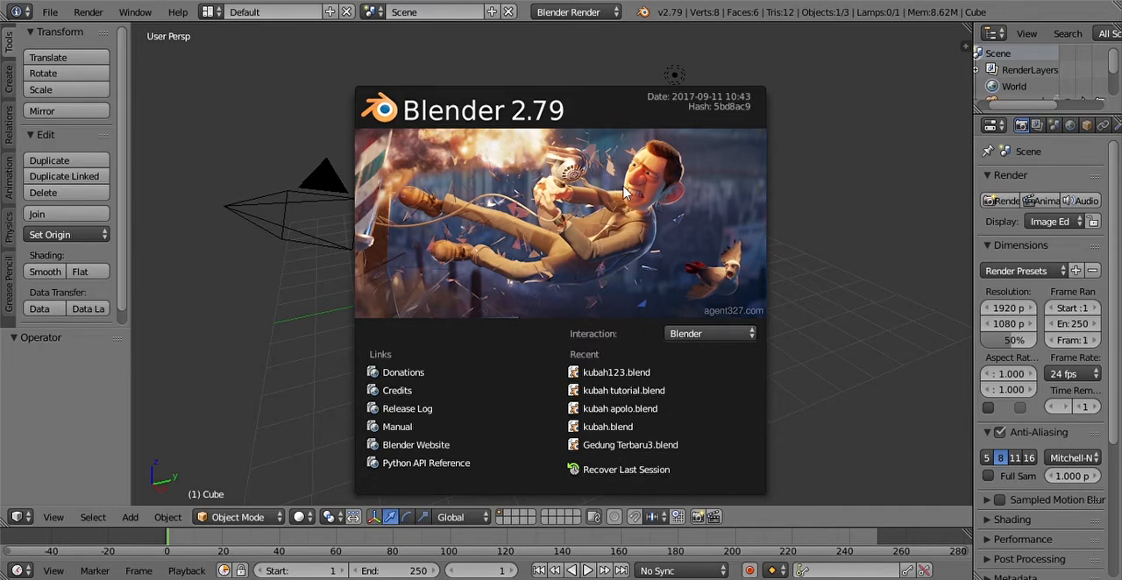
Step: Dismiss the startup splash screen
left_click(826, 251)
scroll(742, 254, "down", 2)
scroll(742, 256, "up", 5)
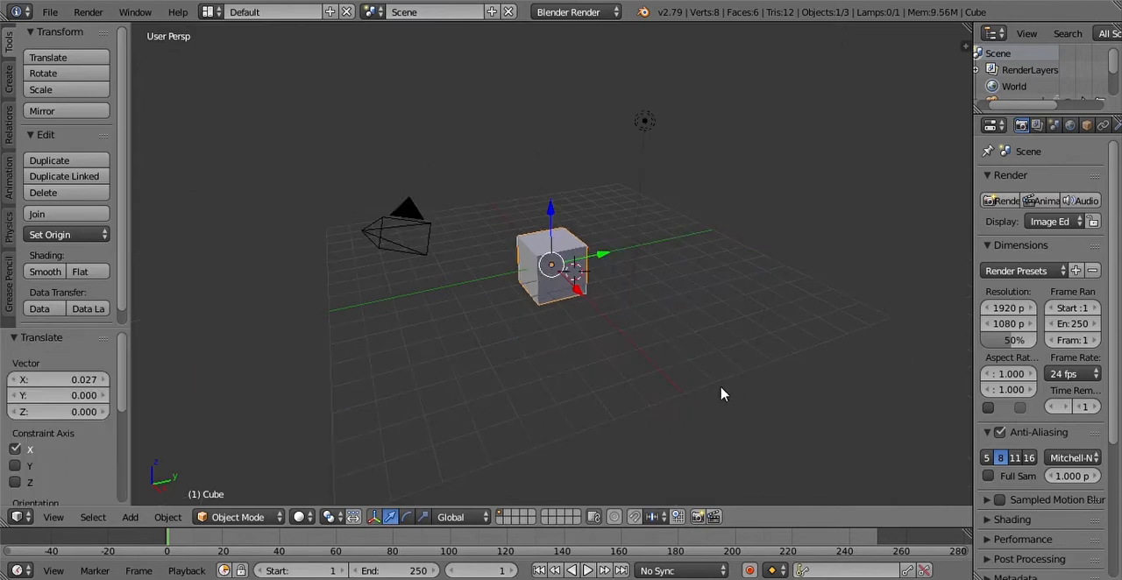
left_click_drag(626, 552, 622, 367)
left_click_drag(699, 243, 661, 348)
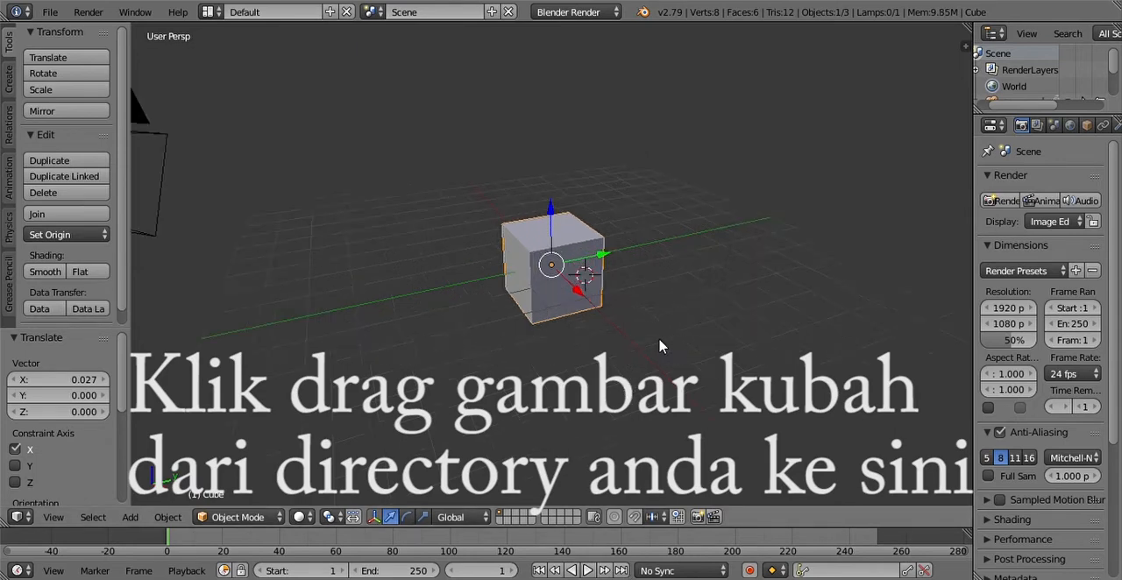
scroll(661, 351, "up", 3)
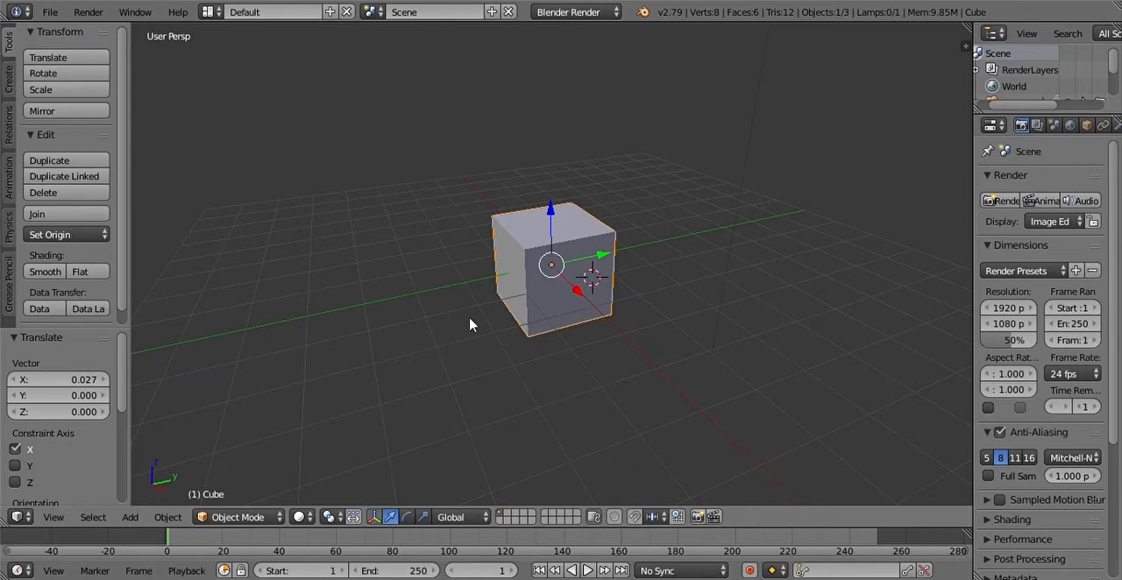
scroll(647, 299, "up", 3)
scroll(642, 299, "down", 3)
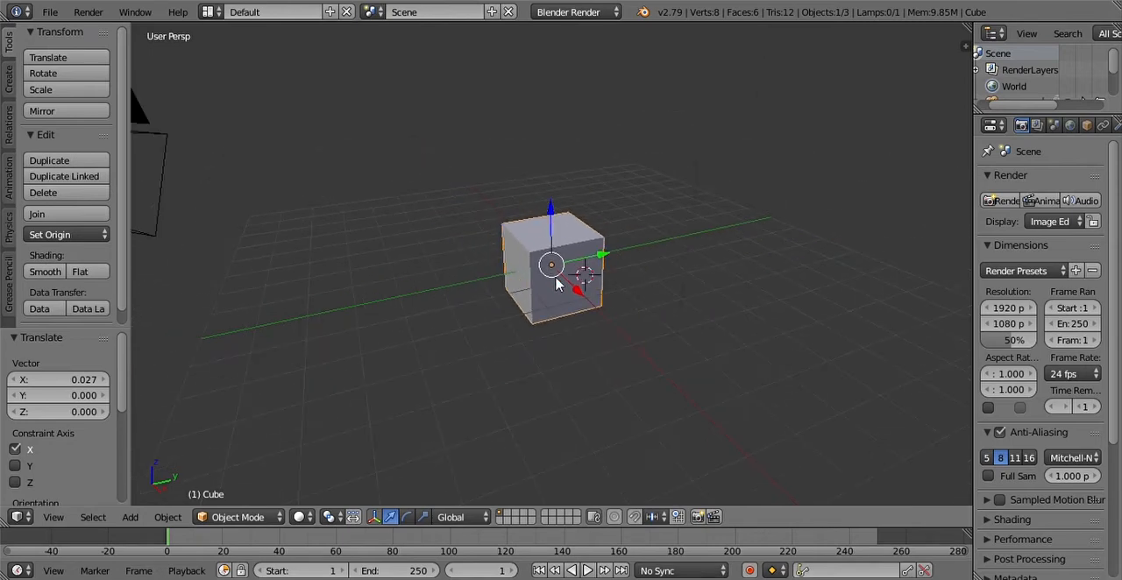
Step: Place the 3D cursor at the lower front of the default cube and delete the cube
left_click(562, 296)
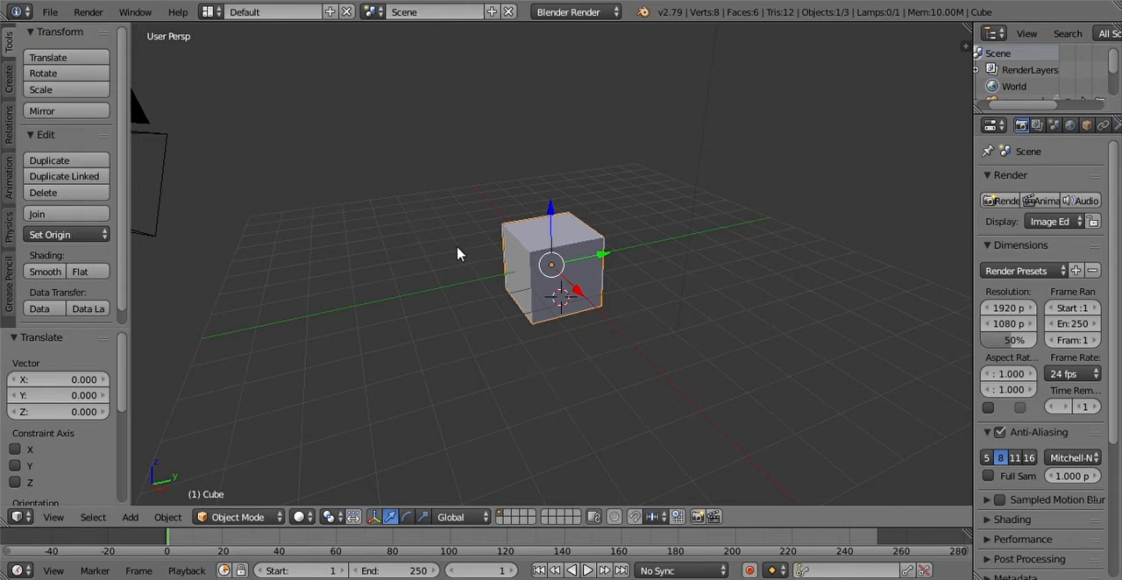
scroll(555, 388, "up", 5)
scroll(491, 202, "down", 5)
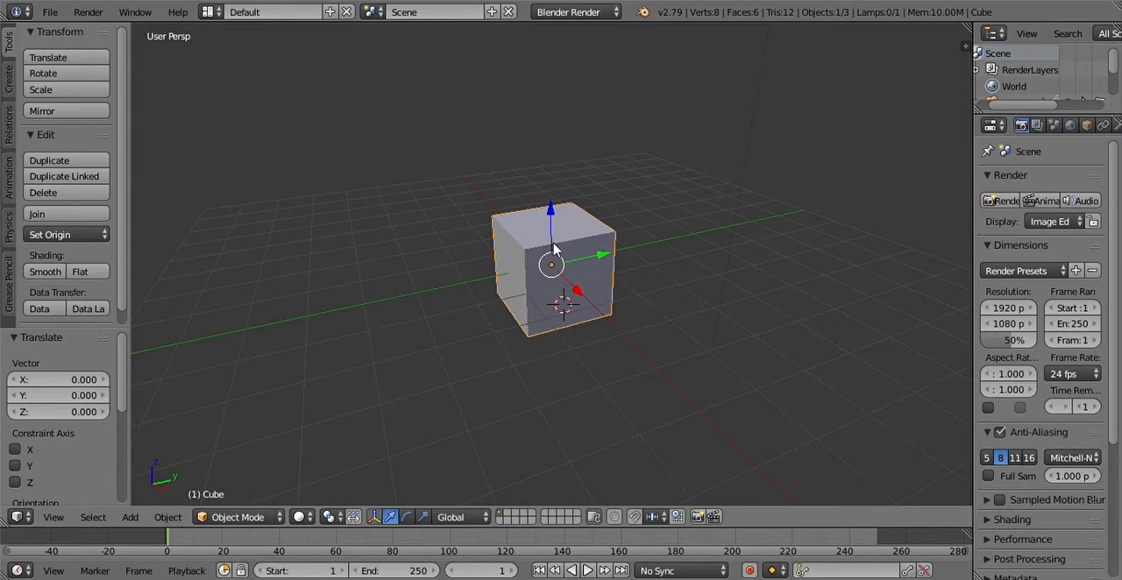
scroll(548, 263, "up", 3)
key("x")
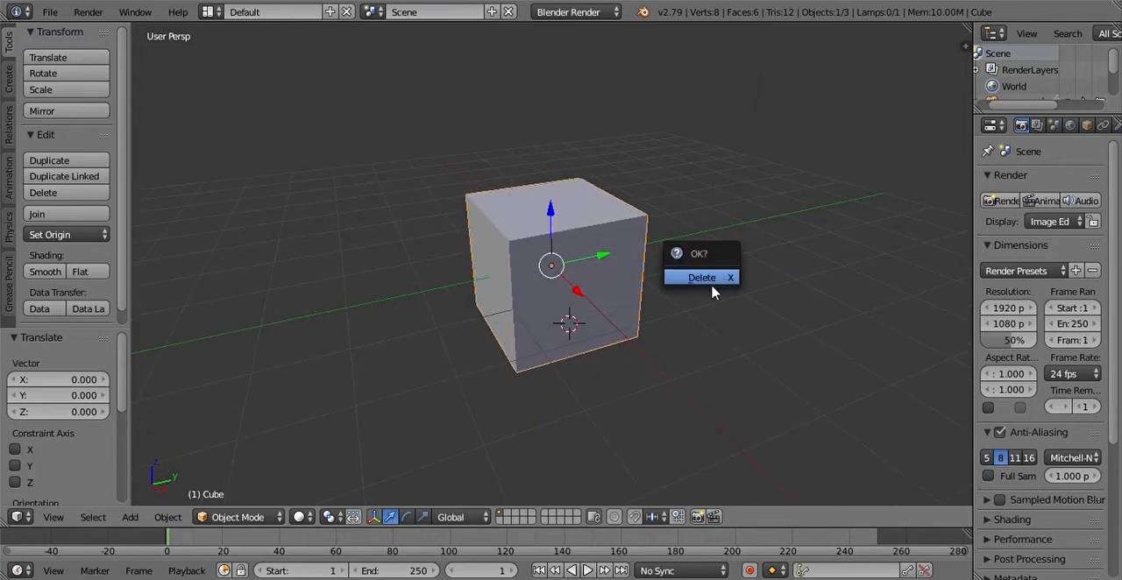
left_click(688, 281)
Step: Start the Screencast Keys display in the viewport and hide the viewport properties
key("n")
scroll(933, 377, "down", 5)
left_click(931, 493)
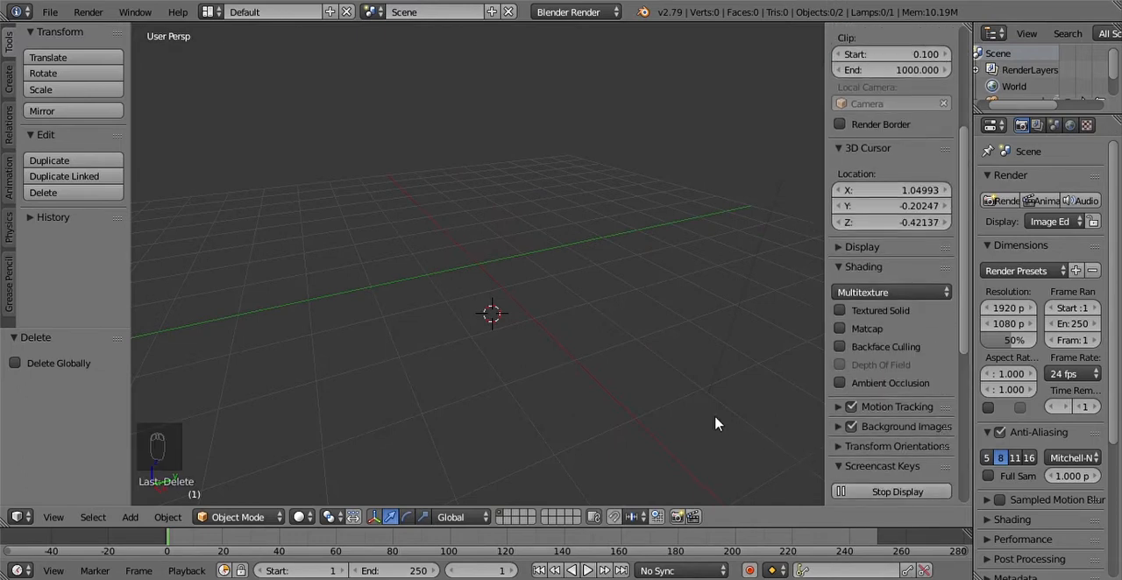
key("n")
Step: Set the viewport to the right side view in orthographic projection to show the dome reference photo
scroll(484, 247, "down", 4)
scroll(616, 331, "up", 3)
scroll(506, 200, "down", 3)
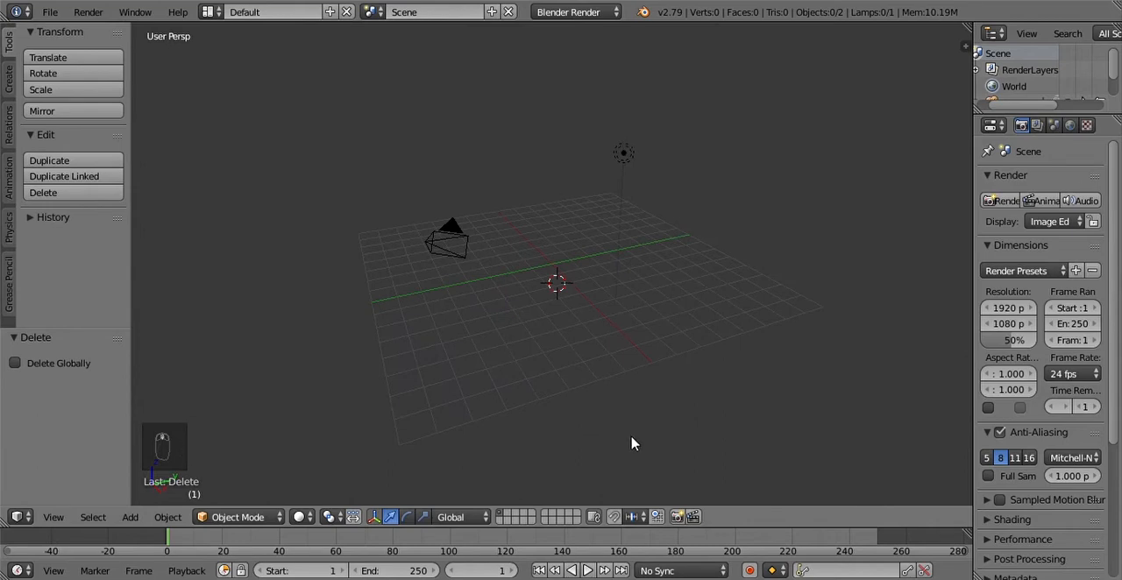
left_click(52, 517)
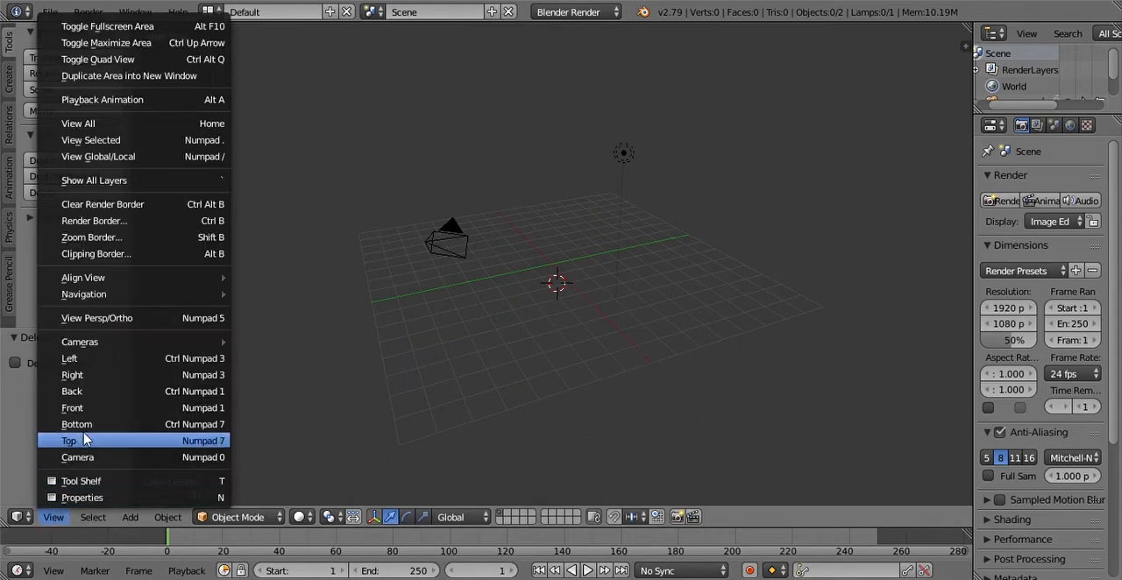
left_click(94, 376)
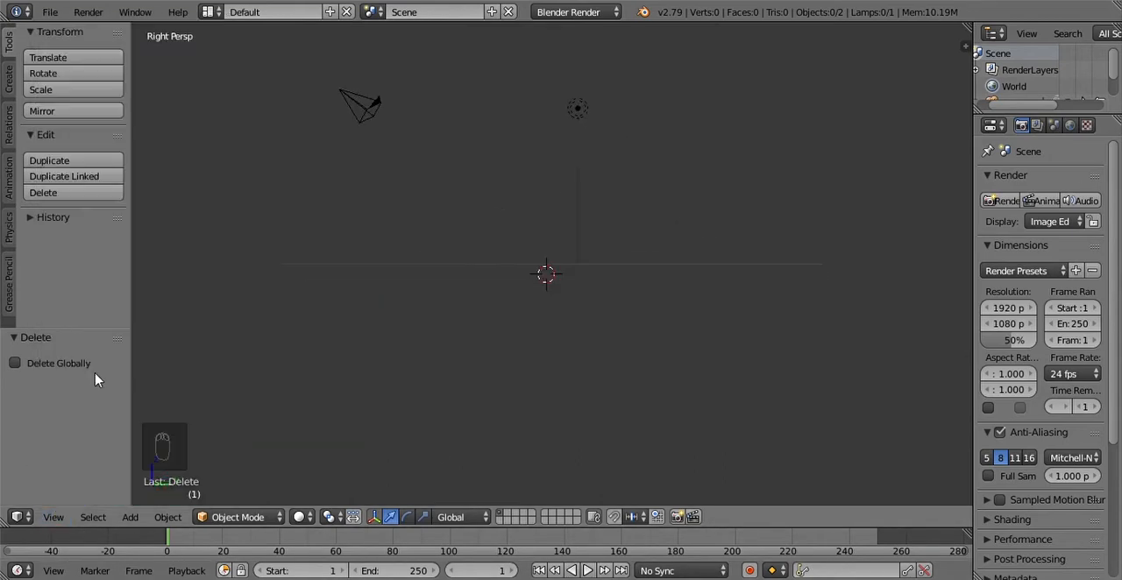
left_click(57, 519)
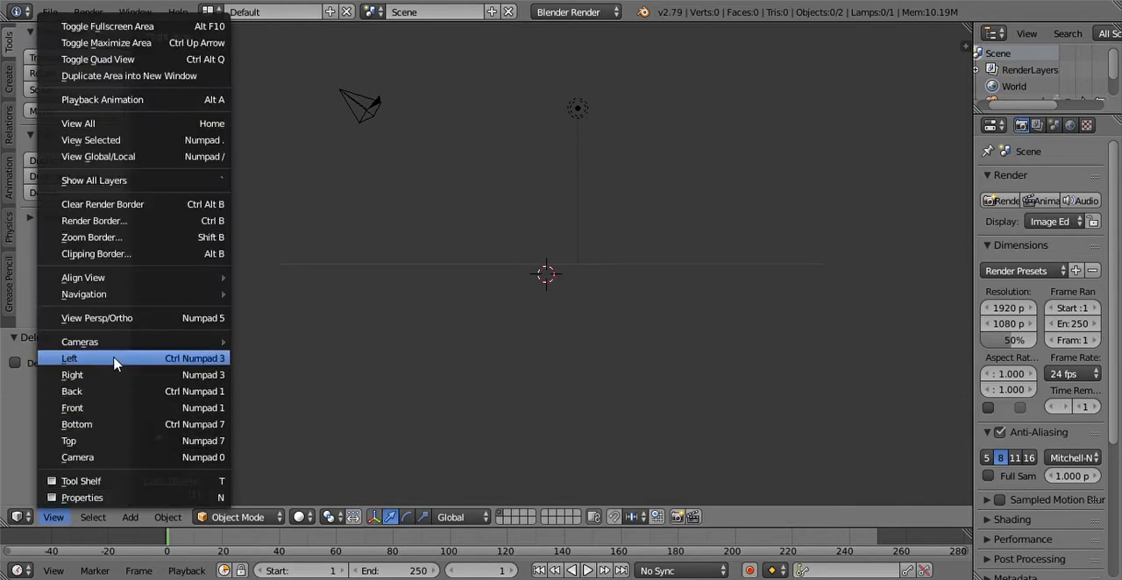
left_click(138, 318)
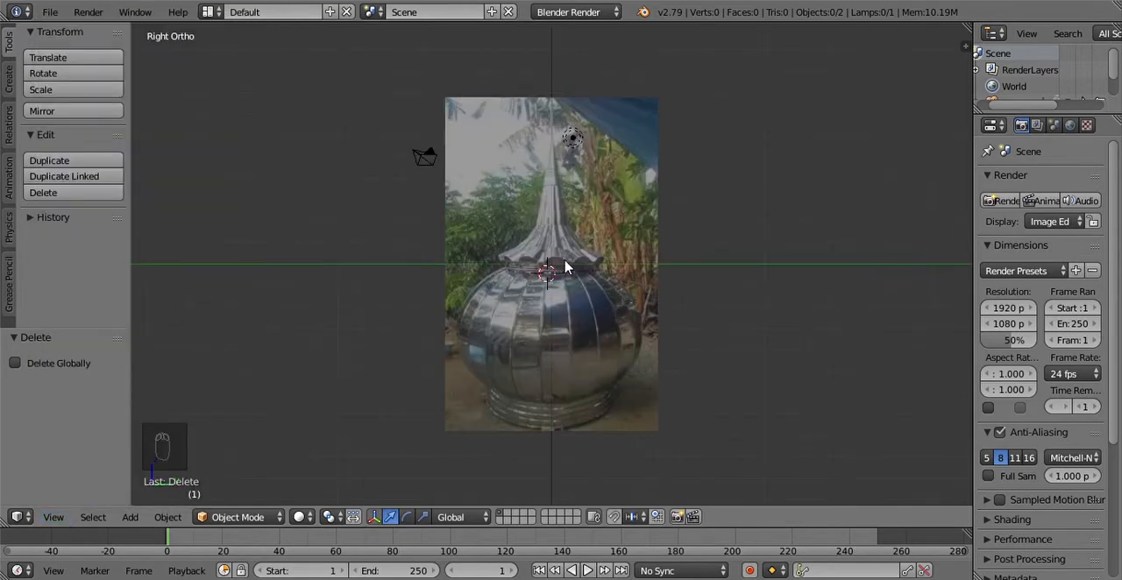
Step: Add a UV sphere at the 3D cursor with 18 segments
scroll(567, 270, "up", 4)
scroll(565, 272, "down", 5)
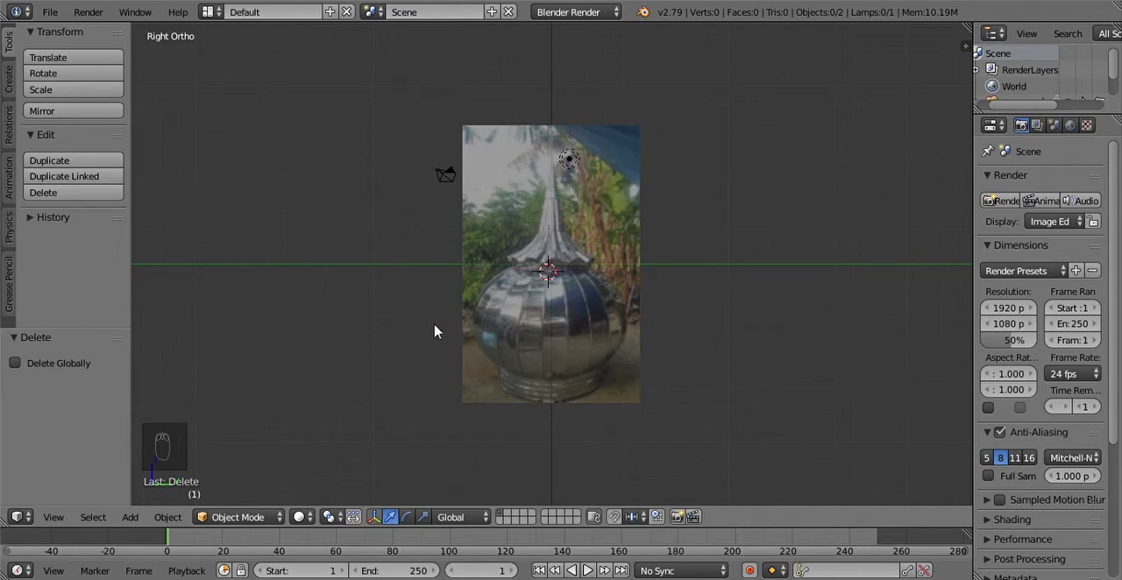
key("shift+a")
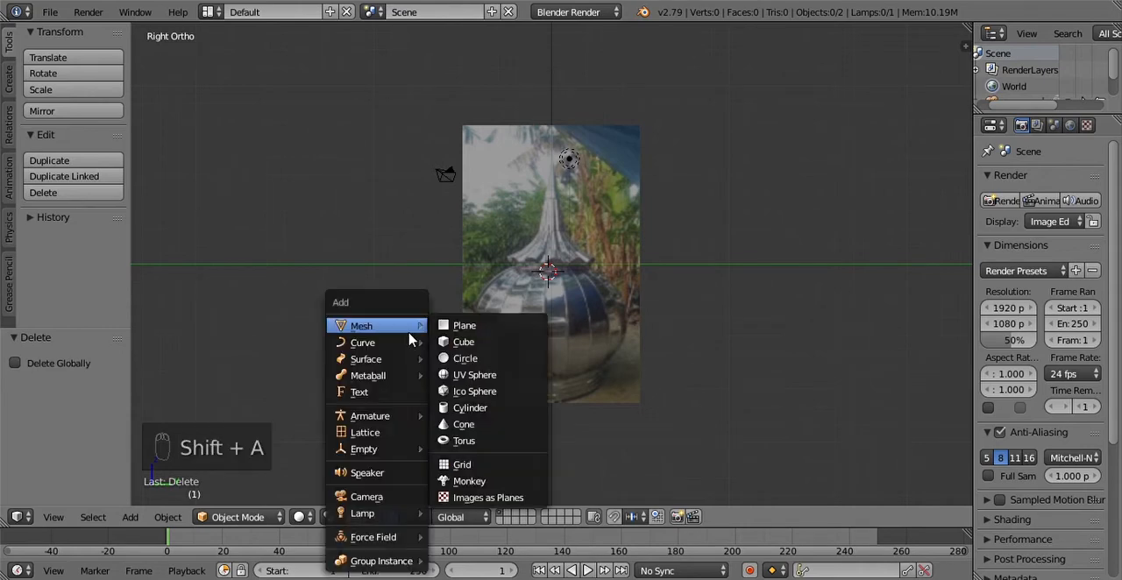
left_click(465, 380)
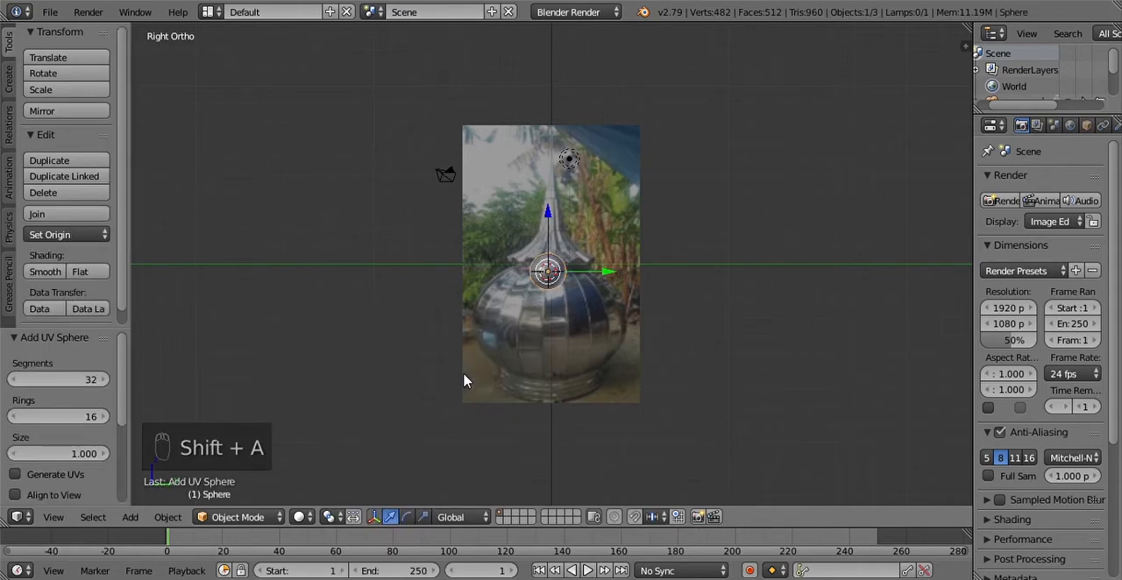
left_click(74, 379)
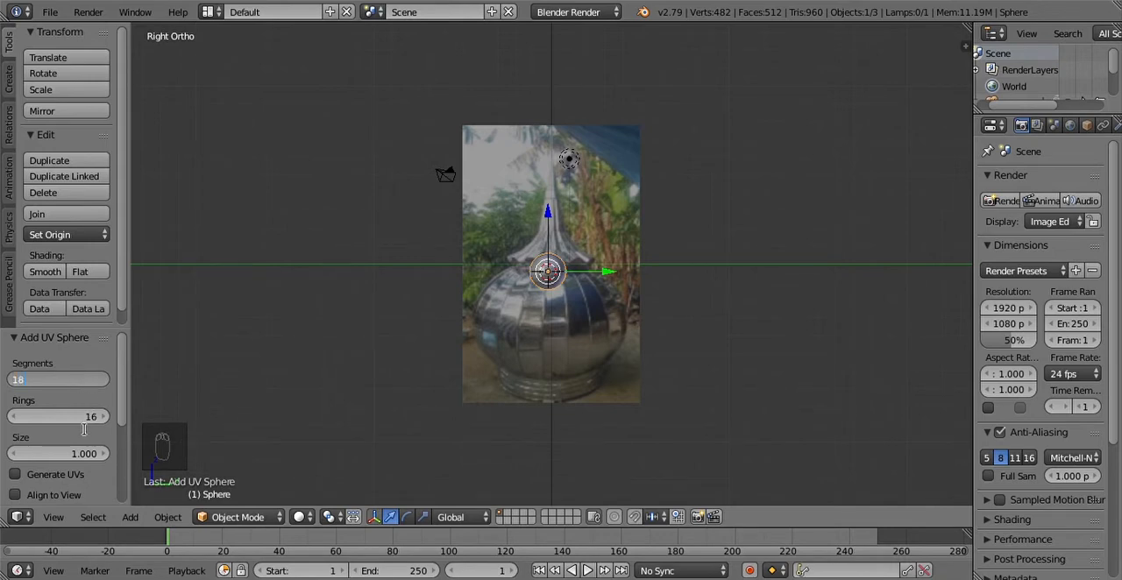
key("Return")
scroll(537, 310, "up", 12)
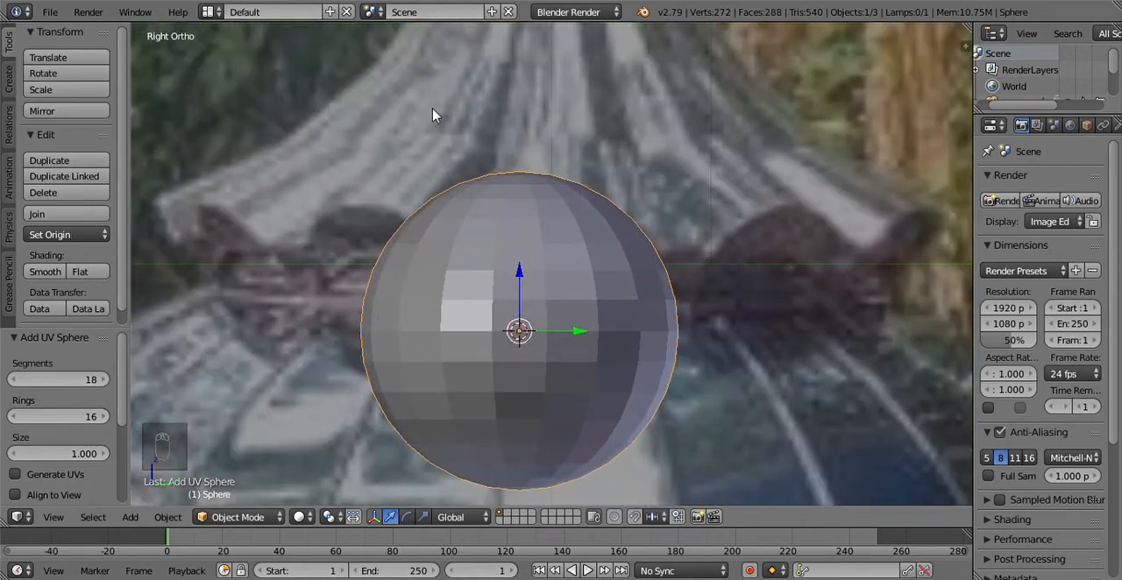
scroll(808, 356, "down", 7)
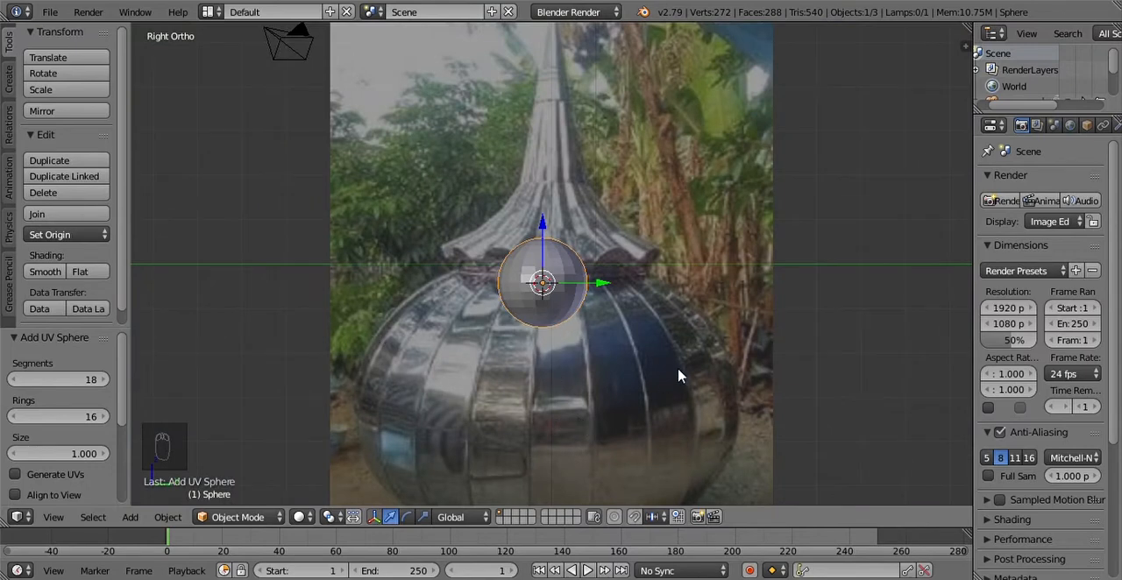
Step: Set the UV sphere's rings to 300
left_click(81, 419)
type("300")
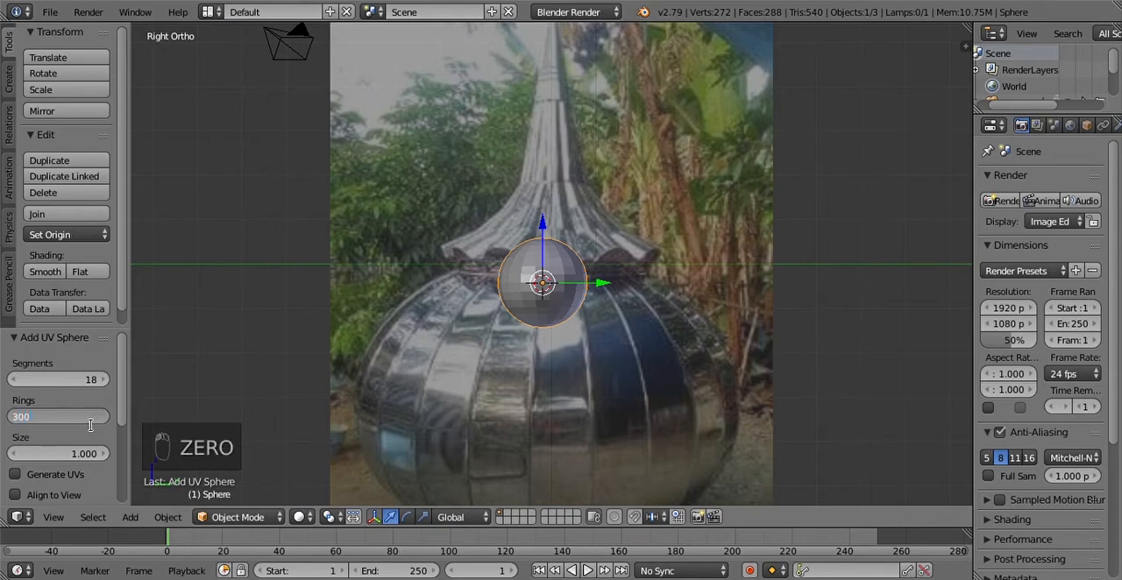
key("Return")
scroll(519, 298, "up", 8)
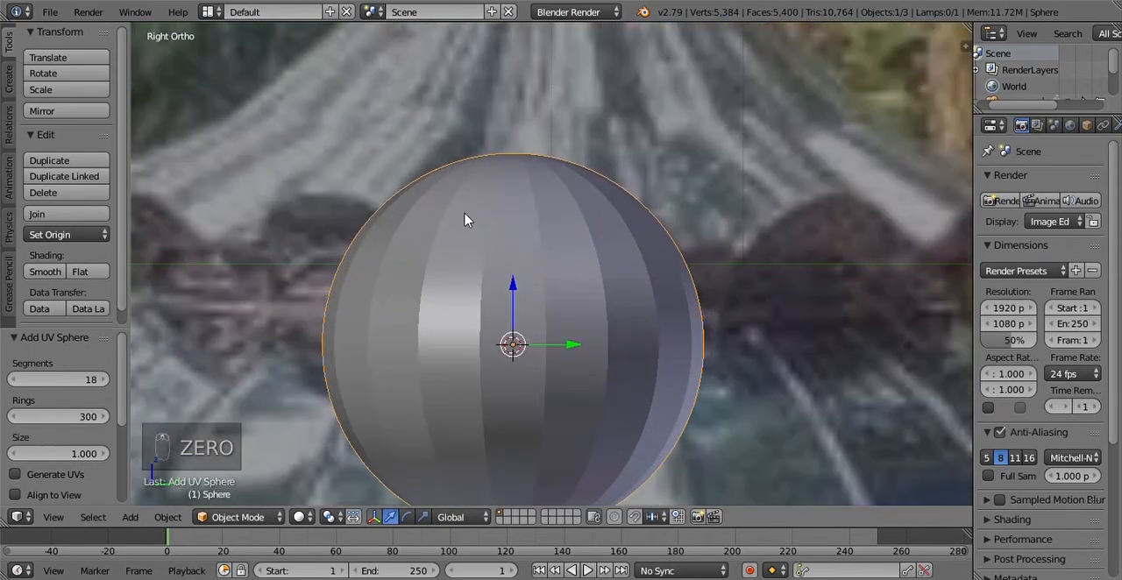
scroll(385, 260, "down", 10)
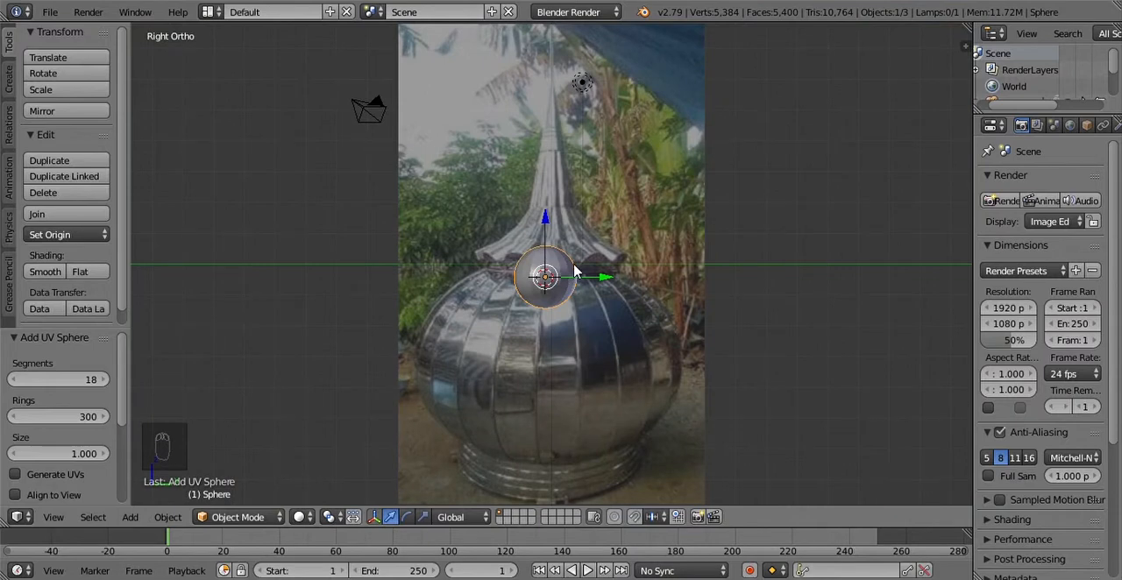
Step: Move the sphere down onto the dome body in the photo and scale it up uniformly by about 3.52
key("g")
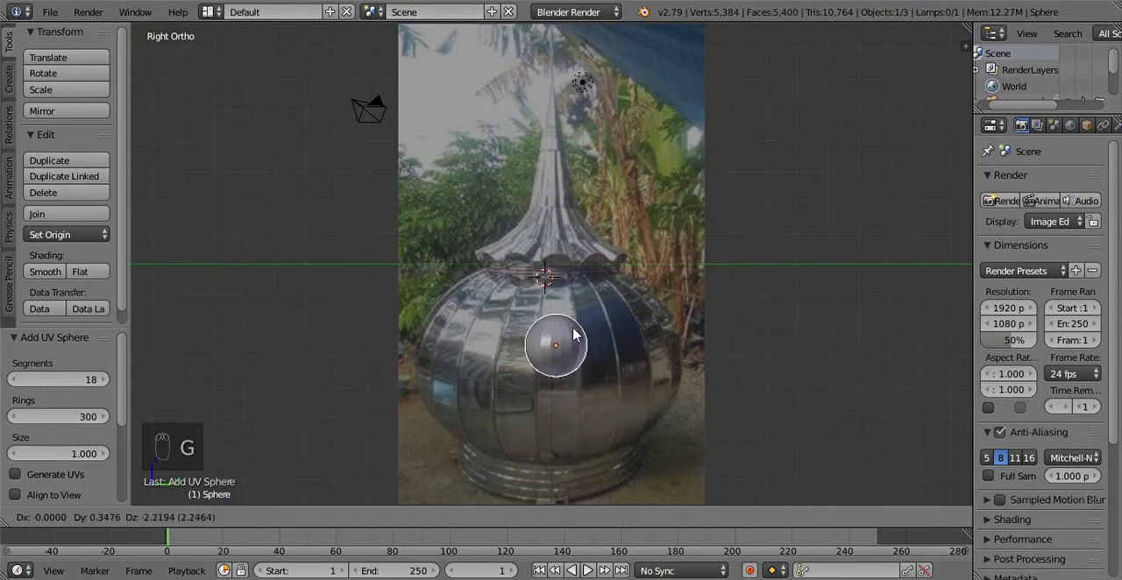
left_click(568, 344)
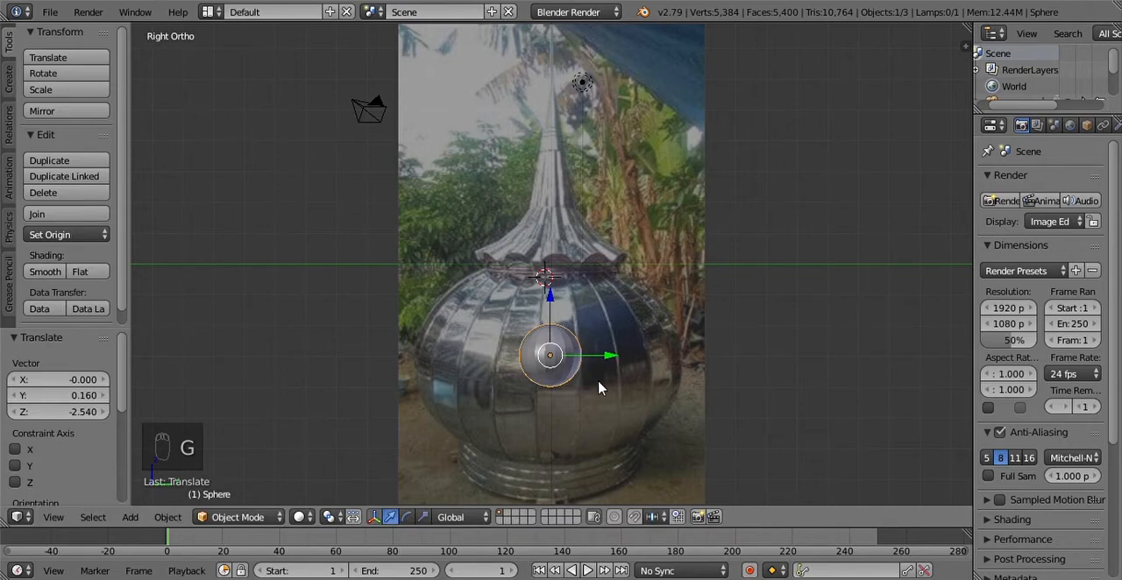
key("s")
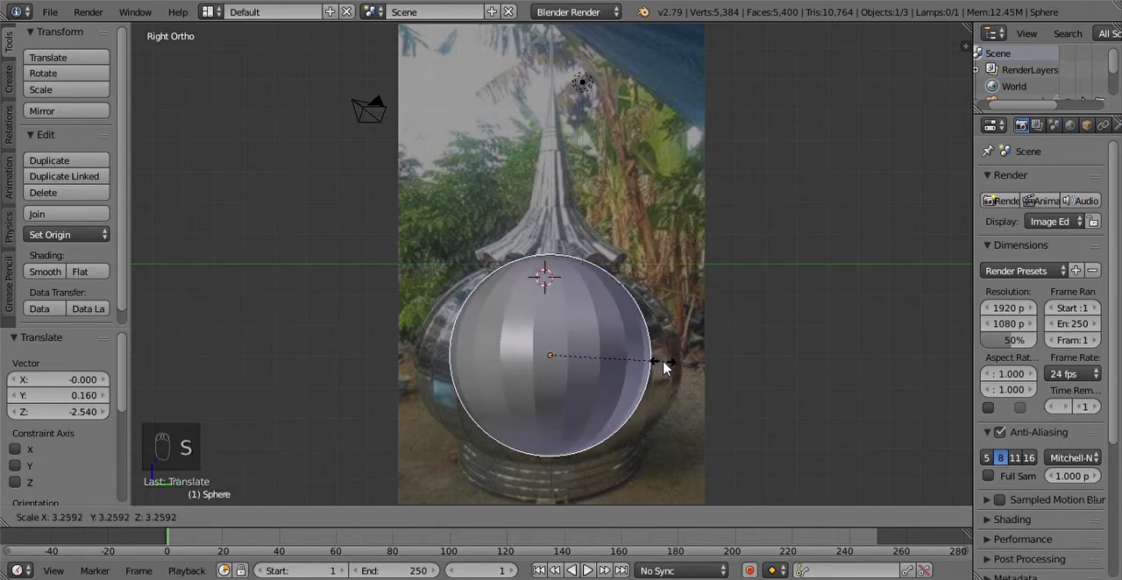
left_click(673, 370)
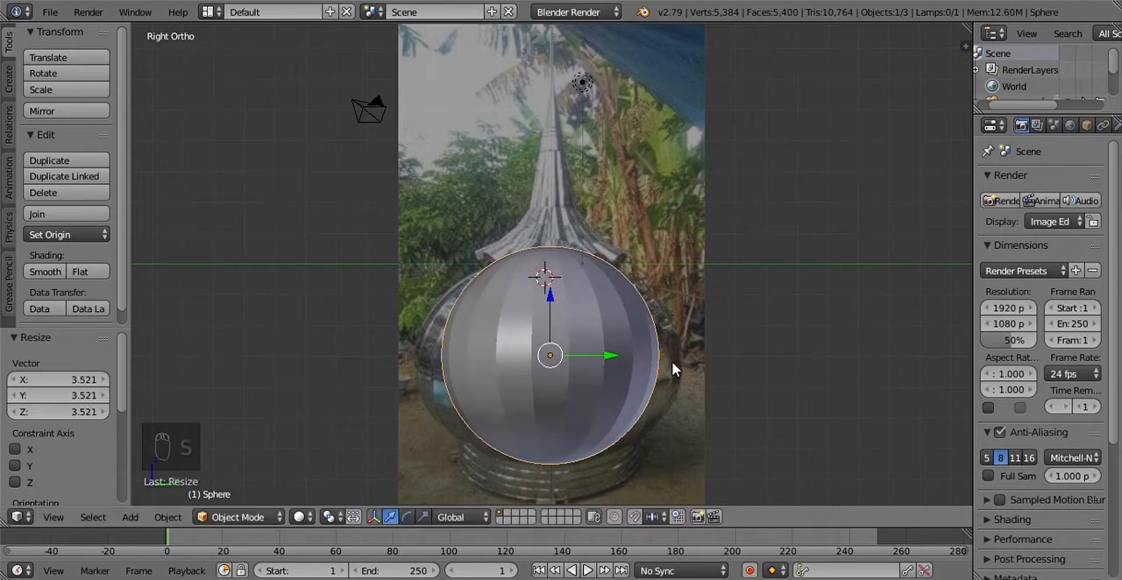
key("g")
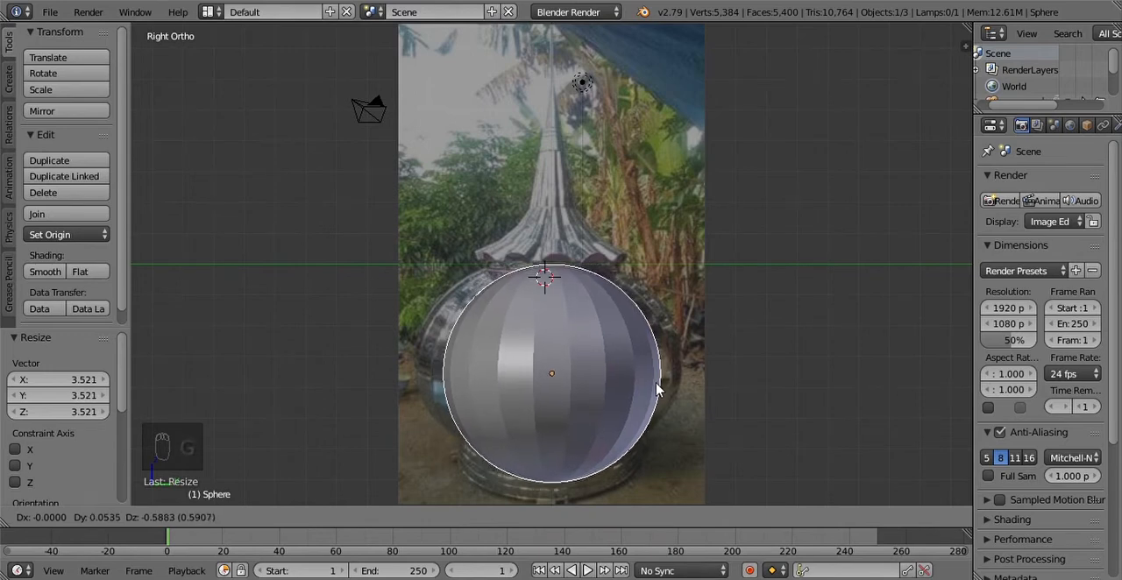
left_click(659, 389)
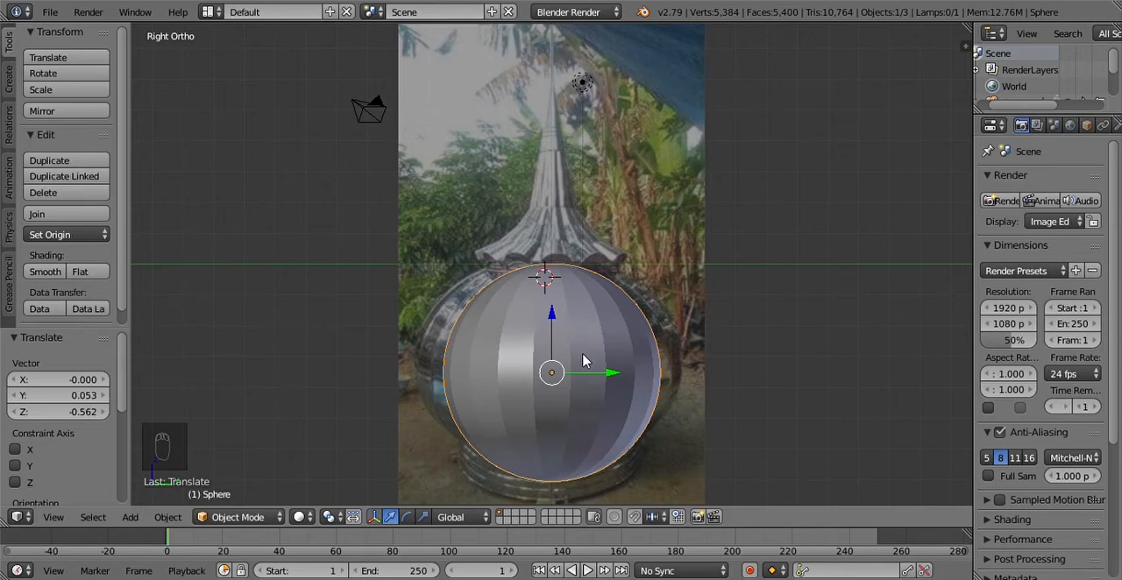
key("s")
key("shift+z")
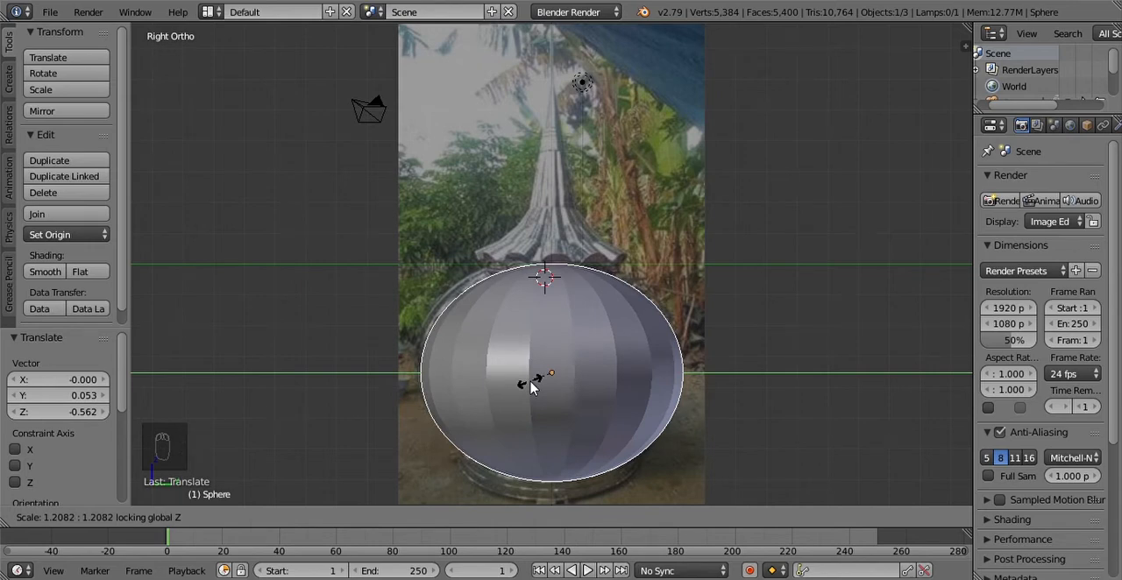
key("Escape")
Step: Scale the sphere by about 1.184 in X and Y only, matching the dome's width in the photo
key("s")
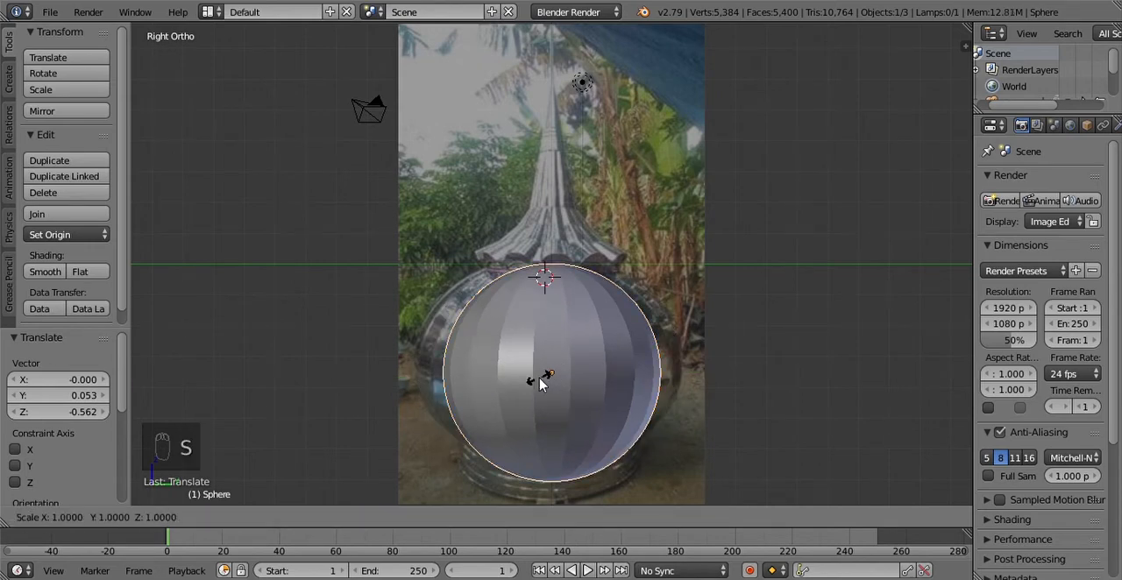
key("z")
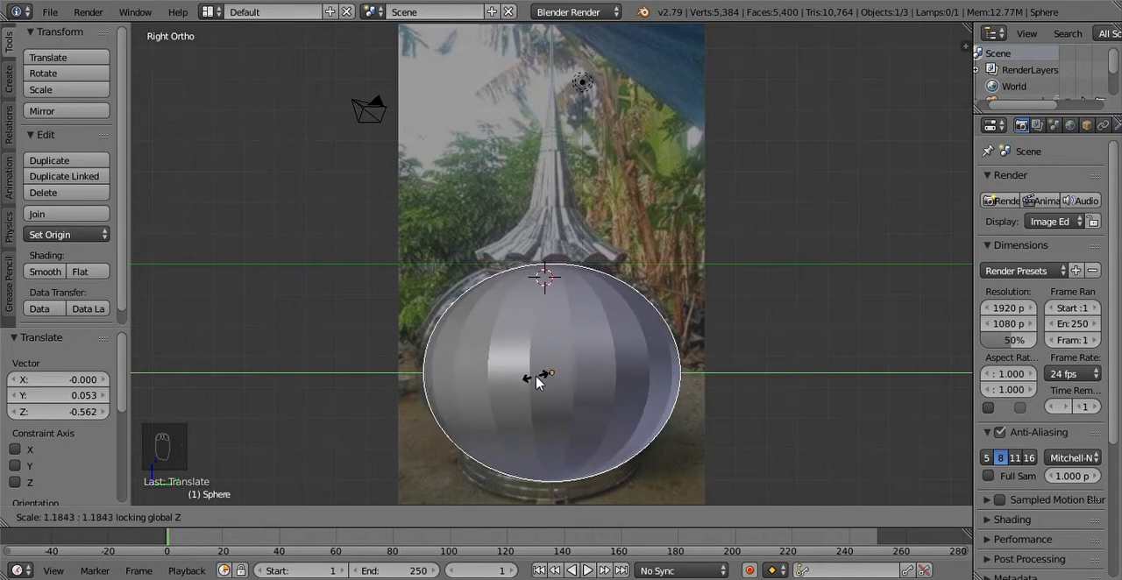
left_click(537, 382)
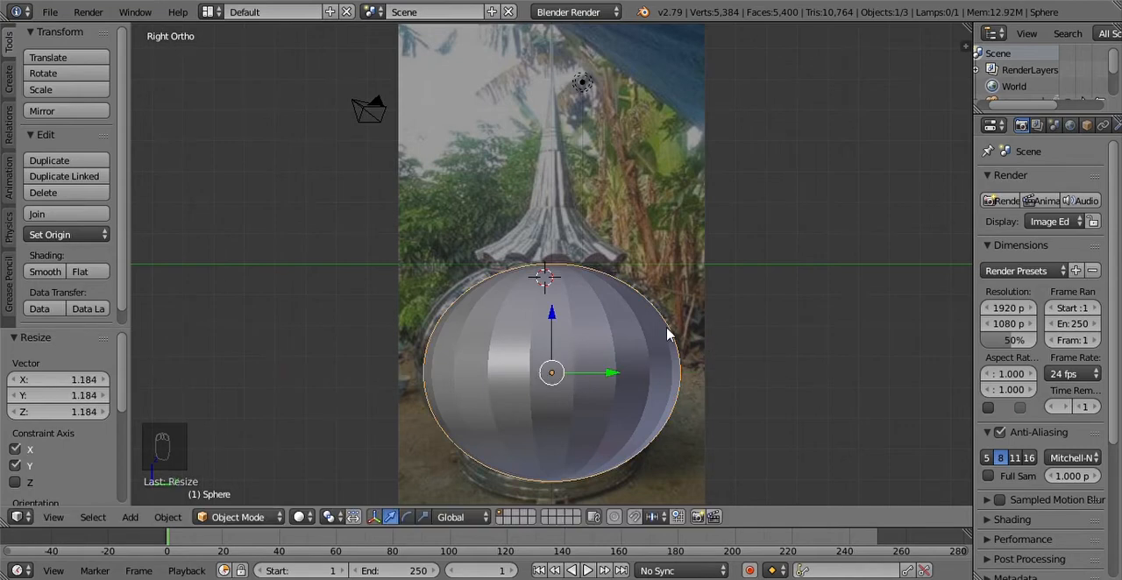
mouse_move(654, 290)
middle_mouse_down()
mouse_move(633, 257)
mouse_move(651, 200)
mouse_move(657, 295)
middle_mouse_up()
left_click(54, 518)
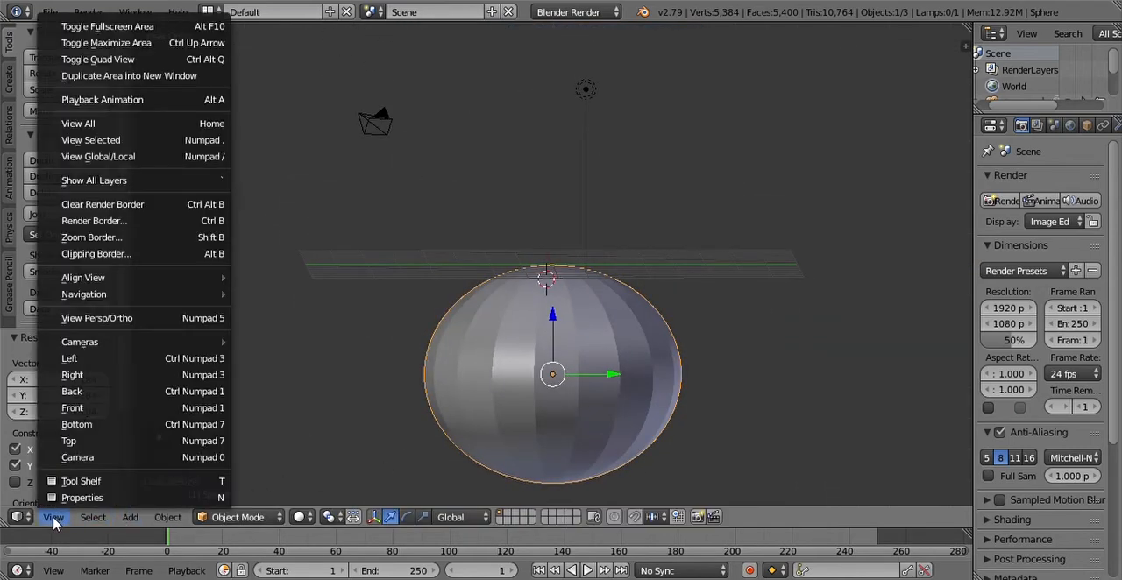
left_click(97, 375)
scroll(635, 333, "up", 5)
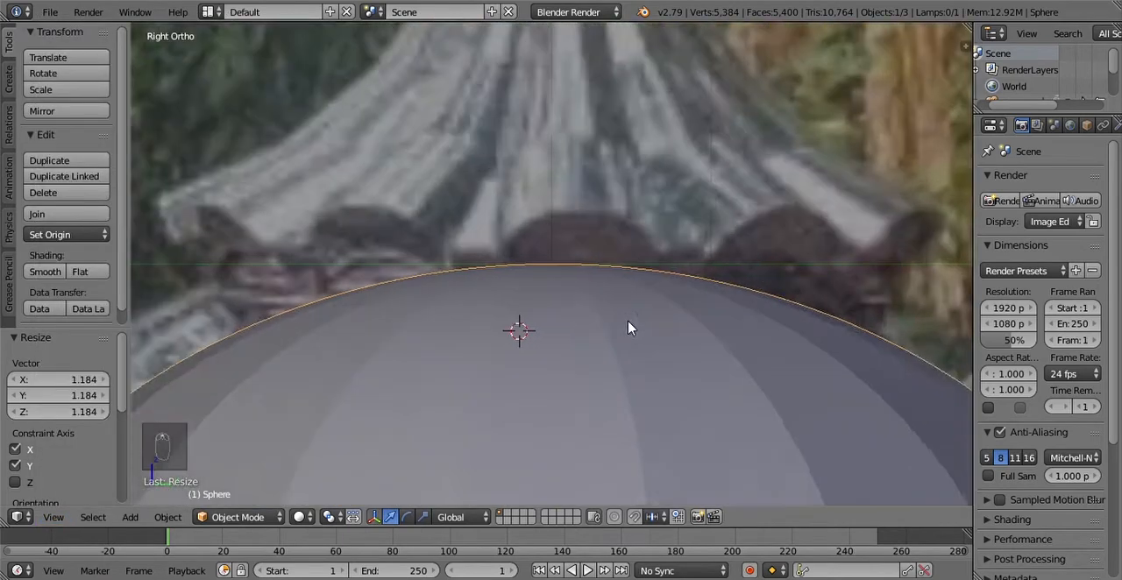
scroll(628, 326, "down", 7)
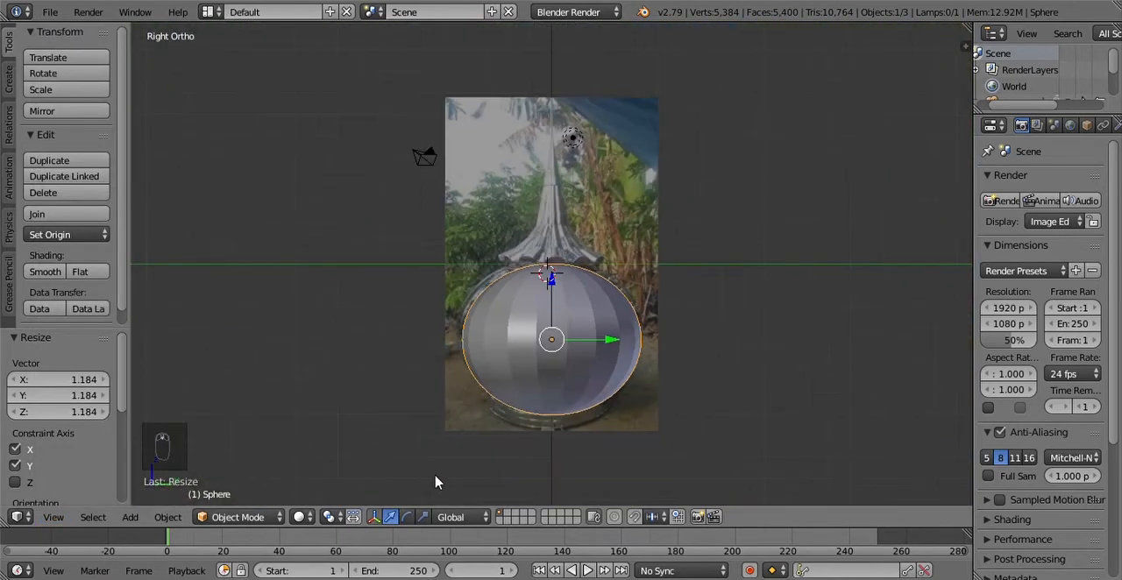
Step: Enter Edit Mode on the sphere and select only the vertex at its top pole
left_click(238, 517)
left_click(247, 479)
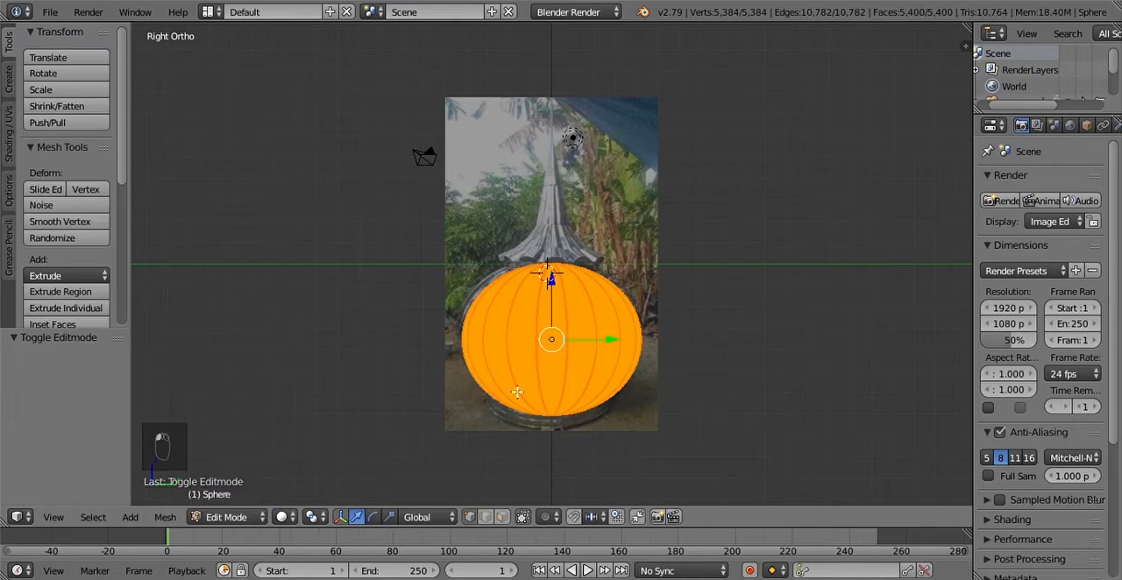
scroll(587, 363, "down", 4)
scroll(557, 348, "up", 7)
scroll(552, 345, "down", 4)
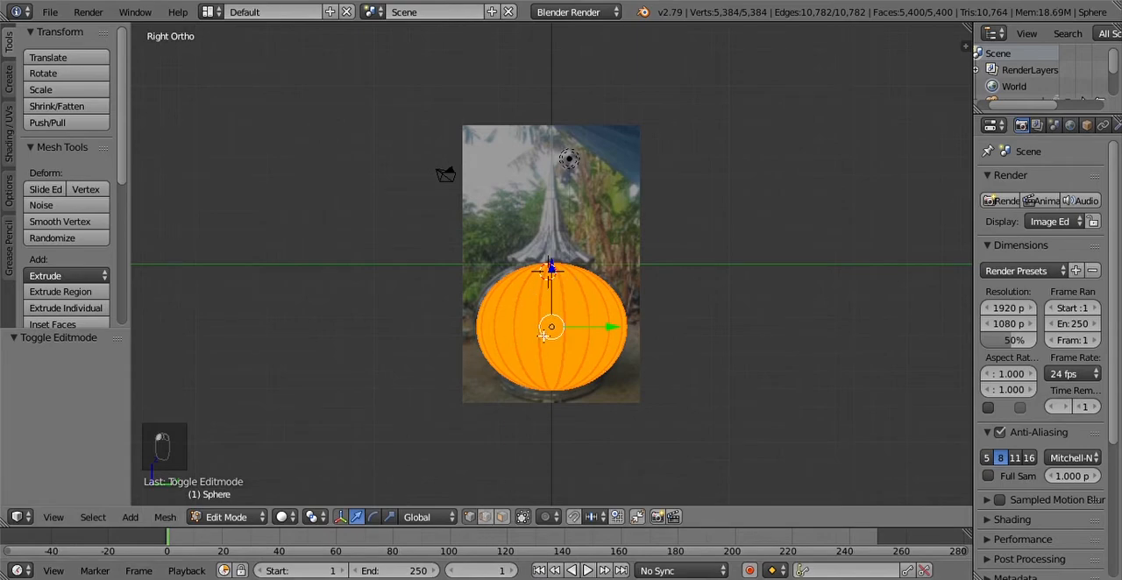
scroll(561, 307, "up", 5)
middle_click_drag(557, 303, 568, 414)
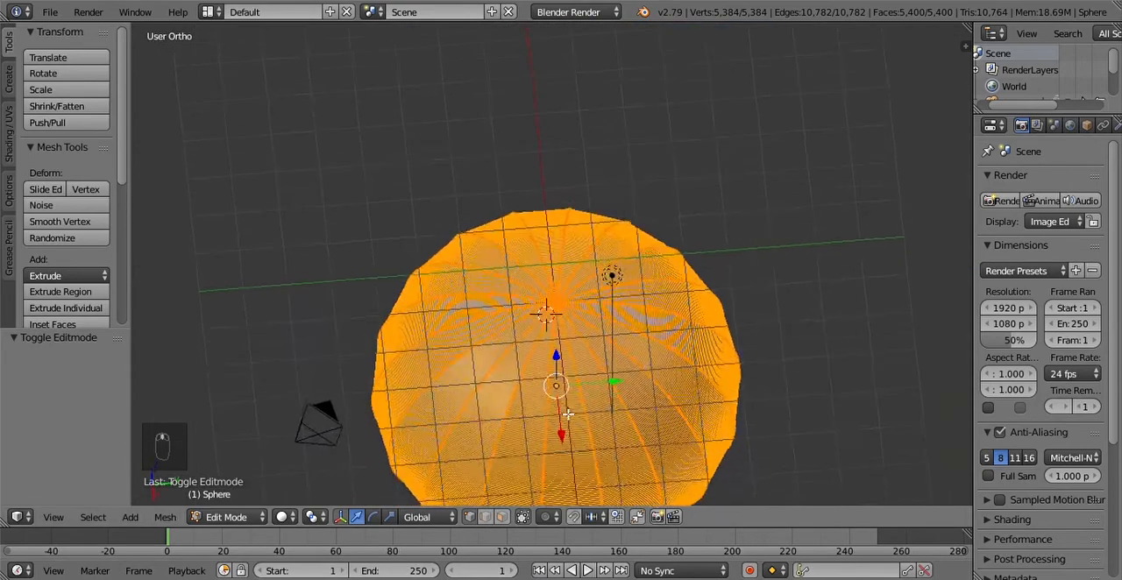
scroll(568, 412, "up", 4)
right_click(568, 385)
scroll(579, 397, "up", 3)
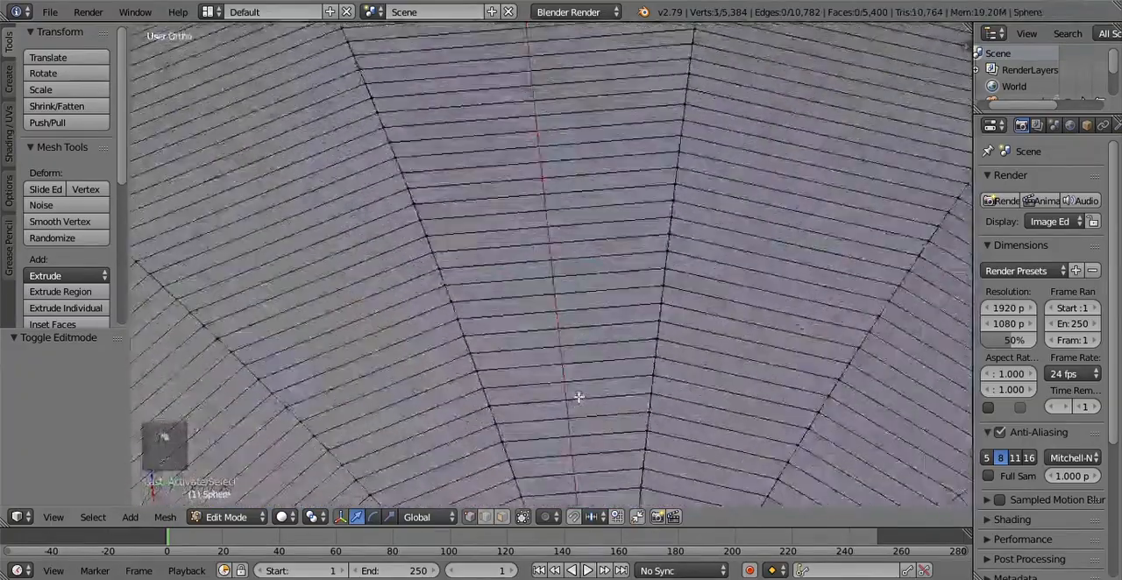
middle_click_drag(578, 409, 586, 225)
scroll(569, 308, "up", 6)
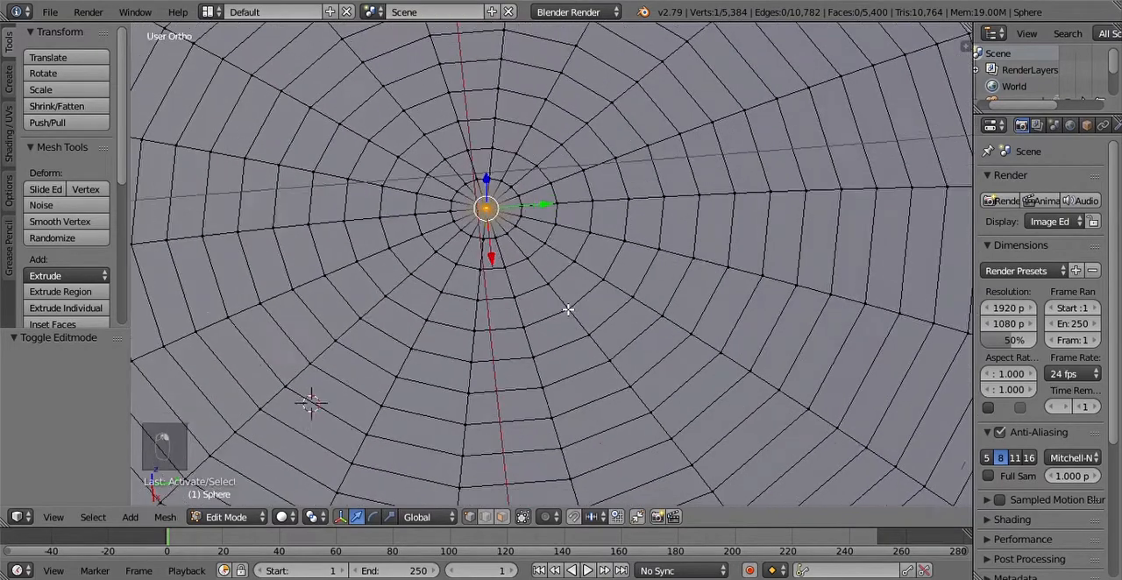
Step: Examine how the sphere's segments converge at the top pole from several angles
middle_click_drag(531, 271, 565, 287, "shift")
scroll(566, 287, "down", 10)
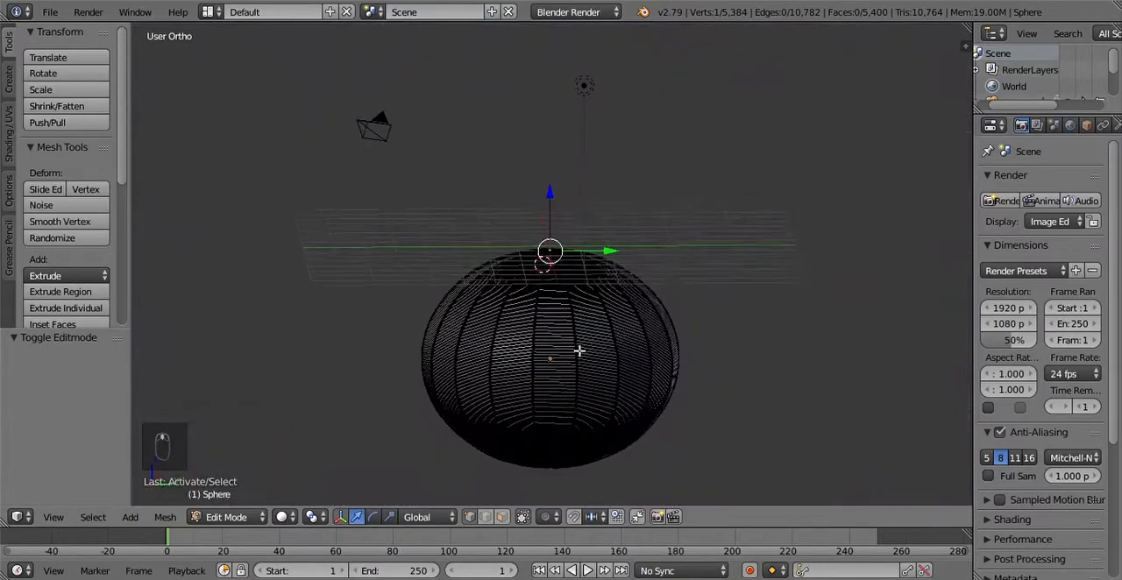
scroll(578, 330, "up", 5)
scroll(583, 374, "down", 5)
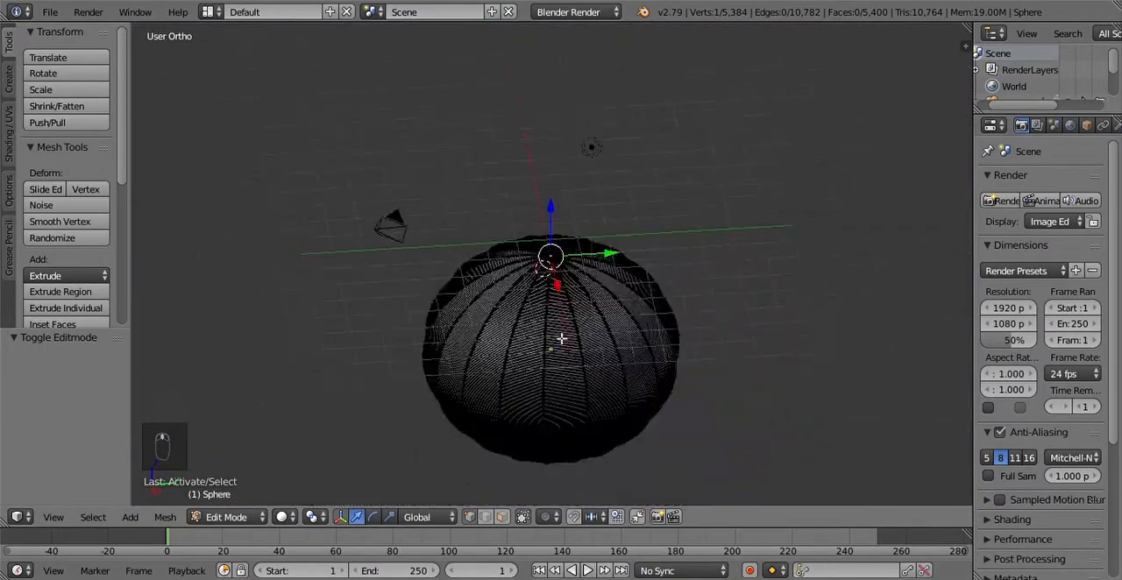
scroll(564, 336, "up", 8)
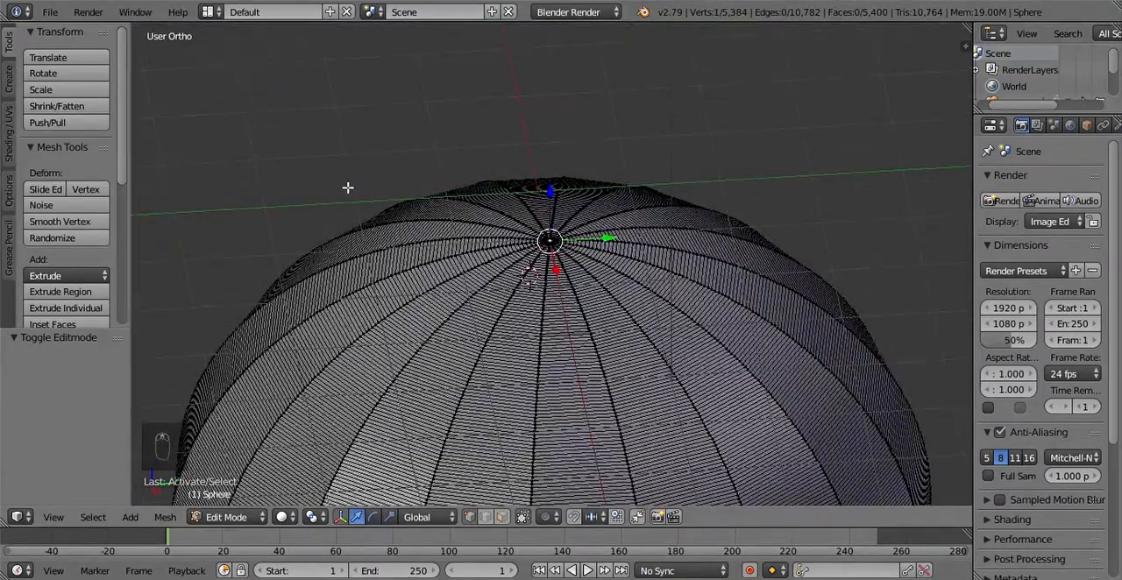
middle_click_drag(302, 174, 399, 259, "shift")
middle_click_drag(755, 401, 489, 319, "shift")
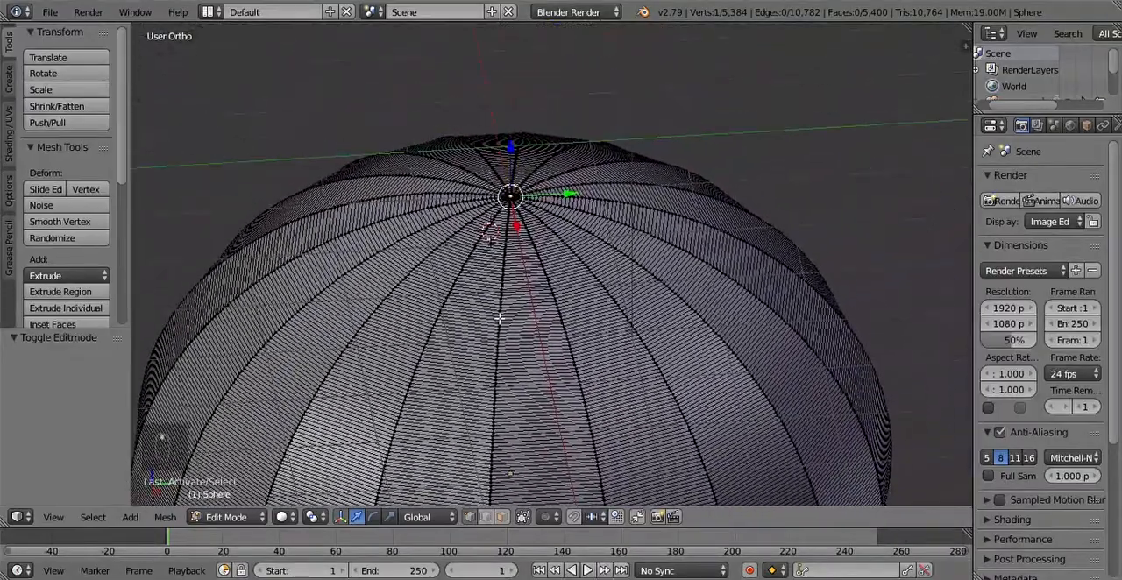
scroll(553, 304, "up", 3)
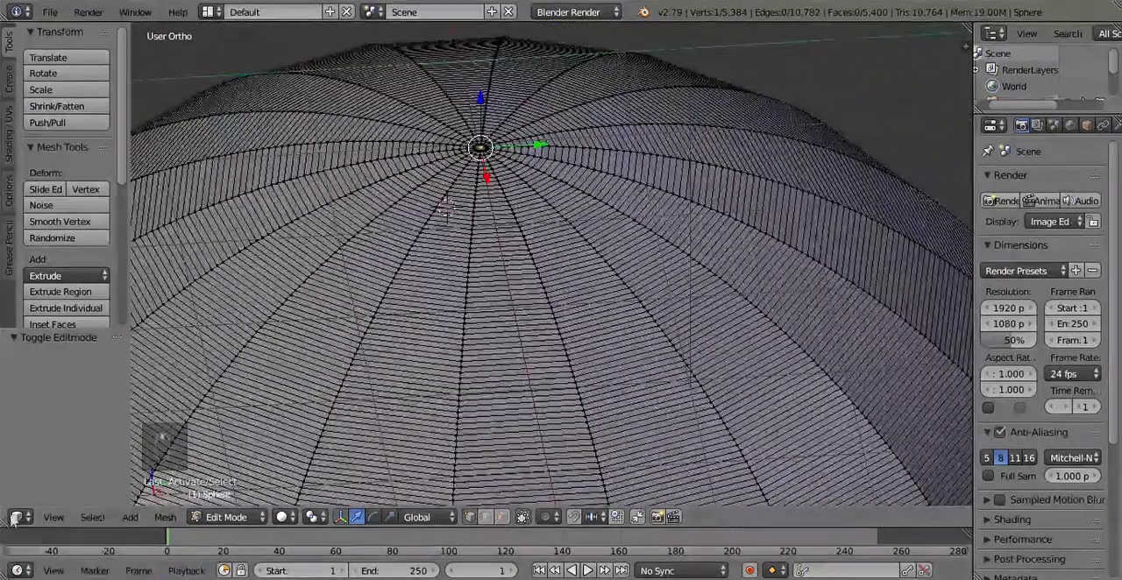
Step: Return to the right orthographic view over the reference photo and enable proportional editing
left_click(53, 518)
left_click(114, 358)
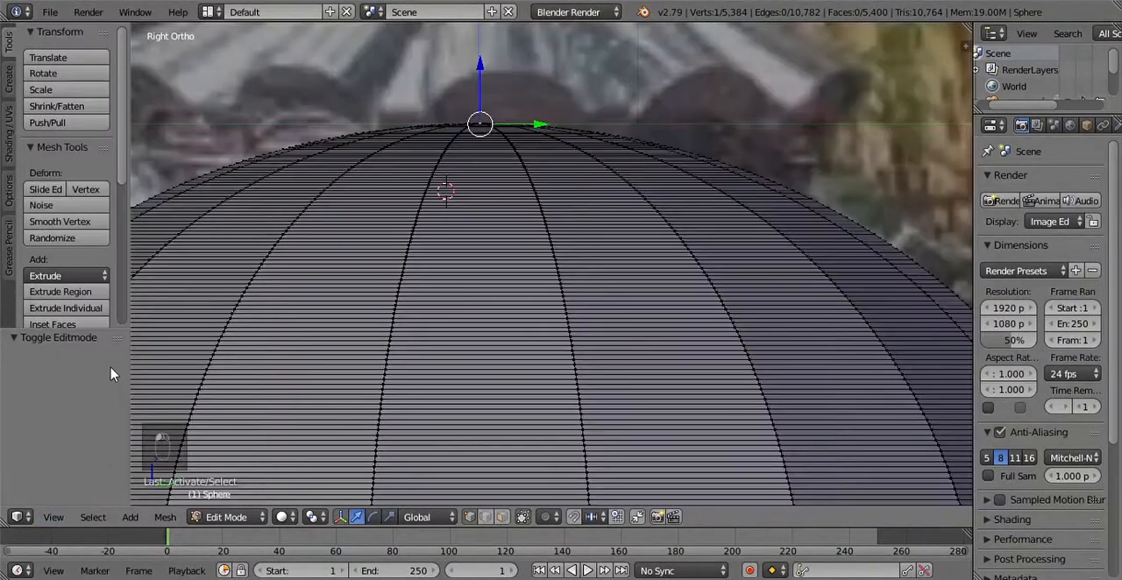
scroll(580, 390, "down", 3)
scroll(525, 409, "up", 4)
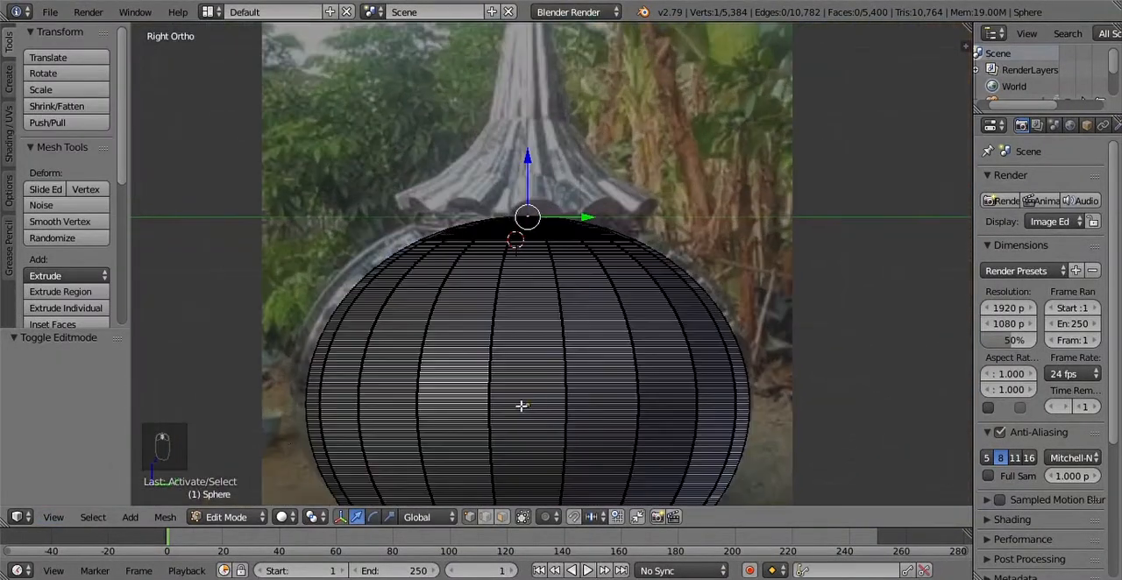
left_click(54, 520)
left_click(548, 518)
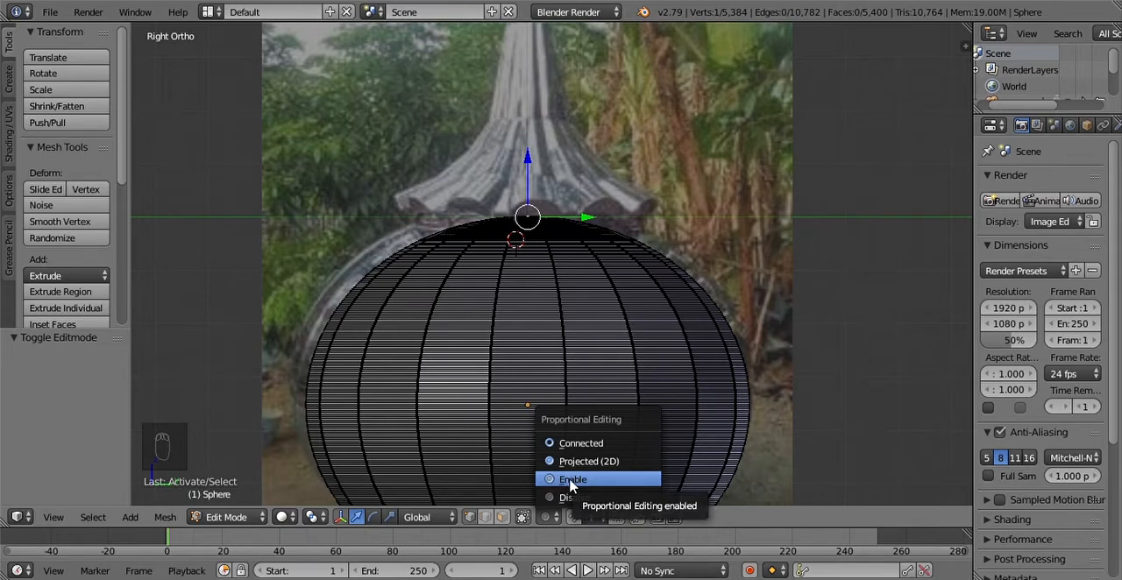
left_click(572, 480)
scroll(591, 420, "down", 2)
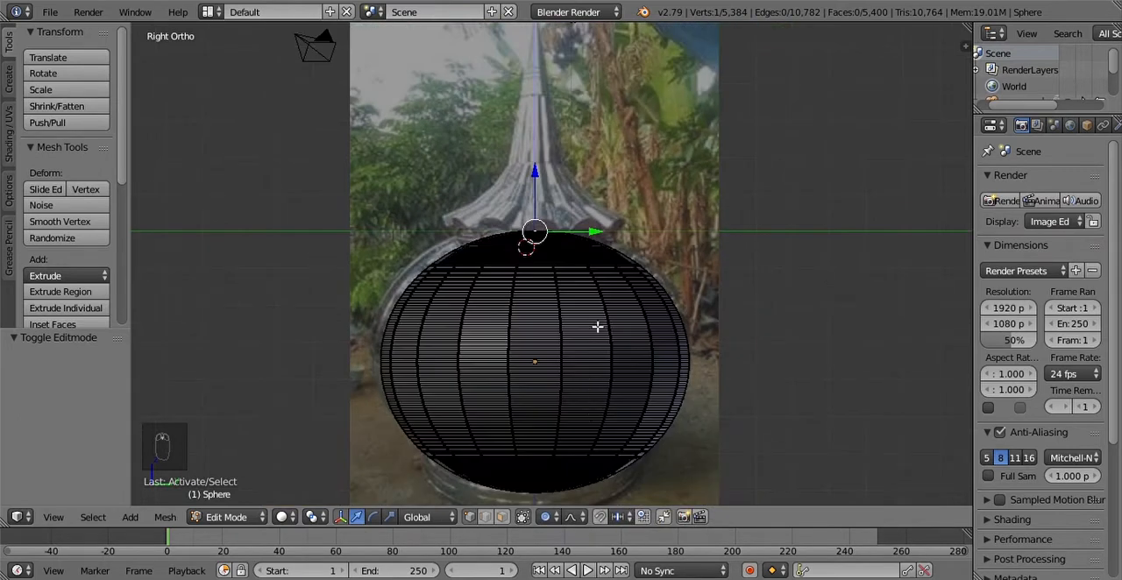
Step: Try moving the top pole vertex with proportional editing enabled and disabled, discarding both moves and enabling it again
key("g")
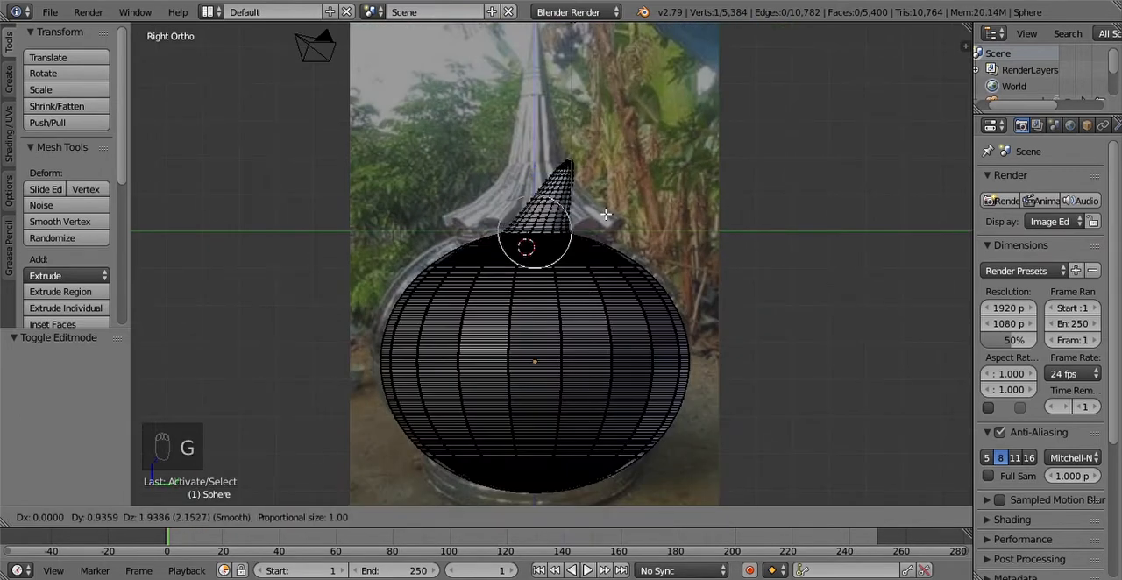
key("Escape")
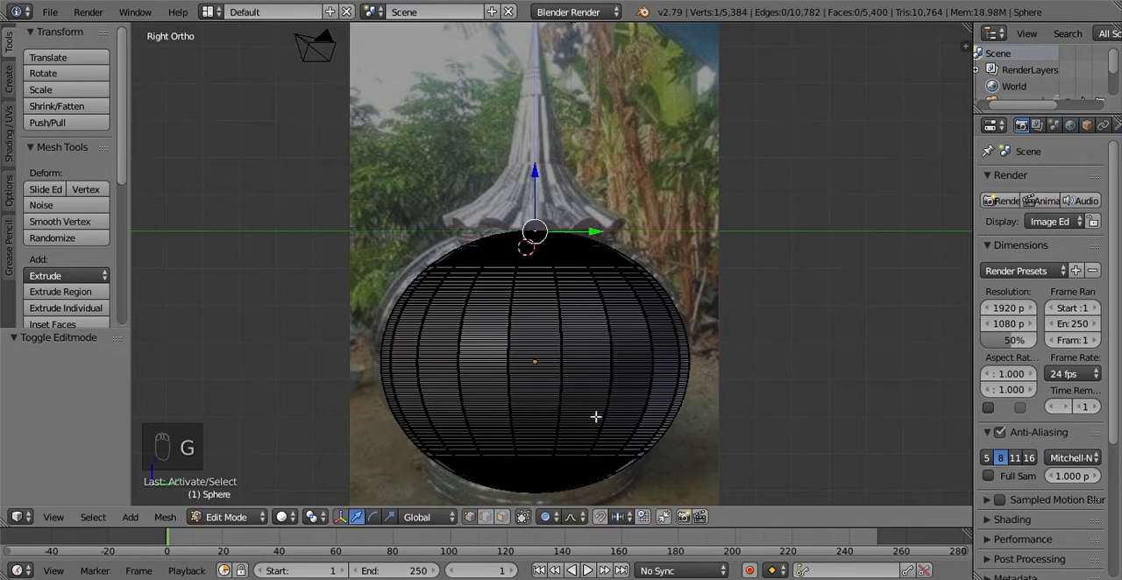
left_click(548, 518)
left_click(576, 497)
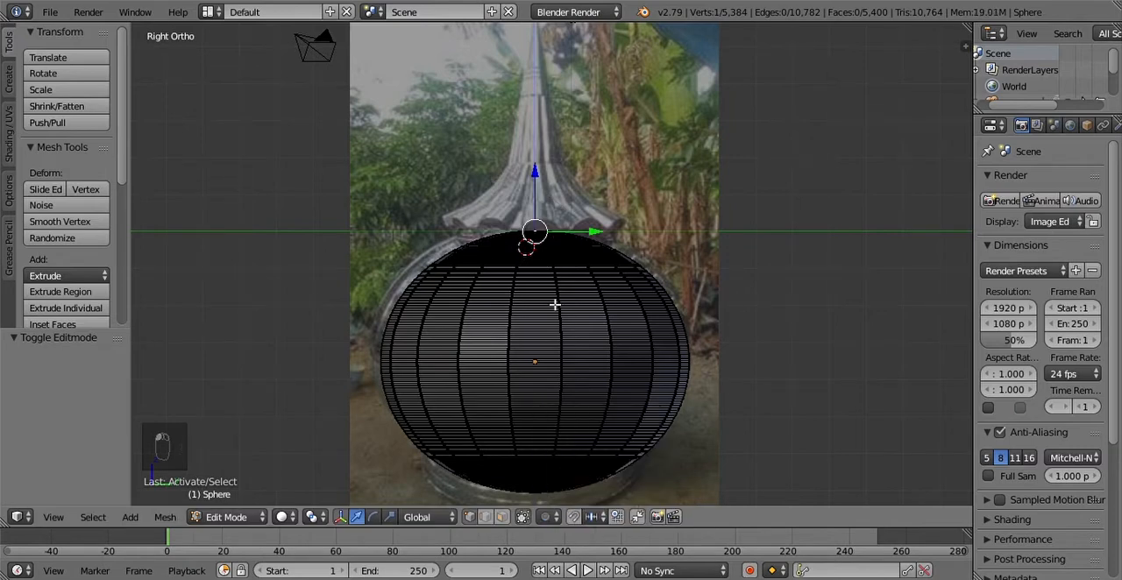
key("g")
left_click(674, 207)
key("ctrl+z")
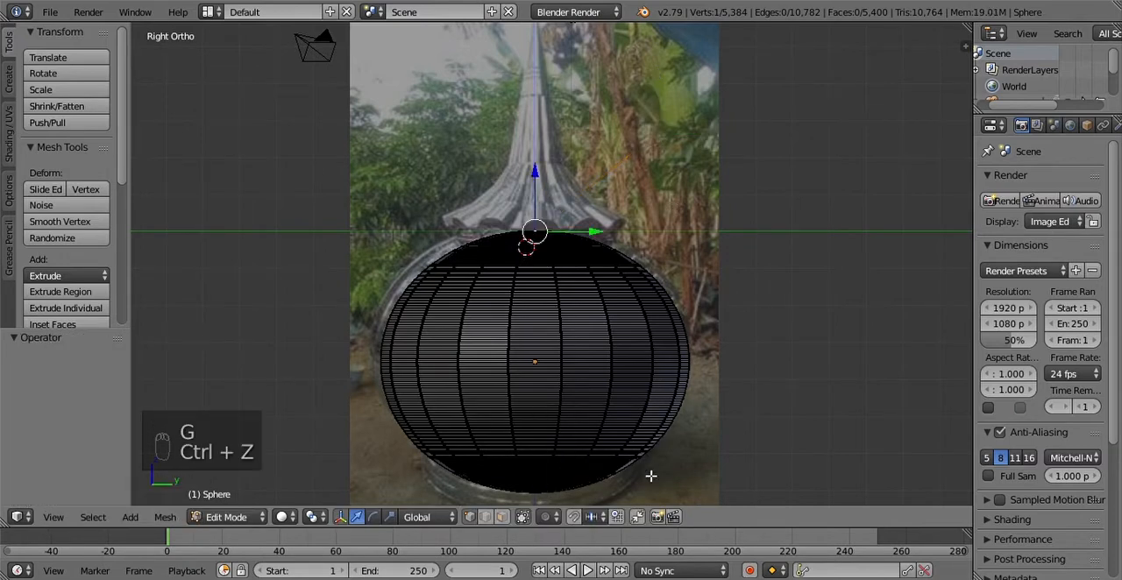
left_click(545, 517)
left_click(562, 482)
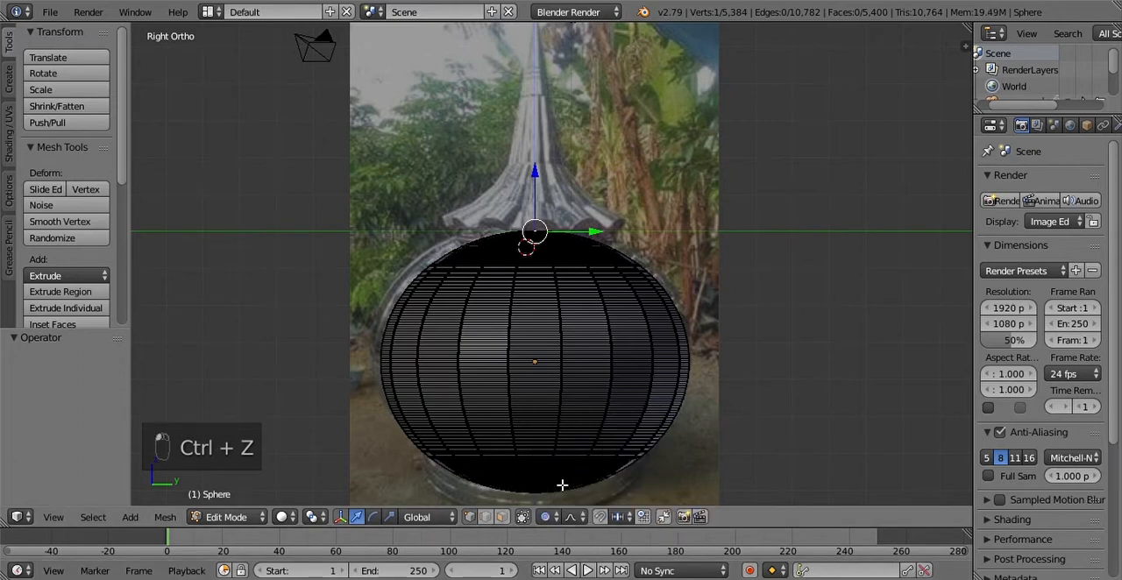
Step: Raise the top pole vertex about 0.802 along Z with smooth falloff and a proportional size of 6.73
key("g")
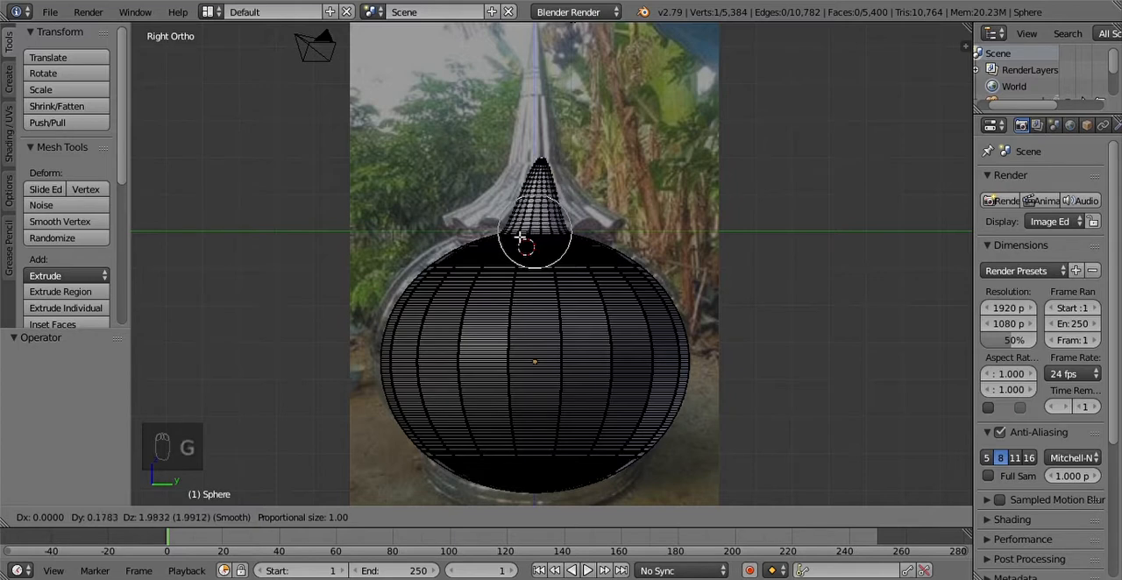
key("z")
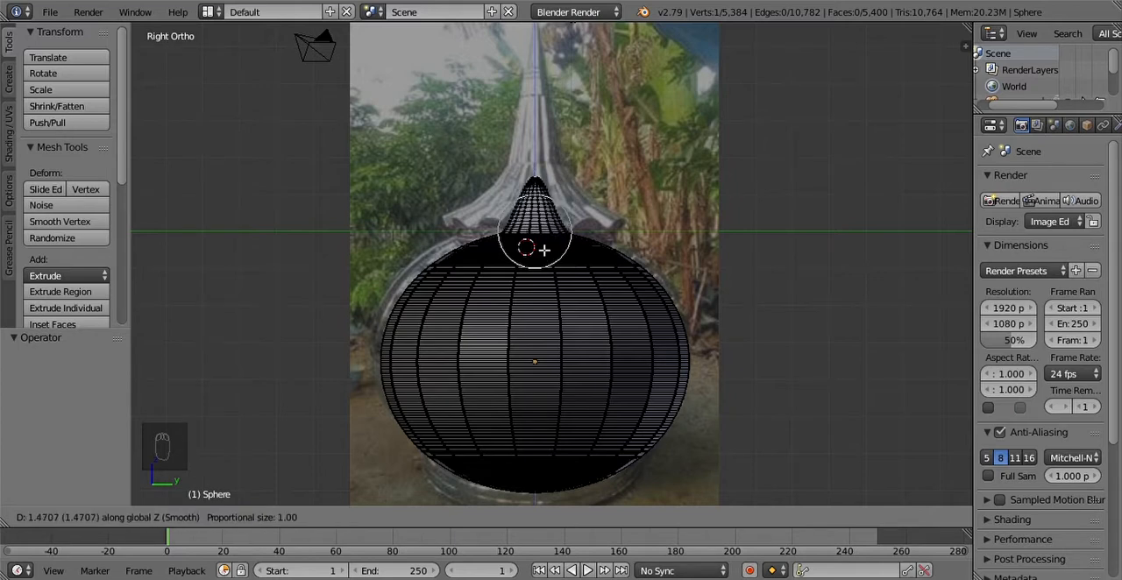
scroll(544, 255, "down", 15)
scroll(542, 297, "down", 2)
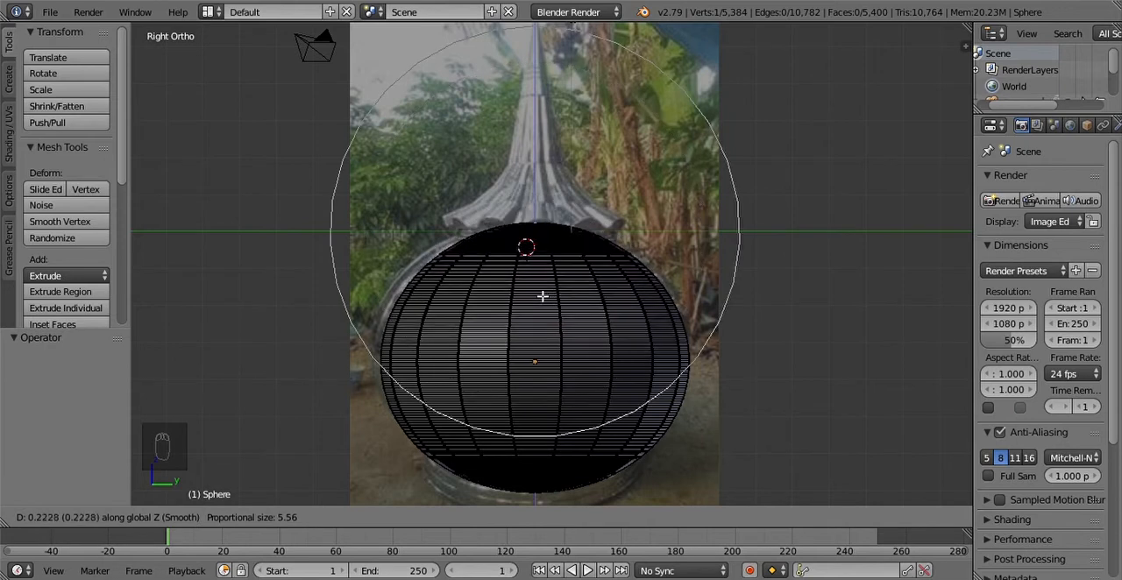
scroll(546, 287, "down", 2)
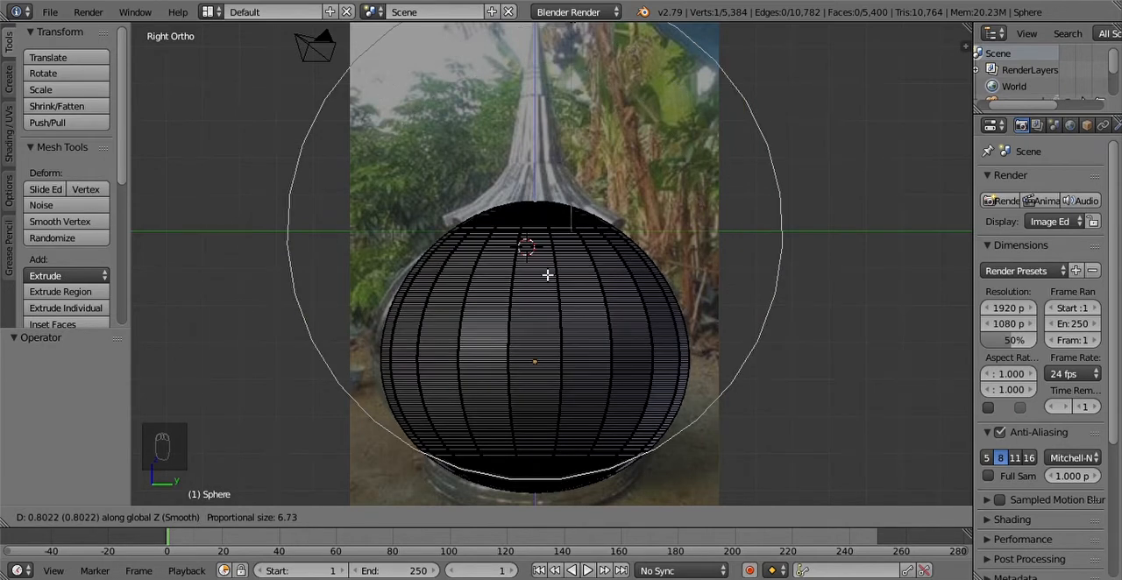
left_click(547, 275)
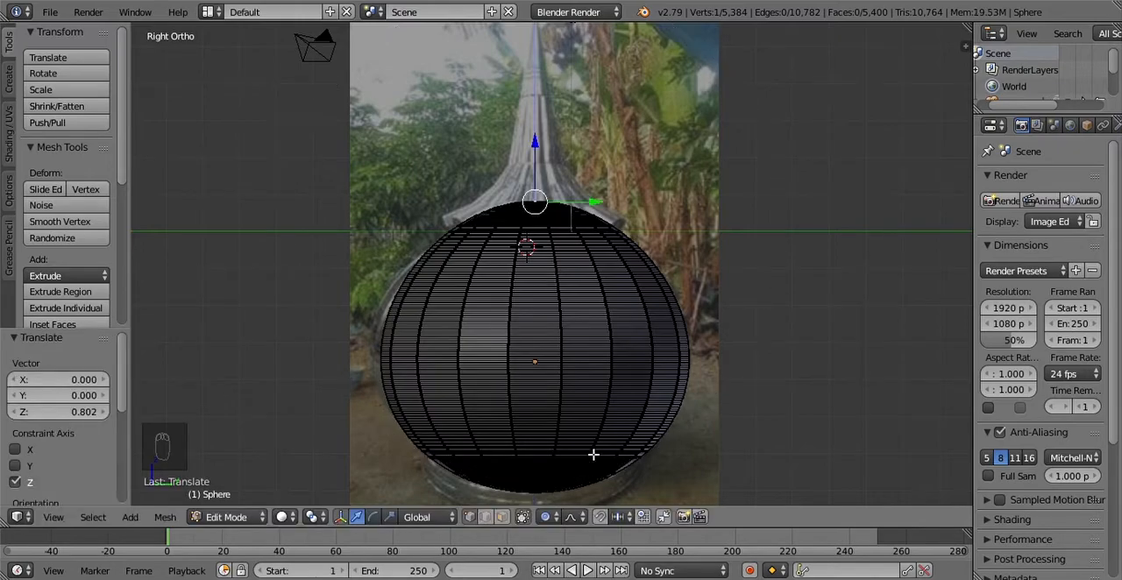
Step: Select only the vertex at the sphere's bottom pole
middle_click_drag(611, 460, 629, 249, "shift")
scroll(628, 249, "up", 6)
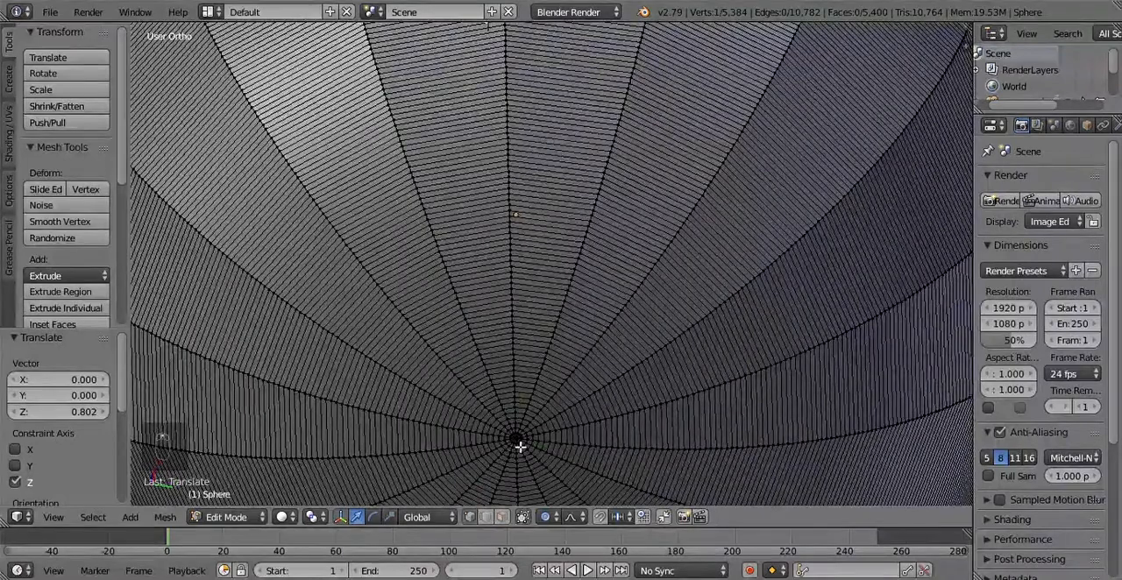
right_click(521, 445)
middle_click_drag(523, 448, 643, 101)
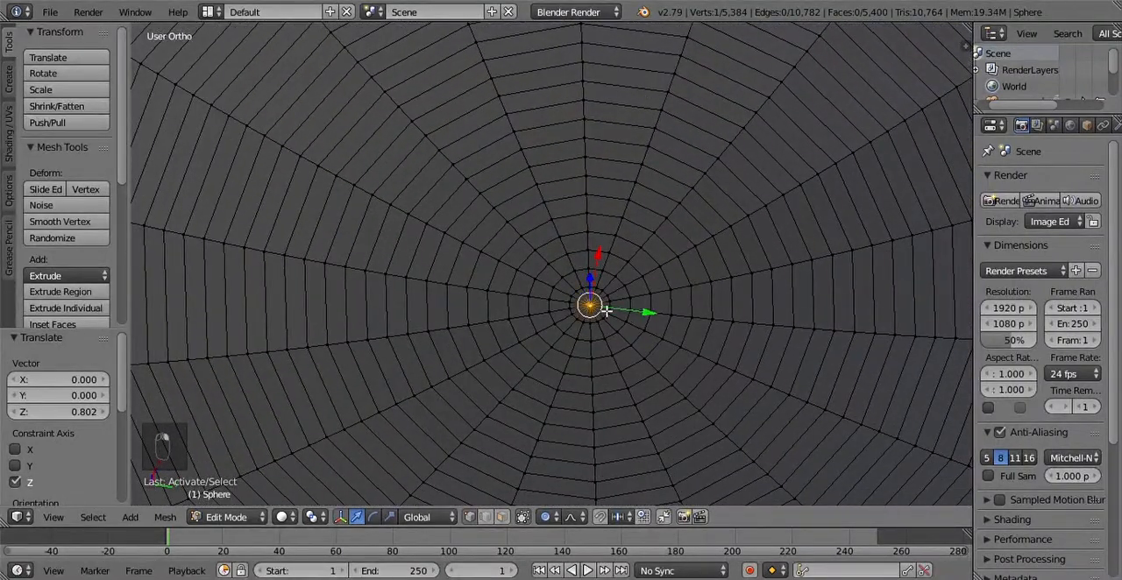
scroll(653, 334, "down", 8)
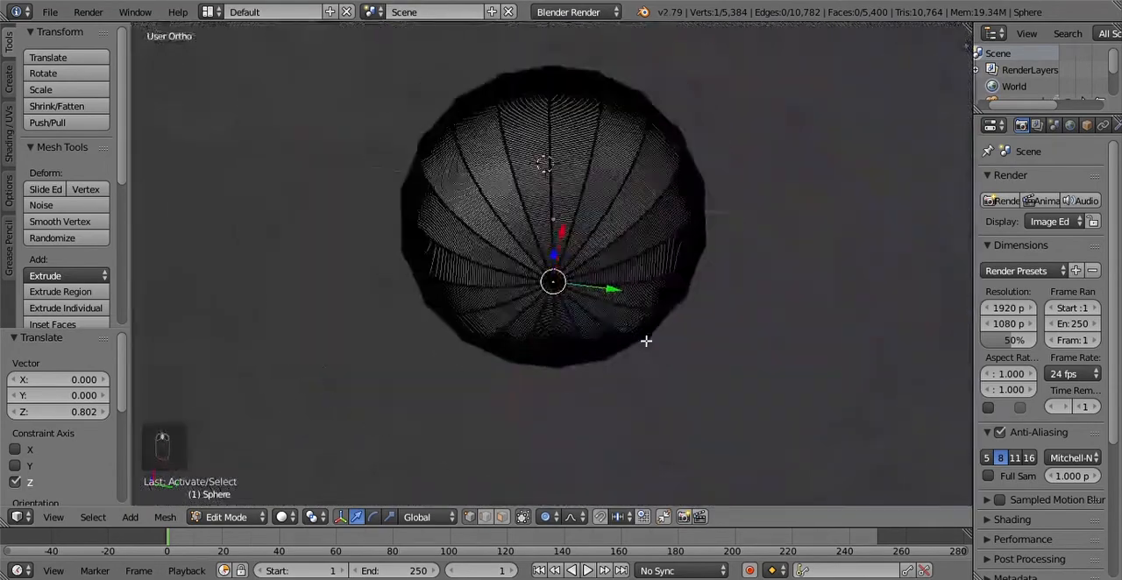
Step: In the right orthographic view, lower the bottom pole vertex about 0.646 along Z with a proportional size of 6.73
middle_click_drag(646, 340, 624, 428)
left_click(54, 517)
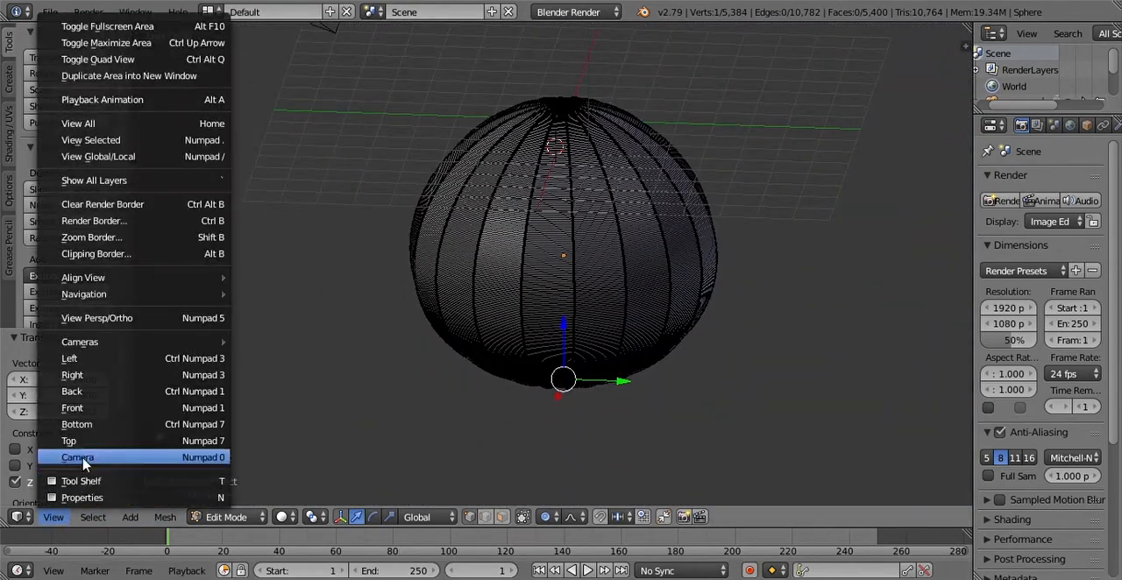
left_click(73, 375)
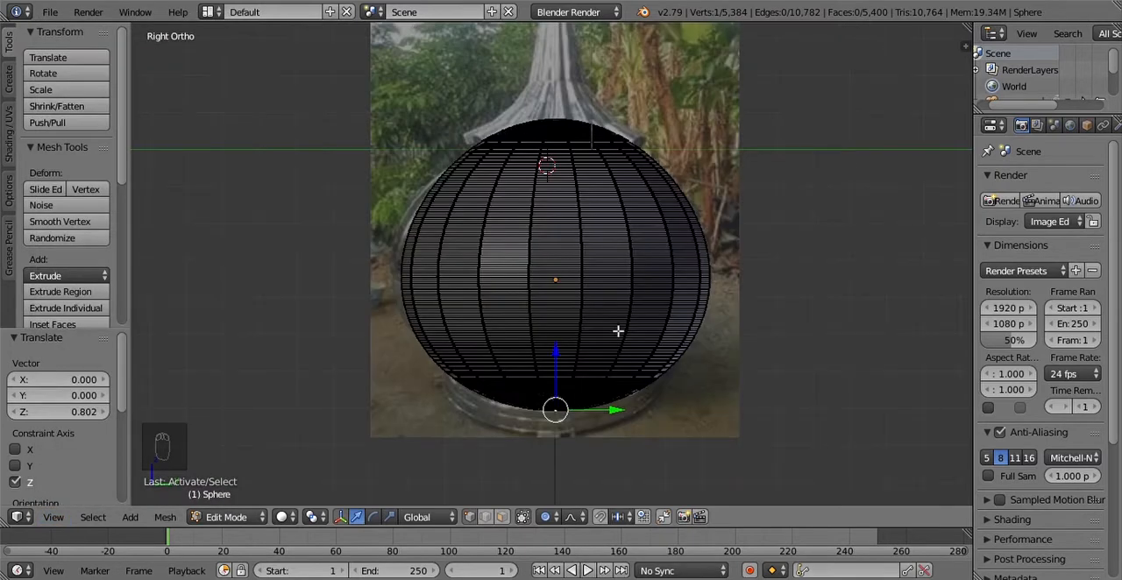
key("g")
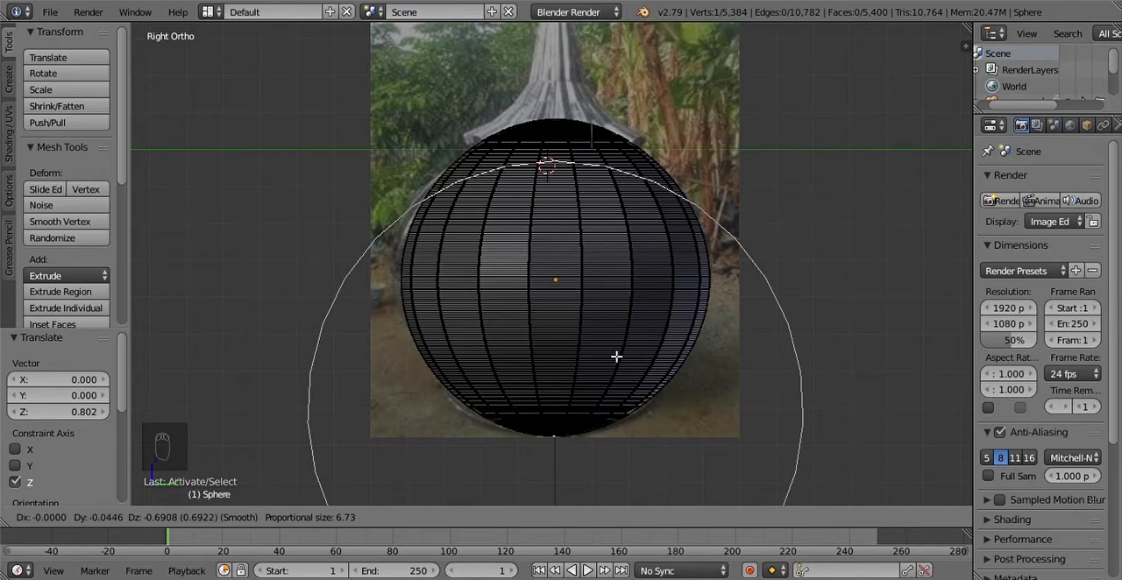
key("z")
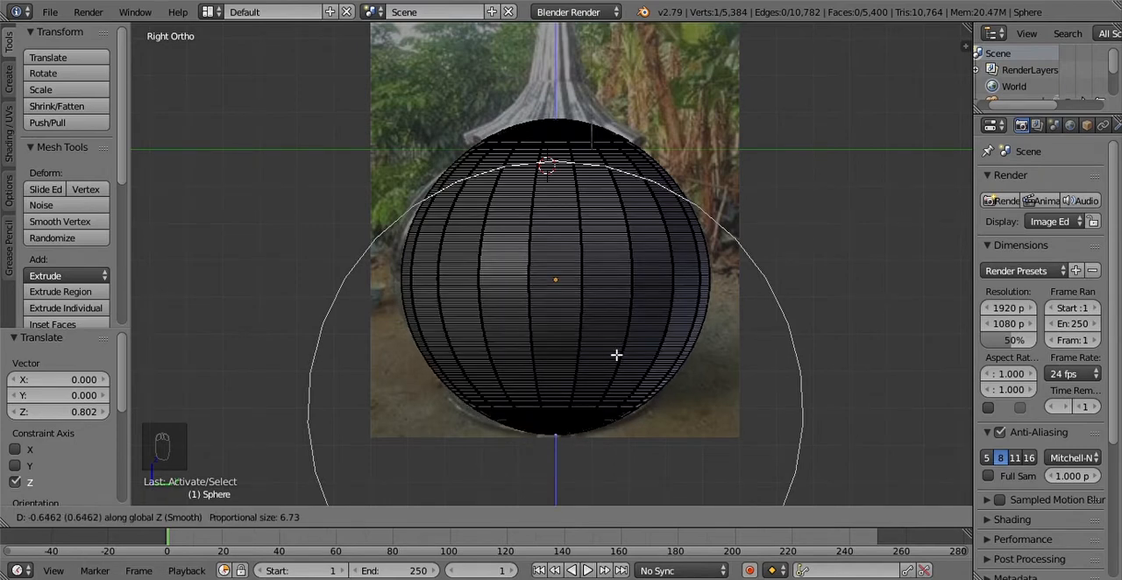
left_click(616, 355)
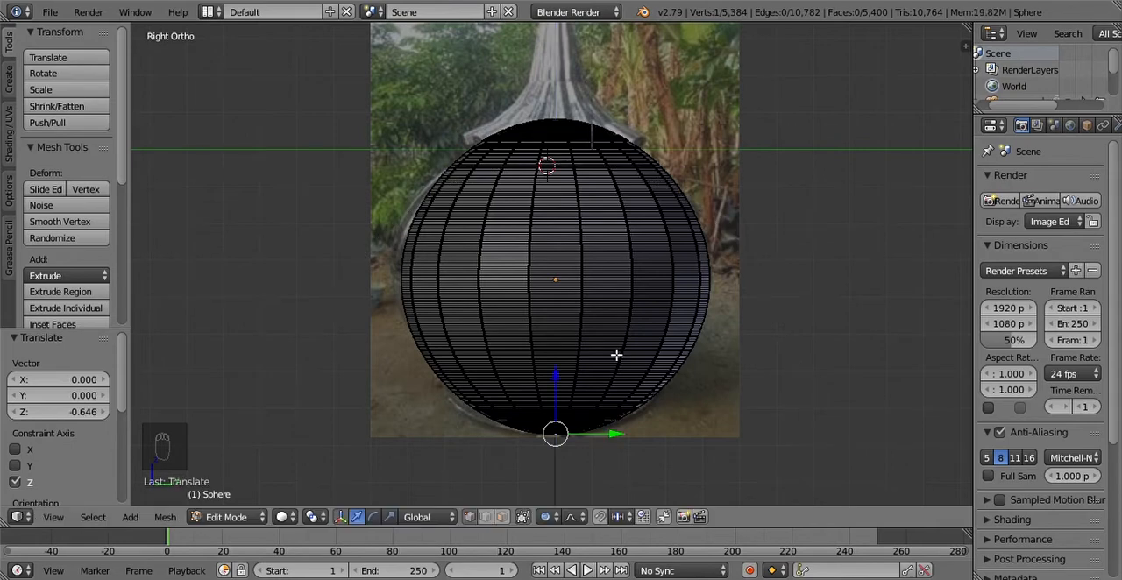
Step: Check the sphere's shape against the photo in Object Mode and return to Edit Mode
key("Tab")
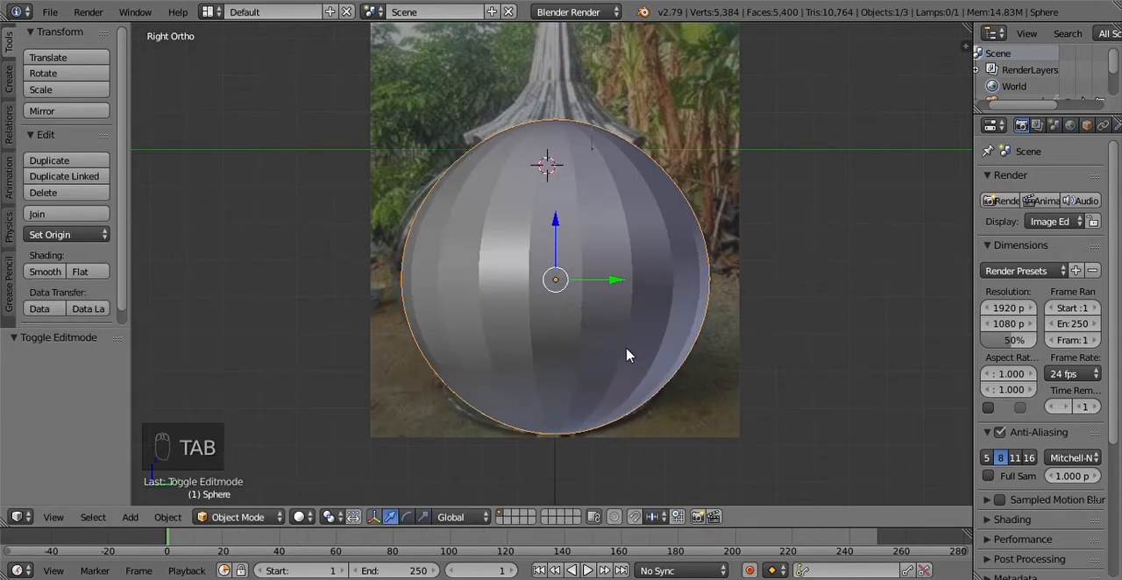
scroll(611, 304, "up", 4)
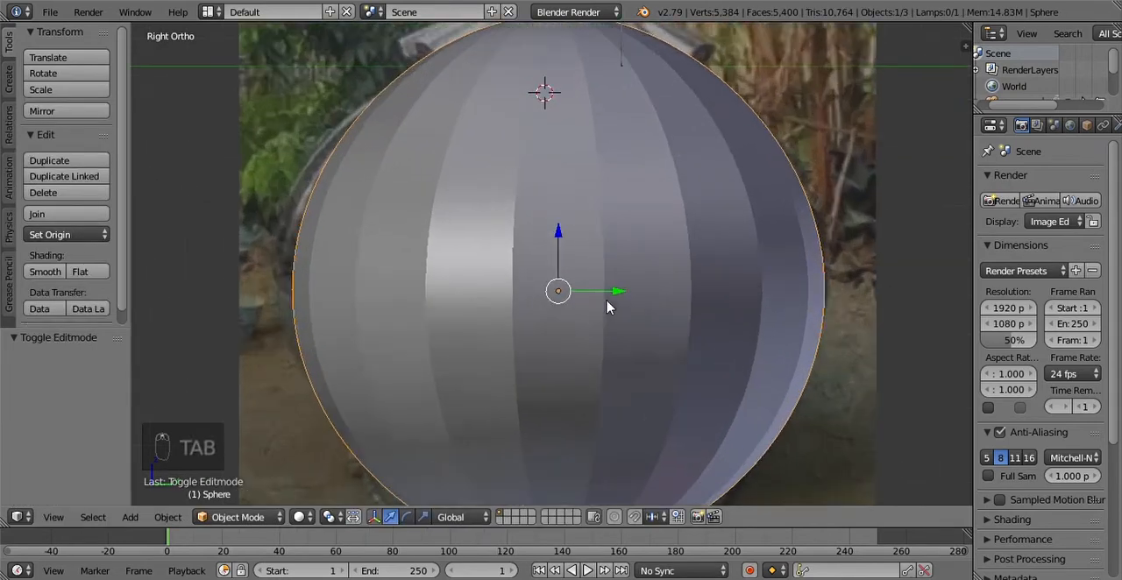
scroll(608, 304, "down", 5)
key("Tab")
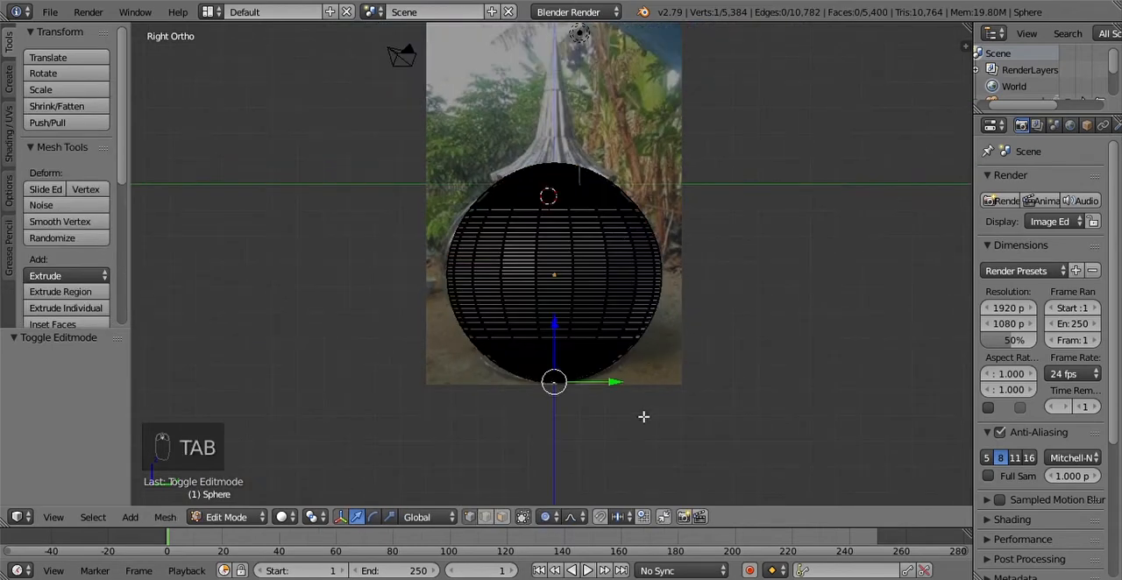
Step: Switch the viewport to wireframe shading while staying in Edit Mode on the sphere
key("Tab")
key("Tab")
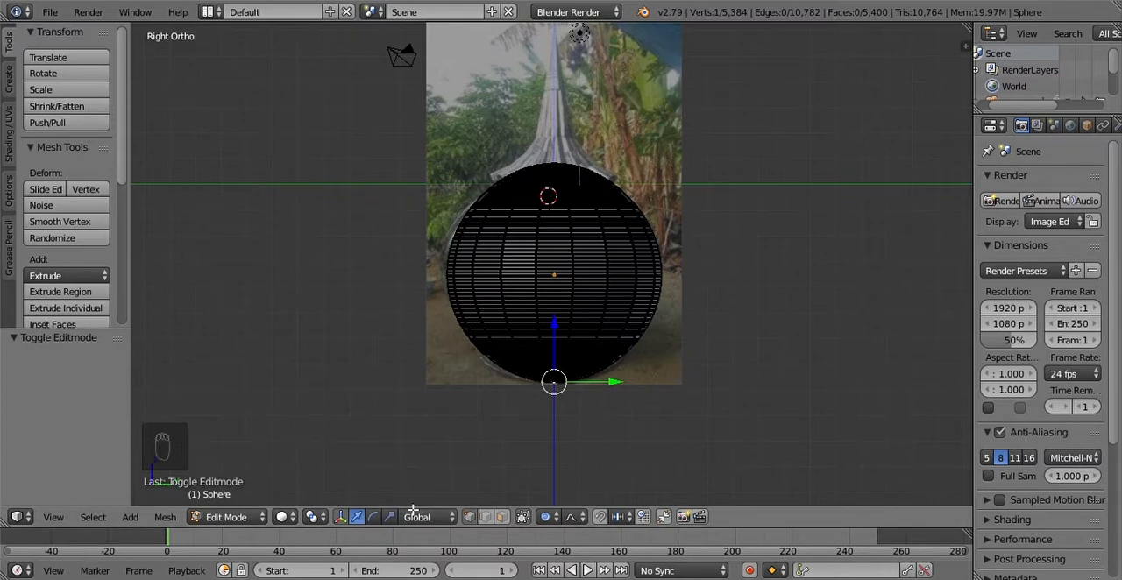
left_click(292, 523)
left_click(303, 476)
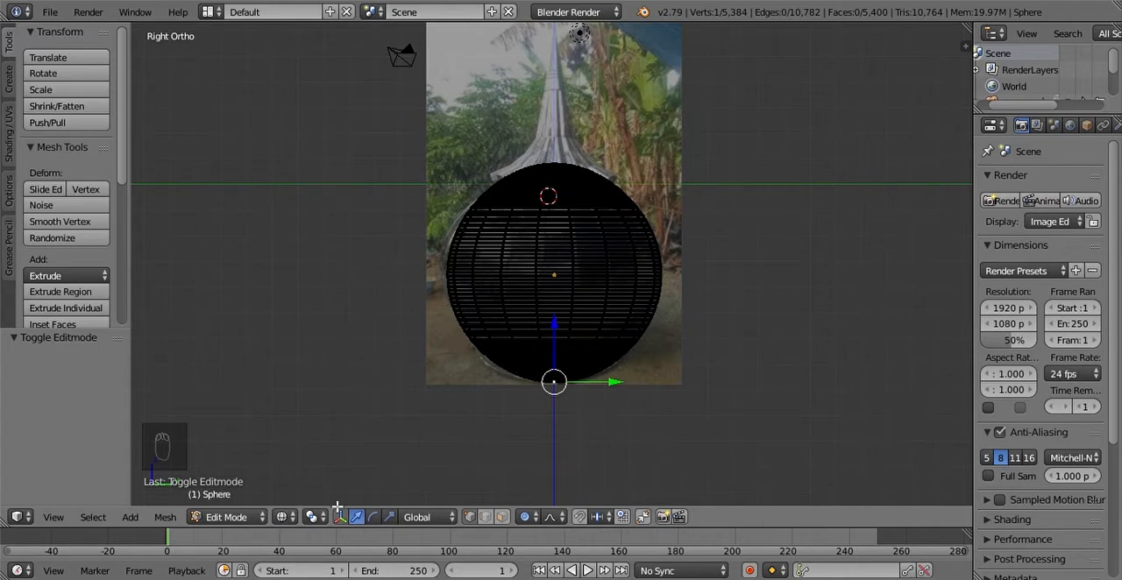
left_click(286, 517)
left_click(309, 482)
Step: Box-select the lowest part of the sphere, through to its far side, and delete the selected vertices
key("b")
left_click(441, 351)
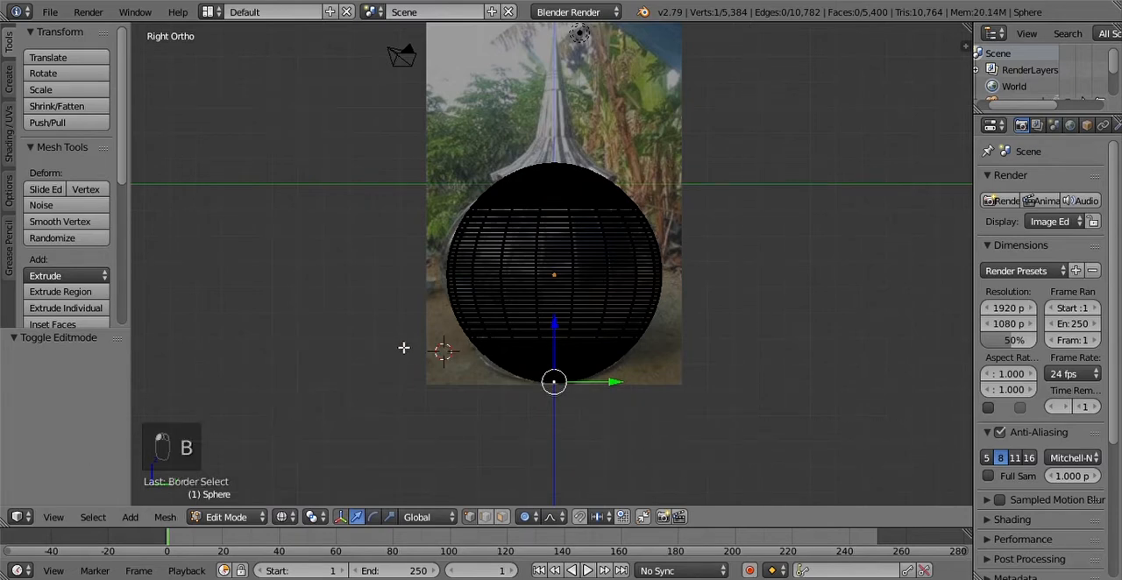
key("b")
left_click_drag(738, 453, 421, 352)
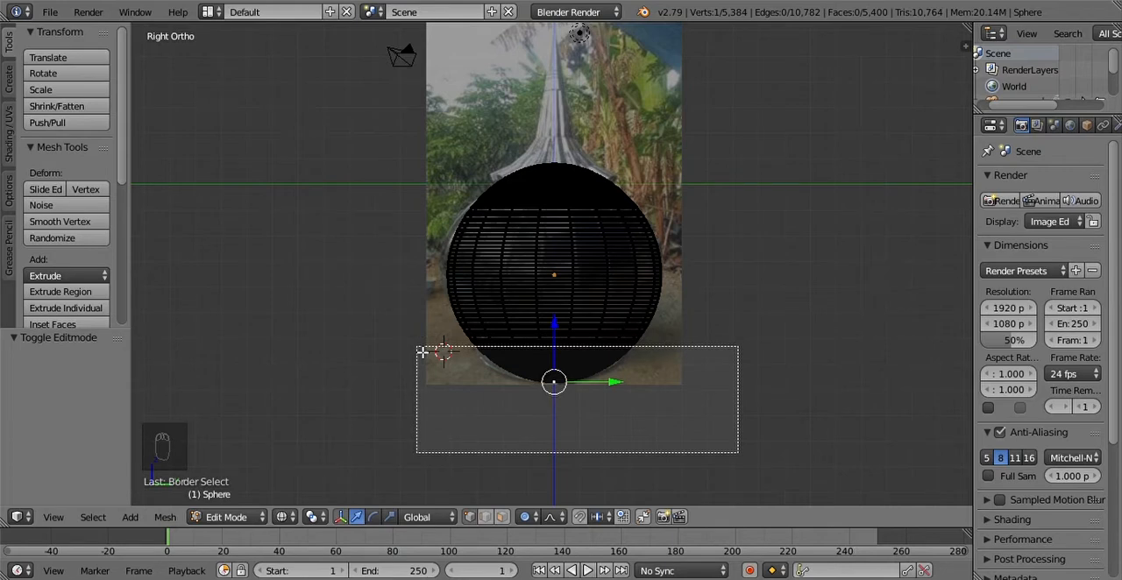
left_click_drag(422, 352, 422, 349)
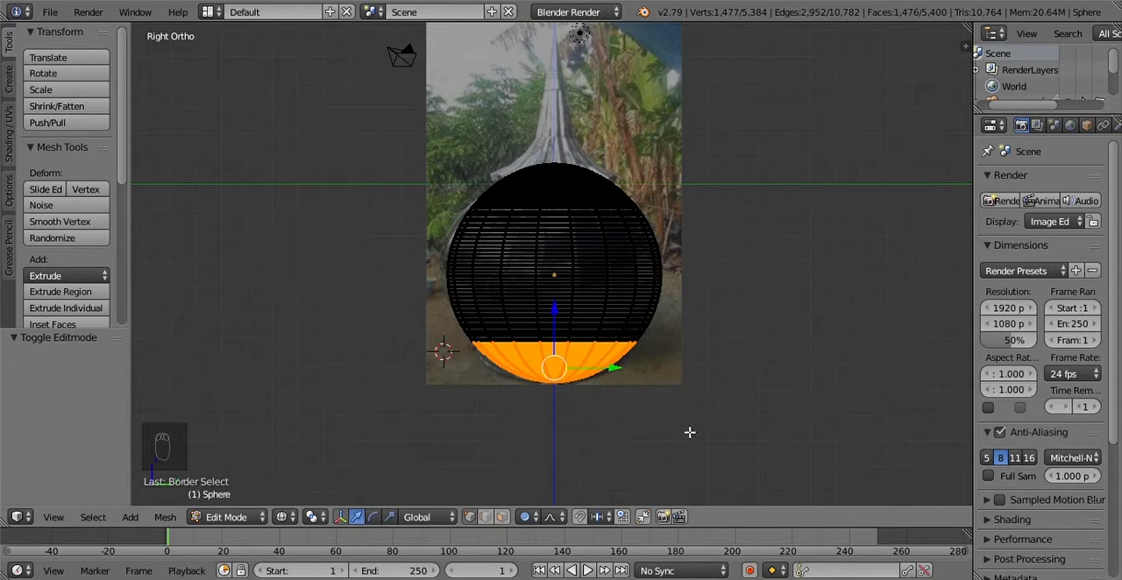
middle_click_drag(583, 338, 565, 379)
key("x")
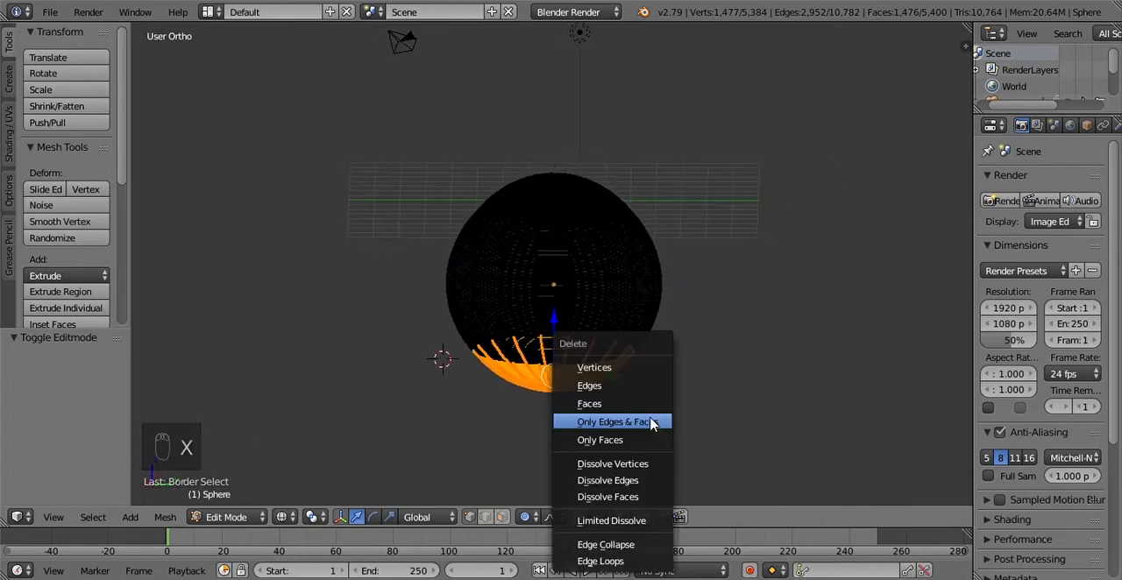
left_click(615, 369)
Step: Restore solid shading and switch to Object Mode to view the sphere's open underside
left_click(281, 517)
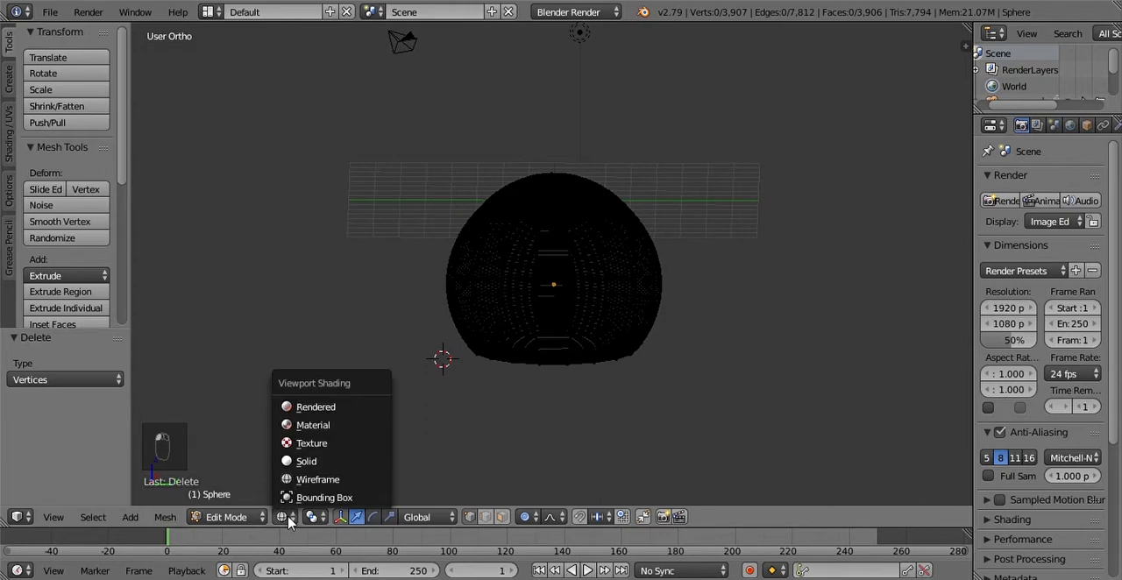
left_click(361, 471)
left_click(228, 517)
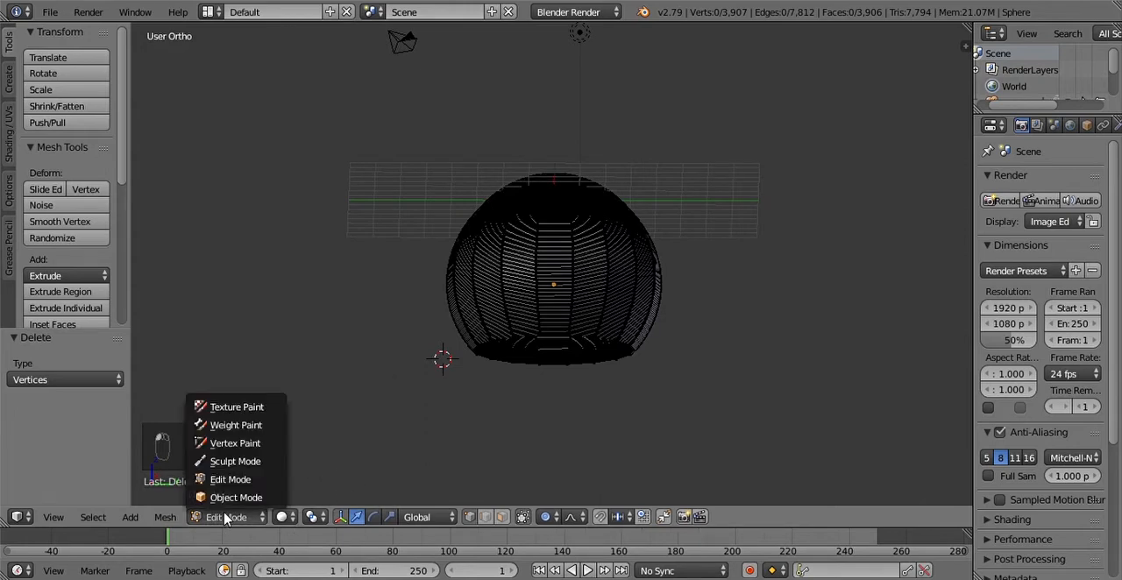
left_click(243, 498)
middle_click_drag(530, 424, 619, 334)
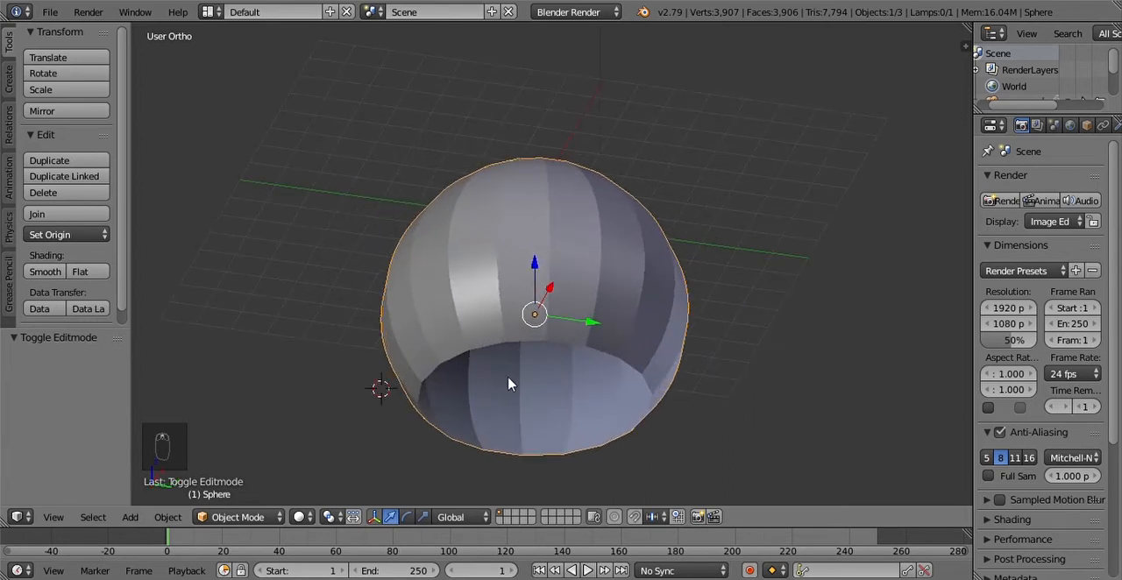
Step: In Edit Mode, select the whole edge loop around the sphere's open bottom
key("Tab")
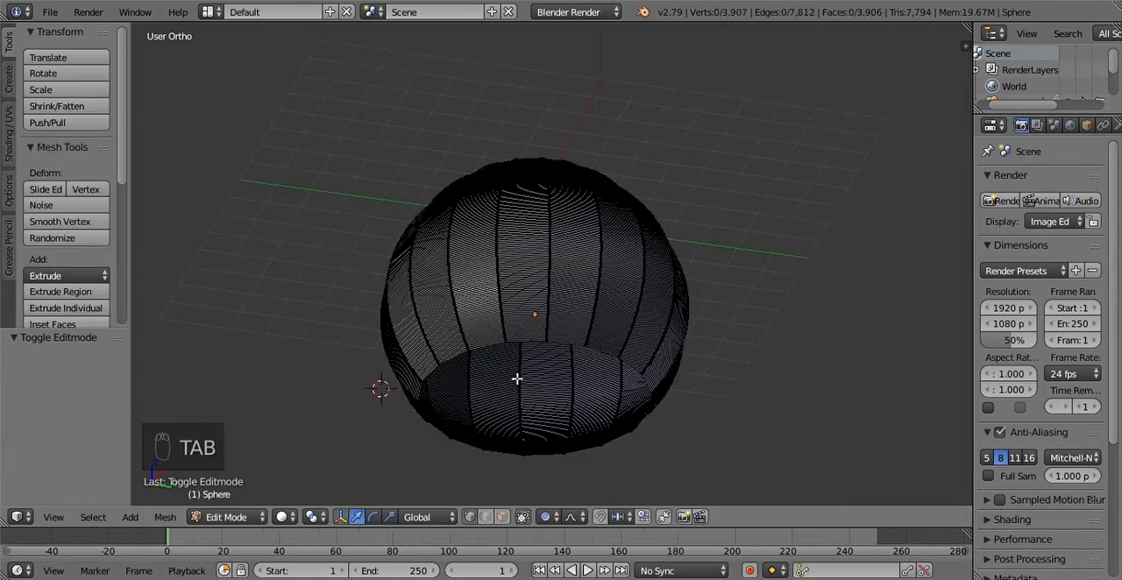
key("Tab")
key("Tab")
key("Tab")
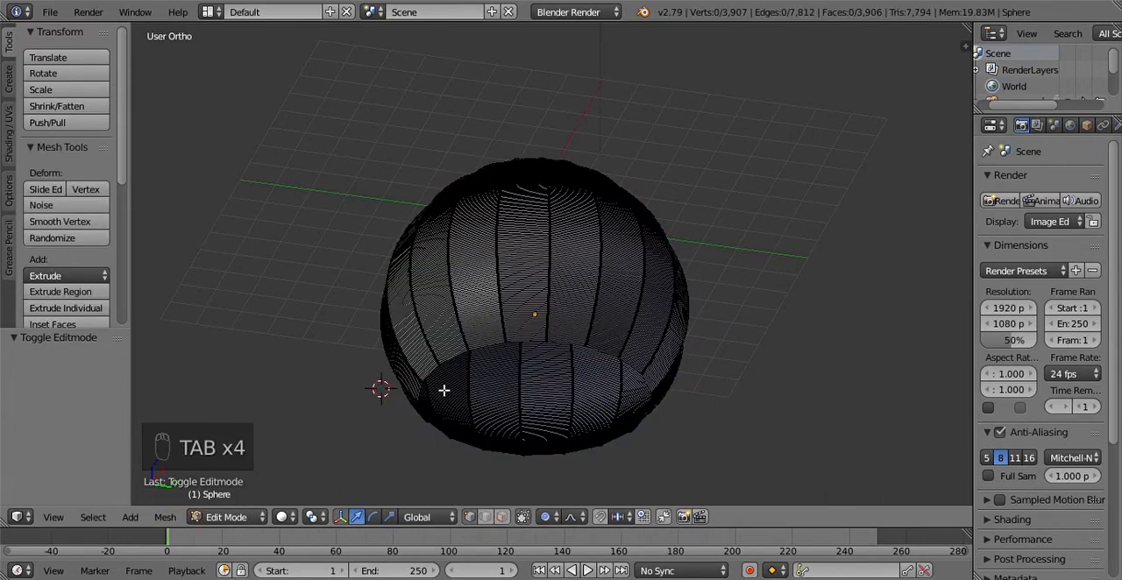
scroll(443, 390, "up", 6)
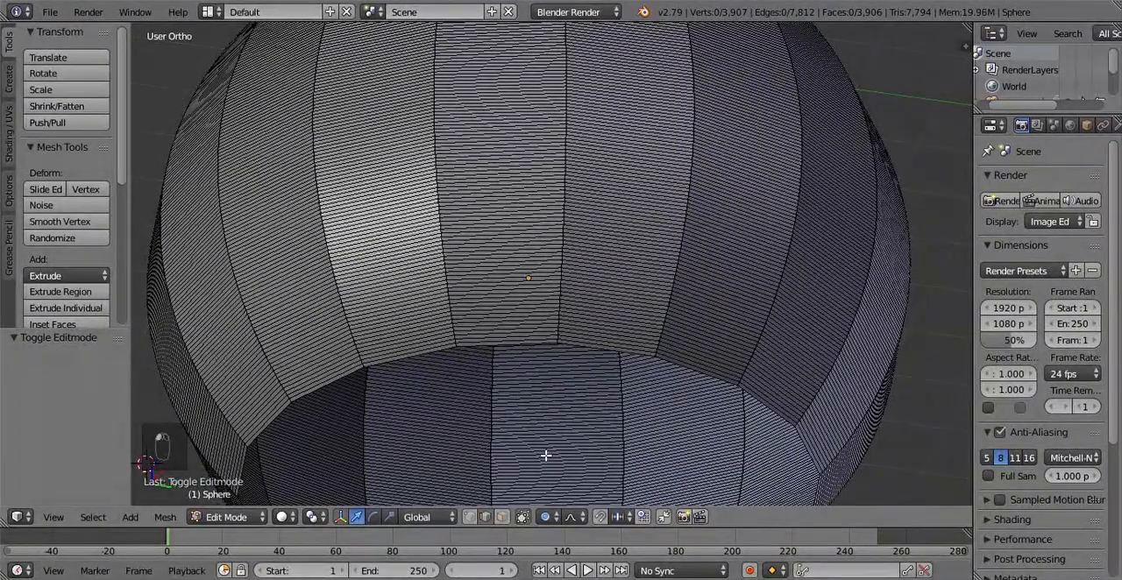
scroll(546, 455, "up", 4)
middle_click_drag(536, 441, 588, 207, "shift")
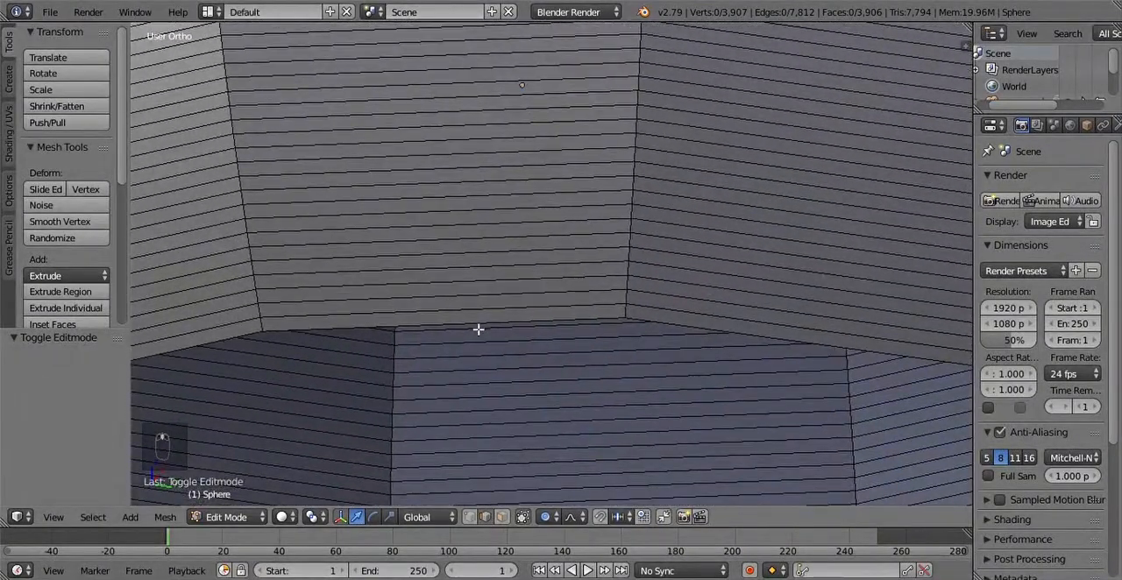
scroll(482, 329, "down", 1)
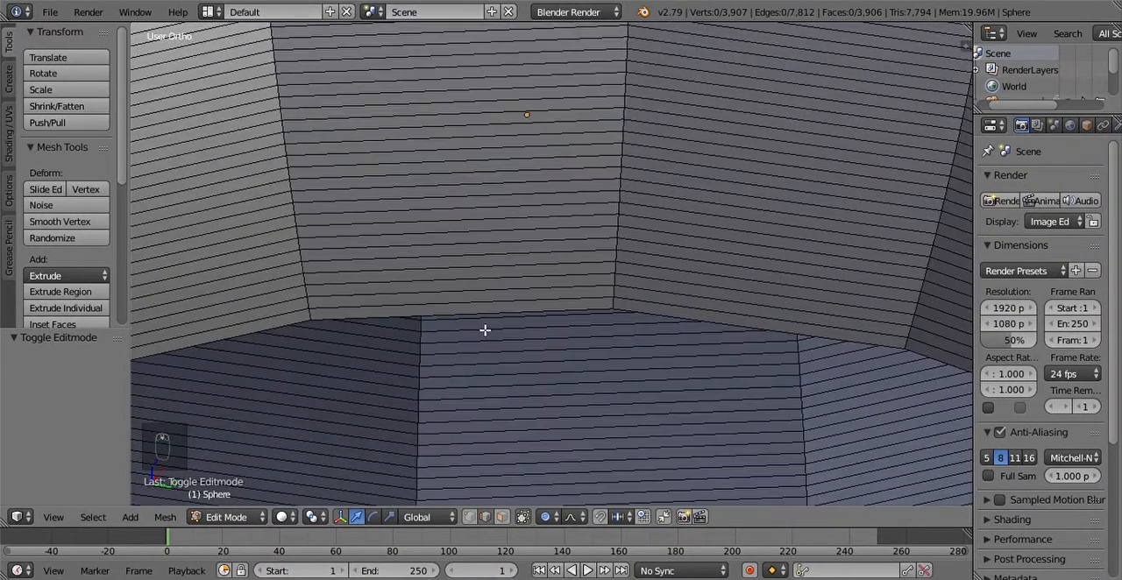
right_click(496, 312, "alt")
scroll(529, 331, "down", 6)
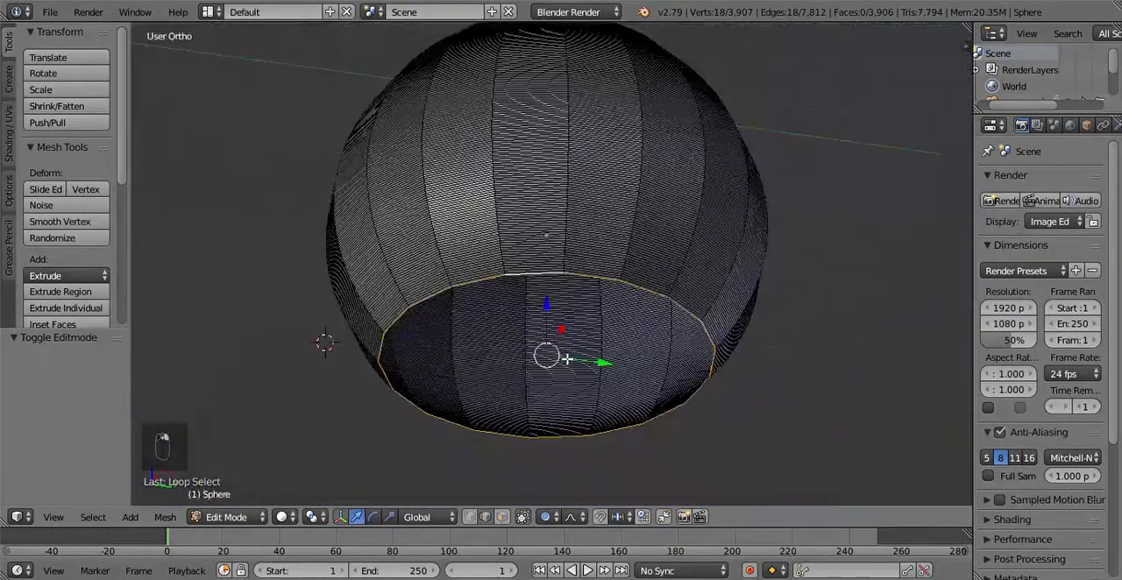
Step: Extrude the bottom edge loop about 0.375 downward along Z to form a short vertical band
scroll(566, 358, "up", 2)
middle_click_drag(562, 350, 561, 429)
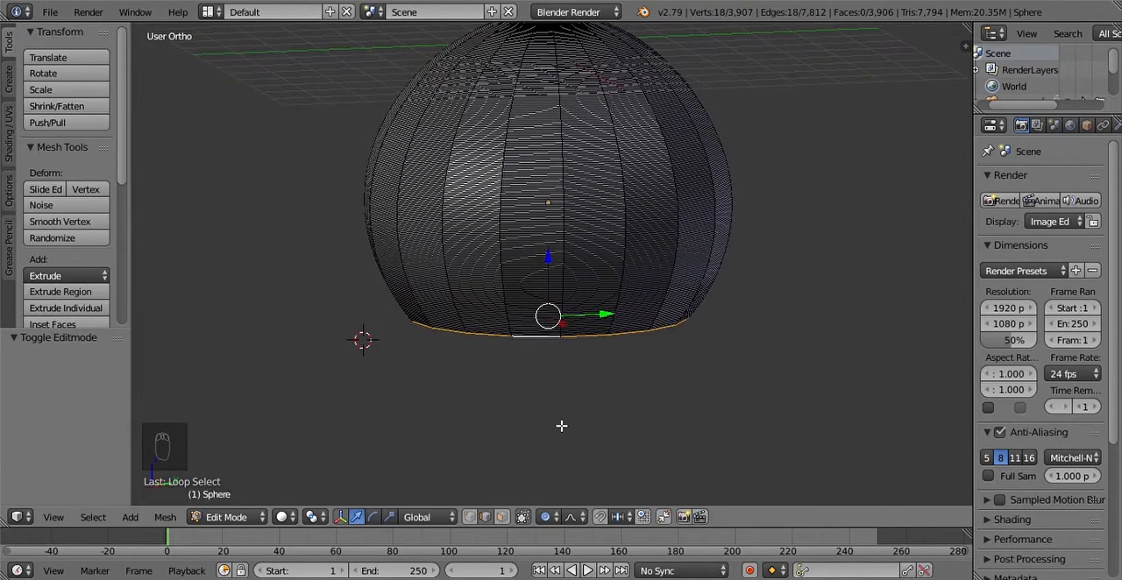
key("e")
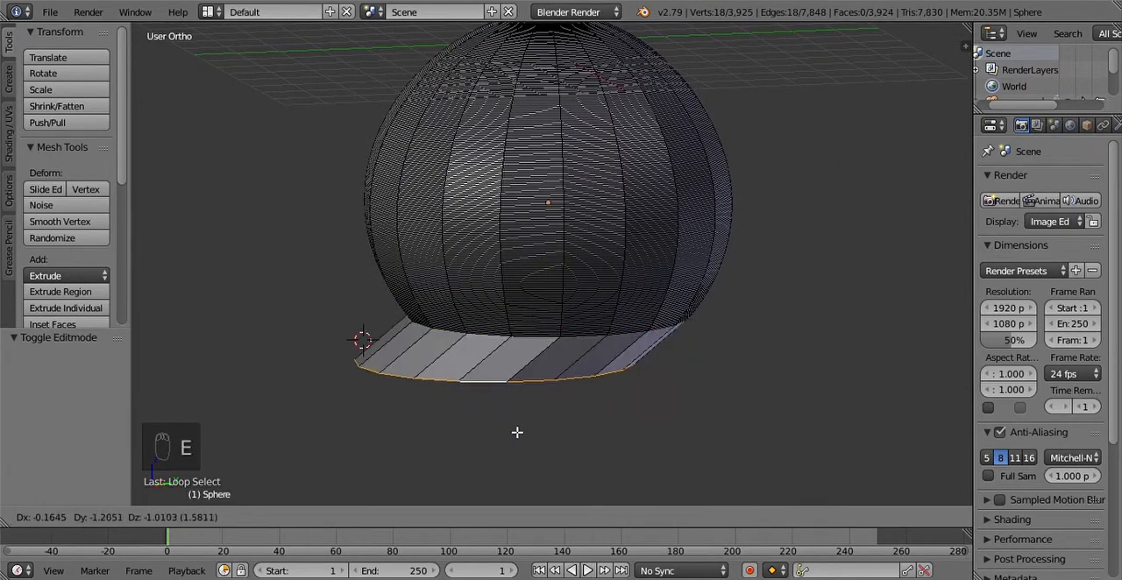
key("z")
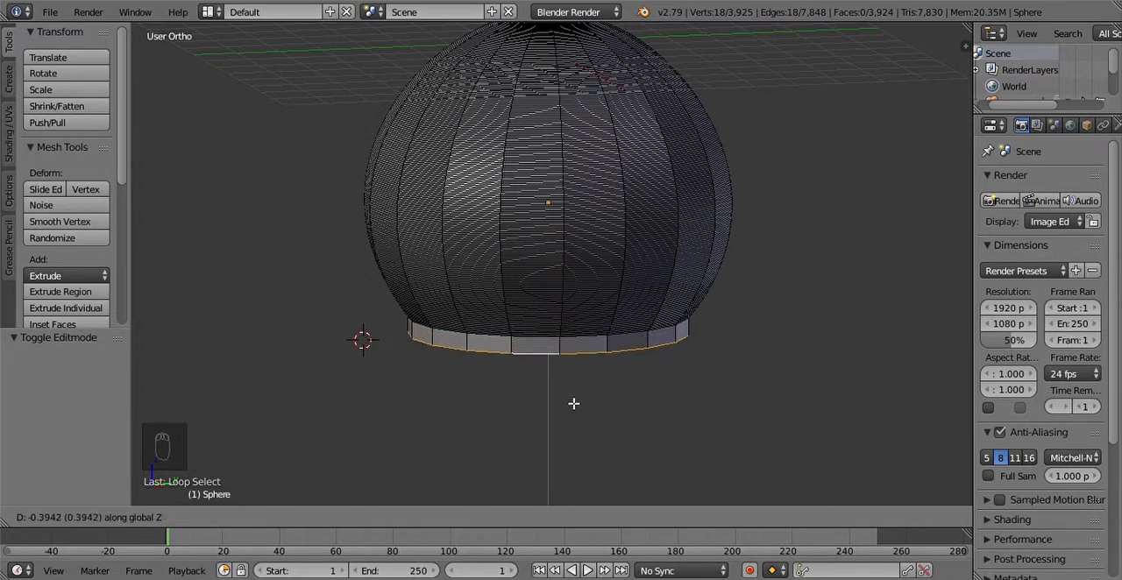
left_click(574, 402)
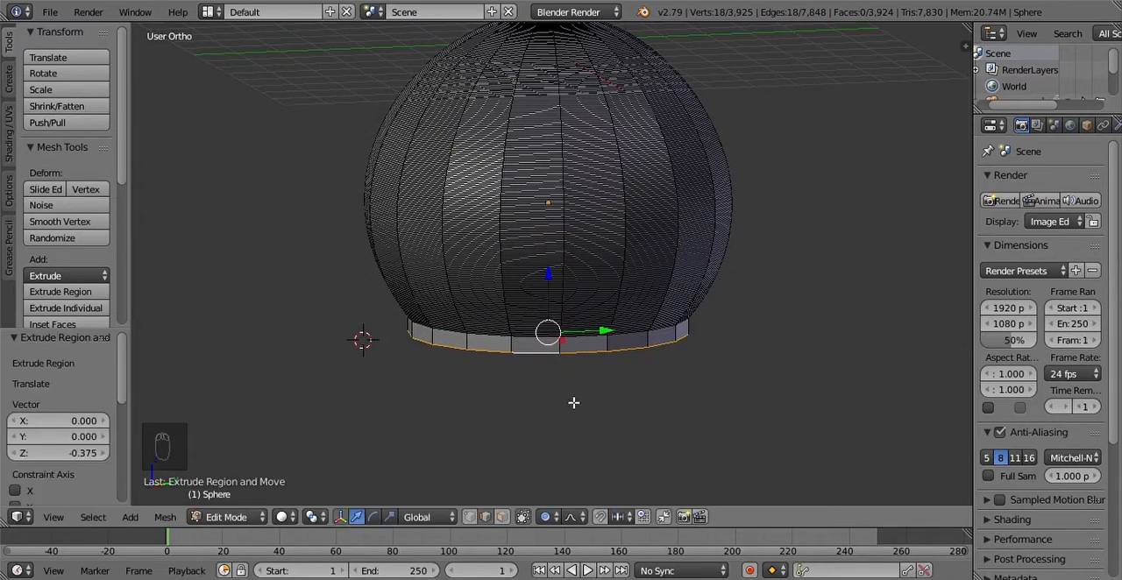
key("e")
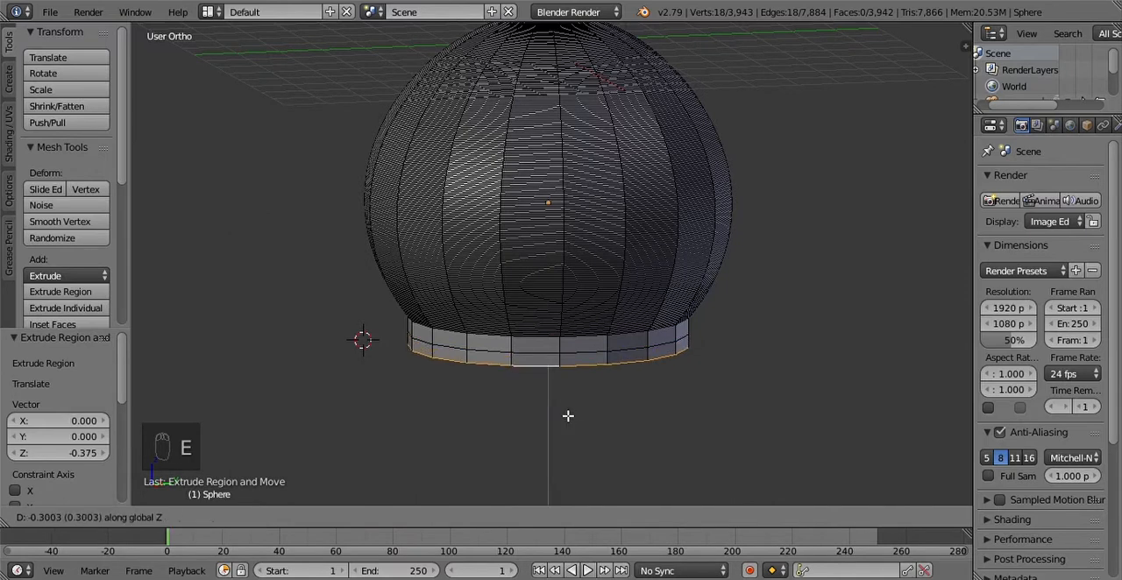
left_click(567, 417)
key("s")
right_click(670, 435)
key("ctrl+z")
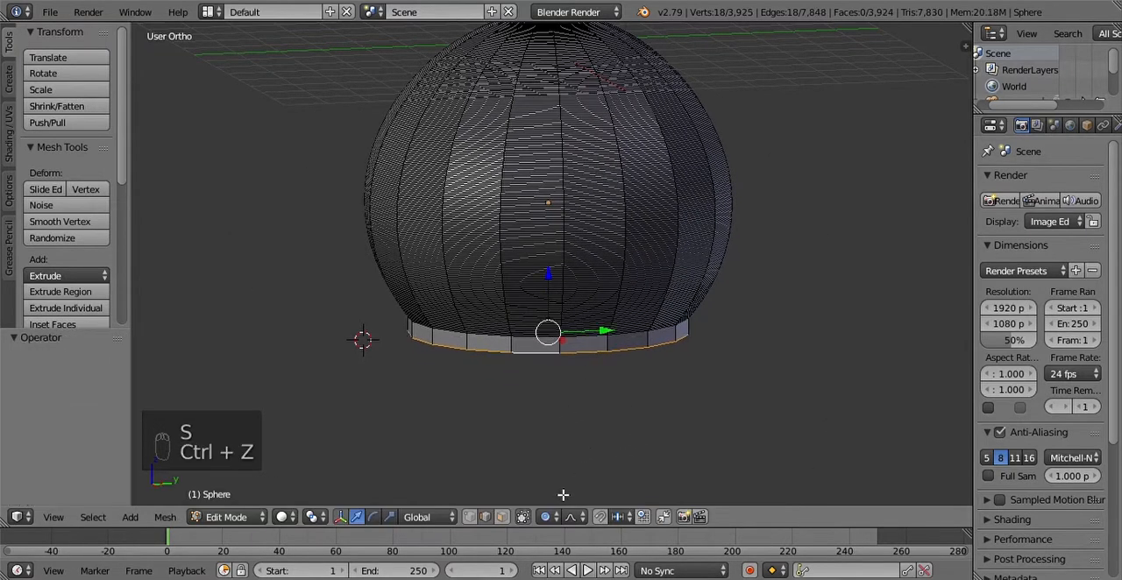
Step: Turn off proportional editing and place the 3D cursor on the front of the band's lower rim
left_click(549, 518)
left_click(566, 500)
left_click(562, 497)
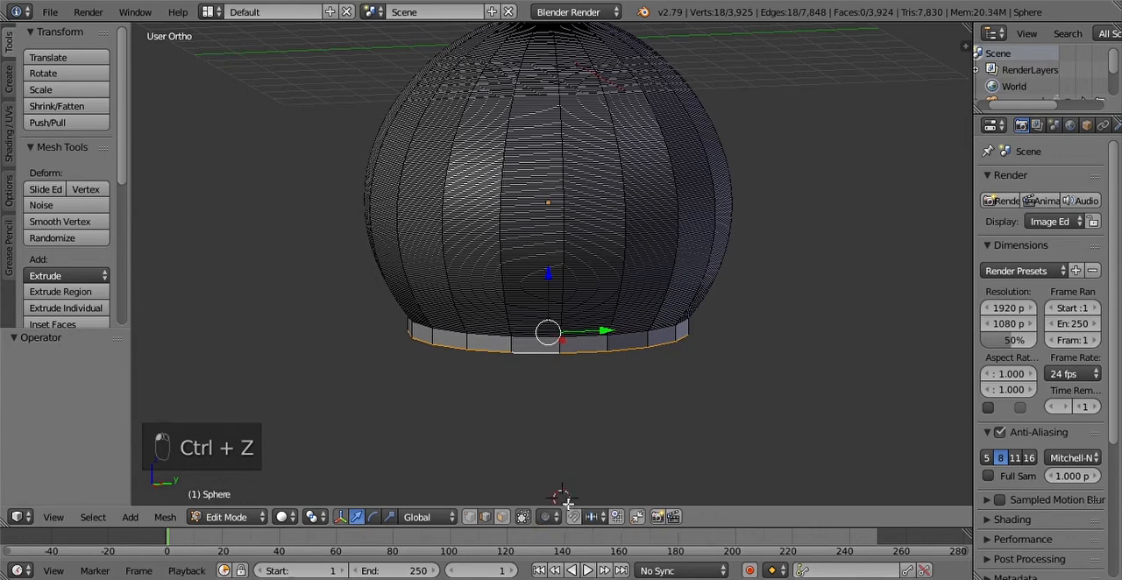
left_click(539, 351)
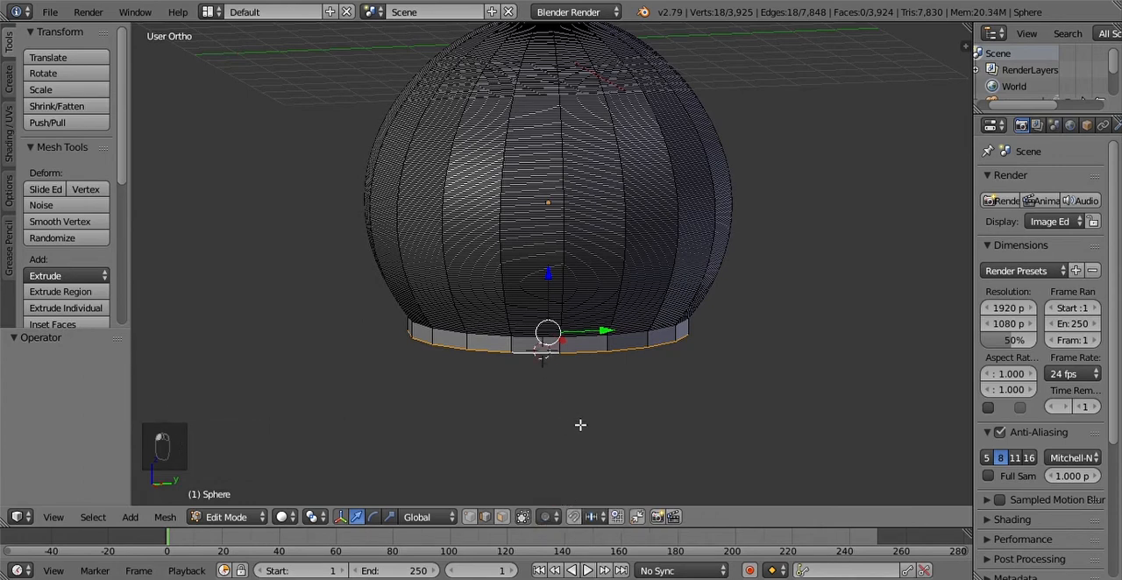
Step: Extrude the lower rim another 0.375 or so down along Z, scale it outward into a flared base, and return to Object Mode
key("e")
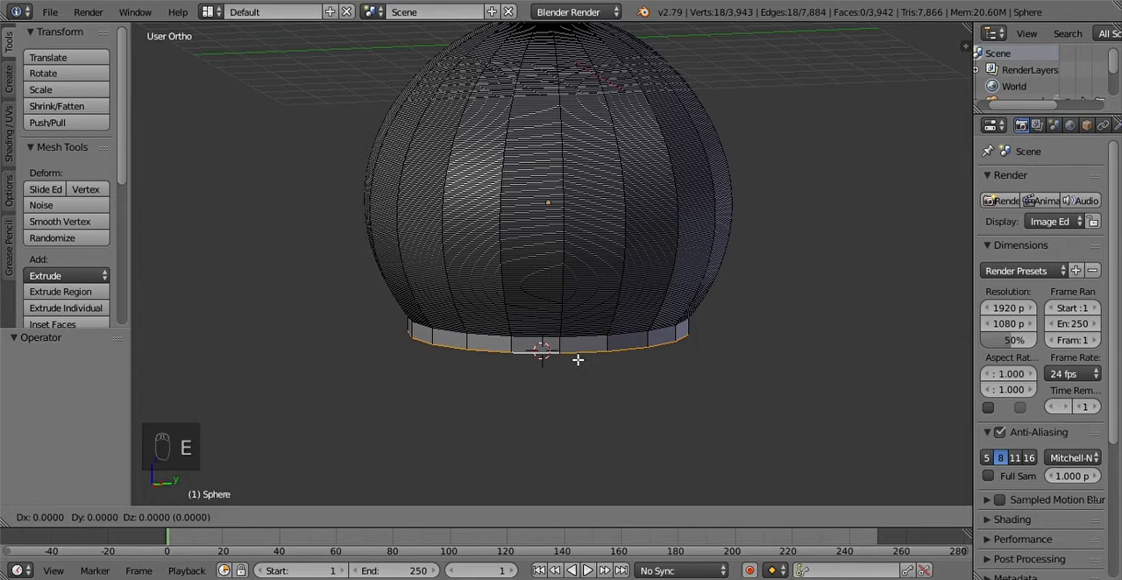
key("z")
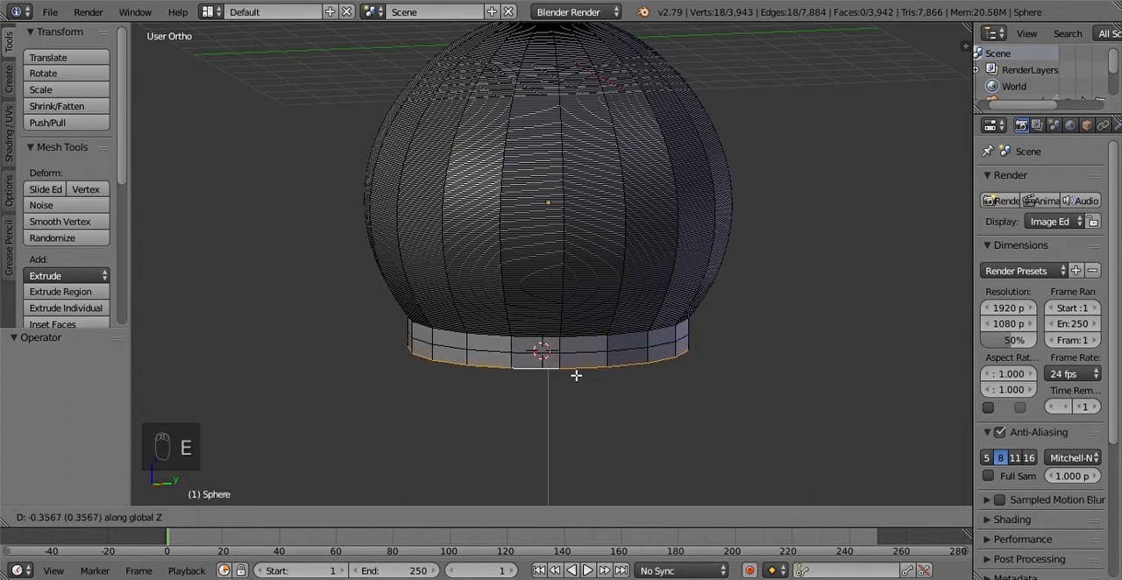
left_click(576, 376)
key("s")
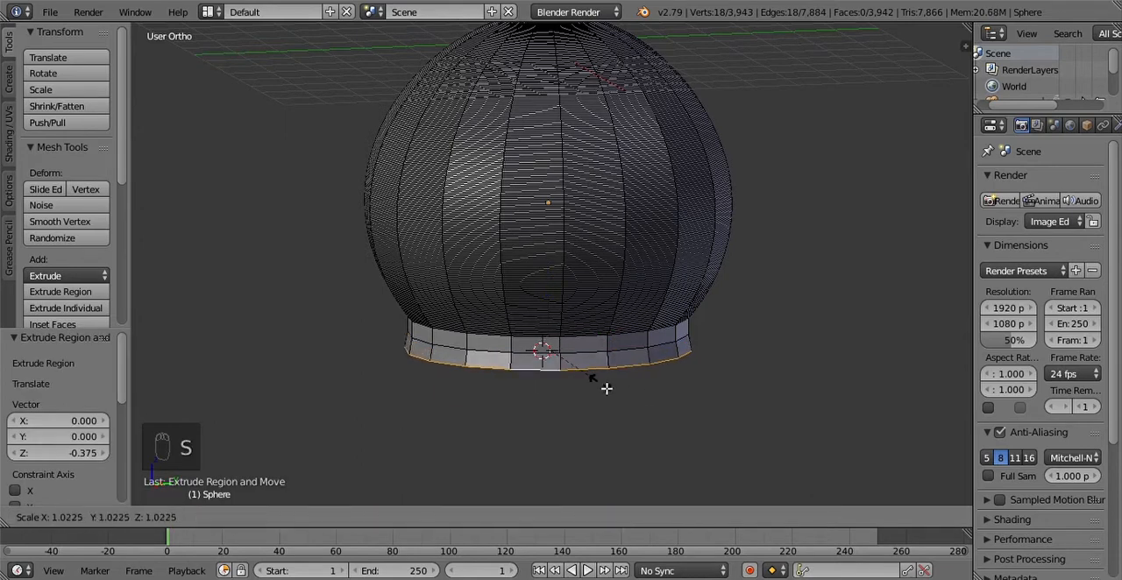
left_click(617, 386)
key("Tab")
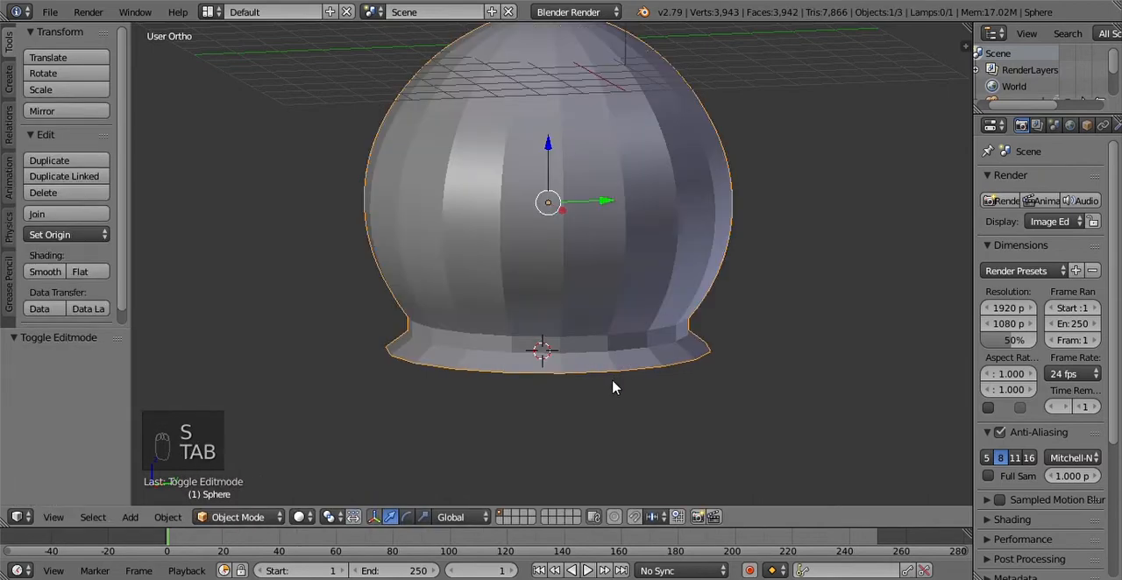
Step: Examine the dome and its flared base from several angles
scroll(615, 384, "down", 3)
middle_click_drag(639, 342, 556, 318)
scroll(552, 317, "up", 4)
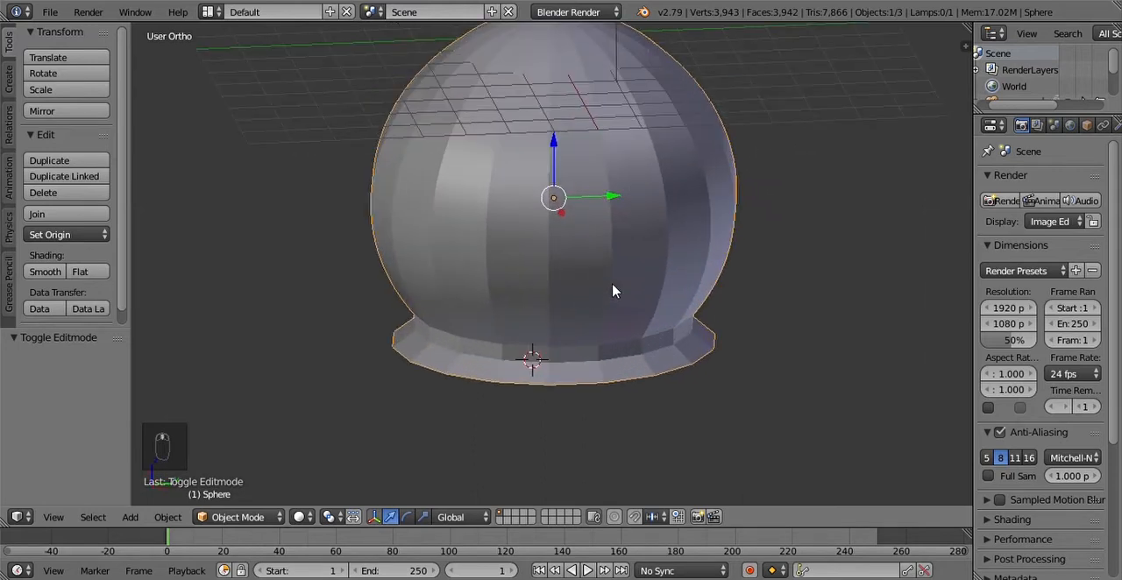
middle_click_drag(613, 291, 630, 351)
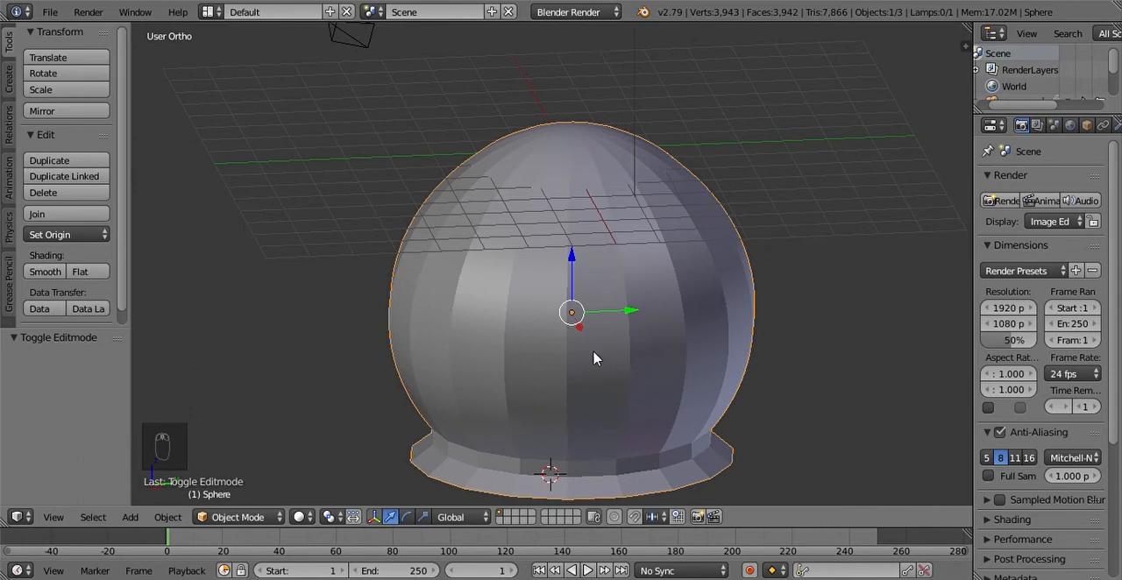
scroll(596, 368, "up", 4)
scroll(608, 368, "down", 7)
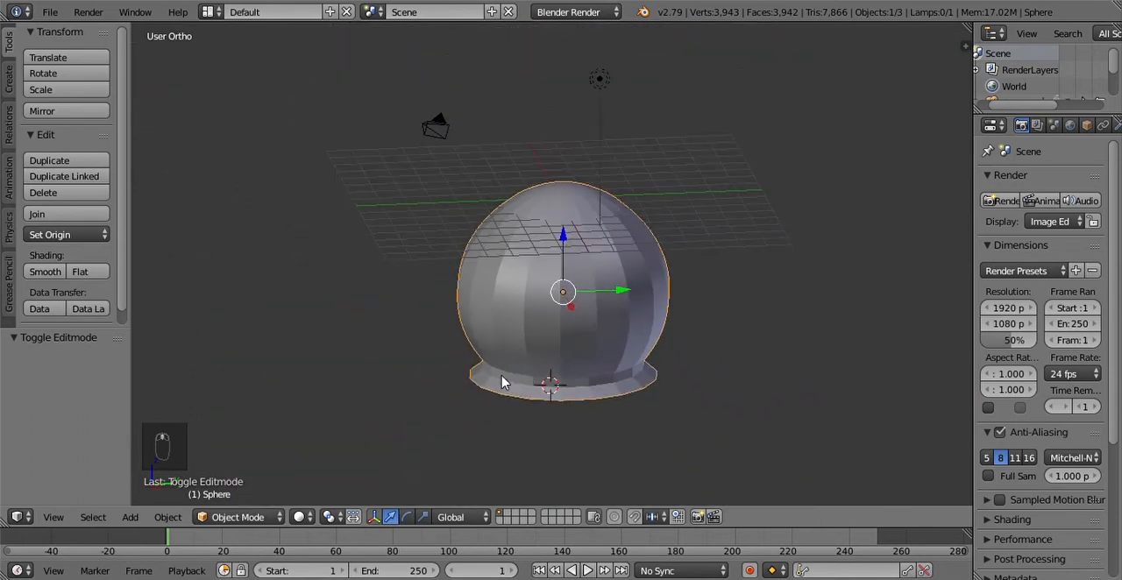
middle_click_drag(611, 298, 611, 346)
Step: Add a mesh circle at the 3D cursor
key("shift+a")
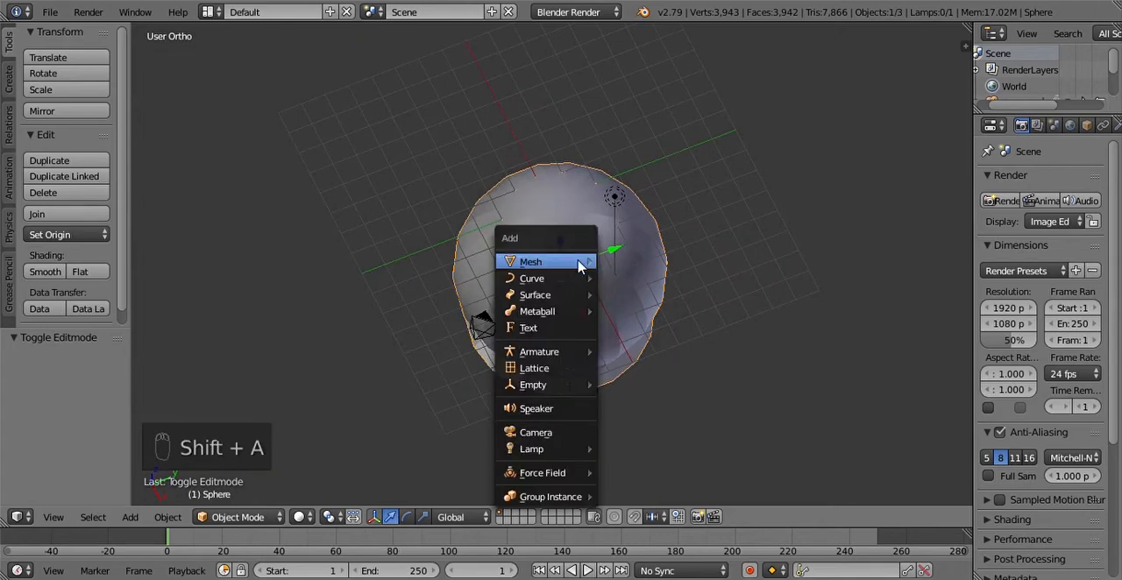
mouse_move(581, 261)
left_click(646, 295)
scroll(625, 295, "up", 2)
scroll(626, 305, "down", 4)
middle_click_drag(592, 338, 567, 223)
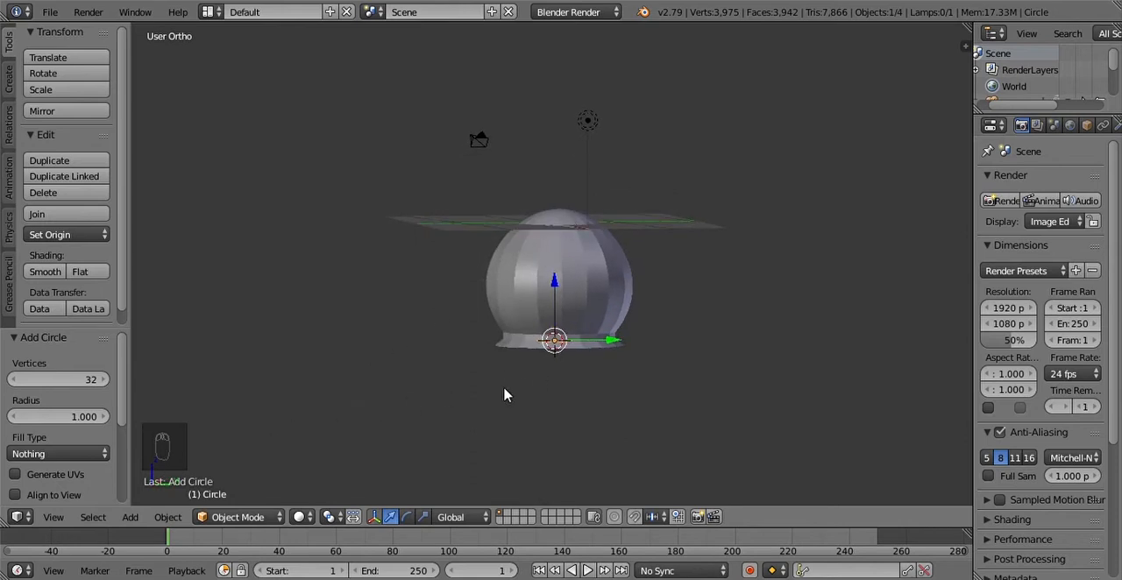
Step: Raise the circle about 8.05 along Z to just above the dome's top
key("g")
key("z")
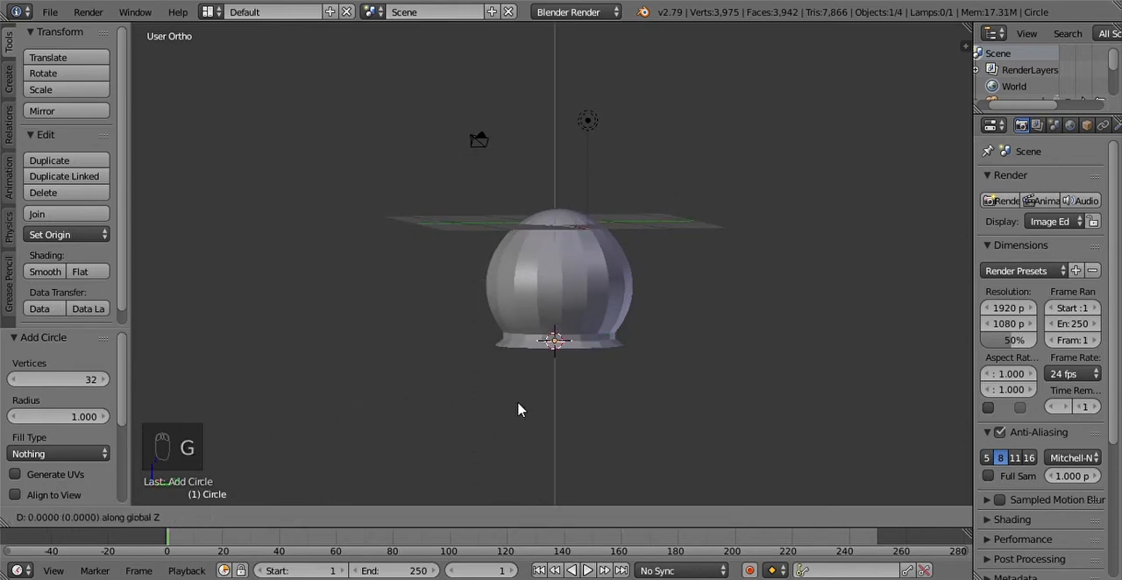
left_click(539, 266)
Step: In the top view, centre the circle over the dome, moving it about -3.02 in X and 0.93 in Y
left_click(54, 518)
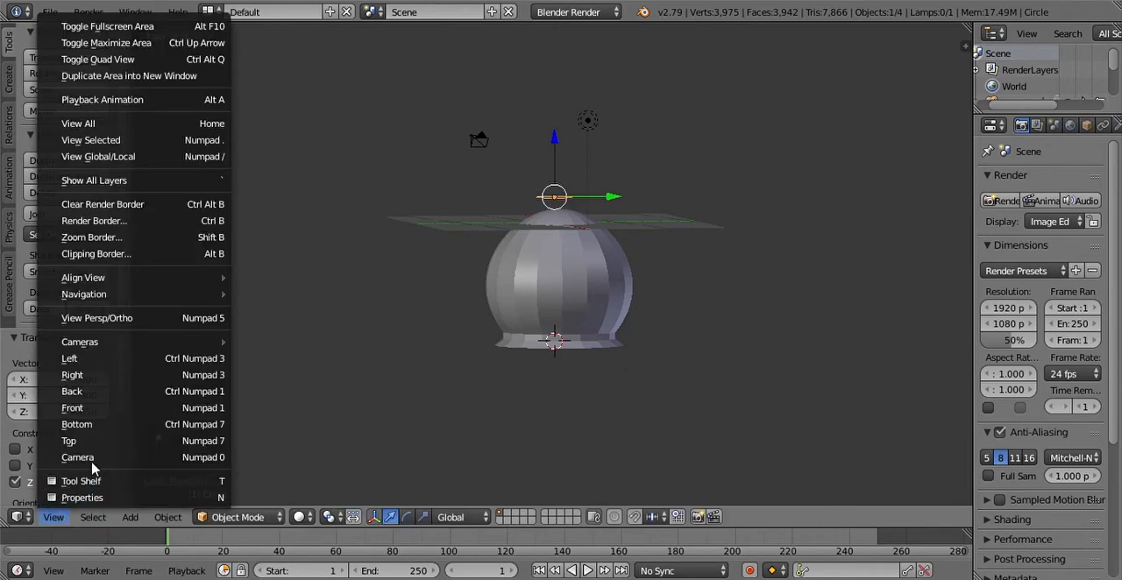
left_click(83, 436)
scroll(741, 377, "up", 4)
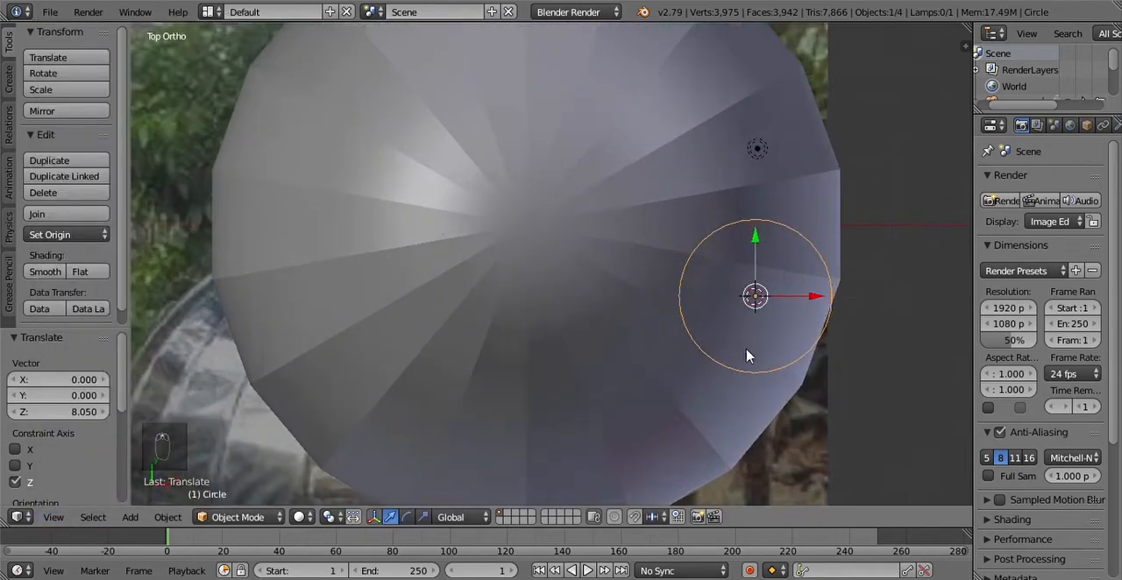
key("g")
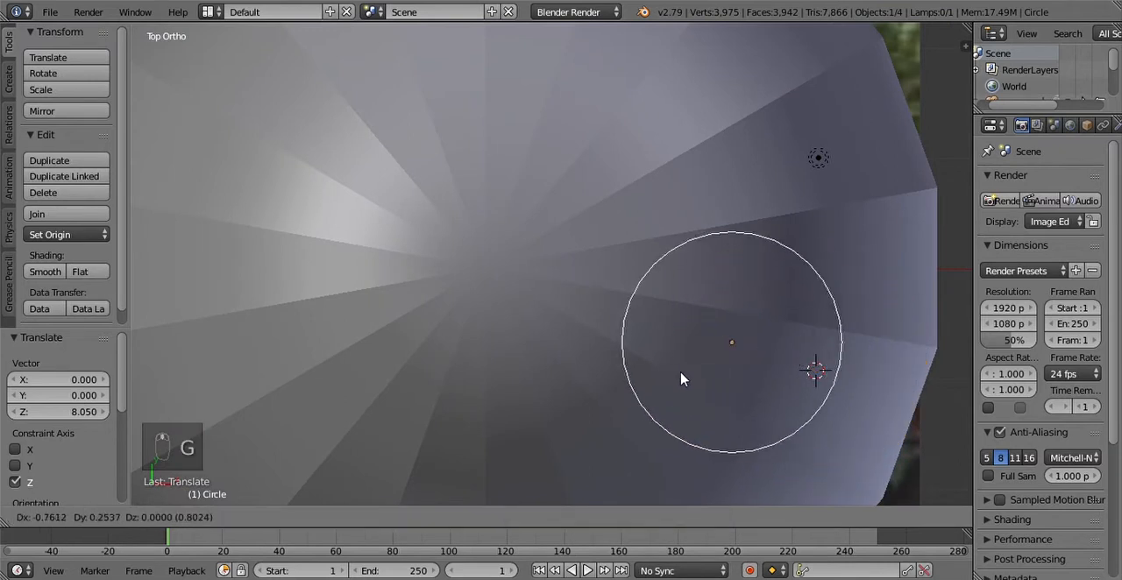
left_click(438, 311)
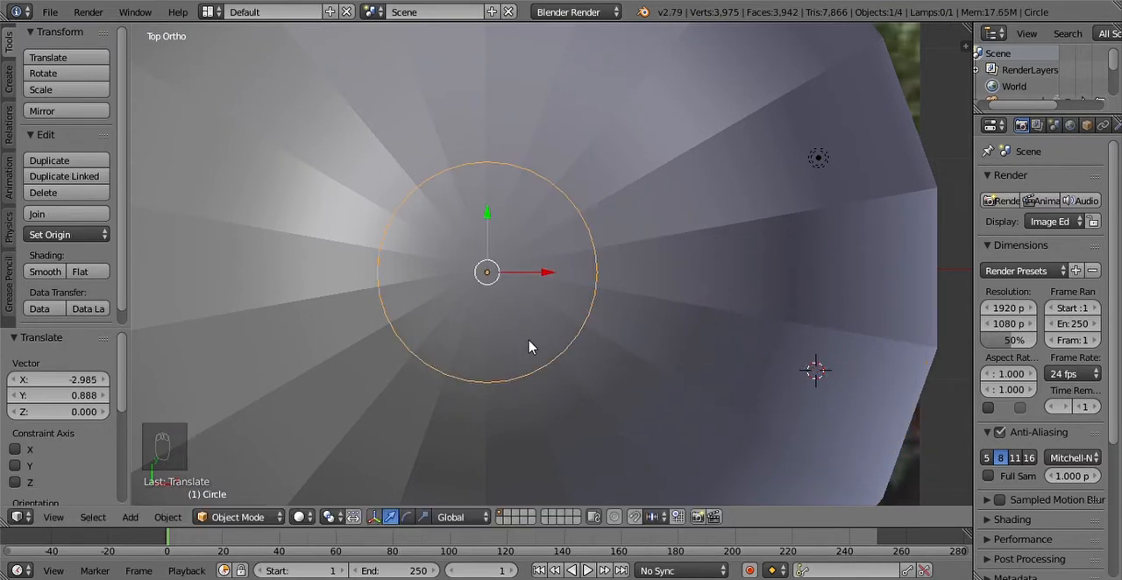
key("g")
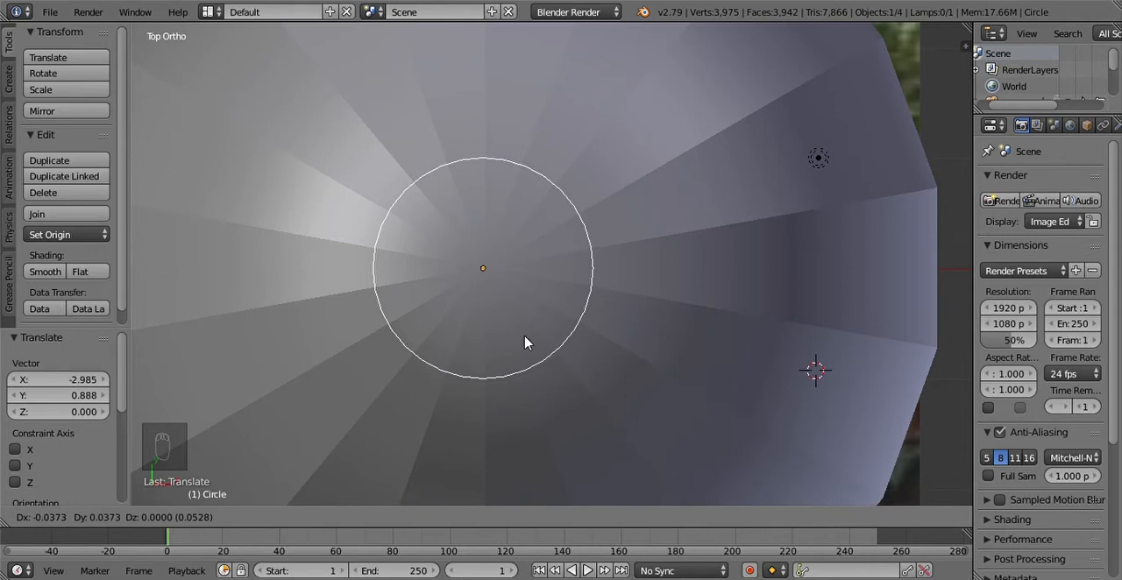
left_click(524, 343)
Step: Lock the 3D view to the 3D cursor in the view settings
middle_click_drag(539, 331, 513, 119)
middle_click_drag(531, 70, 561, 355, "shift")
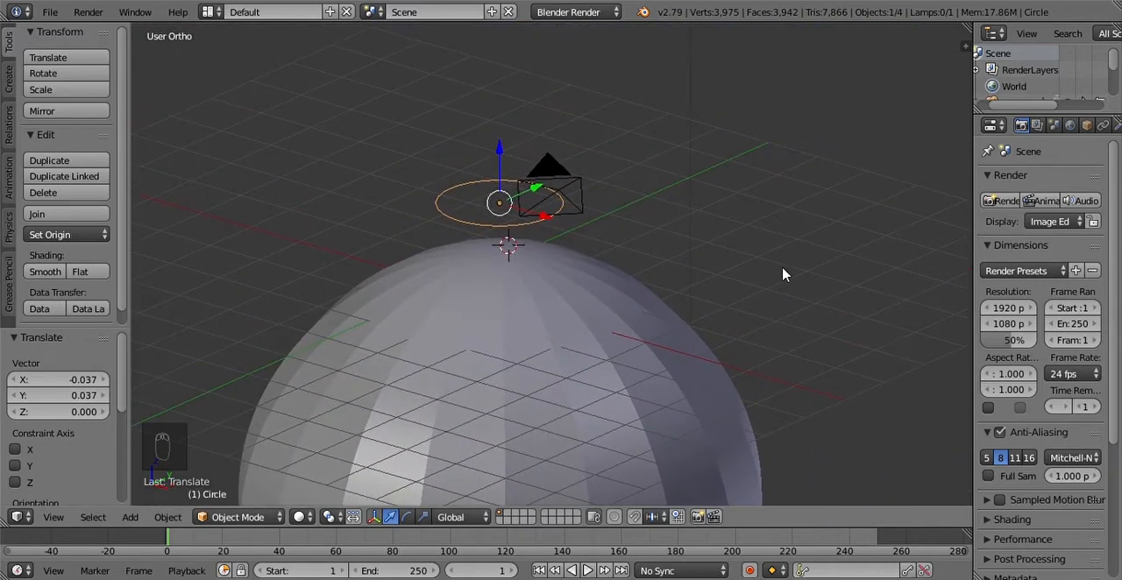
key("n")
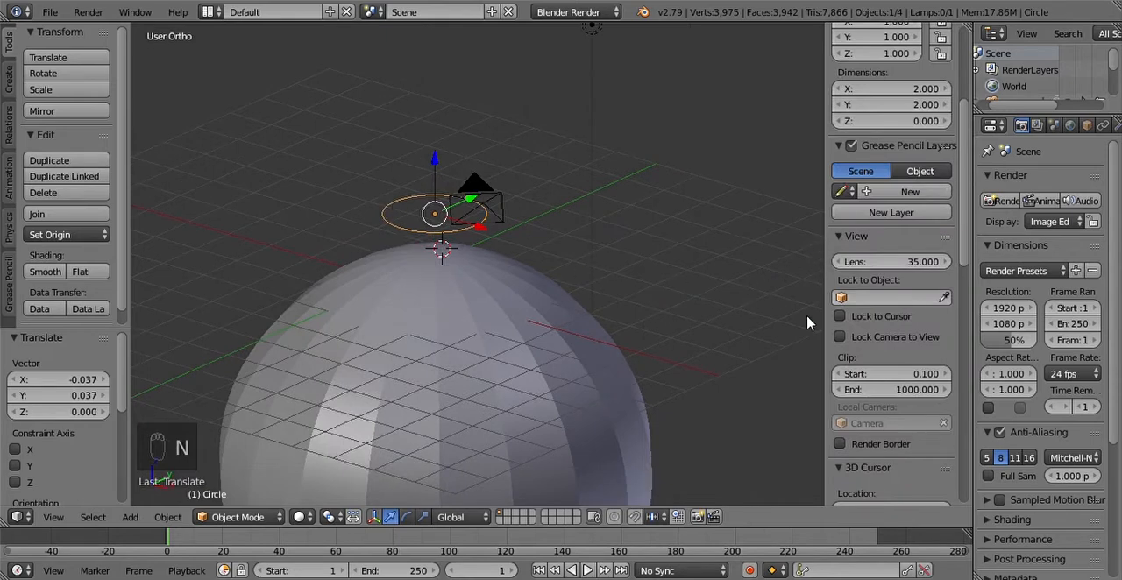
key("n")
key("n")
key("n")
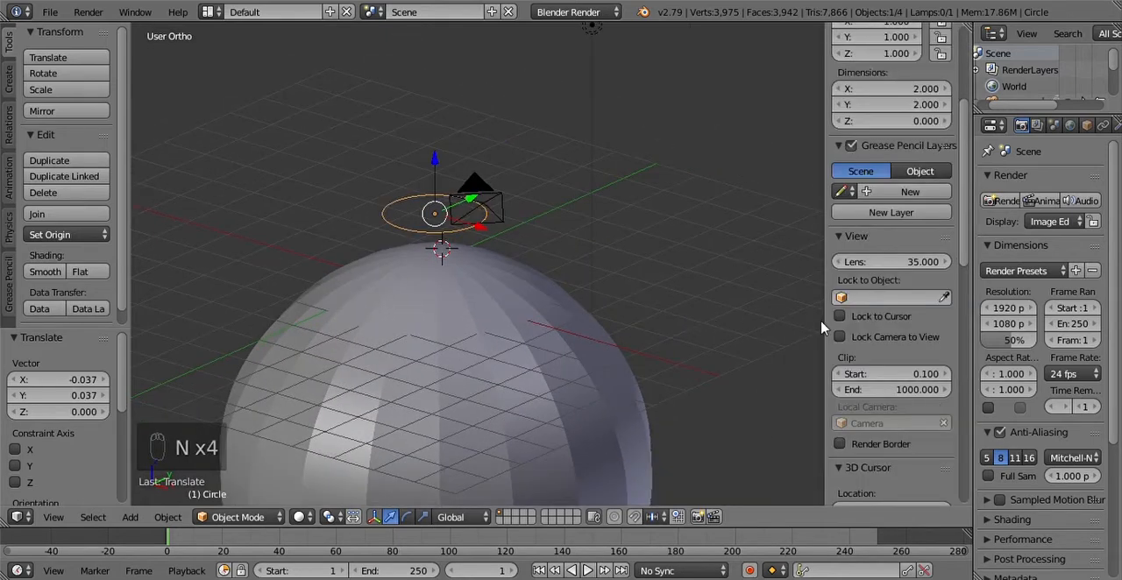
left_click(839, 316)
key("n")
Step: In the right view, lower the circle about 0.805 along Z onto the dome's top
scroll(643, 317, "up", 8)
scroll(640, 287, "down", 3)
middle_click_drag(640, 296, 599, 288)
left_click(54, 517)
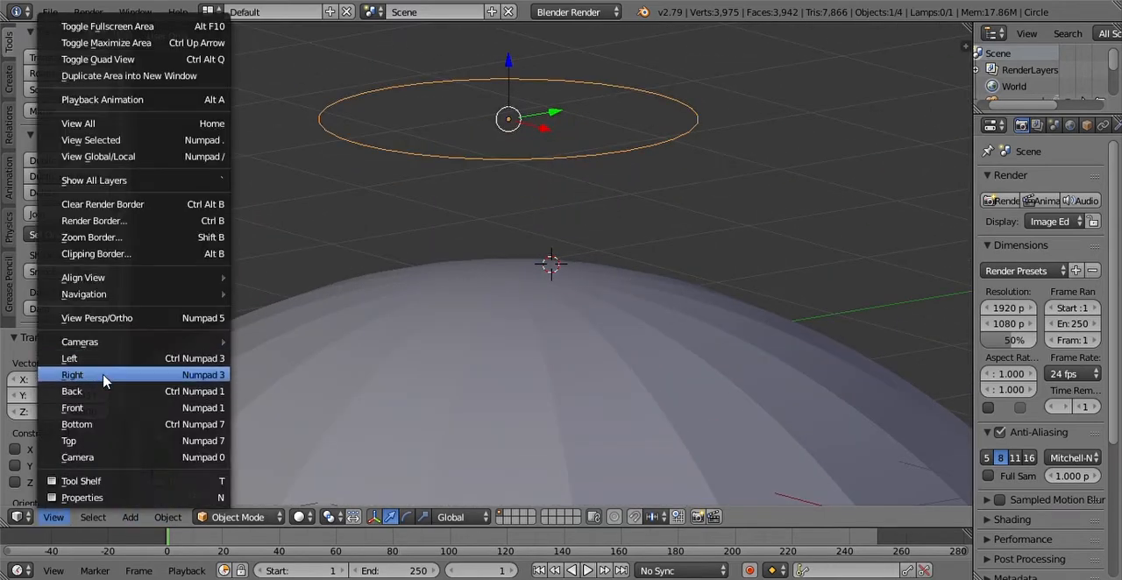
left_click(103, 375)
scroll(587, 346, "down", 4)
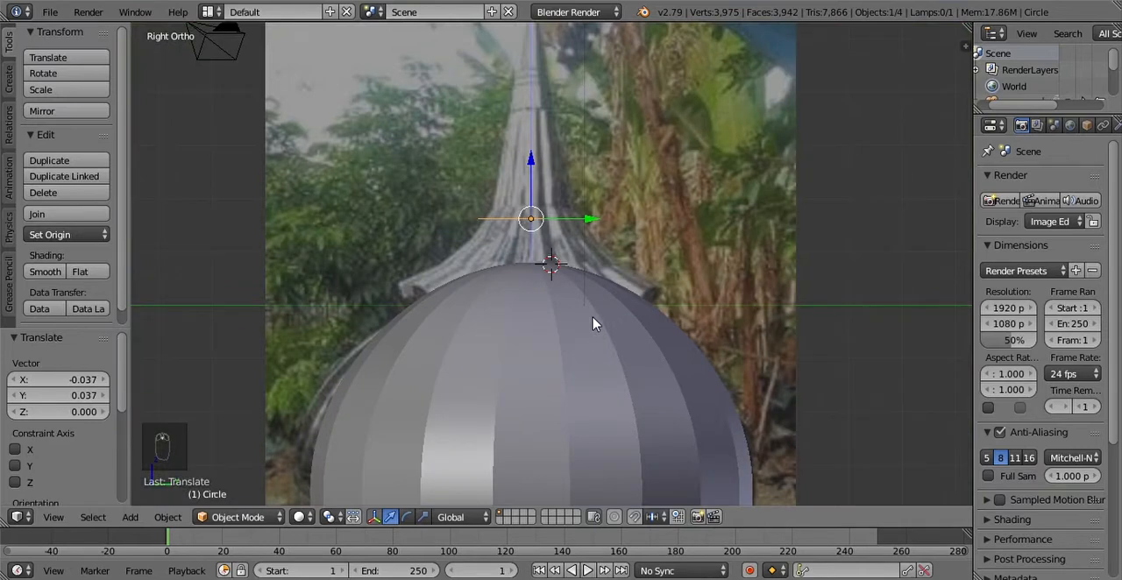
key("g")
key("z")
left_click(576, 366)
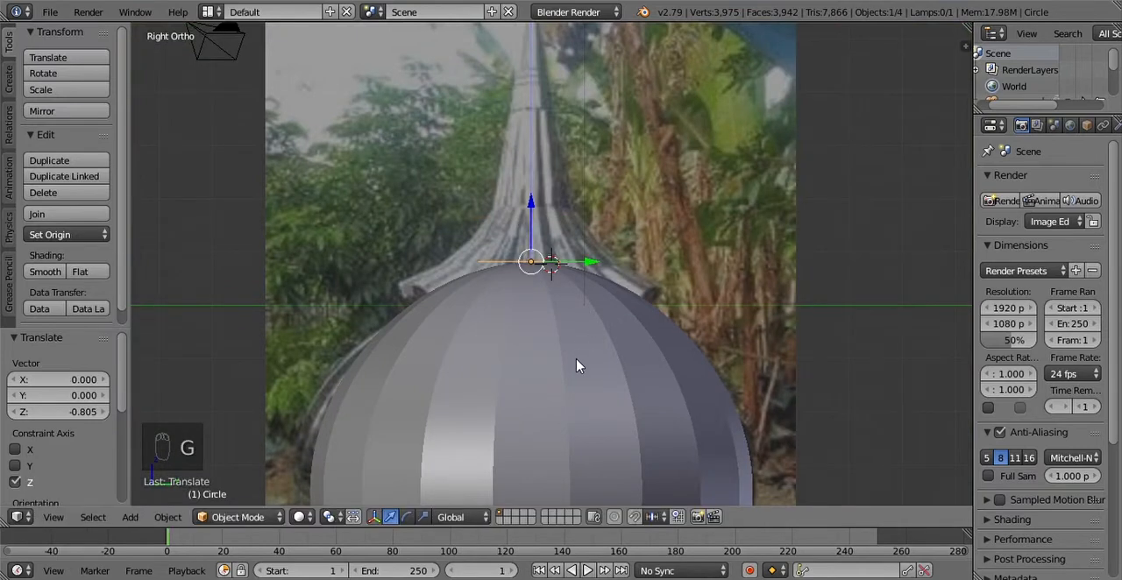
Step: Scale the circle up about 2.169 times toward the flared spire base in the photo and inspect it around the dome
key("s")
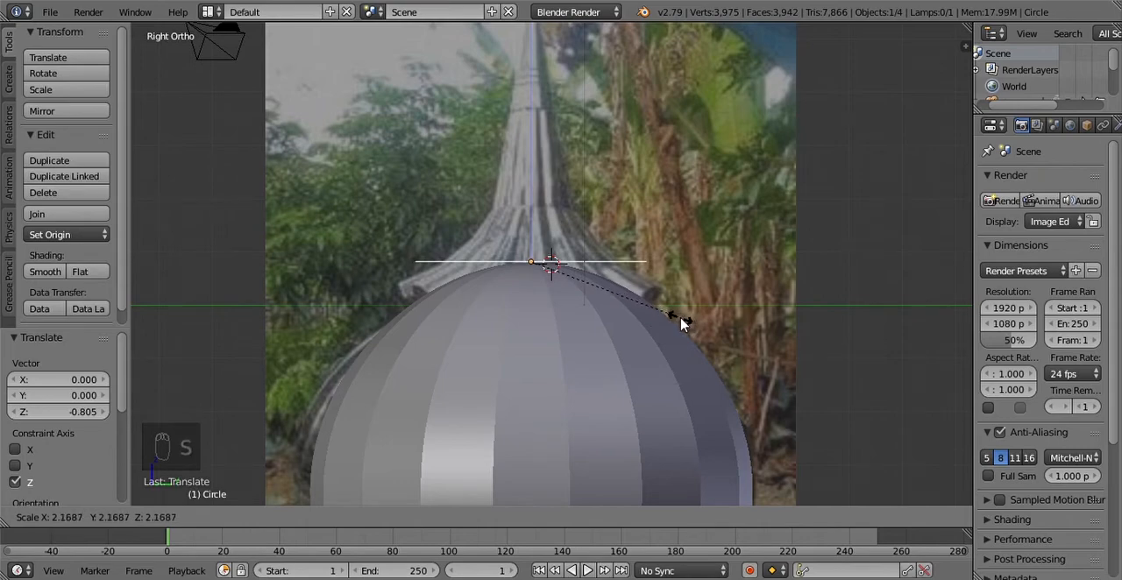
left_click(683, 323)
scroll(677, 320, "down", 4)
scroll(677, 321, "up", 6)
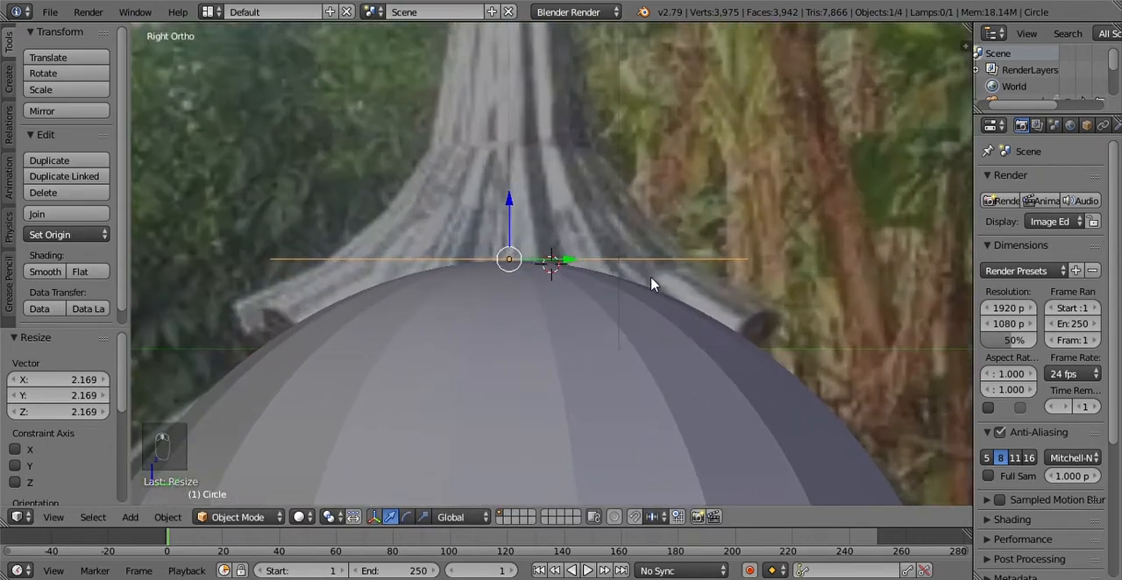
middle_click_drag(656, 280, 646, 354)
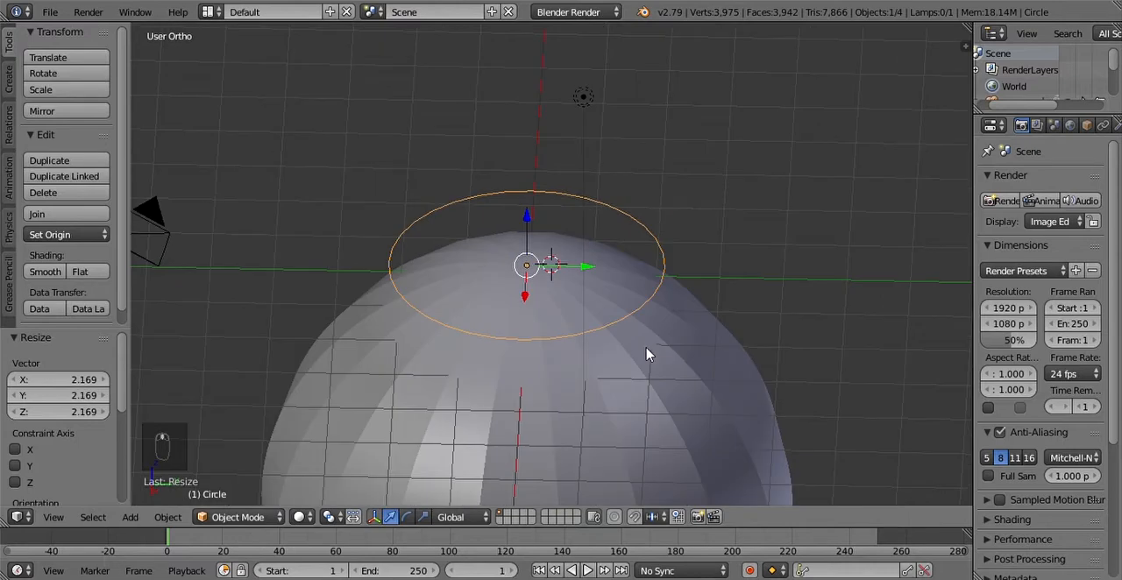
scroll(646, 354, "up", 4)
scroll(643, 357, "down", 5)
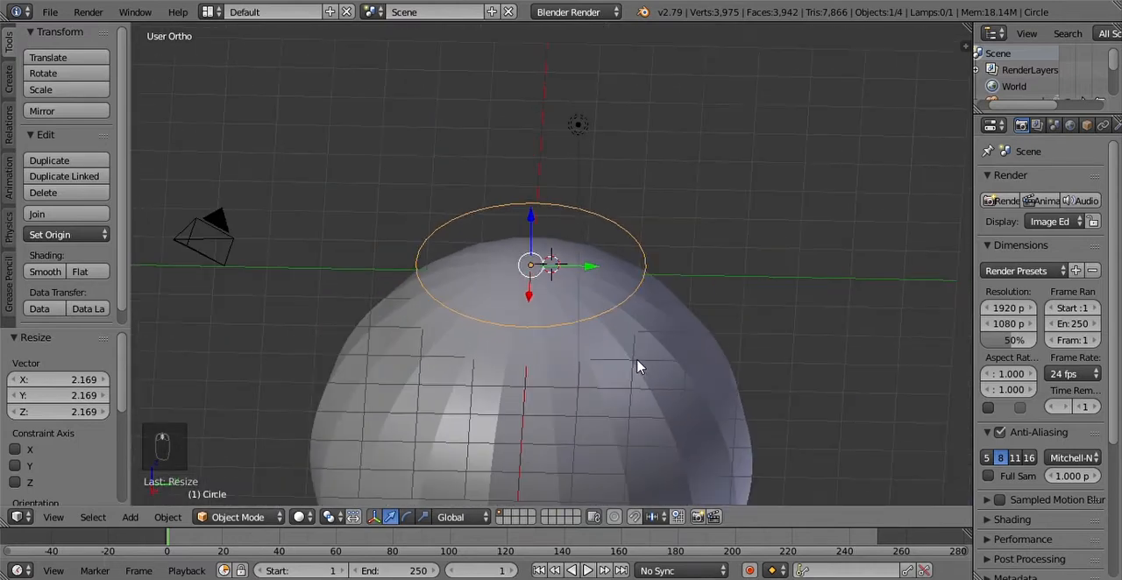
scroll(637, 366, "down", 1)
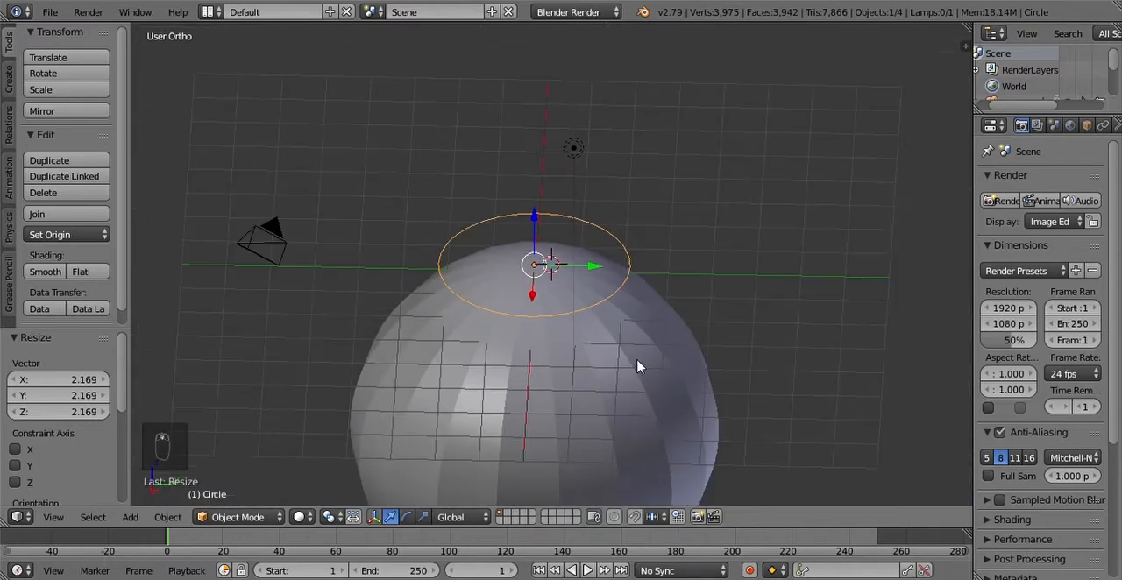
Step: Place the 3D cursor at the circle's centre on the dome's top and delete the circle
left_click(538, 269)
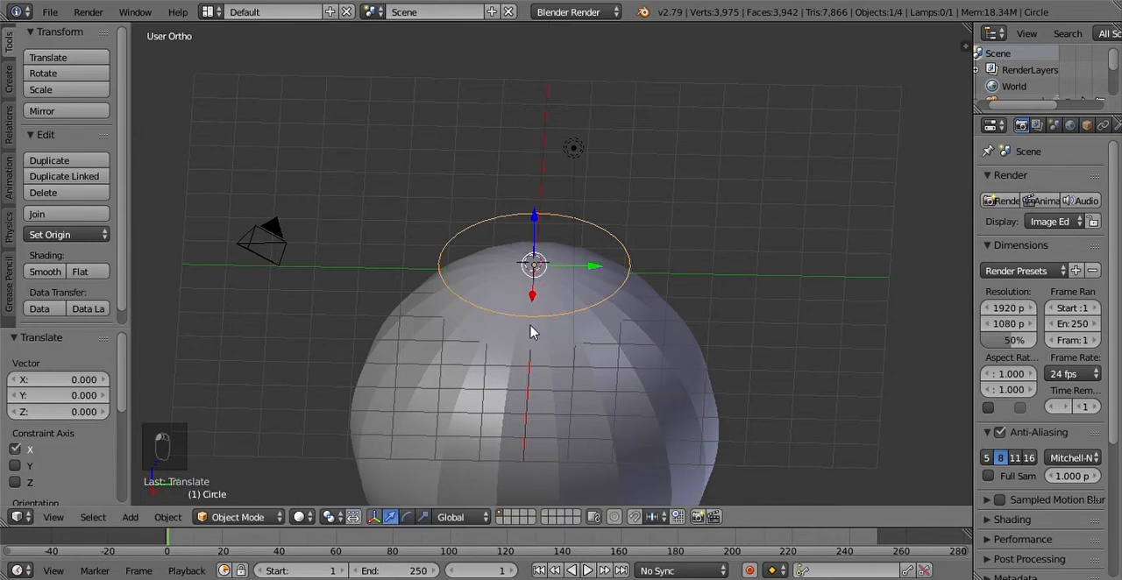
key("x")
left_click(496, 303)
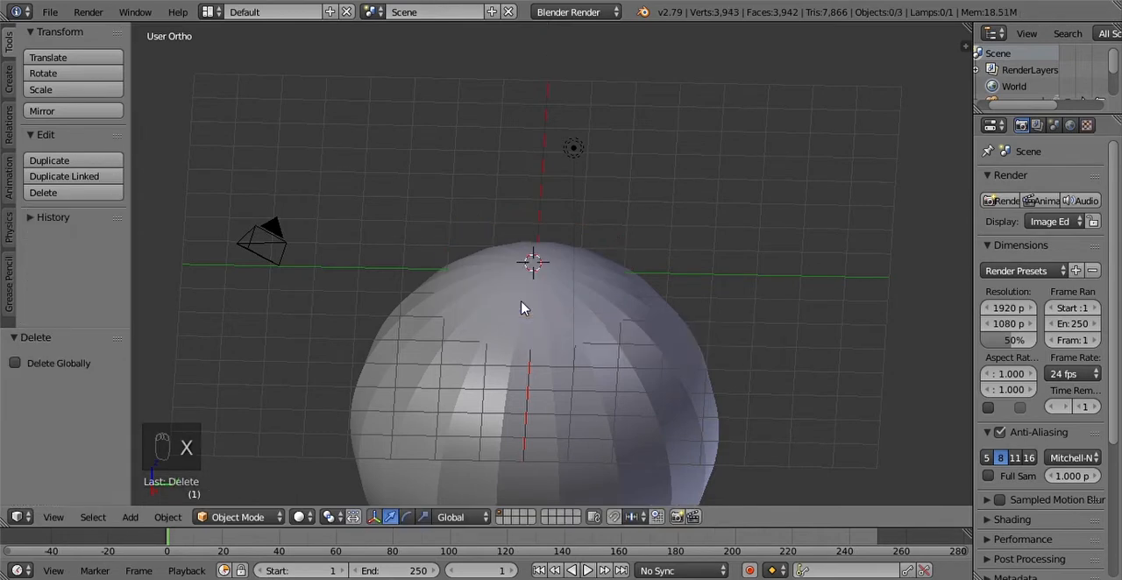
Step: Add a mesh circle with 64 vertices at the 3D cursor
key("shift+a")
mouse_move(534, 261)
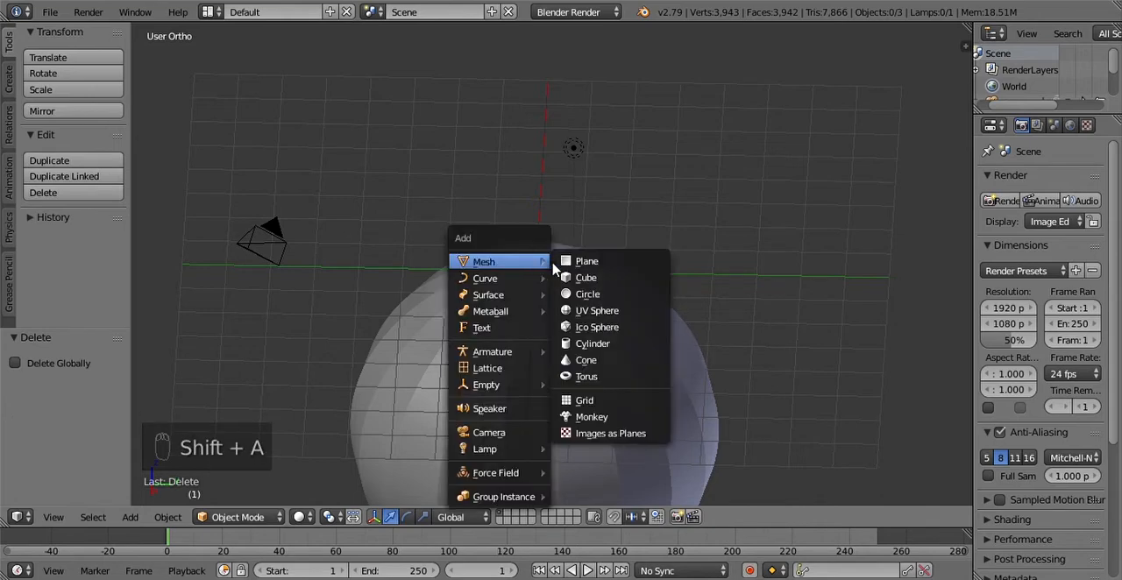
left_click(592, 300)
scroll(578, 324, "up", 3)
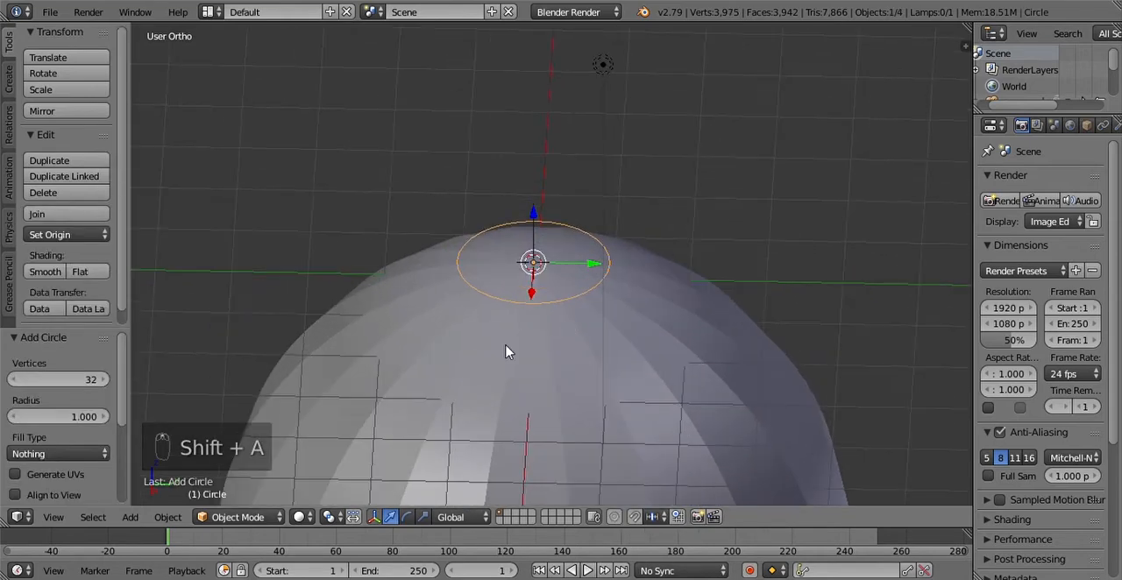
left_click(79, 383)
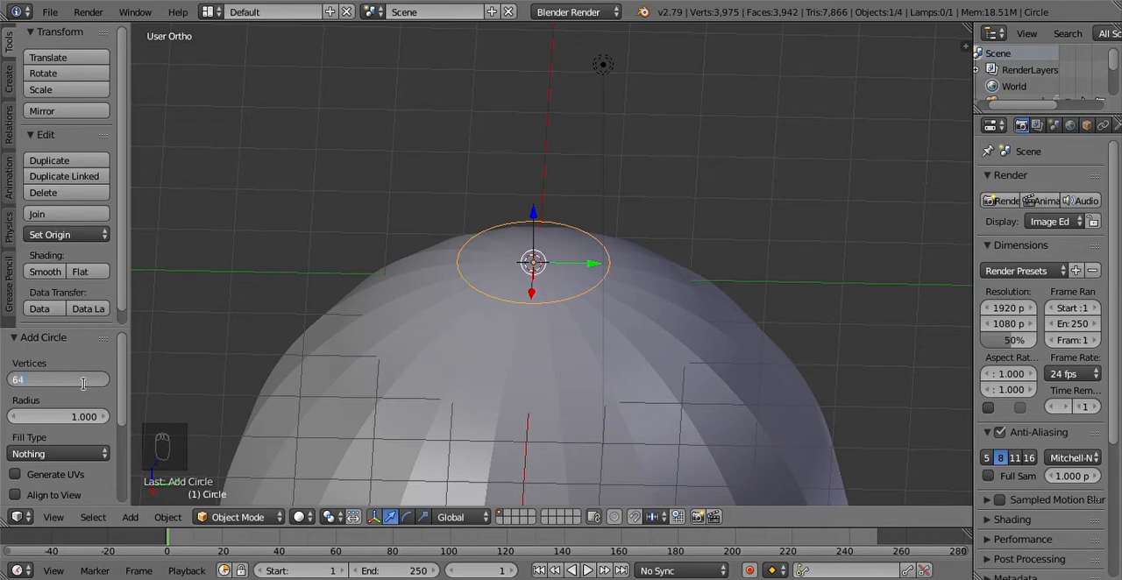
key("Return")
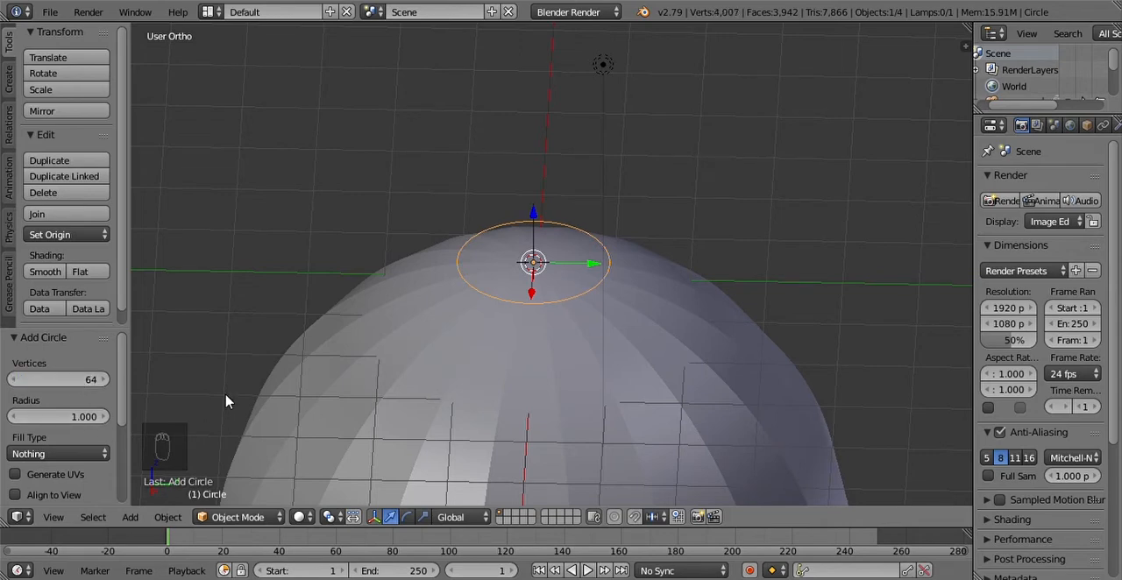
Step: In the top view, centre the 64-vertex circle on the dome, moving it about 0.217 in X and 0.031 in Y
scroll(501, 296, "up", 4)
scroll(501, 297, "up", 2)
left_click(54, 517)
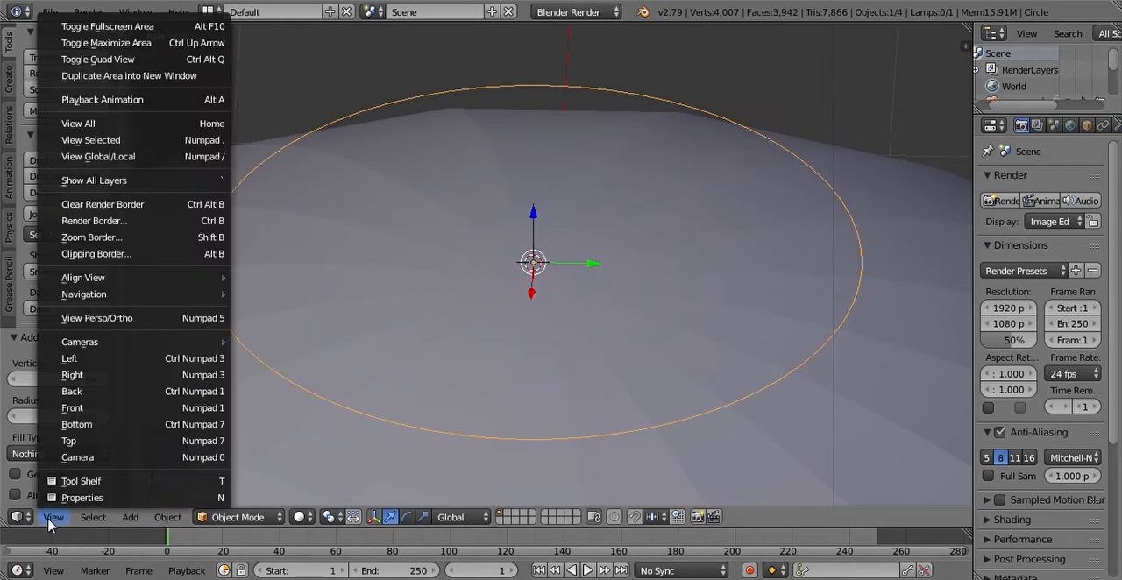
left_click(101, 449)
scroll(584, 351, "down", 5)
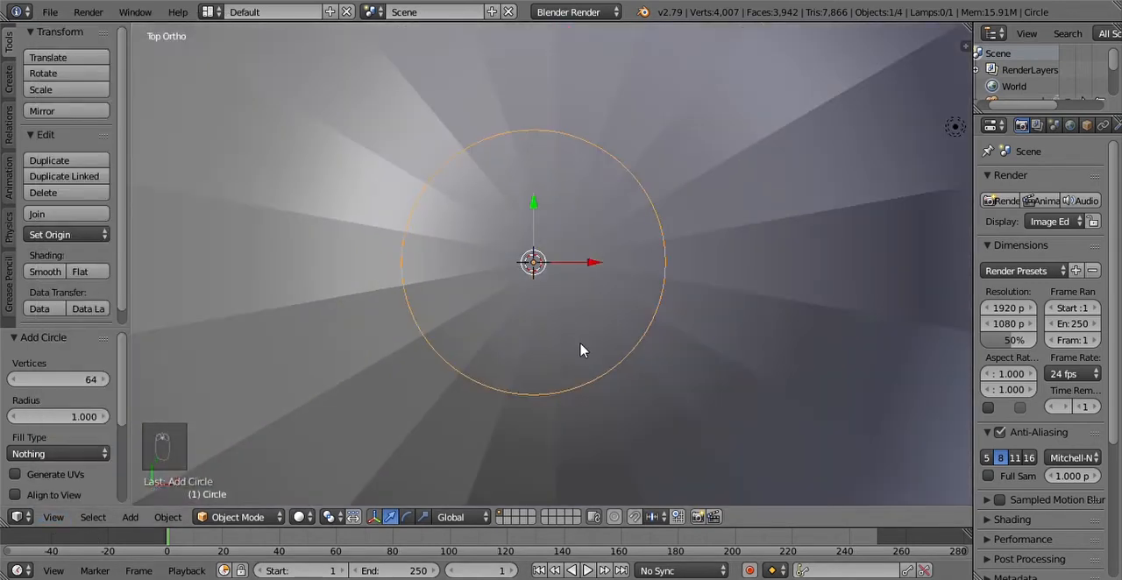
scroll(599, 351, "up", 2)
scroll(599, 351, "up", 1)
scroll(614, 363, "down", 7)
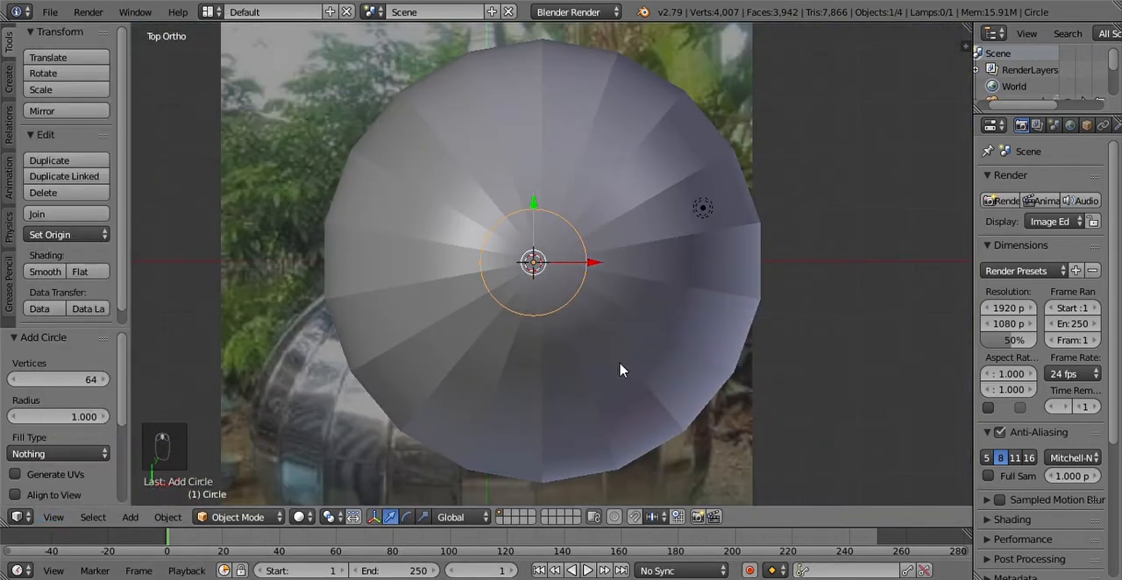
key("g")
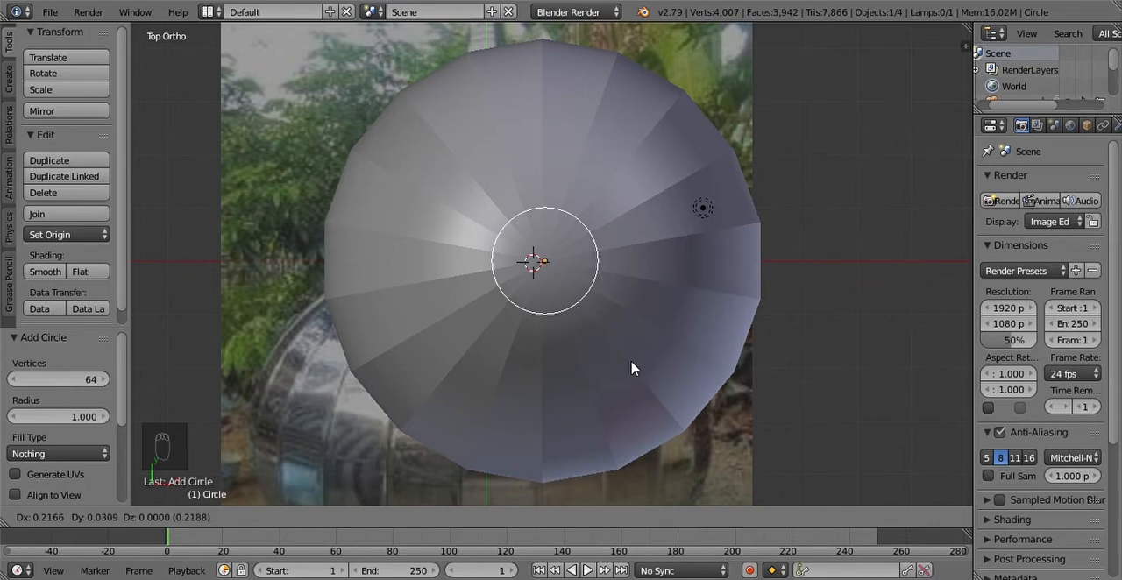
left_click(631, 369)
Step: Try to extrude the circle upward in Edit Mode, and undo the extrusion
middle_click_drag(431, 400, 529, 324)
scroll(530, 325, "up", 3)
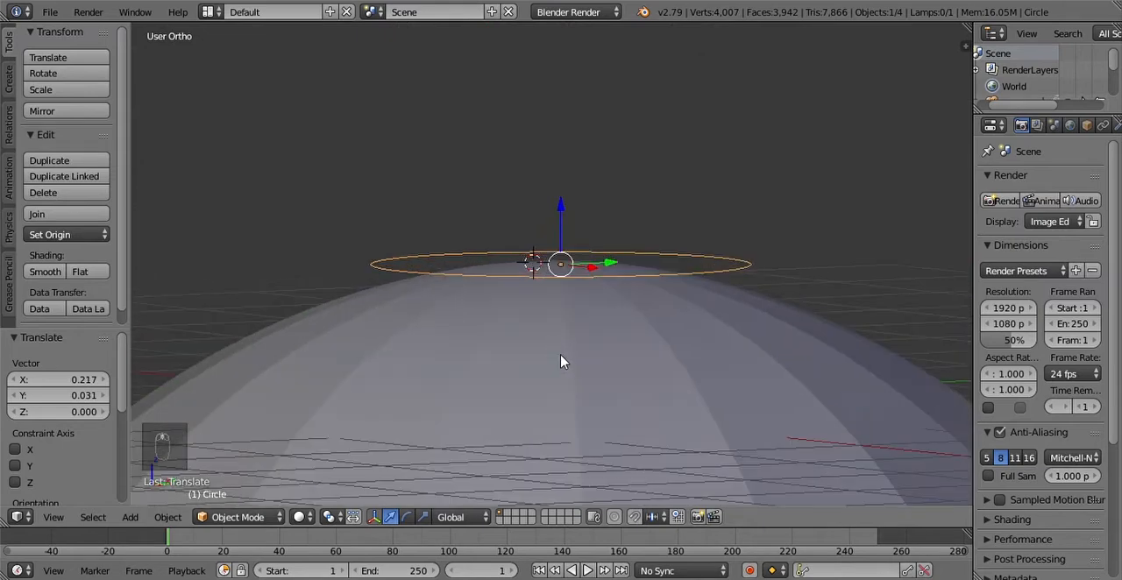
key("Tab")
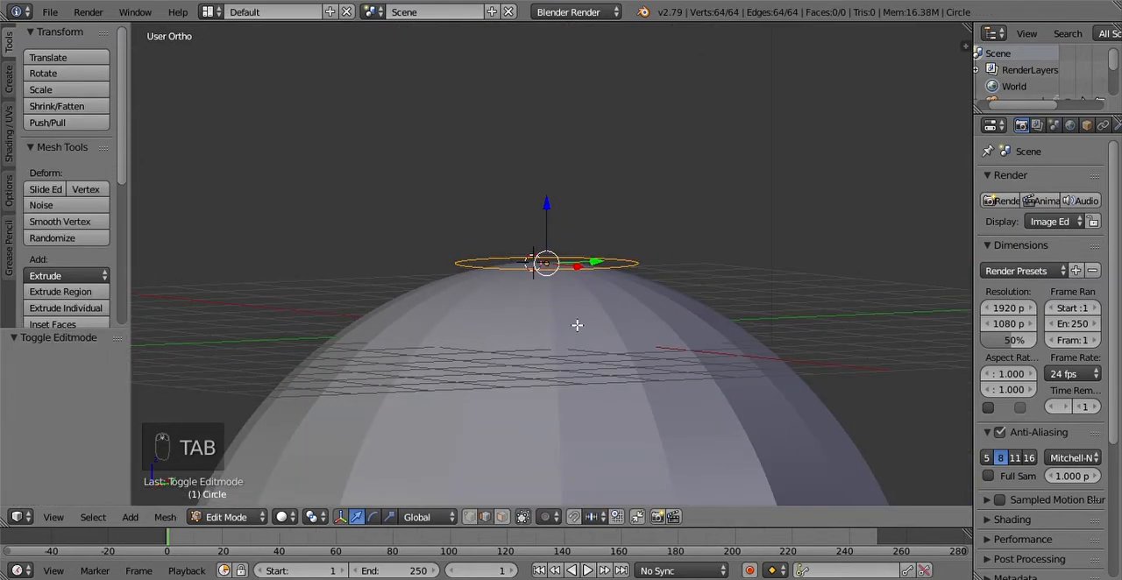
key("e")
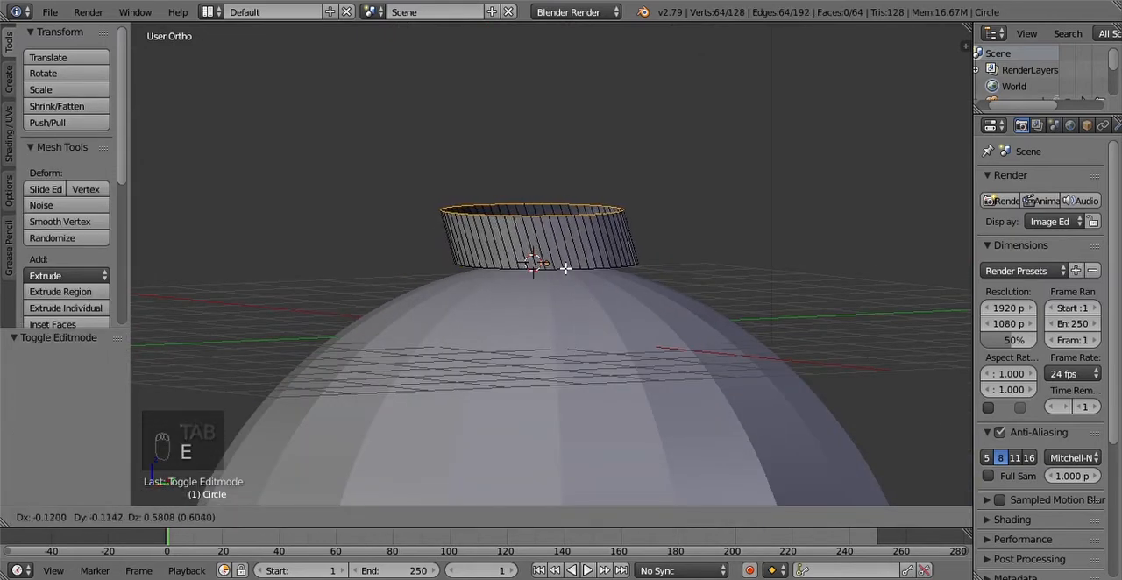
right_click(600, 251)
key("ctrl+z")
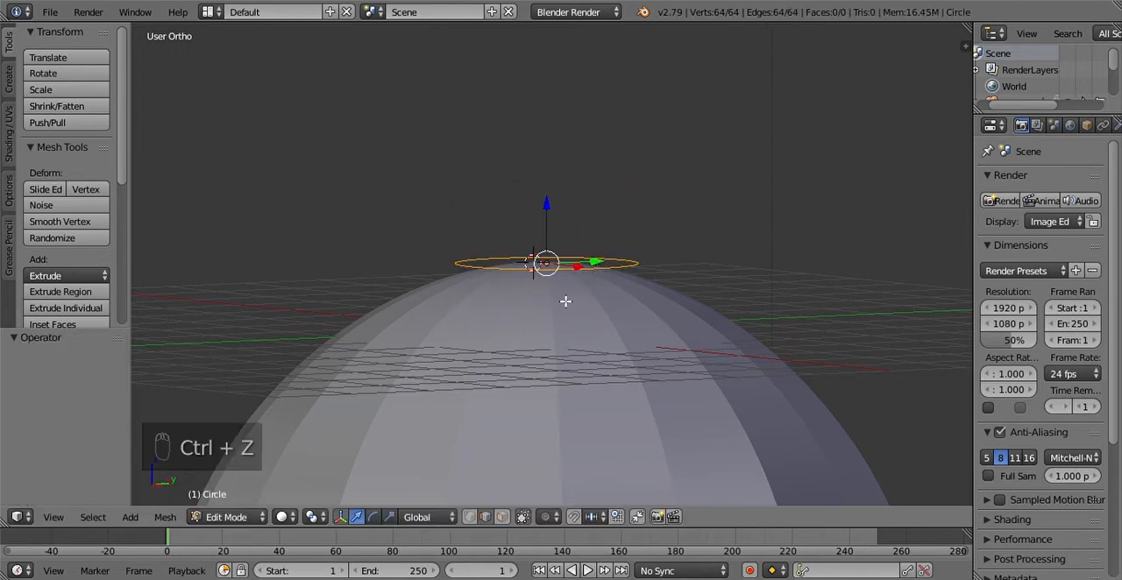
Step: Delete all of the circle's vertices, return to Object Mode and delete the emptied circle object
key("x")
left_click(568, 302)
middle_click_drag(546, 269, 546, 355)
key("shift+a")
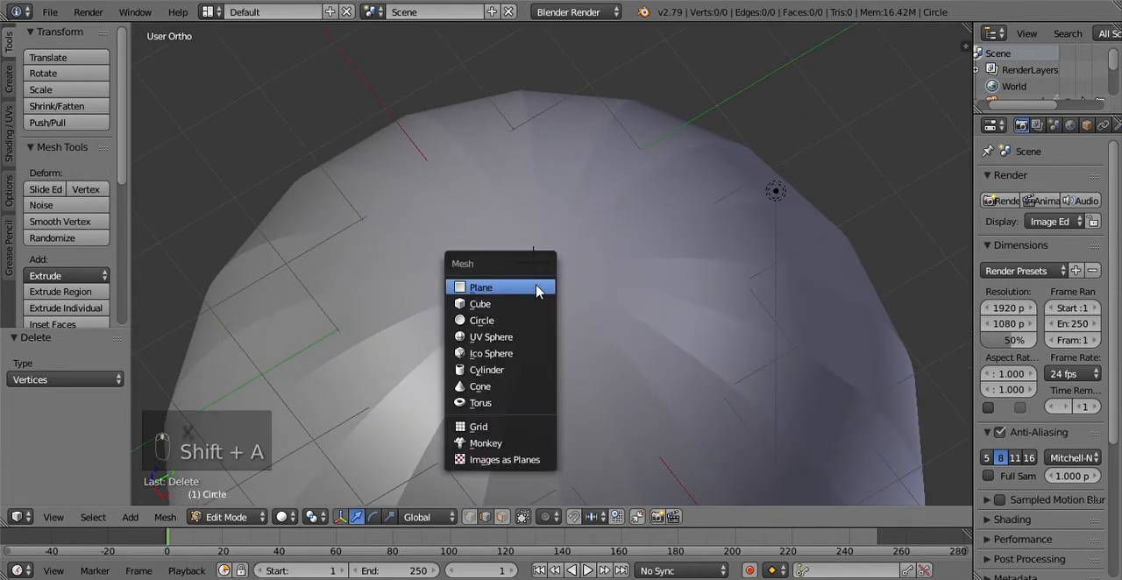
key("Tab")
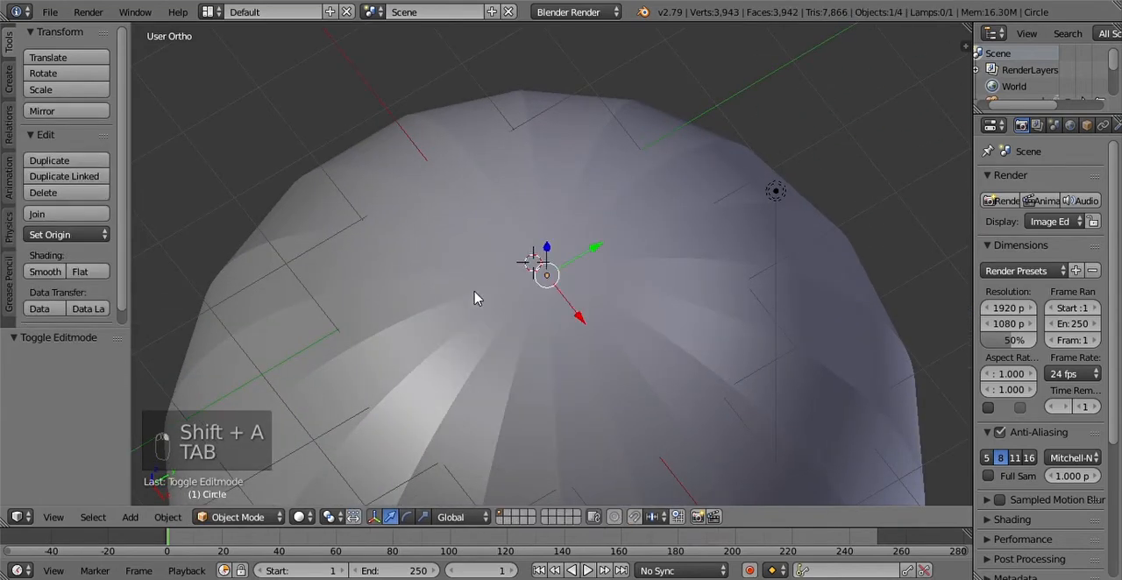
key("x")
left_click(532, 314)
Step: Add a mesh circle with 18 vertices at the 3D cursor
key("shift+a")
mouse_move(536, 285)
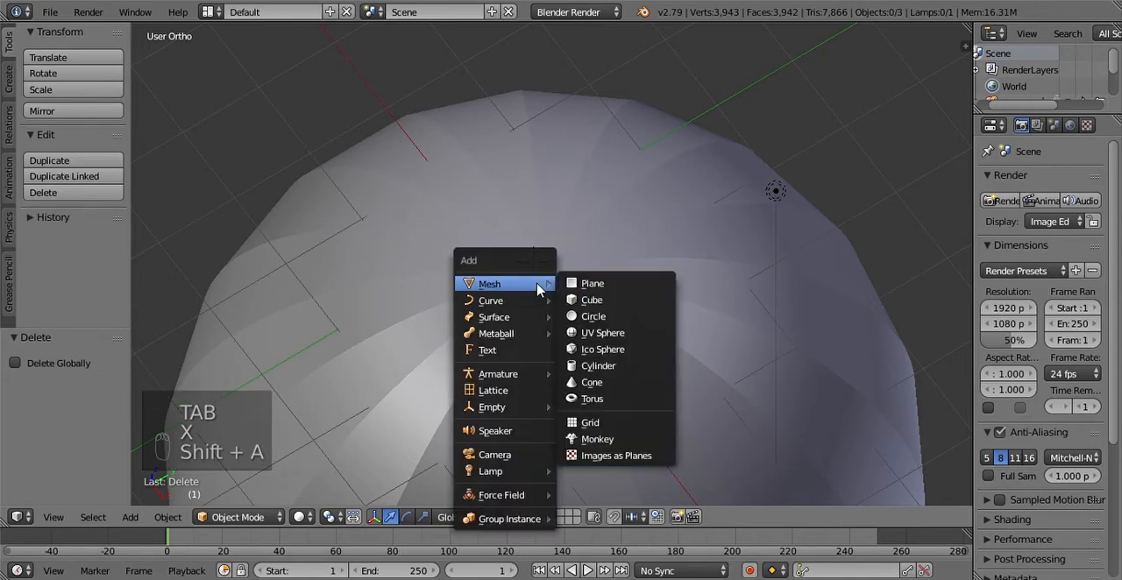
left_click(591, 316)
left_click(97, 379)
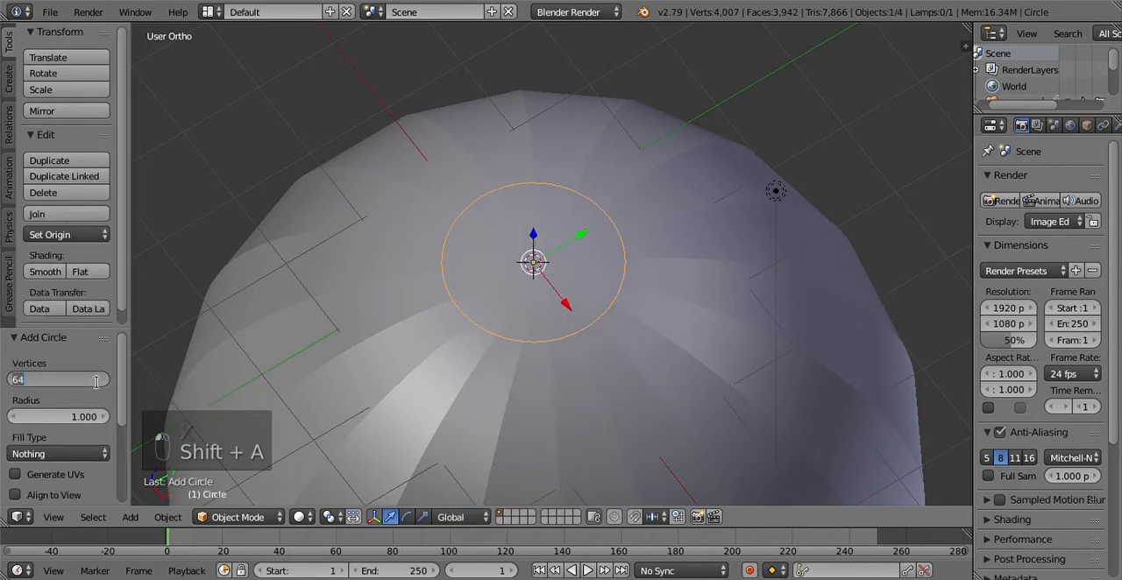
type("18")
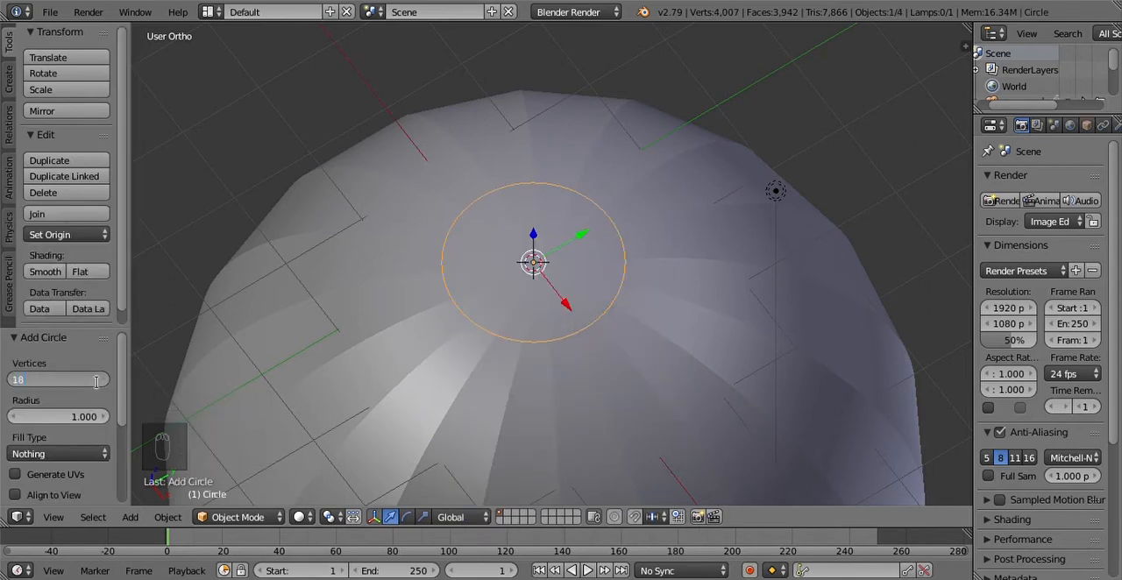
key("Return")
Step: In the top view, centre the 18-vertex circle on the dome, moving it about 0.199 in X and -0.05 in Y overall
scroll(524, 323, "up", 4)
scroll(517, 345, "down", 3)
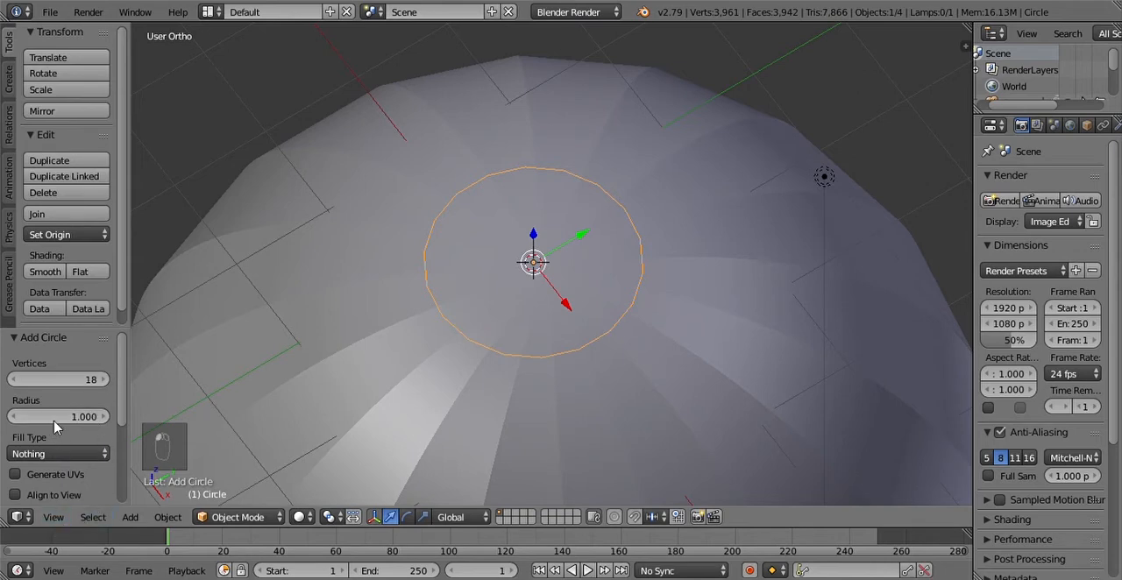
left_click(49, 521)
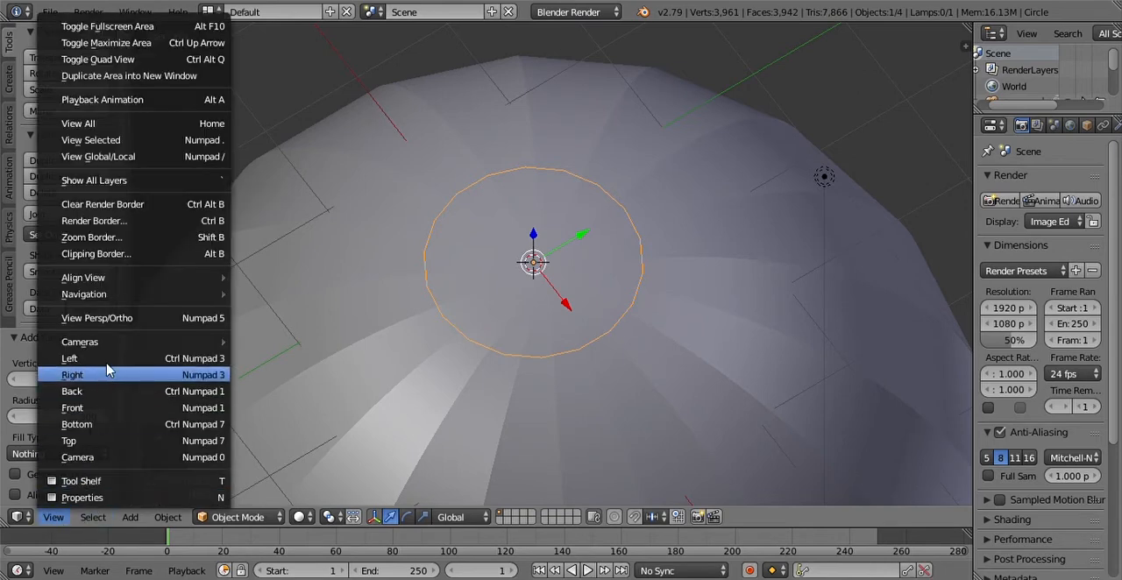
left_click(88, 375)
middle_click_drag(597, 307, 642, 455)
left_click(62, 521)
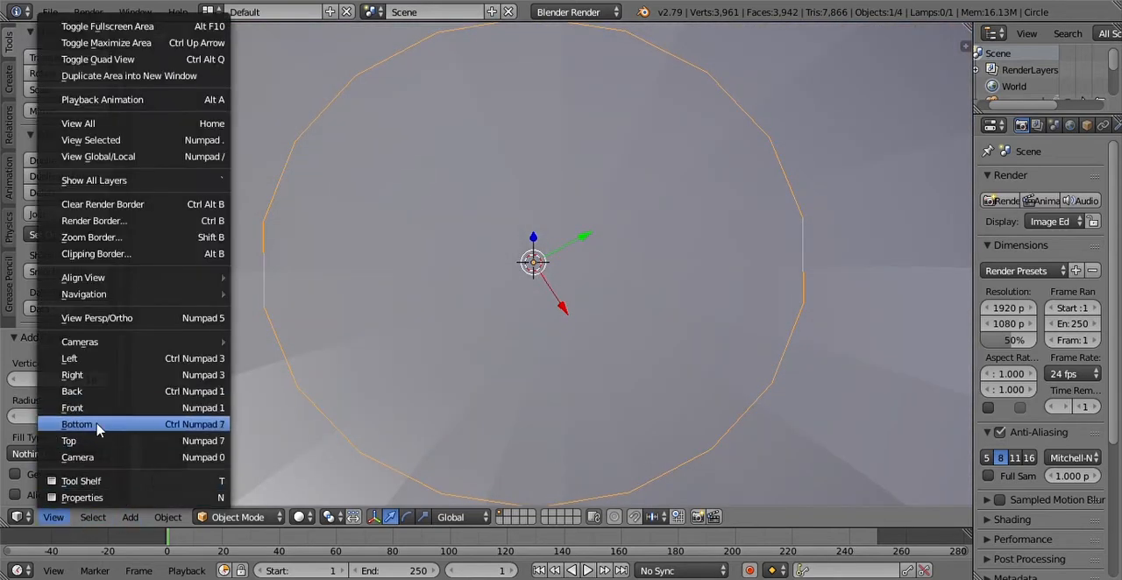
left_click(87, 441)
scroll(684, 351, "up", 2)
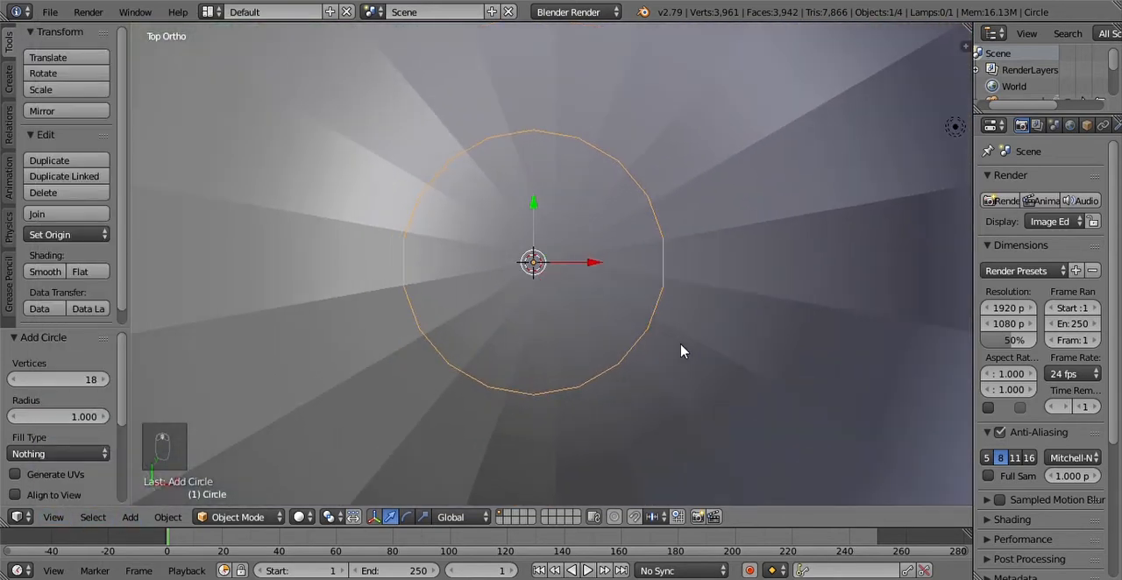
key("g")
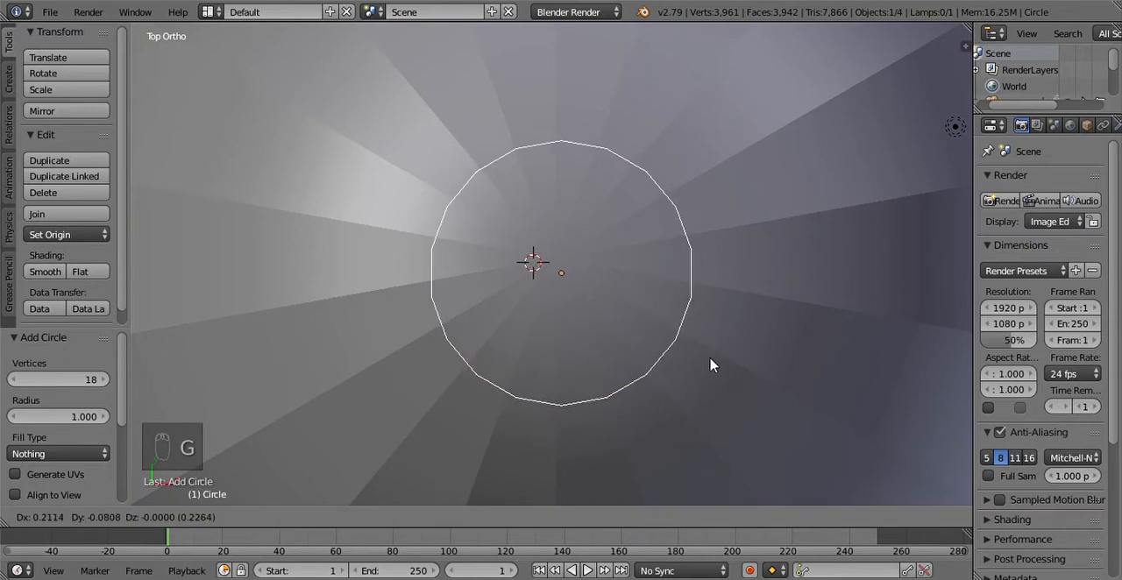
left_click(710, 364)
key("g")
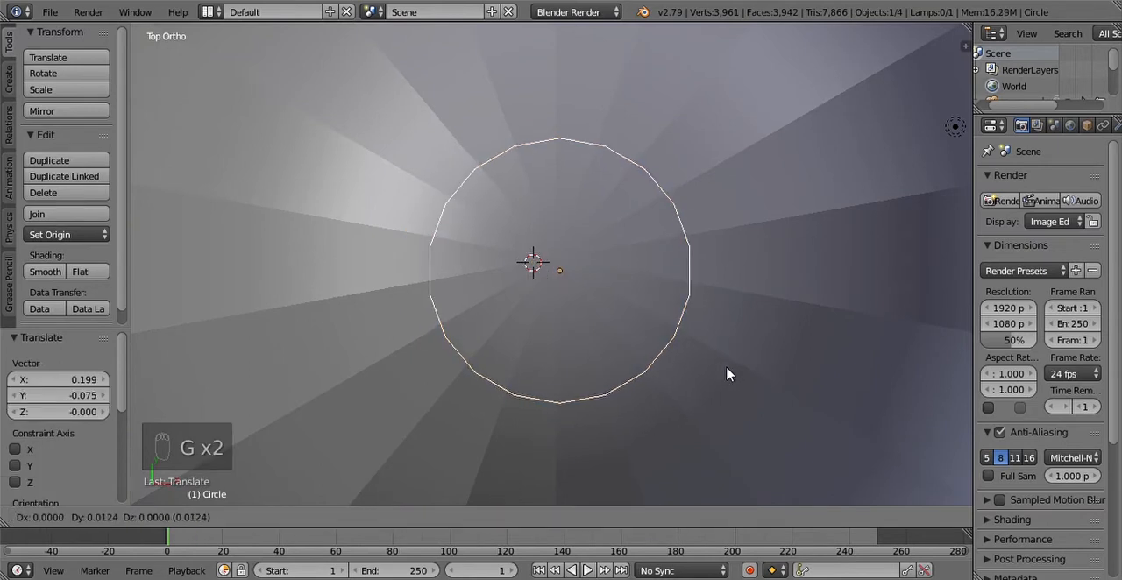
left_click(727, 373)
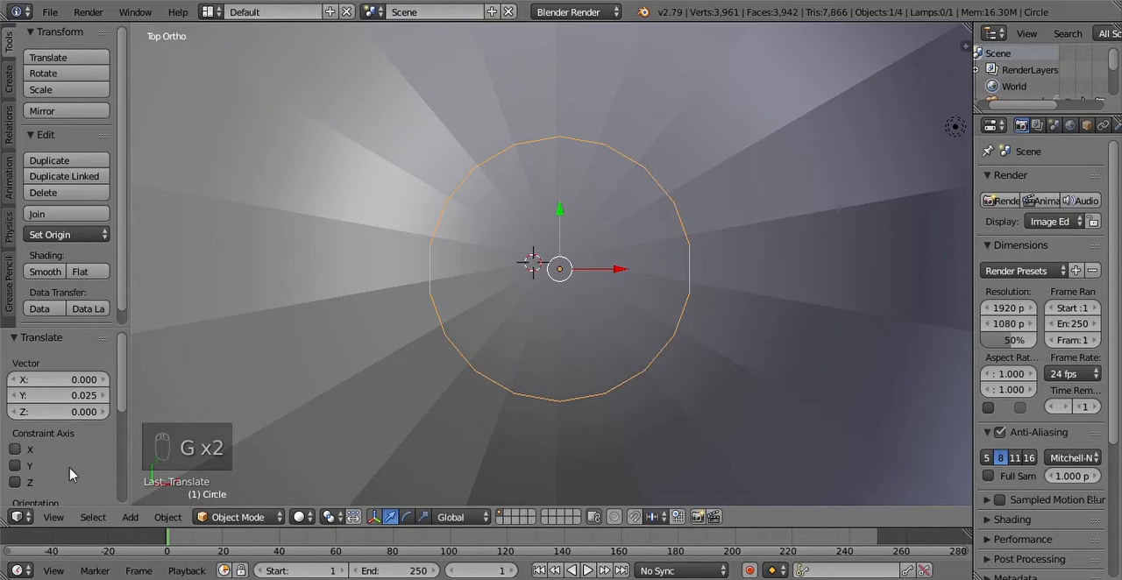
Step: In the right view, enter Edit Mode and extrude the circle upward by about 0.759
left_click(53, 517)
left_click(98, 375)
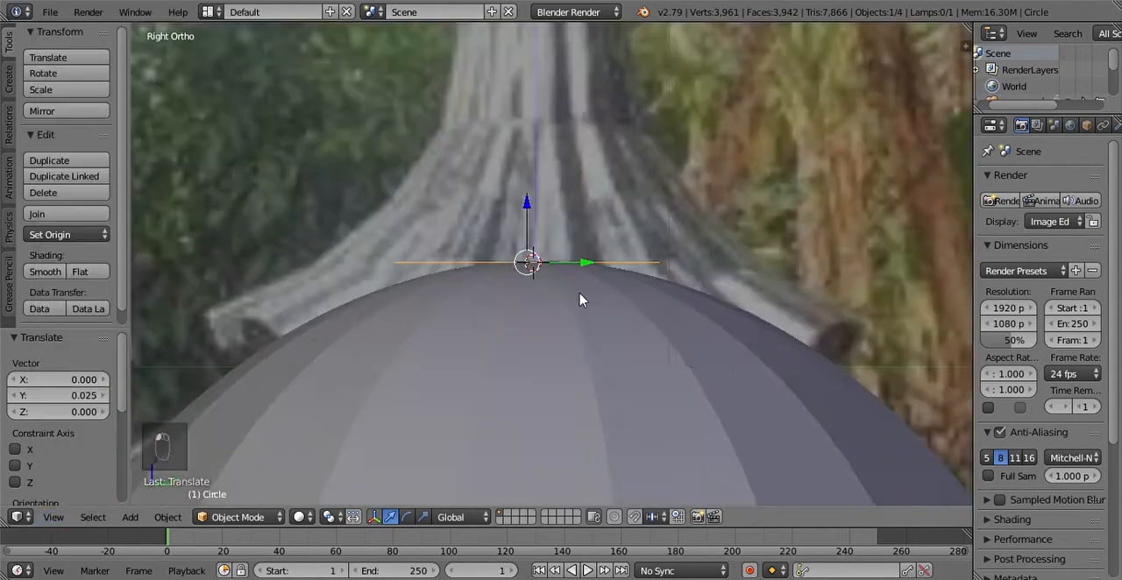
scroll(608, 308, "down", 4)
scroll(611, 314, "up", 3)
scroll(547, 375, "up", 1)
left_click(255, 517)
left_click(250, 482)
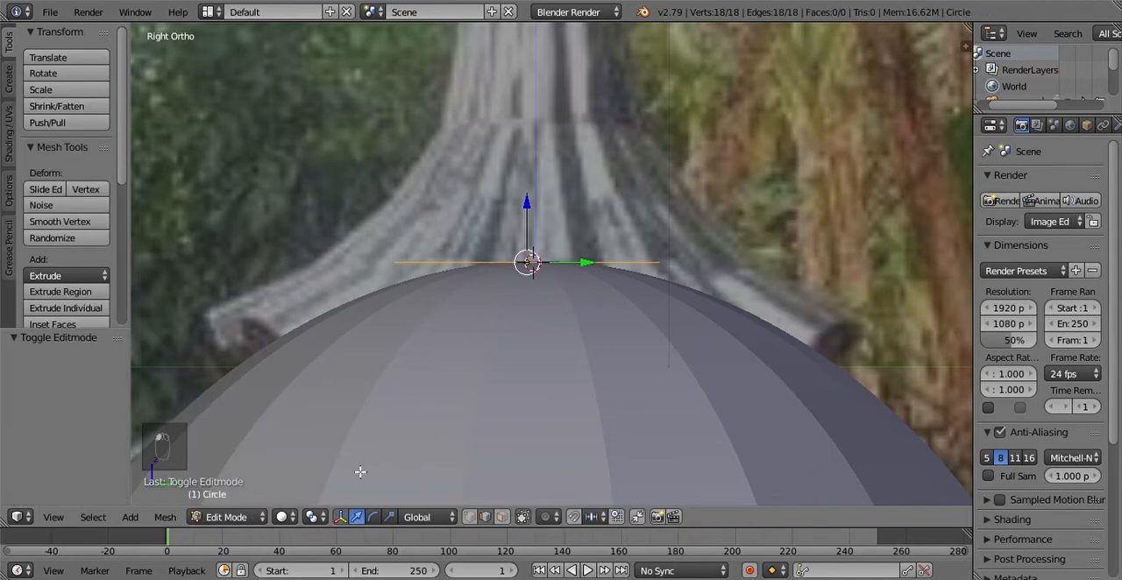
key("e")
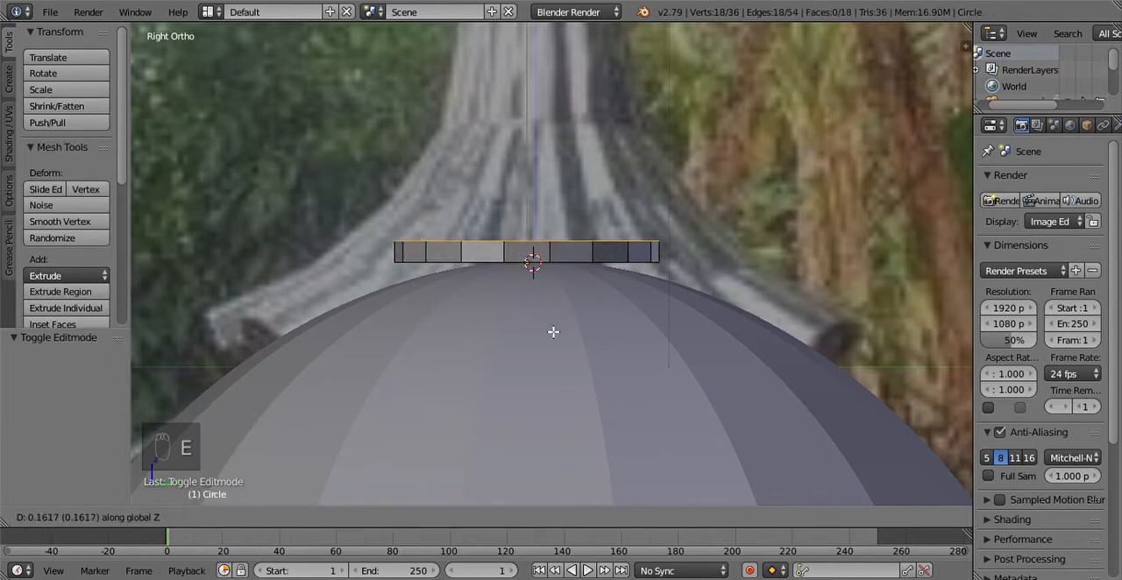
left_click(570, 285)
Step: Scale the extruded upper ring inward to a little over half the base width, finishing with a scale of about 0.893
scroll(584, 316, "down", 3)
scroll(584, 315, "up", 3)
key("s")
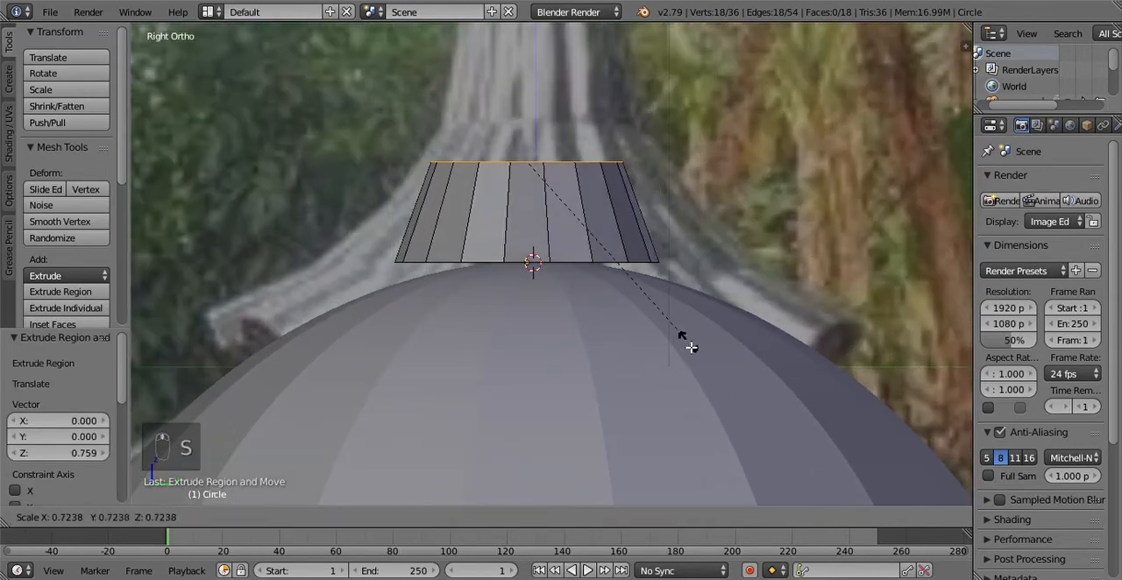
left_click(649, 334)
scroll(649, 339, "down", 3)
scroll(648, 339, "up", 3)
middle_click_drag(625, 339, 669, 318)
key("s")
left_click(670, 390)
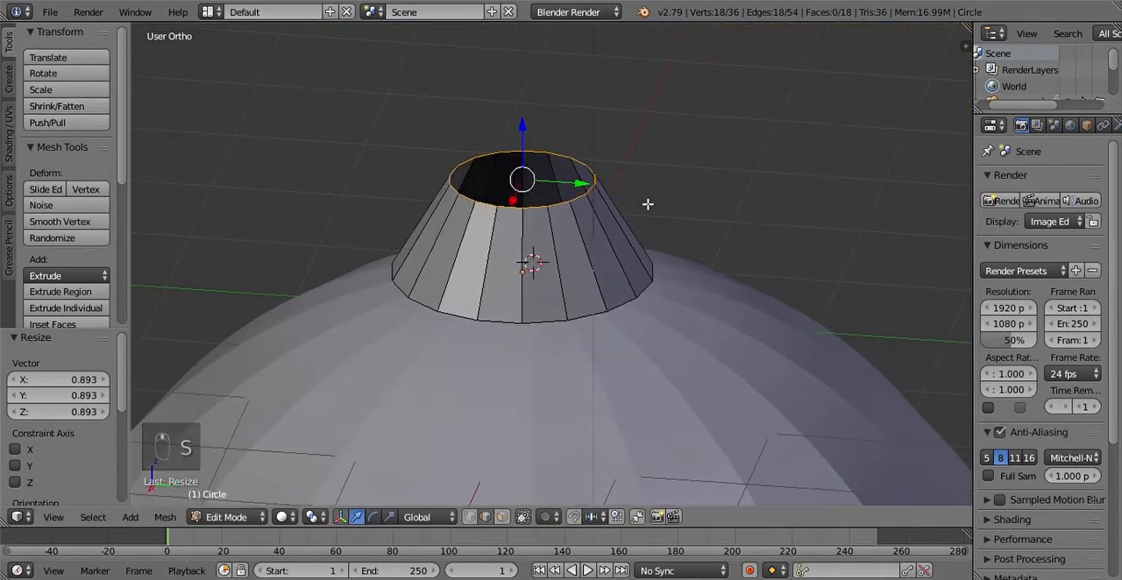
Step: Try one vertical loop cut in one face of the cone and two vertical cuts in the neighbouring face
scroll(562, 298, "up", 5)
scroll(556, 305, "down", 10)
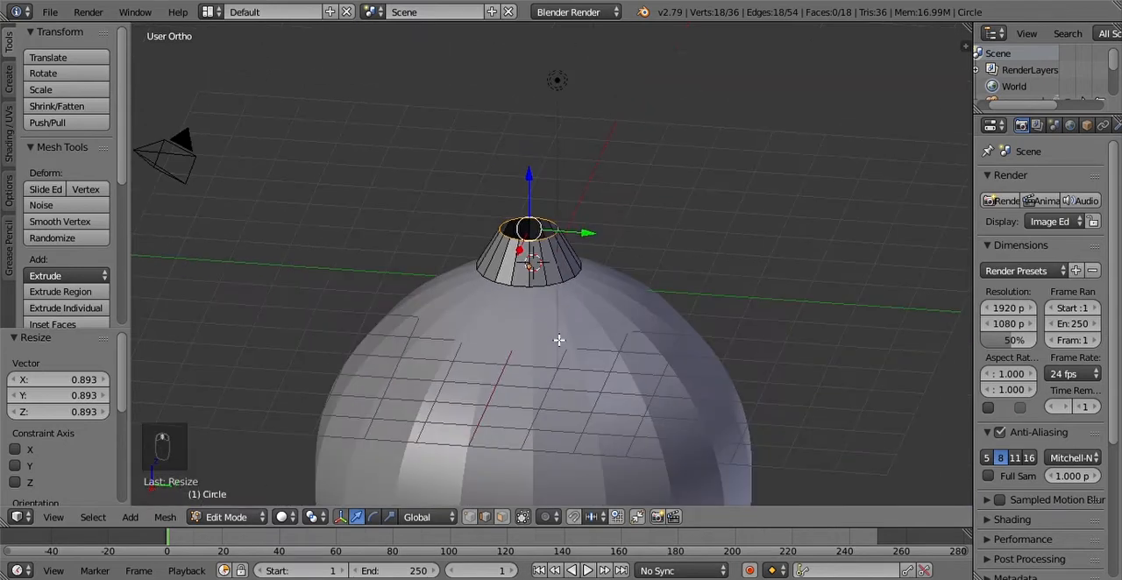
scroll(556, 347, "up", 10)
scroll(548, 349, "down", 3)
scroll(545, 351, "up", 1)
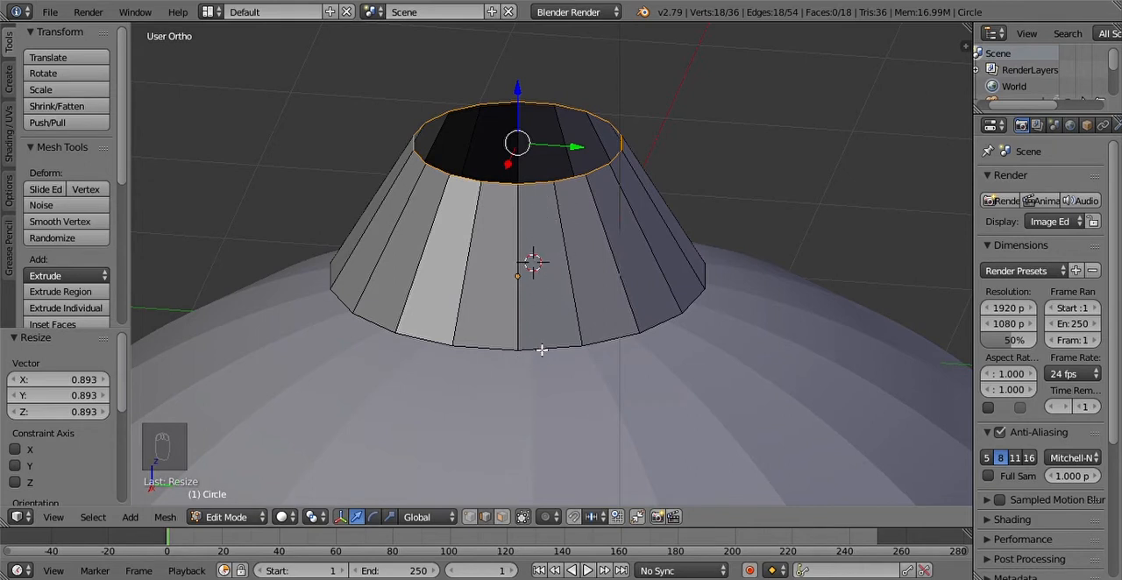
key("ctrl+r")
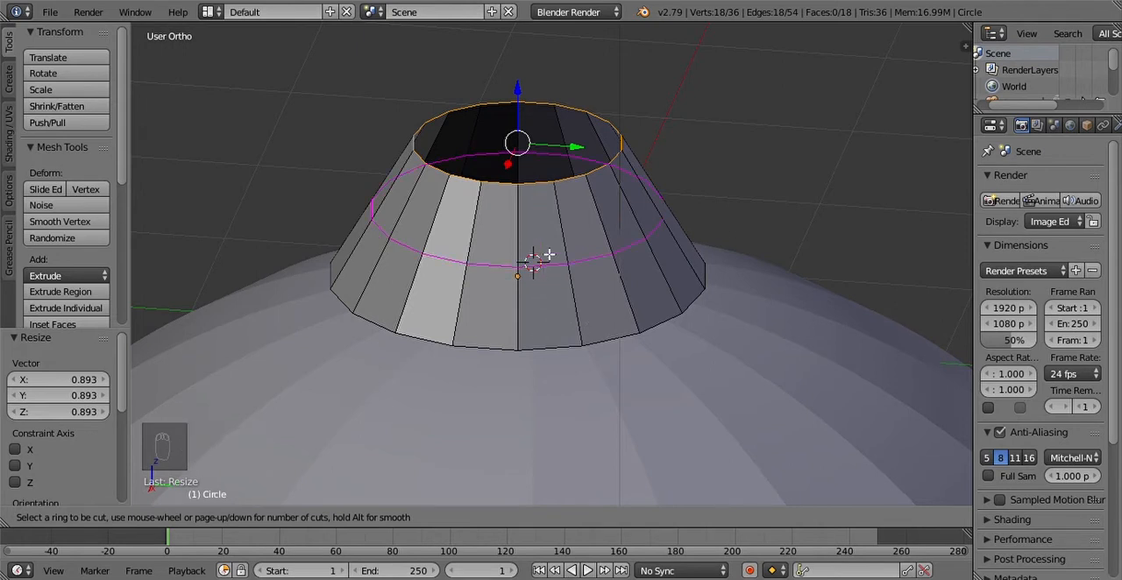
left_click(546, 198)
right_click(546, 199)
key("ctrl+r")
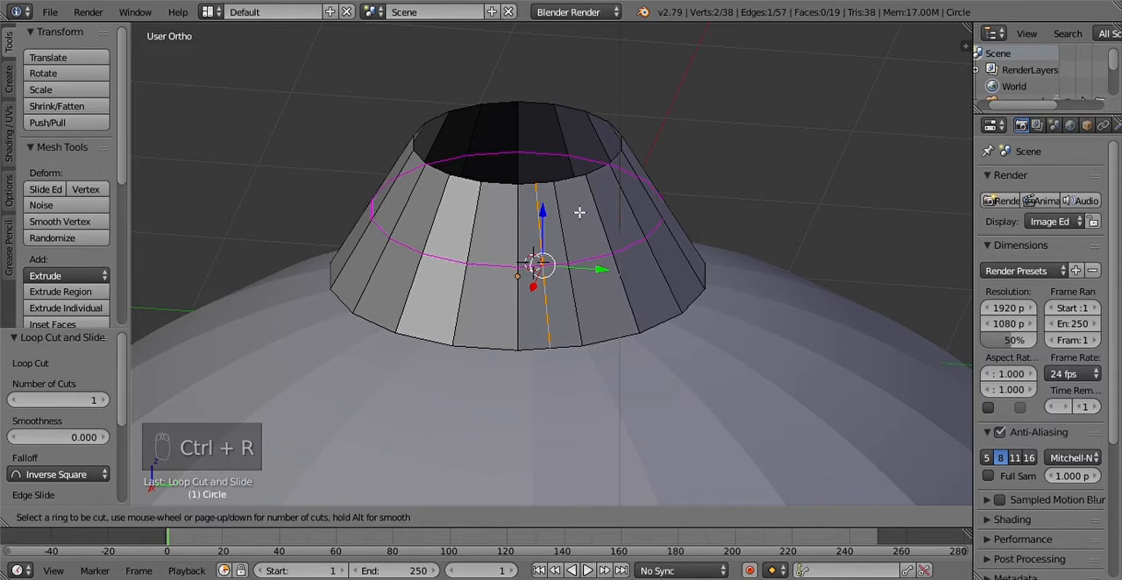
scroll(570, 183, "up", 1)
left_click(572, 184)
right_click(585, 196)
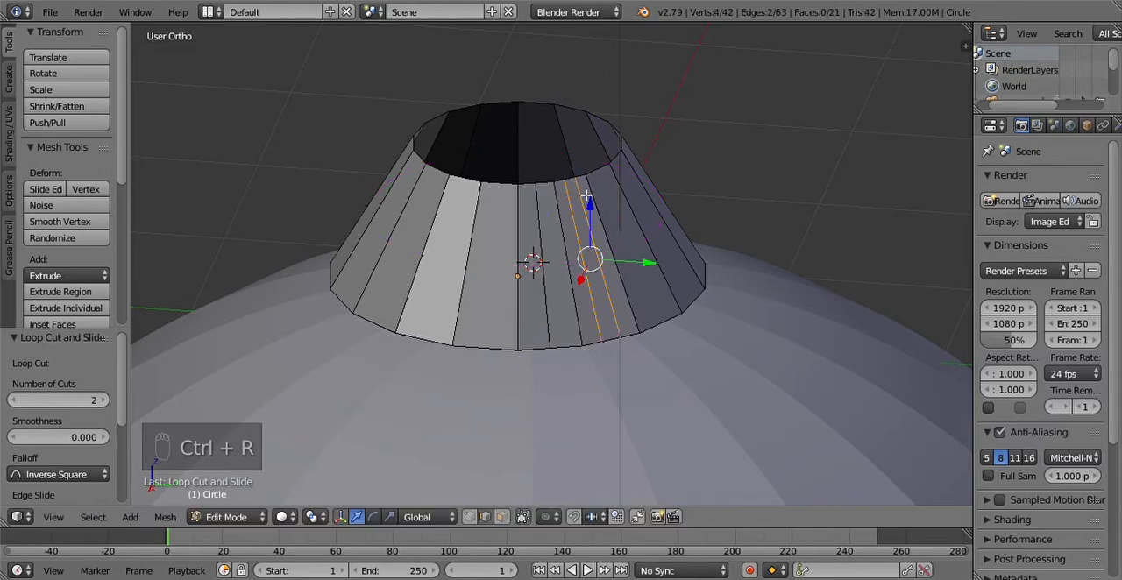
Step: Check the spacing of the trial cuts in the top view and undo both loop cut operations
left_click(54, 516)
left_click(66, 436)
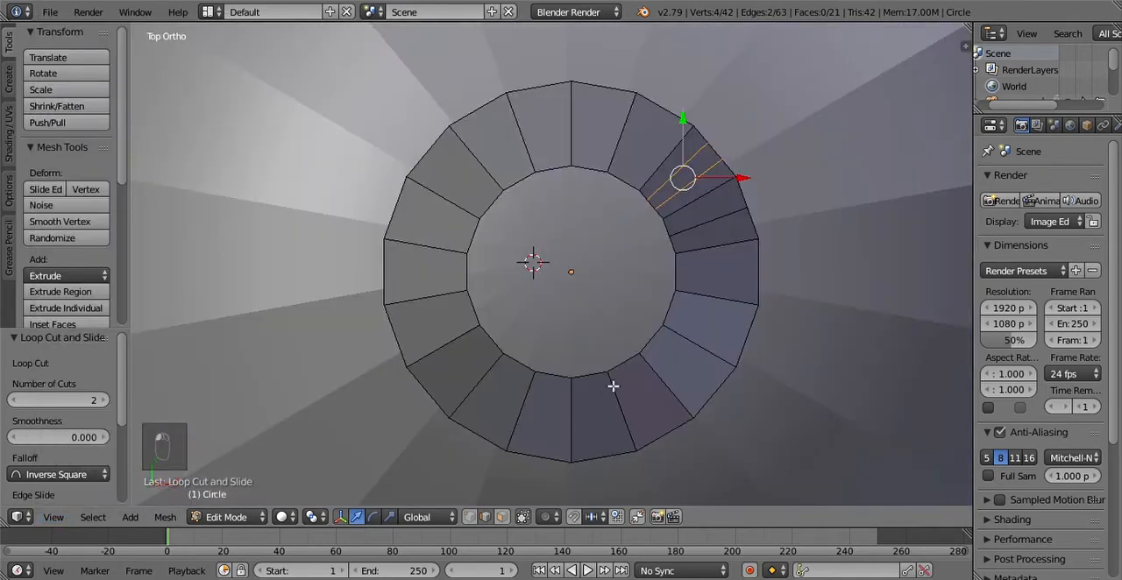
scroll(638, 369, "down", 4)
scroll(638, 369, "up", 2)
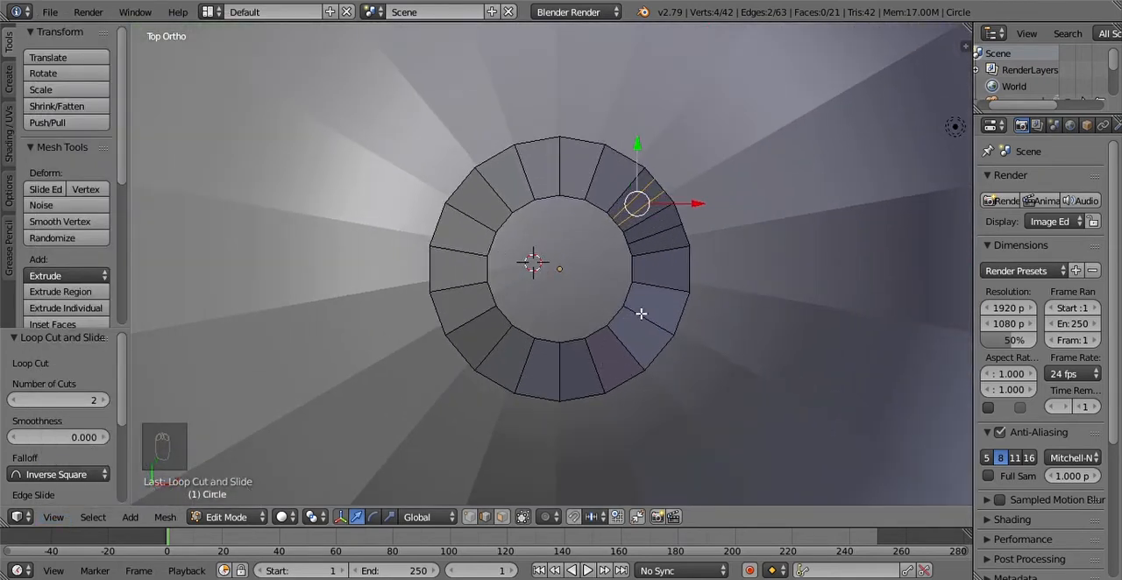
key("ctrl+z")
key("ctrl+z")
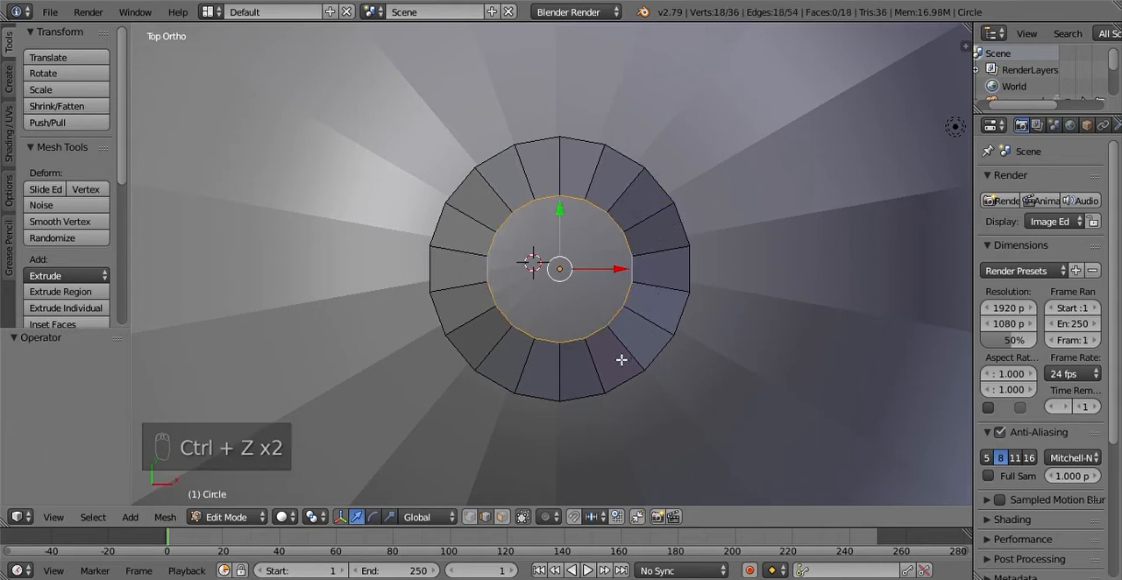
Step: Add one radial loop cut to the ring segment just above the +X side, and two to the next segment counter-clockwise
key("ctrl+r")
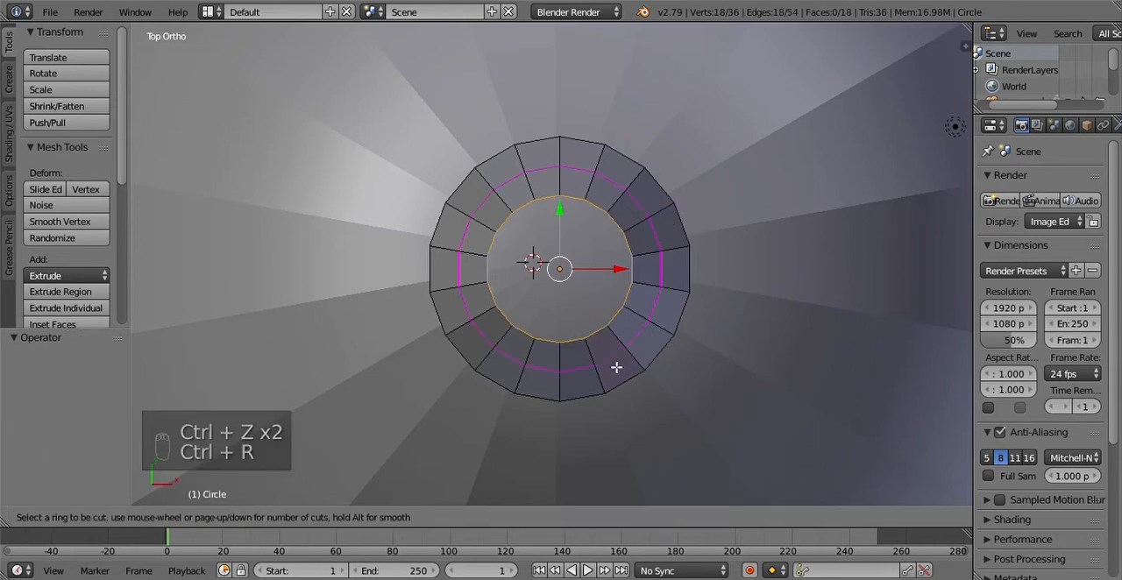
left_click(633, 246)
right_click(633, 247)
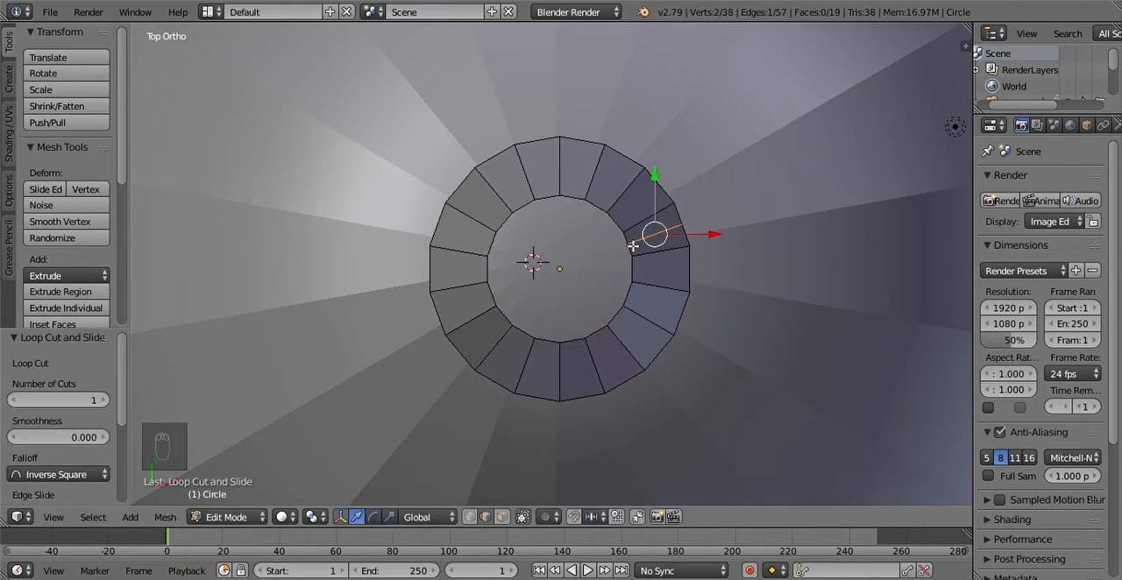
key("ctrl+r")
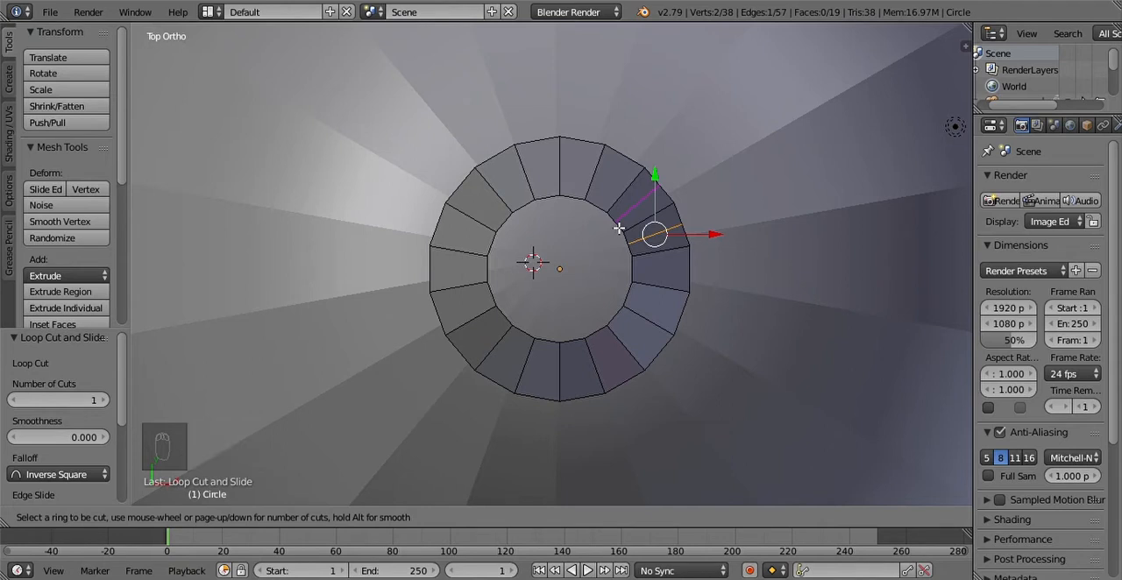
key("2")
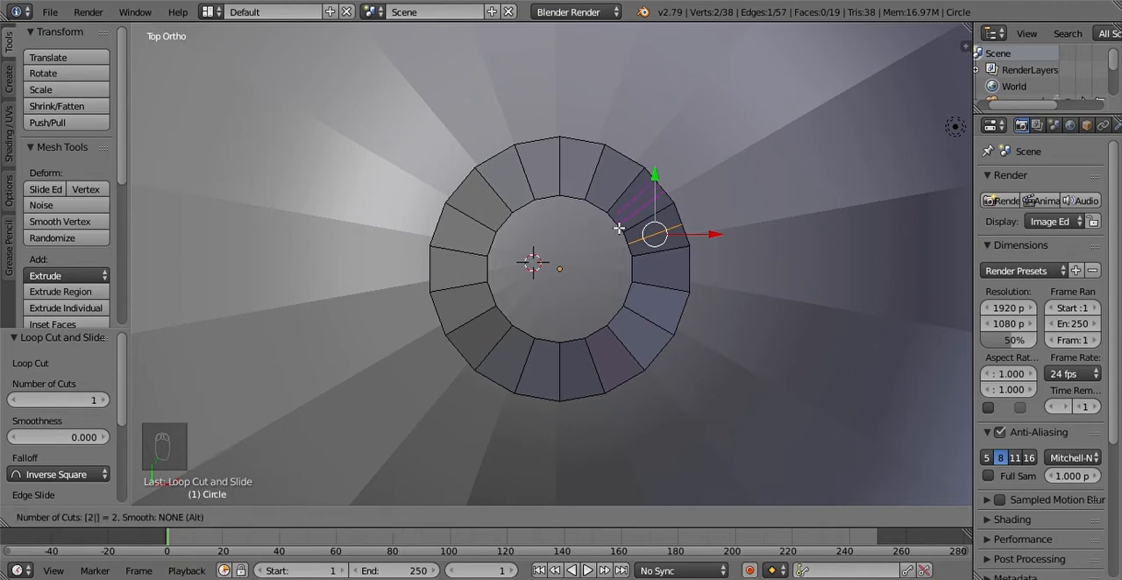
double_click(619, 228)
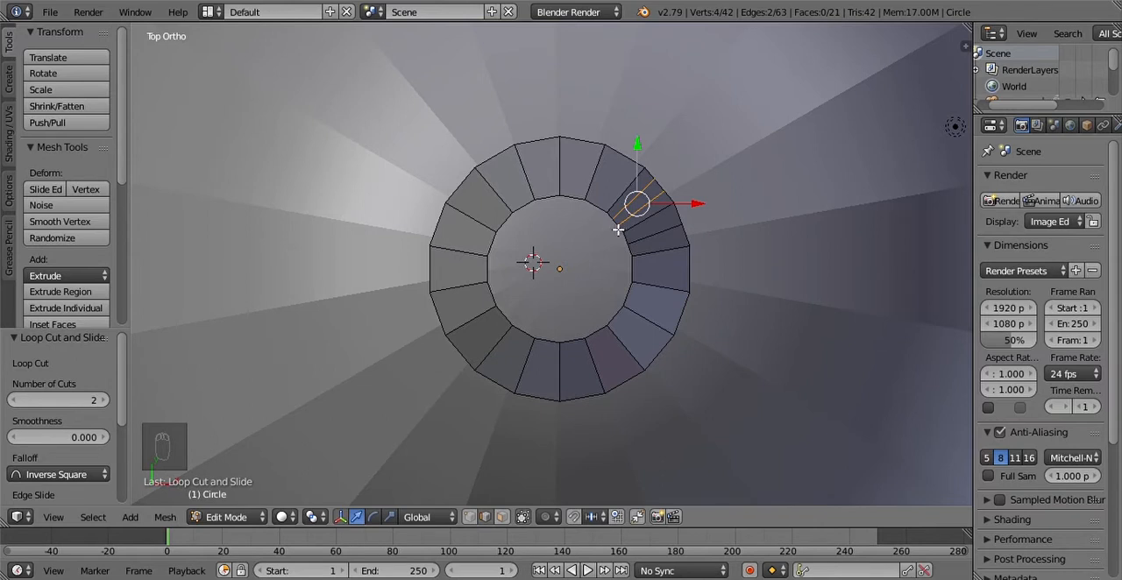
Step: Continue the alternating pattern counter-clockwise up to the +Y side, with one loop cut in the third segment and two in the fourth
key("ctrl+r")
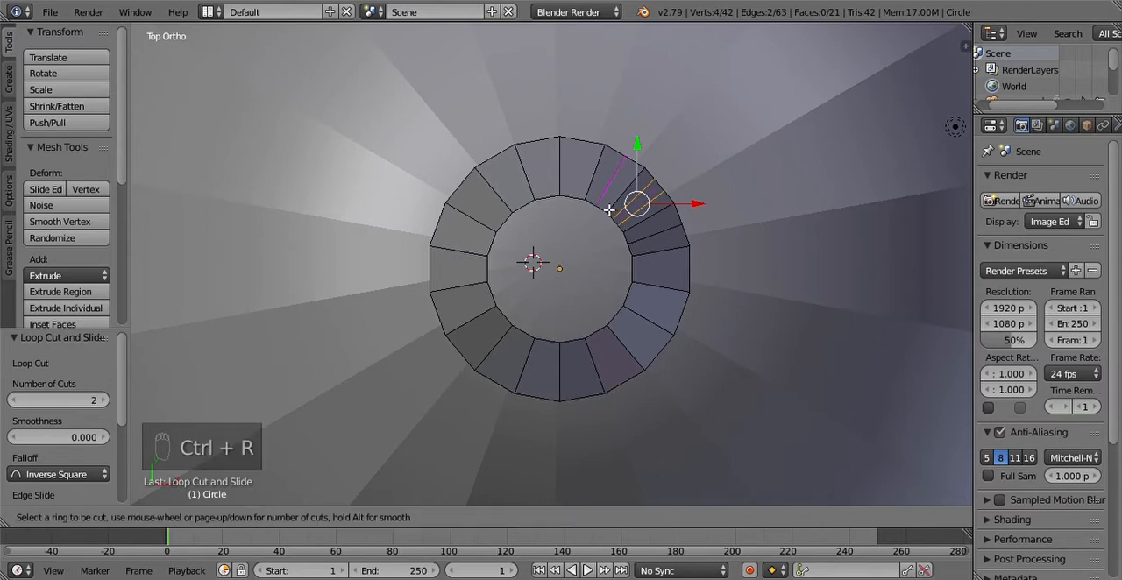
double_click(609, 211)
key("ctrl+r")
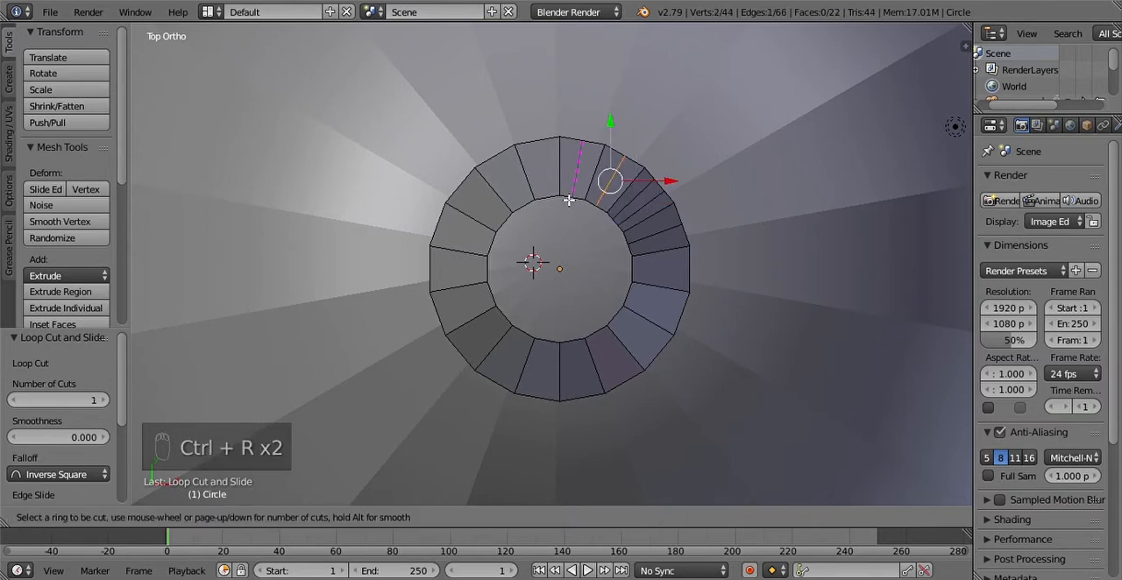
key("2")
double_click(572, 200)
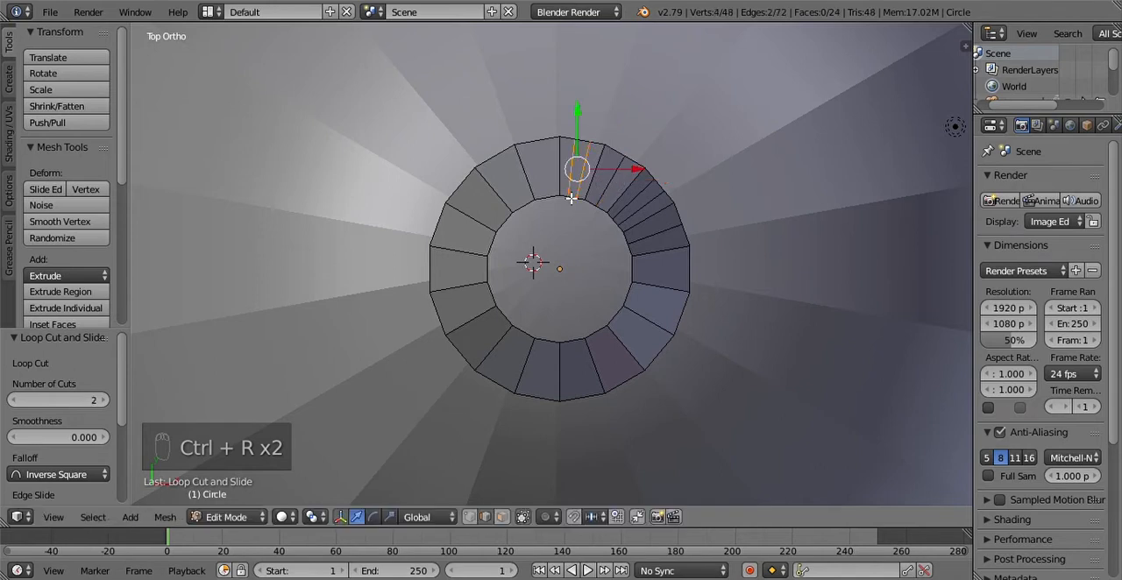
Step: Add one loop cut to the first ring segment past the +Y side and two to the following segment counter-clockwise
key("ctrl+r")
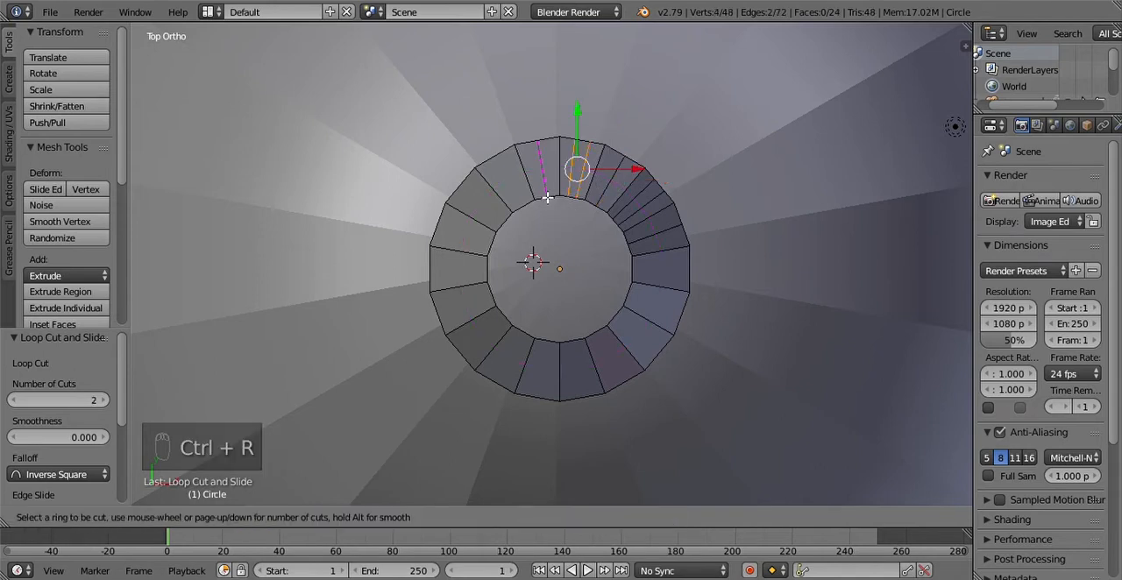
left_click(547, 202)
left_click(547, 202)
key("ctrl+r")
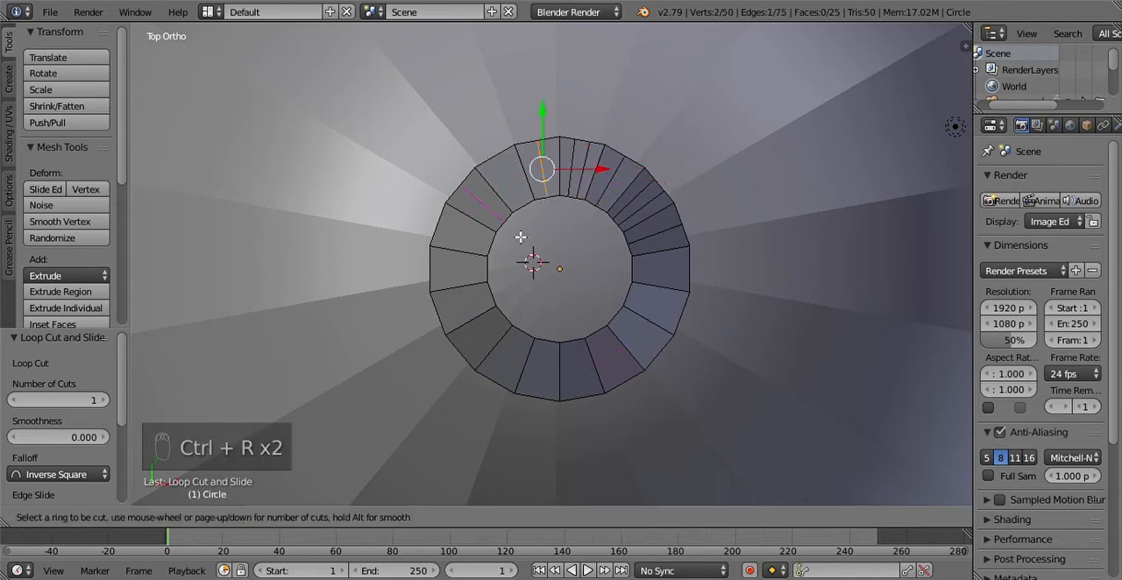
scroll(529, 202, "up", 1)
left_click(528, 202)
left_click(529, 201)
Step: Add one loop cut to the third ring segment past the +Y side and two to the fourth, counter-clockwise
key("ctrl+r")
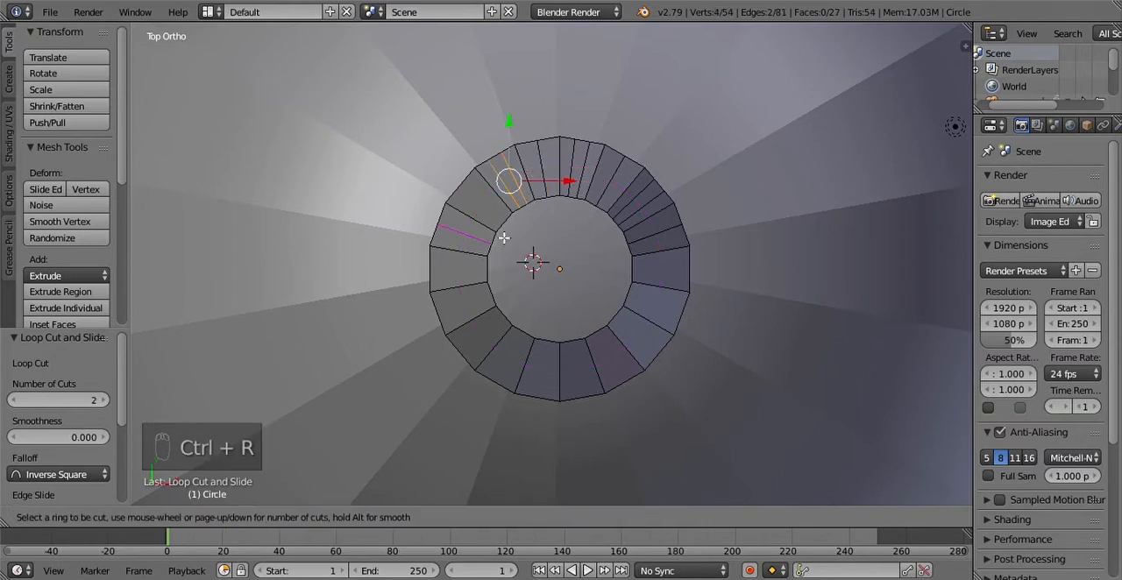
left_click(504, 234)
left_click(504, 234)
key("r")
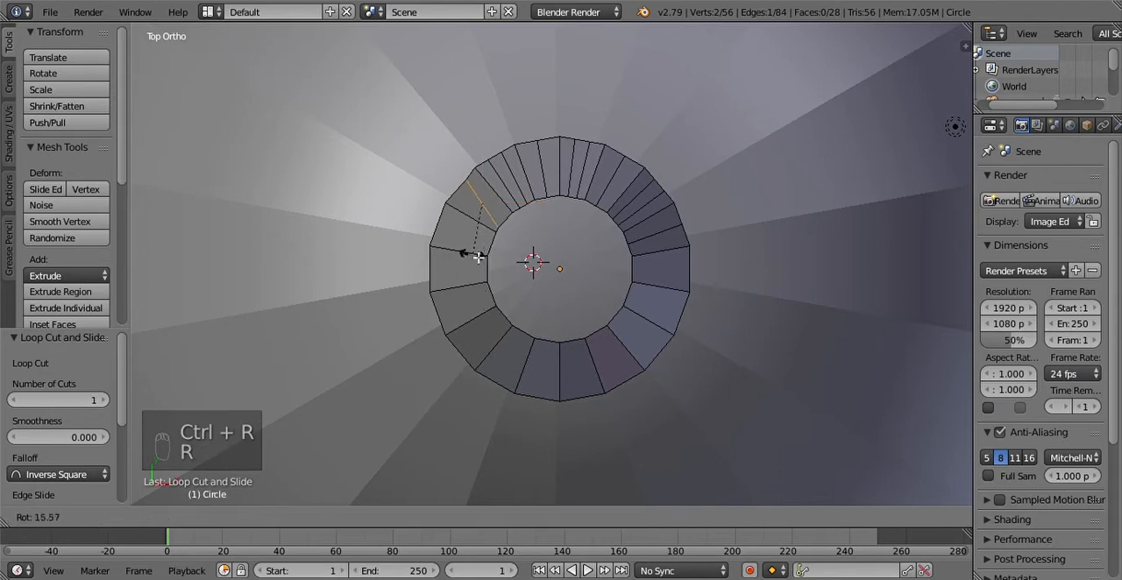
right_click(483, 236)
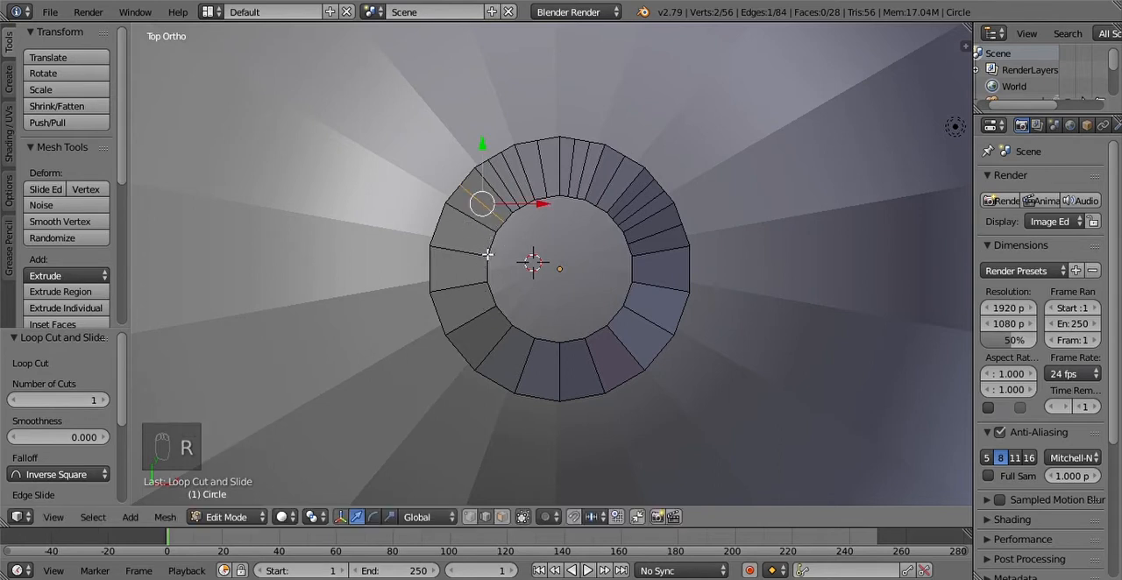
key("ctrl+r")
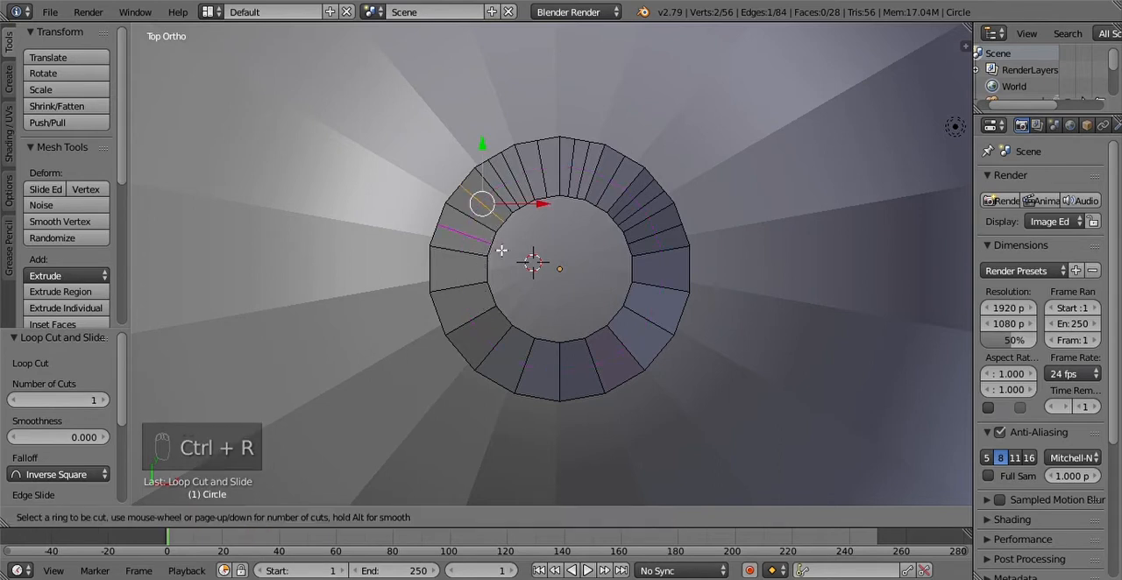
scroll(502, 251, "up", 1)
left_click(500, 250)
left_click(500, 250)
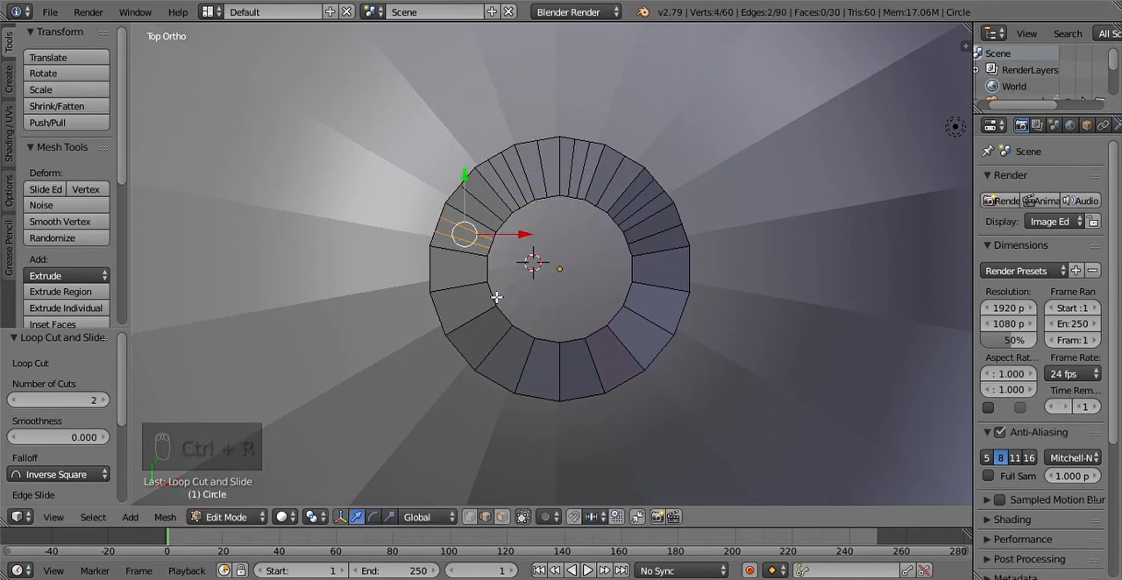
Step: Add one loop cut to the ring segment on the -X side and two to the adjacent segment counter-clockwise
key("ctrl+r")
left_click(497, 263)
left_click(496, 266)
key("ctrl+r")
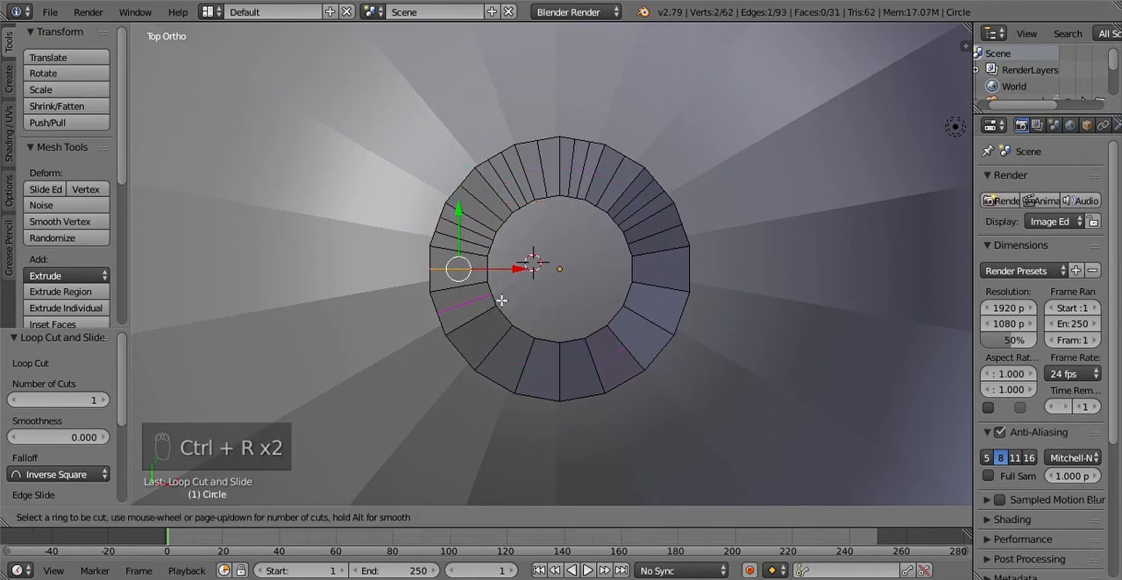
scroll(501, 300, "up", 1)
left_click(500, 301)
Step: Add one loop cut to the second ring segment past the -X side and two to the third
key("ctrl+r")
left_click(508, 324)
key("ctrl+r")
scroll(537, 336, "up", 1)
left_click(536, 337)
Step: Add one loop cut to the ring segment just before the -Y side and two to the segment just past it
key("ctrl+r")
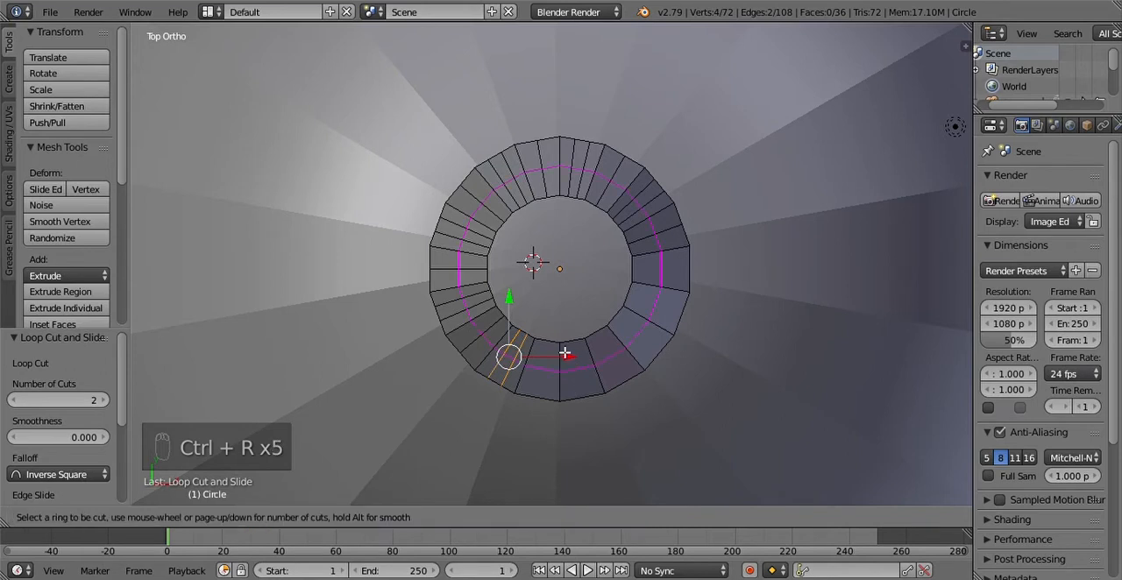
left_click(557, 349)
key("ctrl+r")
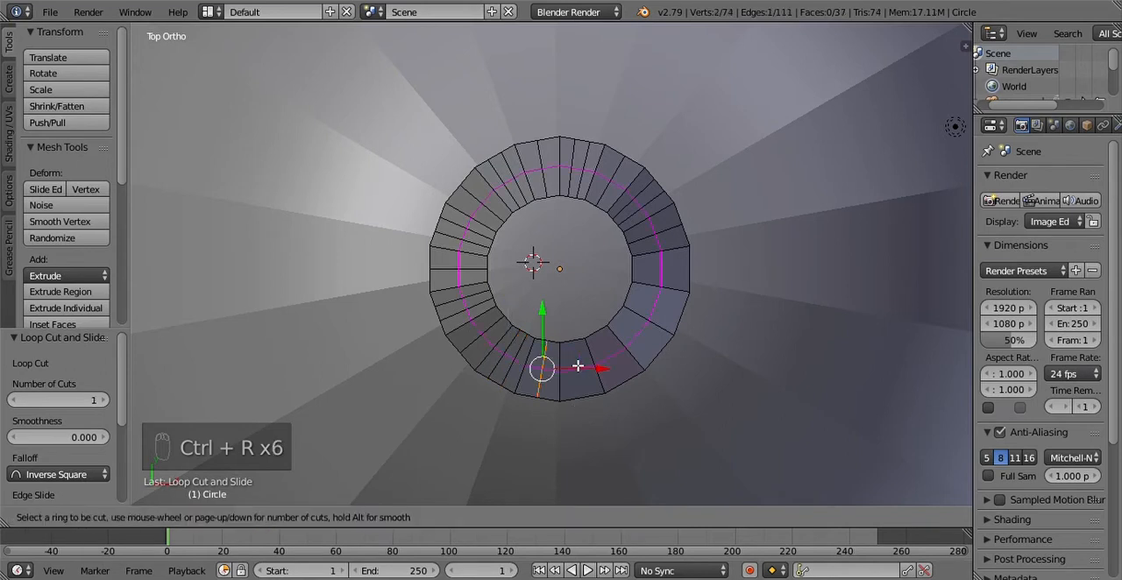
left_click(588, 391)
Step: Add one loop cut to the second ring segment past the -Y side and two to the third, counter-clockwise
key("ctrl+r")
scroll(617, 377, "up", 1)
left_click(622, 373)
key("ctrl+r")
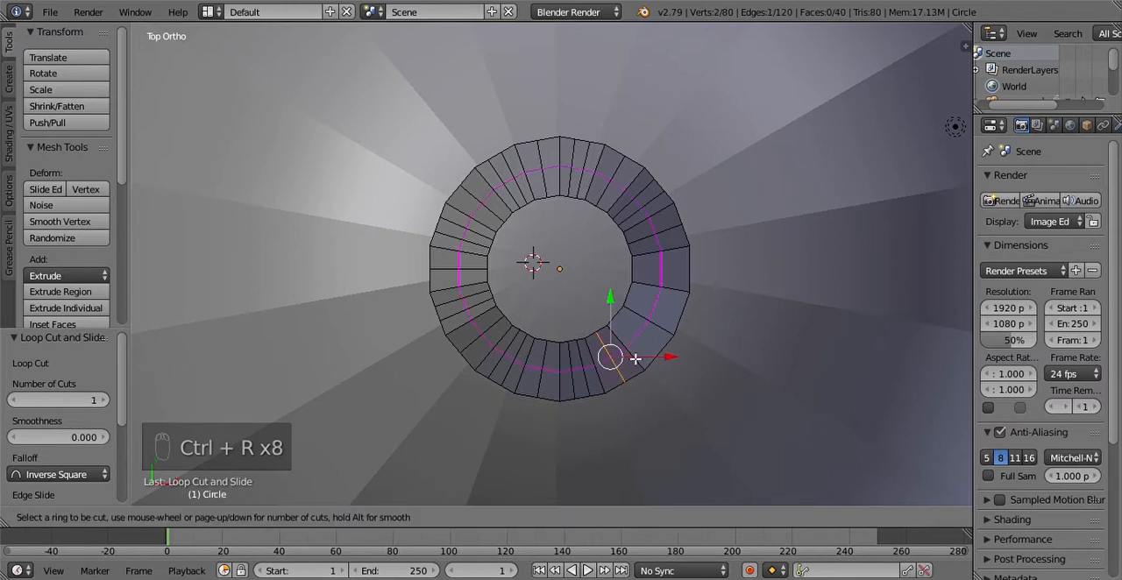
scroll(659, 357, "up", 1)
left_click(659, 357)
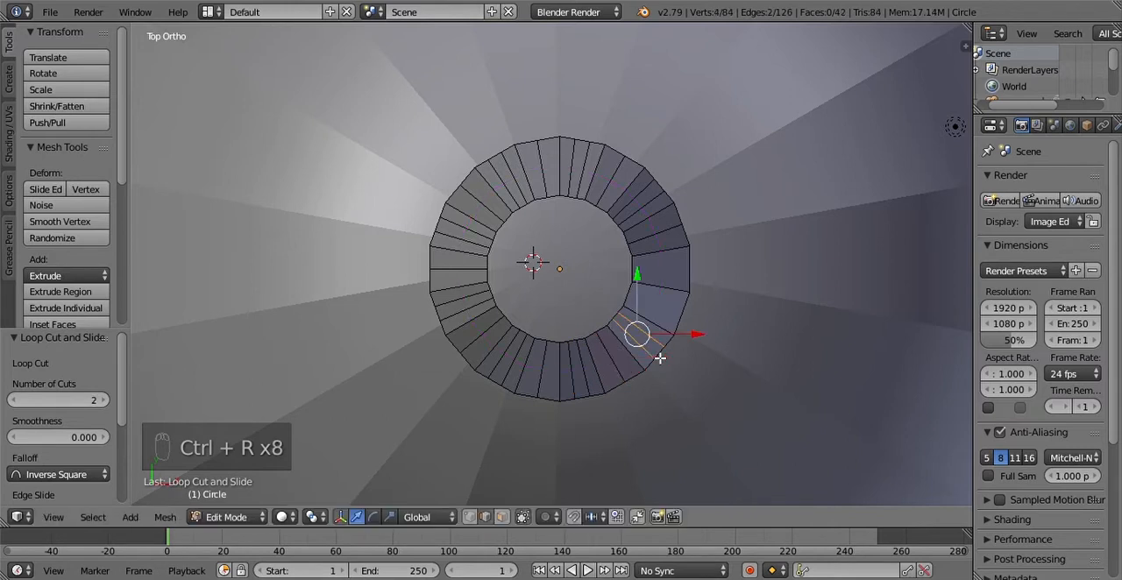
Step: Complete the alternating pattern with one loop cut just before the +X side and two in the segment on that side
key("ctrl+r")
left_click(689, 326)
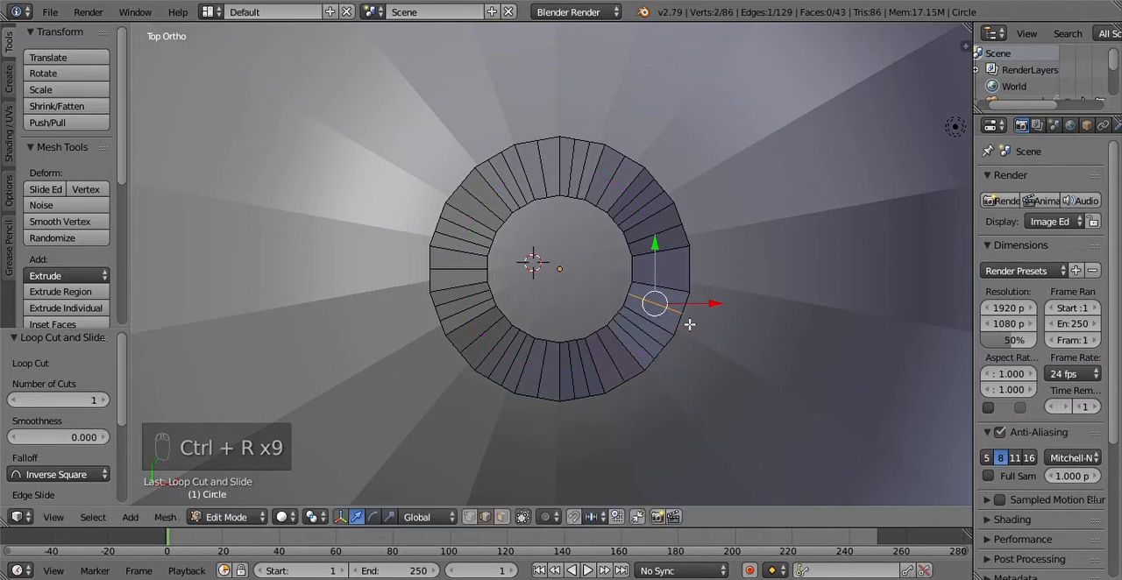
key("ctrl+r")
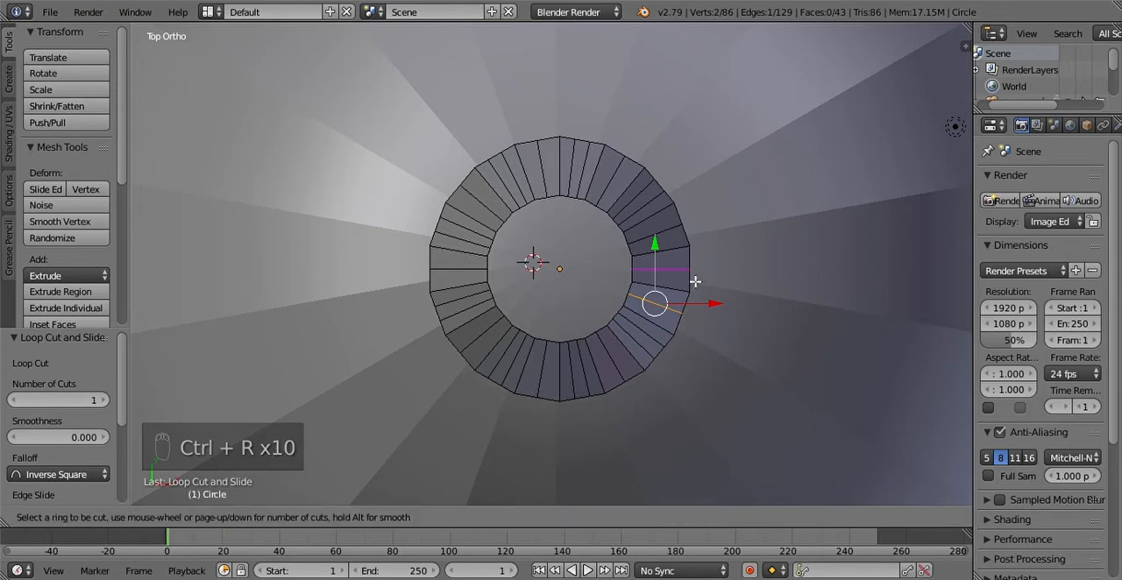
scroll(695, 281, "up", 1)
left_click(695, 282)
left_click(695, 281)
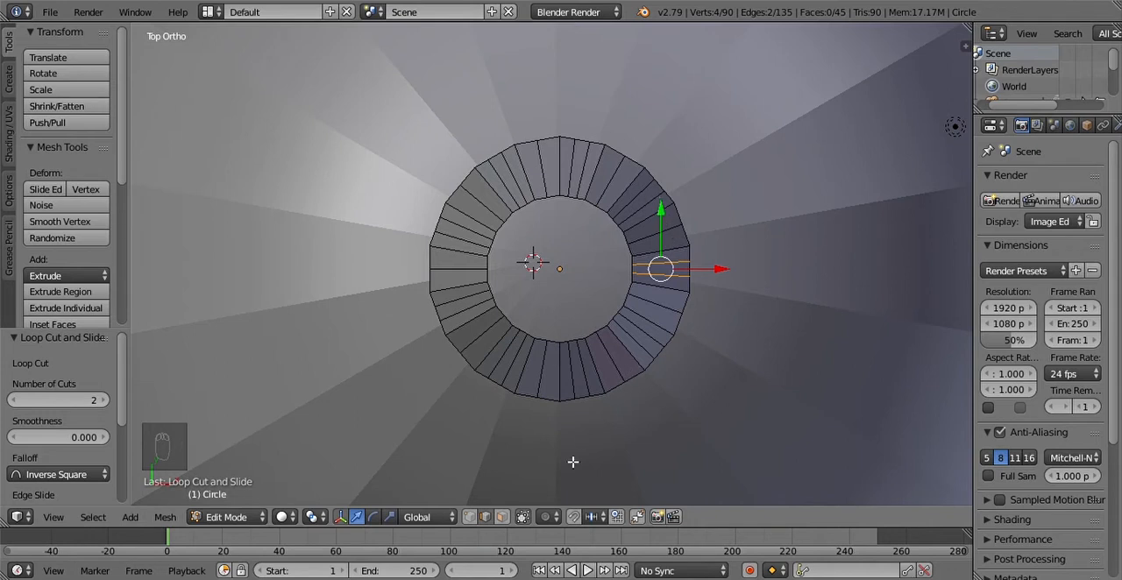
Step: Switch to vertex selection and select the three outer vertices of the single-cut segment on the -X side
left_click(470, 517)
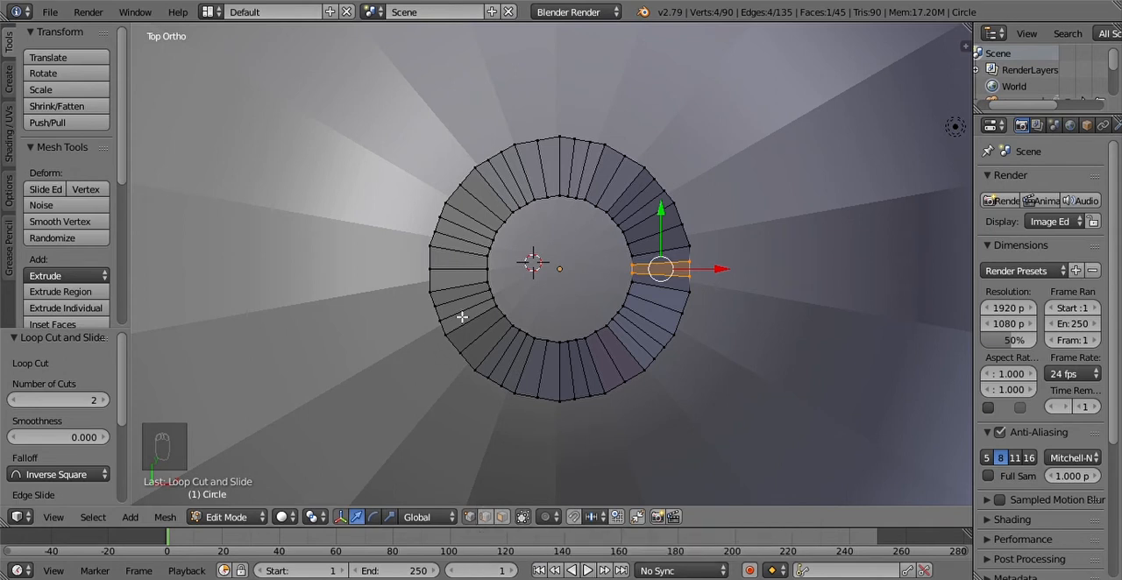
left_click(422, 295)
right_click(429, 271)
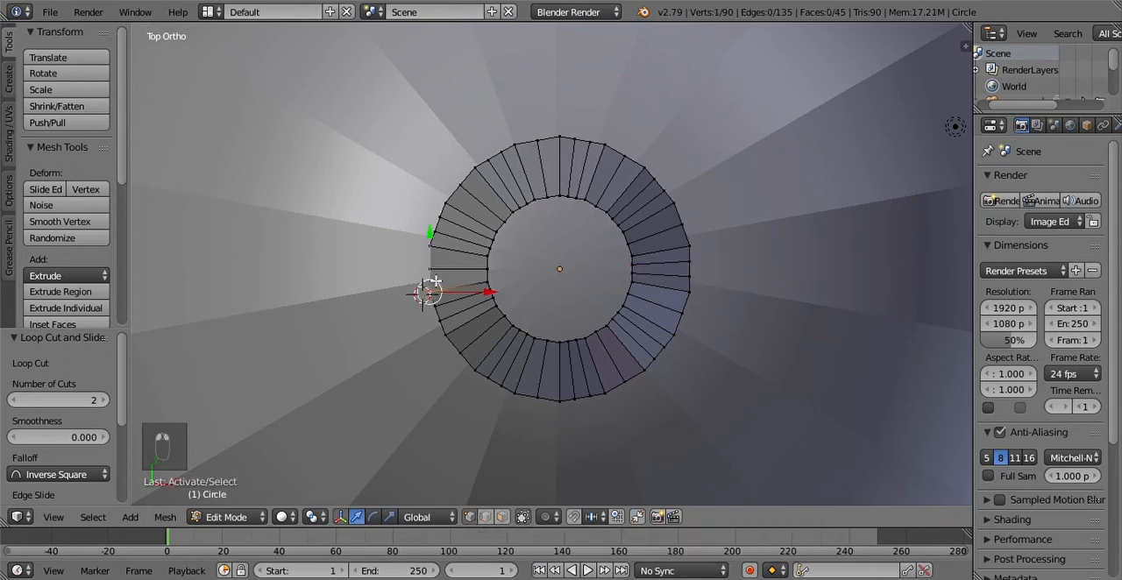
left_click_drag(428, 271, 427, 248)
right_click(427, 299)
right_click(423, 298, "shift")
right_click(428, 299)
right_click(422, 276, "shift")
right_click(418, 252, "shift")
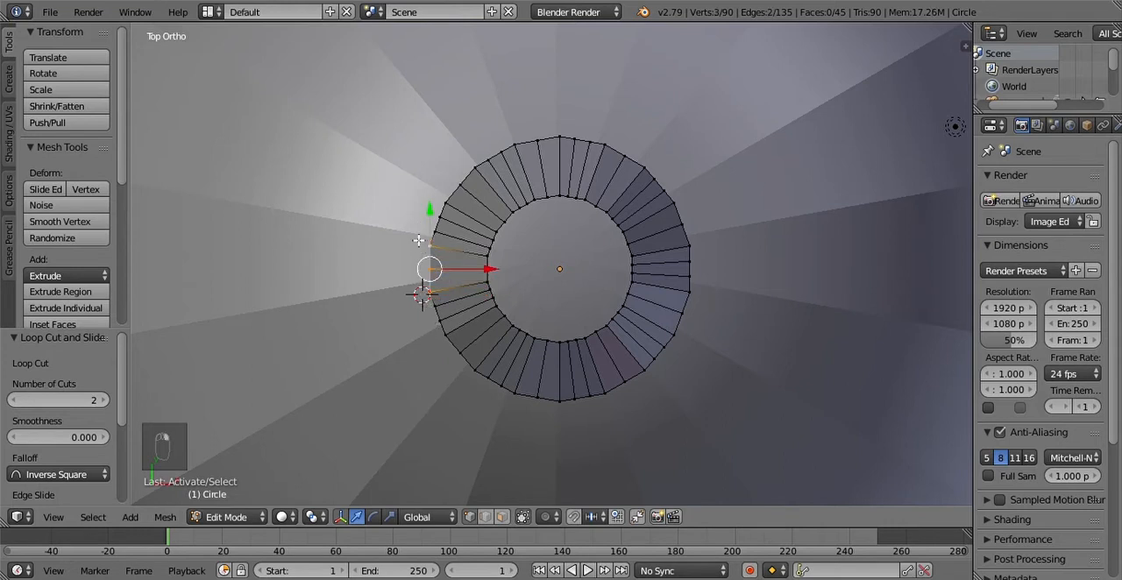
Step: Extend the selection clockwise with the outer vertices of the next two single-cut segments, up to the +Y side
right_click(437, 194, "shift")
right_click(446, 176, "shift")
right_click(462, 162, "shift")
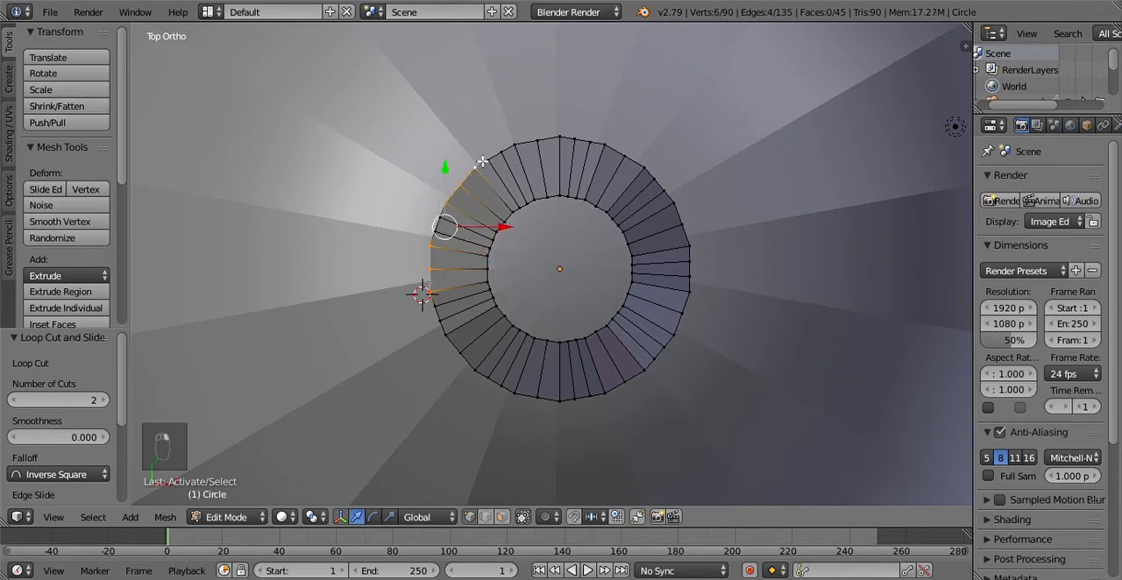
right_click(516, 126, "shift")
right_click(534, 130, "shift")
right_click(547, 117, "shift")
Step: Add the three outer vertices of the first single-cut segment clockwise past the +Y side to the selection
right_click(622, 128, "shift")
right_click(632, 138, "shift")
right_click(620, 134, "shift")
right_click(648, 147, "shift")
right_click(653, 153, "shift")
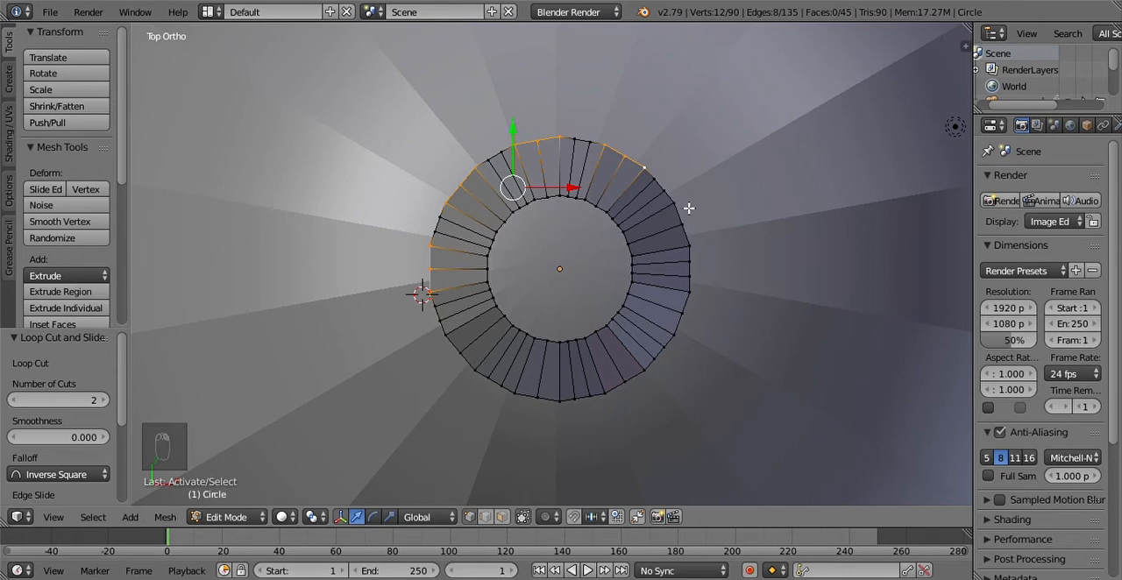
Step: Add the outer vertices of the two single-cut segments between the -X and -Y sides to the selection
right_click(518, 408, "shift")
right_click(544, 415, "shift")
right_click(551, 418, "shift")
right_click(445, 339, "shift")
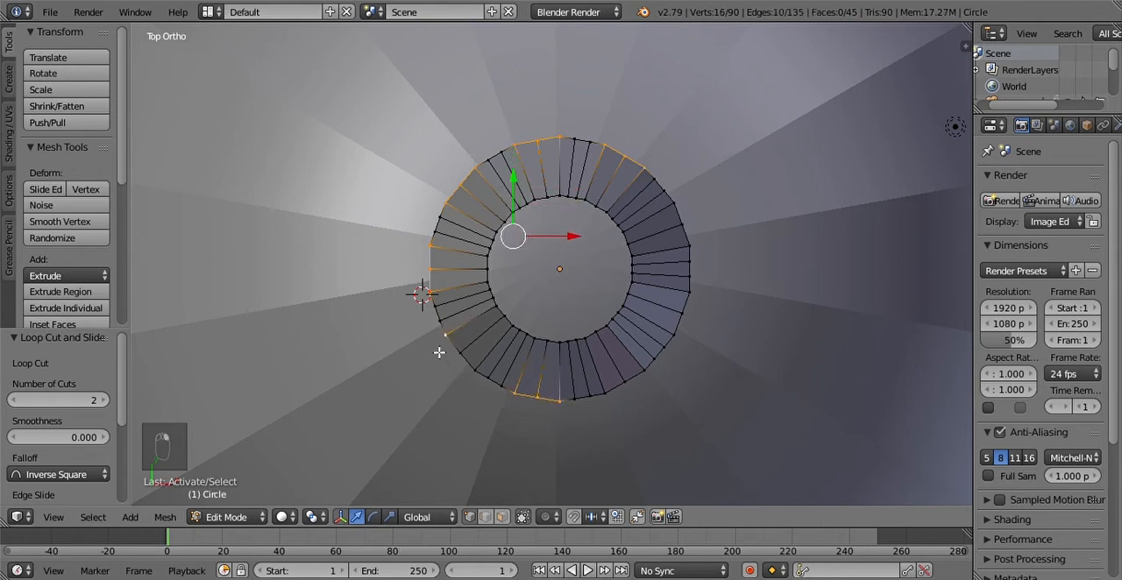
right_click(473, 382, "shift")
right_click(455, 369, "shift")
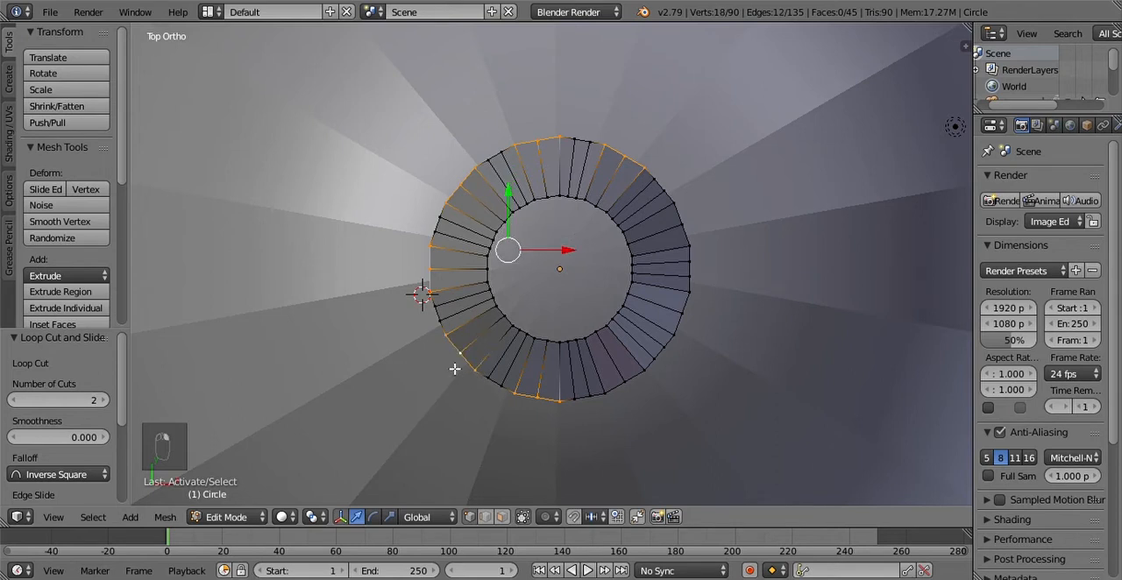
Step: Add the outer vertices of the remaining three single-cut segments, two below and one above the +X side, to the selection
right_click(684, 336, "shift")
right_click(703, 323, "shift")
right_click(708, 309, "shift")
right_click(635, 413, "shift")
right_click(634, 402, "shift")
right_click(658, 387, "shift")
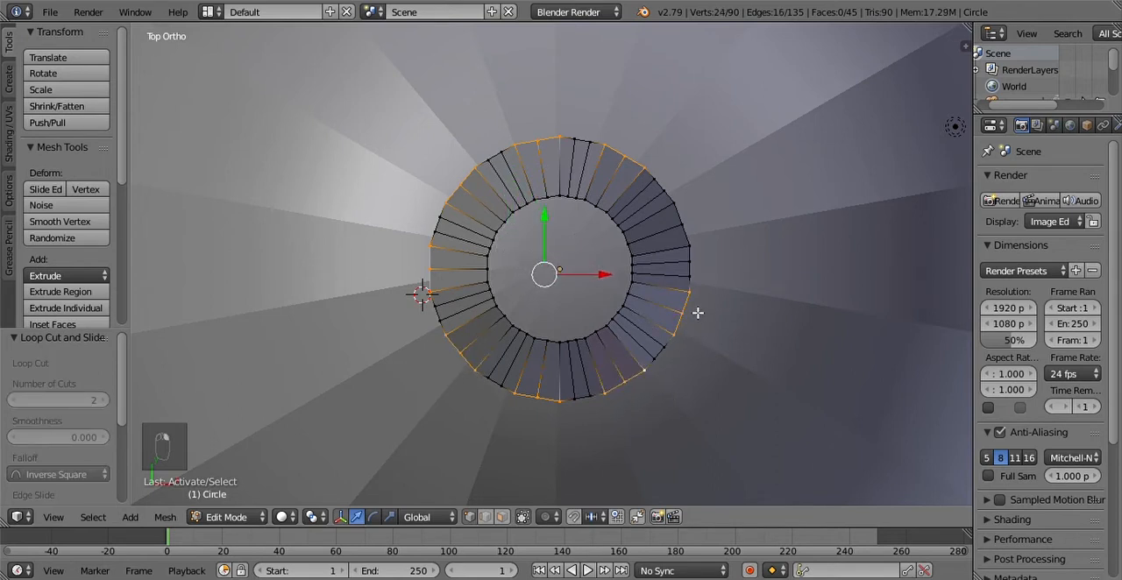
right_click(709, 245, "shift")
right_click(701, 223, "shift")
right_click(696, 213, "shift")
Step: Scale the selected lower rim vertices outward by about 1.176 to flare the single-cut segments
left_click(565, 264)
left_click(578, 279)
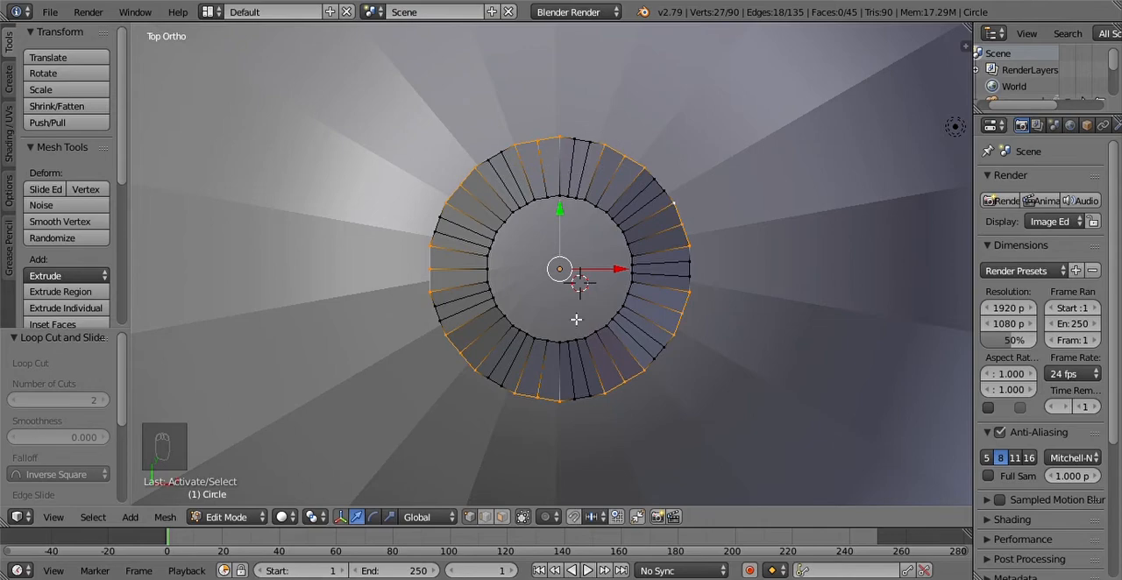
middle_click_drag(656, 438, 602, 262)
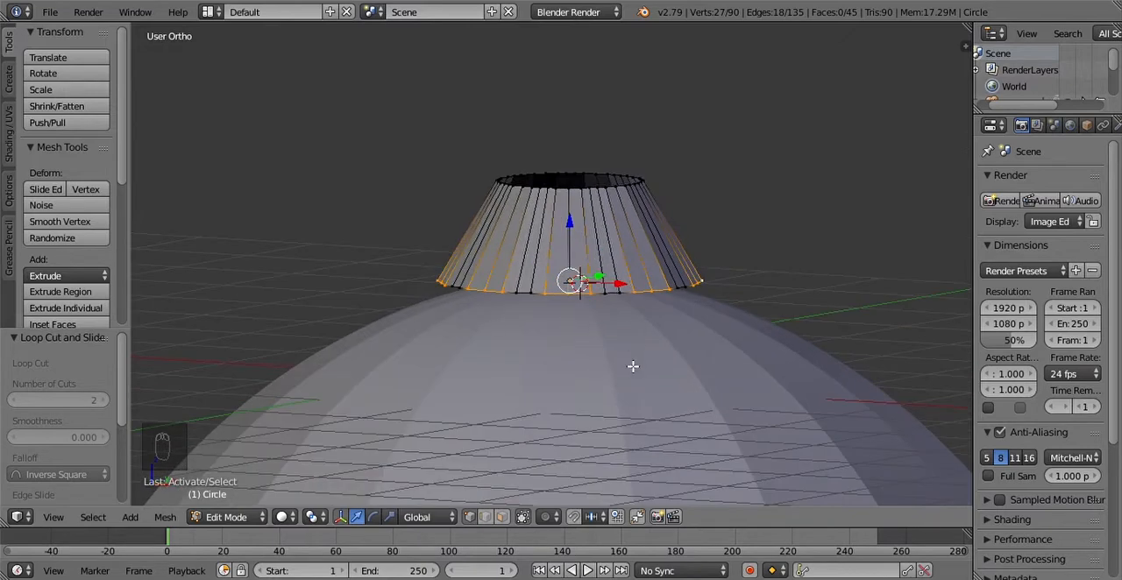
key("s")
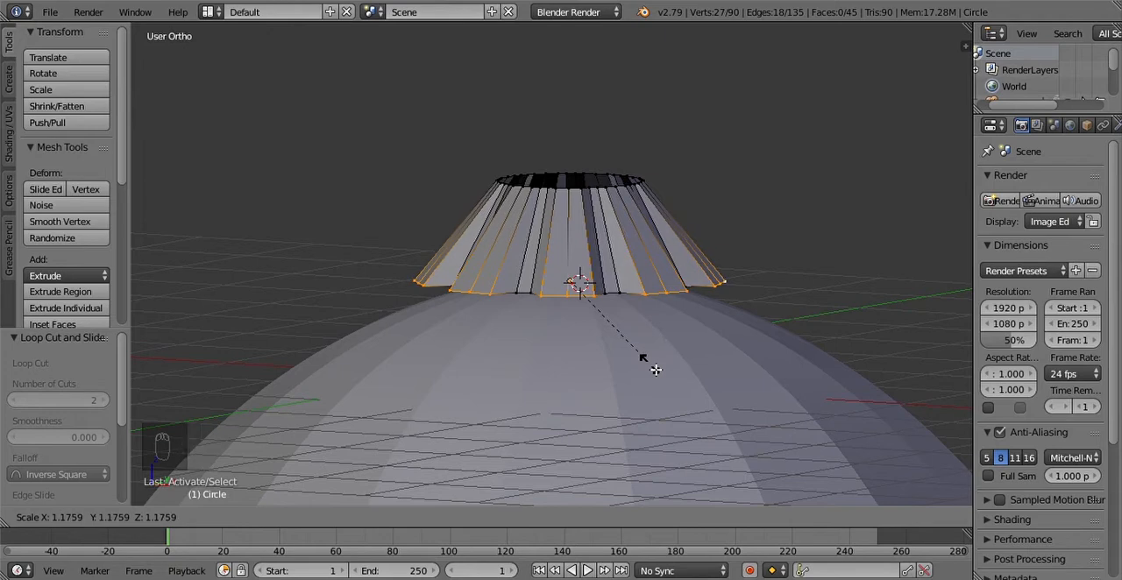
left_click(656, 369)
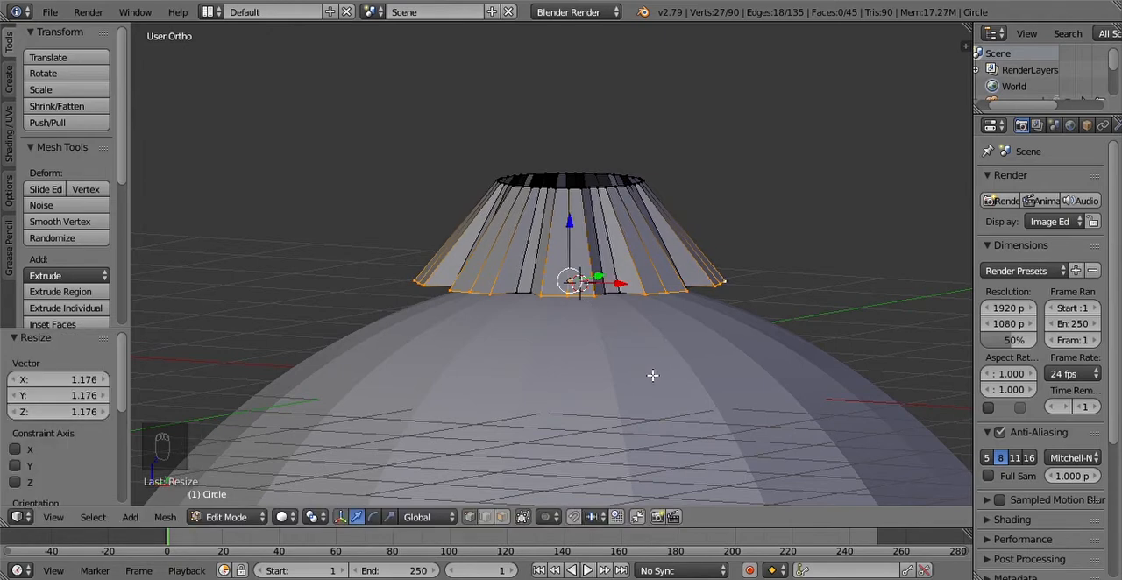
Step: Raise the flared rim vertices about 0.181 along Z and check the pleated shape from closer up
key("g")
key("z")
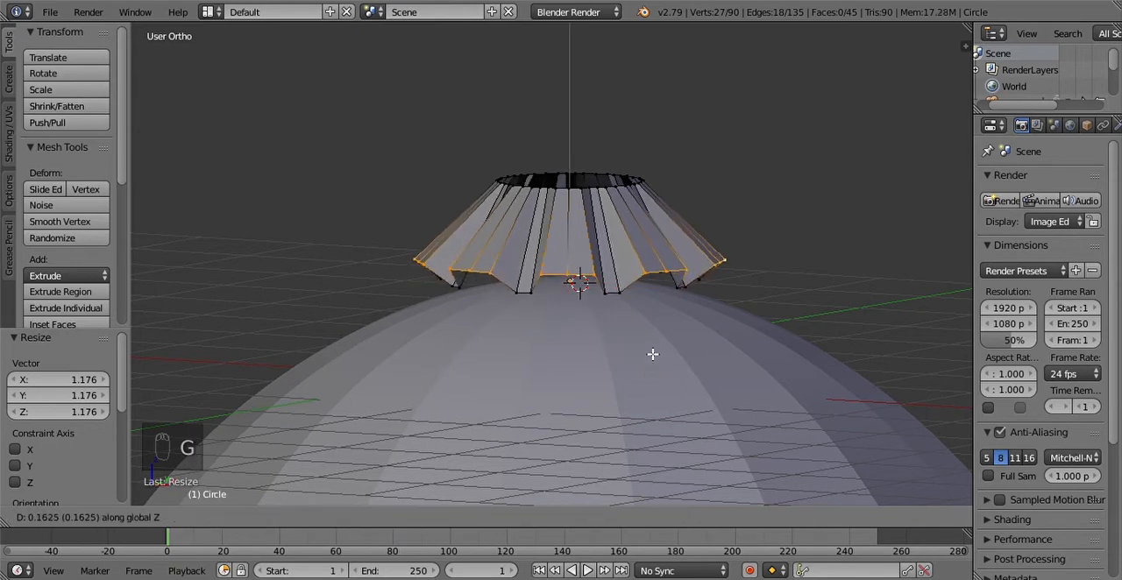
left_click(652, 352)
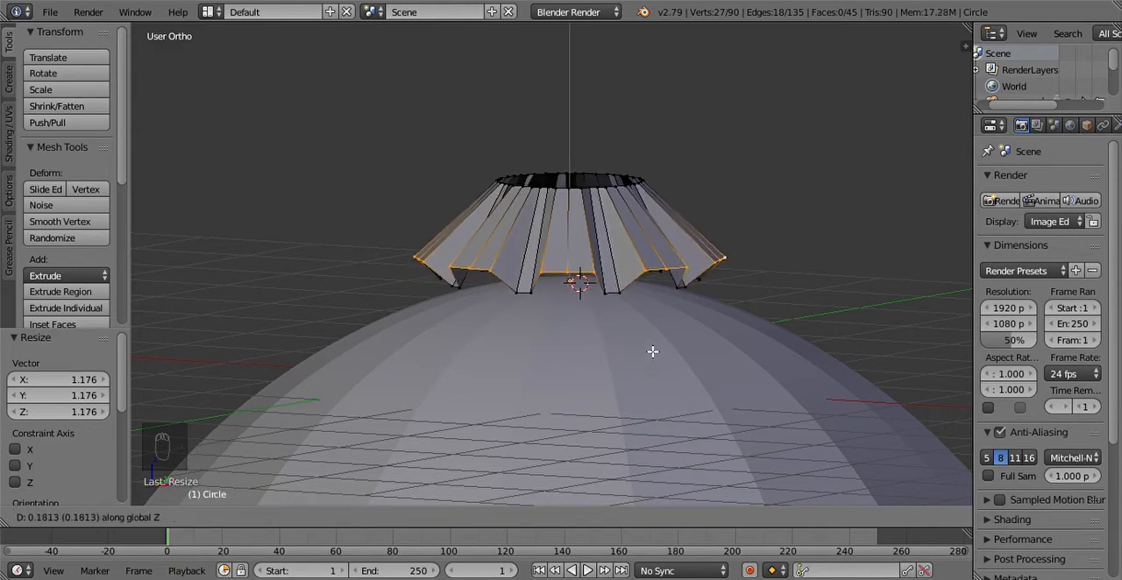
middle_click_drag(662, 337, 655, 378)
scroll(600, 369, "up", 5)
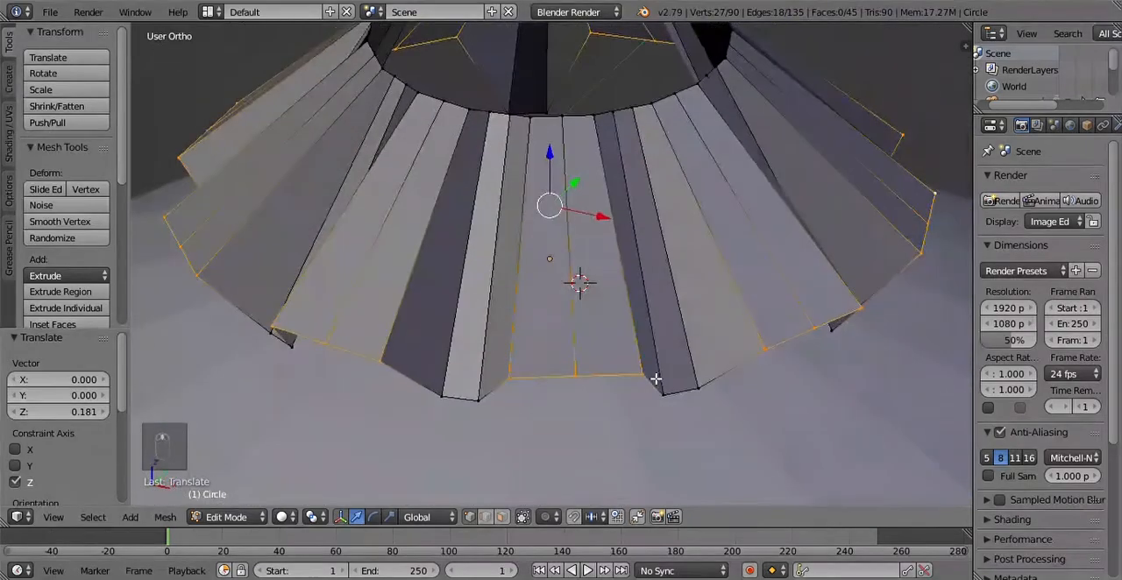
scroll(655, 380, "down", 3)
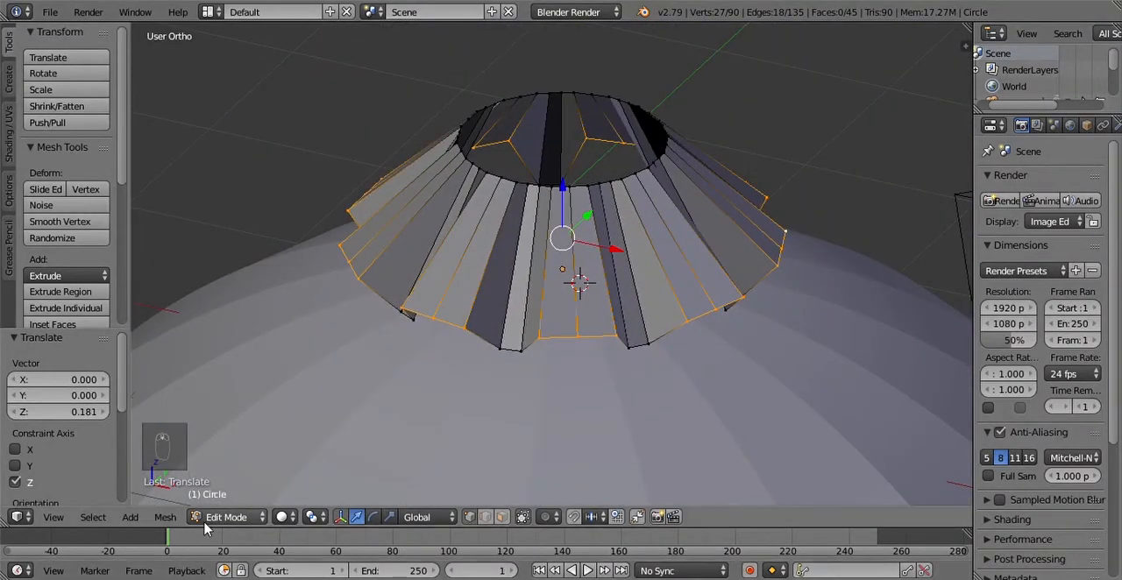
Step: In the top view, select only the middle outer vertices of the two flared segments between the +Y and +X sides
left_click(51, 524)
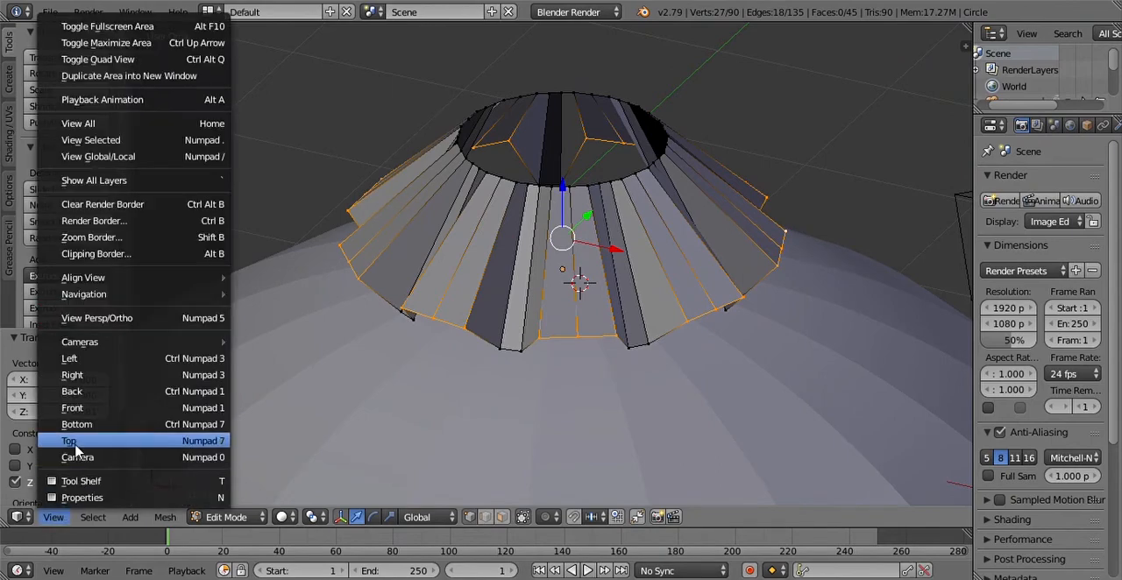
left_click(77, 436)
key("ctrl+s")
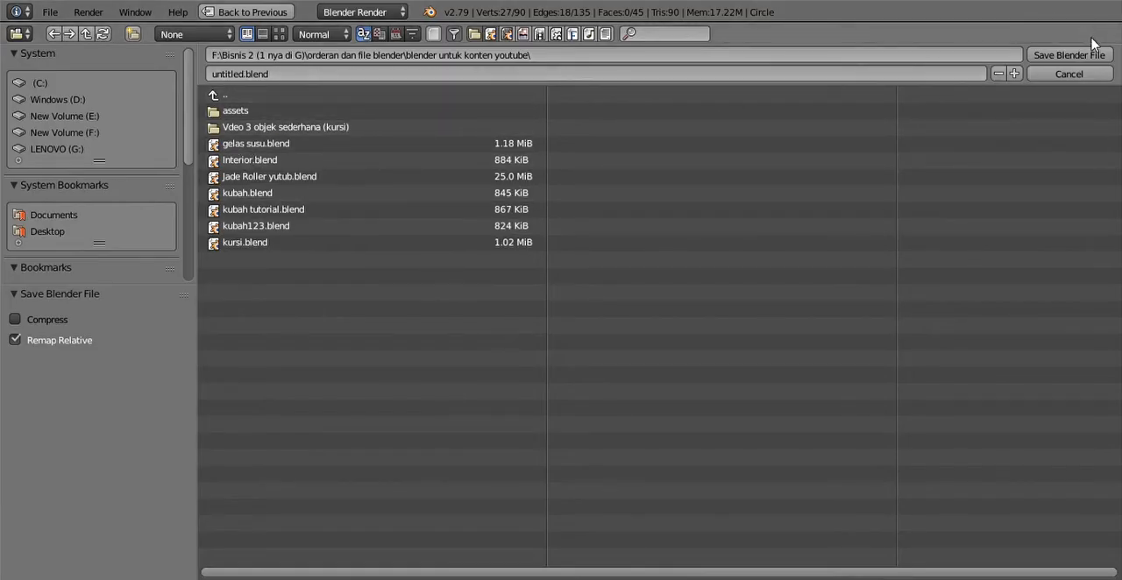
left_click(1094, 74)
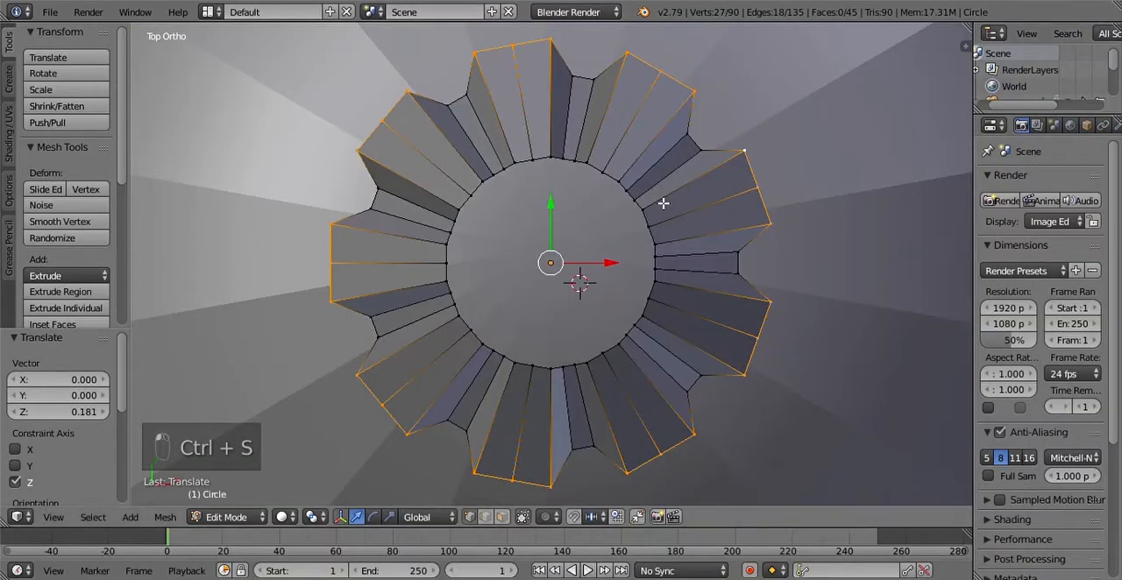
right_click(670, 79)
right_click(523, 59)
right_click(675, 75)
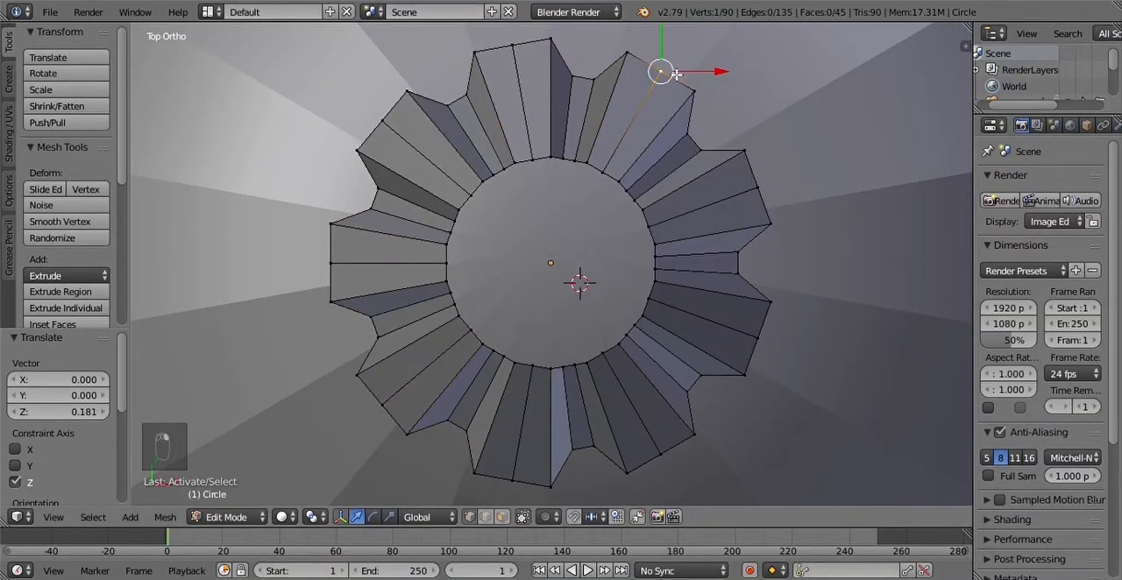
right_click(766, 197, "shift")
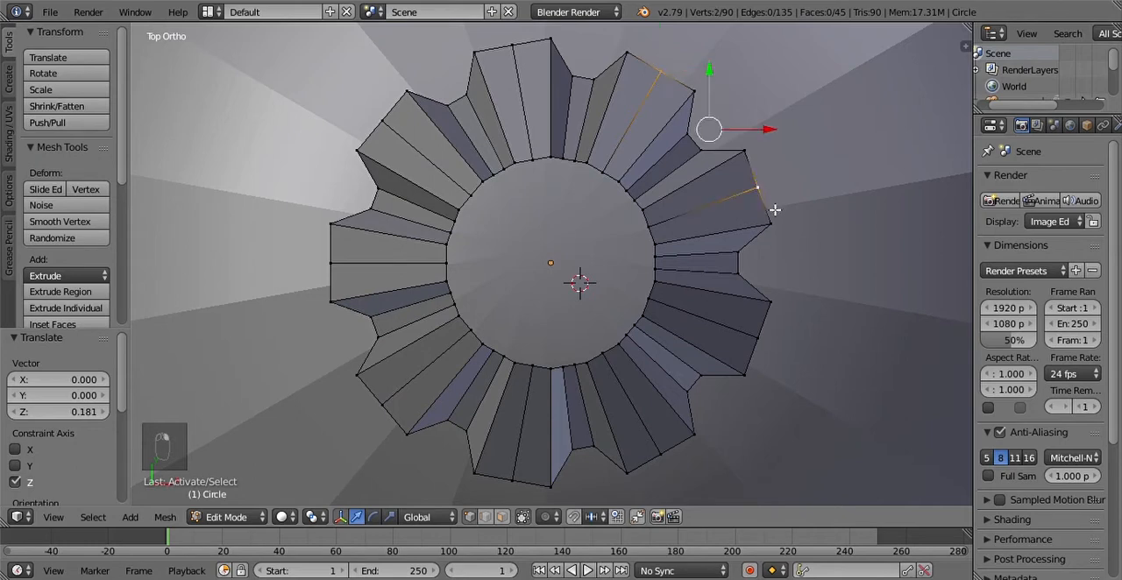
Step: Add the middle outer vertices of the remaining seven flared segments around the ring to the selection
right_click(786, 348, "shift")
right_click(699, 461, "shift")
right_click(671, 473, "shift")
right_click(702, 443, "shift")
right_click(513, 492, "shift")
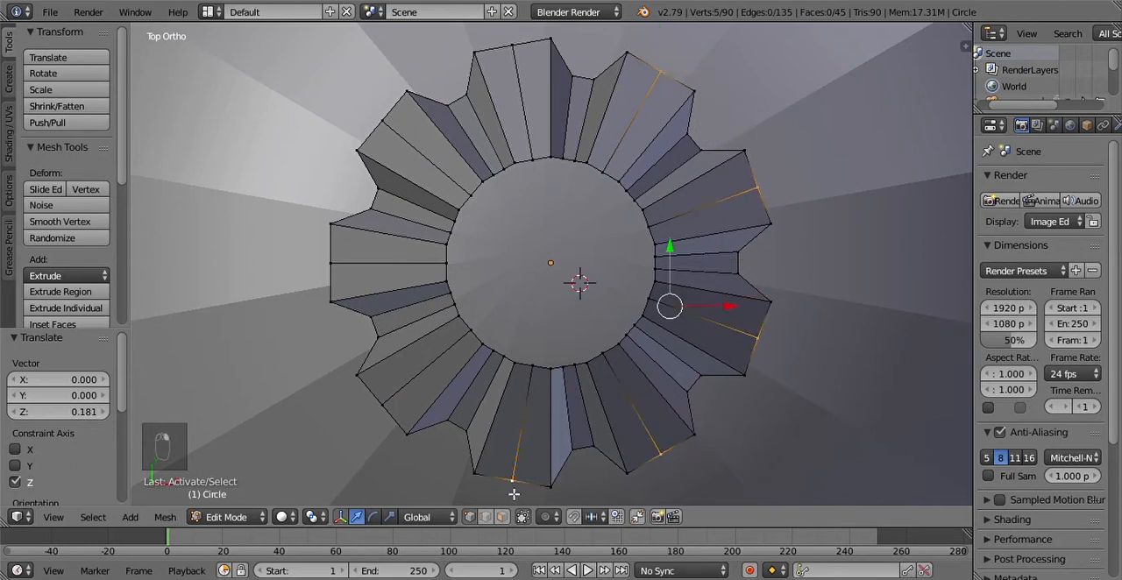
right_click(378, 400, "shift")
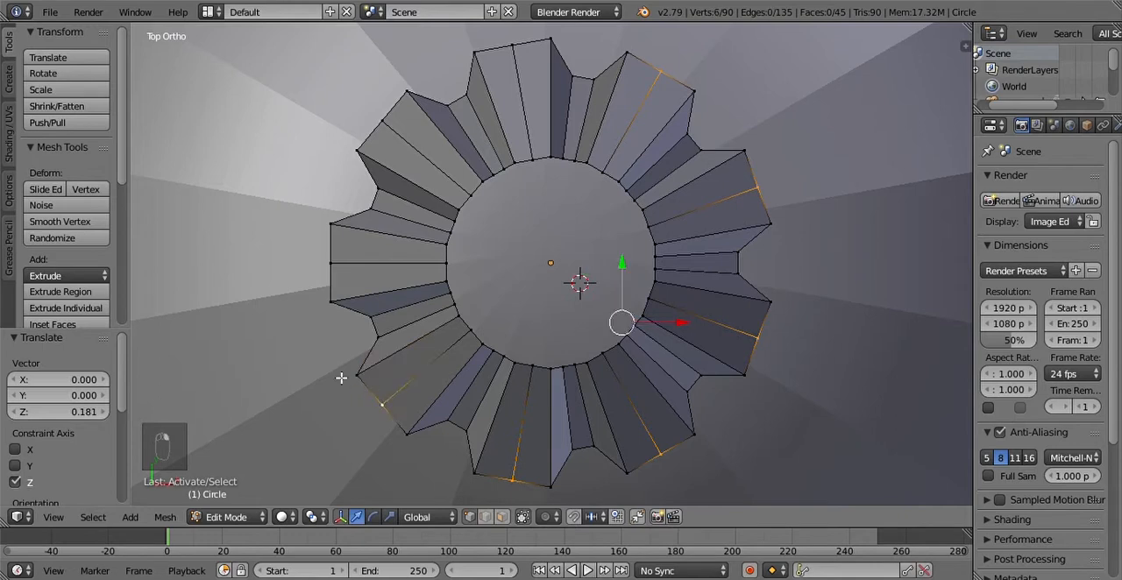
right_click(326, 263, "shift")
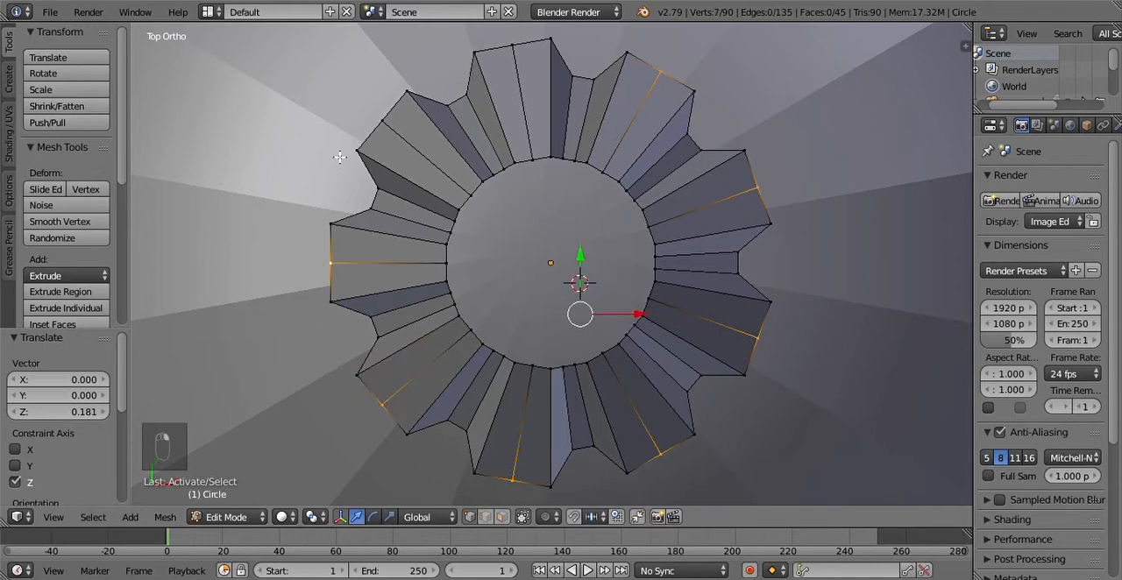
right_click(360, 116, "shift")
right_click(509, 49, "shift")
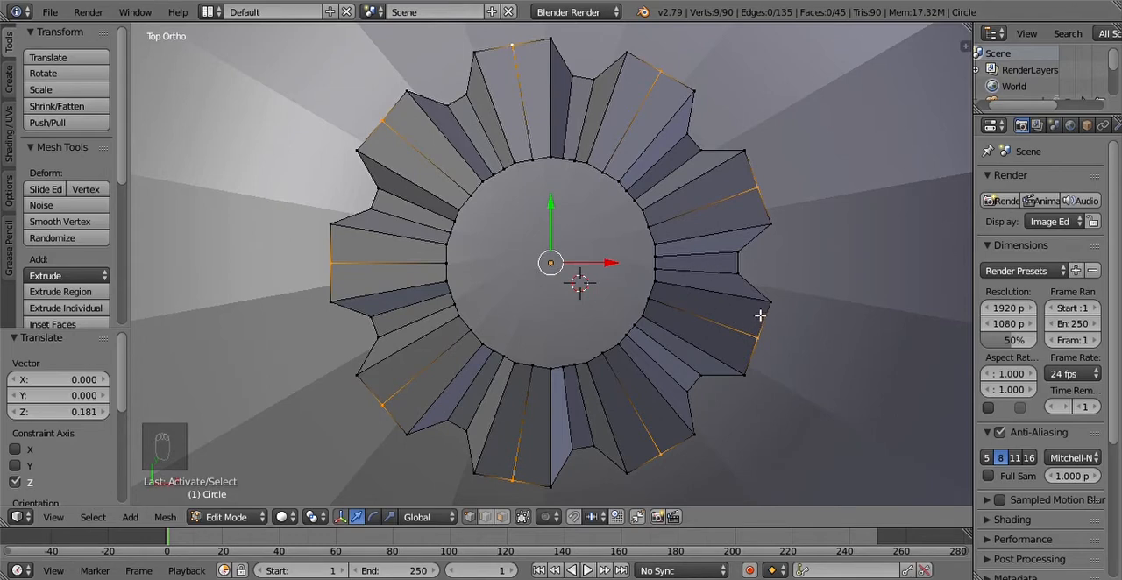
Step: Scale the nine selected middle rim vertices outward by about 1.093 and raise them about 0.125 along Z
key("s")
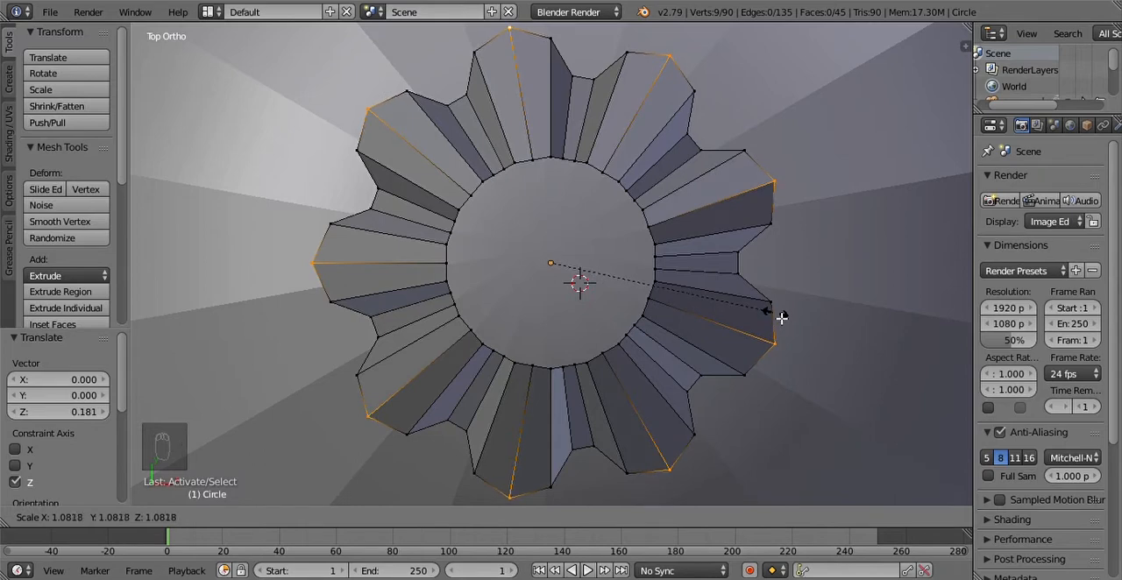
left_click(776, 321)
left_click(53, 517)
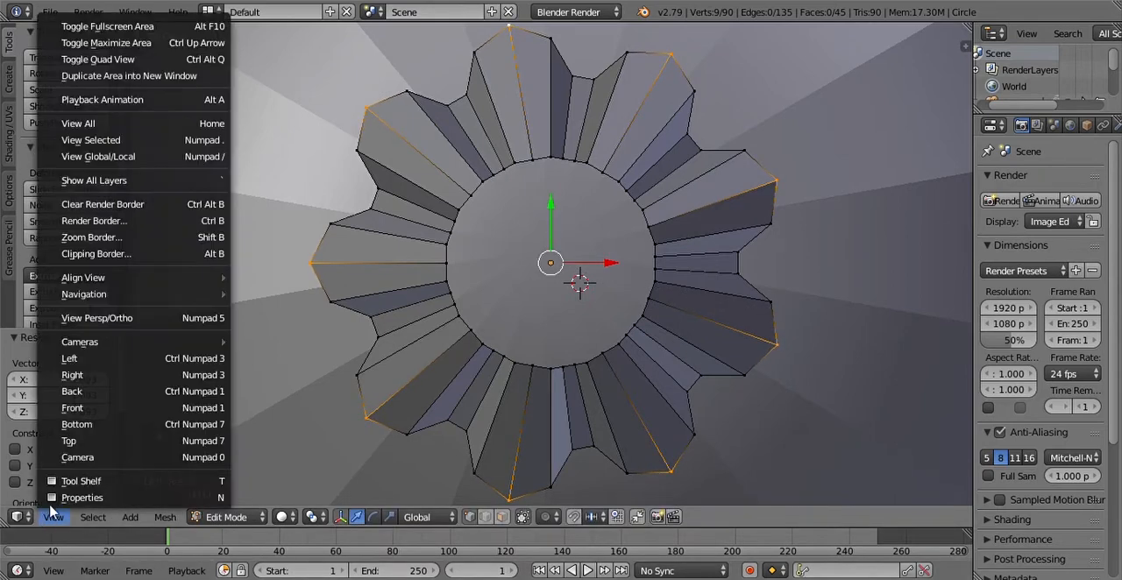
left_click(75, 375)
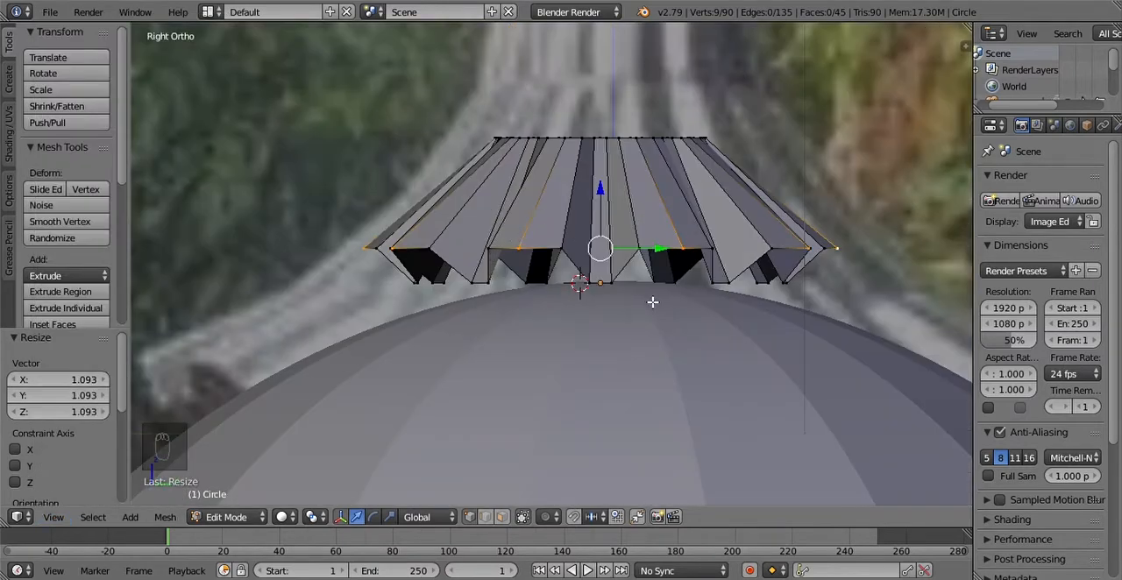
key("g")
key("z")
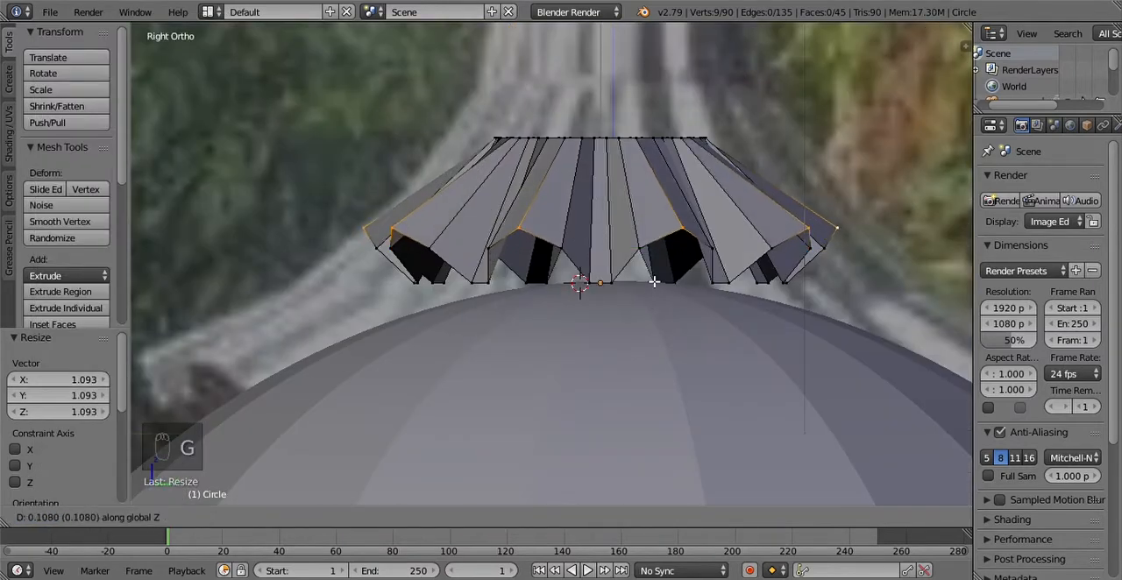
left_click(654, 281)
middle_click_drag(632, 140, 610, 164)
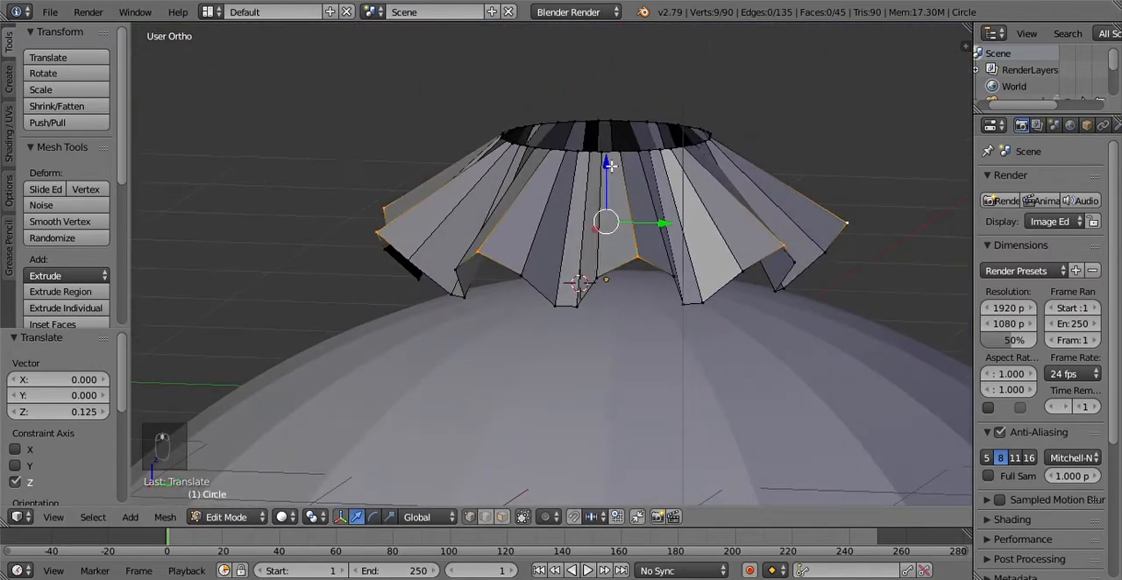
Step: Show the pleated piece against the reference photo in the right view with wireframe shading
left_click(226, 517)
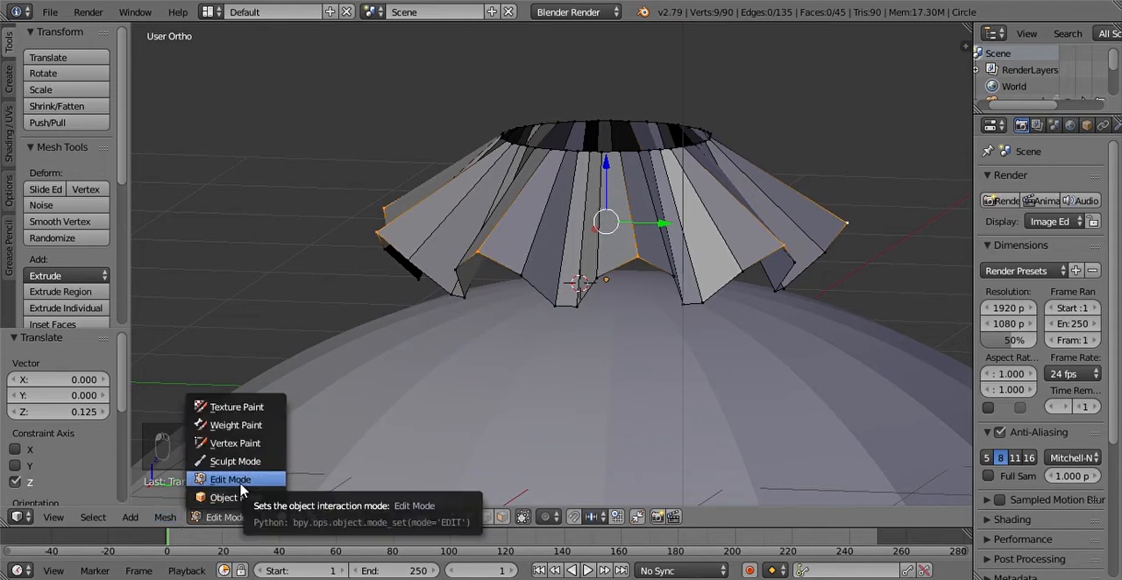
left_click(55, 516)
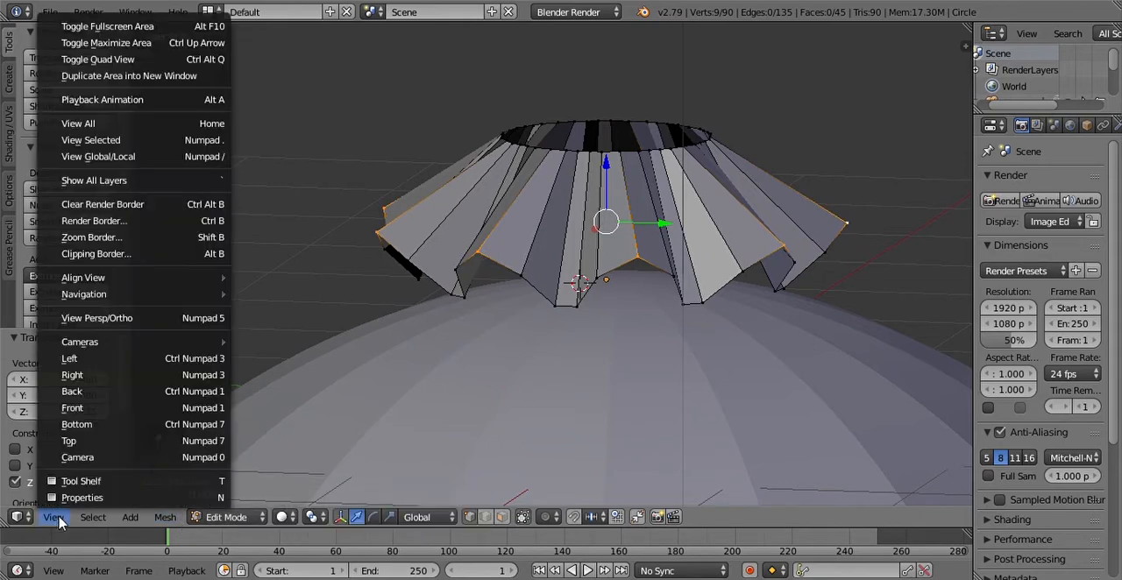
left_click(92, 368)
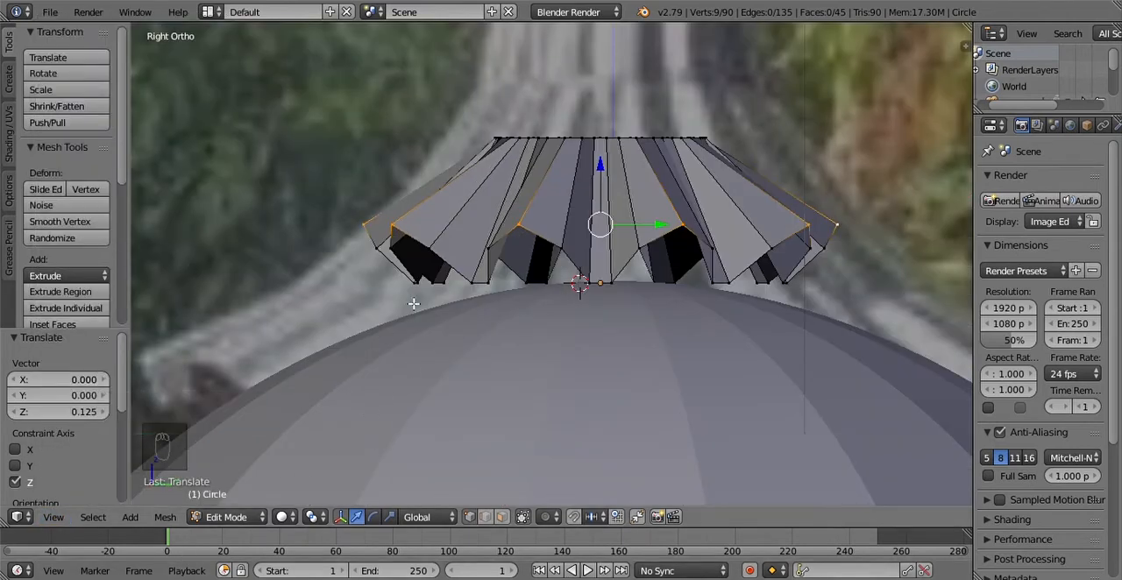
middle_click_drag(644, 314, 631, 373, "shift")
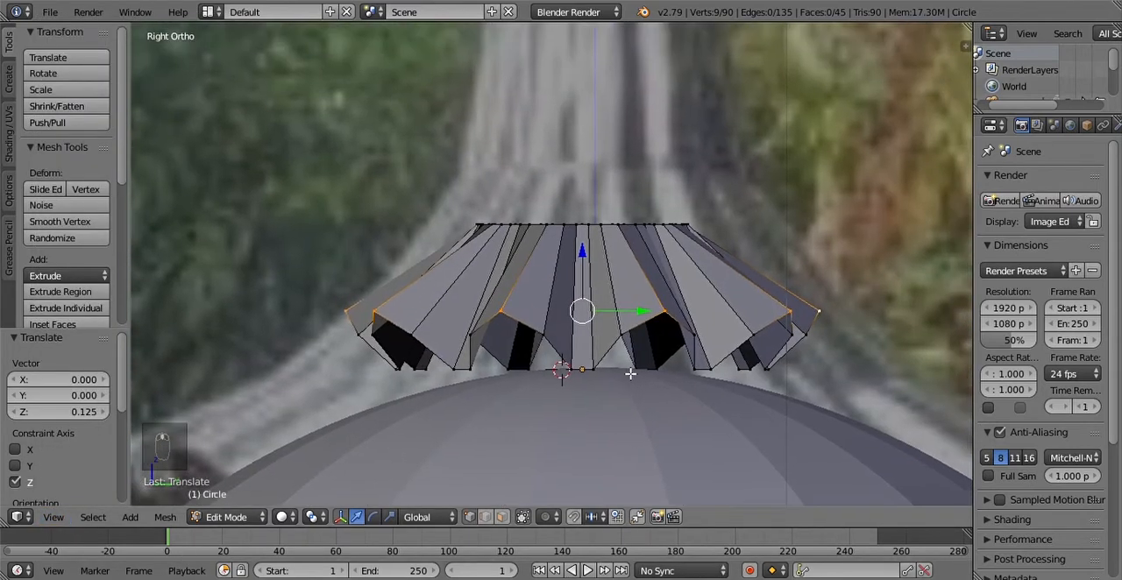
left_click(282, 516)
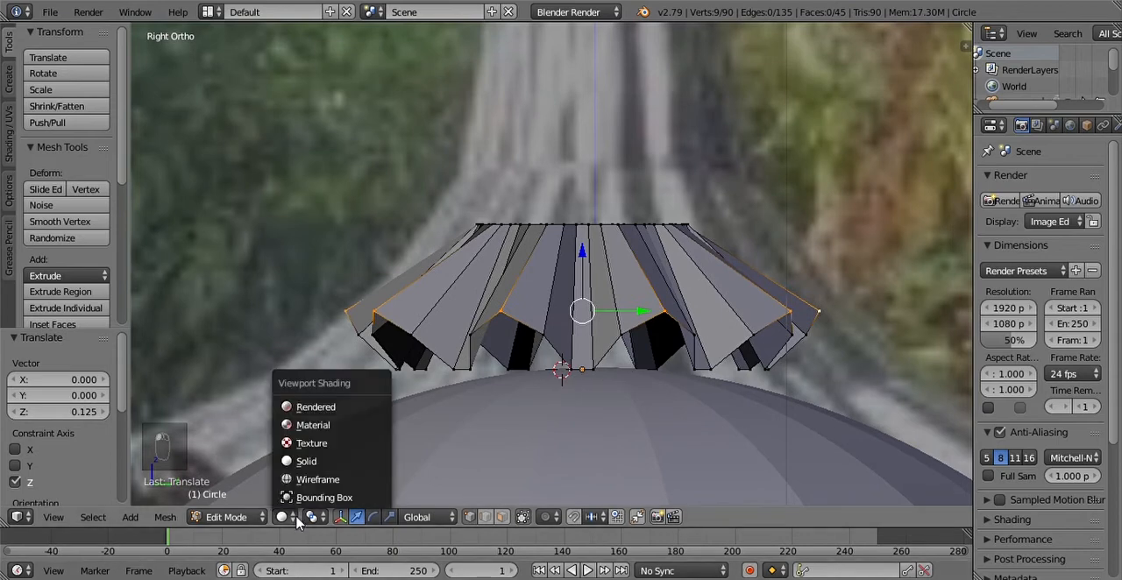
left_click(298, 481)
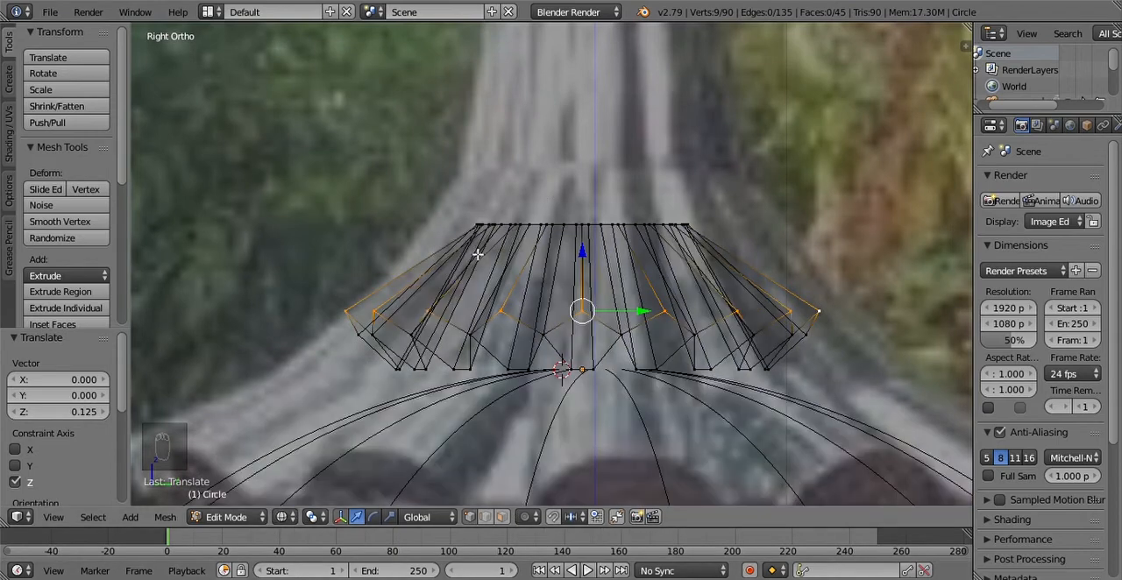
left_click(283, 518)
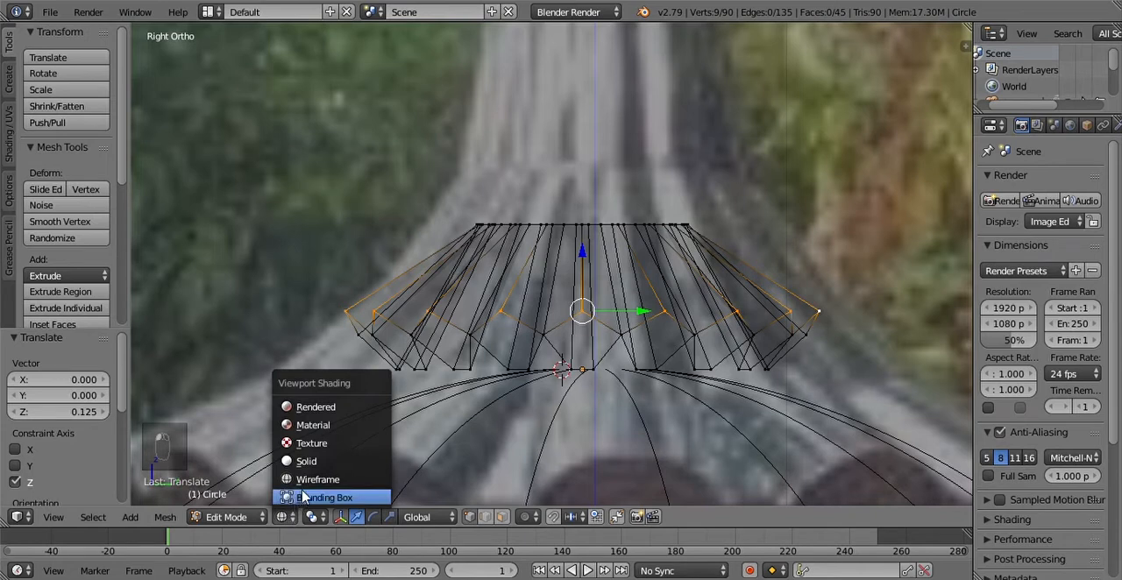
left_click(313, 480)
Step: Box-select the entire upper ring of the pleated piece and delete its vertices, keeping only the zigzag lower rim
right_click(514, 227)
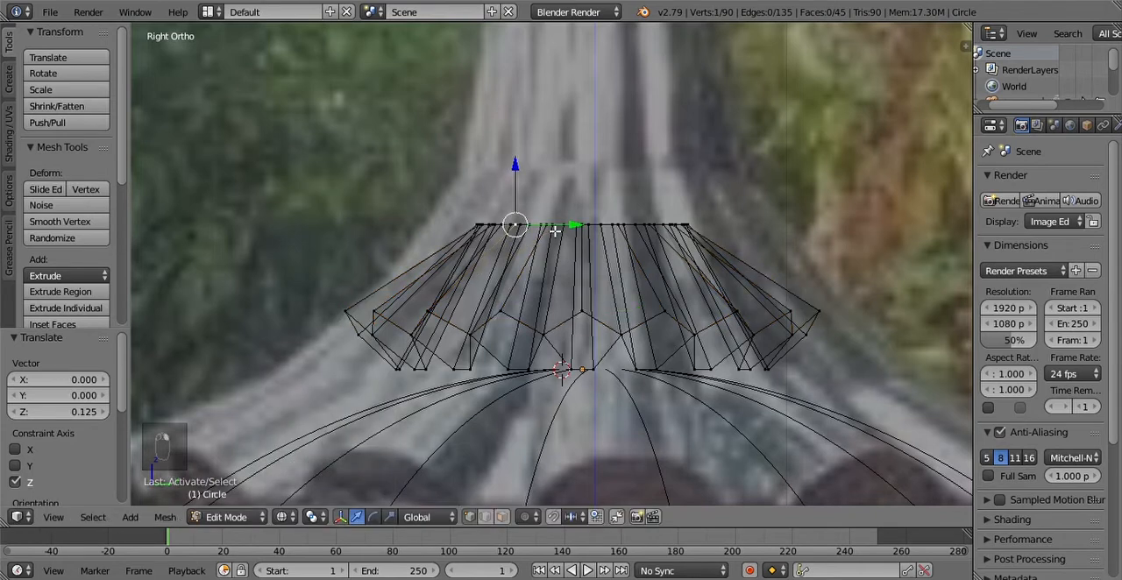
right_click(565, 229)
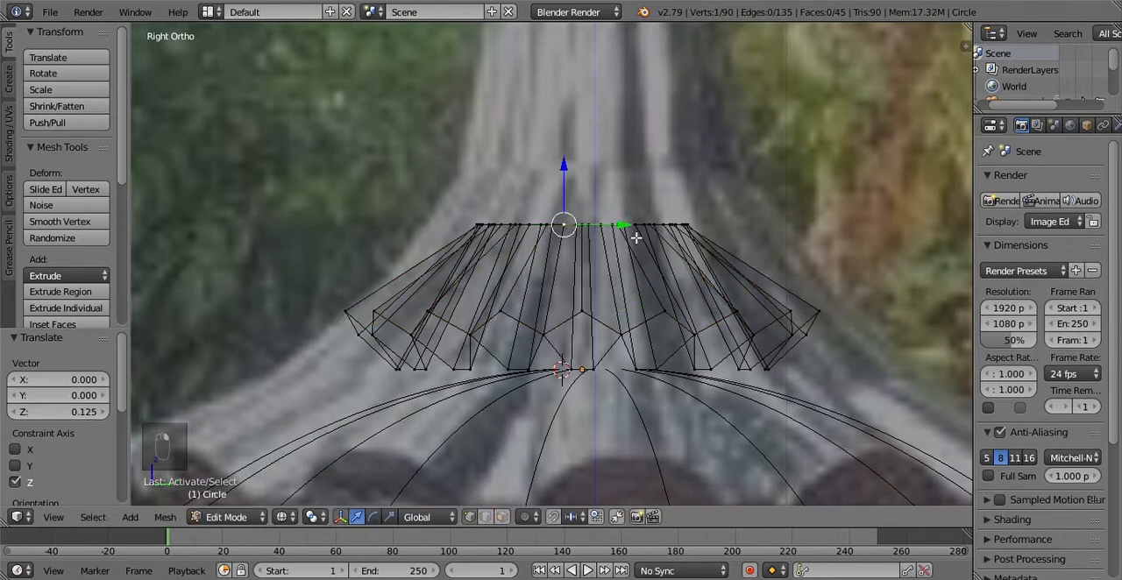
key("b")
left_click_drag(427, 204, 771, 257)
key("x")
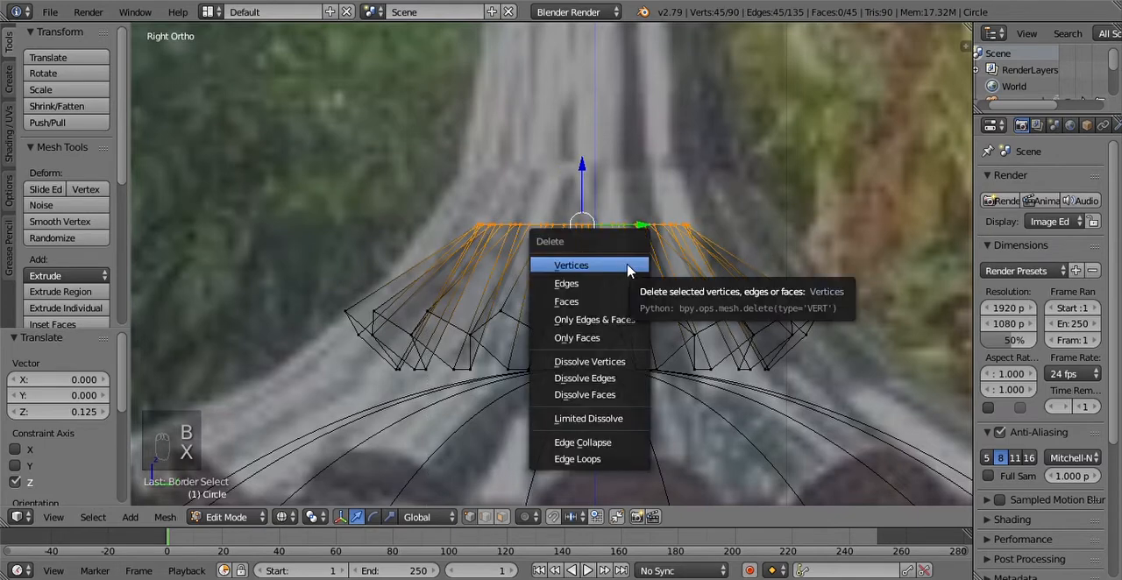
left_click(627, 267)
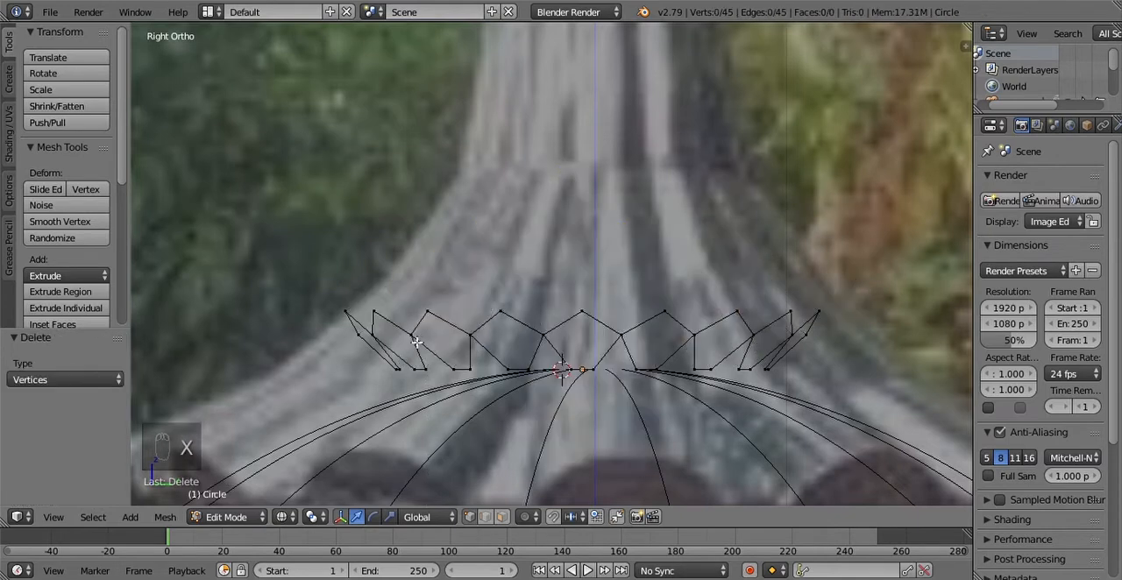
Step: Select the whole zigzag rim loop and return the viewport to solid shading
right_click(500, 313)
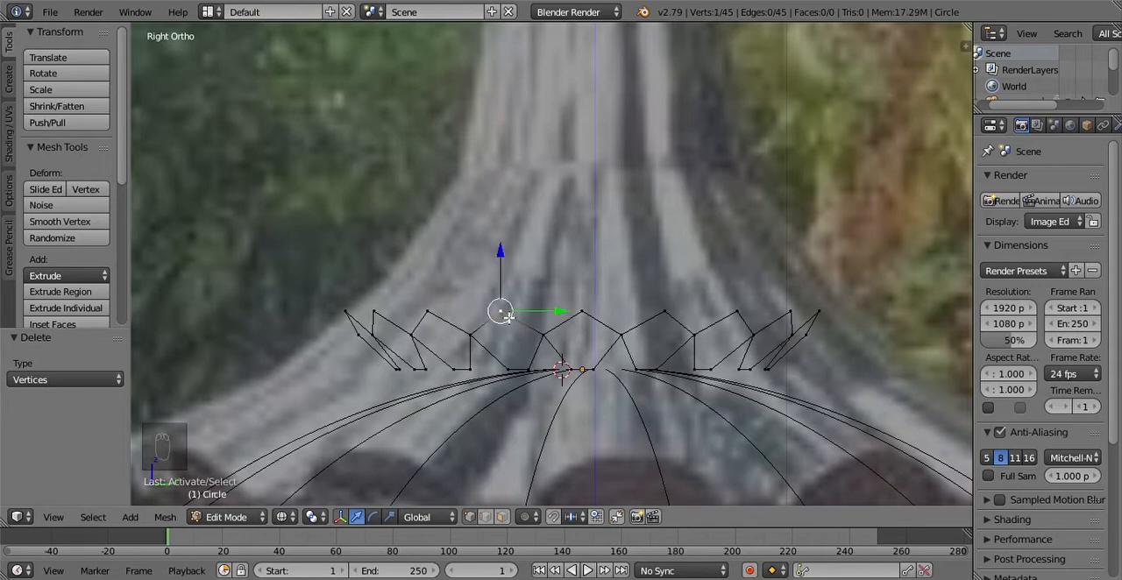
right_click(508, 318, "alt")
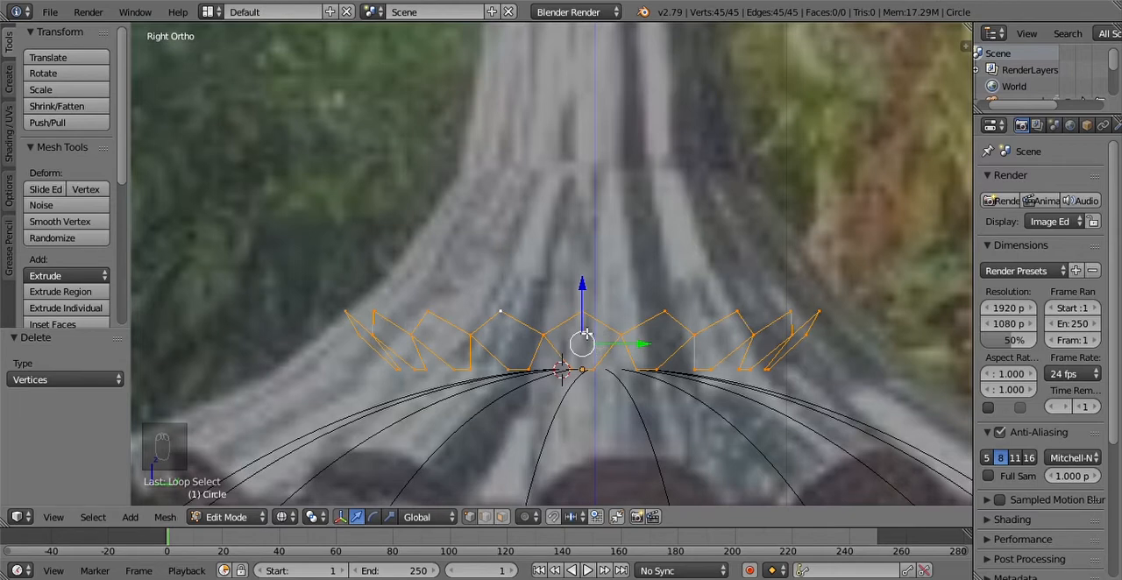
left_click(312, 517)
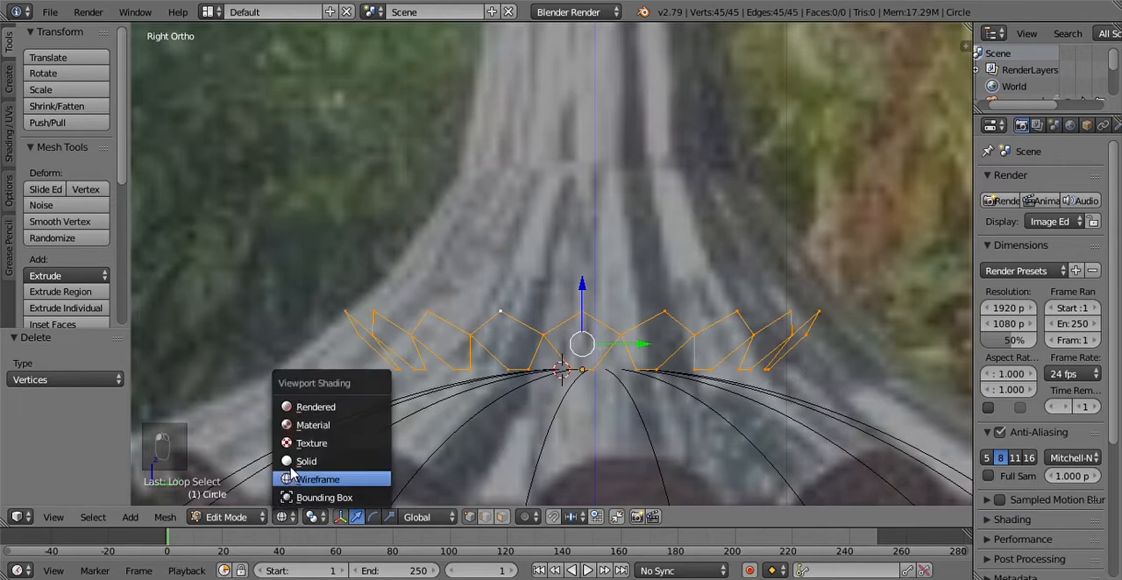
left_click(320, 460)
Step: Extrude the zigzag rim upward and scale the new edge loop inward to about 0.533
middle_click_drag(622, 312, 634, 342)
key("e")
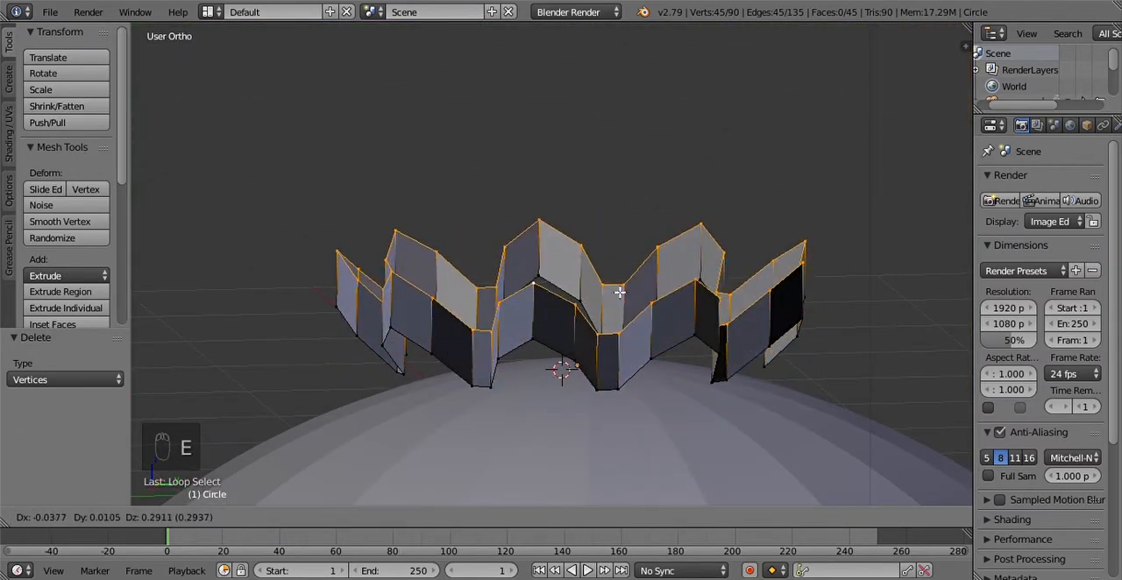
left_click(631, 201)
mouse_move(663, 248)
middle_mouse_down()
mouse_move(659, 298)
mouse_move(691, 303)
mouse_move(689, 245)
mouse_move(654, 253)
middle_mouse_up()
key("s")
left_click(650, 276)
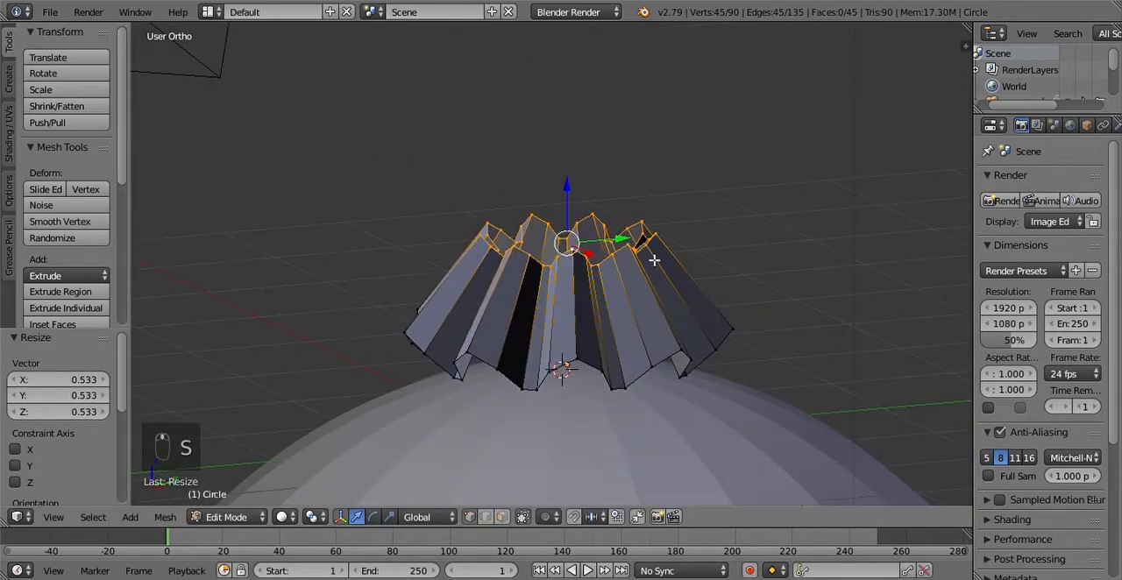
Step: In the right view, lower the extruded upper edge loop about 0.355 along Z
left_click(230, 517)
left_click(54, 517)
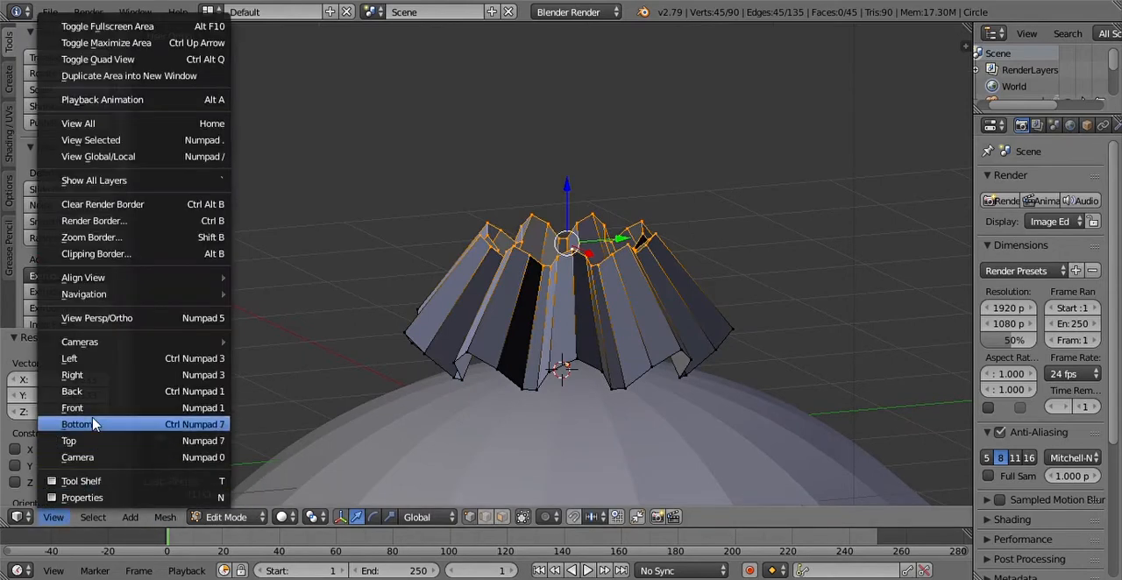
left_click(72, 374)
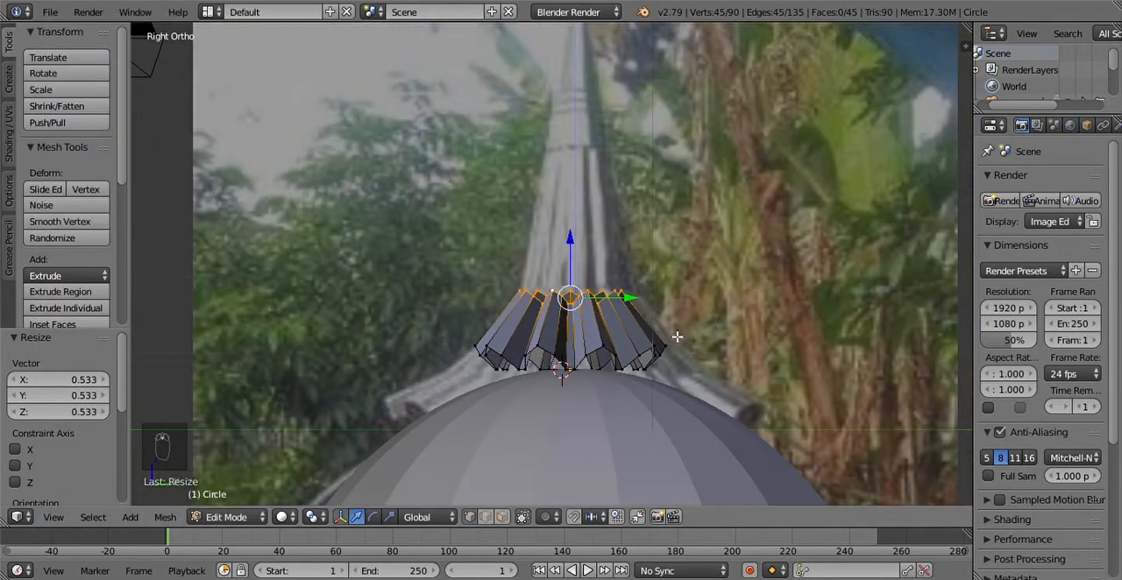
key("g")
key("z")
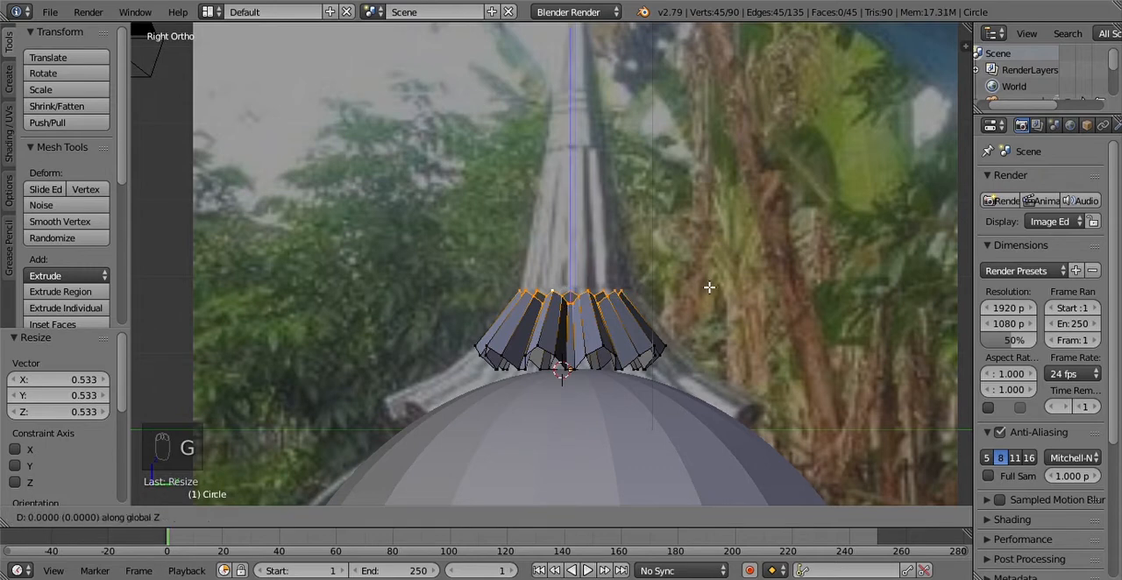
left_click(709, 312)
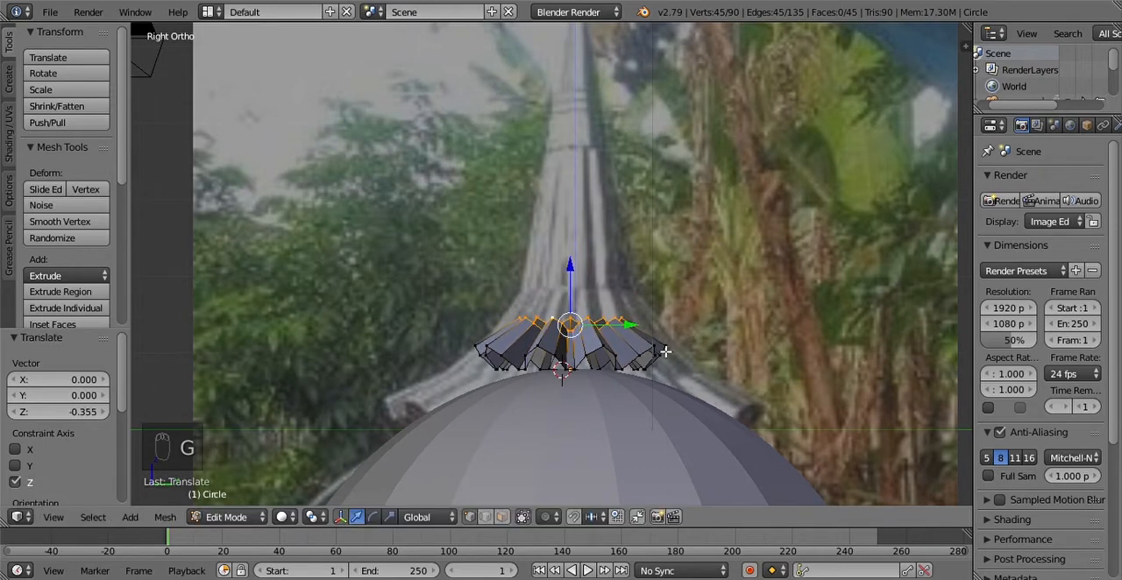
scroll(662, 378, "up", 3)
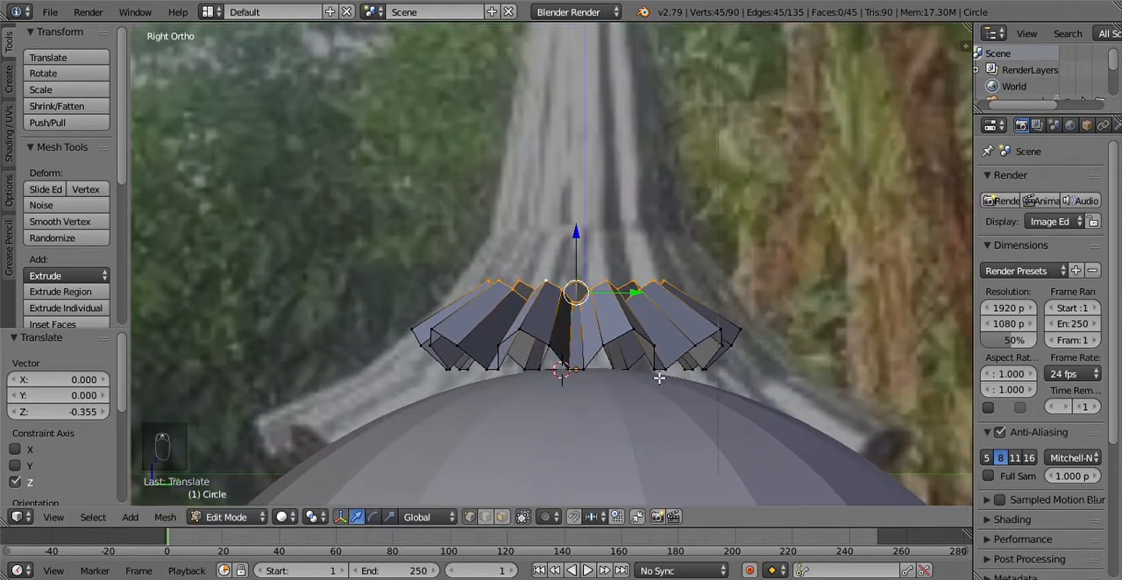
Step: In Object Mode, scale the whole pleated piece up by about 1.314 and compare it with the reference photo
key("Tab")
scroll(652, 403, "down", 5)
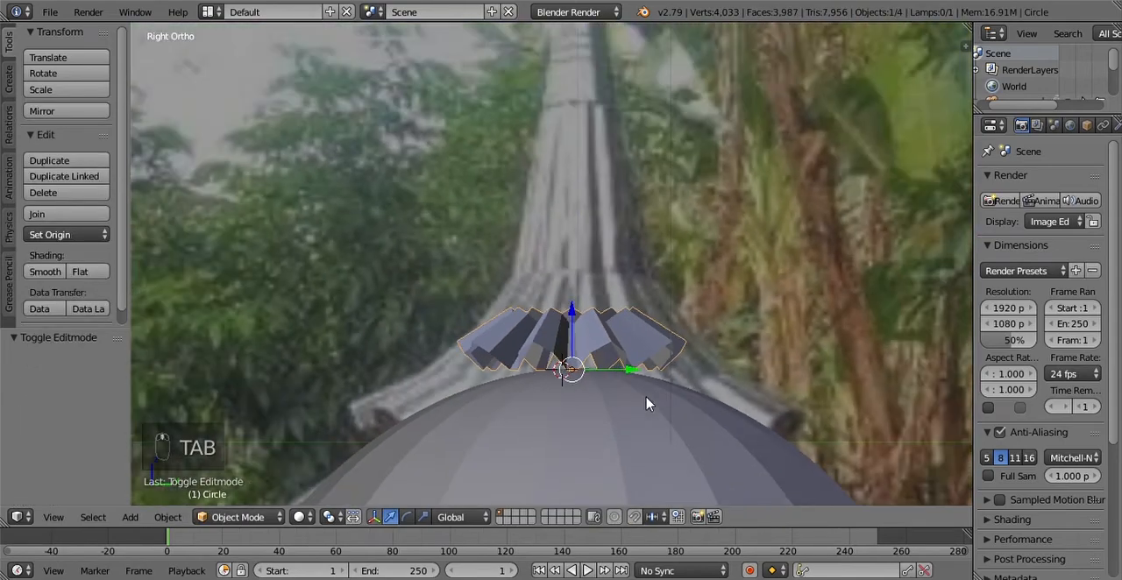
scroll(649, 403, "up", 6)
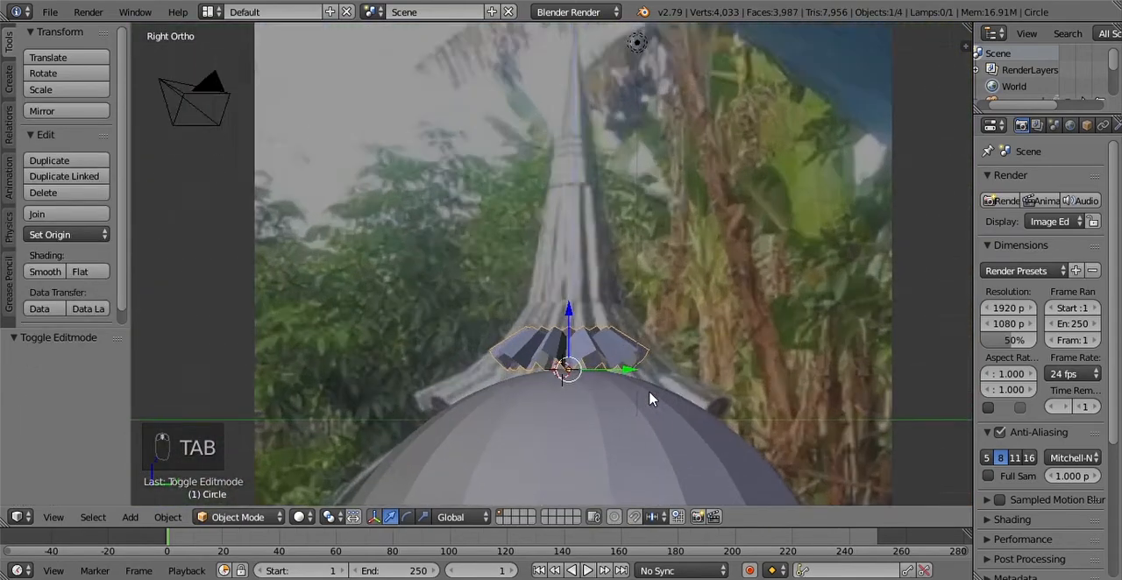
key("s")
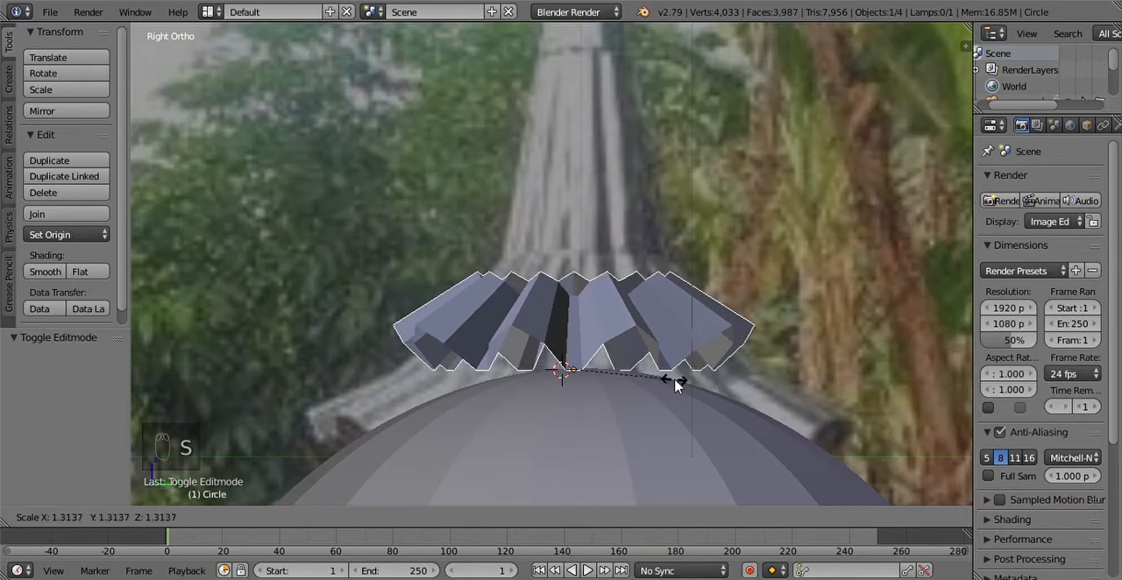
left_click(675, 386)
scroll(675, 390, "down", 3)
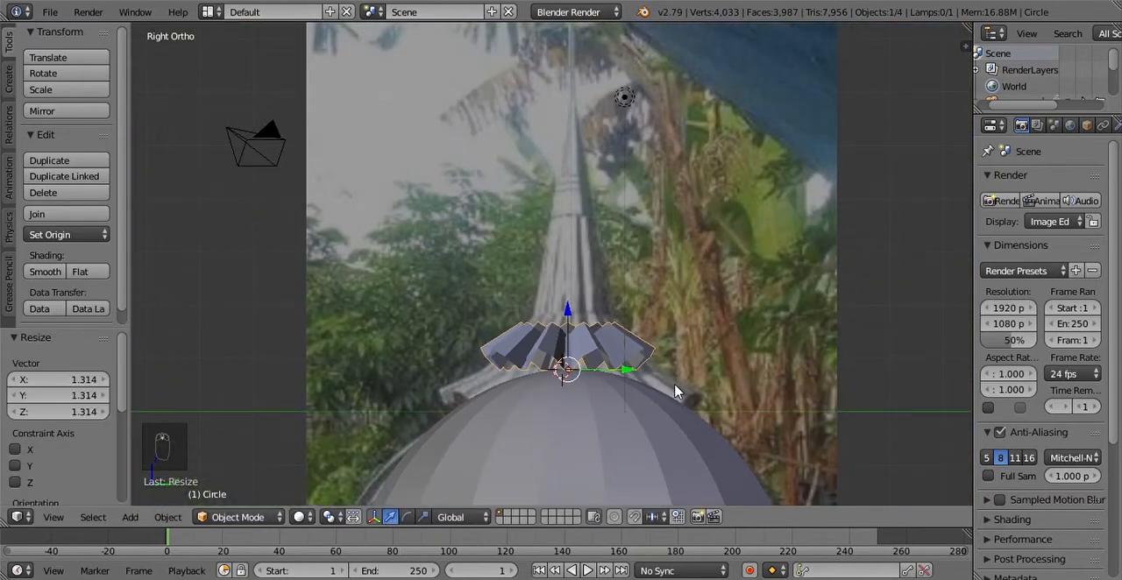
scroll(671, 389, "down", 7)
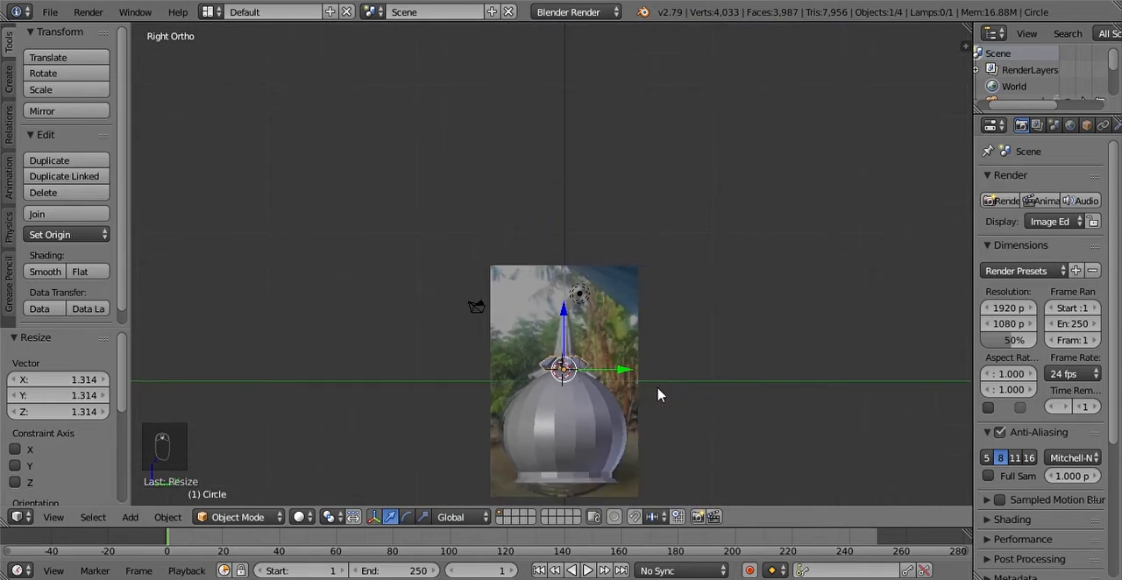
Step: Scale the whole pleated piece up by about 1.203 against the reference photo, and enter Edit Mode on it
scroll(659, 395, "up", 7)
key("s")
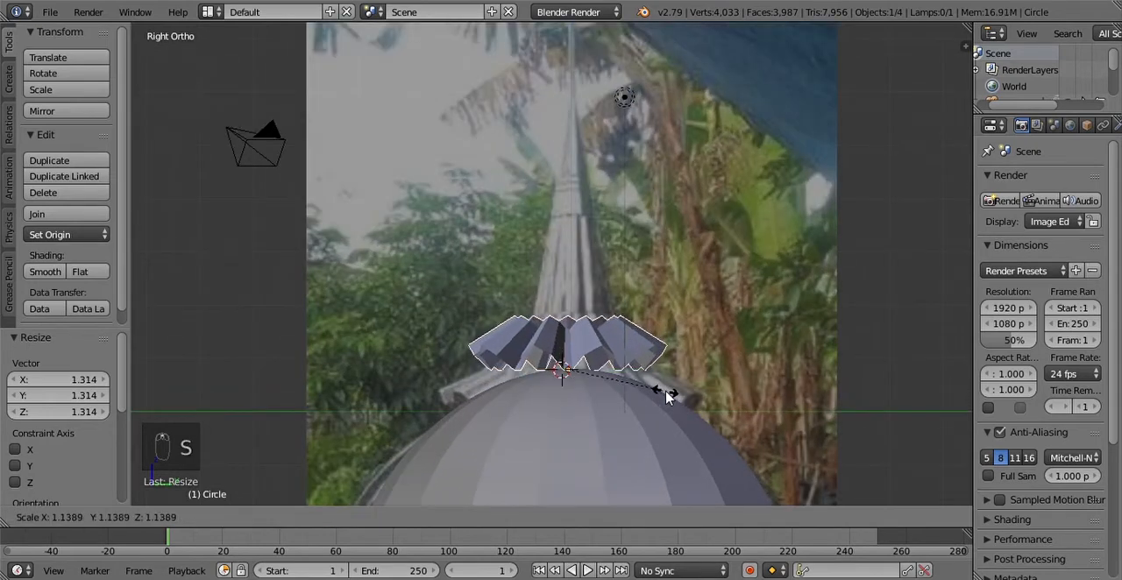
left_click(671, 392)
scroll(671, 399, "down", 6)
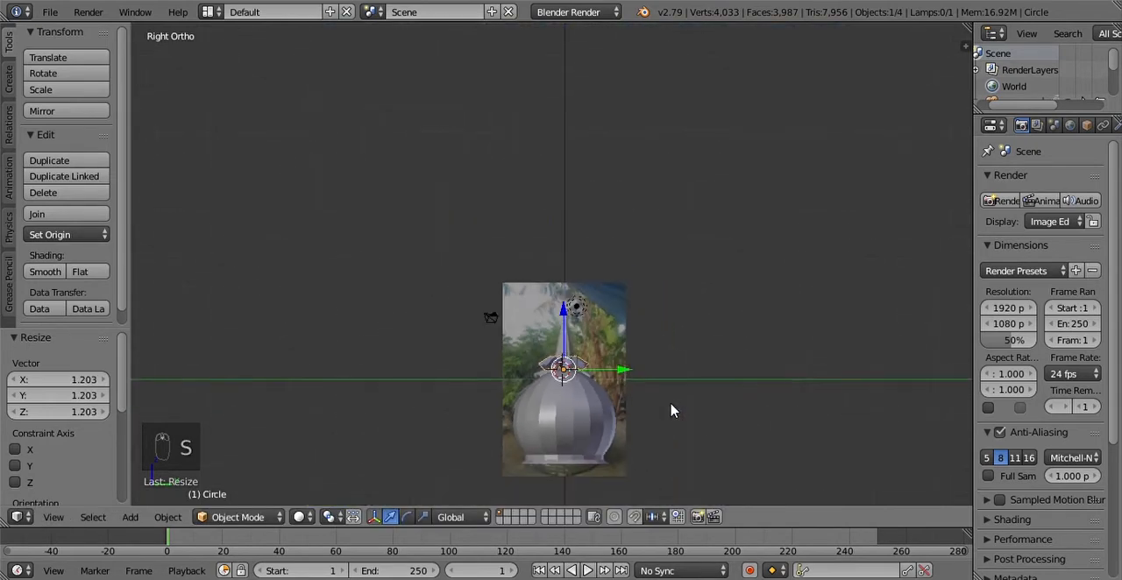
scroll(645, 412, "up", 8)
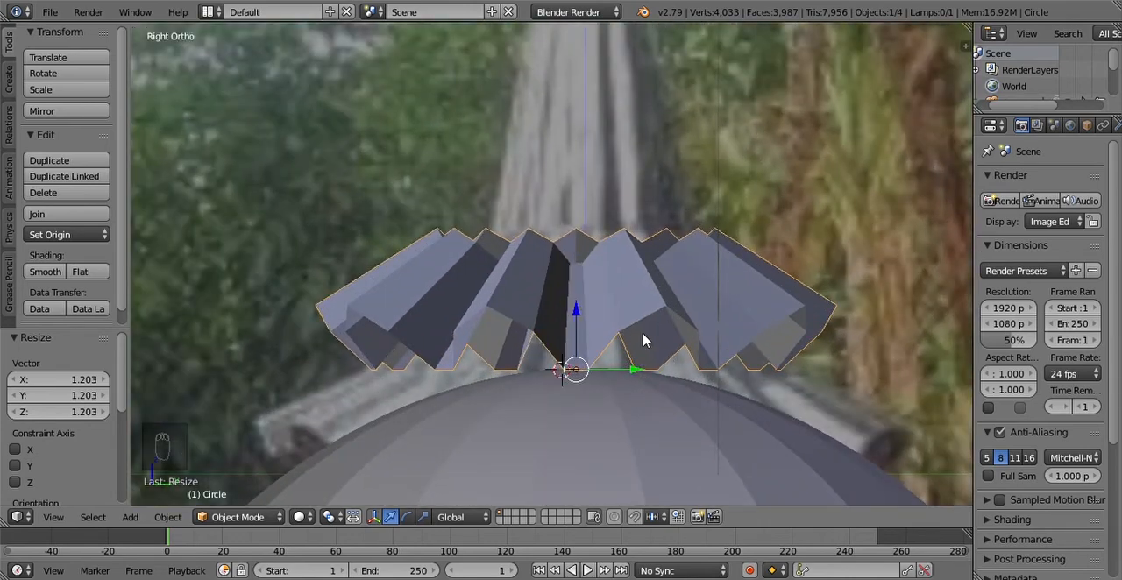
key("Tab")
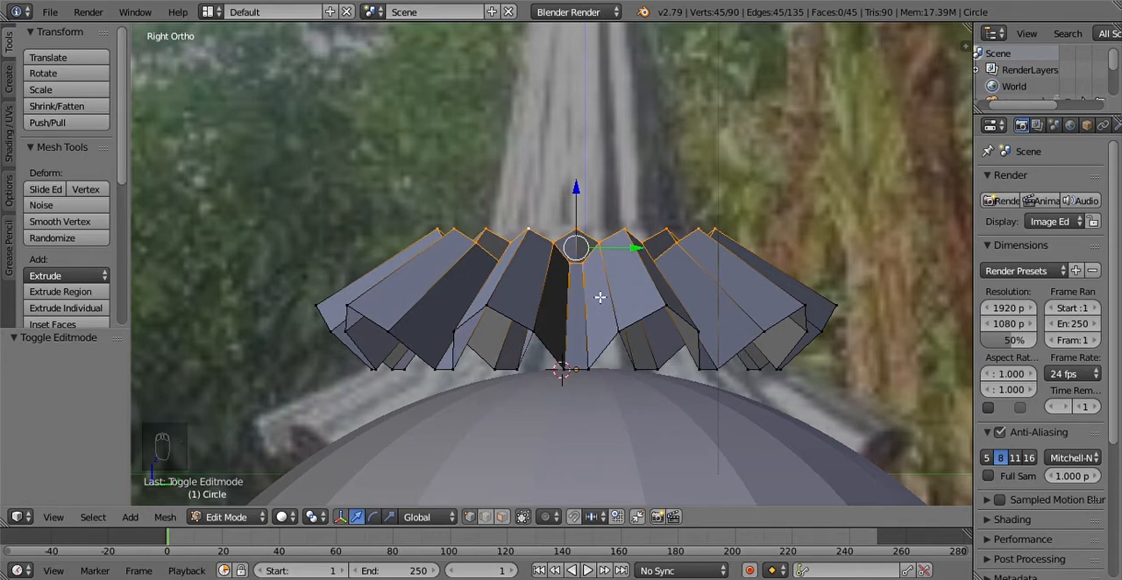
Step: Try extruding the pleated piece's upper zigzag edge loop about 0.709 straight up along Z
key("e")
key("z")
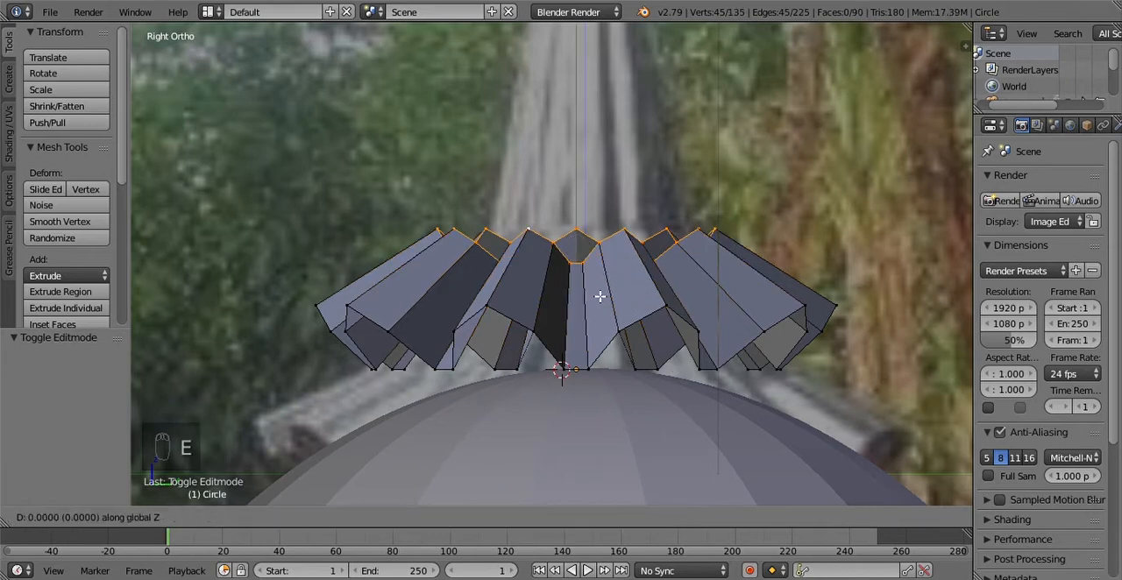
left_click(625, 203)
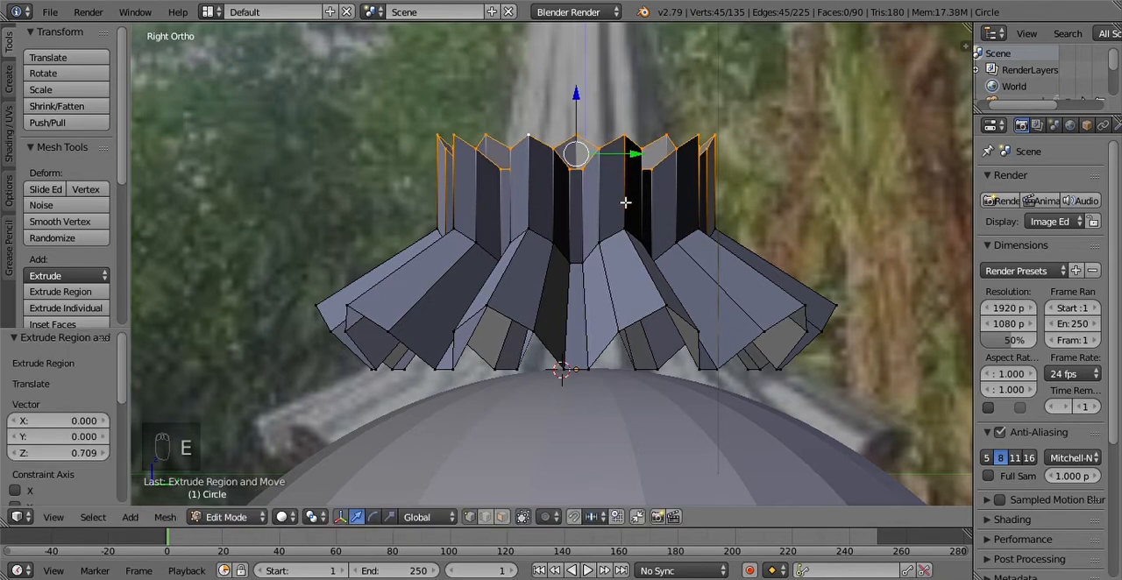
key("ctrl+z")
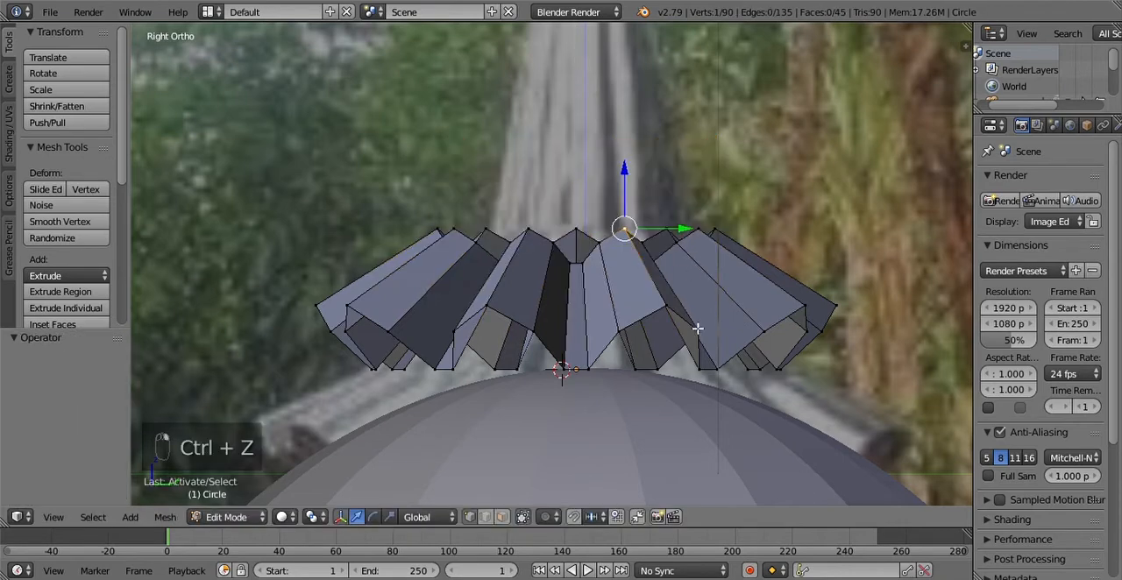
Step: Reselect the entire upper zigzag edge loop of the pleated piece
right_click(631, 234, "alt")
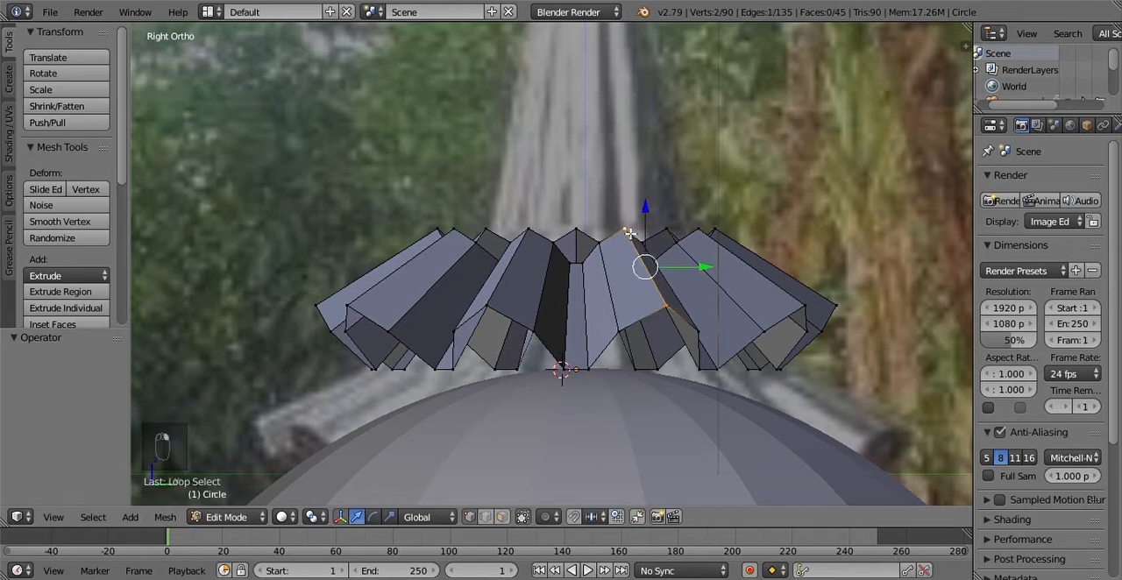
right_click(592, 263, "alt")
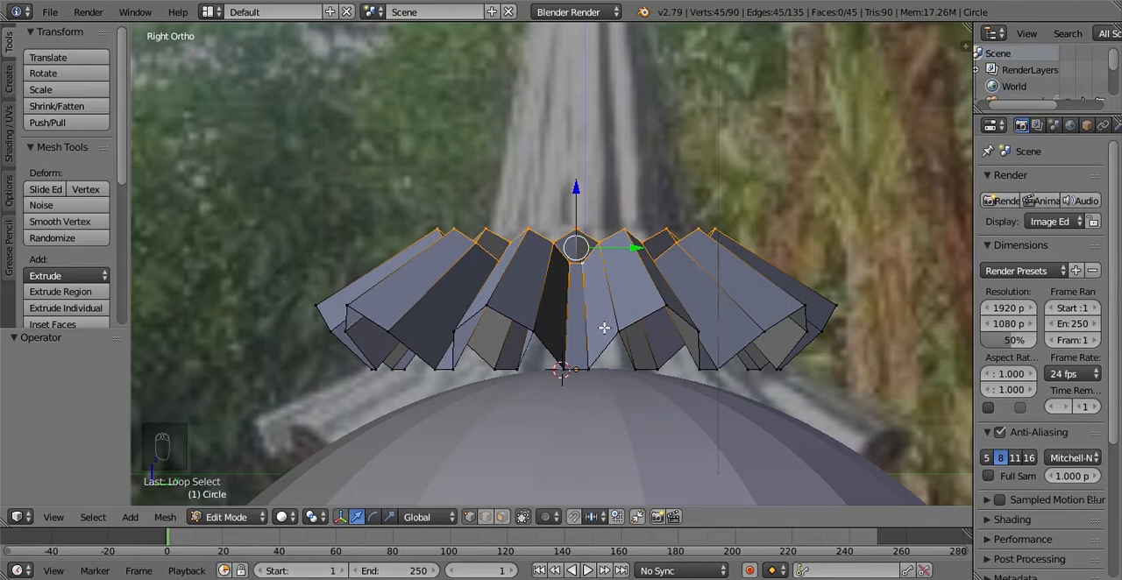
Step: Extrude the upper zigzag edge loop about 0.877 straight up along Z and scale the new loop to about 0.537
key("e")
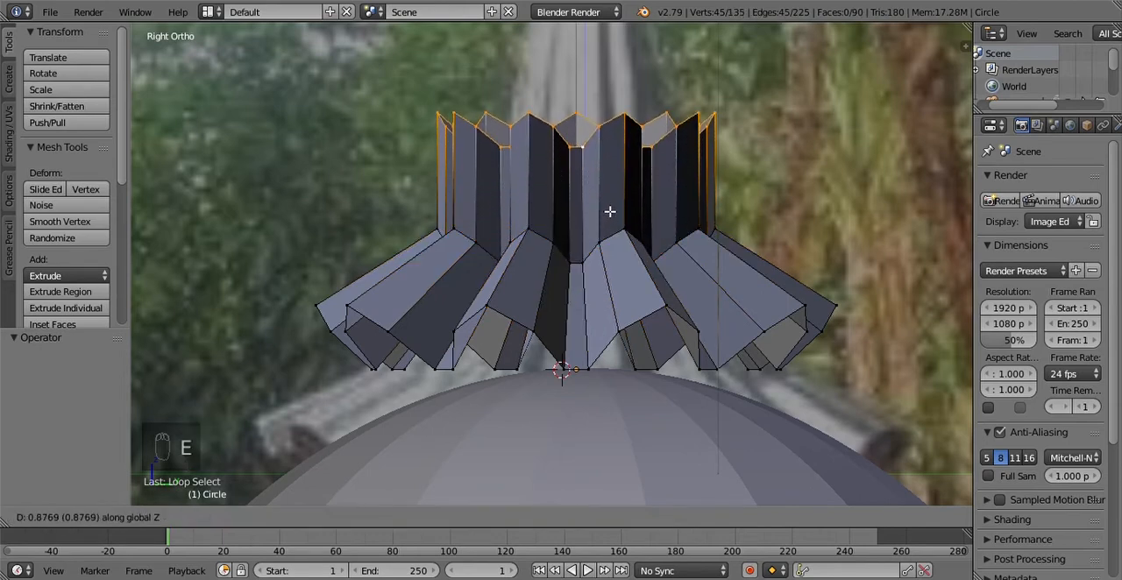
left_click(609, 211)
scroll(620, 236, "down", 5)
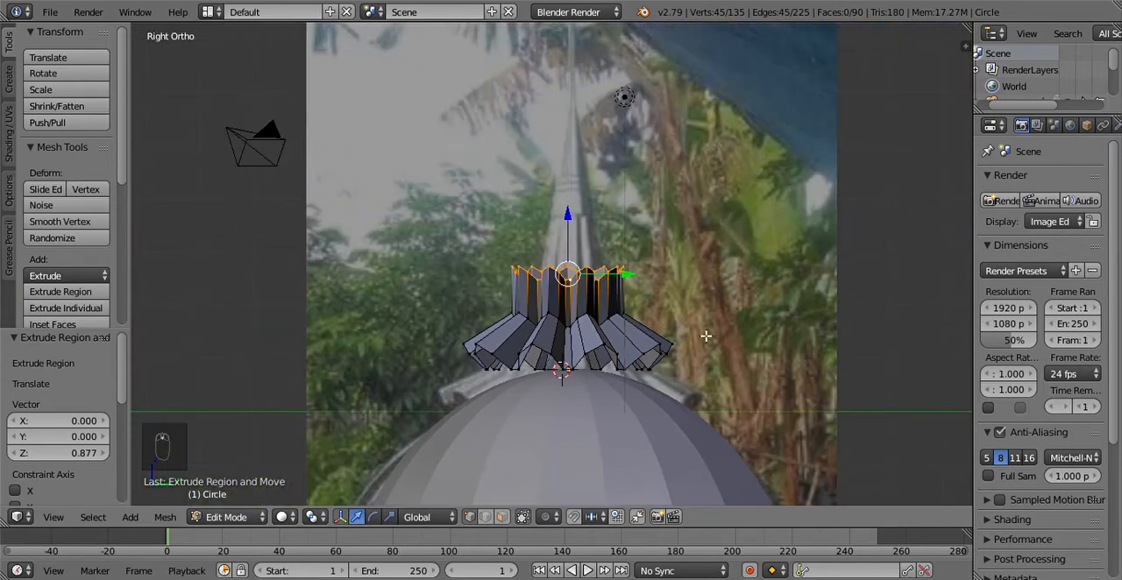
key("s")
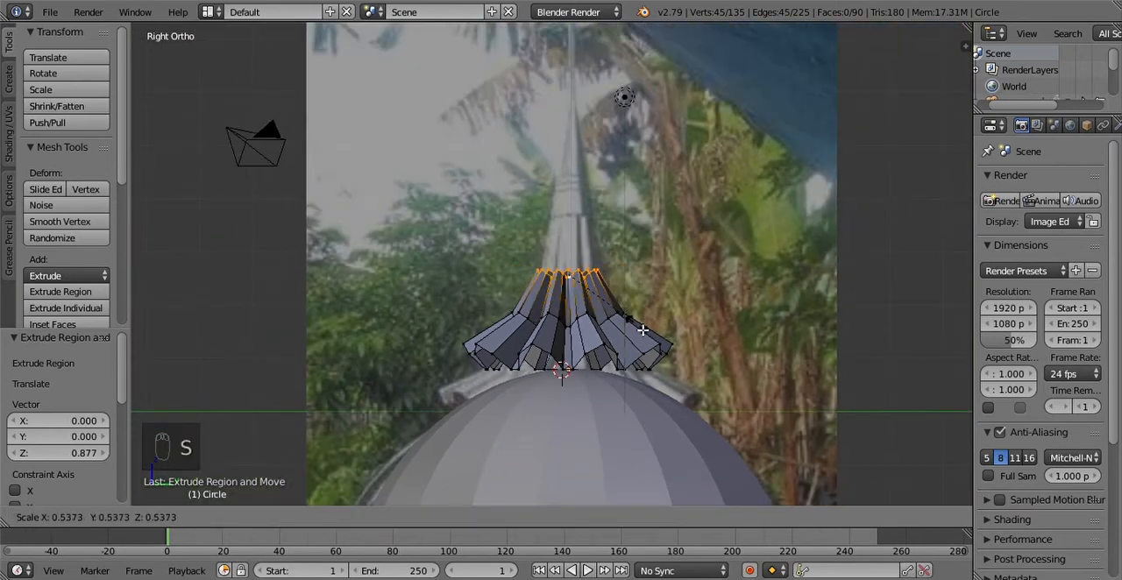
left_click(642, 329)
Step: Extrude the narrowed top loop about 1.068 further up along Z and scale it in to about 0.592
key("e")
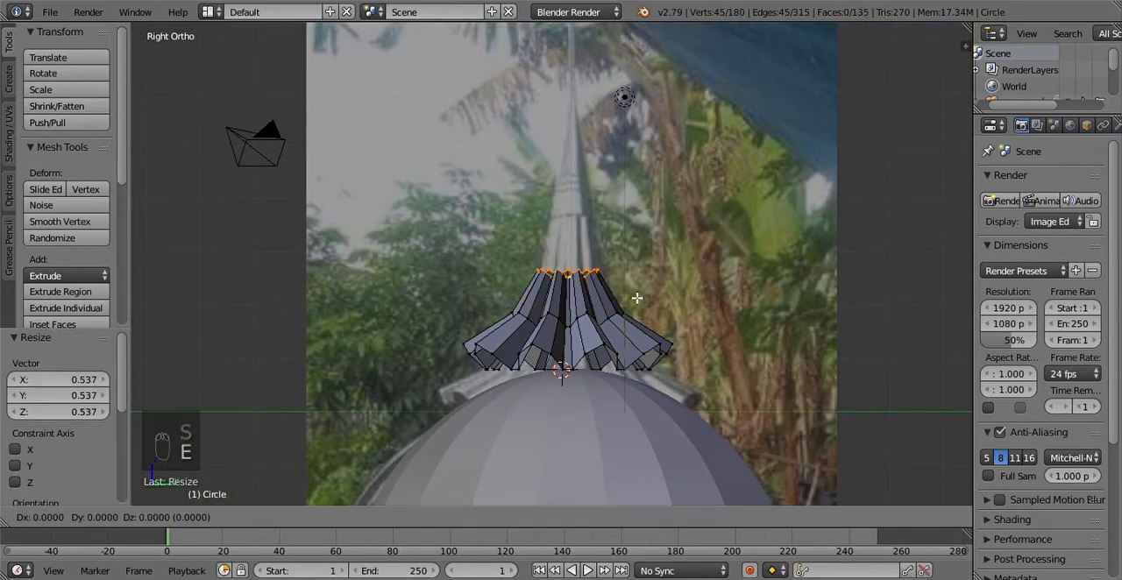
left_click(640, 241)
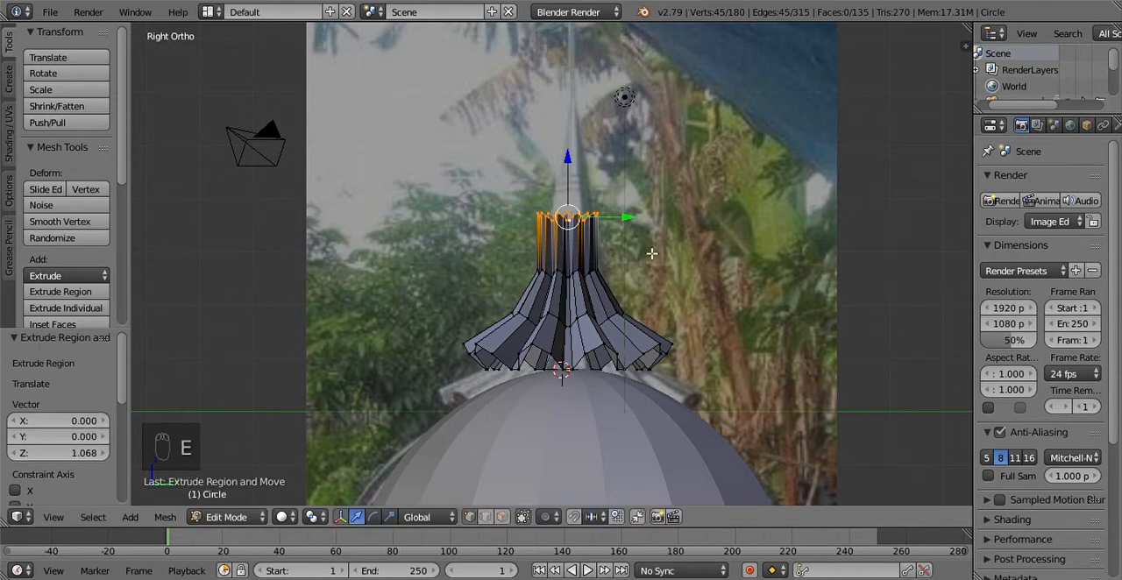
key("s")
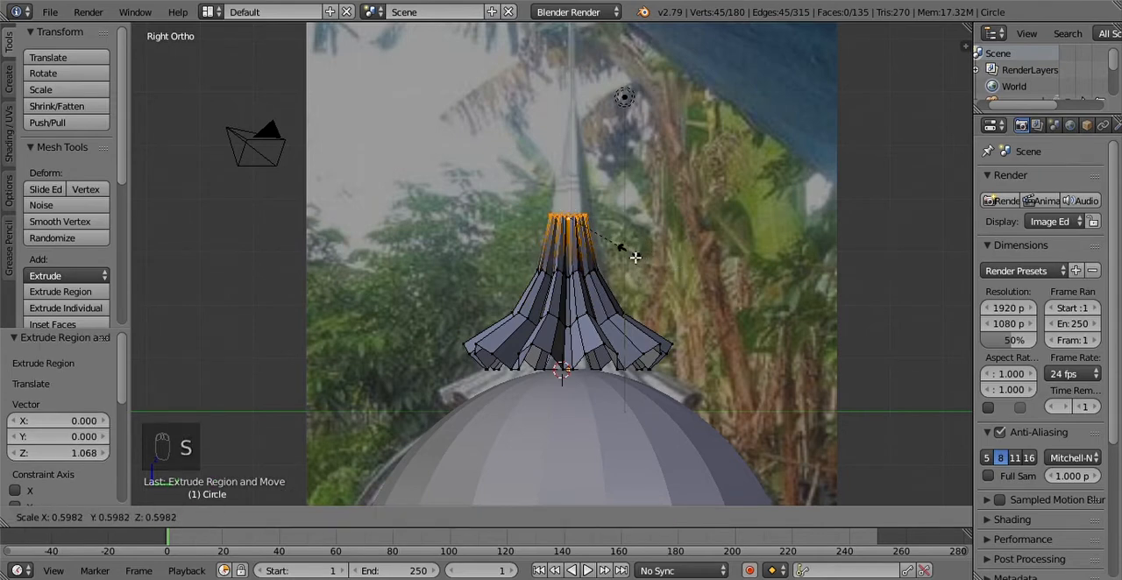
left_click(634, 255)
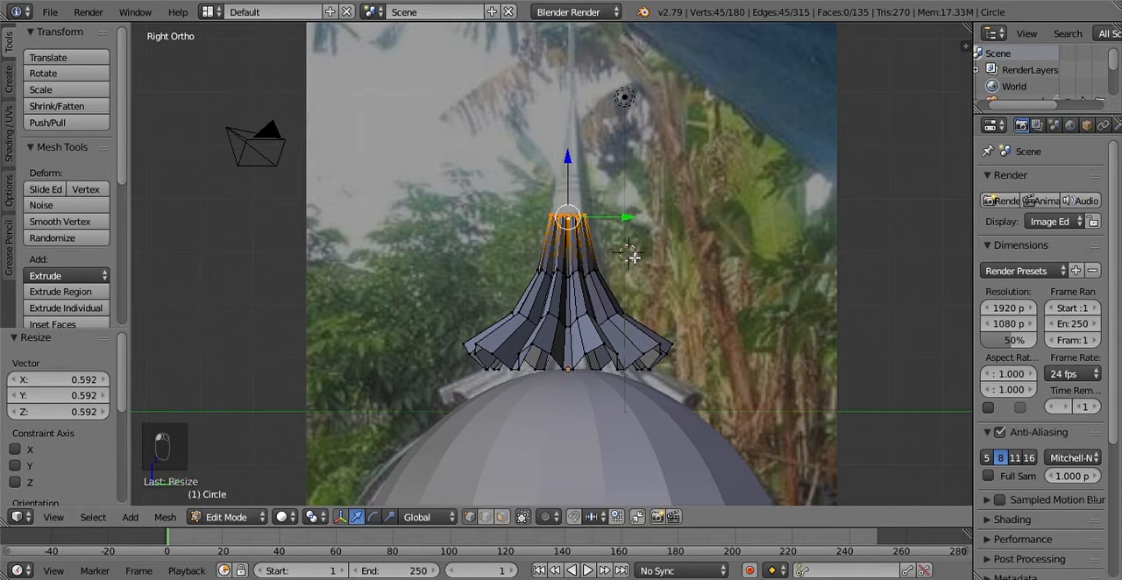
Step: Extrude the spire's top loop another 2.228 or so up along Z and taper it to about 0.452
middle_click_drag(657, 255, 671, 342, "shift")
key("e")
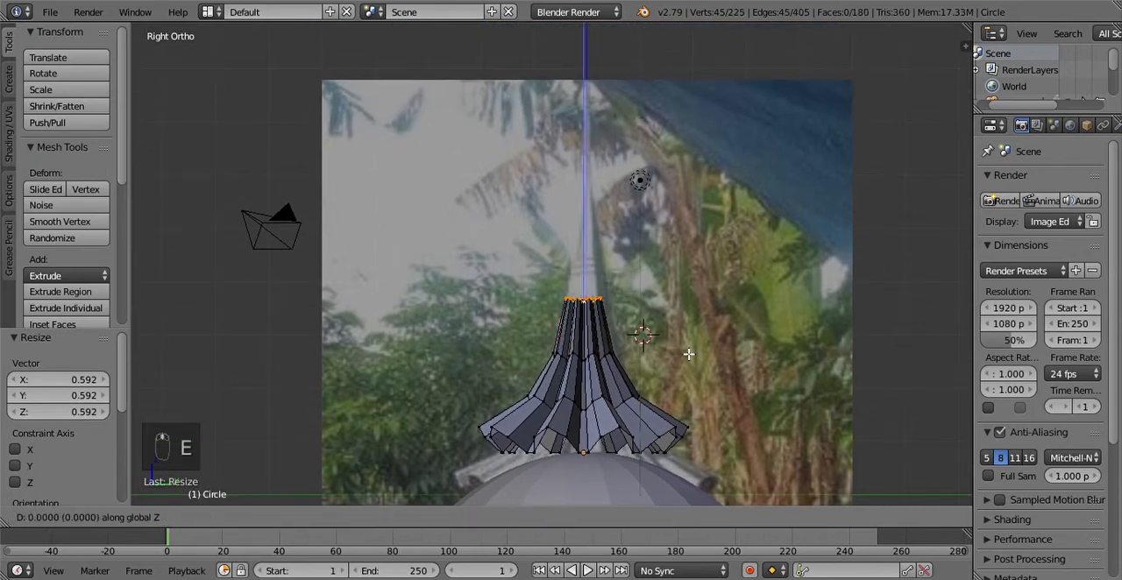
left_click(694, 240)
key("s")
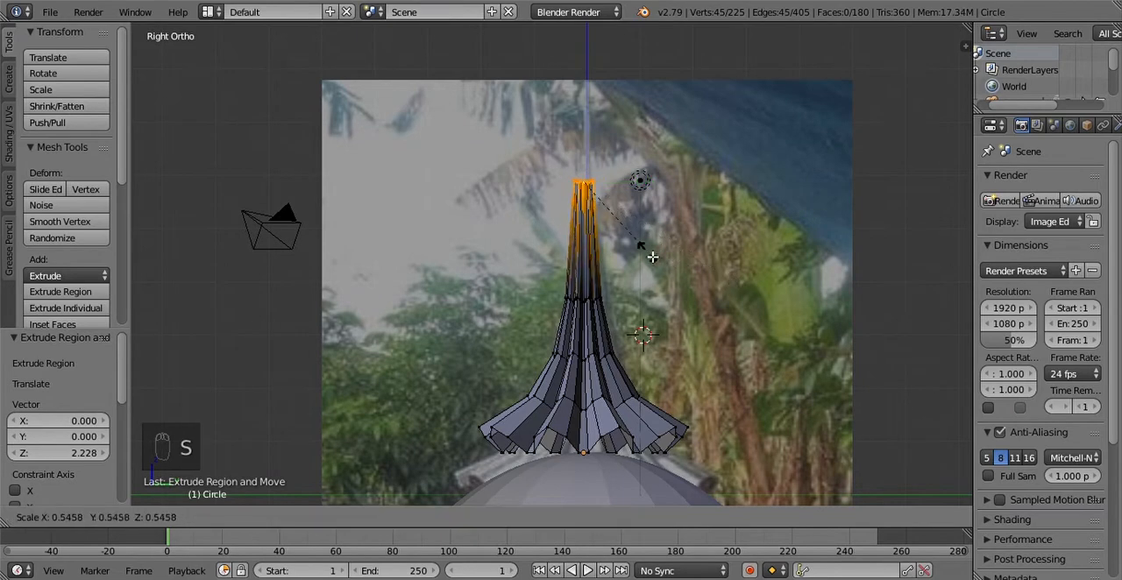
left_click(637, 250)
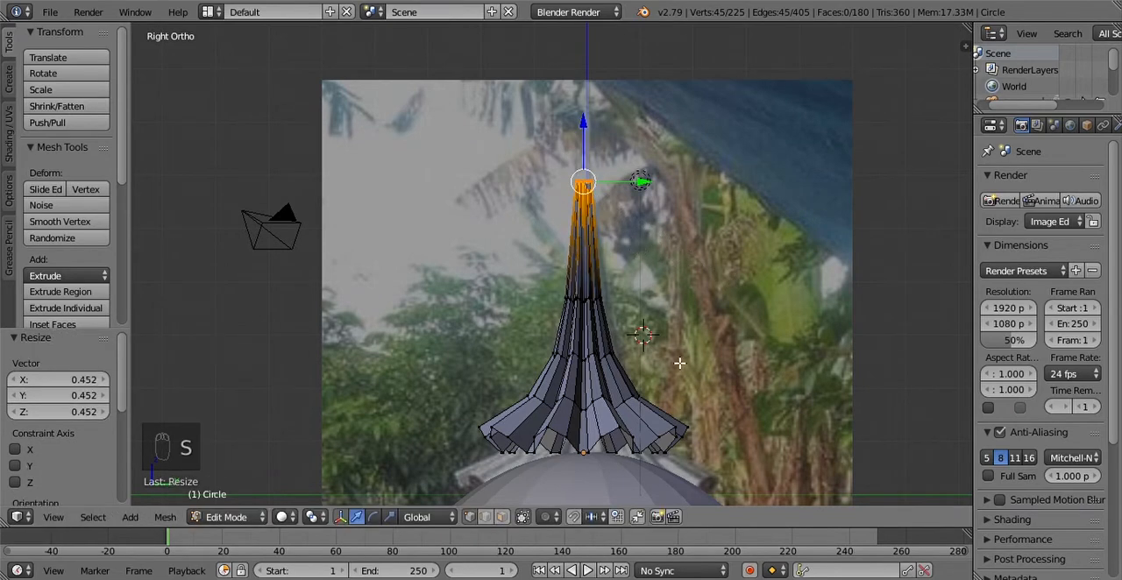
Step: Compare the spire with the reference photo in Object Mode, and in Edit Mode lower its top loop about 0.913 along Z
key("Tab")
scroll(675, 385, "down", 6)
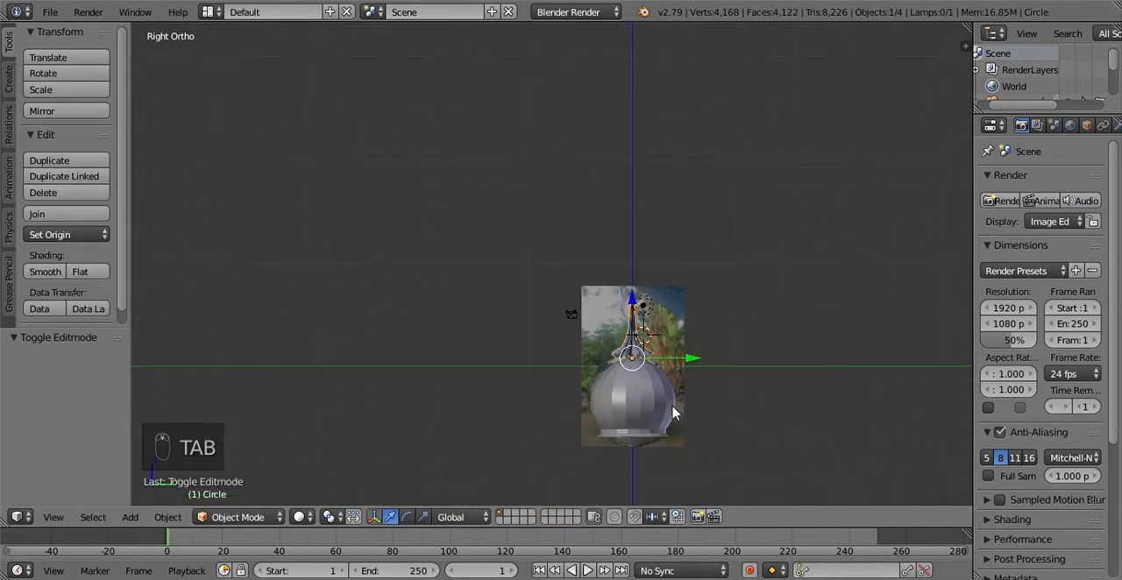
scroll(679, 410, "up", 10)
scroll(664, 417, "down", 5)
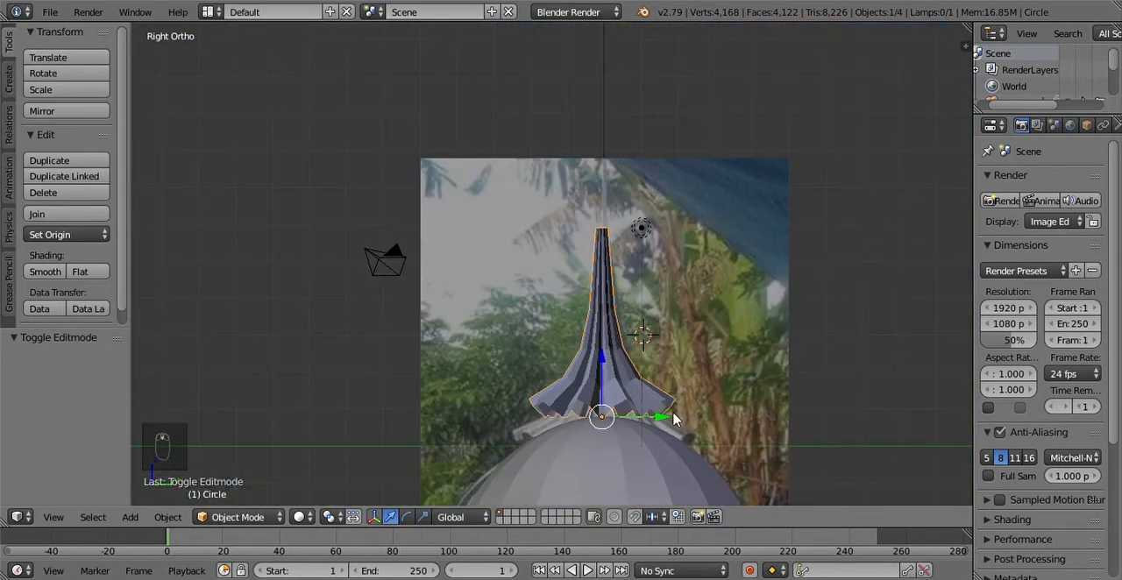
key("Tab")
scroll(644, 320, "up", 2)
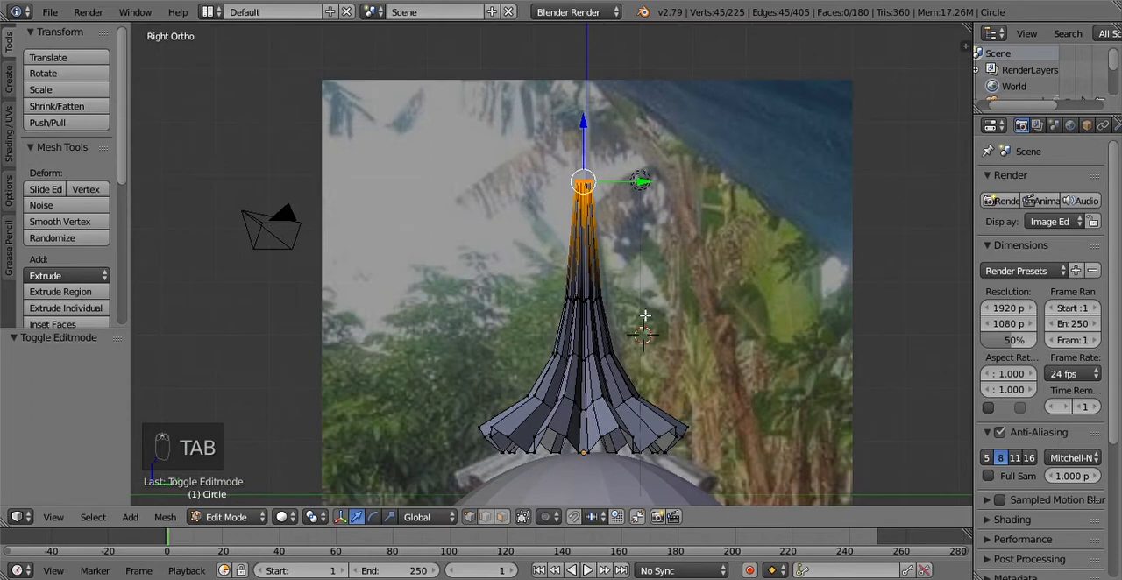
key("g")
key("z")
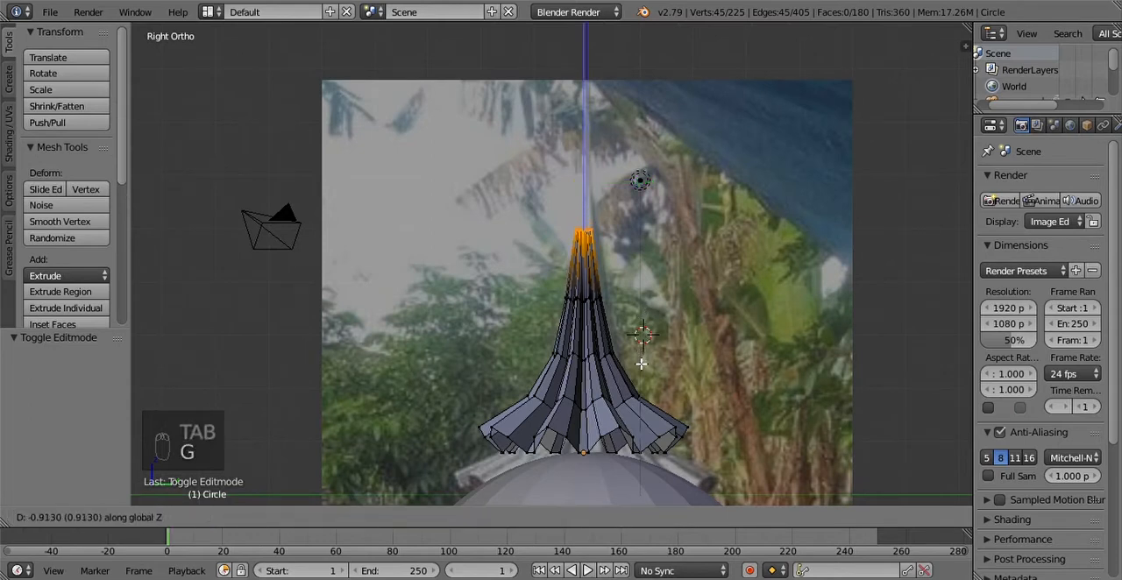
left_click(641, 363)
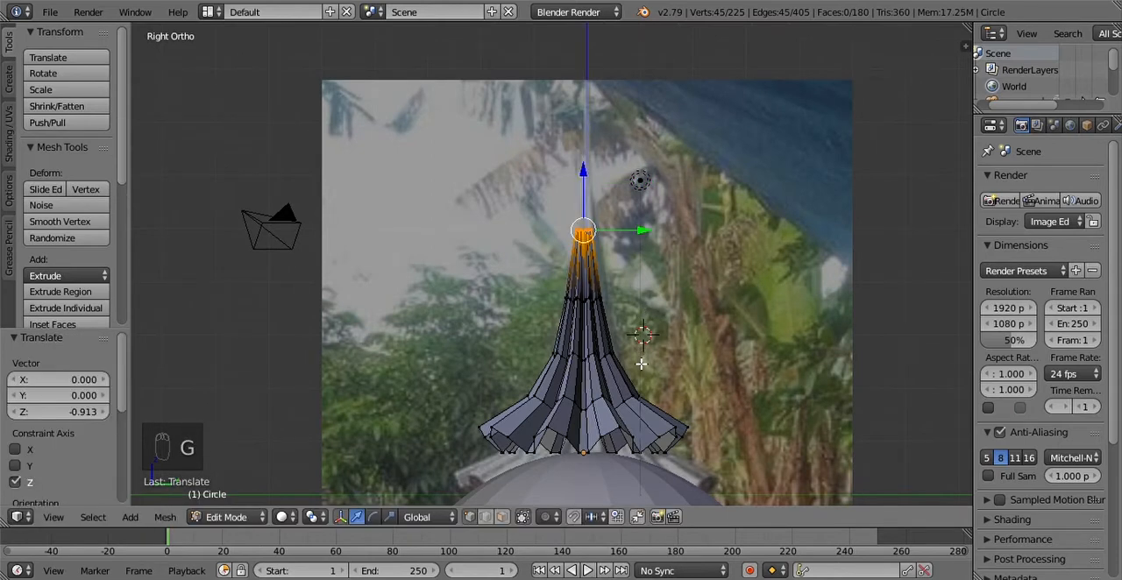
Step: Select the complete edge loop directly below the spire's top loop and move it down about 0.381 along Z
right_click(607, 305)
right_click(608, 307, "alt")
right_click(597, 308)
right_click(596, 307, "alt")
right_click(585, 306, "alt")
right_click(576, 300, "alt")
right_click(599, 308, "alt")
right_click(588, 307, "alt")
right_click(586, 303, "alt")
right_click(580, 306, "alt")
right_click(583, 304)
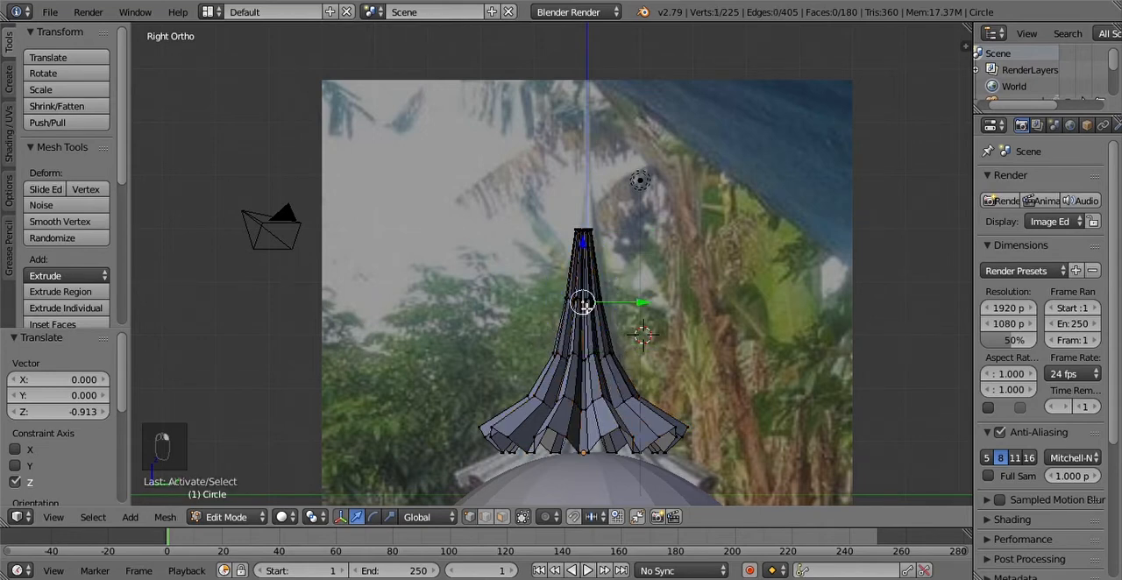
scroll(596, 305, "up", 10)
middle_click_drag(417, 252, 538, 320, "shift")
right_click(420, 188, "alt")
scroll(495, 235, "down", 6)
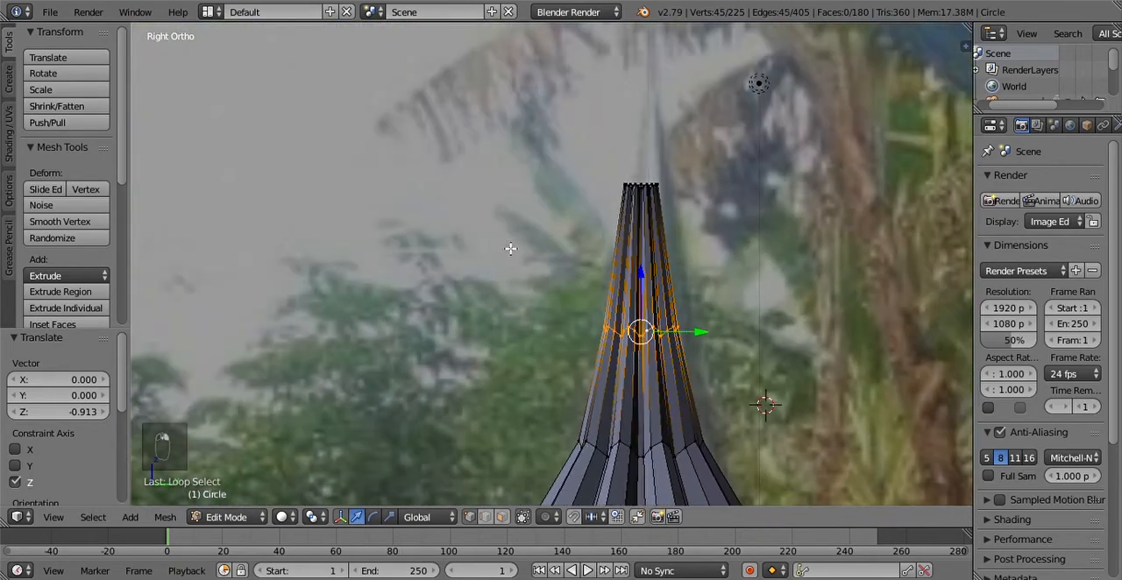
middle_click_drag(633, 305, 558, 299, "shift")
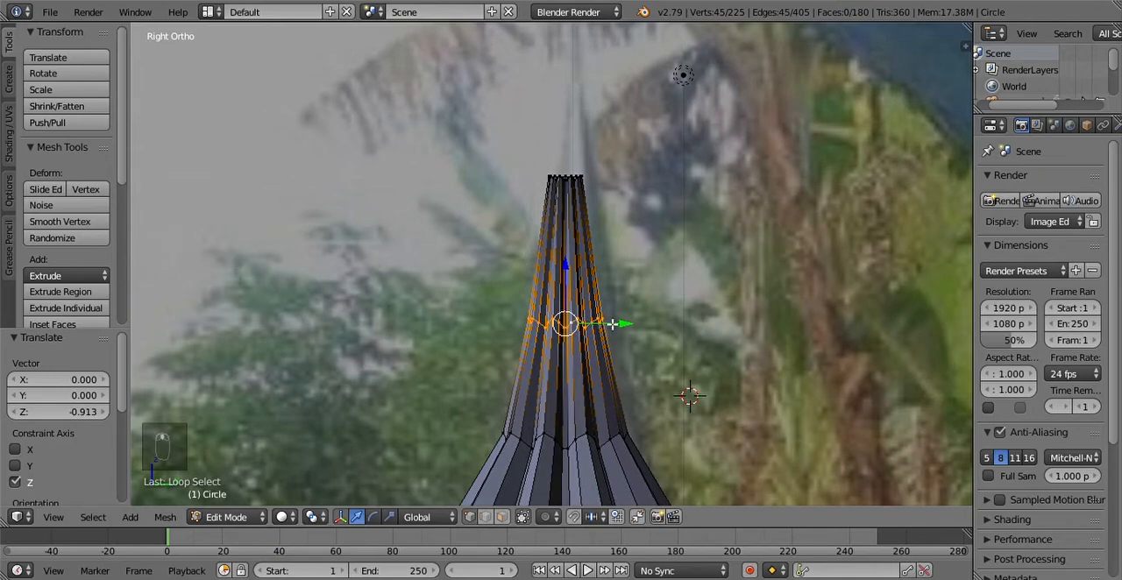
key("g")
key("z")
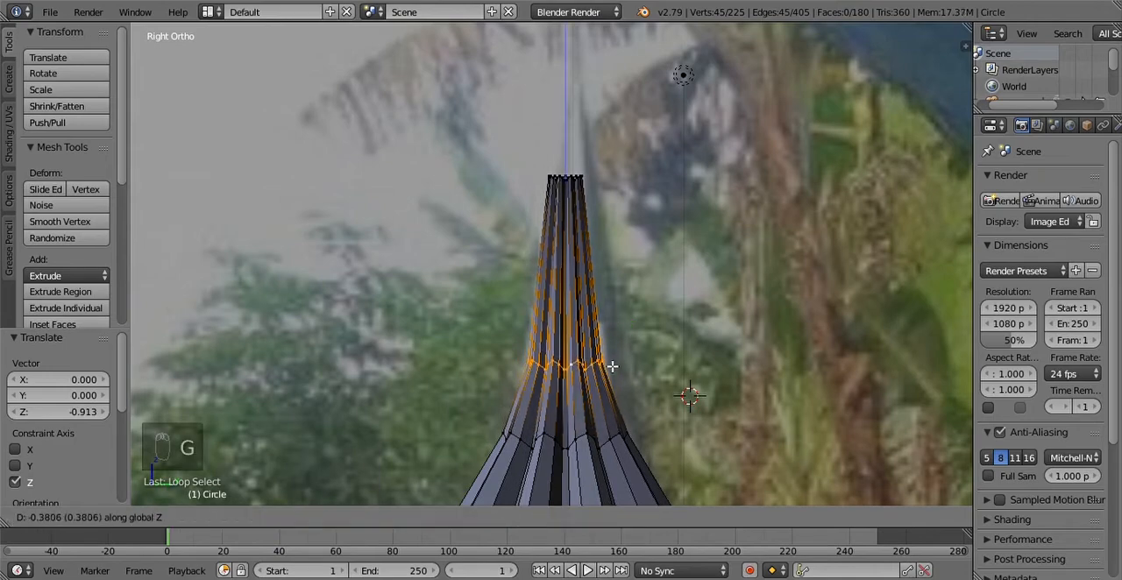
left_click(617, 366)
scroll(582, 304, "down", 5)
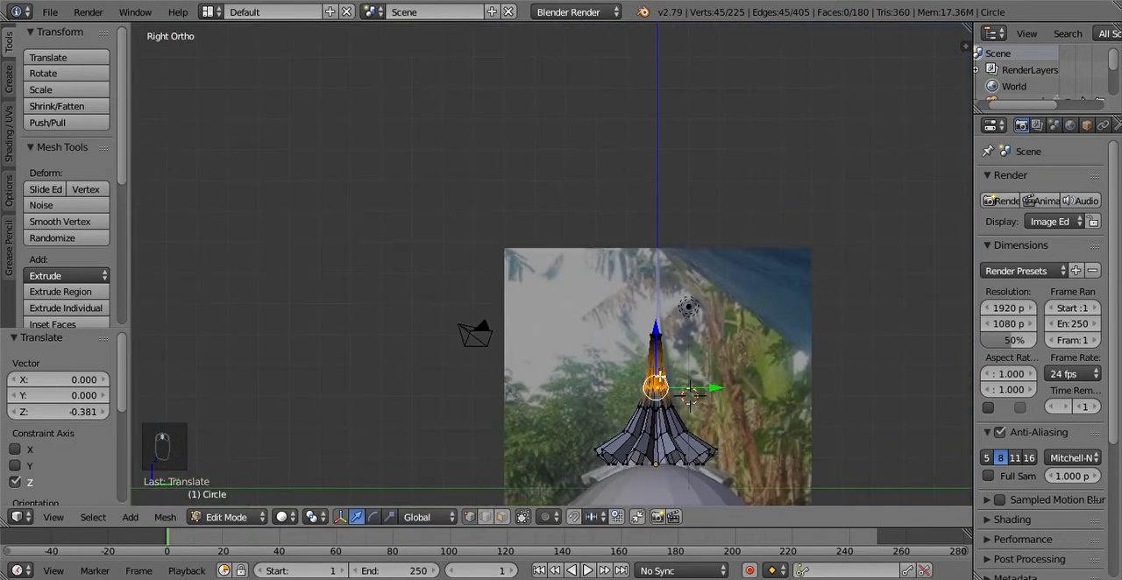
Step: Select the edge loop at the base of the spire's narrow neck, two below the top, and lower it about 0.290 along Z
scroll(670, 388, "up", 4)
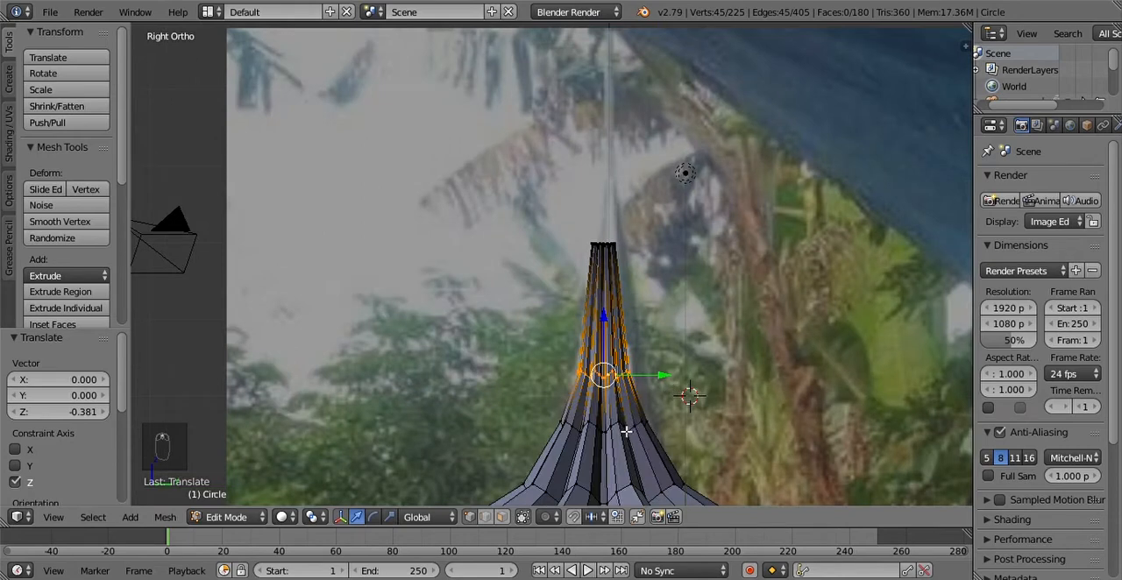
right_click(625, 431)
right_click(627, 431, "alt")
right_click(614, 432)
right_click(610, 432, "alt")
right_click(601, 428, "alt")
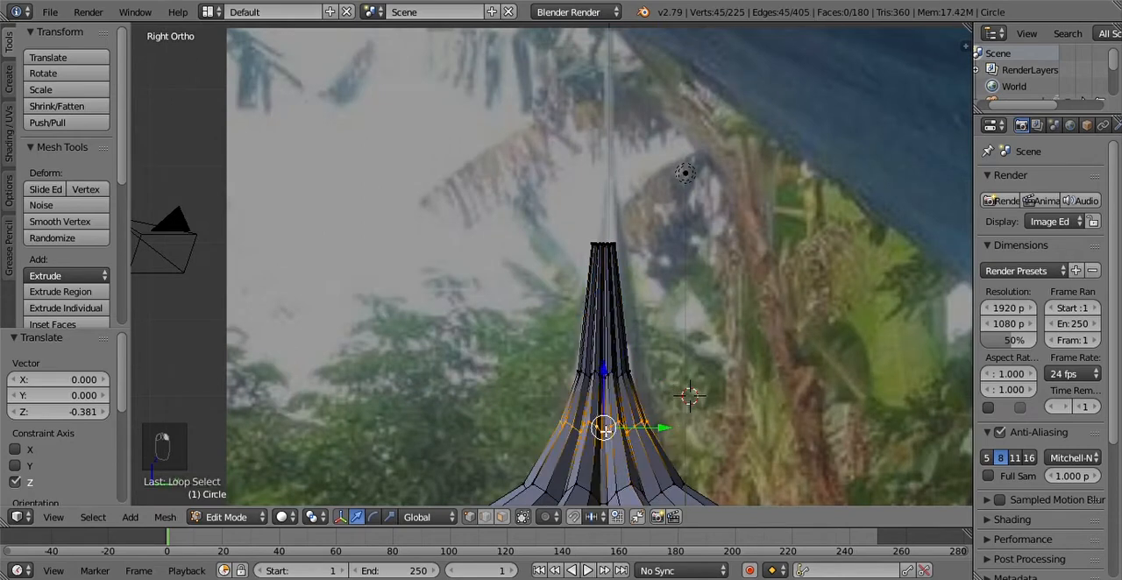
key("g")
key("z")
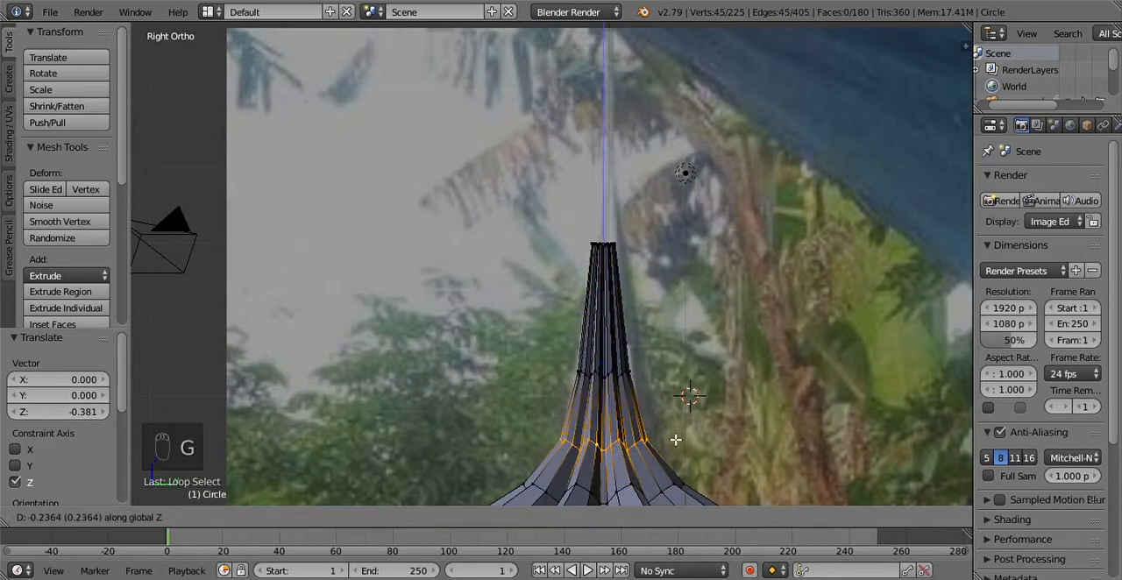
left_click(673, 444)
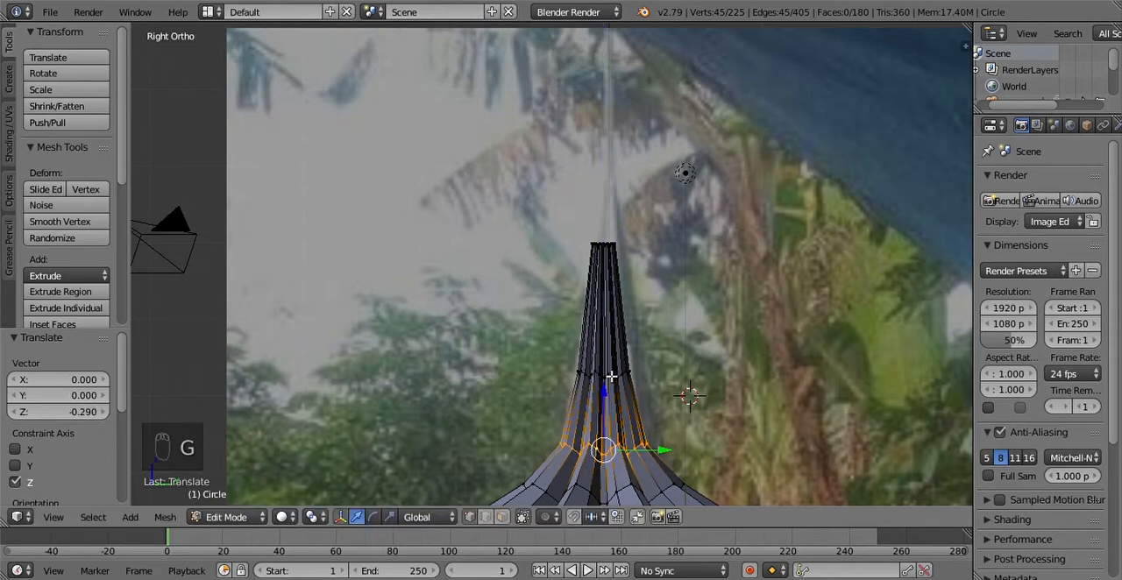
Step: Reselect the edge loop directly below the spire's top loop and lower it about 0.355 more along Z
right_click(611, 381)
key("space")
key("Escape")
right_click(597, 376)
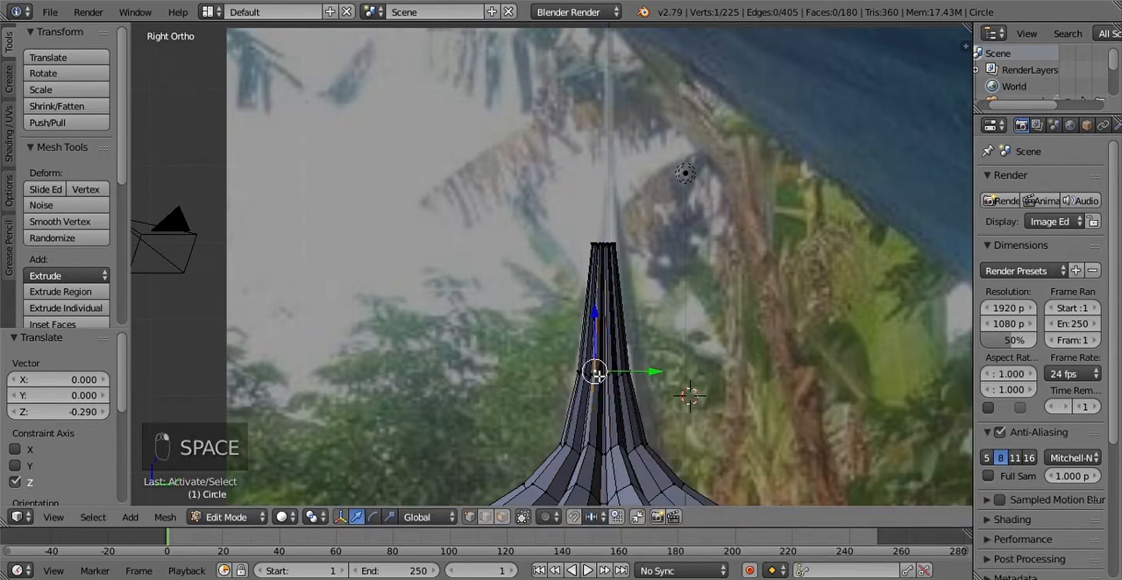
right_click(598, 376, "alt")
right_click(594, 378, "alt")
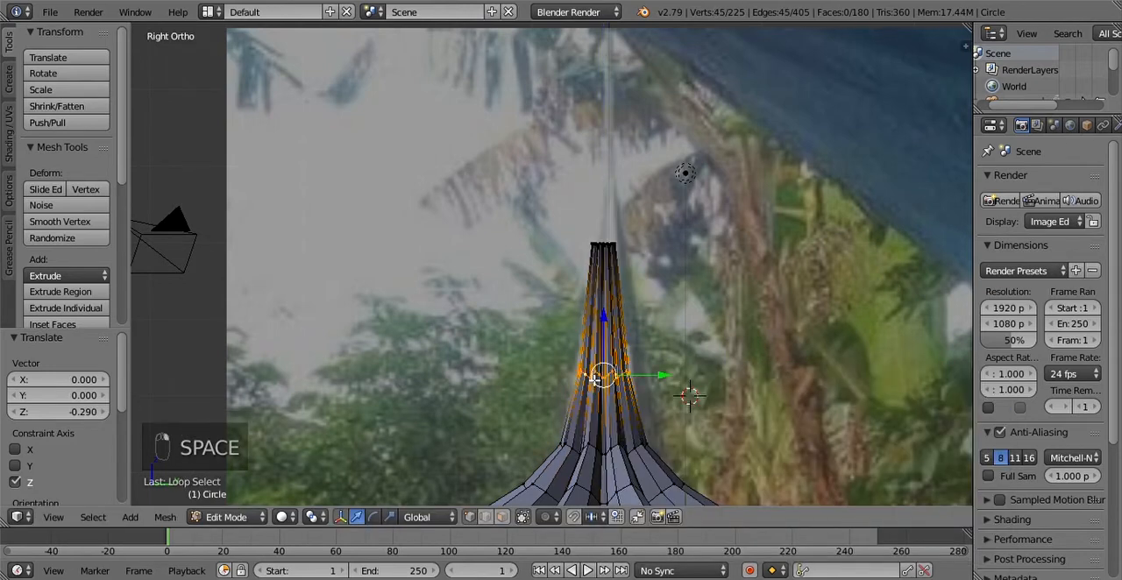
key("g")
key("z")
left_click(659, 408)
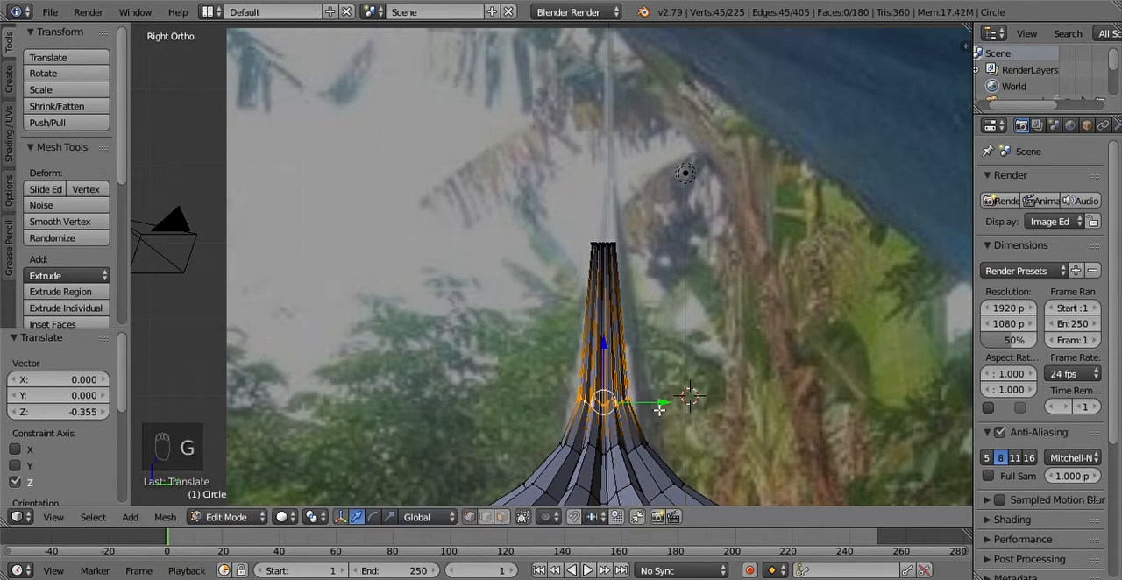
Step: Select the whole top edge loop of the spire and move it down about 0.619 along Z
right_click(618, 248, "alt")
right_click(614, 247, "alt")
right_click(614, 248, "alt")
right_click(617, 248, "alt")
scroll(617, 248, "up", 4)
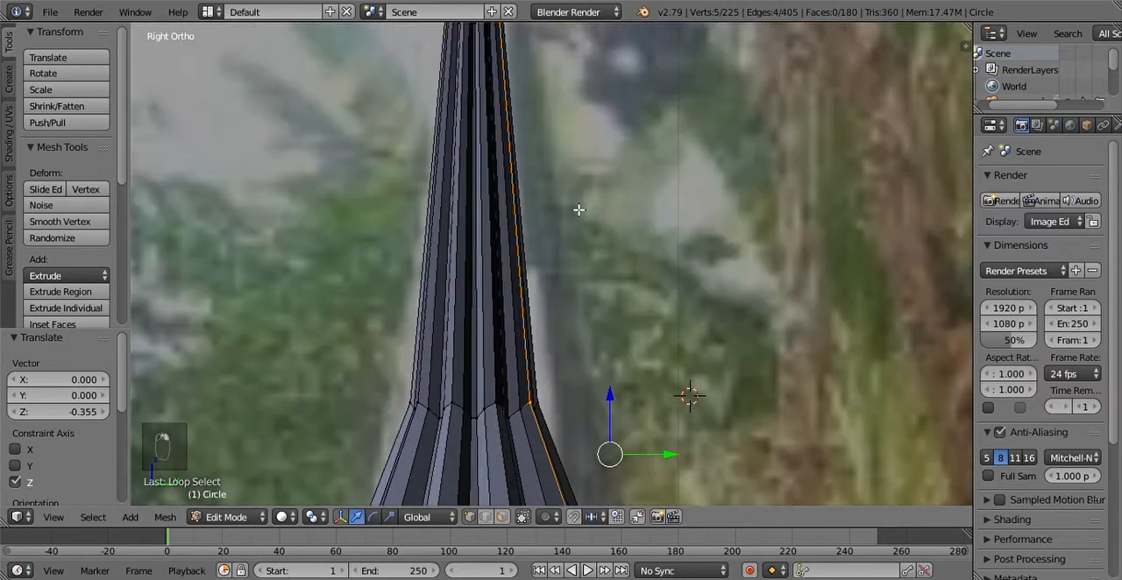
middle_click_drag(575, 207, 598, 272, "shift")
right_click(516, 103, "alt")
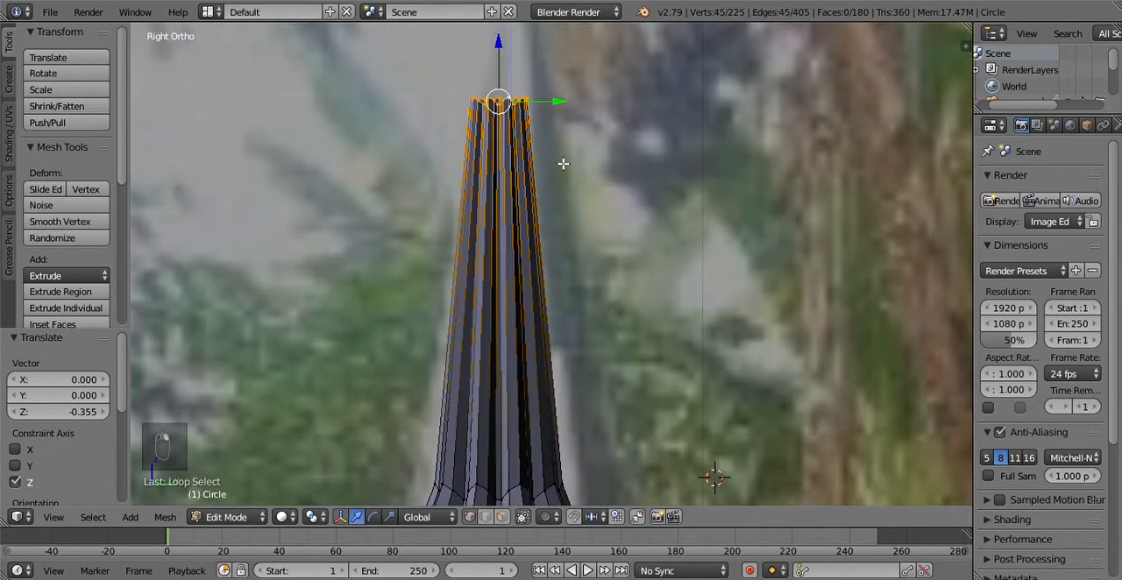
scroll(562, 163, "down", 5)
key("g")
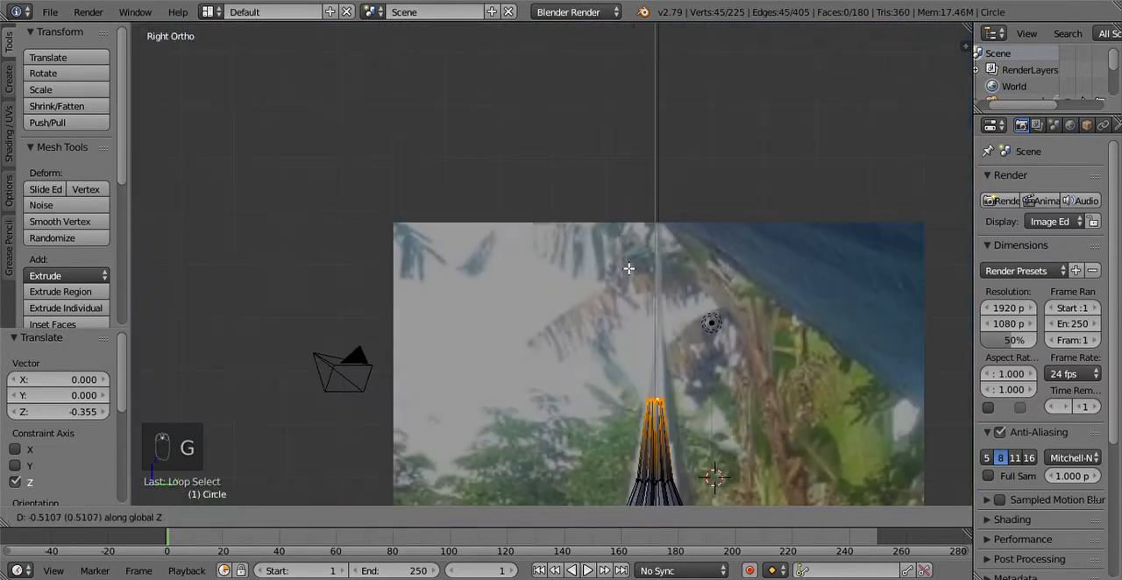
left_click(628, 270)
Step: Lower the spire's top loop a further 0.260 or so along Z to match the reference photo
middle_click_drag(713, 367, 688, 120, "shift")
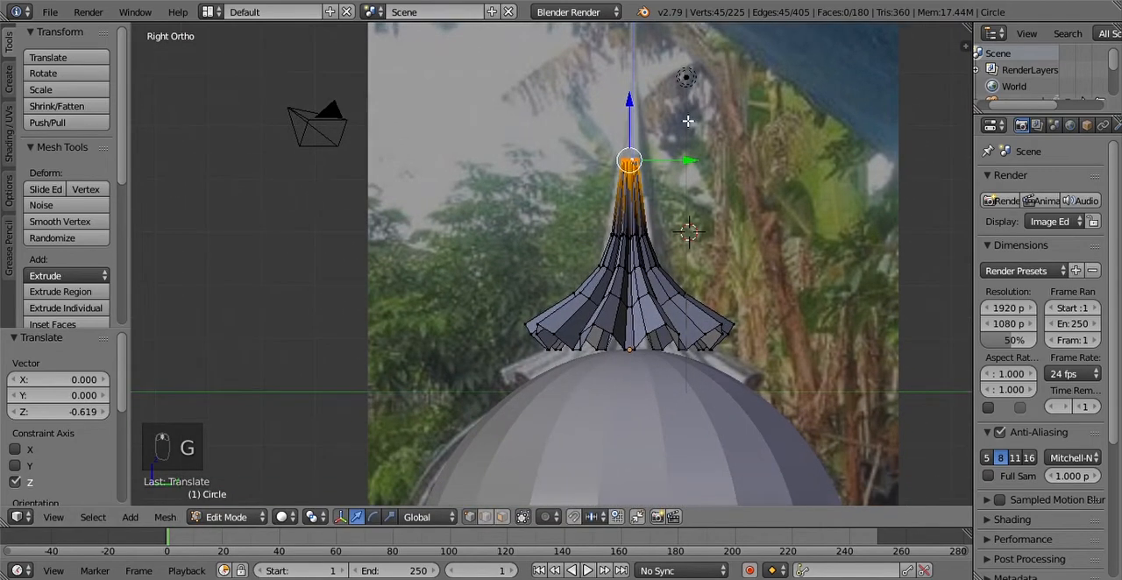
scroll(688, 121, "up", 3)
key("g")
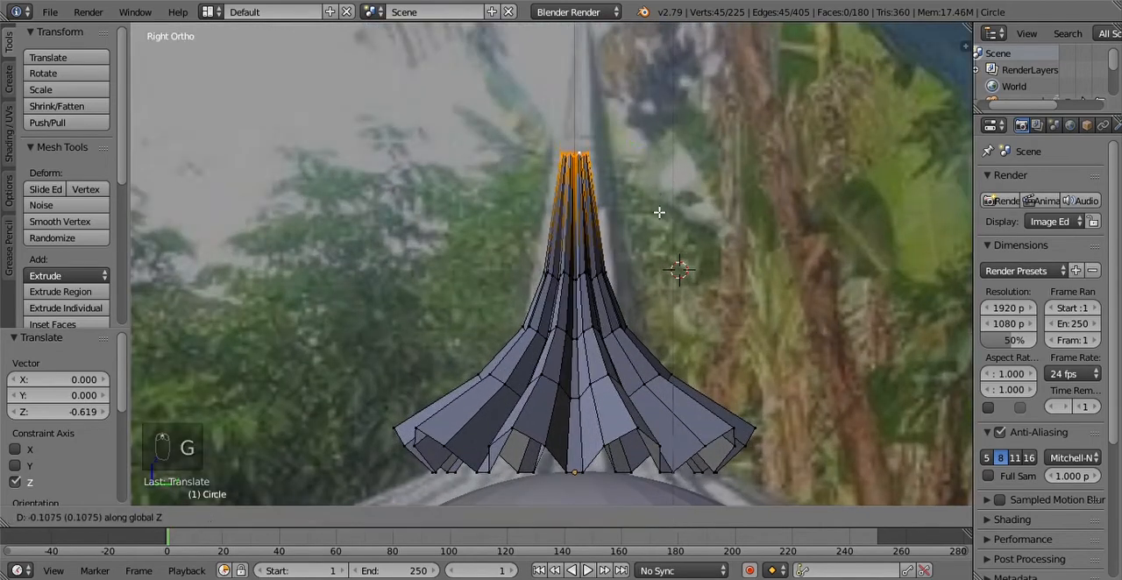
left_click(659, 228)
Step: Return to Object Mode and compare the spire's outline with the reference photo
scroll(685, 268, "down", 1)
scroll(682, 268, "down", 1)
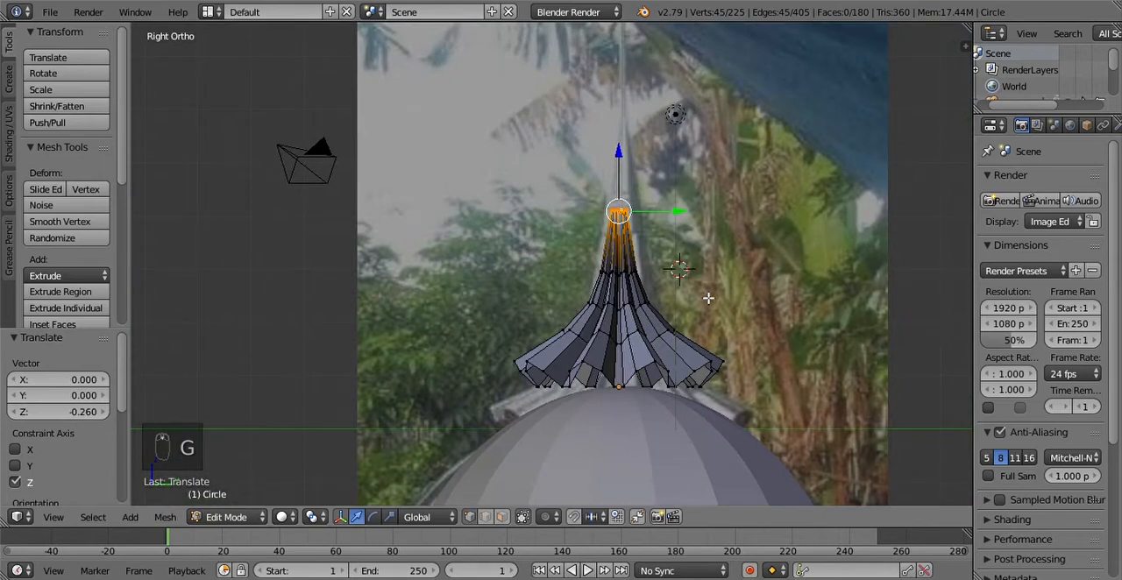
scroll(713, 305, "down", 2)
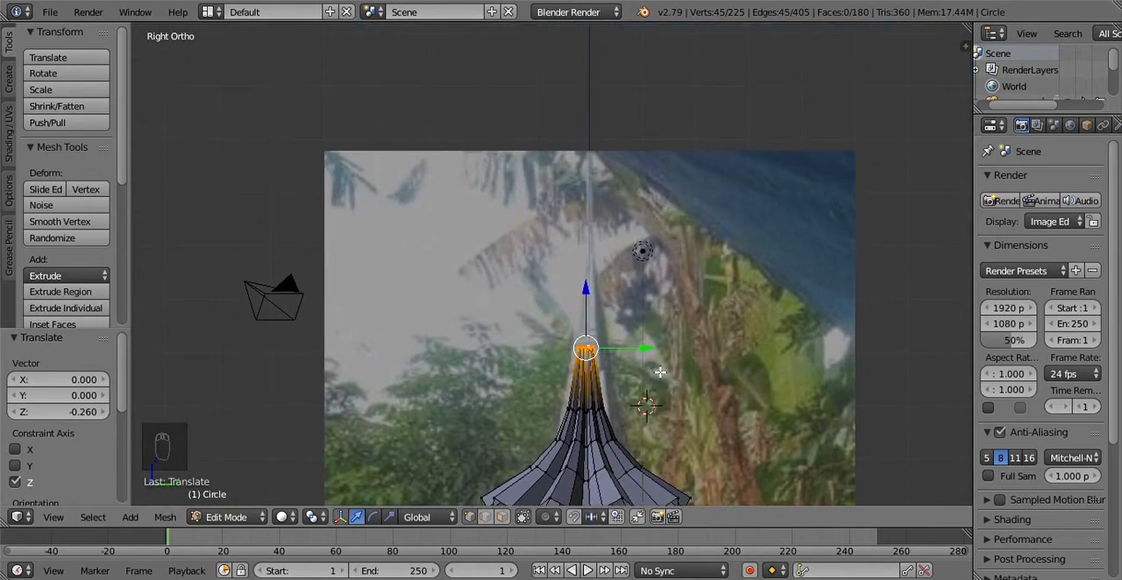
key("Tab")
scroll(633, 378, "up", 3)
scroll(631, 385, "down", 2)
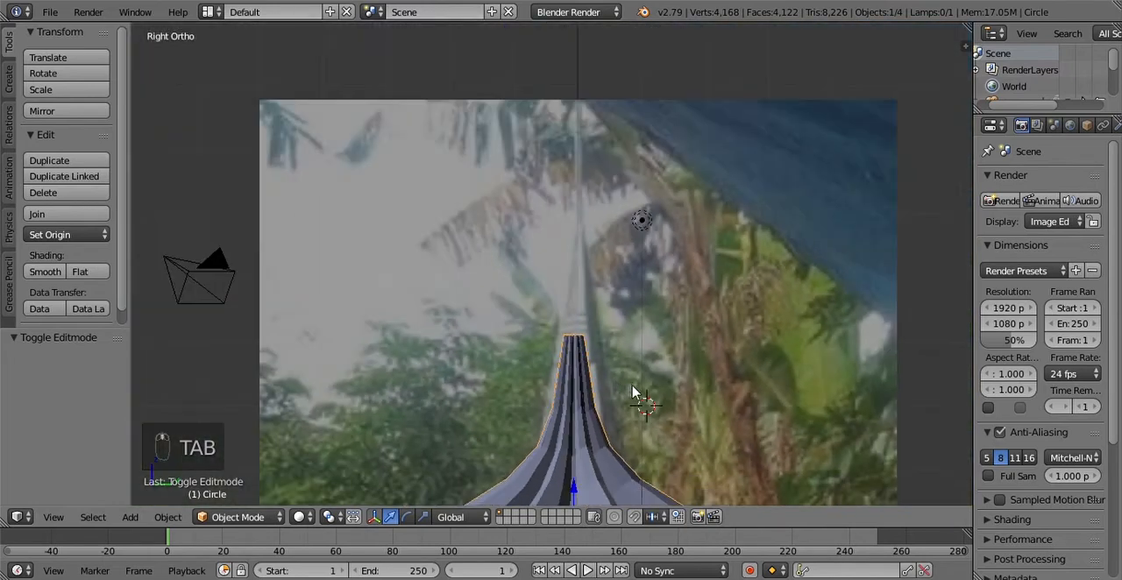
Step: Select the dome sphere beneath the spire and hide it
scroll(630, 395, "down", 3)
middle_click_drag(631, 421, 659, 275, "shift")
middle_click_drag(628, 360, 646, 413)
right_click(665, 412)
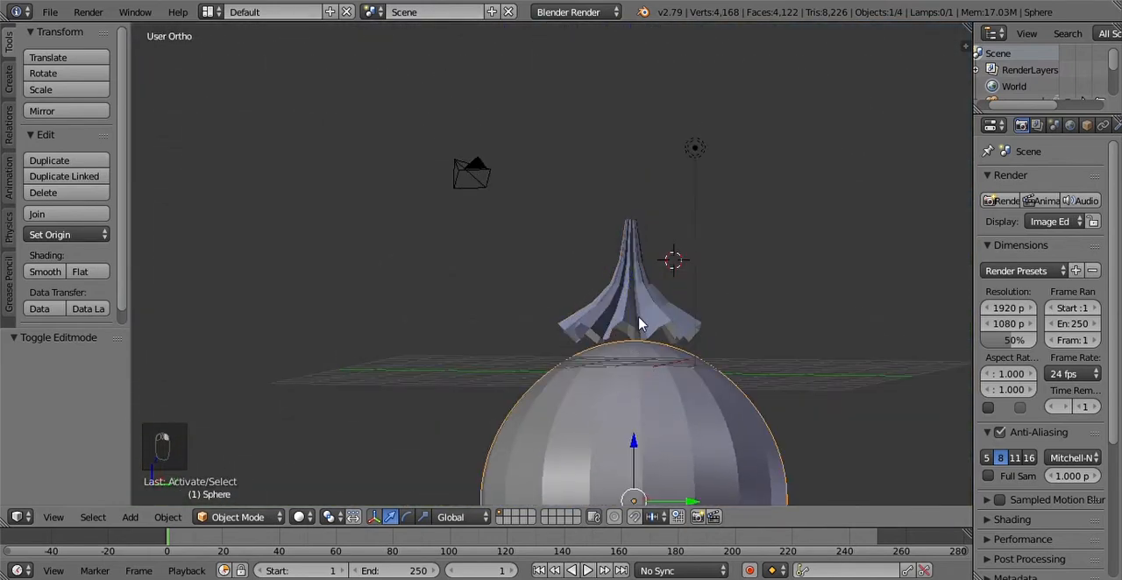
scroll(644, 434, "down", 2)
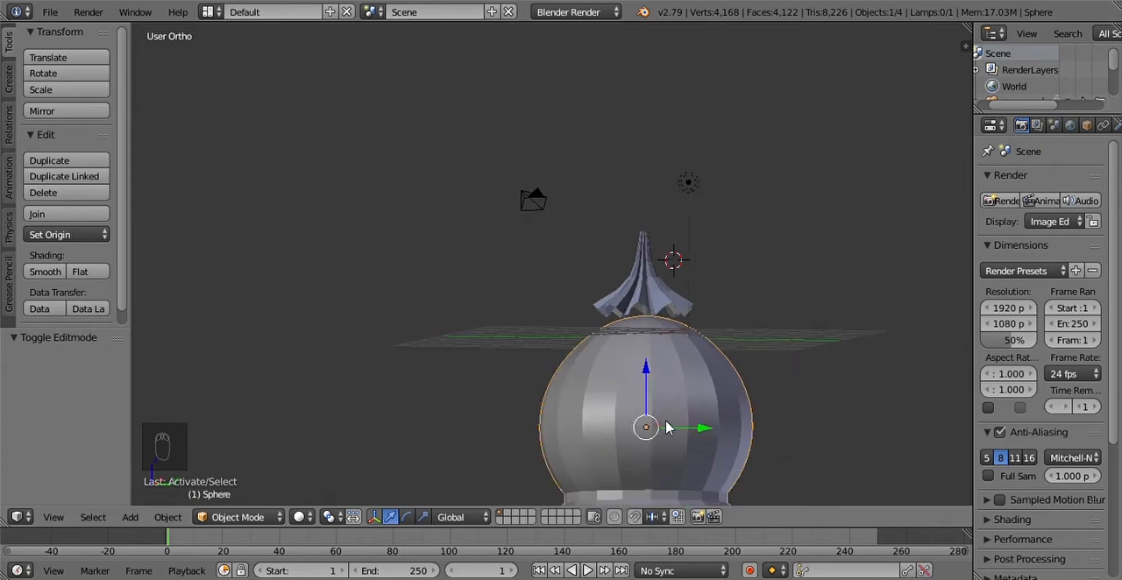
key("h")
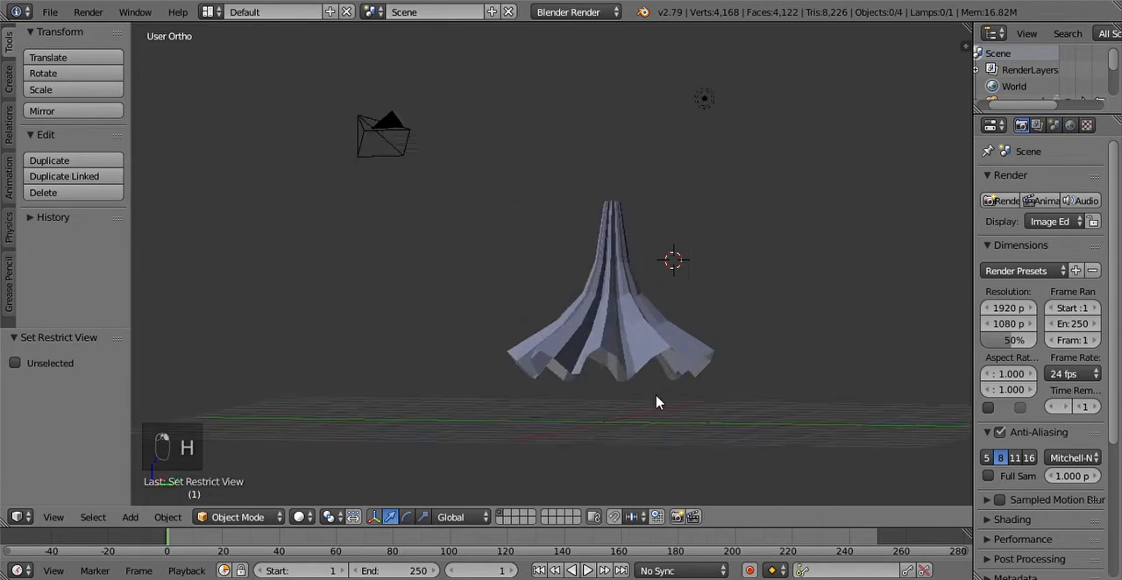
Step: Select the spire object and enter Edit Mode on it in the bottom orthographic view
scroll(652, 399, "up", 3)
right_click(660, 414)
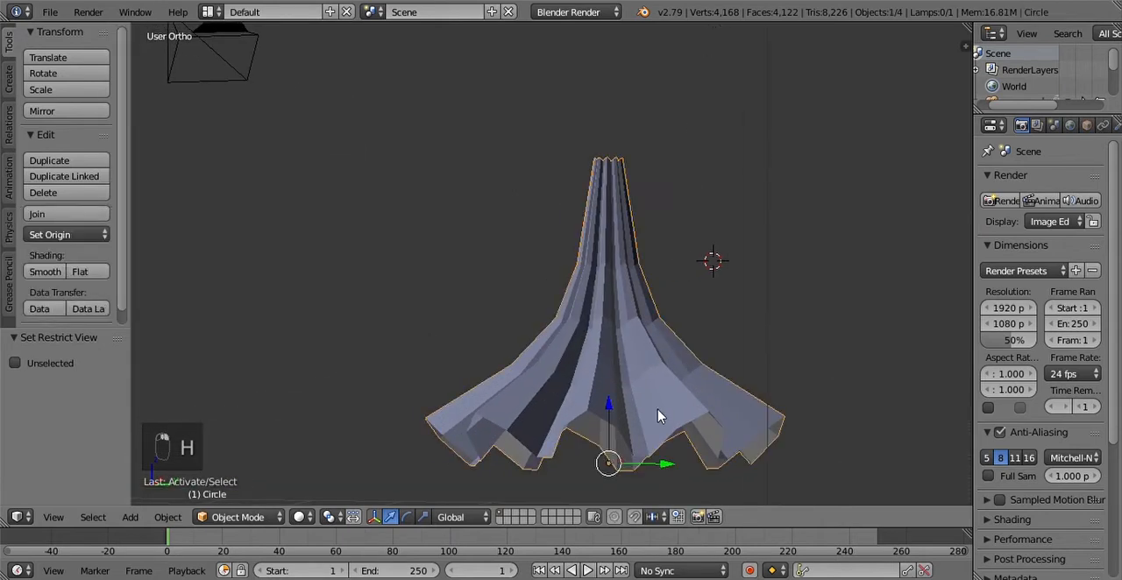
middle_click_drag(664, 430, 604, 403)
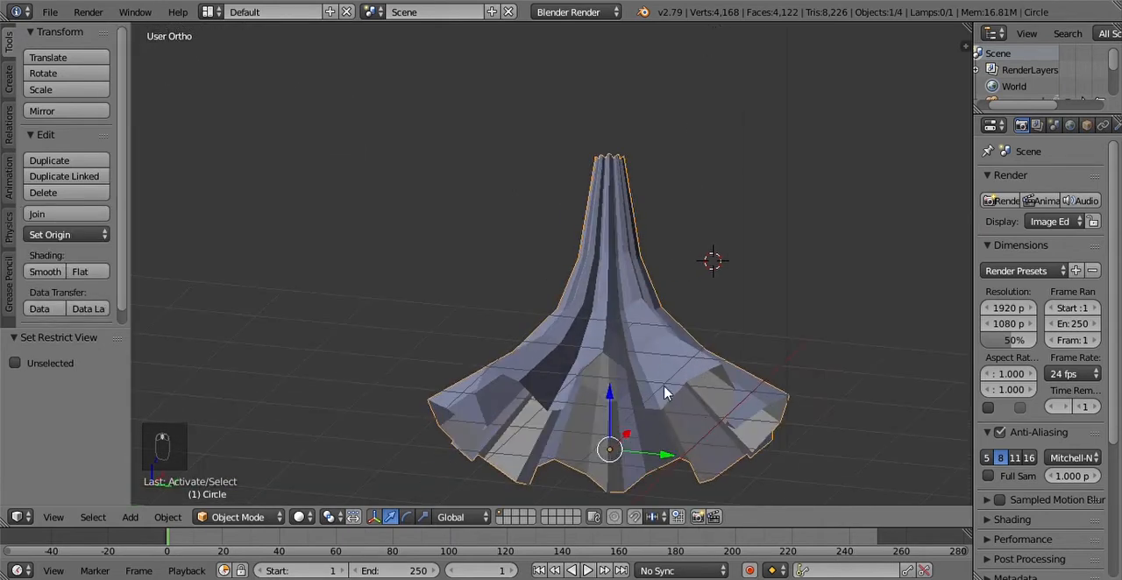
left_click(53, 517)
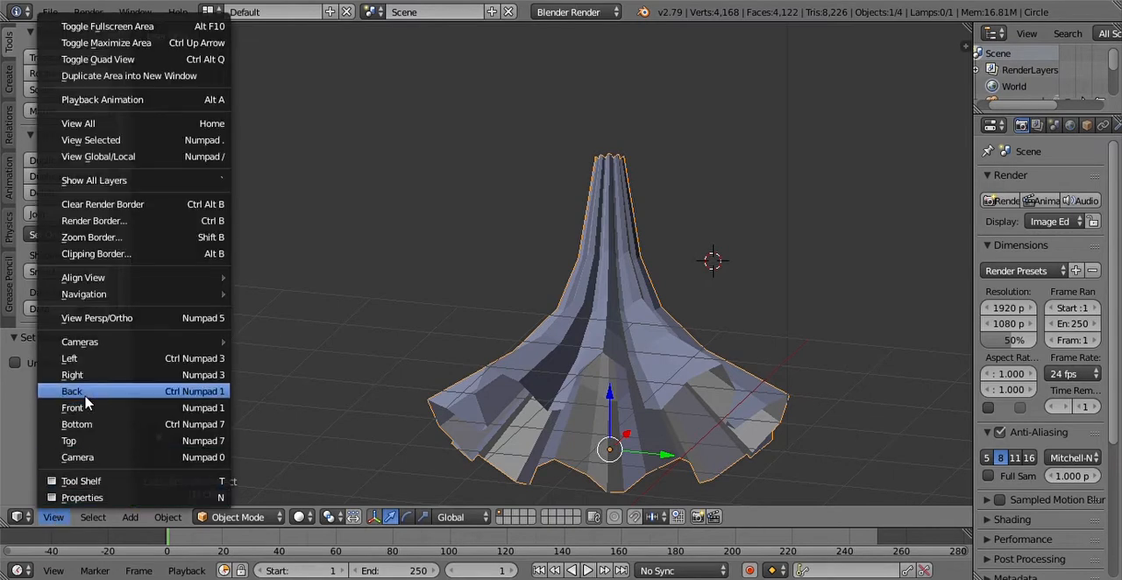
left_click(88, 443)
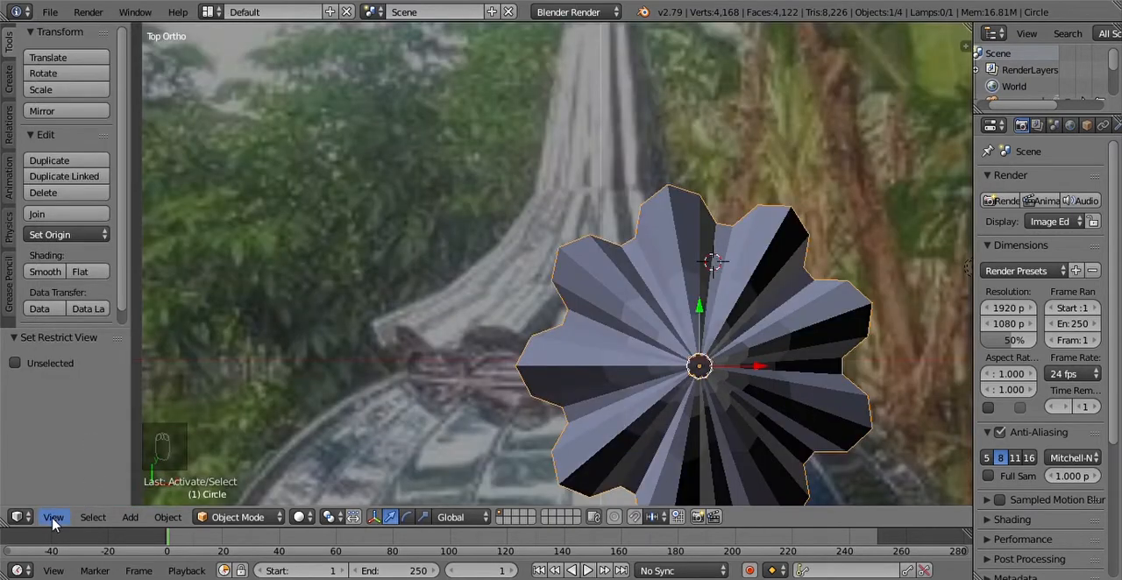
left_click(53, 517)
left_click(87, 424)
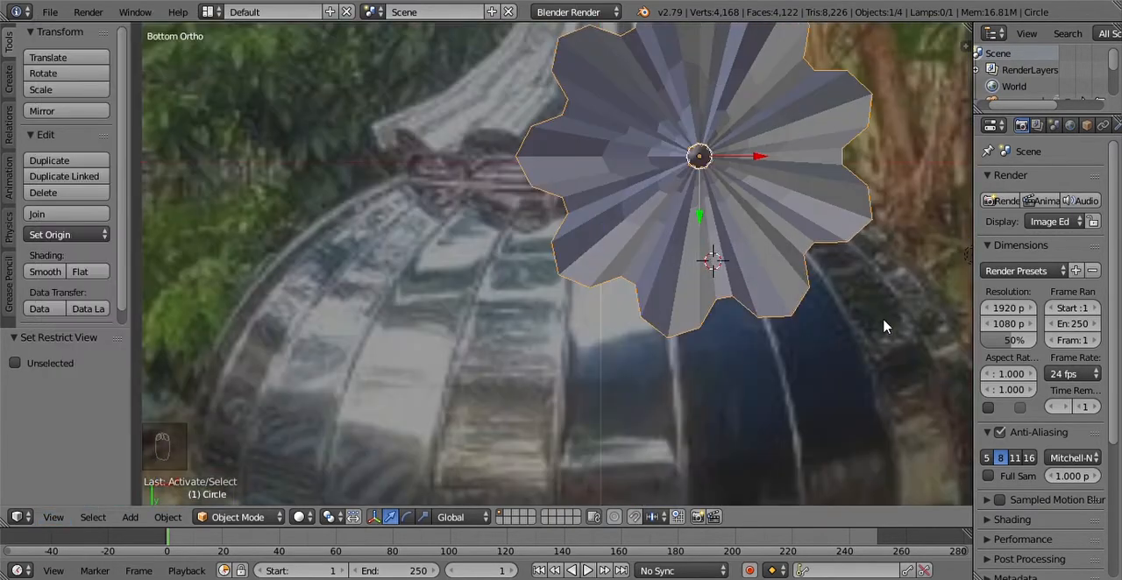
middle_click_drag(720, 251, 714, 277, "shift")
key("Tab")
scroll(715, 278, "down", 2)
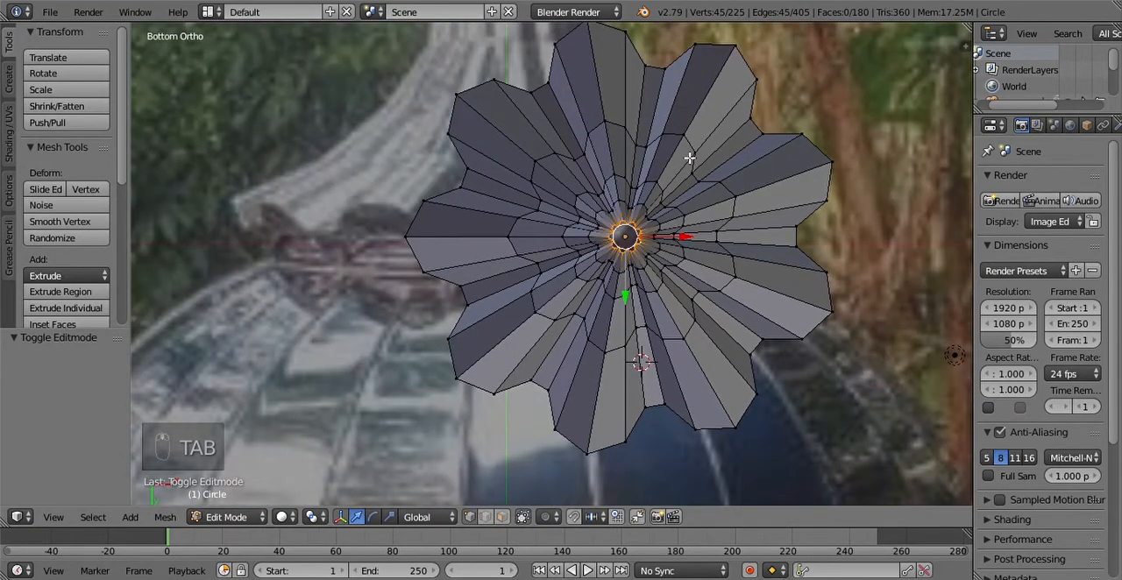
Step: Select the five rim vertices of the pleat on the +X side toward -Y and fill them with a face
middle_click_drag(689, 158, 681, 179, "shift")
right_click(810, 227)
right_click(802, 243)
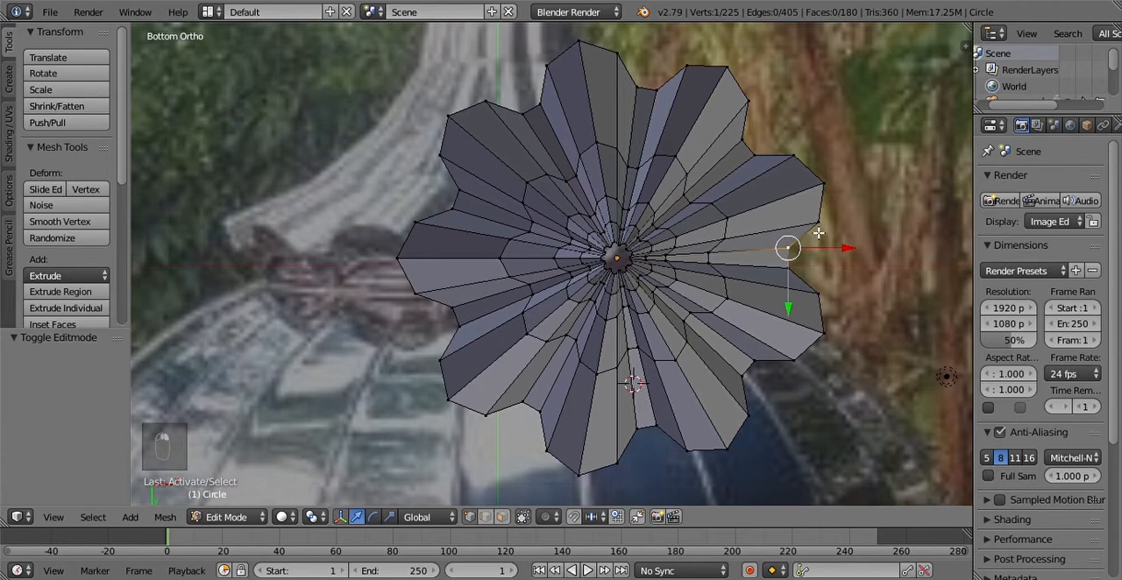
right_click(820, 228, "shift")
right_click(840, 183, "shift")
right_click(806, 156, "shift")
right_click(779, 156, "shift")
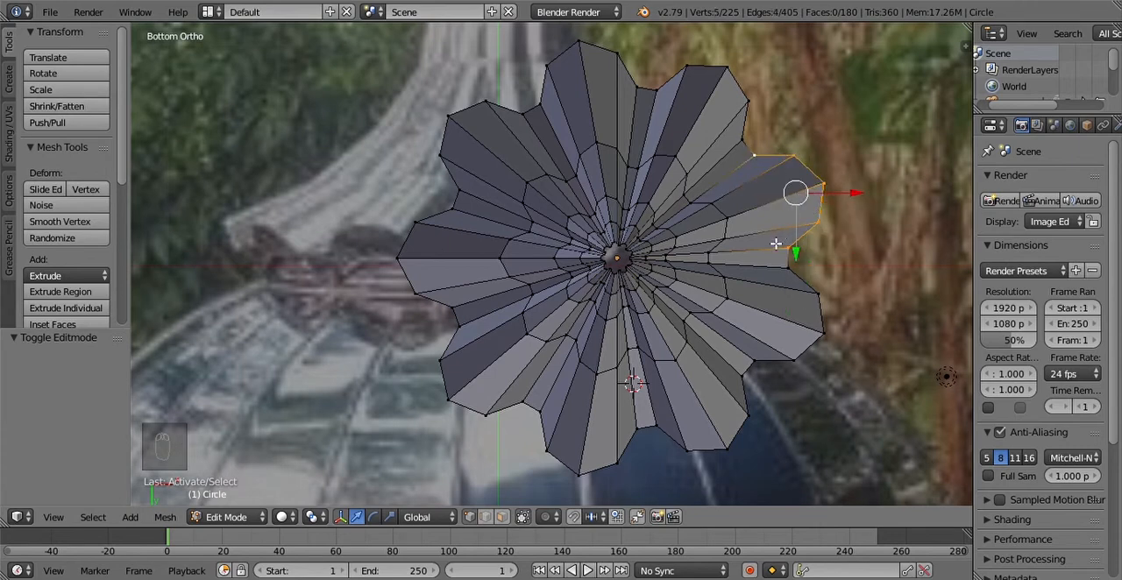
key("f")
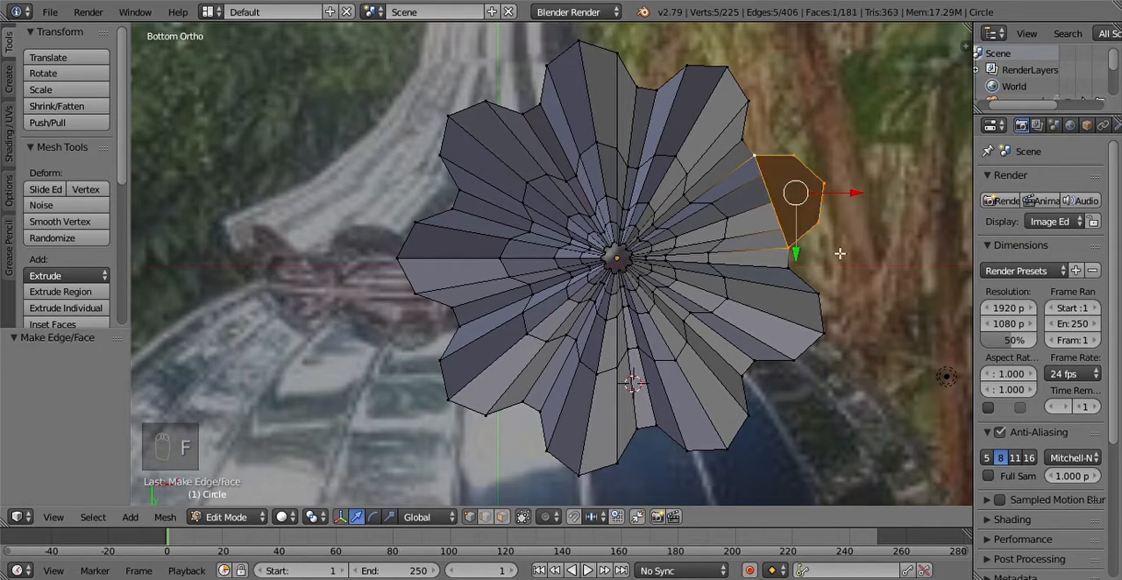
Step: Fill the neighbouring pleat on the +X side toward +Y with a face across its five rim vertices
right_click(771, 372)
right_click(796, 362, "shift")
right_click(824, 334, "shift")
right_click(827, 301, "shift")
right_click(799, 277, "shift")
key("f")
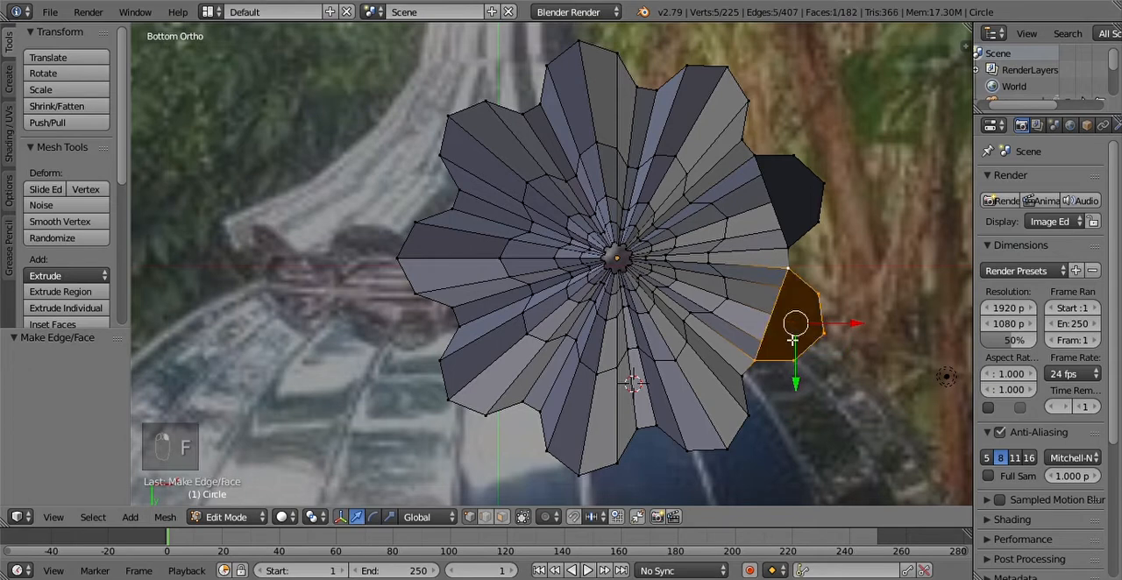
Step: Close the +Y pleat nearest the +X side with a face from its five rim vertices
right_click(671, 433)
right_click(688, 450, "shift")
right_click(727, 449, "shift")
right_click(745, 410, "shift")
right_click(744, 380, "shift")
key("f")
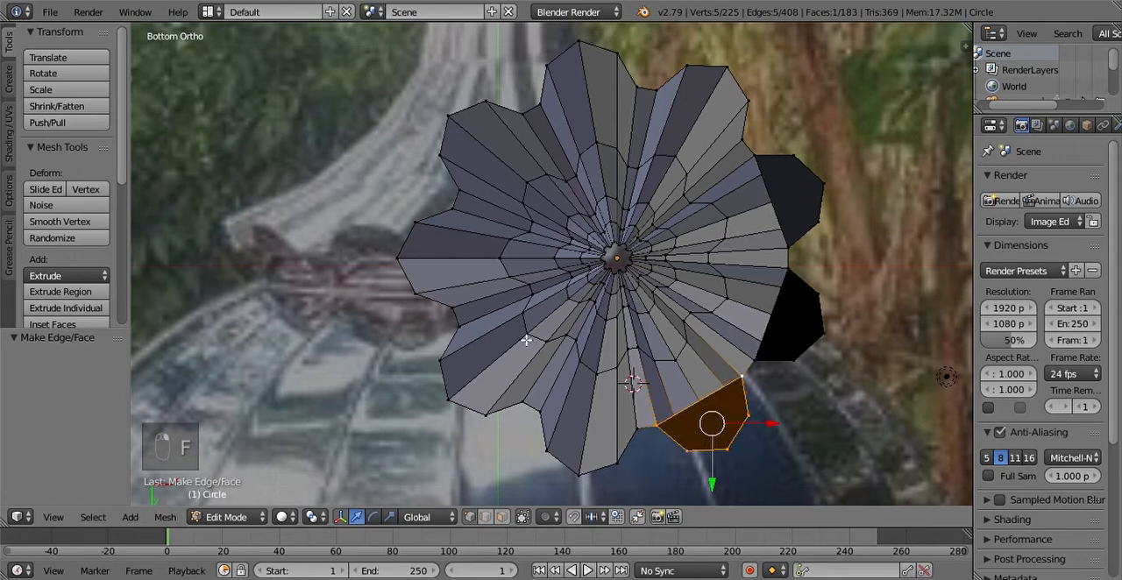
Step: Select the five rim vertices of the pleat pointing straight along -X and fill them with a face
right_click(425, 301)
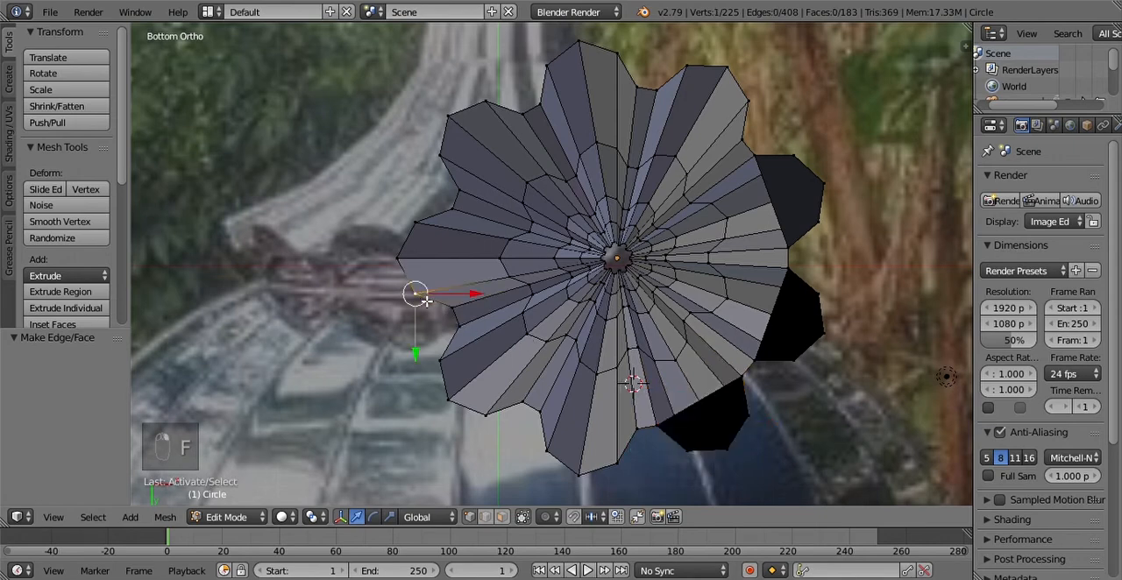
right_click(451, 310)
right_click(415, 293, "shift")
right_click(400, 260, "shift")
right_click(415, 226, "shift")
right_click(447, 220, "shift")
key("f")
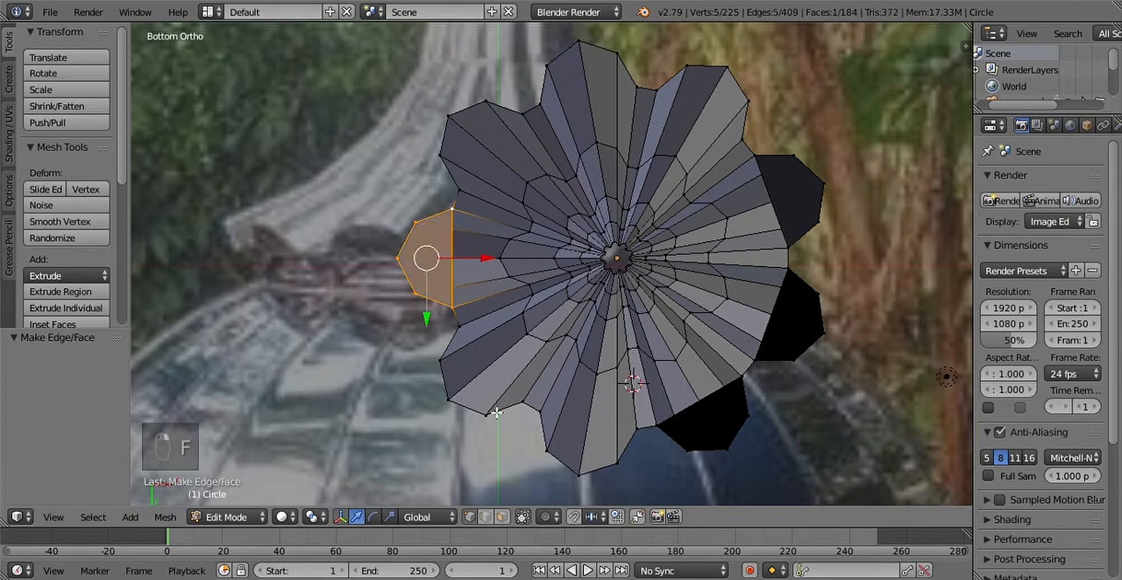
Step: Fill the diagonal pleat between -X and +Y with a face across its five rim vertices
right_click(458, 339)
right_click(445, 357, "shift")
right_click(452, 397, "shift")
right_click(492, 415, "shift")
right_click(522, 403, "shift")
key("f")
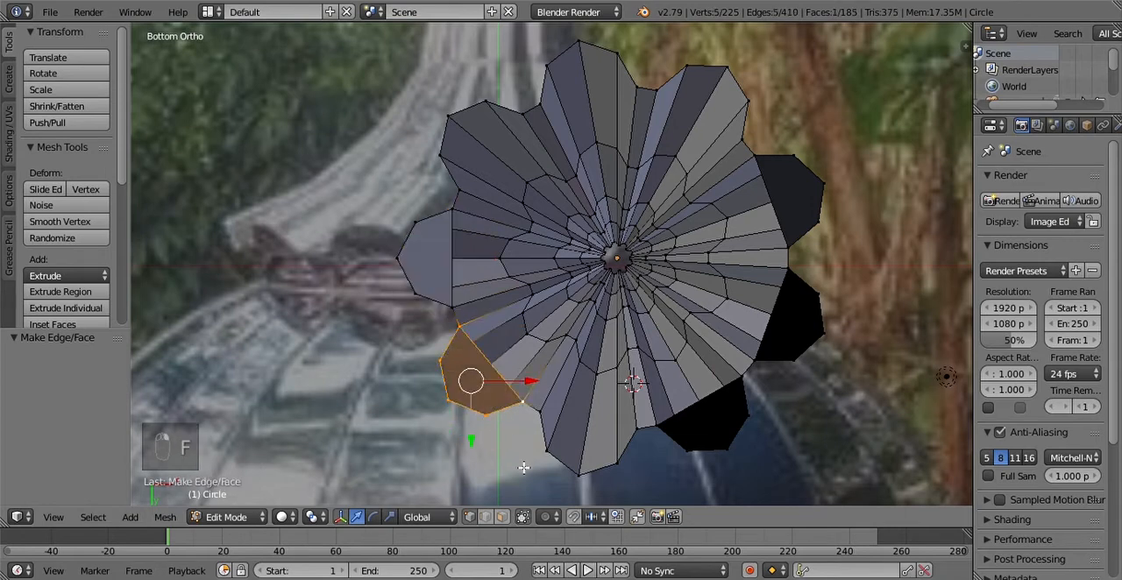
Step: Close the remaining open pleat on the +Y side with a face from its five rim vertices
right_click(540, 413)
right_click(548, 453, "shift")
right_click(582, 471, "shift")
right_click(618, 462, "shift")
right_click(636, 430, "shift")
key("f")
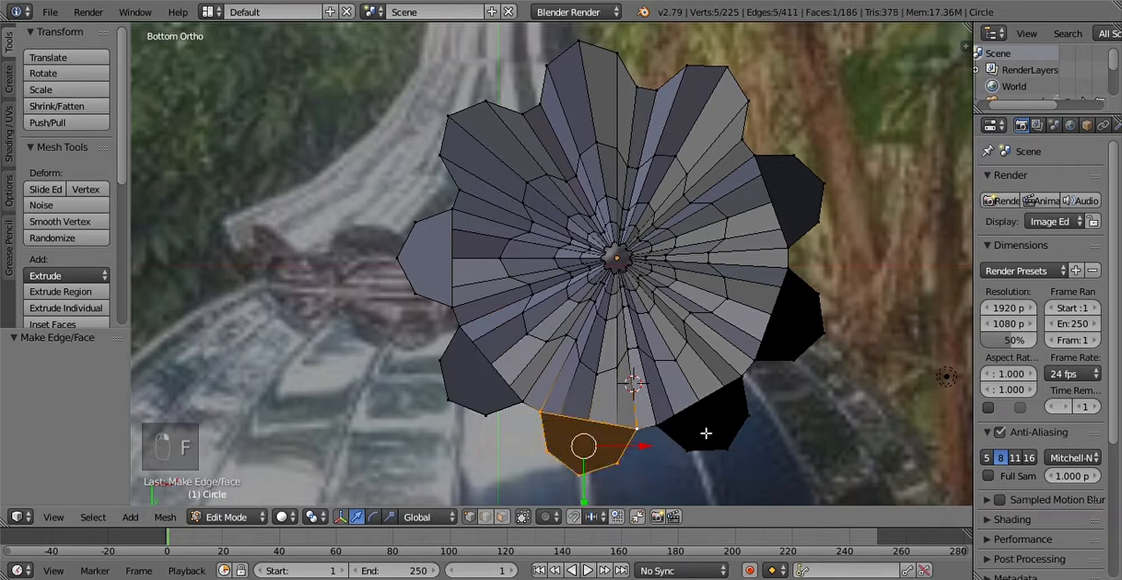
Step: Fill the -Y pleat nearest the +X side with a face across its five rim vertices
right_click(744, 143)
right_click(749, 102, "shift")
right_click(727, 68, "shift")
right_click(689, 67, "shift")
right_click(662, 91, "shift")
Step: Close the adjacent -Y pleat toward the -X side with a face from its five rim vertices
right_click(637, 89)
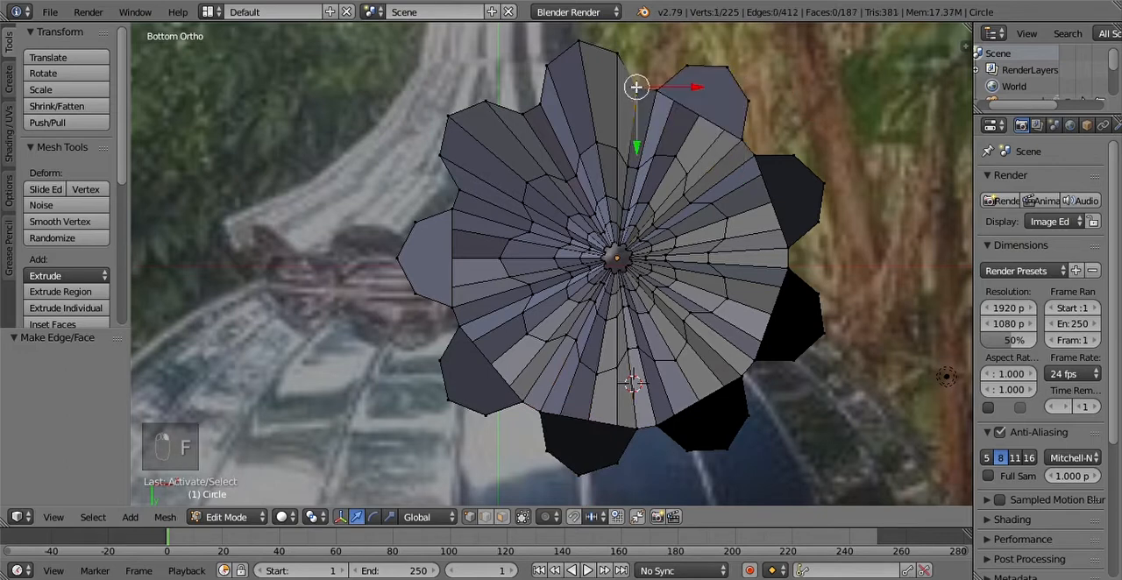
right_click(623, 65, "shift")
right_click(580, 49, "shift")
right_click(552, 69, "shift")
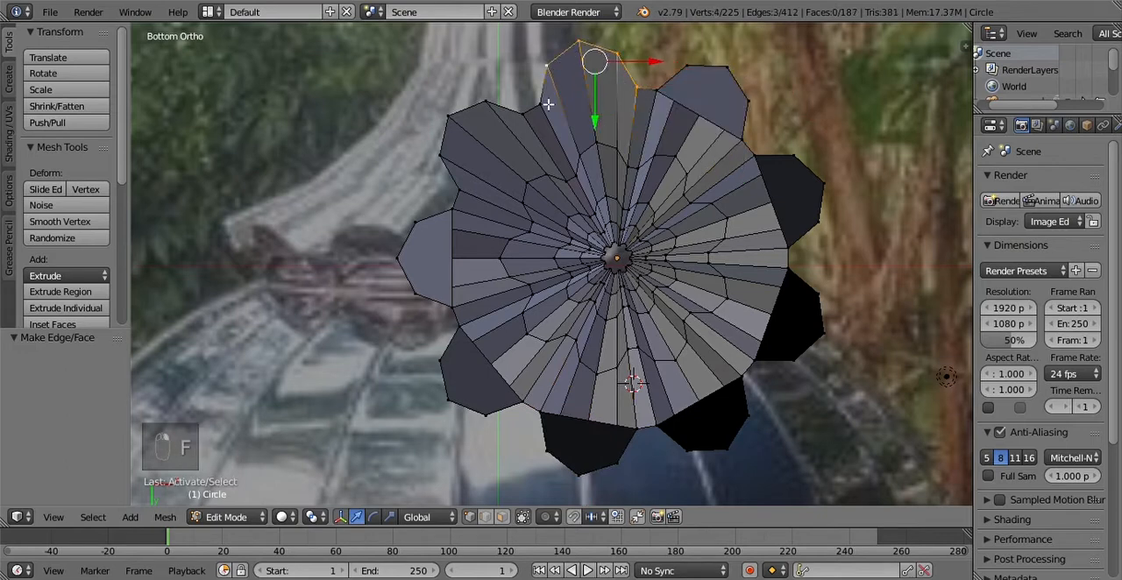
right_click(538, 110, "shift")
key("f")
Step: Fill the last open pleat, between -X and -Y, with a face across its five rim vertices
right_click(517, 113)
right_click(486, 103, "shift")
right_click(448, 114, "shift")
right_click(440, 155, "shift")
right_click(462, 187, "shift")
key("f")
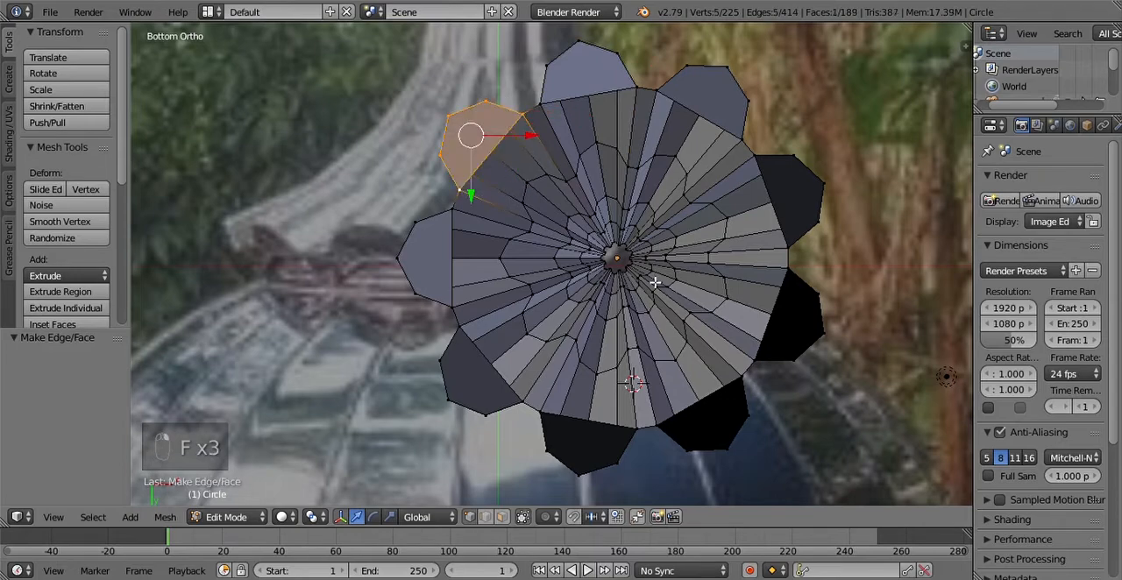
Step: Select the open edge loop under the filled pleats, extrude it down about 0.14 as a collar, and return to Object Mode
scroll(692, 292, "down", 2)
middle_click_drag(706, 243, 663, 286)
scroll(662, 376, "up", 2)
scroll(661, 377, "down", 3)
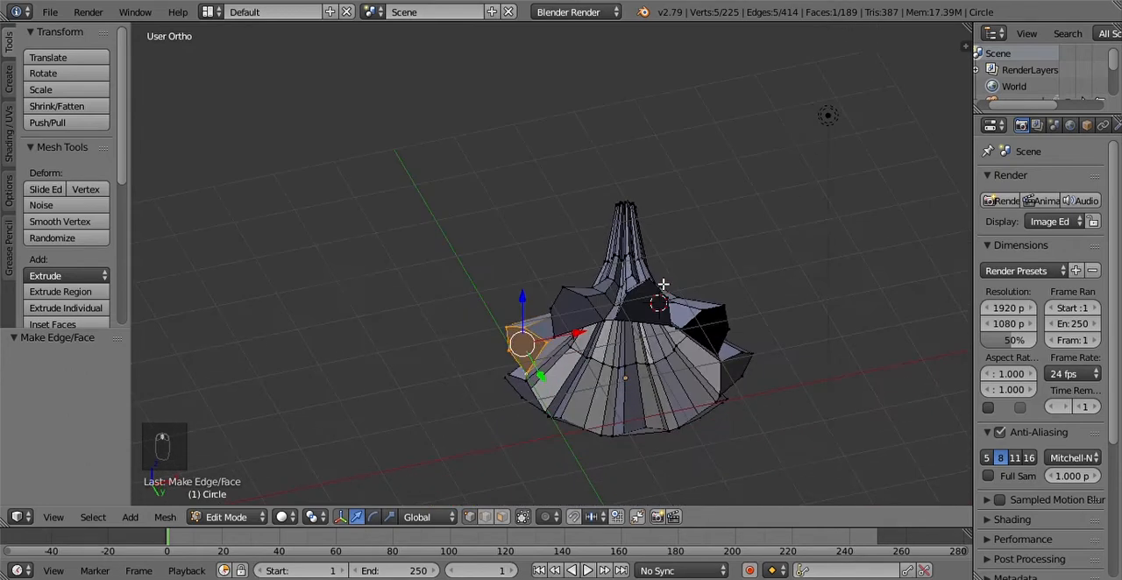
scroll(664, 285, "up", 6)
right_click(473, 374)
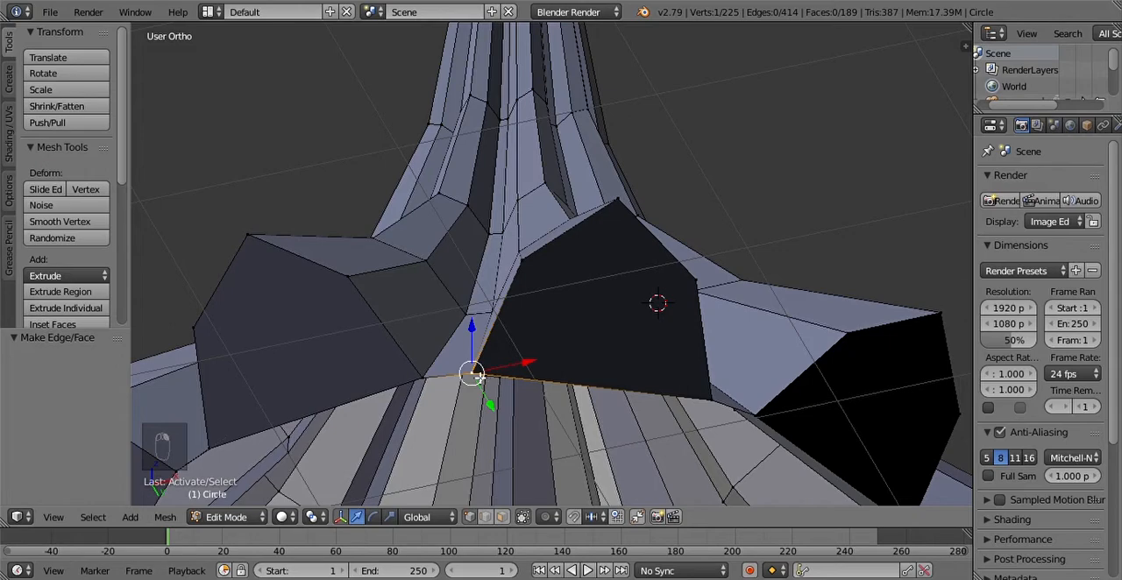
right_click(474, 374, "alt")
key("ctrl+z")
right_click(458, 382, "alt")
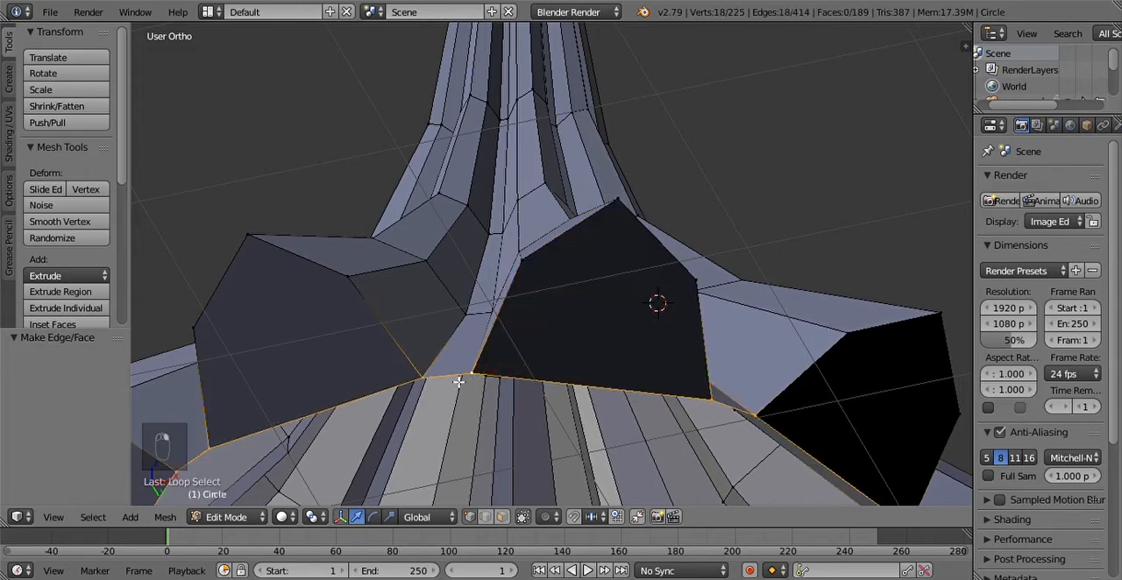
scroll(477, 377, "down", 6)
middle_click_drag(687, 395, 651, 372)
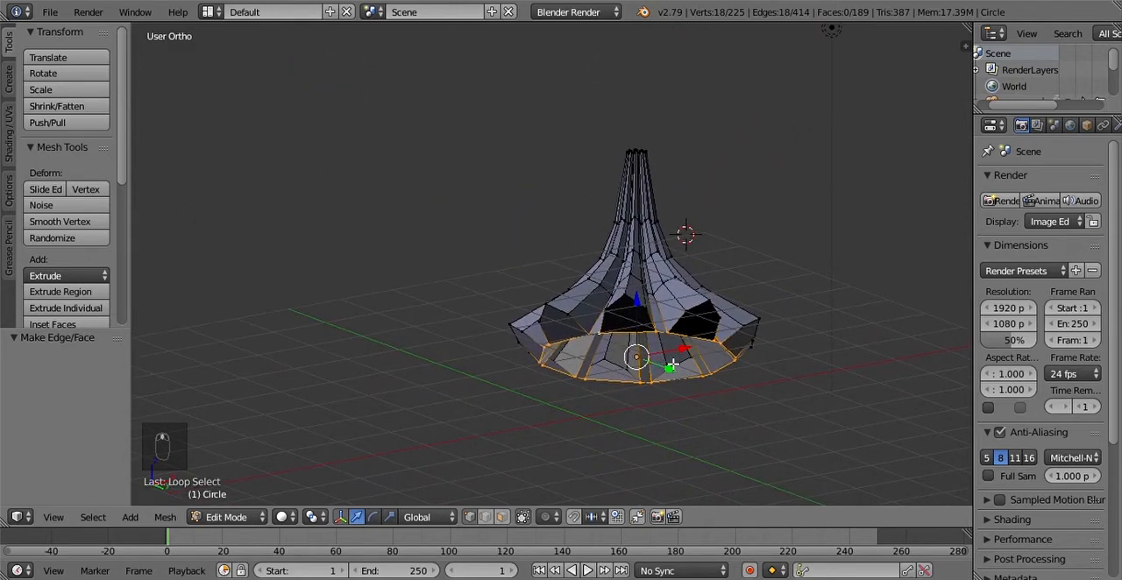
key("e")
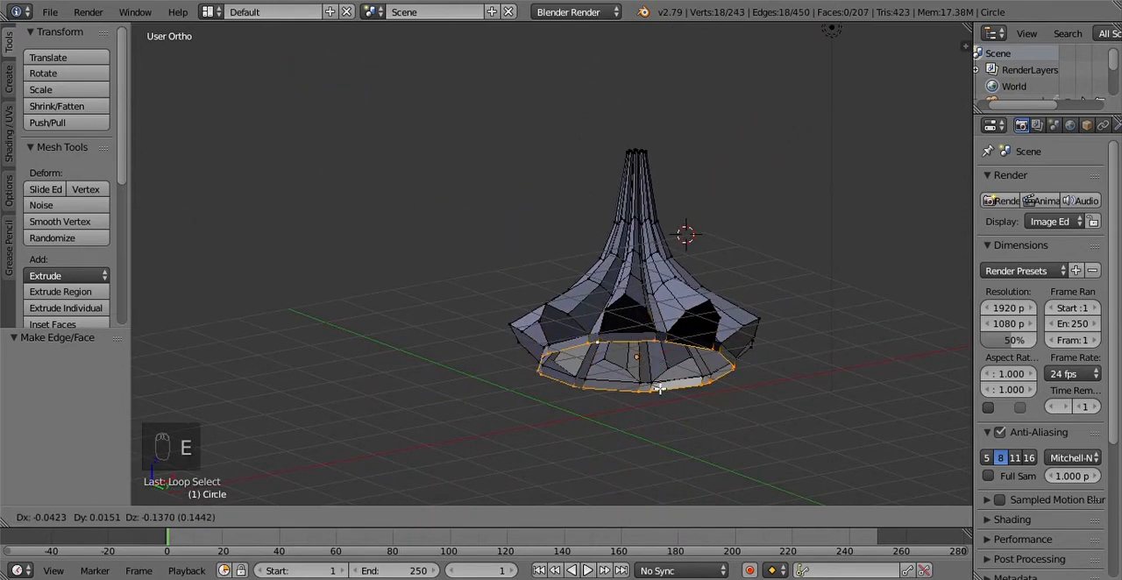
left_click(661, 392)
middle_click_drag(687, 331, 665, 375)
key("Tab")
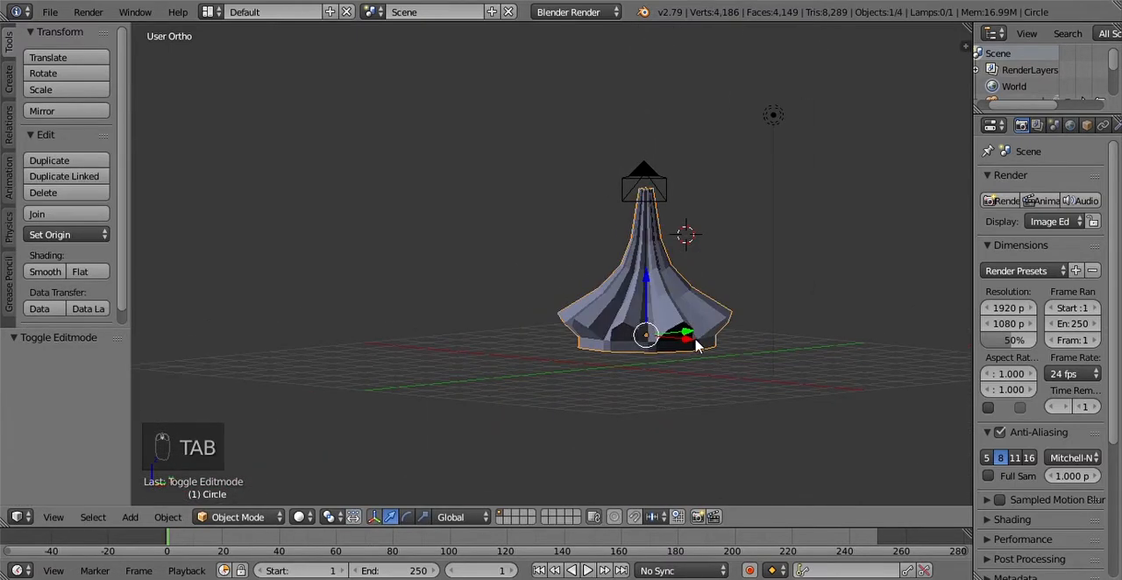
Step: Unhide the dome and compare the spire's base and collar with the reference photo in the right orthographic view
scroll(629, 362, "down", 3)
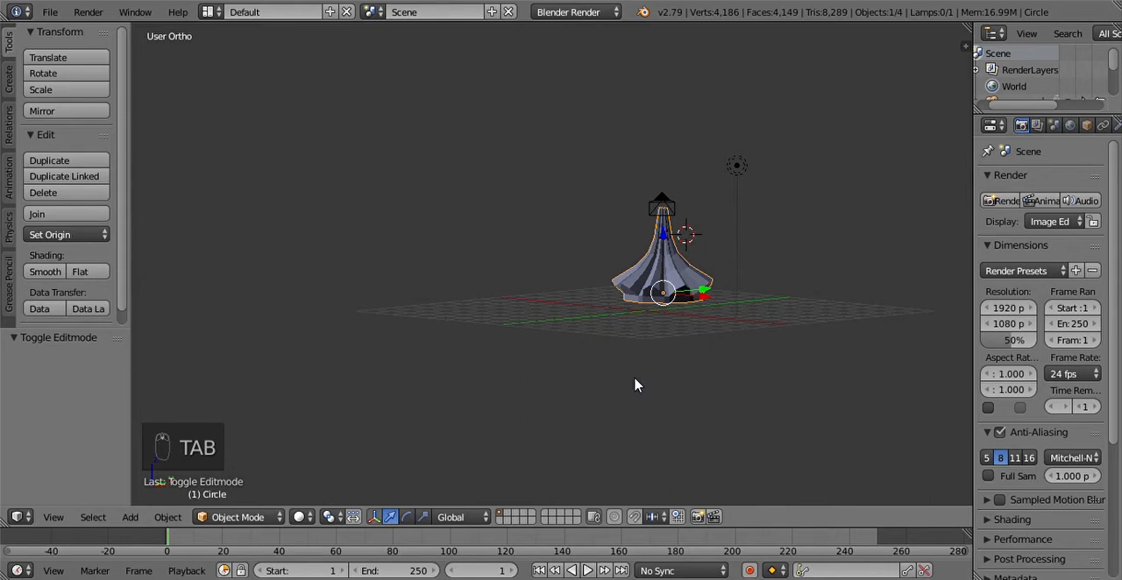
key("alt+h")
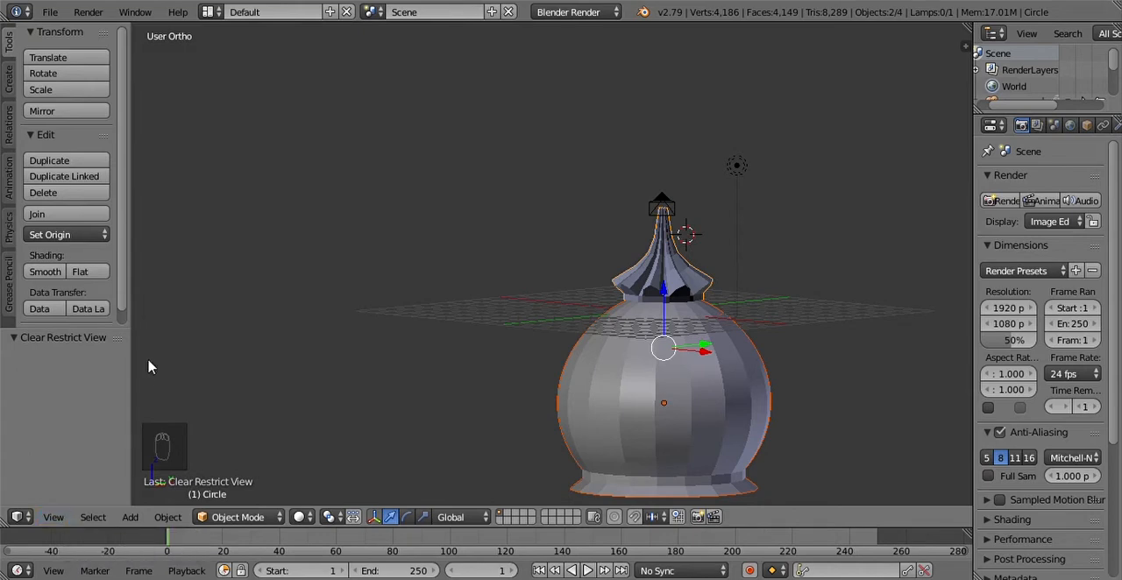
left_click(57, 518)
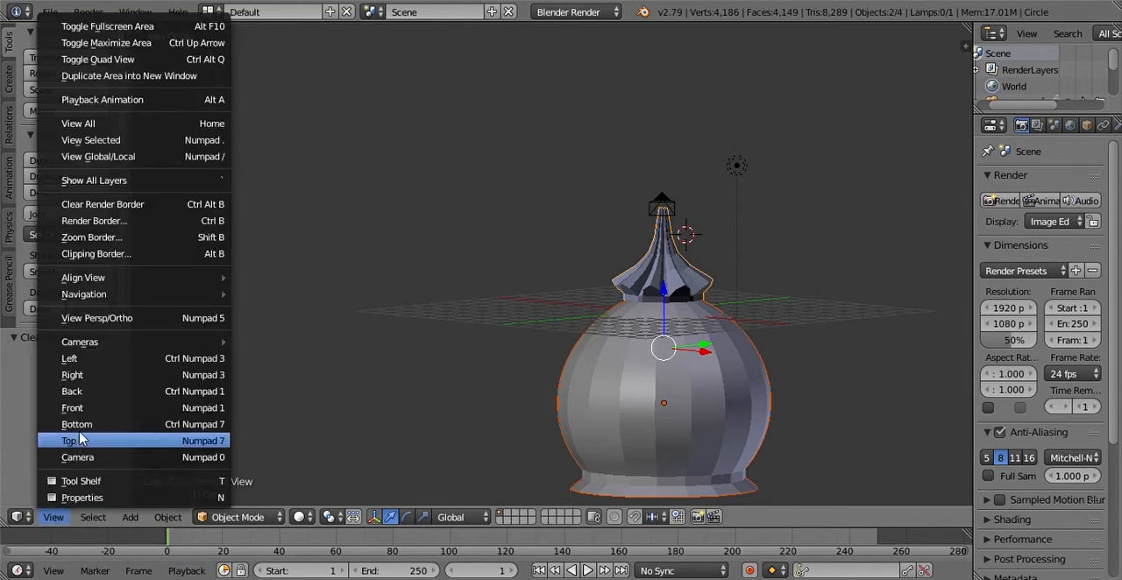
left_click(97, 386)
scroll(681, 398, "up", 5)
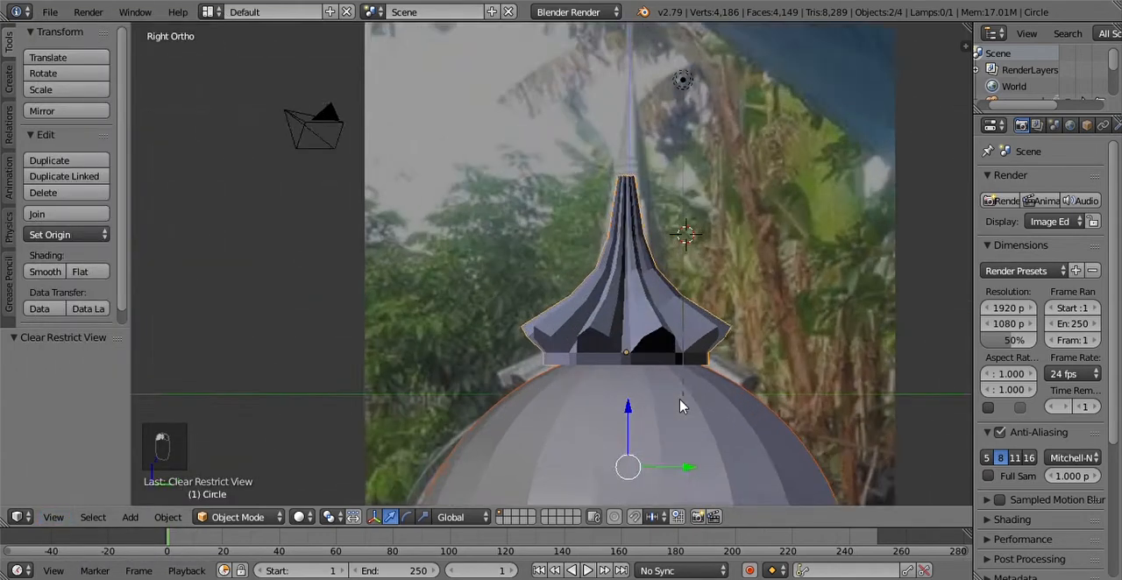
middle_click_drag(671, 428, 685, 296, "shift")
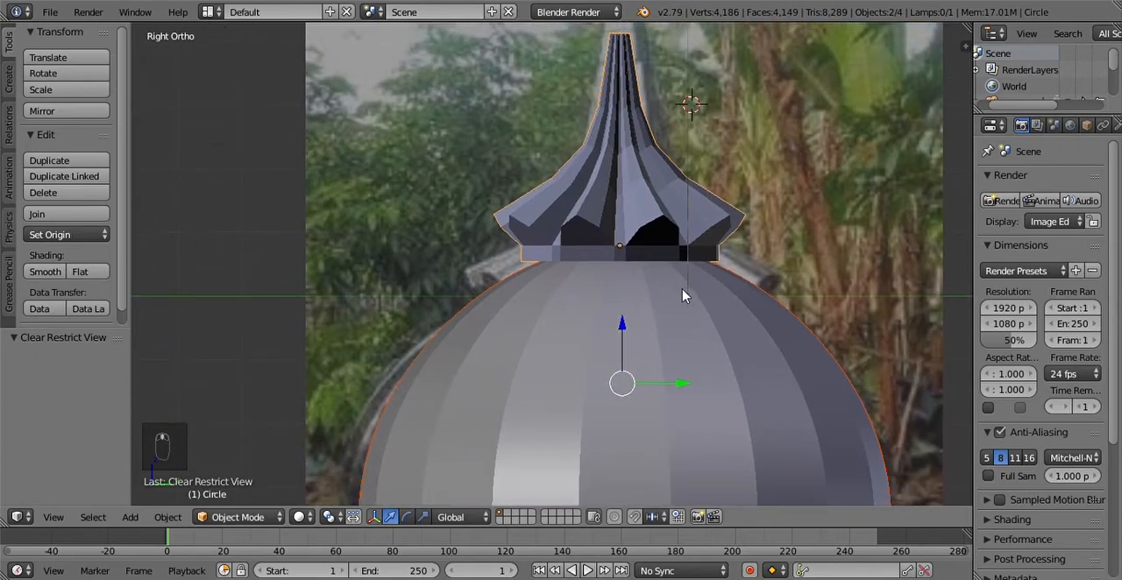
scroll(673, 366, "down", 5)
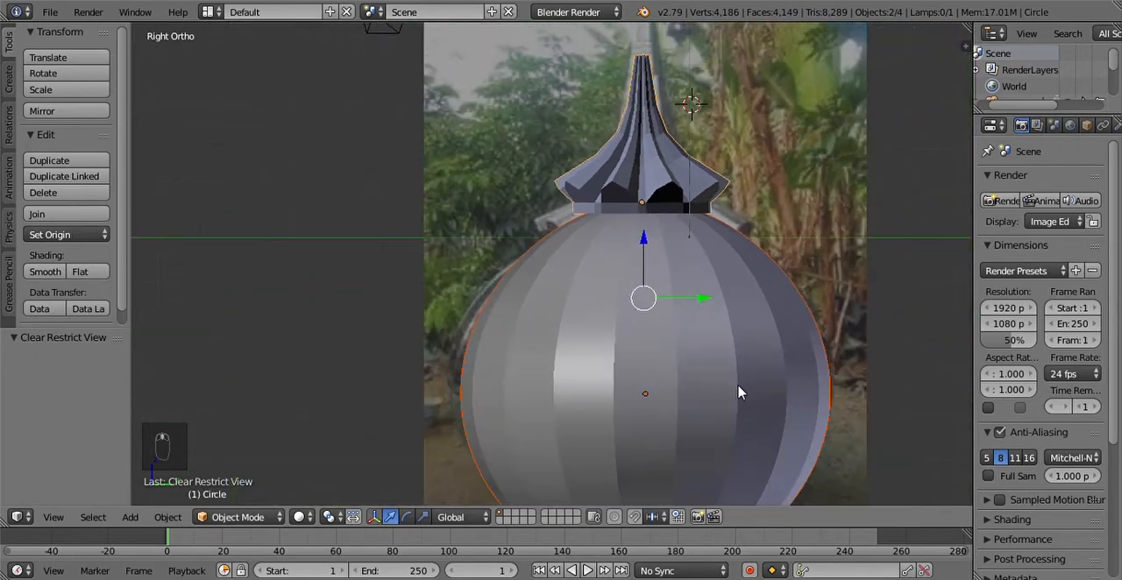
scroll(701, 347, "up", 7)
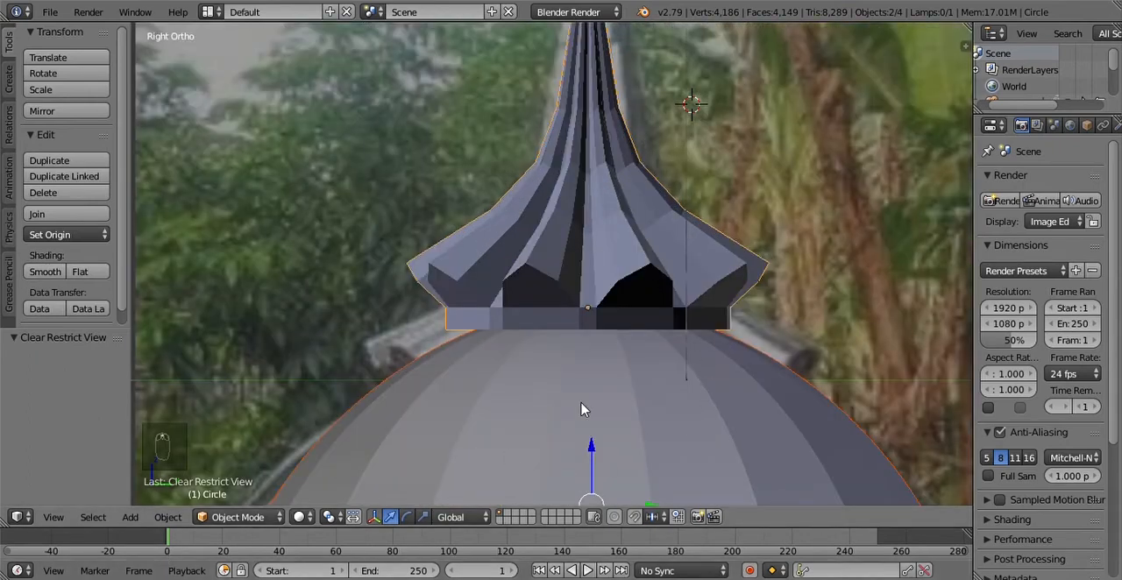
scroll(650, 349, "up", 2)
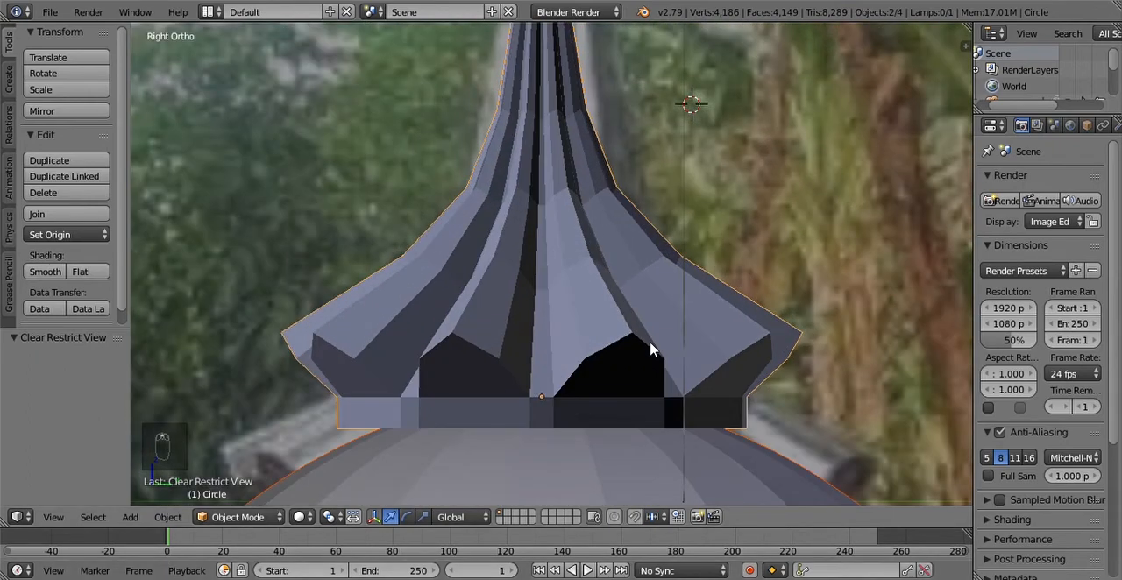
Step: Select the pleated spire and move it about 0.075 along Y and -0.168 along Z so its collar sinks onto the dome
key("g")
right_click(723, 405)
right_click(723, 406)
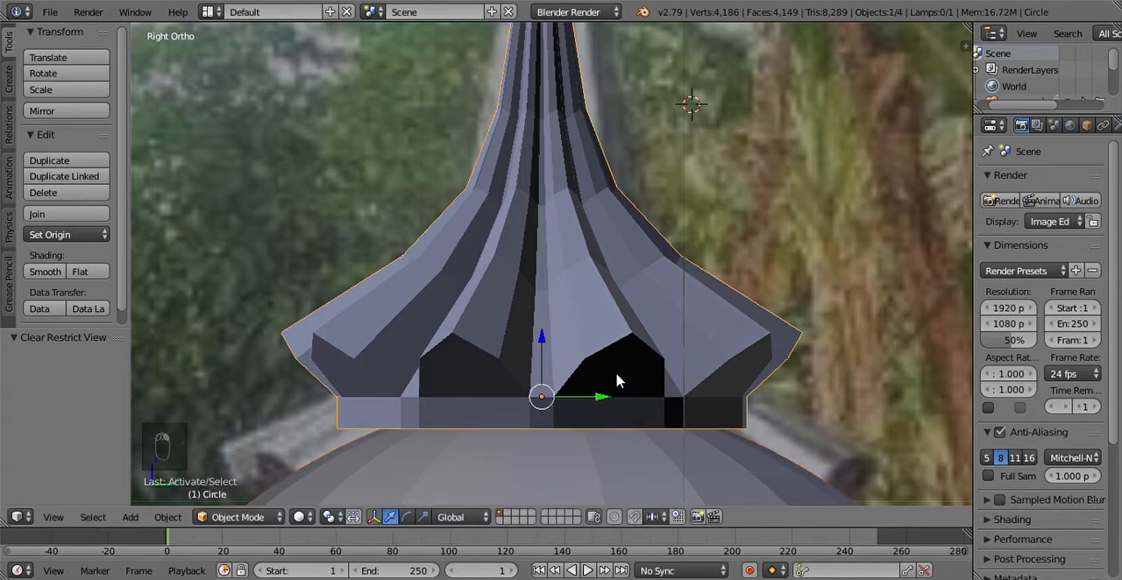
key("g")
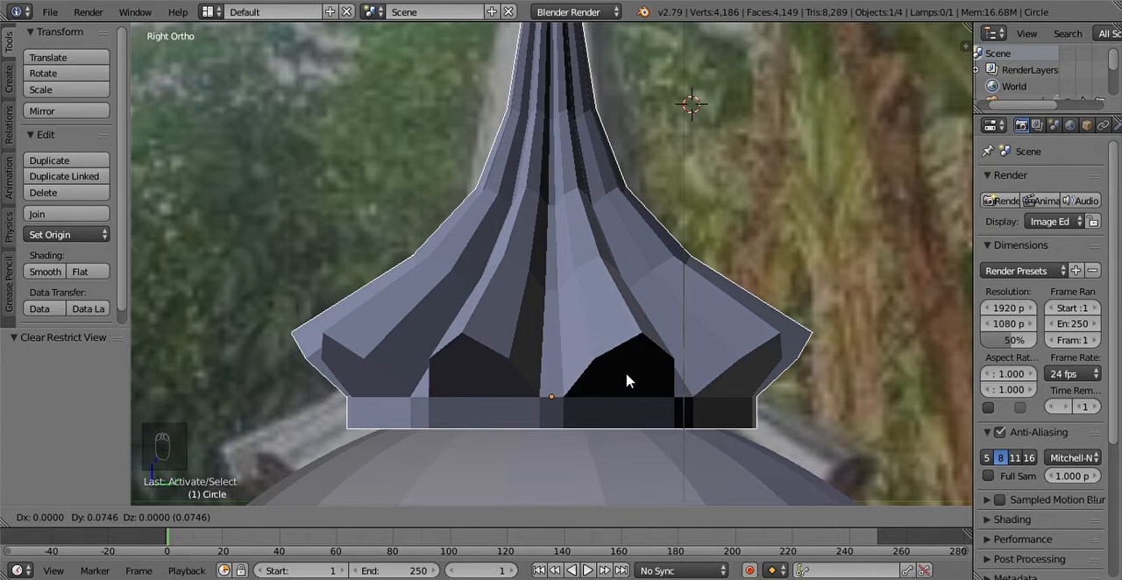
left_click(626, 380)
key("g")
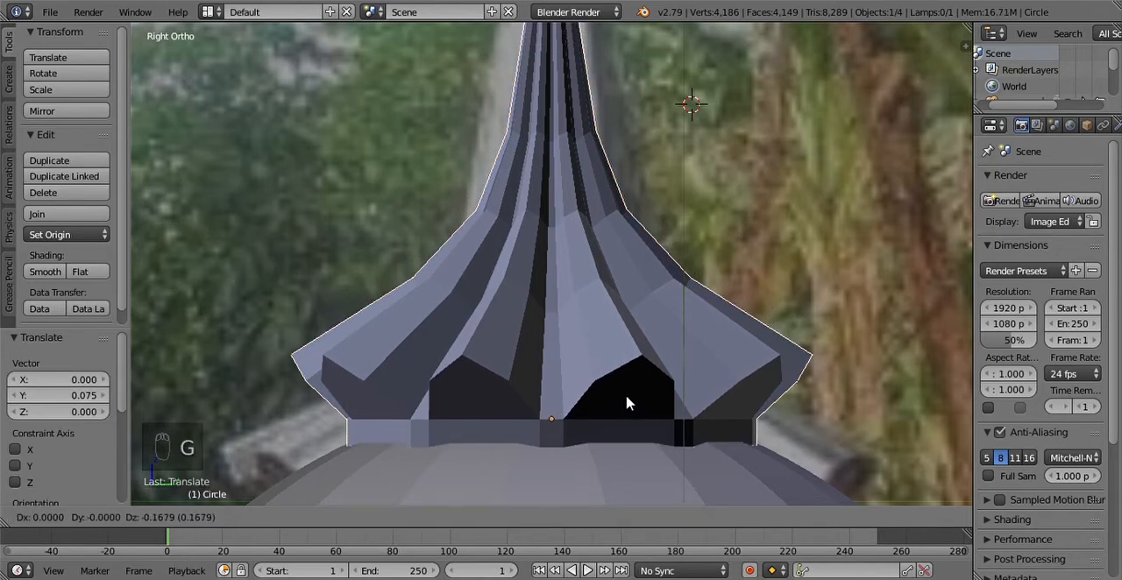
left_click(626, 403)
Step: Check the spire's position on the dome from the top, in an orbited view and in the right orthographic view
scroll(588, 438, "down", 4)
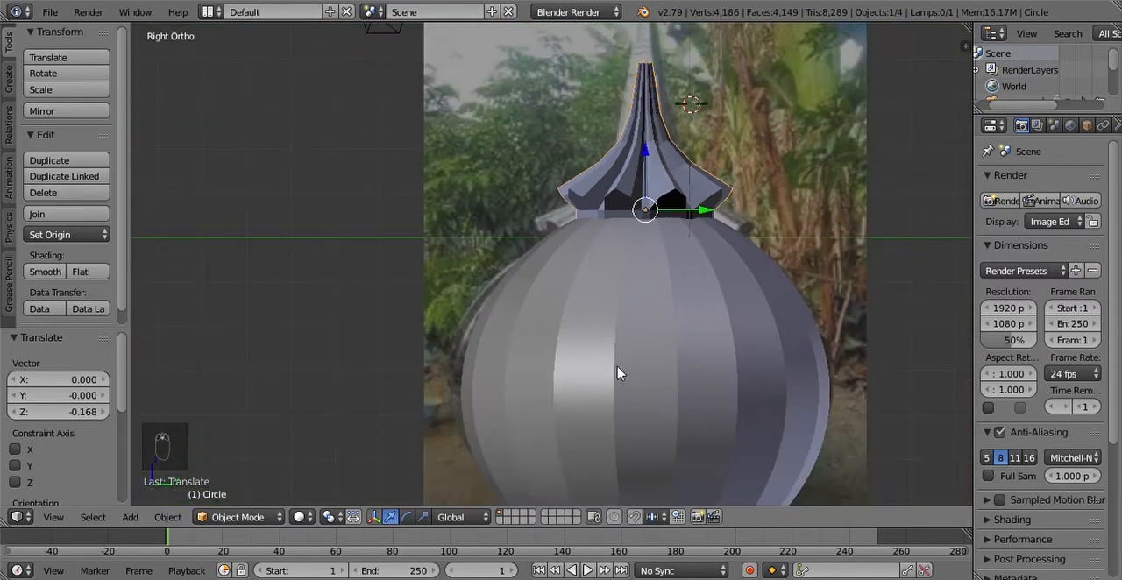
scroll(617, 374, "up", 4)
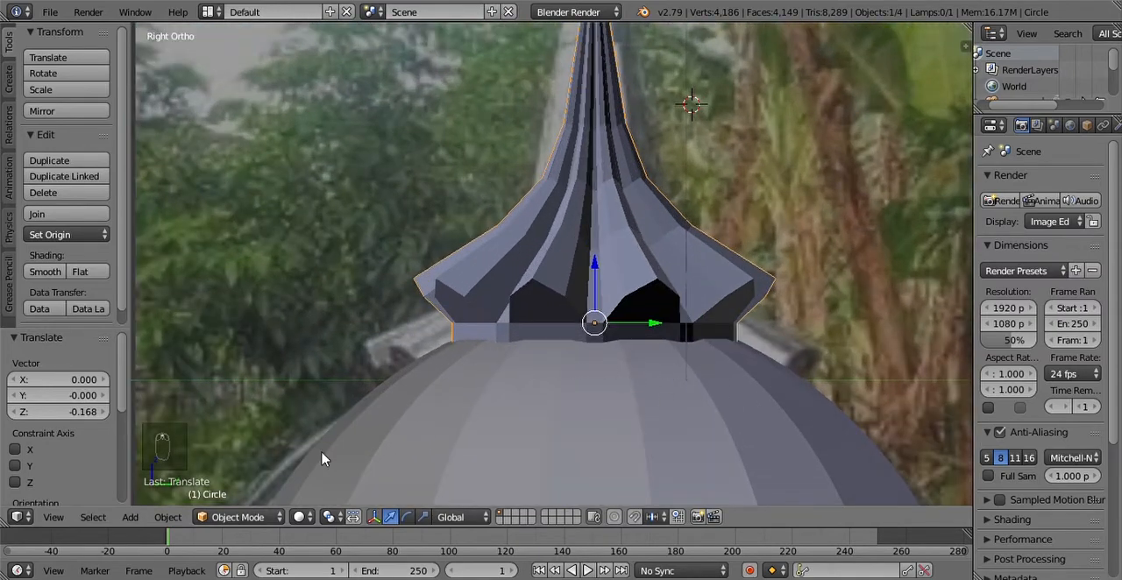
left_click(53, 517)
left_click(83, 436)
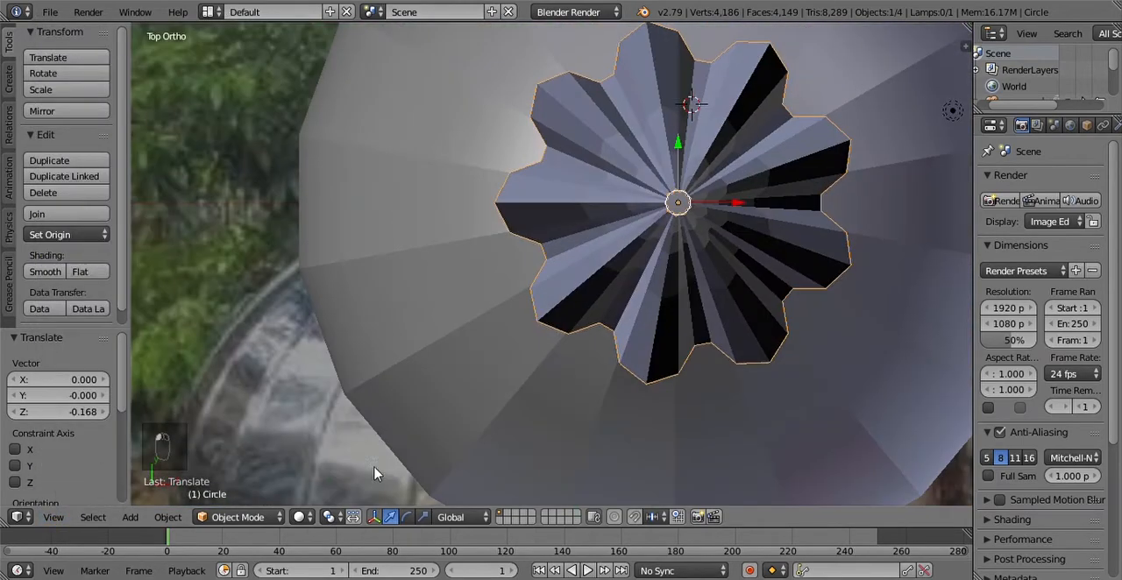
scroll(689, 363, "down", 8)
middle_click_drag(721, 222, 663, 352, "shift")
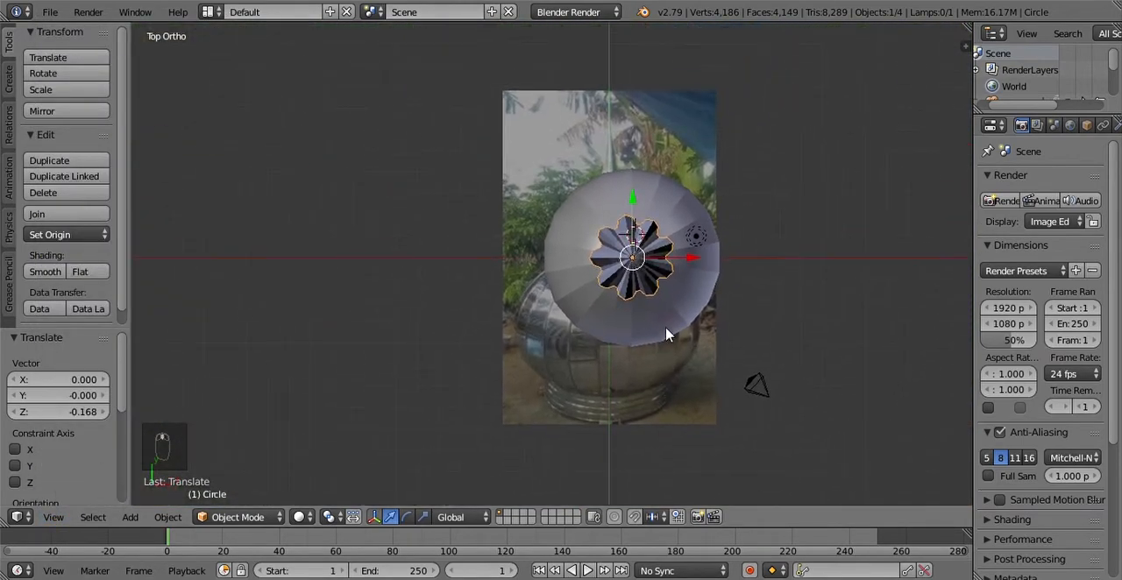
middle_click_drag(660, 397, 463, 228)
left_click(57, 517)
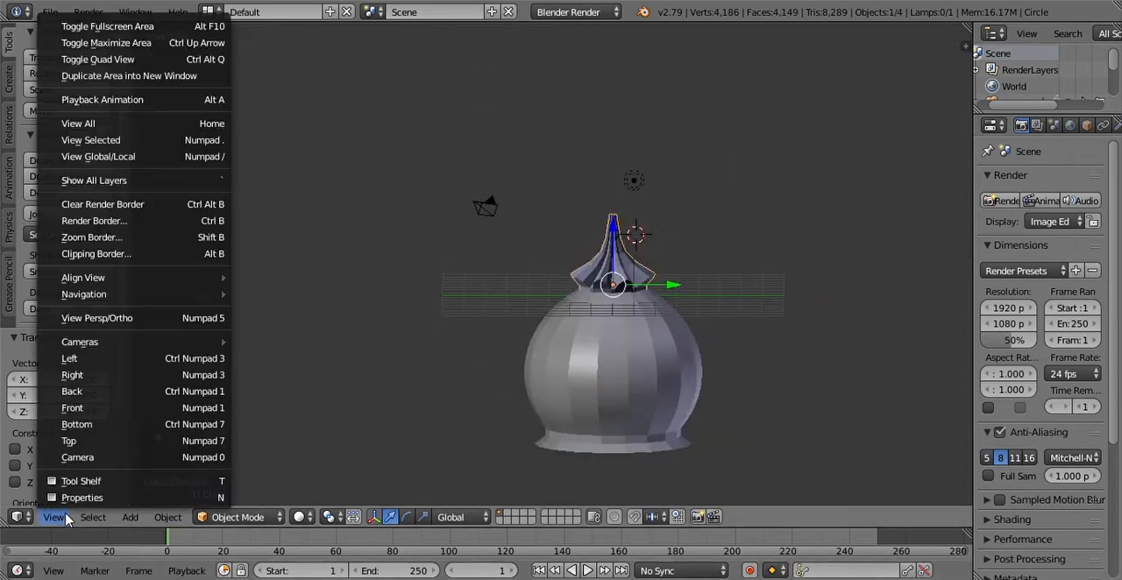
left_click(87, 380)
Step: Place the 3D cursor at the centre of the spire's upper rim and add a mesh circle with 64 vertices there
scroll(727, 393, "up", 8)
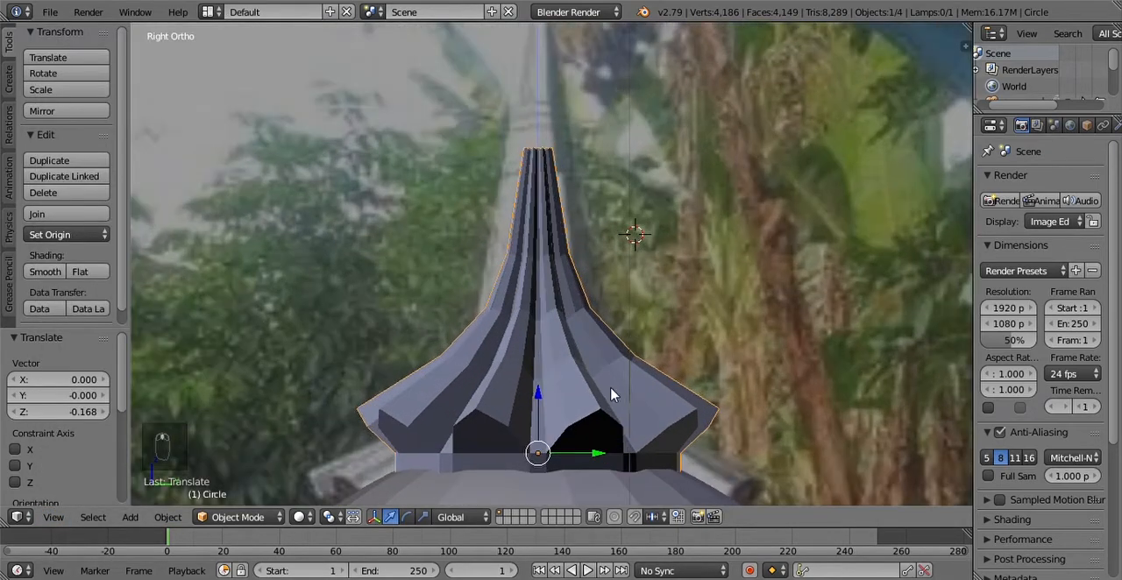
middle_click_drag(611, 388, 608, 522, "shift")
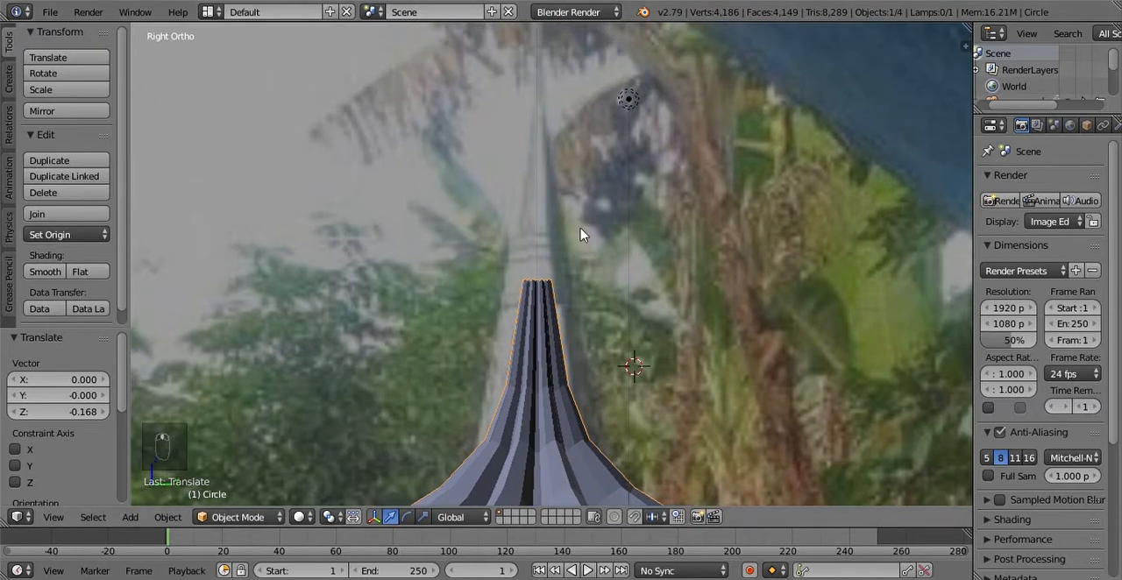
scroll(580, 232, "up", 6)
middle_click_drag(580, 265, 591, 398, "shift")
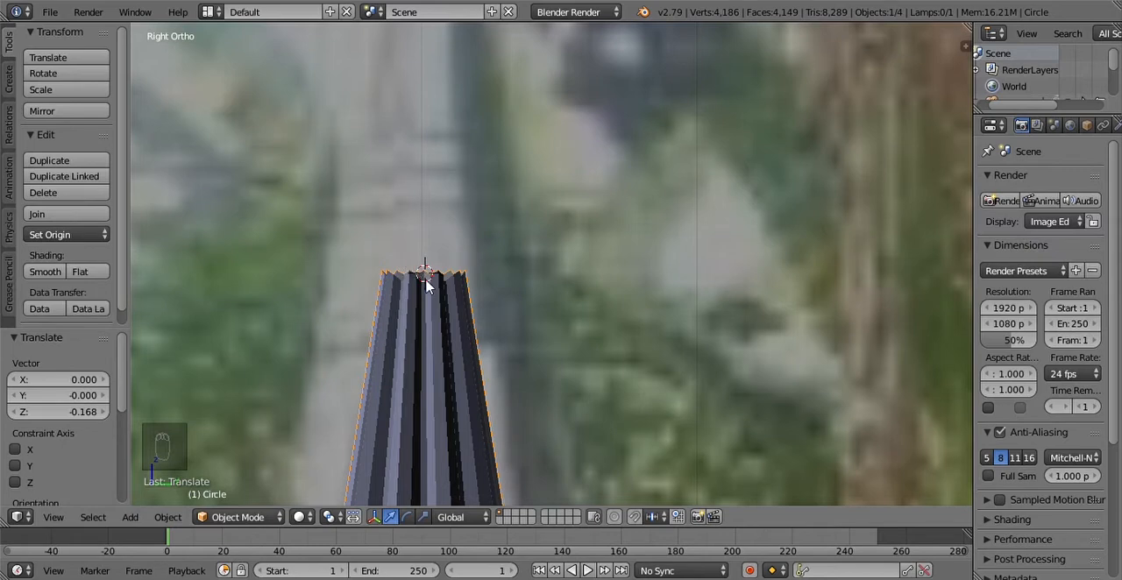
key("shift+a")
mouse_move(425, 276)
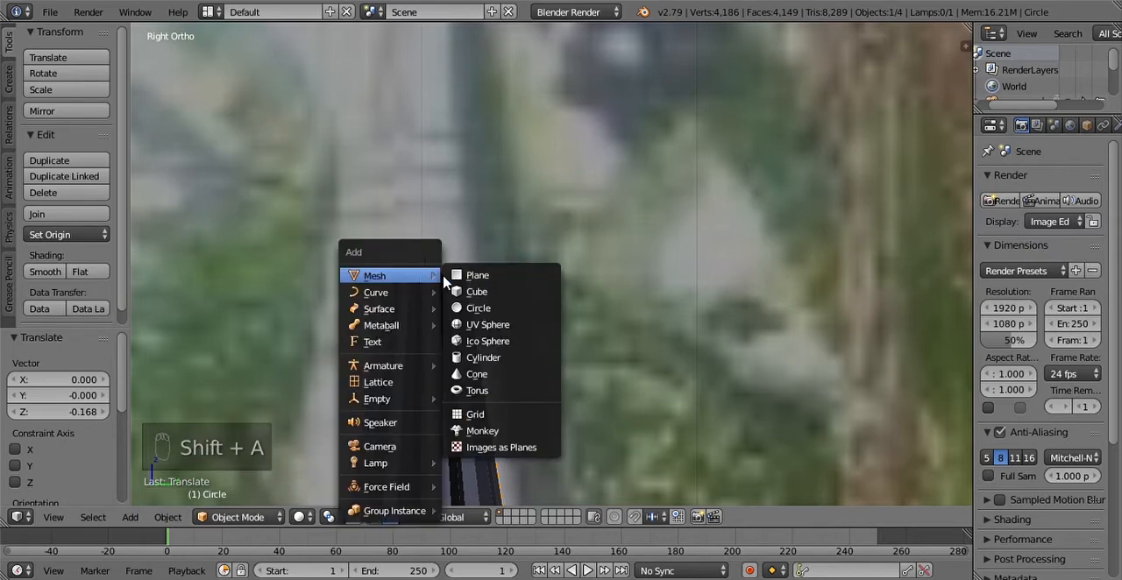
left_click(480, 309)
left_click(88, 383)
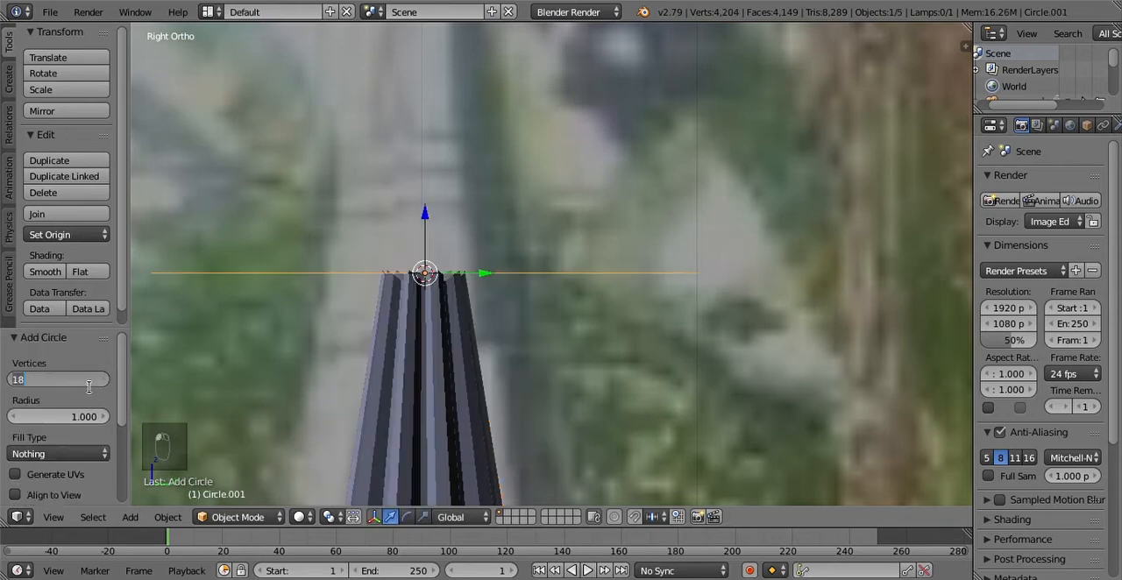
type("64")
key("Return")
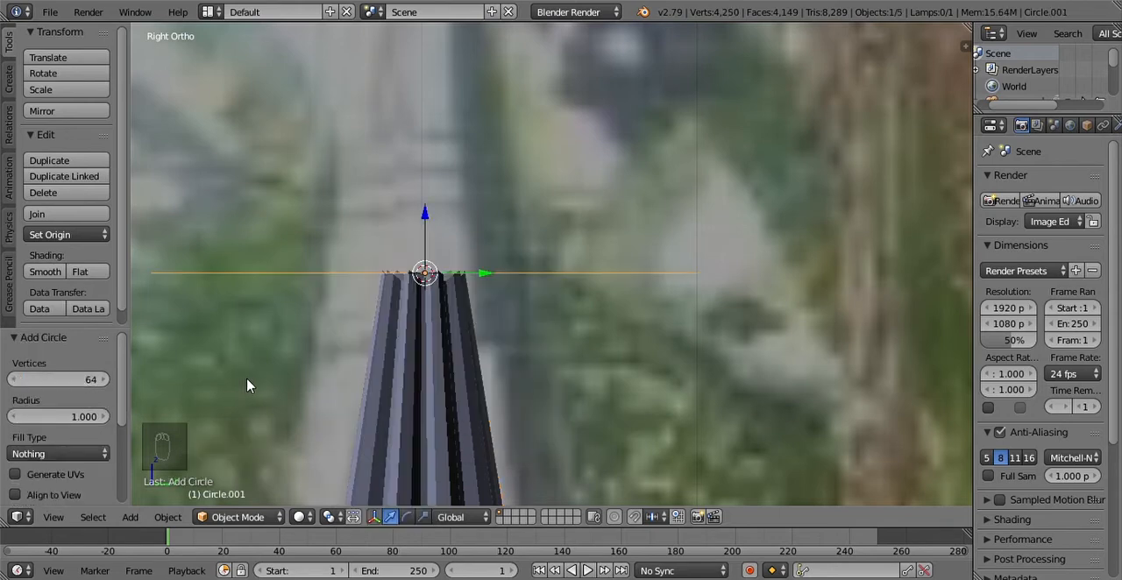
Step: Scale the new circle to about 0.194 and, in top view, shift it about 0.153 along X over the spire's opening
key("s")
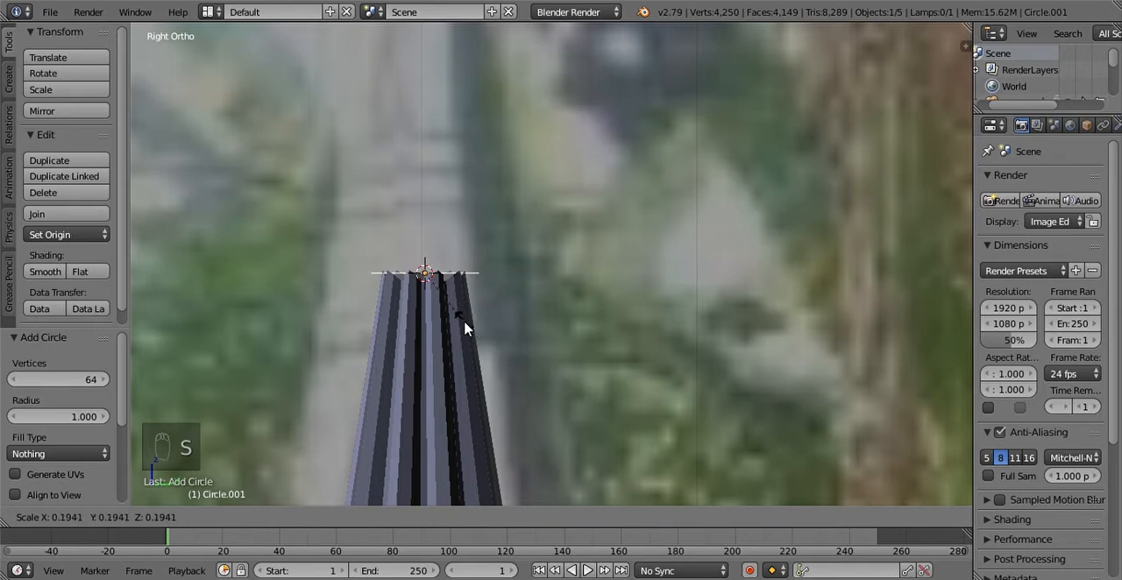
left_click(465, 328)
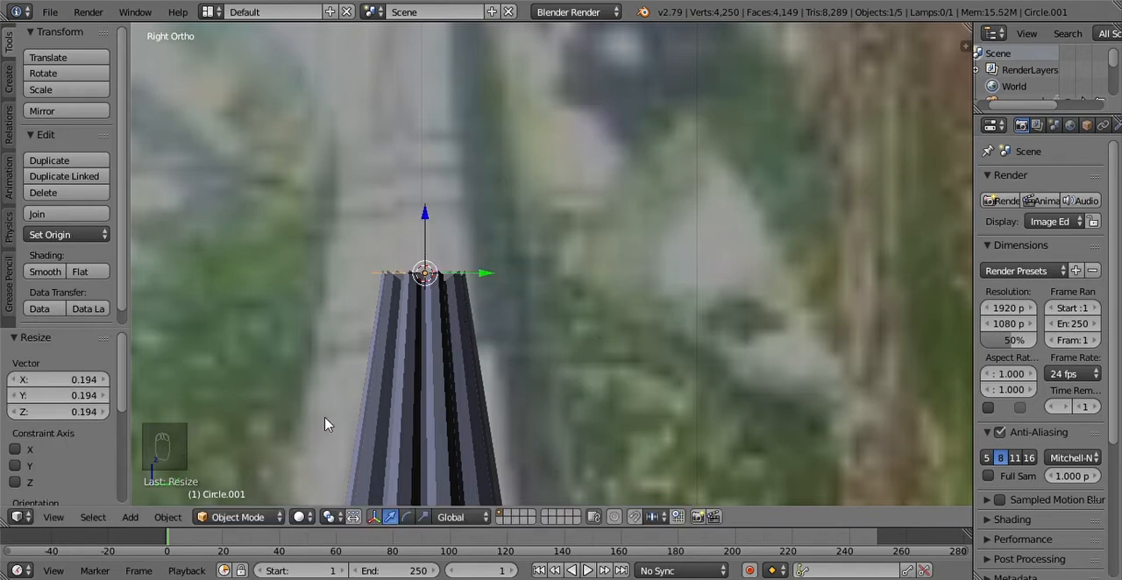
left_click(53, 517)
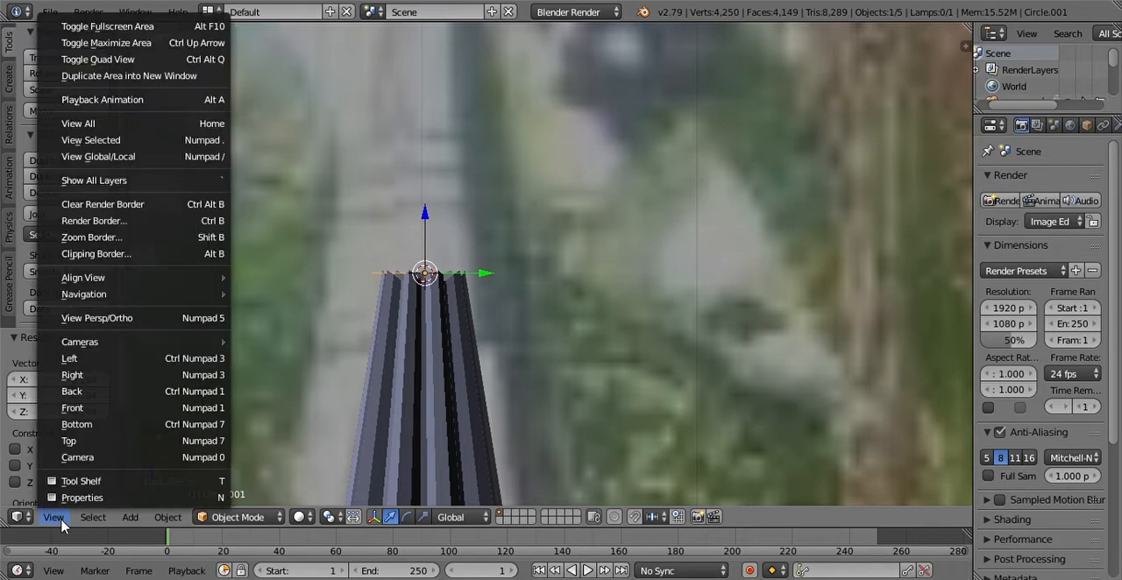
left_click(93, 442)
key("g")
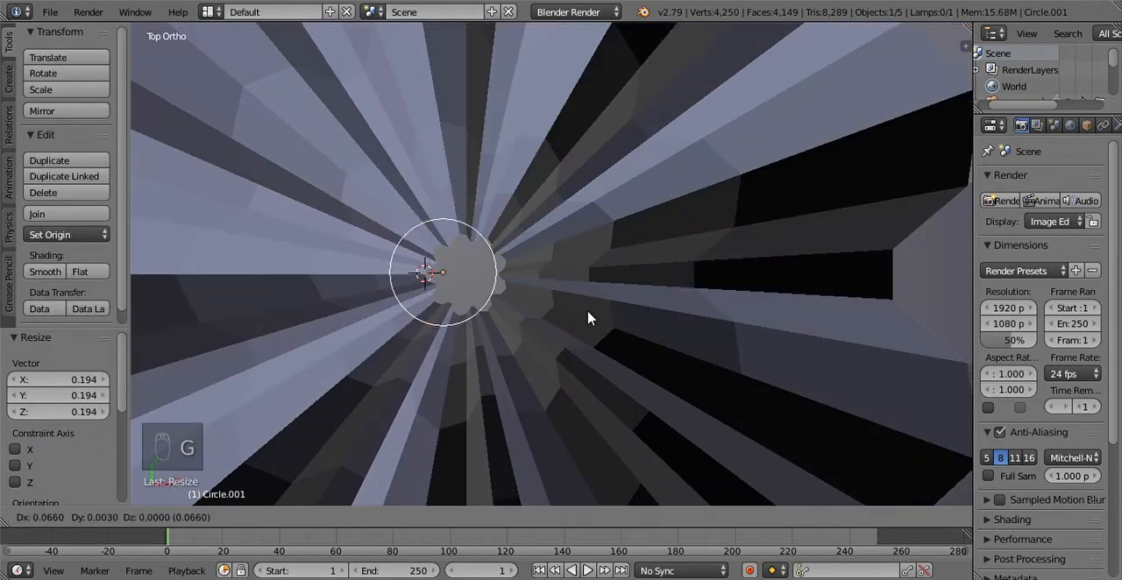
left_click(612, 320)
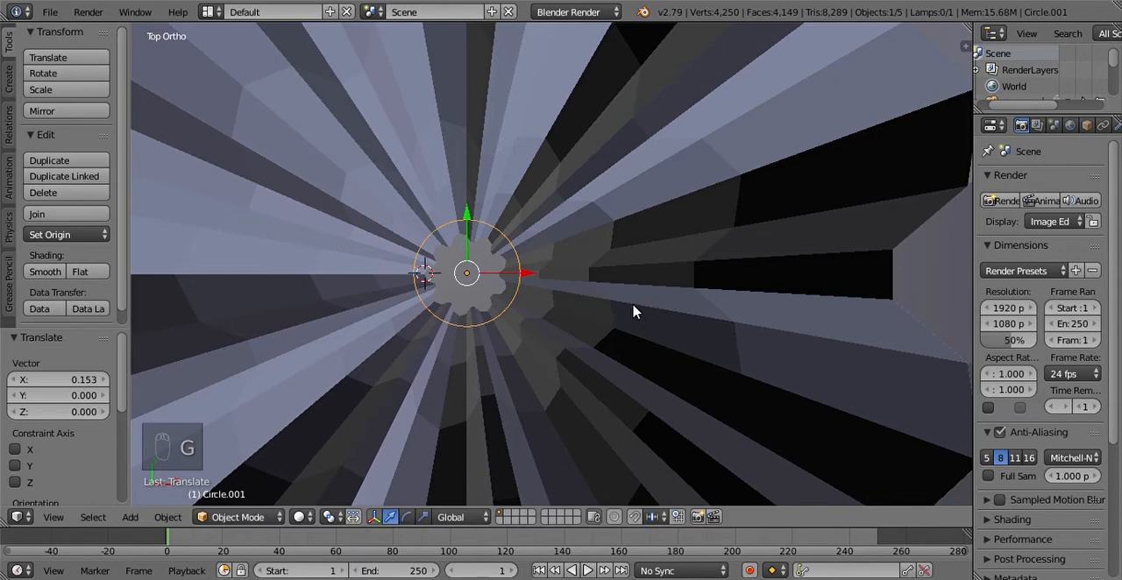
Step: Scale the circle by about 0.838 and nudge it in top view until it is concentric with the pleated opening
scroll(626, 310, "up", 5)
key("g")
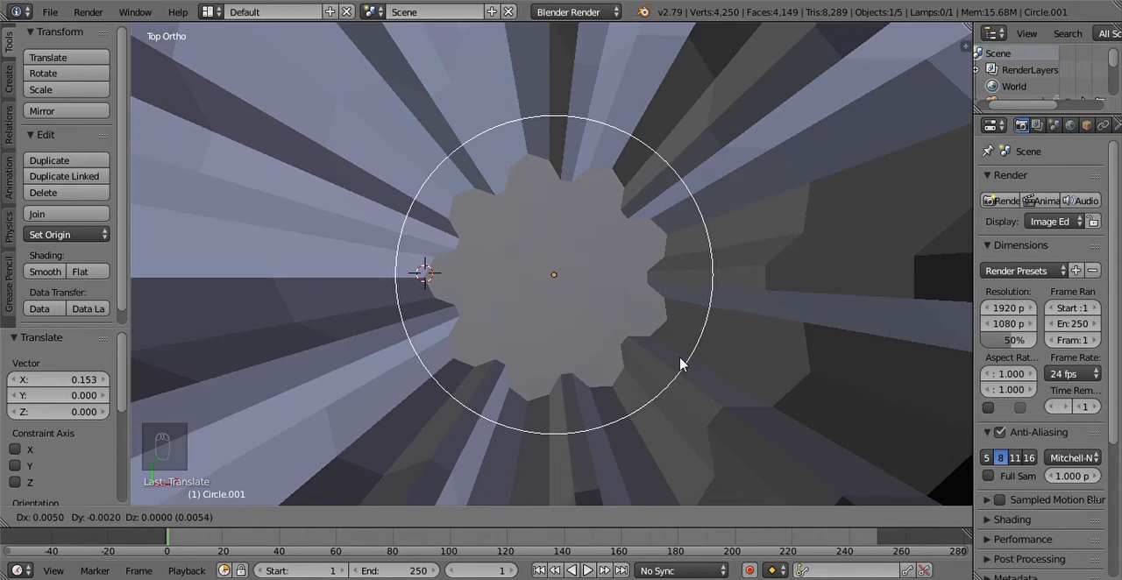
left_click(682, 364)
key("s")
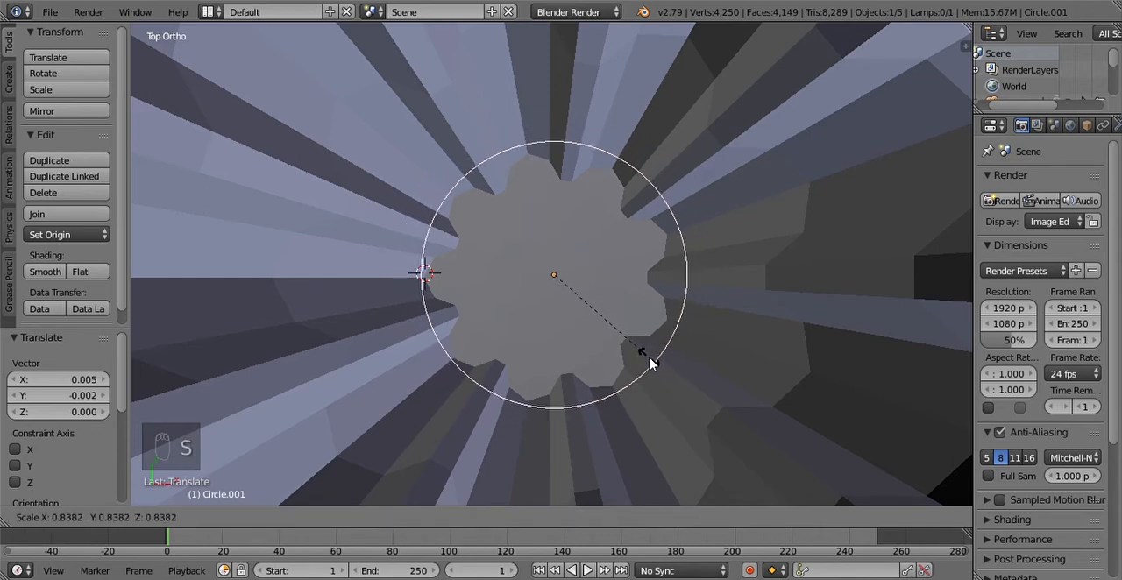
left_click(649, 364)
key("g")
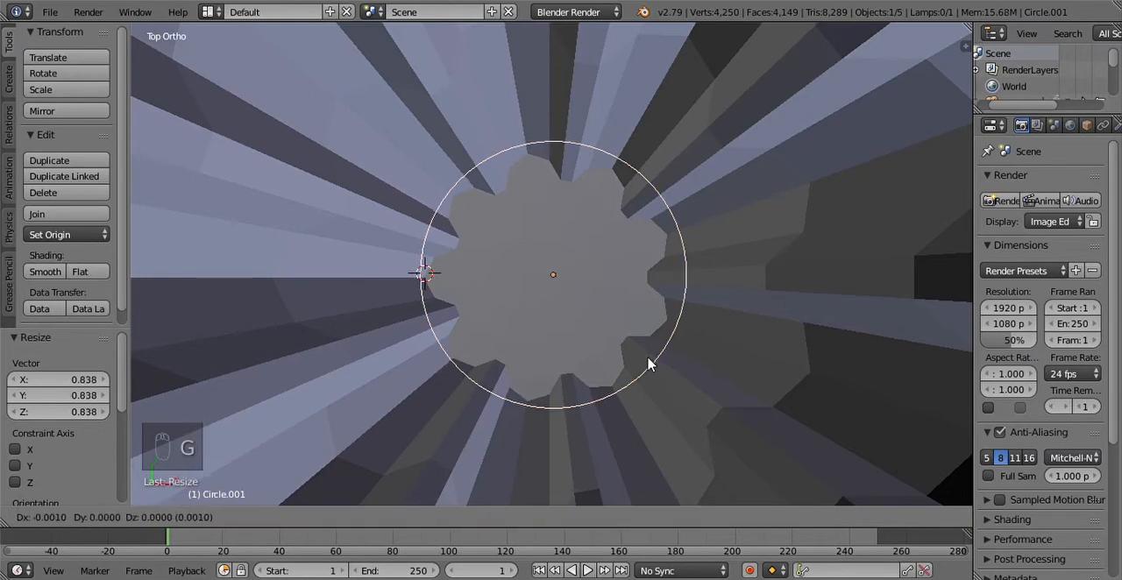
left_click(646, 364)
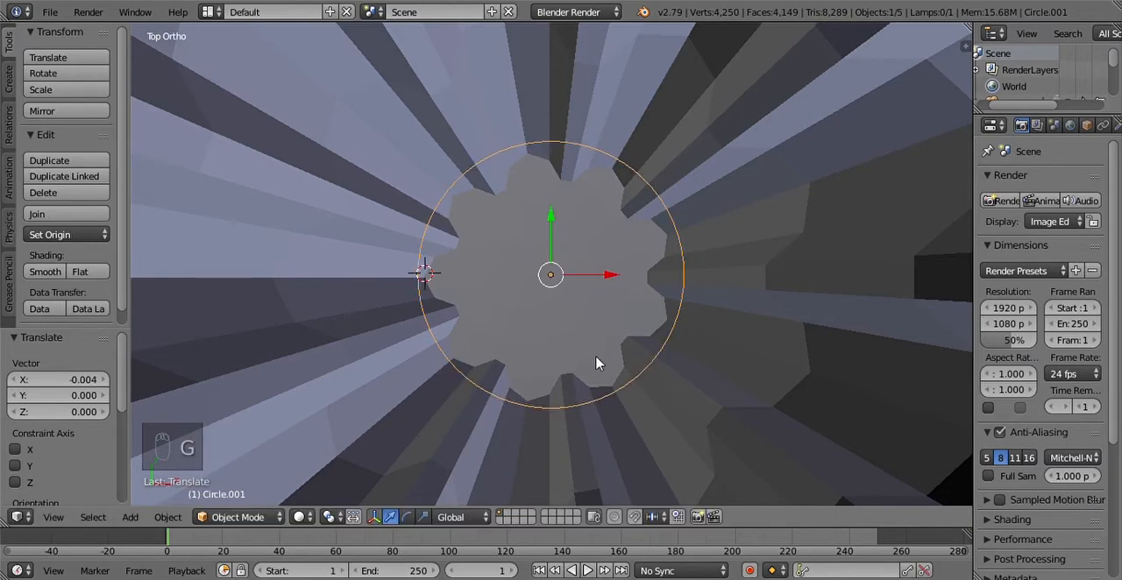
Step: In the right orthographic view, lower the circle just below the spire's jagged upper rim and centre it along Y
left_click(54, 517)
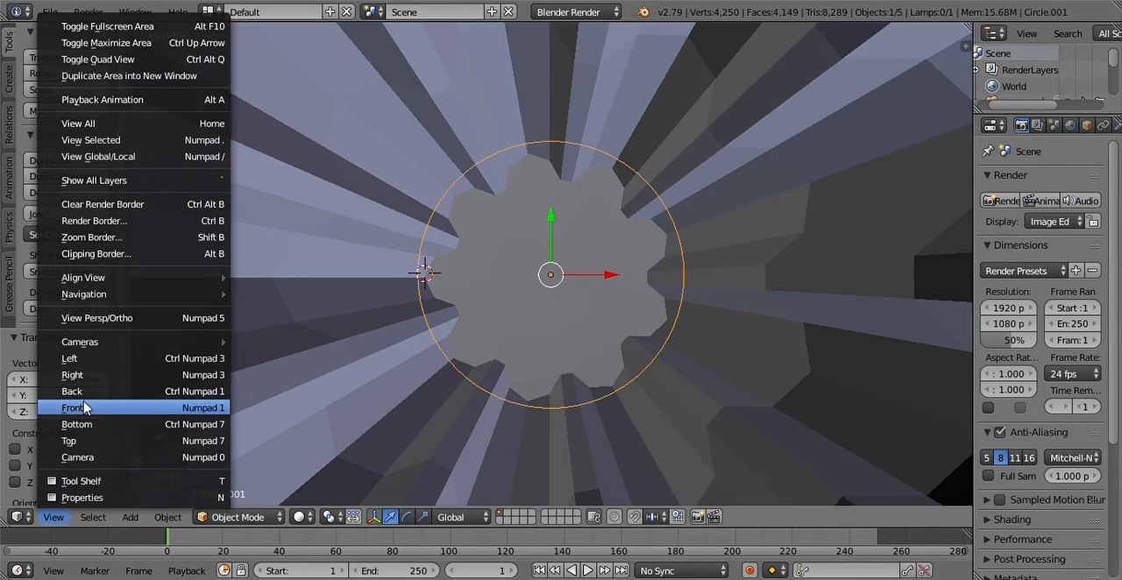
left_click(74, 375)
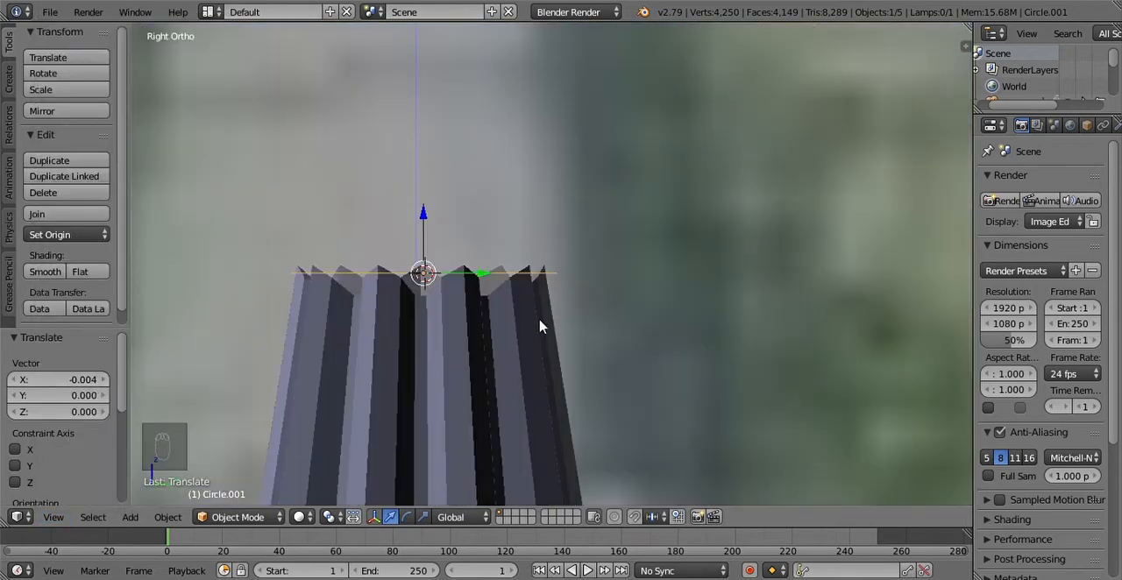
key("g")
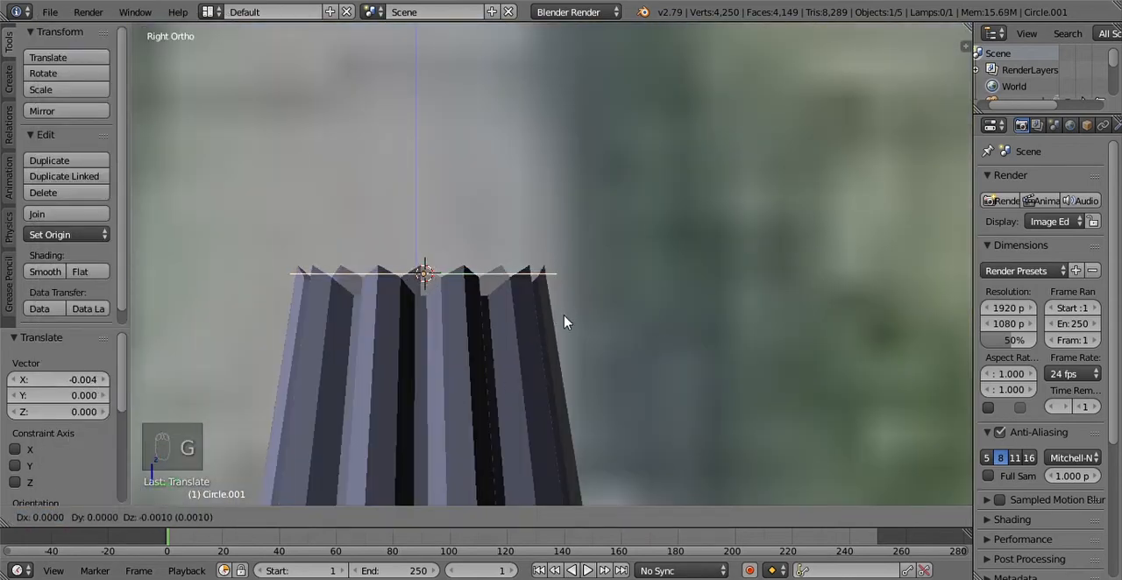
left_click(563, 364)
key("g")
left_click(564, 364)
key("g")
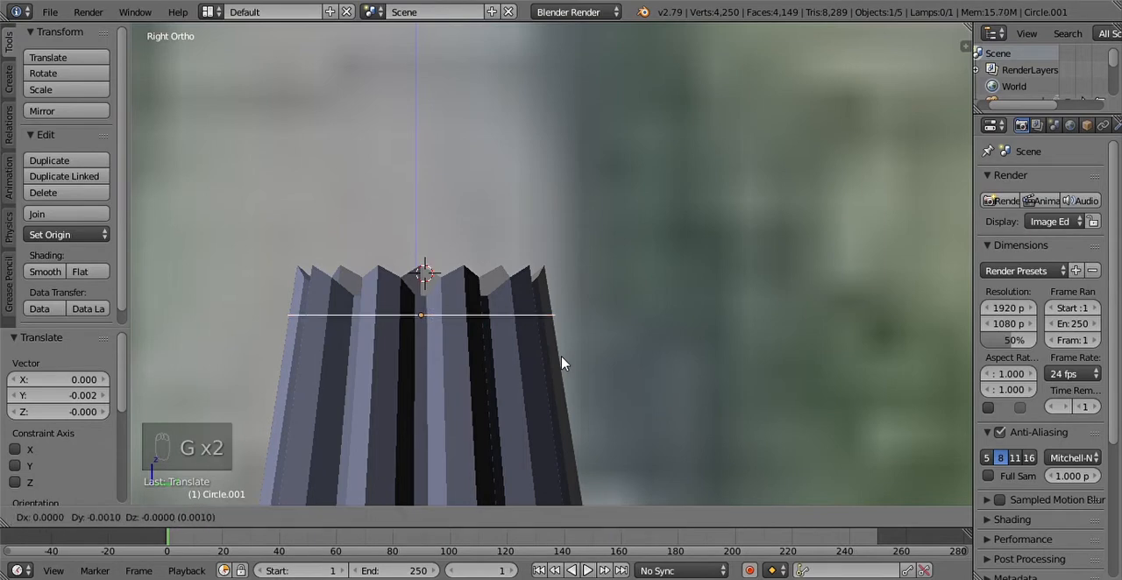
left_click(562, 364)
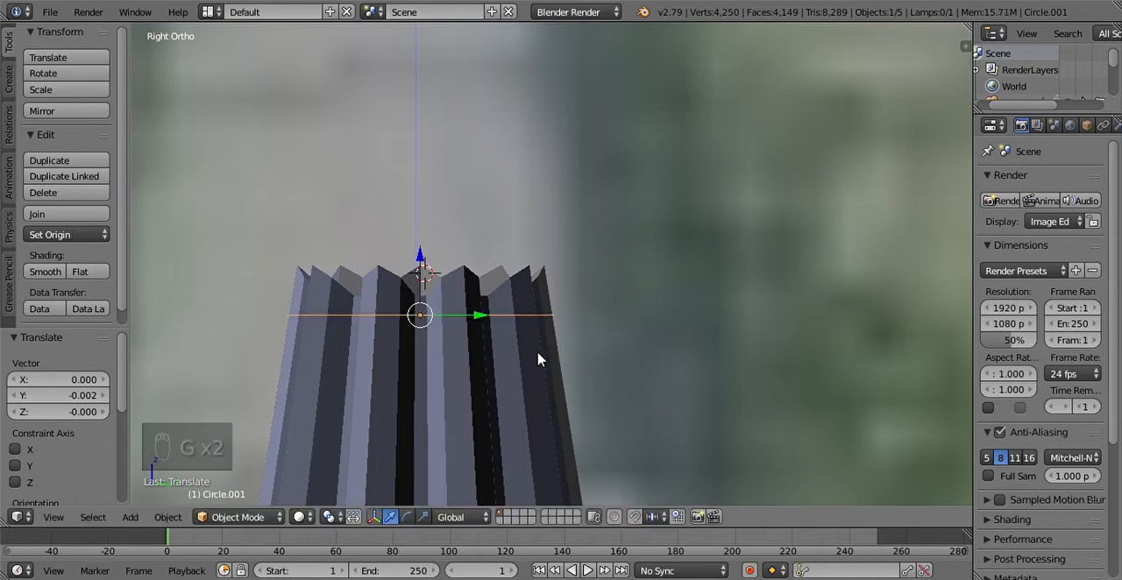
Step: Enter Edit Mode on the circle and extrude it about 2.515 upward along global Z
scroll(539, 360, "down", 14)
scroll(539, 361, "up", 2)
scroll(539, 360, "down", 2)
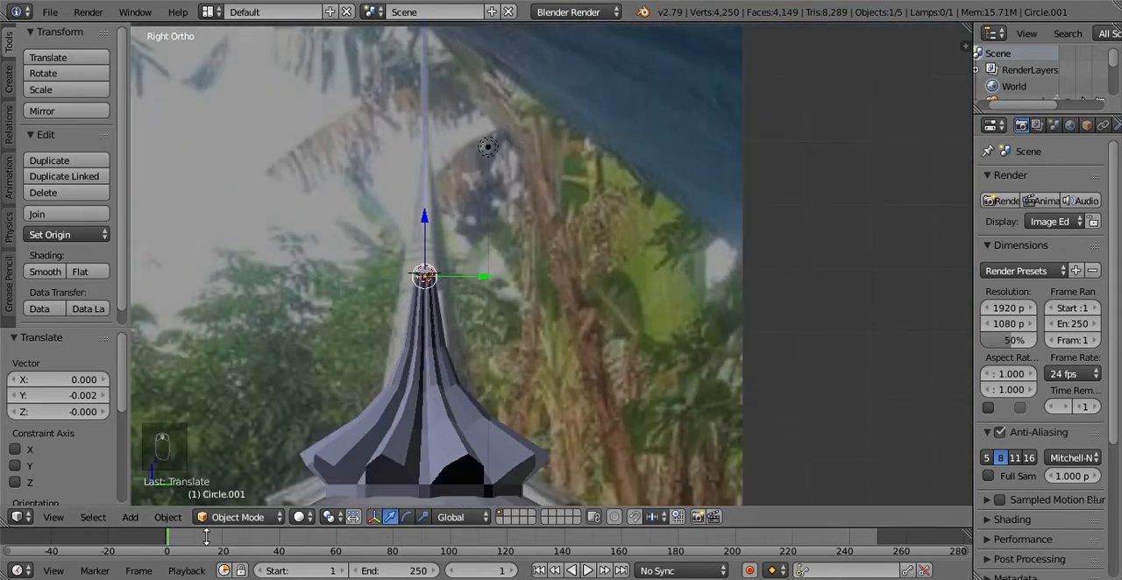
left_click(241, 517)
left_click(246, 482)
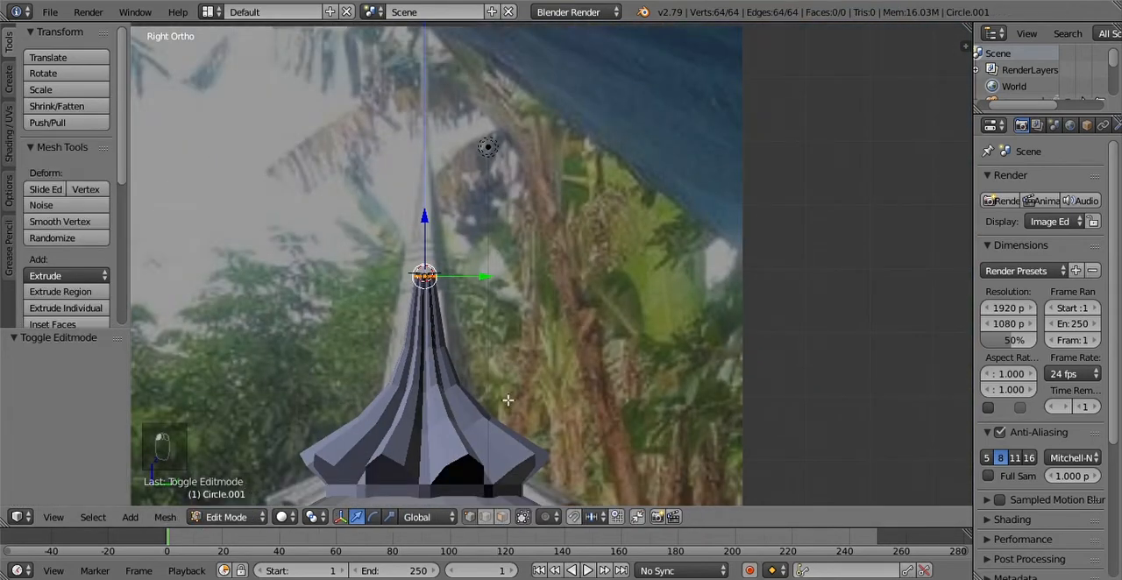
key("e")
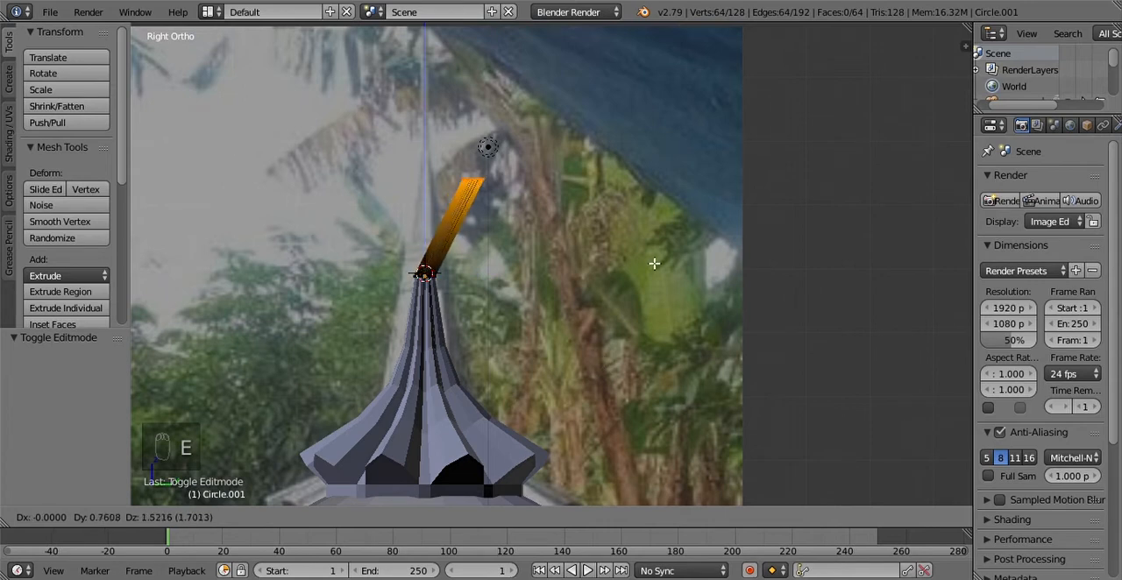
key("z")
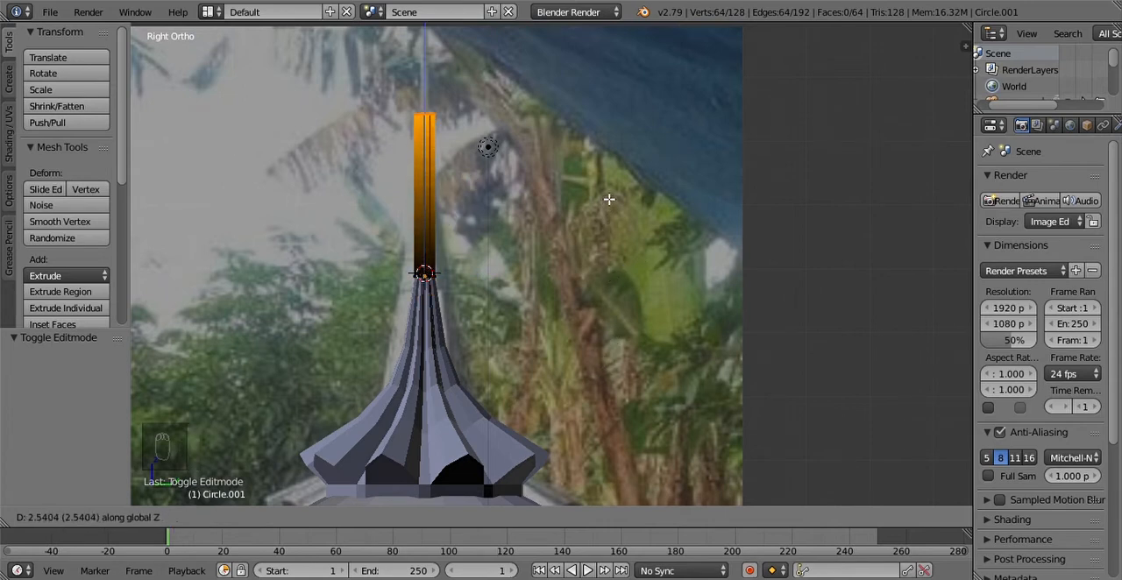
left_click(608, 200)
Step: Scale the extruded top ring almost to a point to taper the tip, then return to Object Mode with the pleated spire selected
key("s")
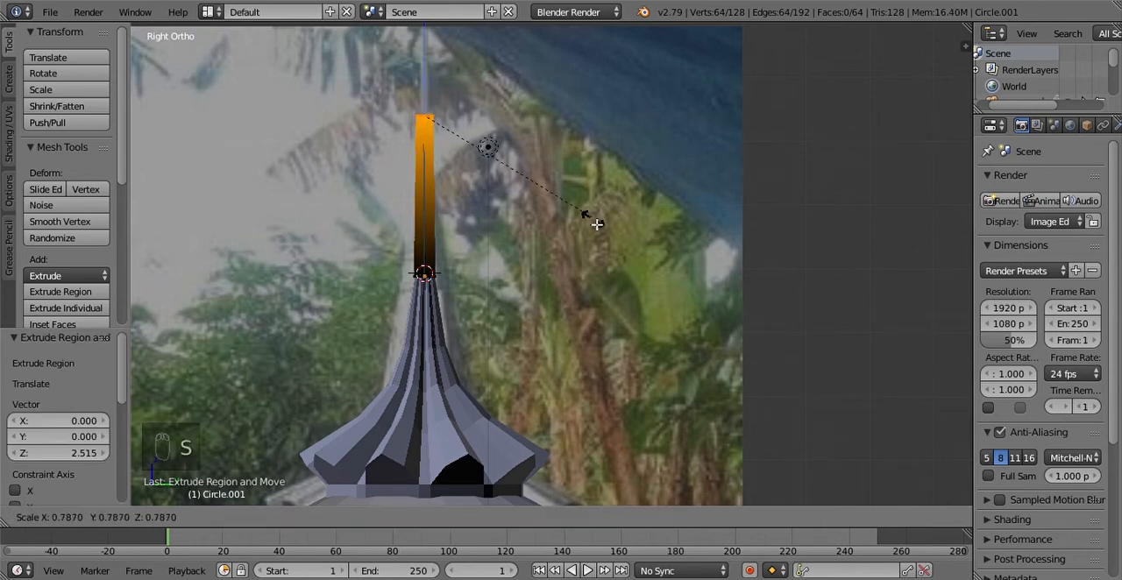
left_click(468, 126)
key("Tab")
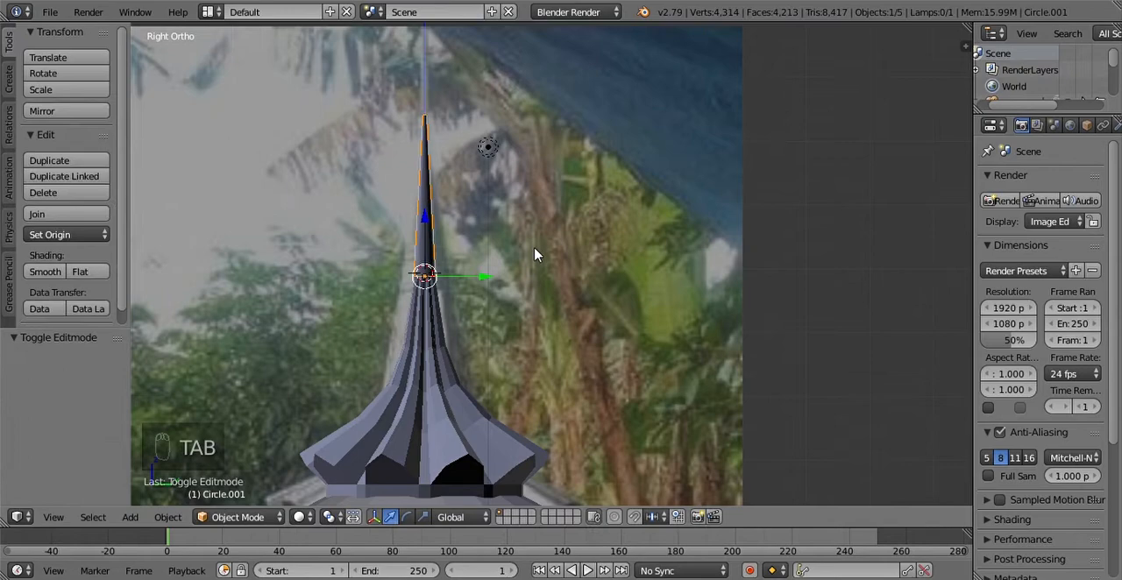
scroll(534, 268, "down", 5)
right_click(427, 349)
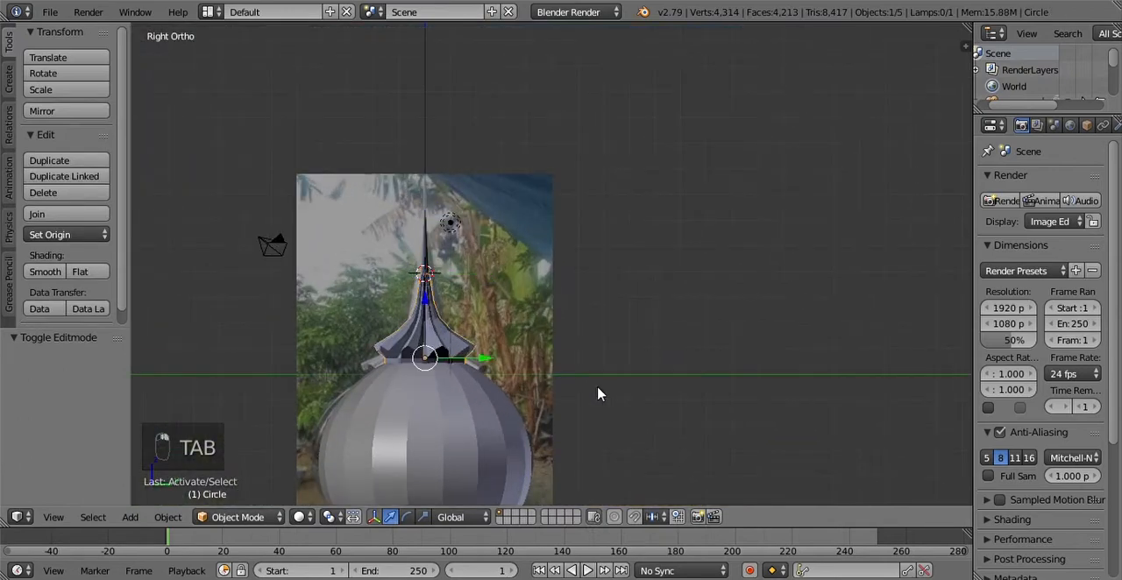
Step: Apply smooth shading to the slender tapered tip above the pleated spire
scroll(601, 396, "down", 6)
scroll(588, 405, "up", 10)
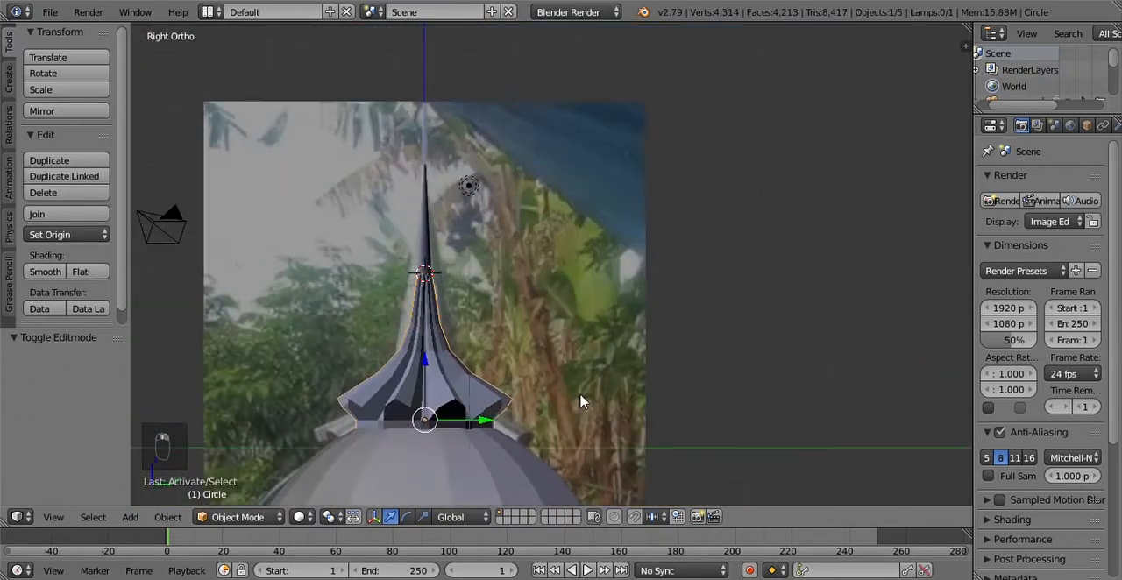
middle_click_drag(531, 392, 588, 431)
scroll(657, 419, "down", 3)
scroll(587, 431, "up", 8)
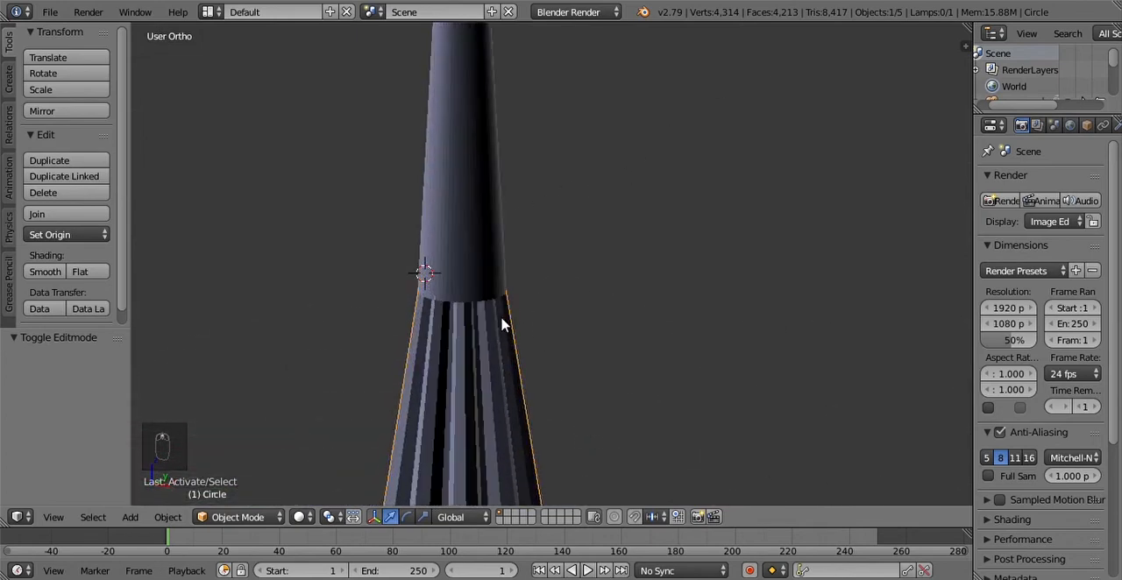
scroll(495, 362, "up", 2)
right_click(546, 194)
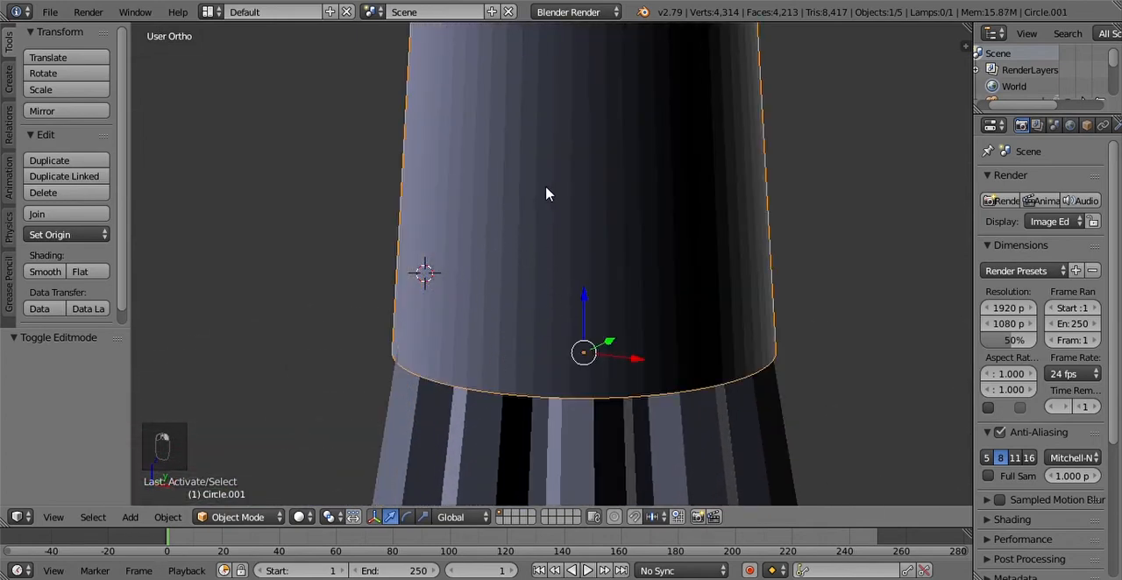
left_click(47, 274)
scroll(670, 331, "down", 8)
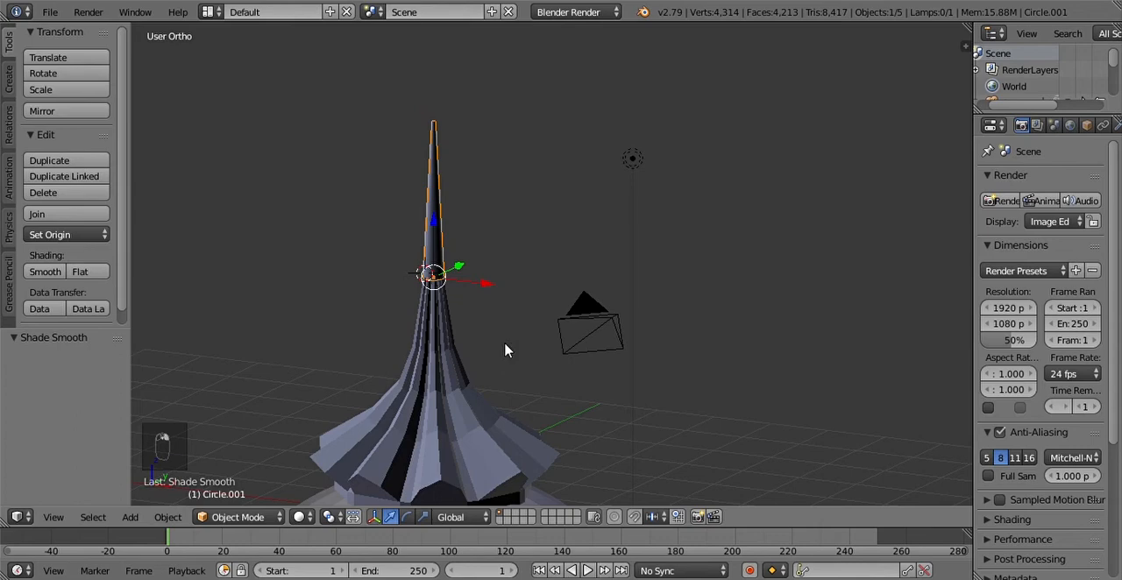
Step: Select every object in the scene and move them all up about 15.1 along global Z
right_click(446, 403)
scroll(474, 419, "down", 8)
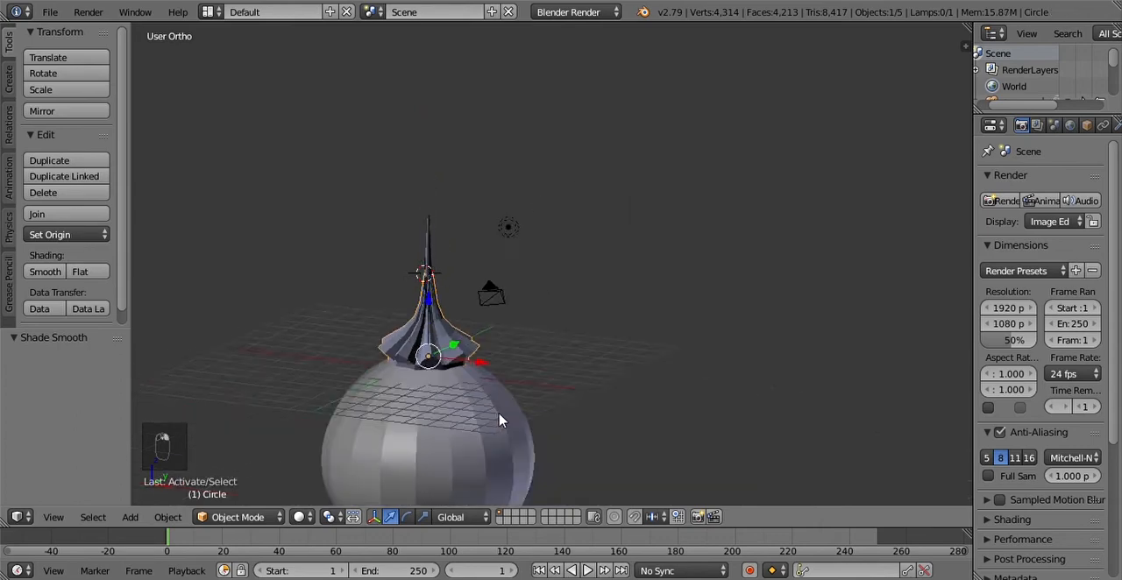
scroll(478, 360, "up", 5)
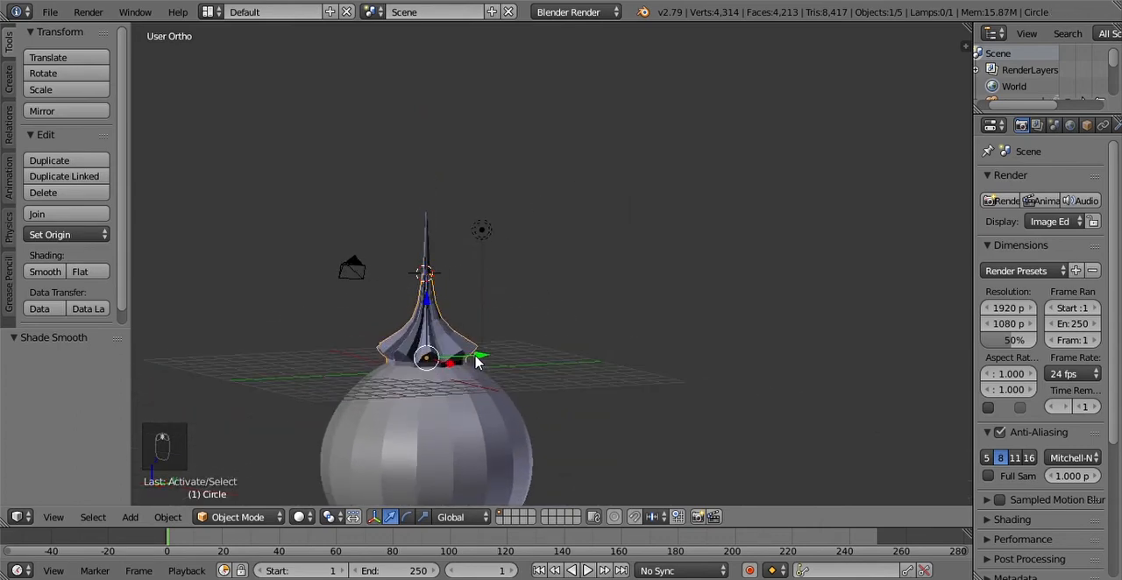
scroll(481, 386, "down", 4)
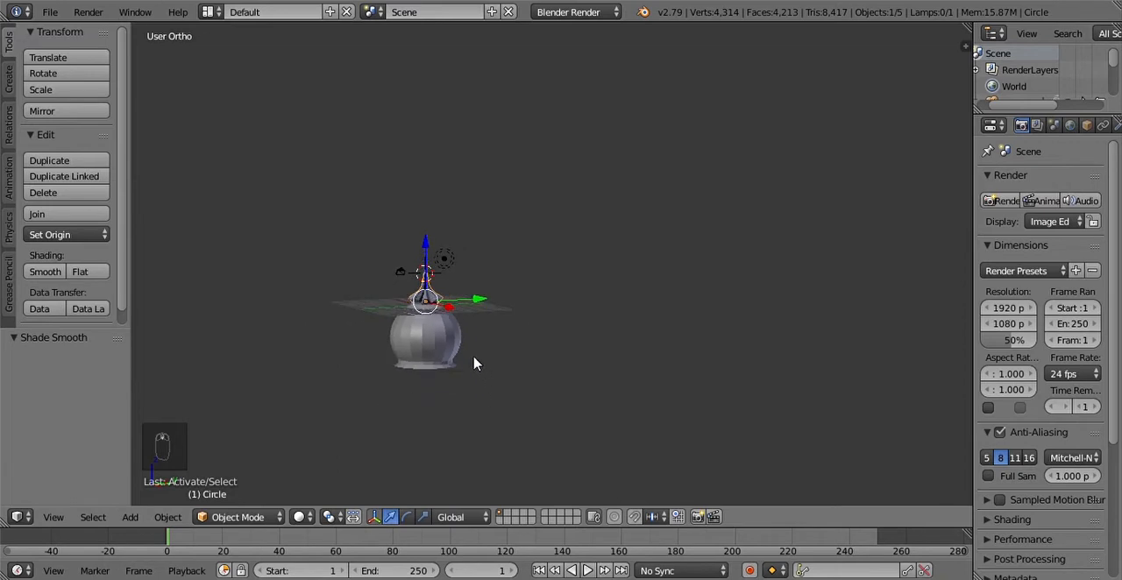
scroll(482, 372, "up", 2)
middle_click_drag(511, 375, 500, 395)
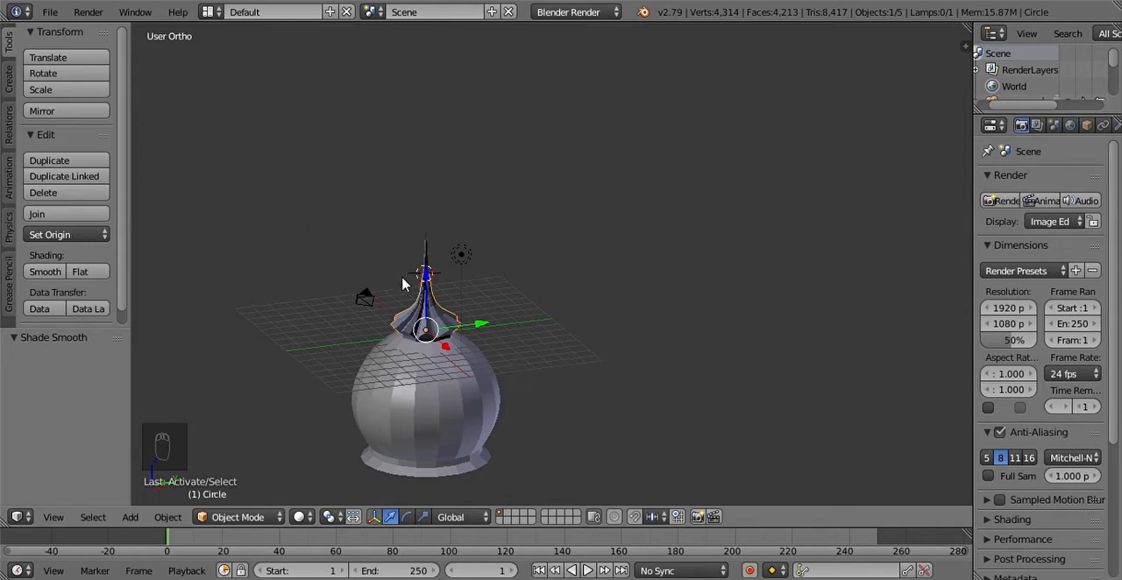
key("a")
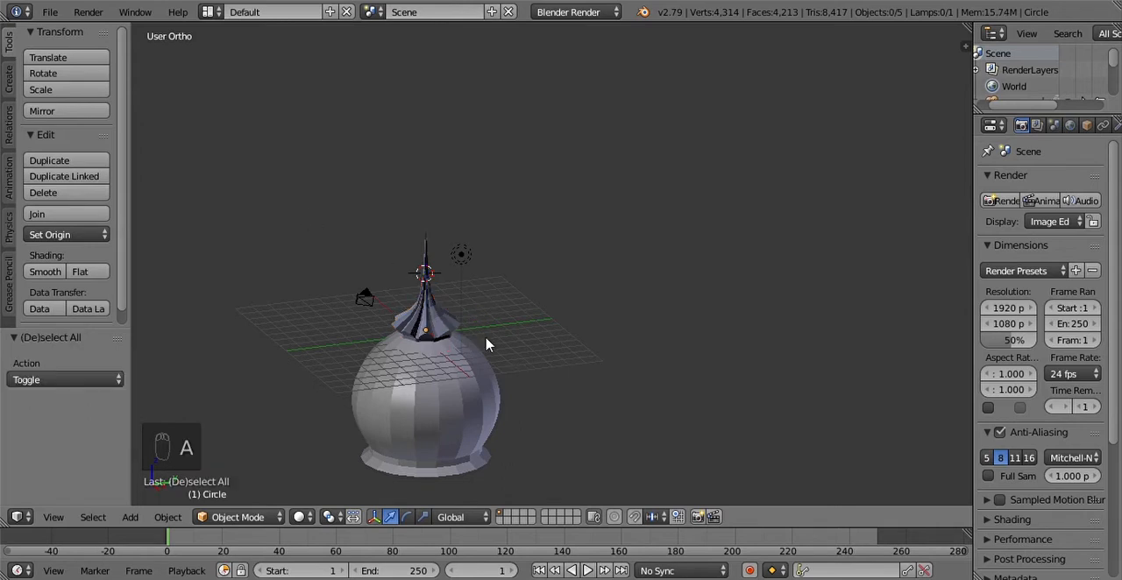
key("a")
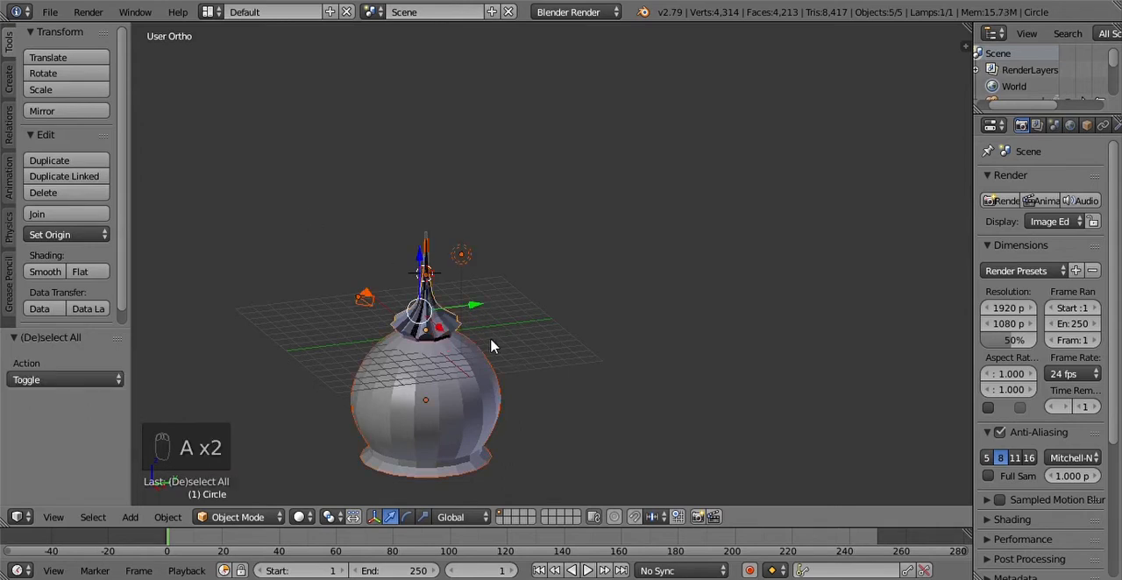
key("g")
key("z")
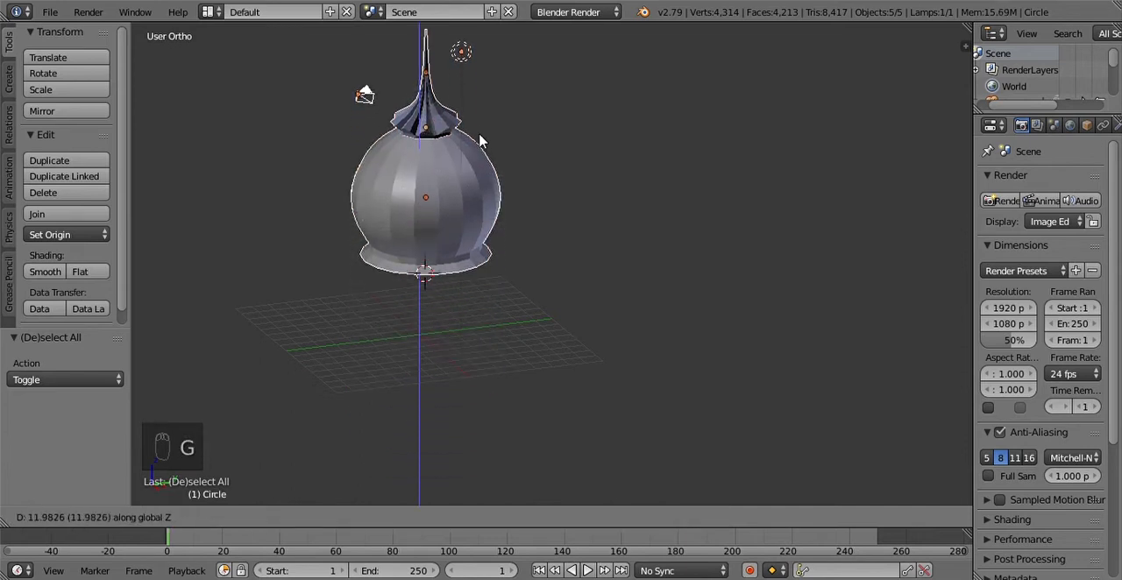
left_click(531, 118)
scroll(551, 155, "up", 5)
scroll(553, 190, "down", 7)
scroll(536, 215, "up", 4)
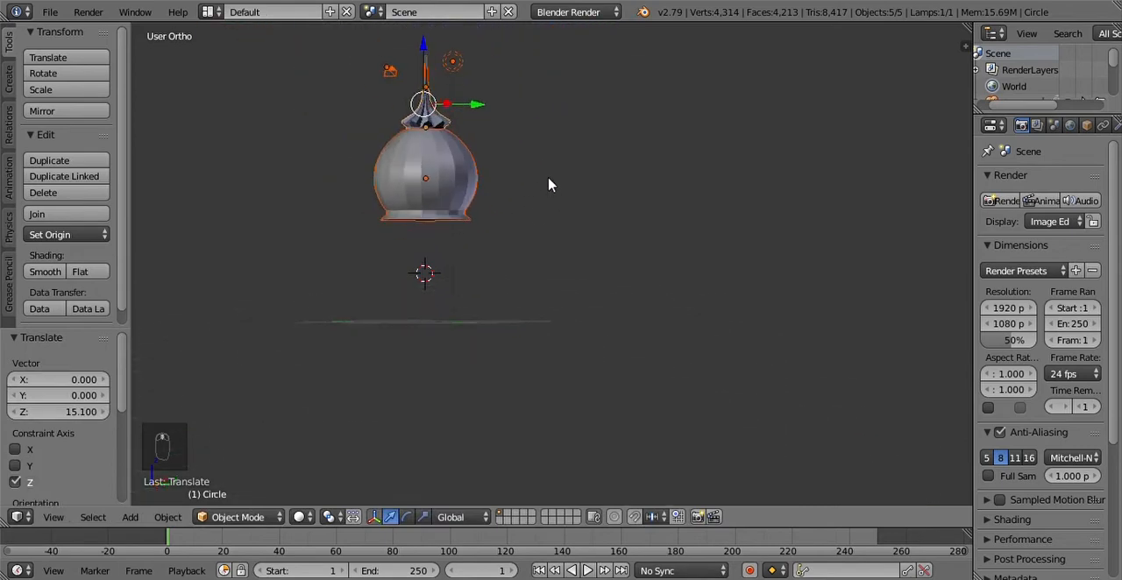
Step: Select only the dome body and place the 3D cursor just below its base
middle_click_drag(597, 326, 597, 340, "shift")
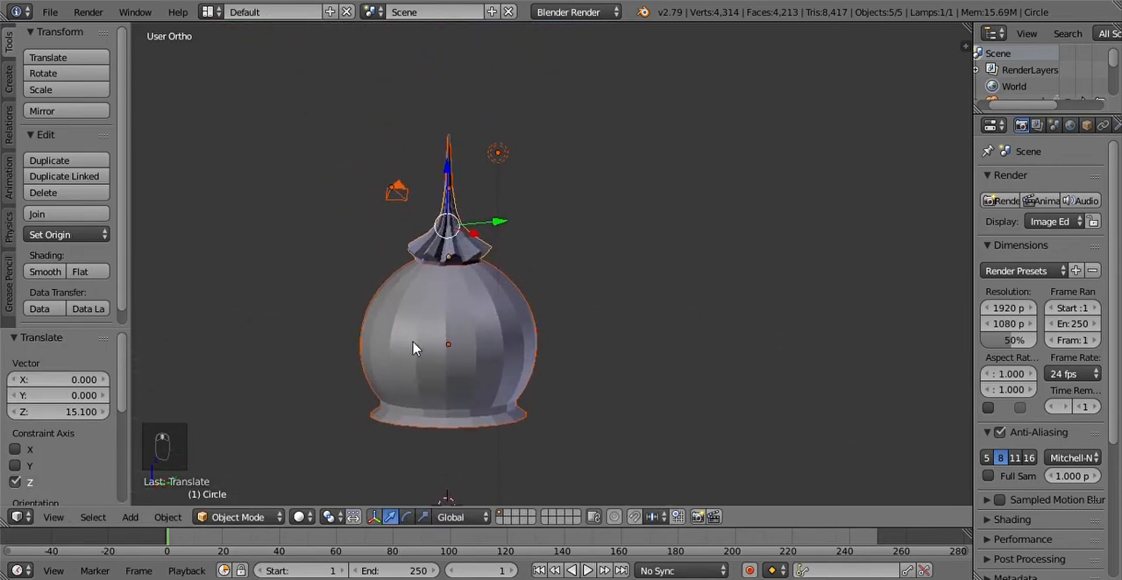
key("a")
right_click(462, 338)
left_click(443, 433)
left_click(445, 435)
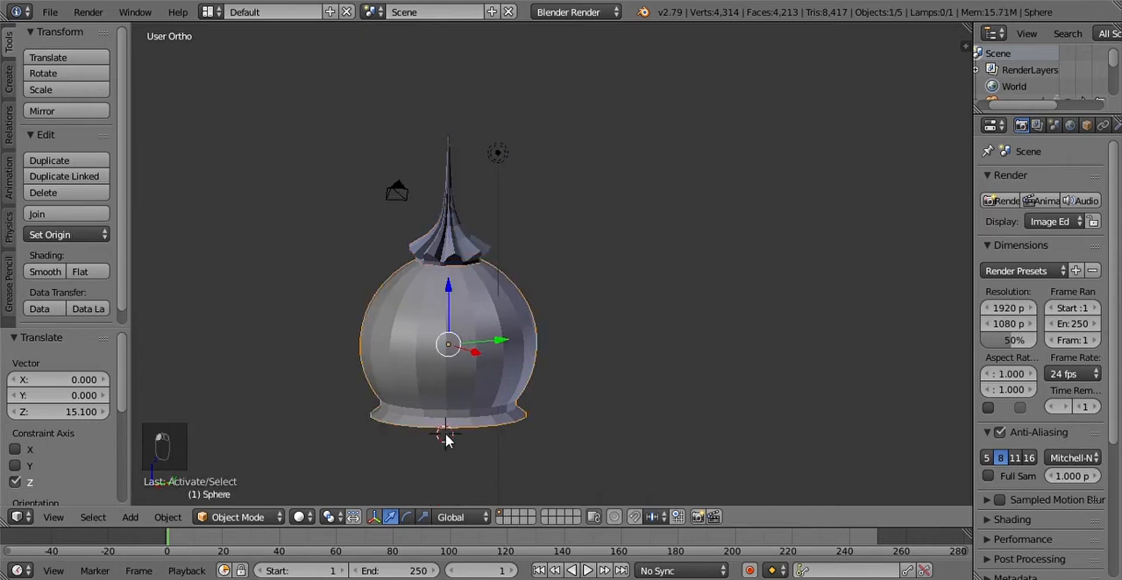
Step: Inspect the dome's parts by selecting the pleated spire, the tapered tip and the dome body in turn
scroll(514, 343, "up", 3)
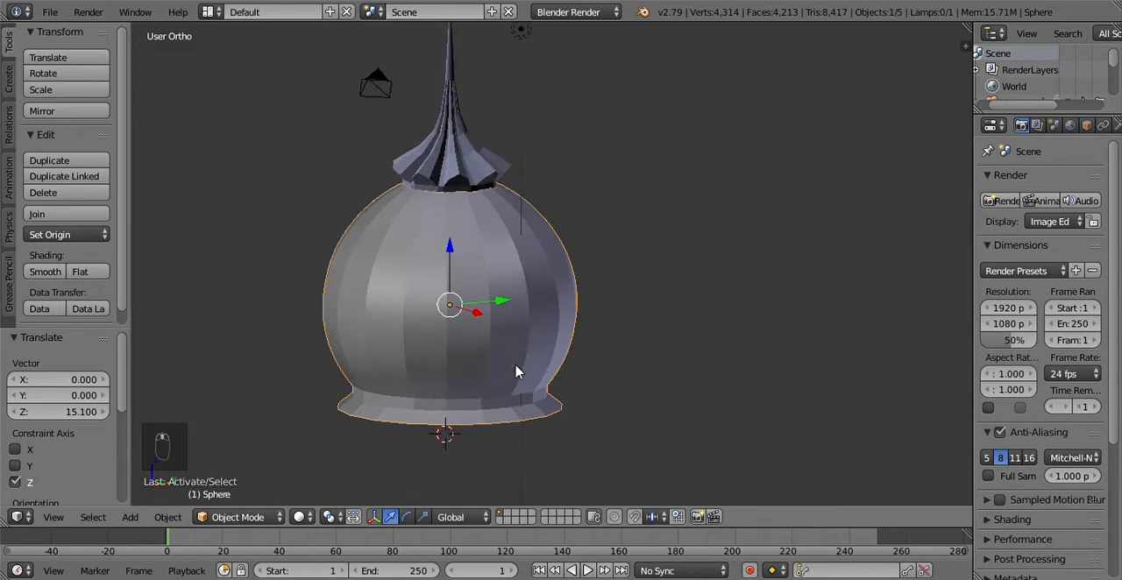
scroll(514, 377, "down", 4)
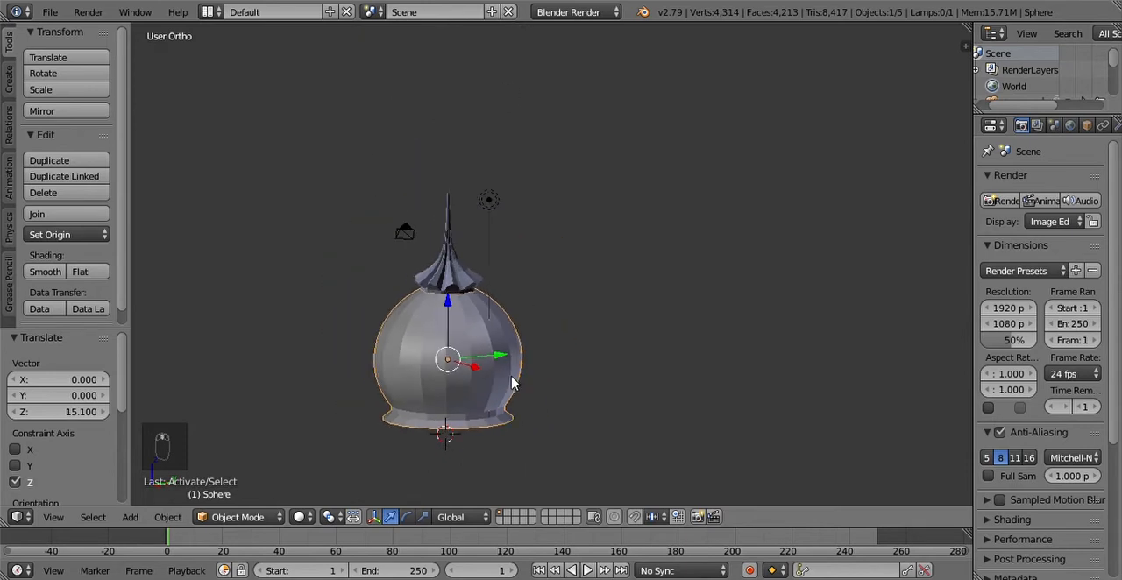
right_click(455, 278)
right_click(468, 338)
right_click(455, 279)
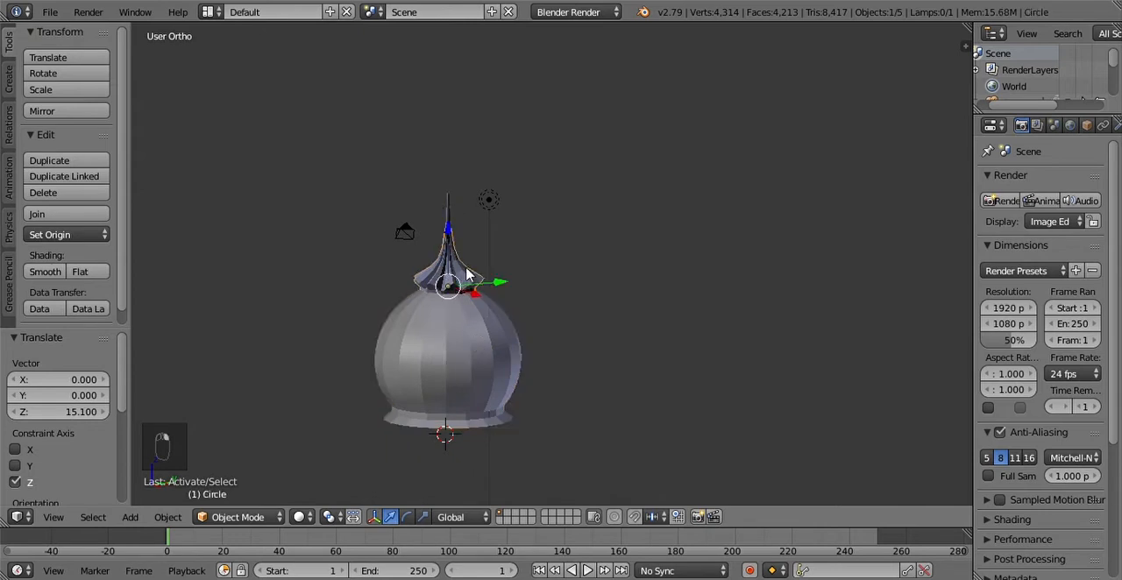
right_click(445, 208)
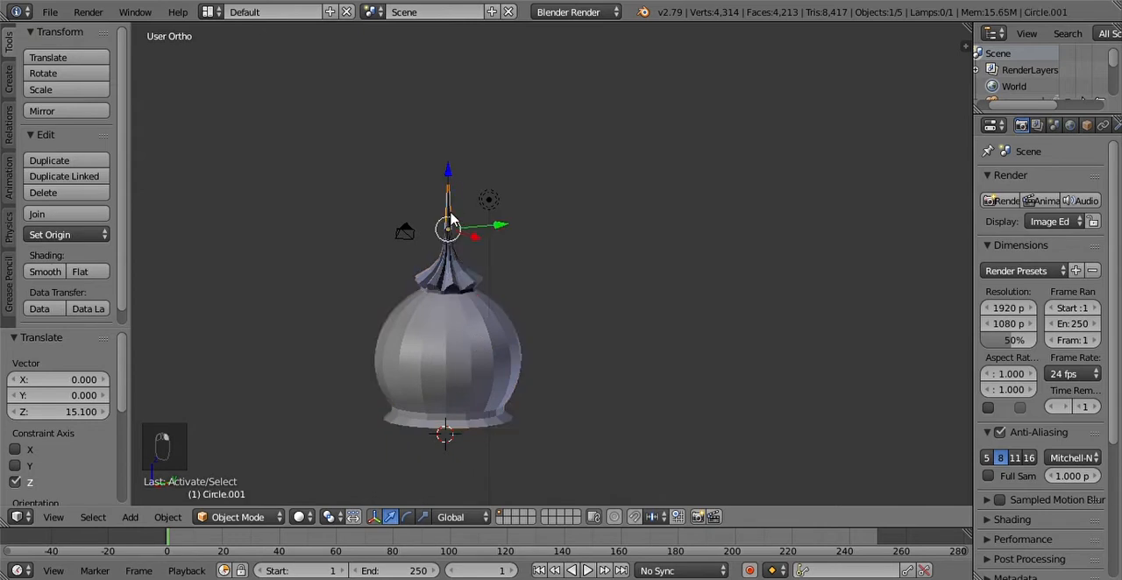
scroll(469, 229, "up", 6)
scroll(493, 220, "down", 3)
middle_click_drag(494, 221, 494, 280, "shift")
right_click(491, 349)
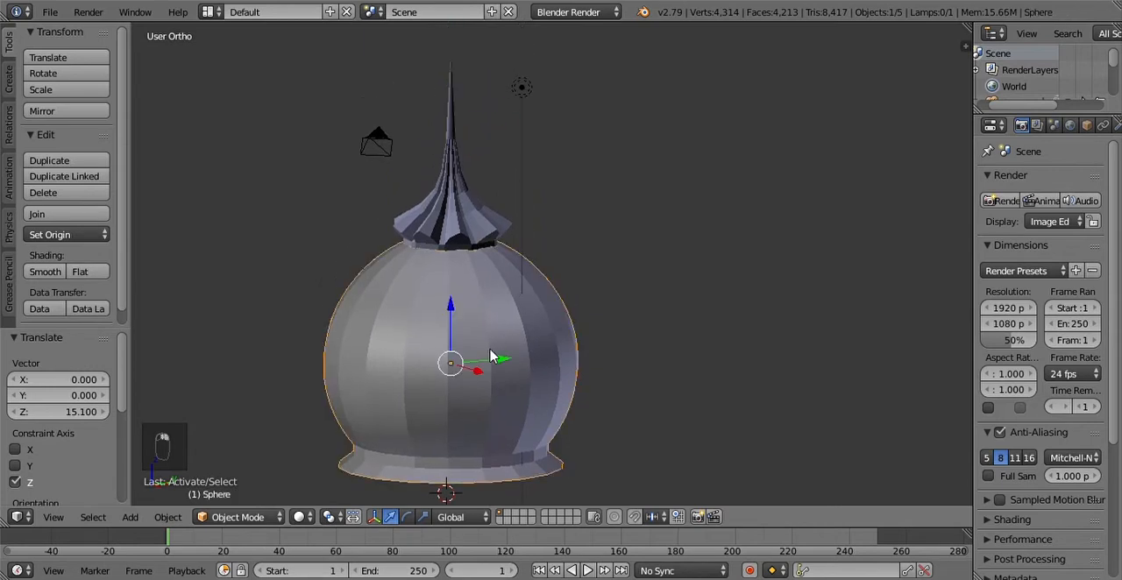
Step: Select the tapered tip and place the 3D cursor on its upper part
right_click(453, 98)
scroll(518, 290, "down", 4)
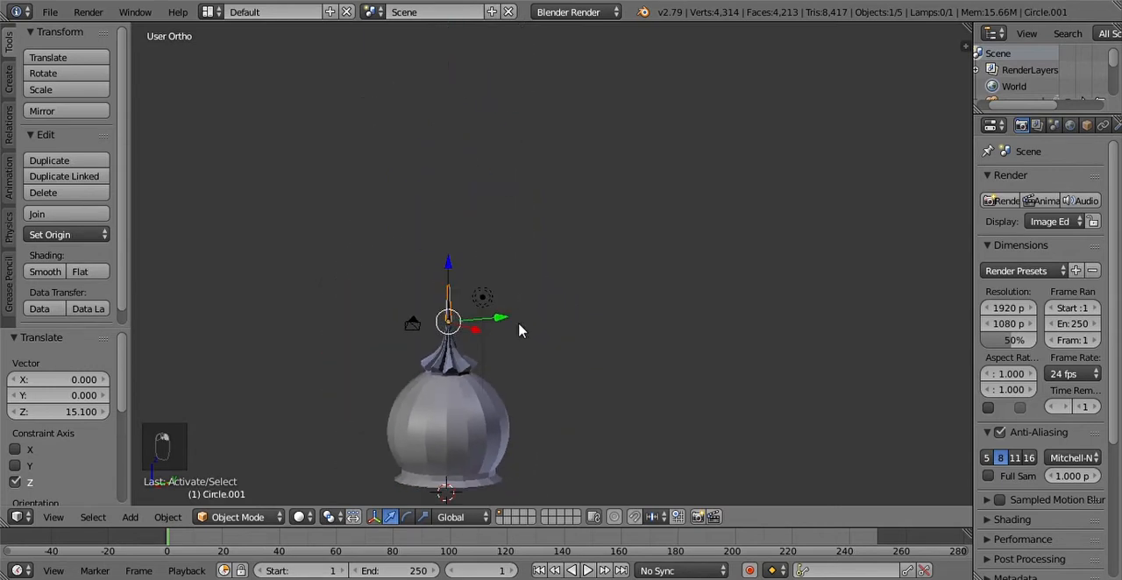
scroll(464, 275, "up", 1)
scroll(464, 276, "up", 5)
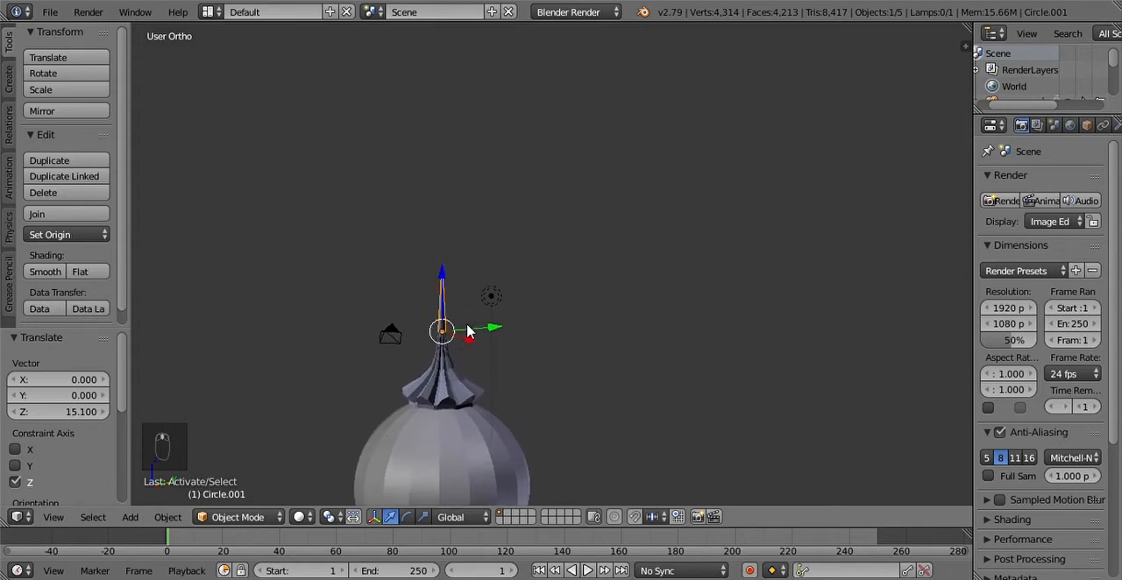
left_click(414, 191)
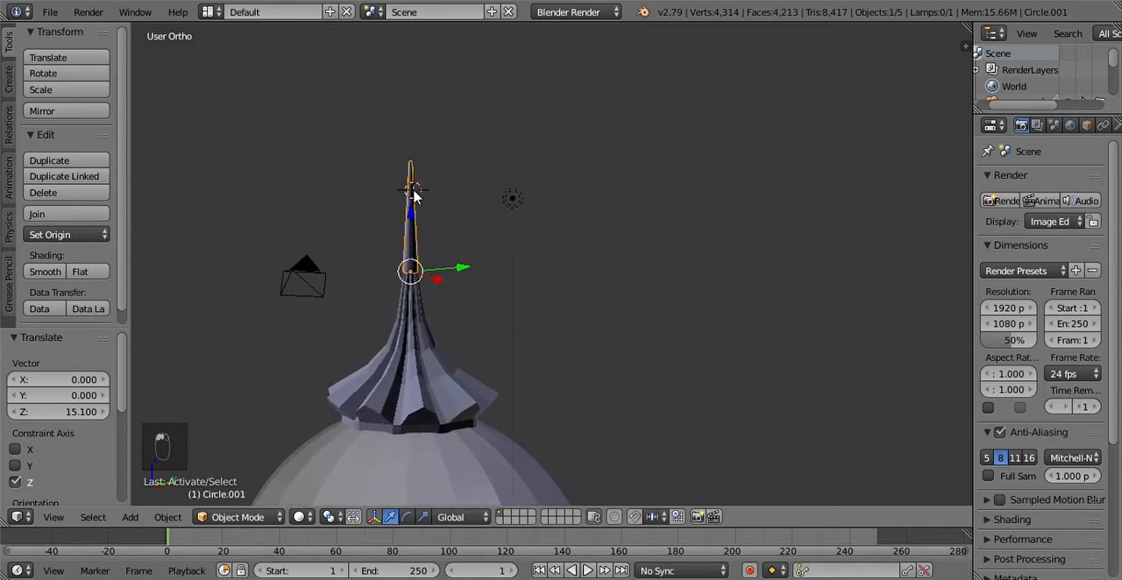
scroll(415, 195, "up", 3)
scroll(412, 267, "down", 5)
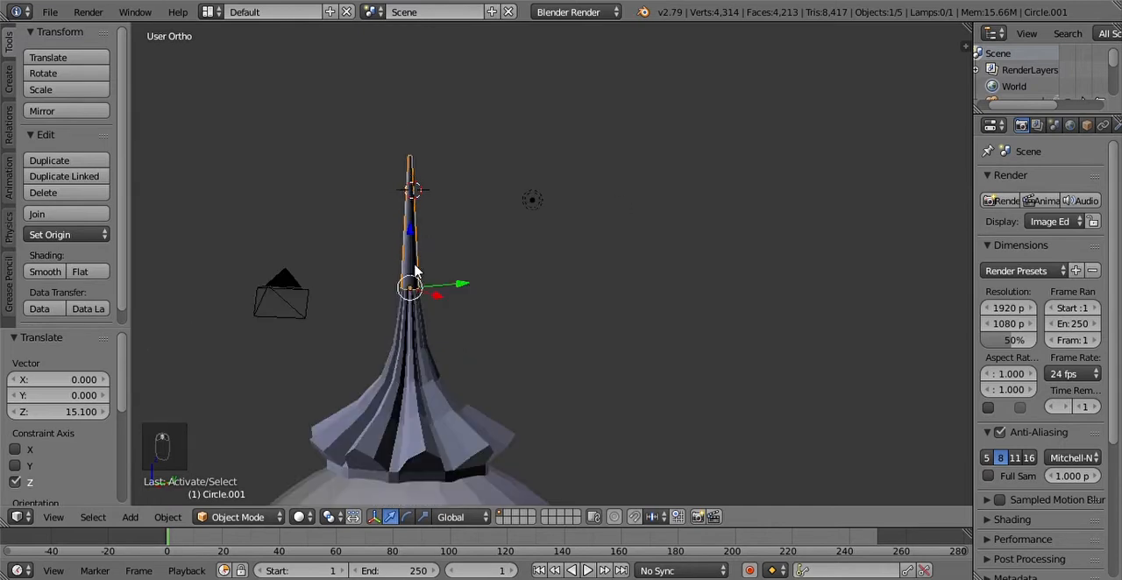
Step: Select the pleated spire and tapered tip together and scale both uniformly by about 1.179
right_click(429, 273)
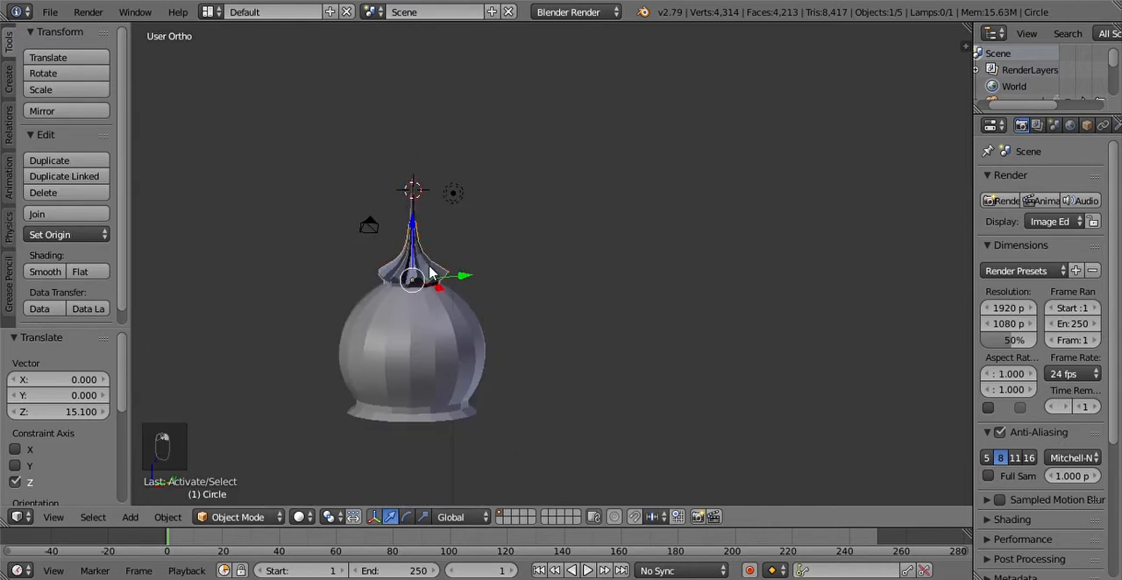
right_click(415, 200)
right_click(421, 256)
right_click(415, 208, "shift")
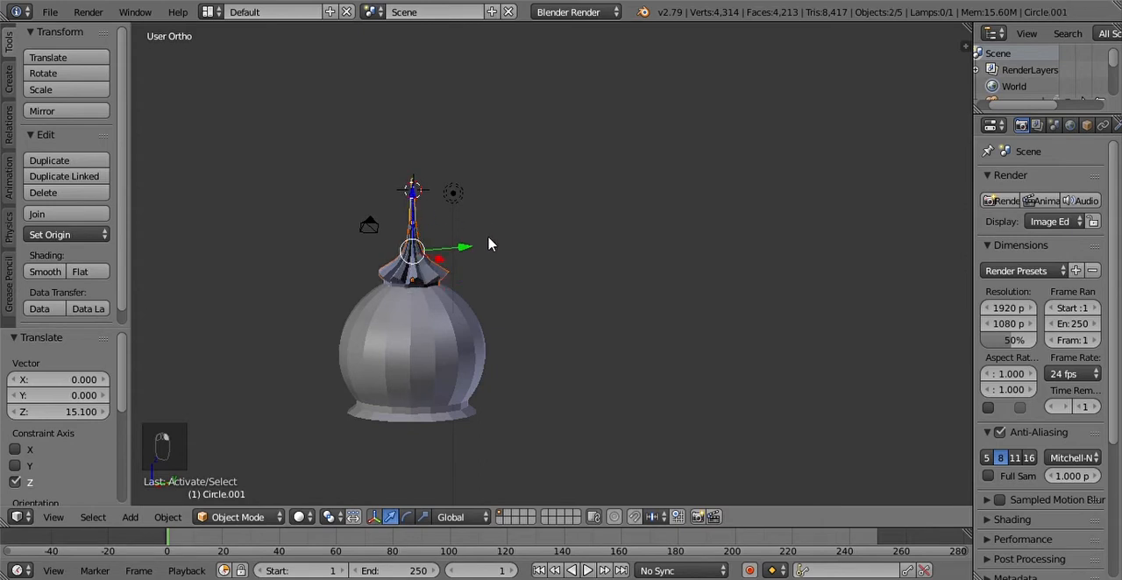
right_click(399, 267)
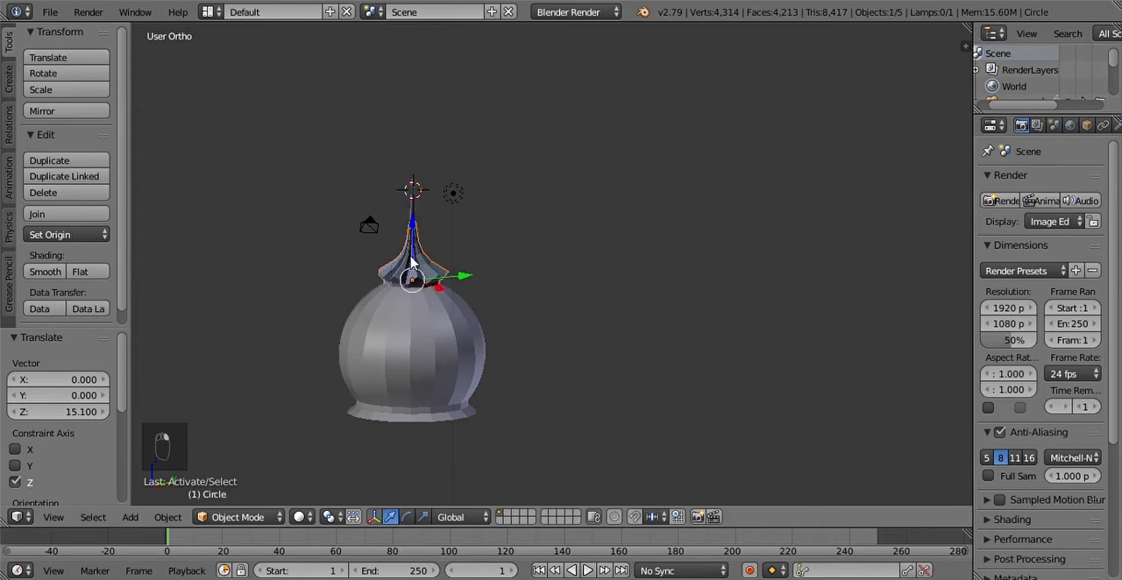
scroll(412, 259, "up", 10)
scroll(415, 261, "down", 2)
right_click(410, 261, "shift")
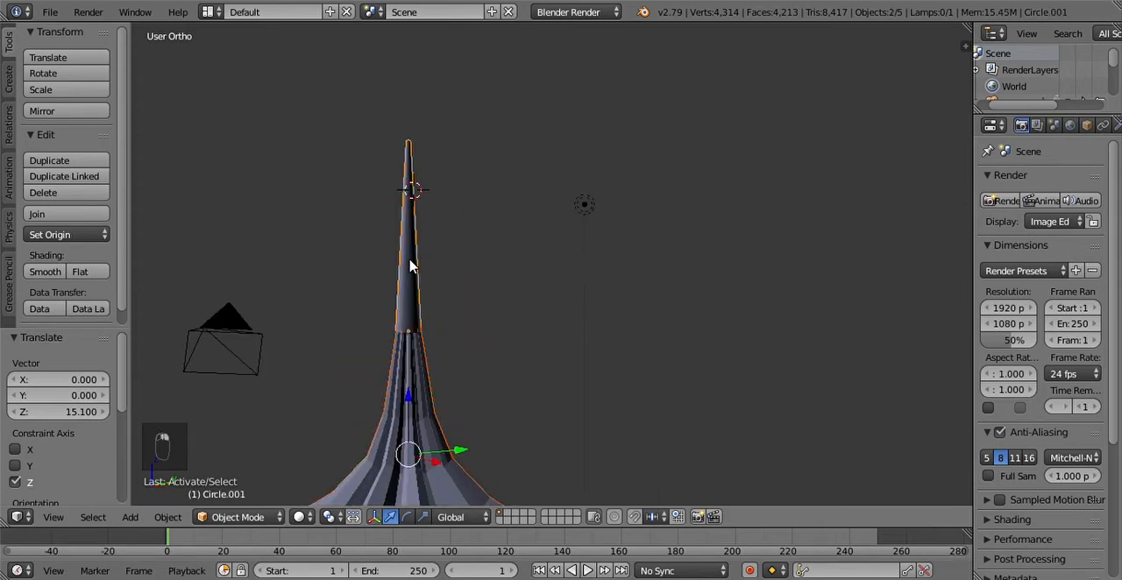
scroll(419, 324, "down", 3)
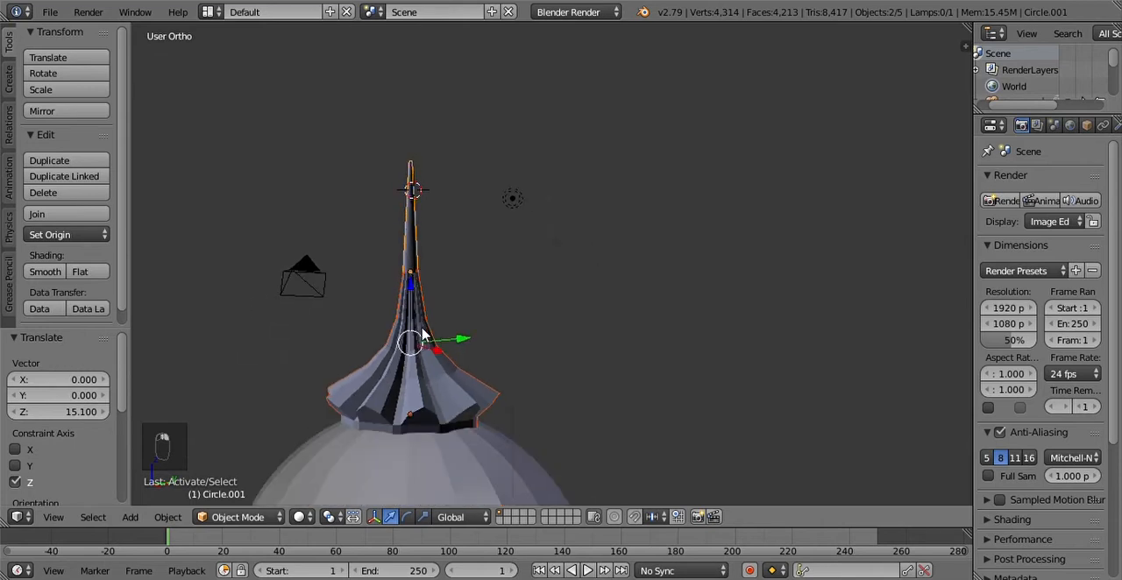
key("s")
left_click(498, 315)
scroll(501, 321, "down", 3)
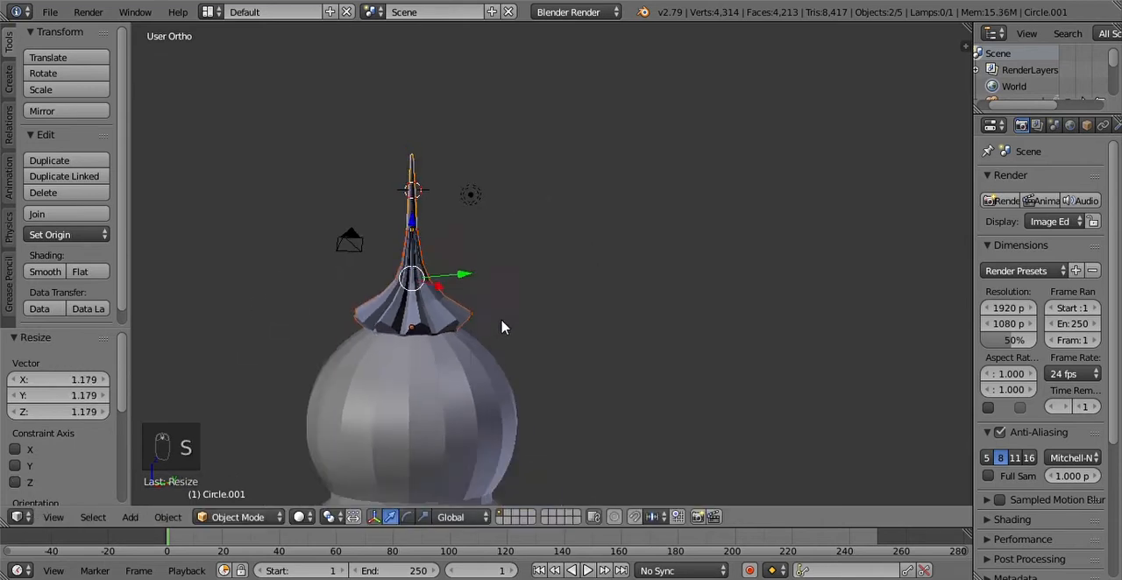
Step: Scale the spire and tip up again by about 1.185 and raise them about 0.421 along global Z
key("s")
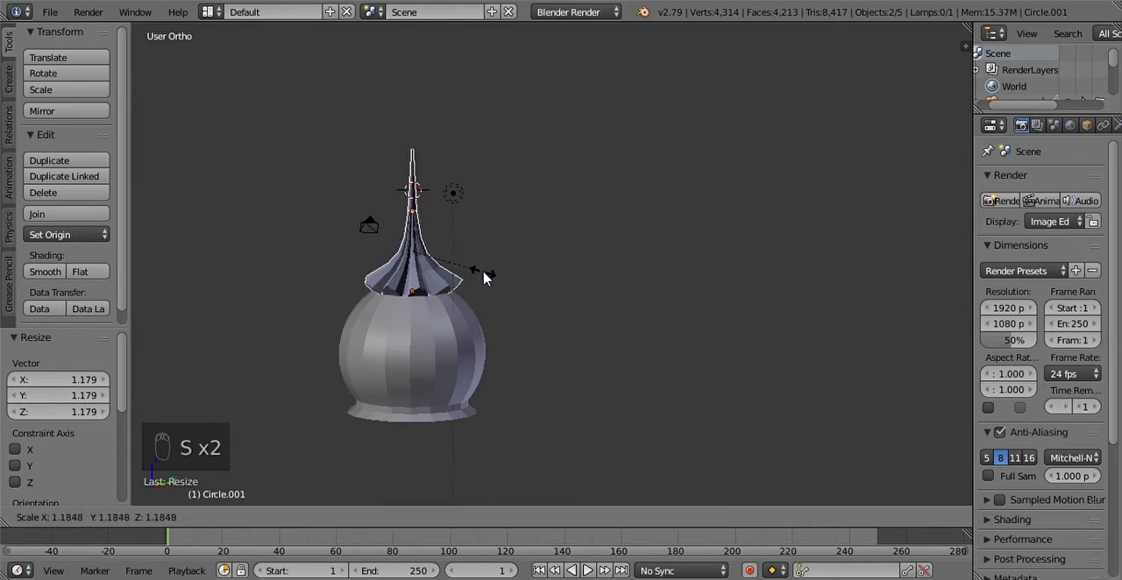
left_click(485, 276)
key("g")
key("z")
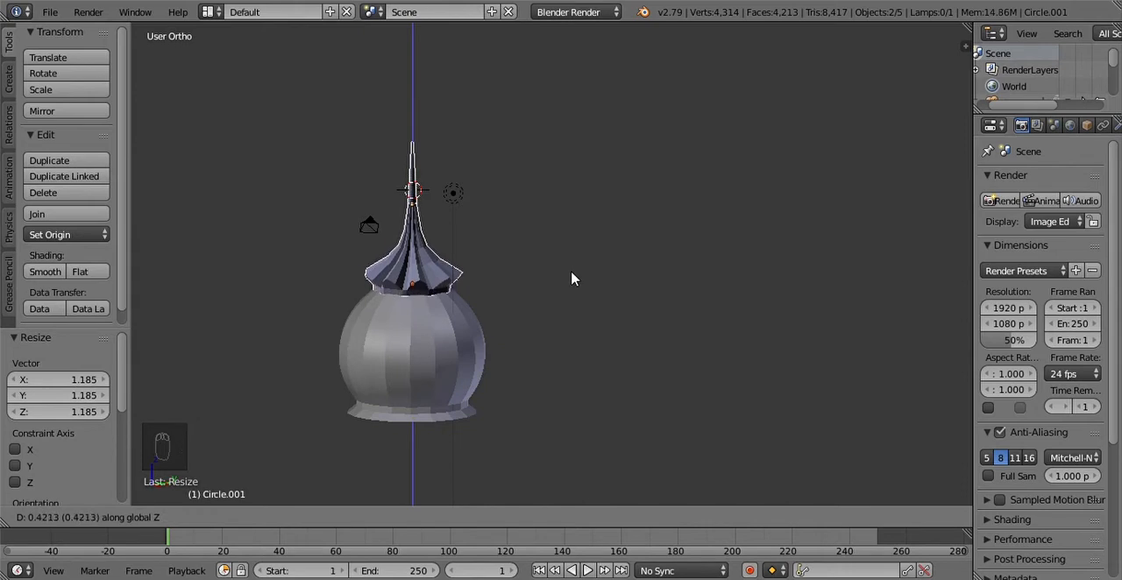
left_click(572, 278)
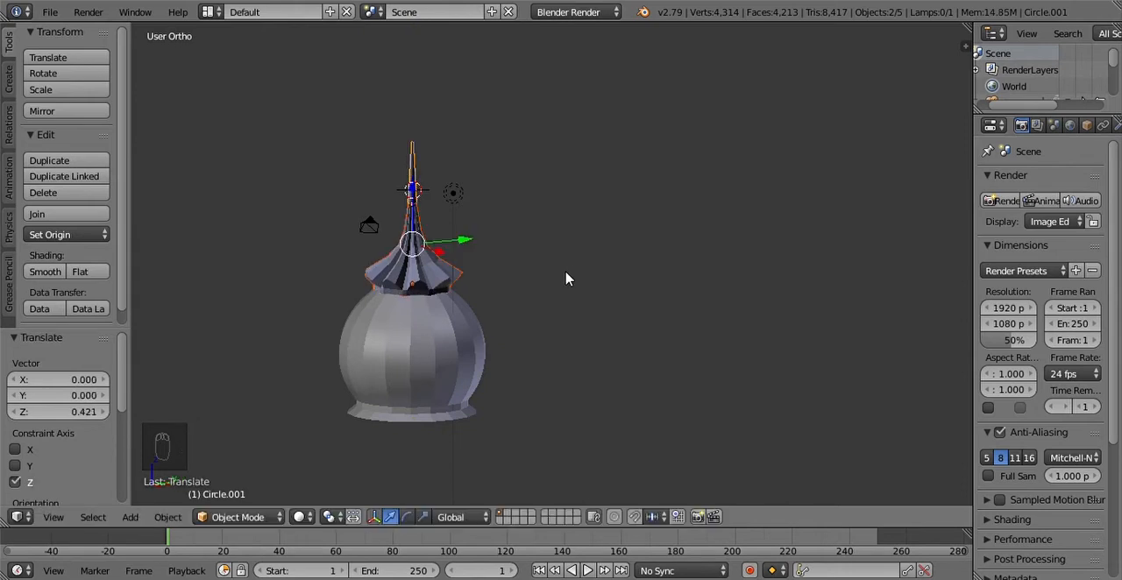
Step: Check the joint between the spire and its tip, and select only the tapered tip
scroll(436, 292, "up", 6)
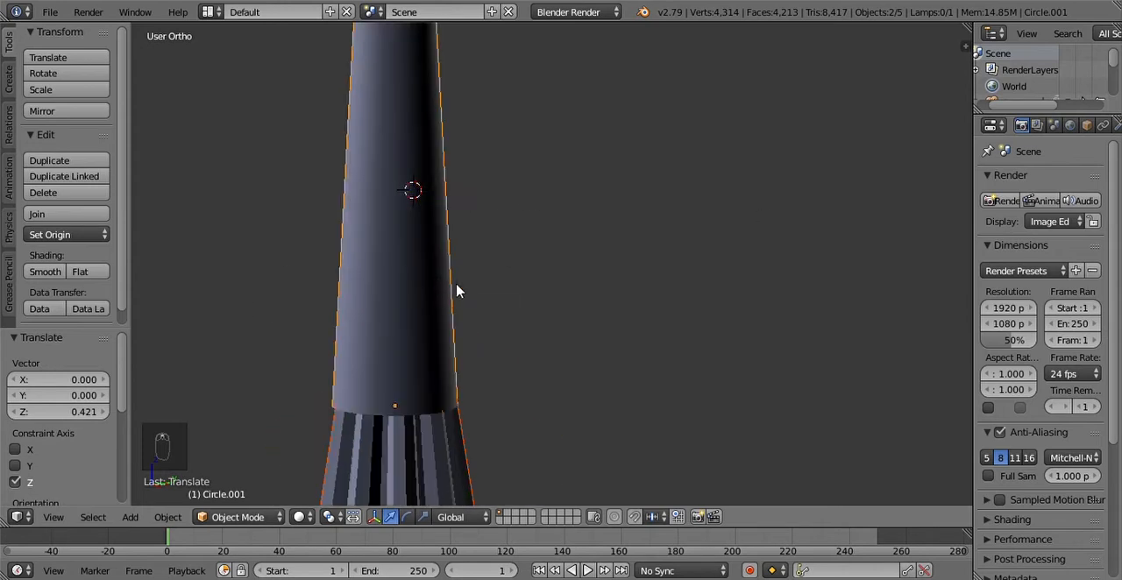
scroll(456, 291, "down", 6)
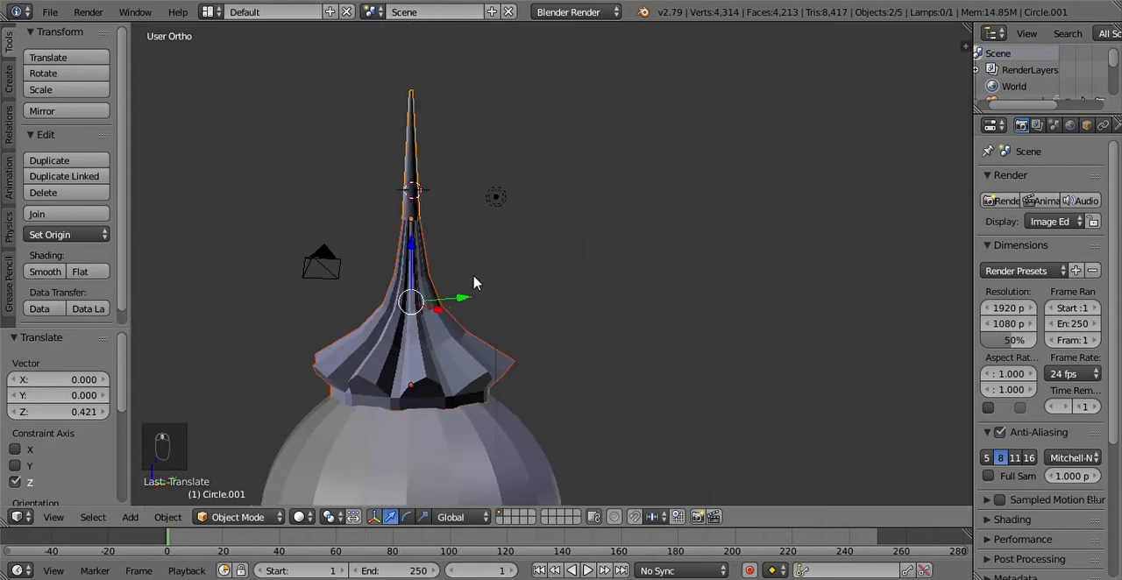
right_click(415, 180)
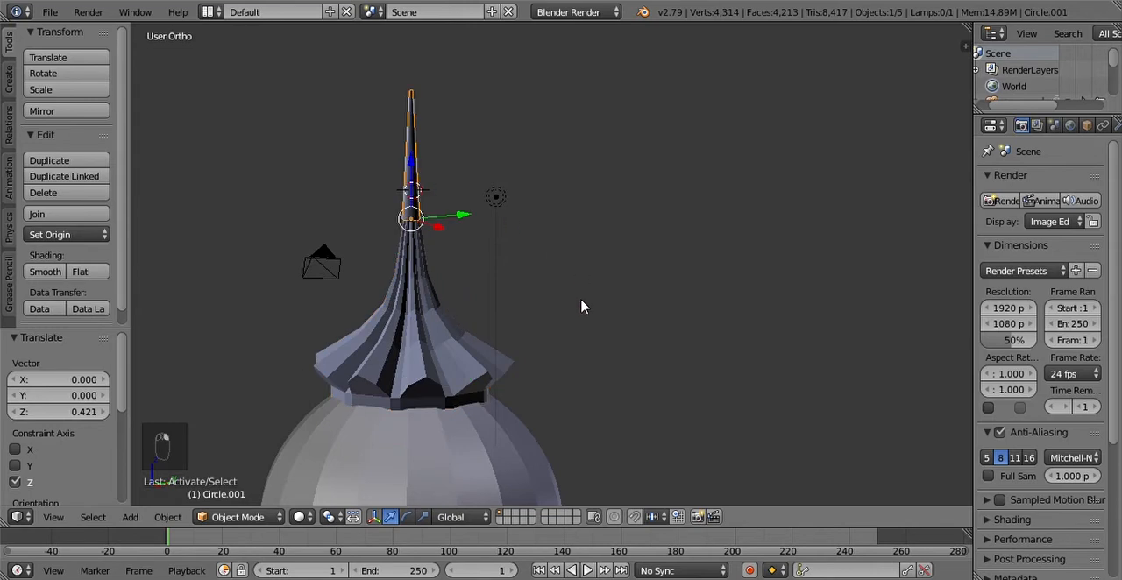
Step: Try raising the tapered tip 0.023 along global Z, and lower it by the same 0.023
key("g")
key("z")
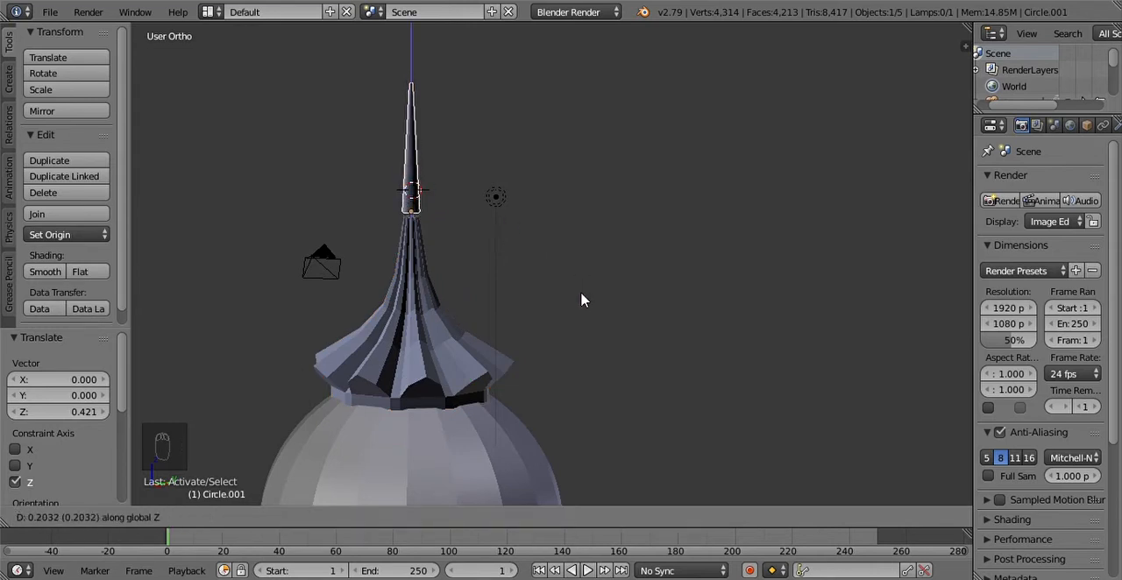
left_click(581, 305)
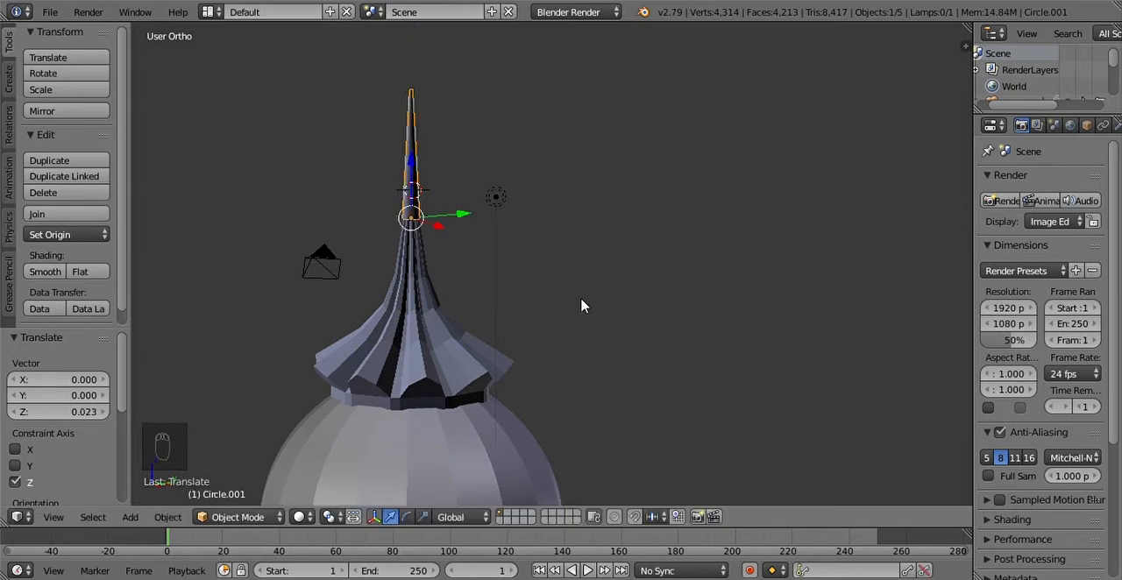
type("gz")
type("-0.023")
key("Return")
Step: Place the 3D cursor just below the dome's base and add a plane of radius 1 there
scroll(581, 306, "down", 4)
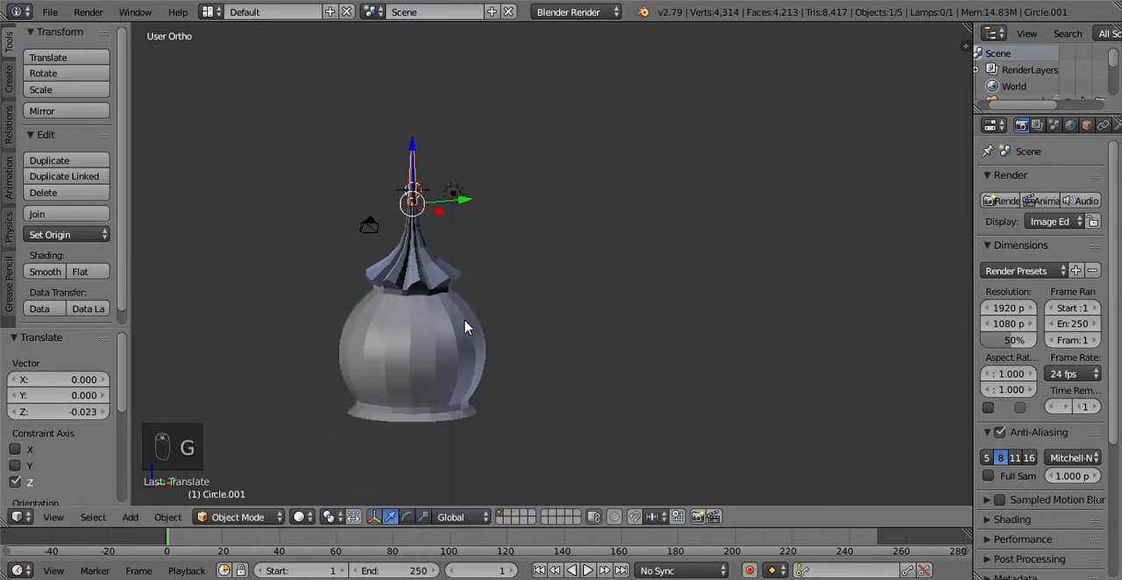
right_click(375, 347)
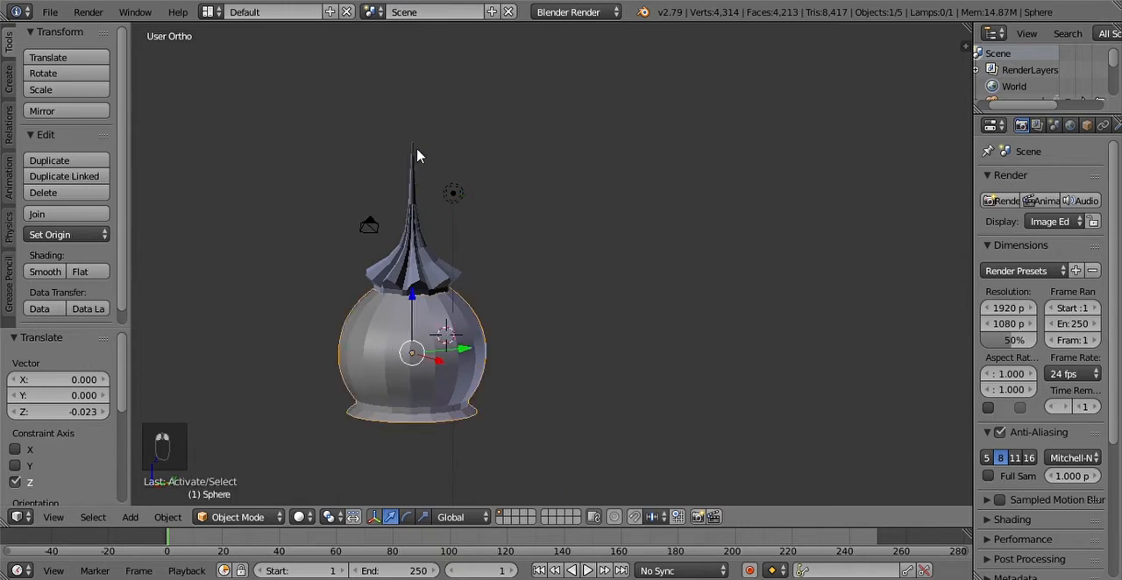
right_click(439, 293)
middle_click_drag(489, 312, 368, 463)
key("shift+a")
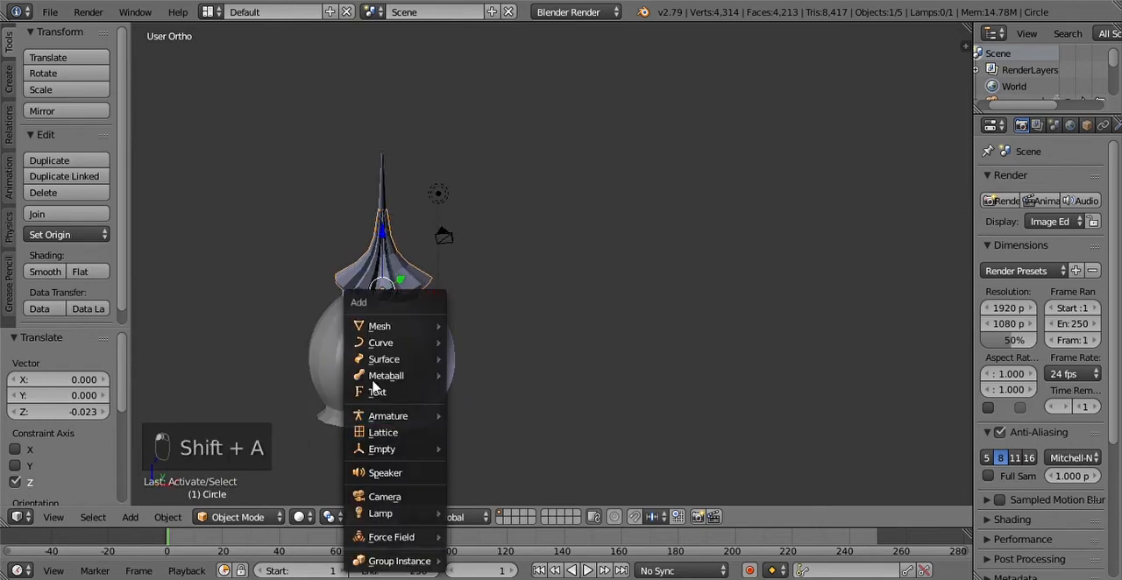
mouse_move(379, 327)
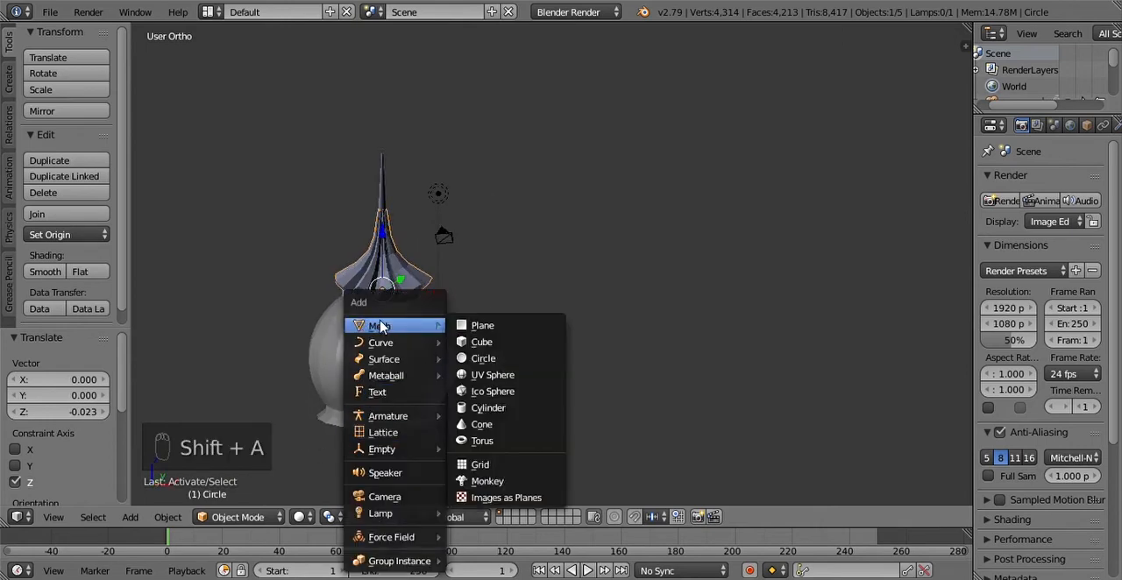
left_click(479, 332)
middle_click_drag(471, 383, 425, 431)
scroll(425, 431, "up", 4)
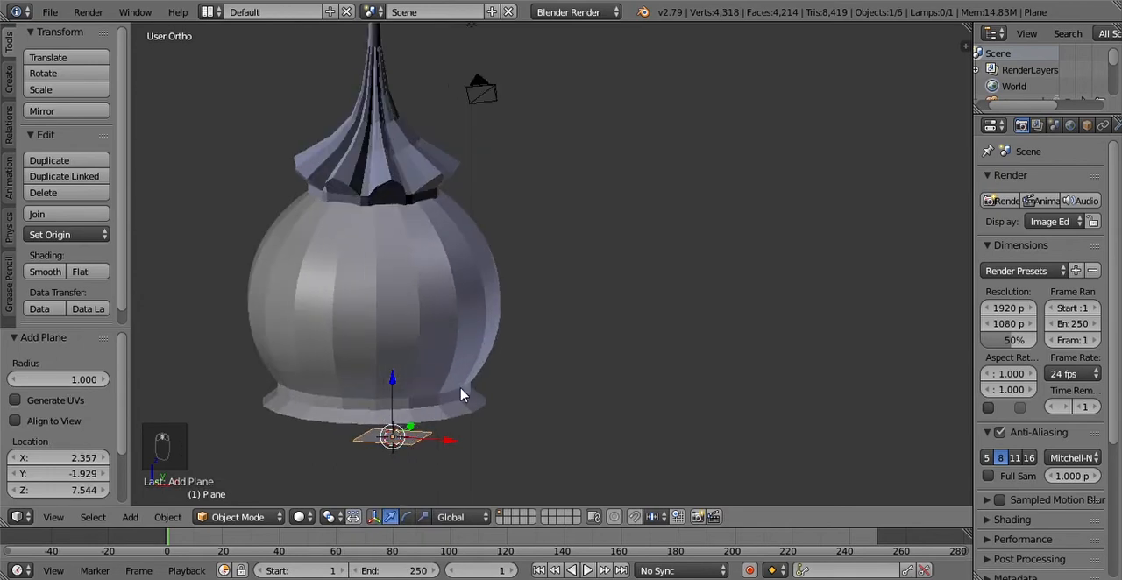
Step: Scale the plane uniformly by about 13.099 and again by about 2.188 to make a wide ground
key("s")
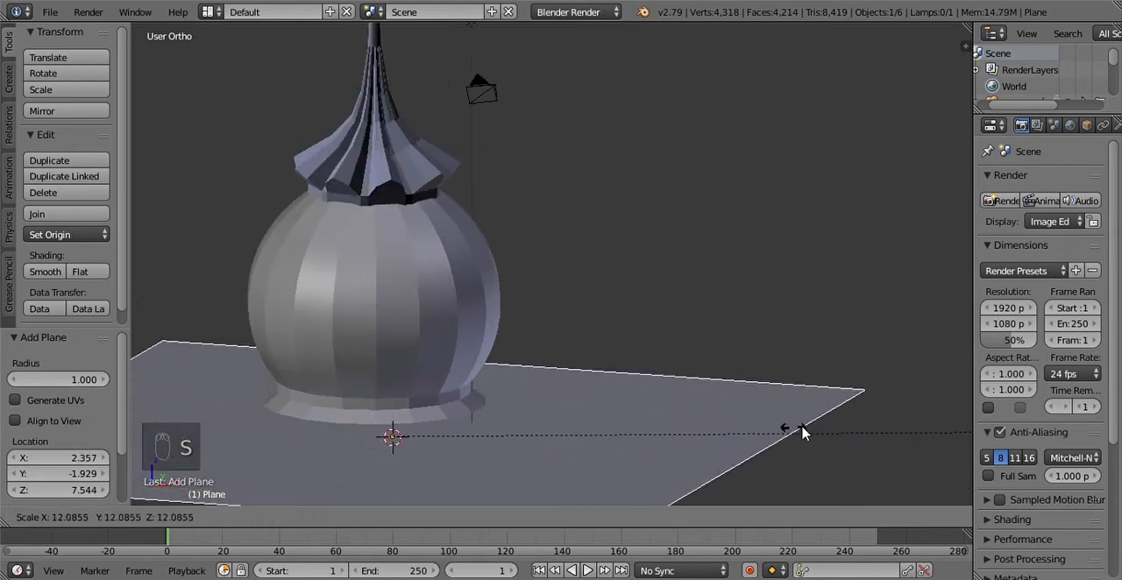
left_click(894, 413)
scroll(785, 412, "down", 2)
scroll(579, 422, "down", 2)
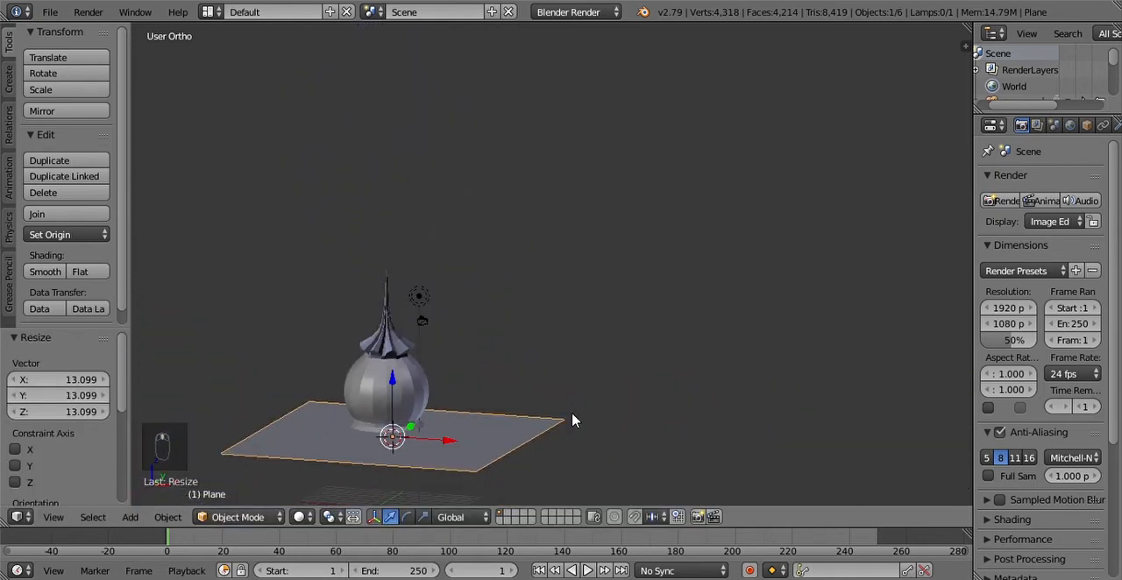
key("s")
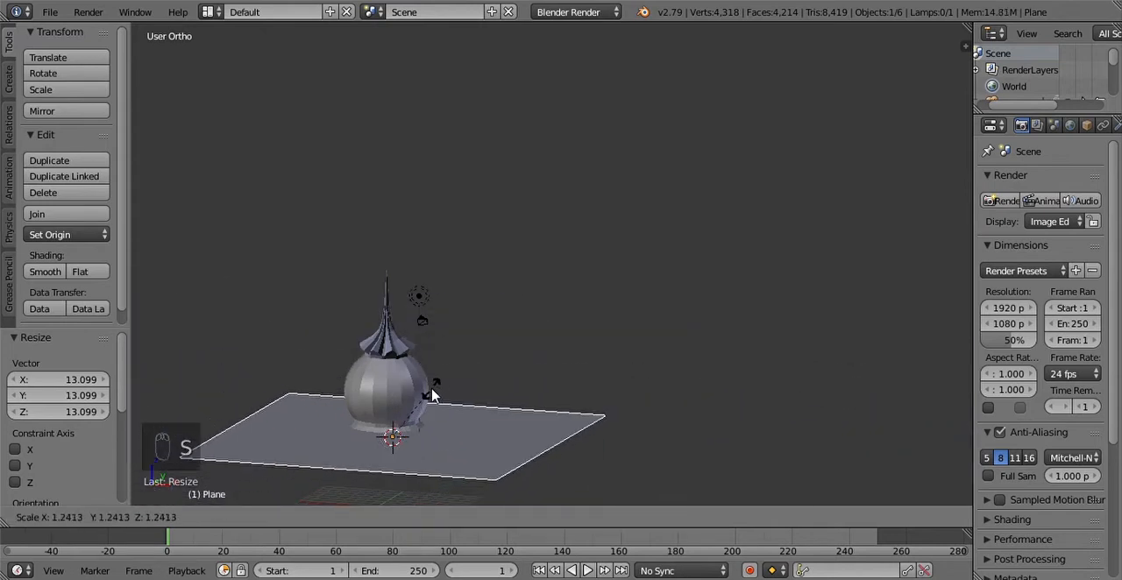
left_click(476, 373)
Step: In the right view, move the ground plane about 1.888 along Y and 0.712 along Z toward the dome's base
left_click(49, 518)
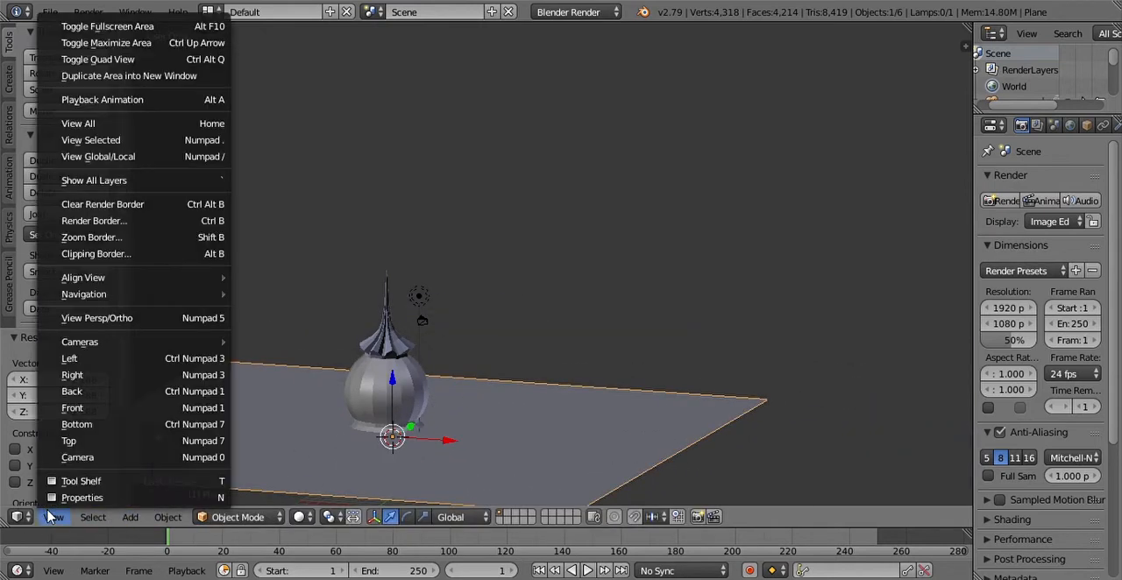
left_click(66, 375)
scroll(518, 410, "up", 8)
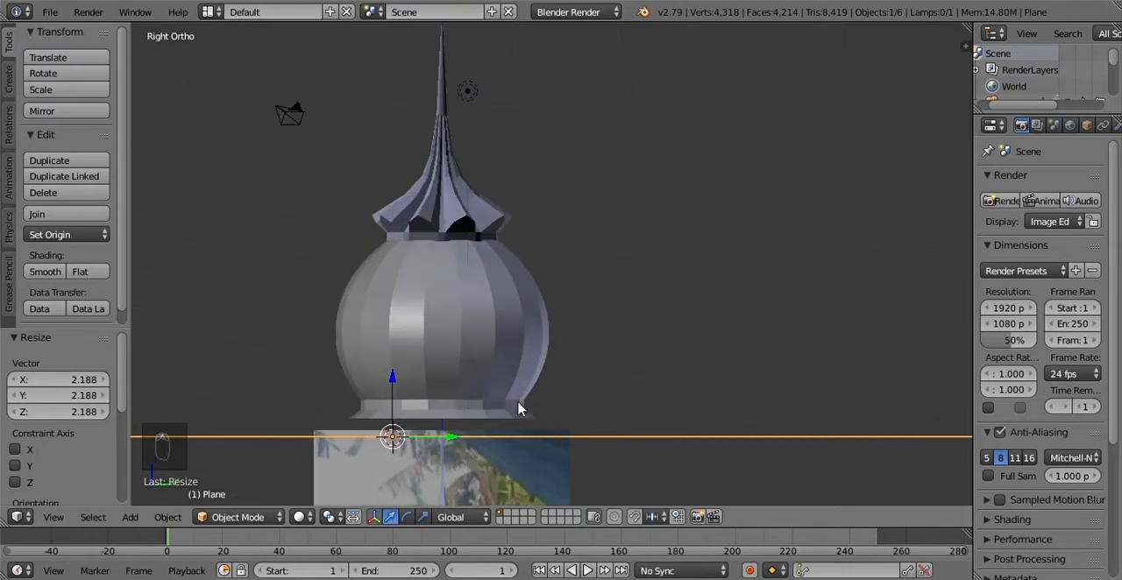
key("g")
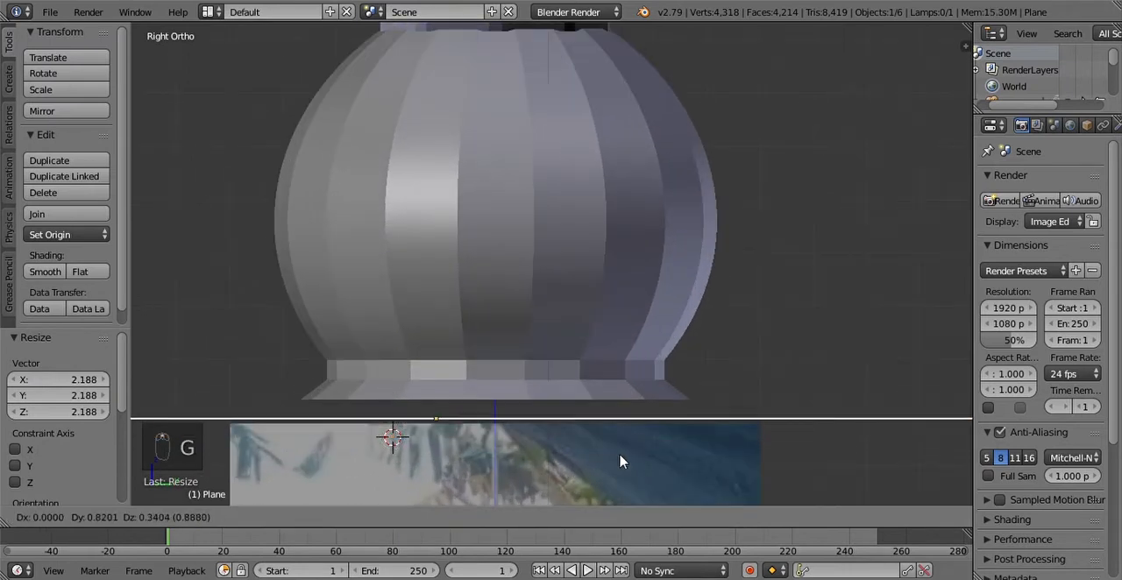
left_click(673, 445)
Step: Examine the dome and ground plane through the camera and from around the scene to judge the framing
middle_click_drag(591, 283, 663, 328)
scroll(586, 330, "down", 5)
scroll(586, 333, "down", 3)
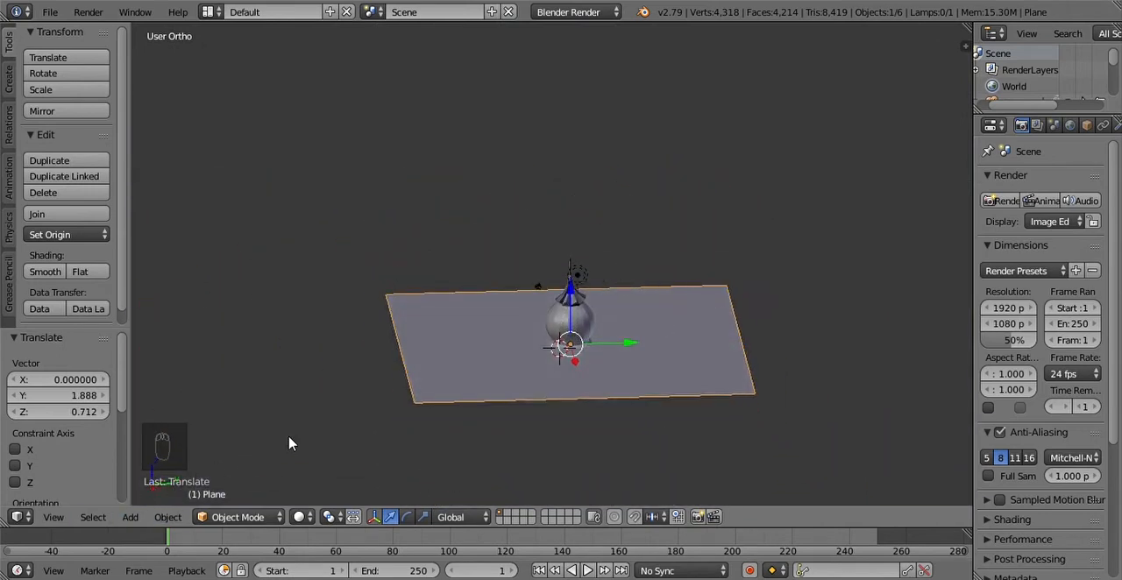
left_click(54, 518)
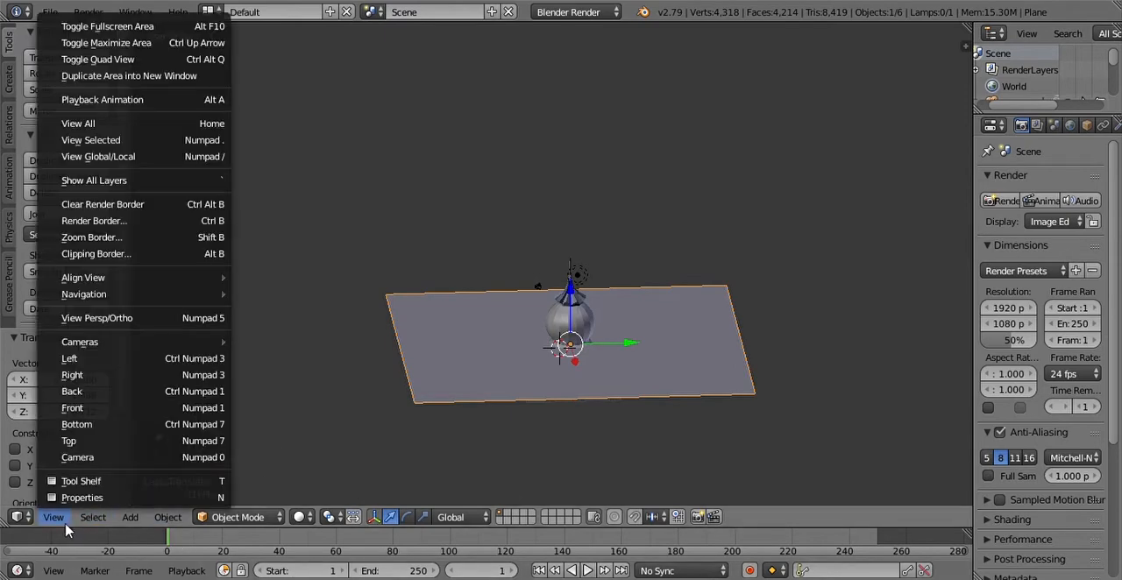
left_click(83, 459)
scroll(615, 385, "down", 2)
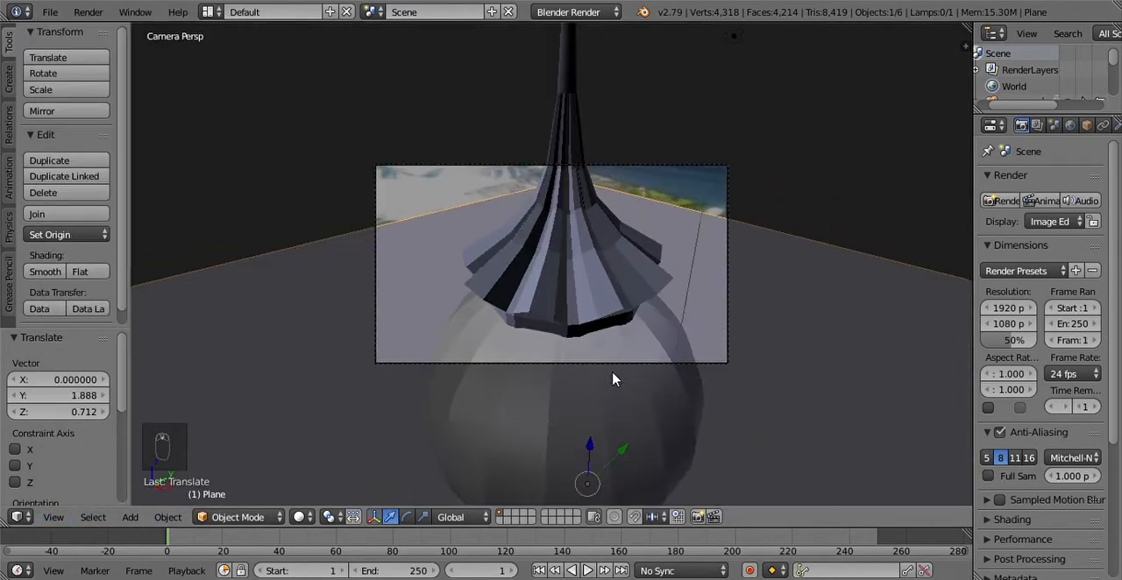
scroll(618, 359, "up", 3)
scroll(659, 306, "down", 3)
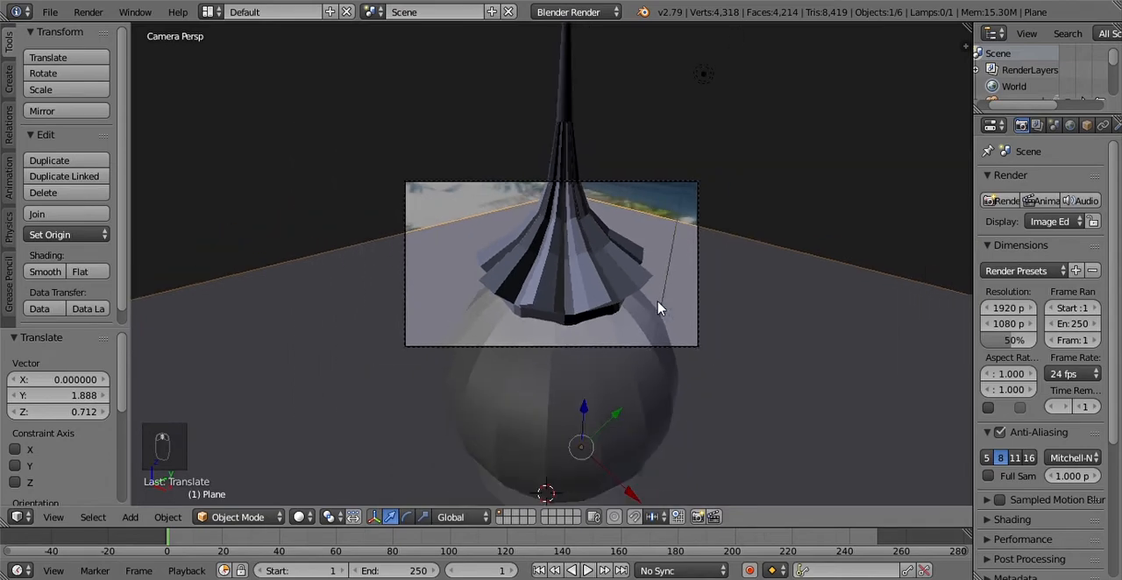
middle_click_drag(693, 291, 556, 486)
left_click(54, 517)
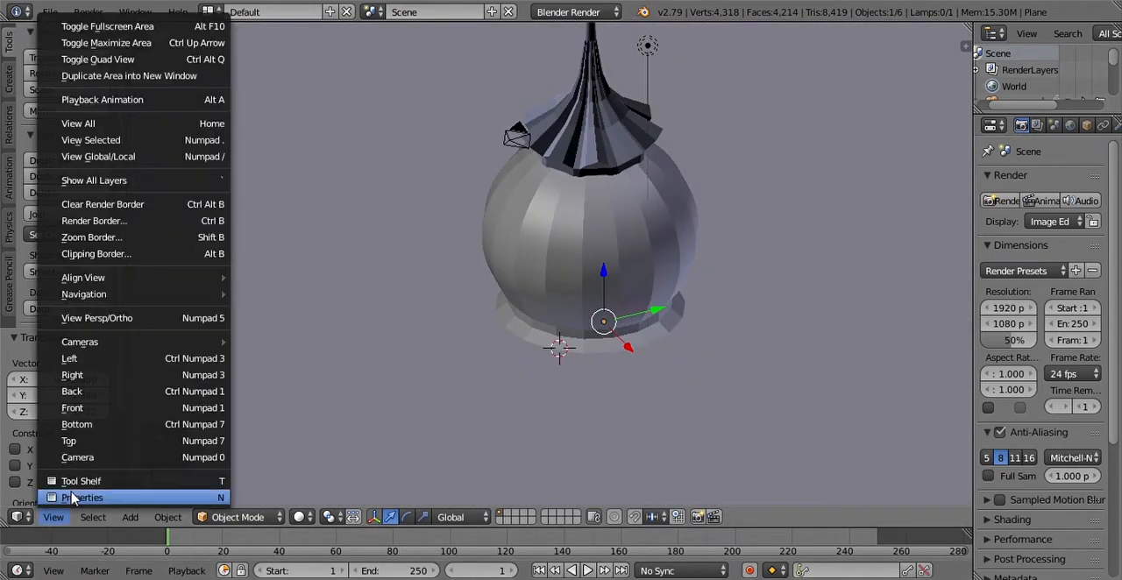
left_click(79, 458)
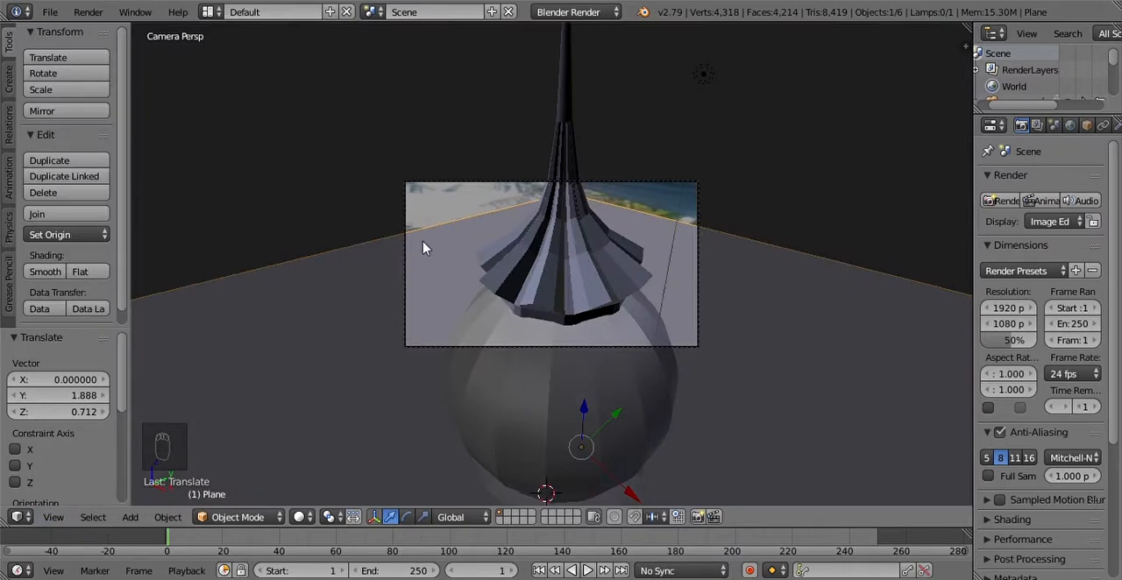
middle_click_drag(603, 219, 681, 181)
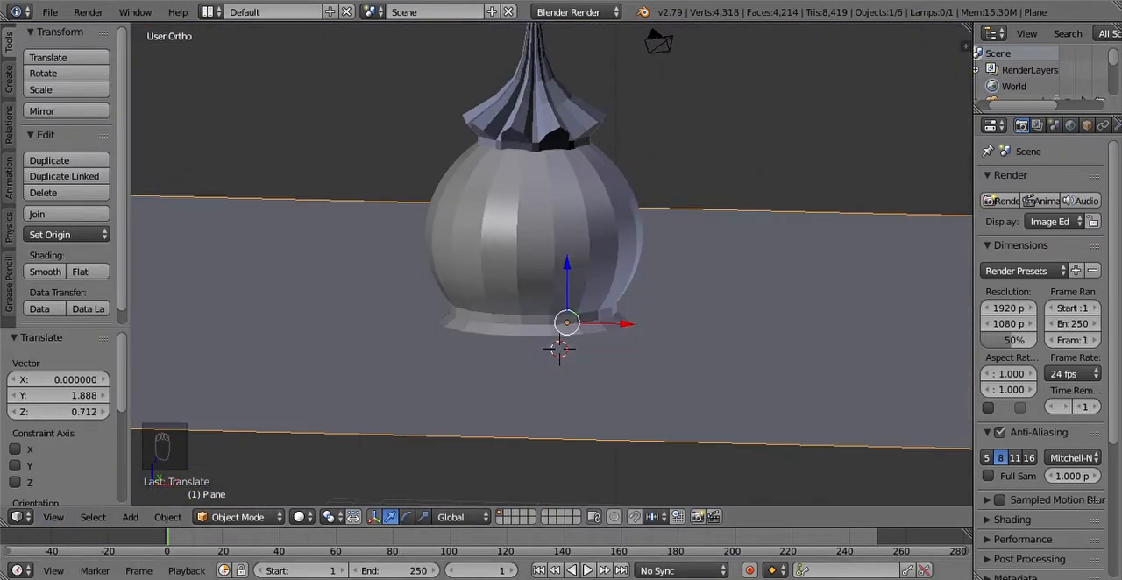
Step: Return to the camera view and enable Lock Camera to View so that navigating moves the camera
left_click(52, 518)
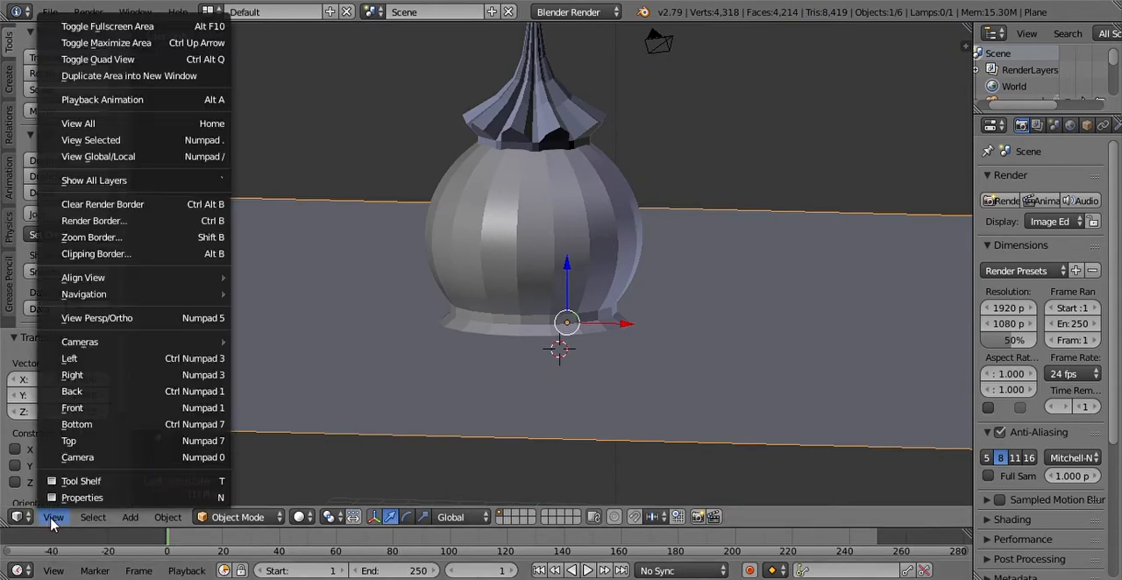
left_click(75, 459)
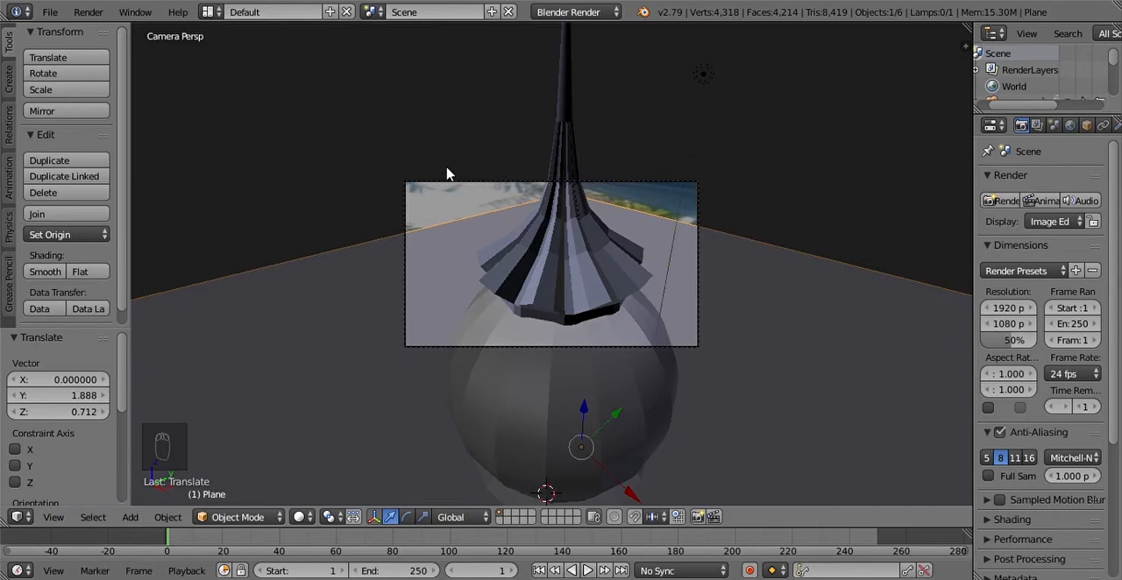
scroll(550, 302, "up", 4)
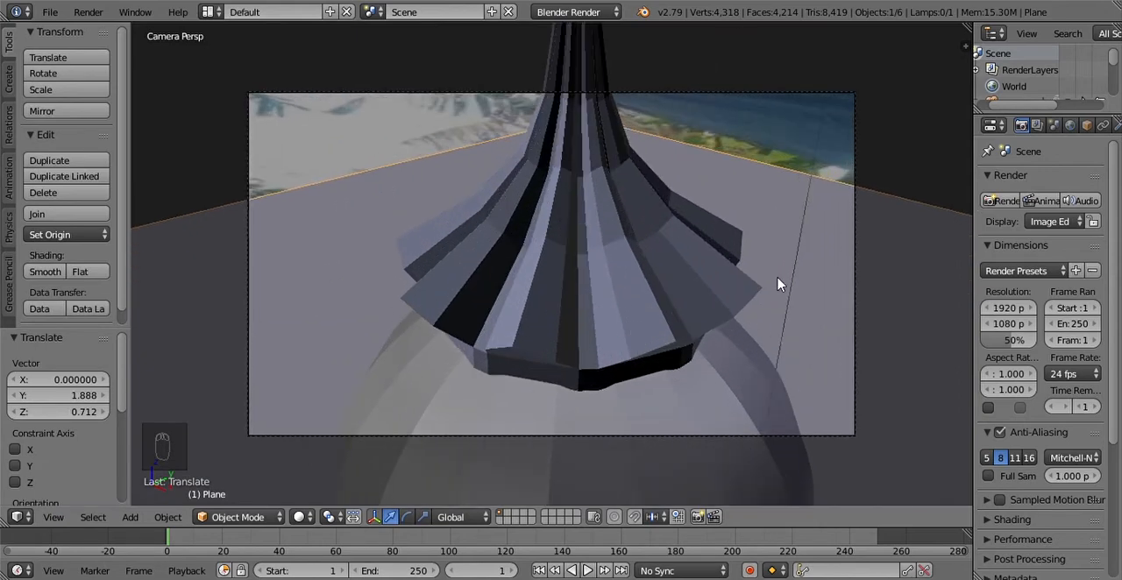
key("n")
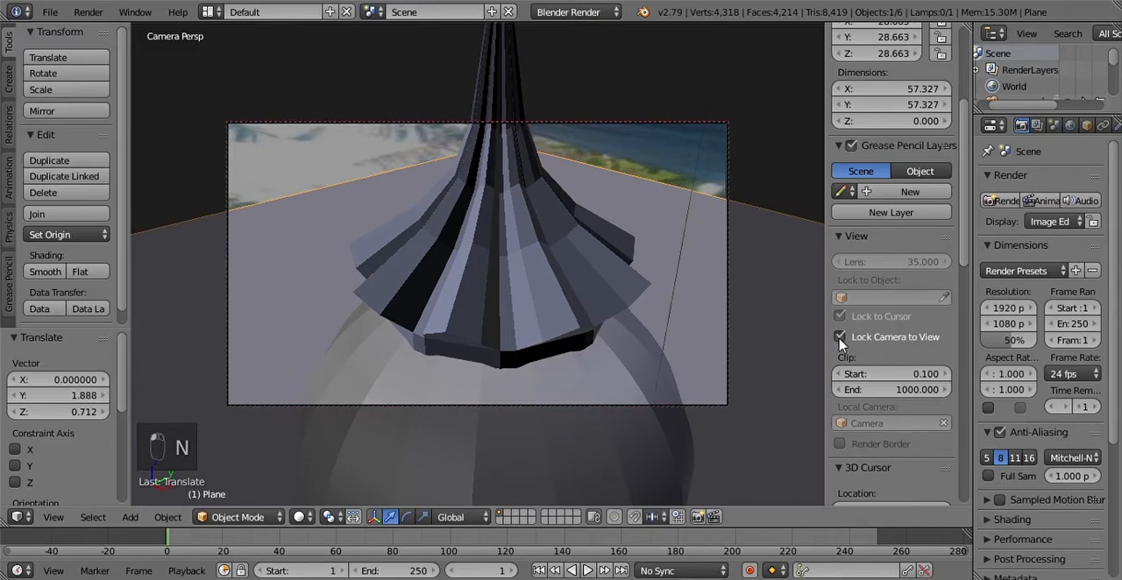
key("n")
middle_click_drag(661, 253, 578, 268)
key("n")
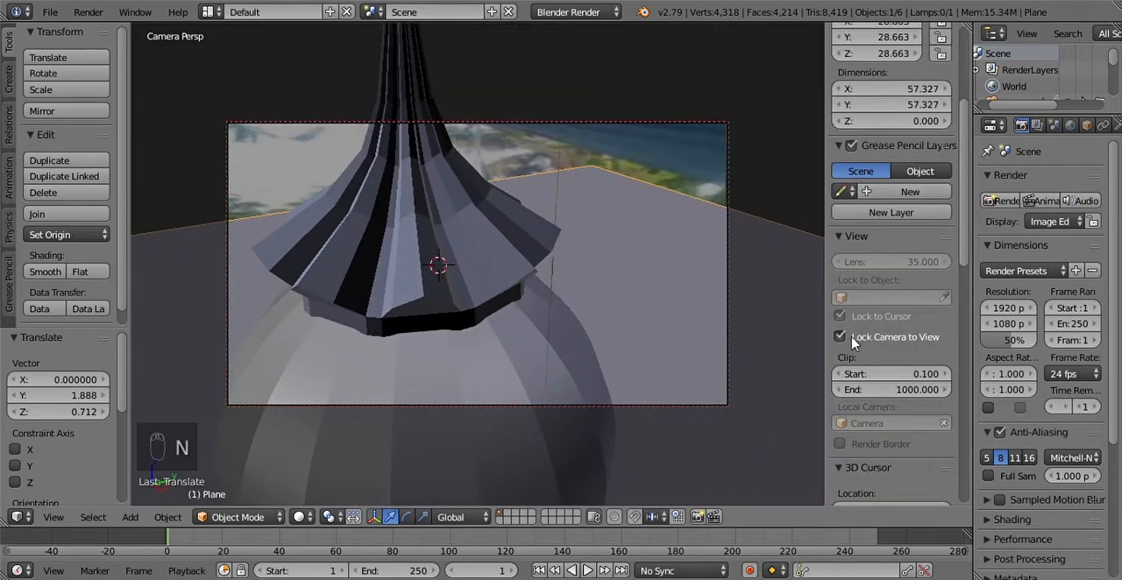
key("n")
Step: Pull the camera back and turn it to frame the dome centrally with the ground plane's far edge level
scroll(570, 298, "down", 3)
scroll(589, 298, "down", 7)
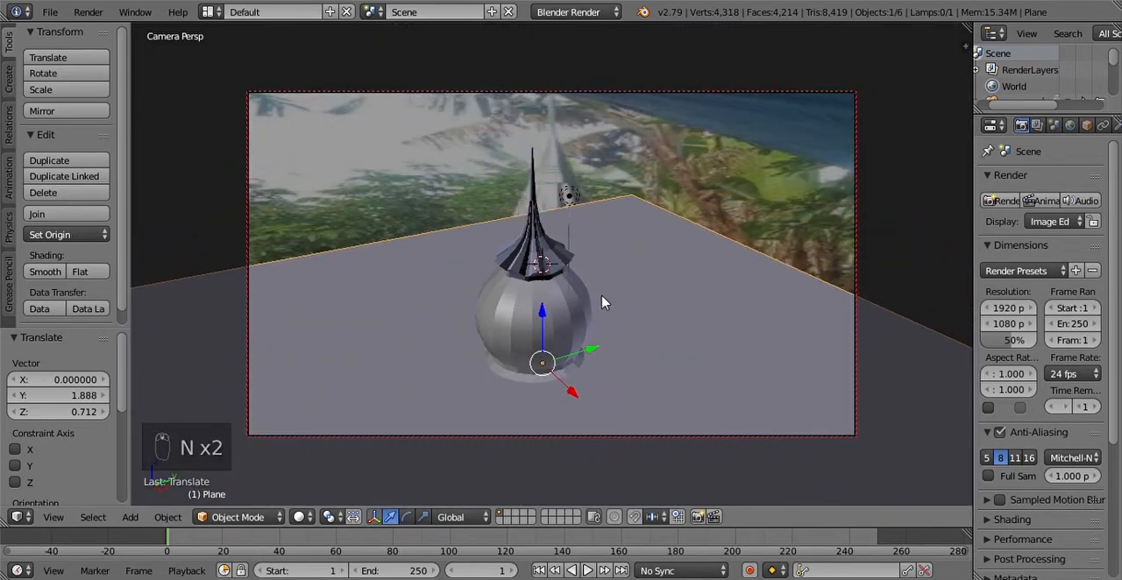
scroll(604, 300, "up", 6)
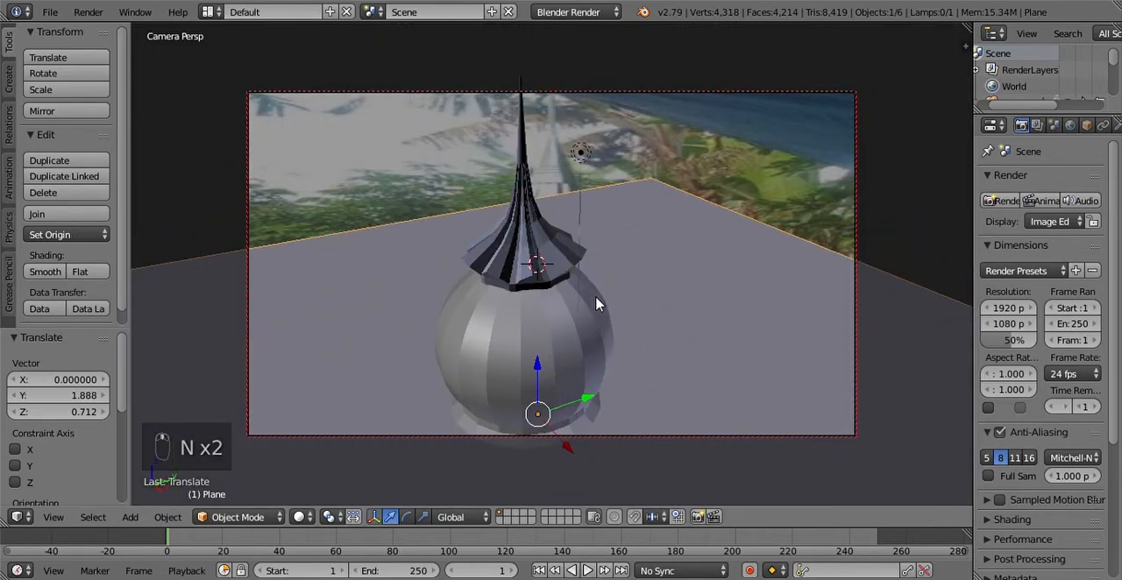
middle_click_drag(596, 304, 625, 322)
scroll(623, 321, "down", 3)
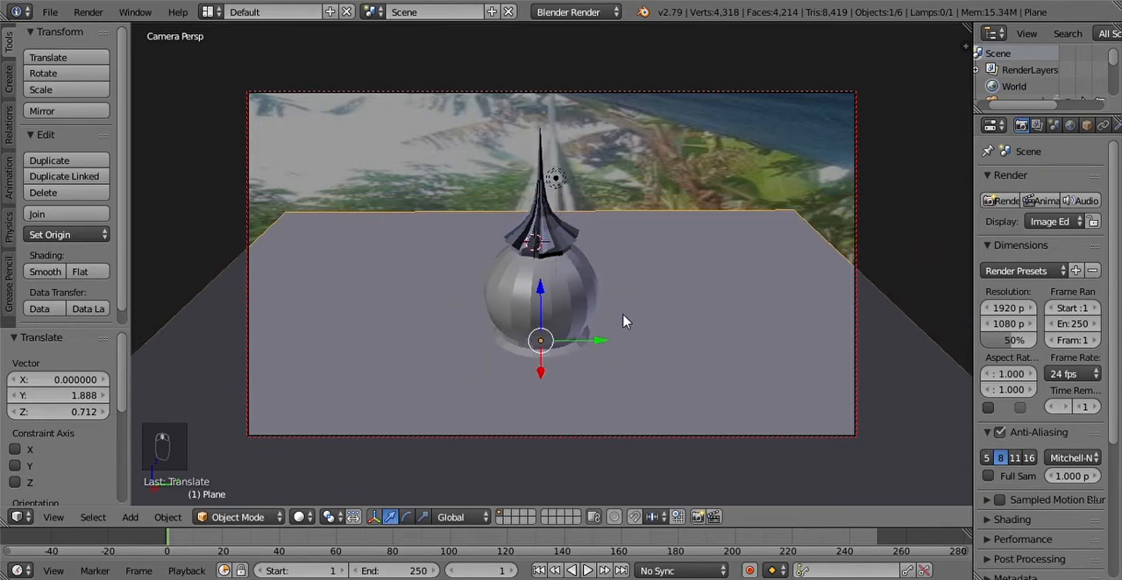
scroll(624, 322, "up", 2)
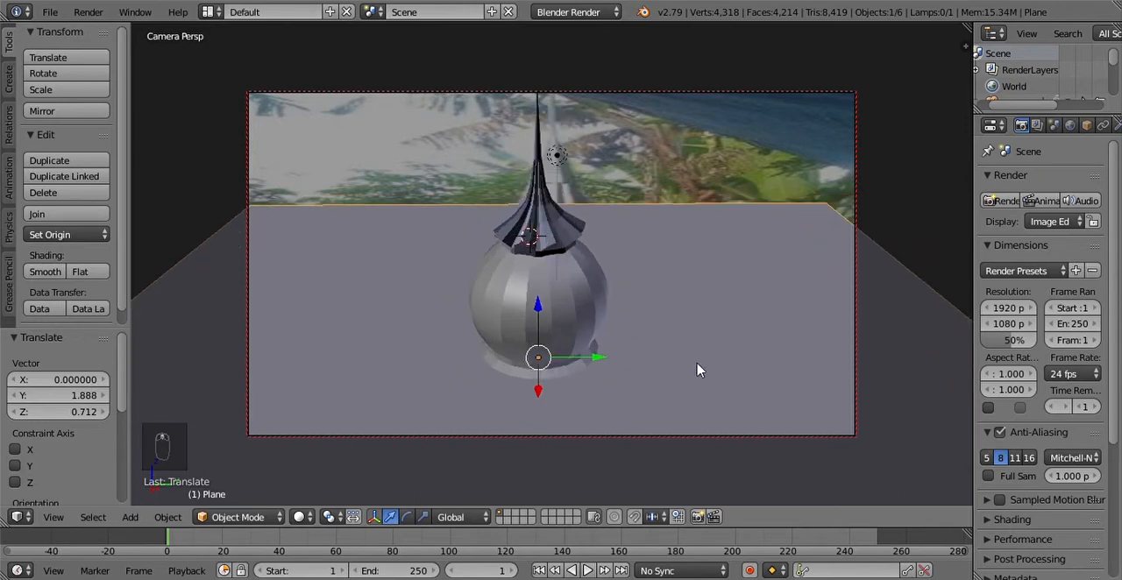
Step: Extrude the ground plane's far edge about 21.635 upward along global Z to form a back wall, ending in Object Mode
right_click(694, 370)
key("Tab")
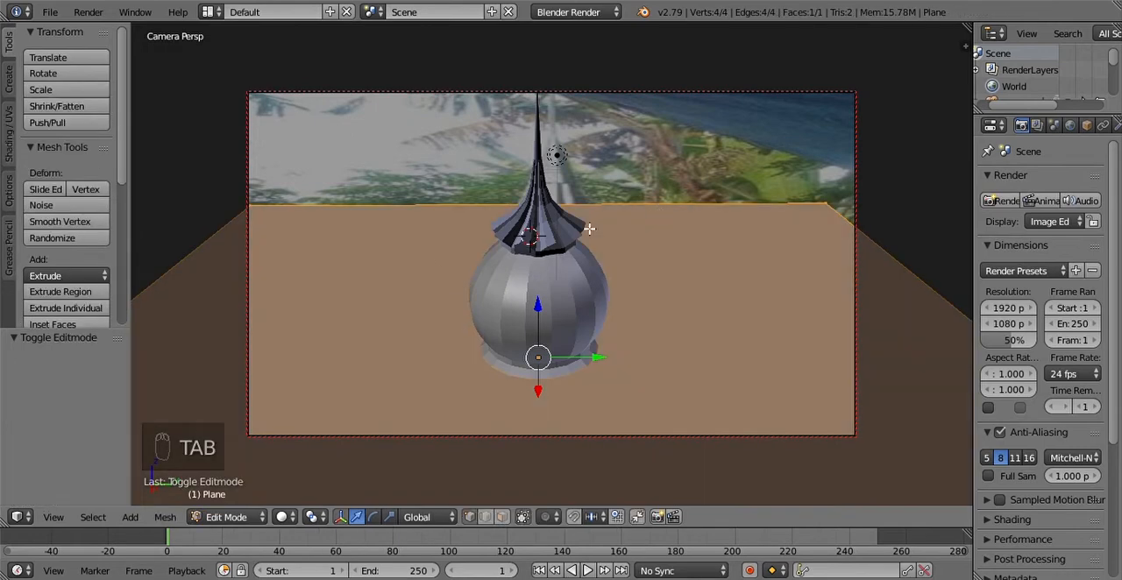
key("Tab")
key("Tab")
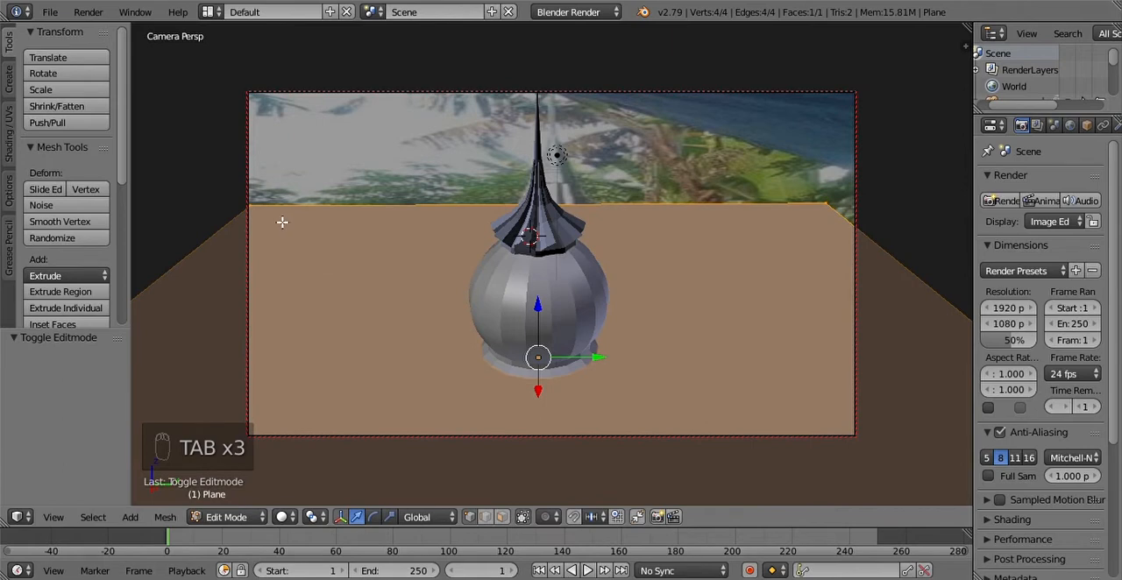
left_click(486, 517)
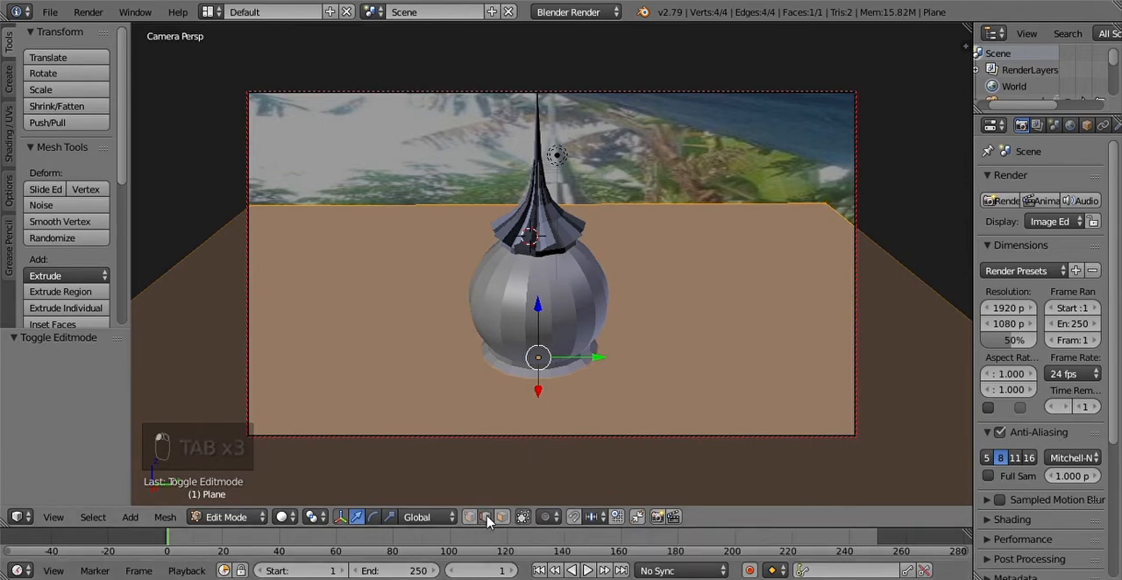
right_click(423, 211)
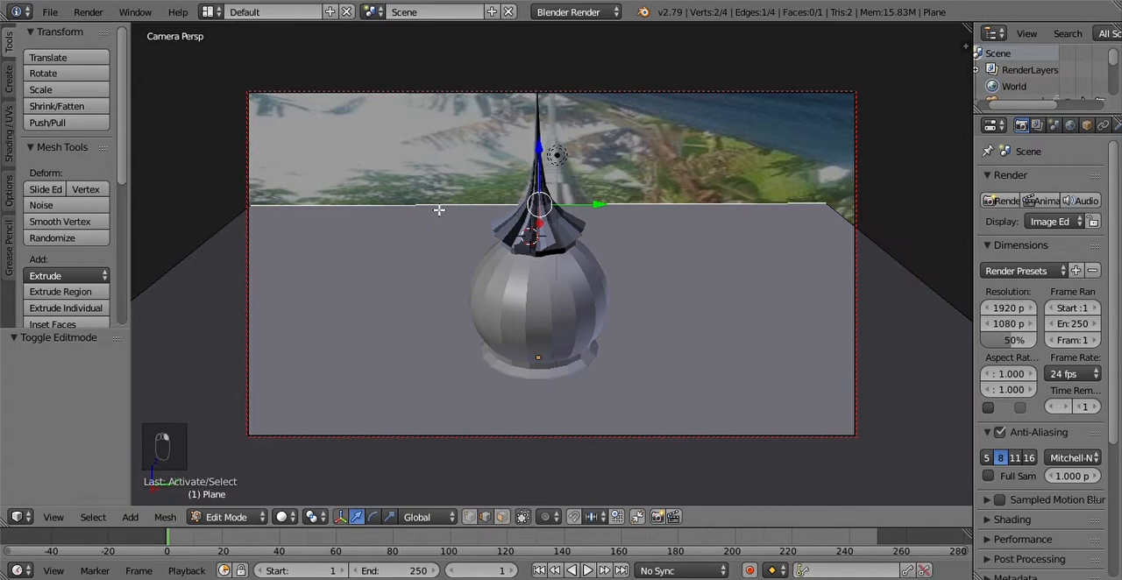
key("e")
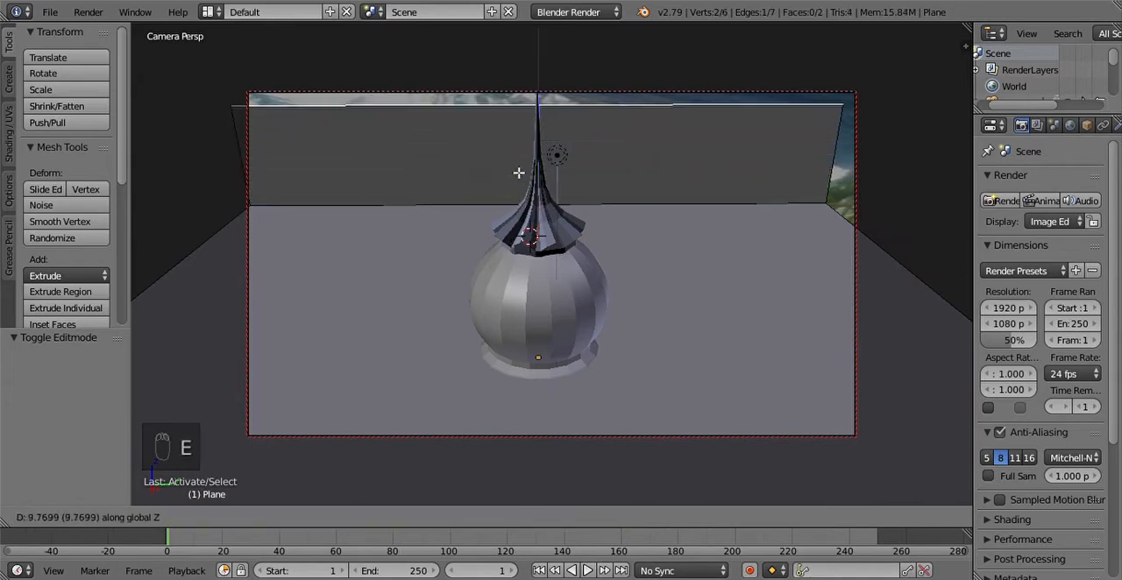
left_click(534, 43)
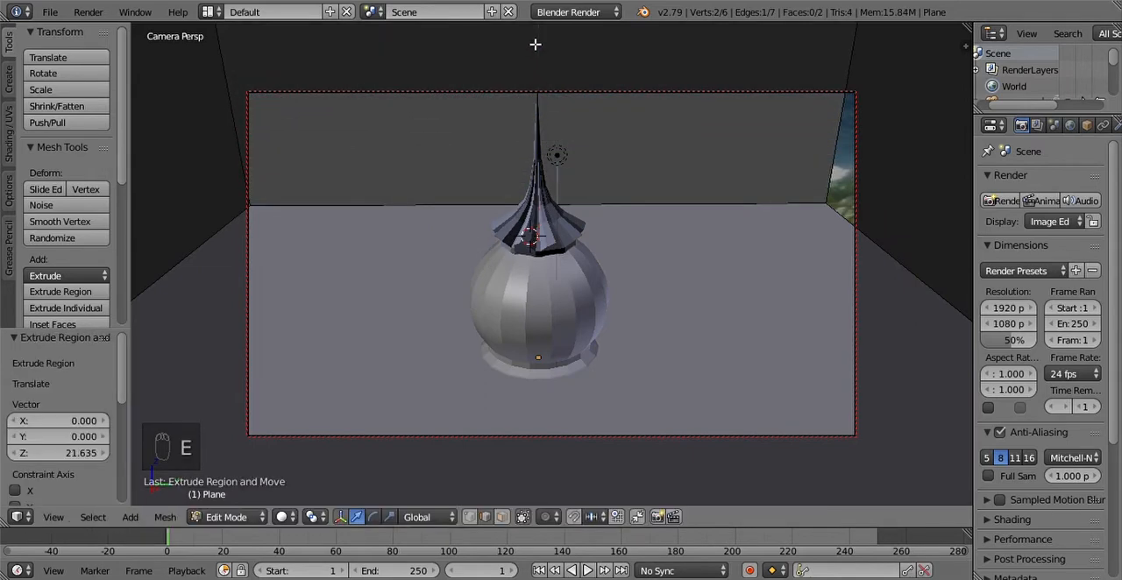
right_click(837, 220)
right_click(836, 177, "shift")
key("Tab")
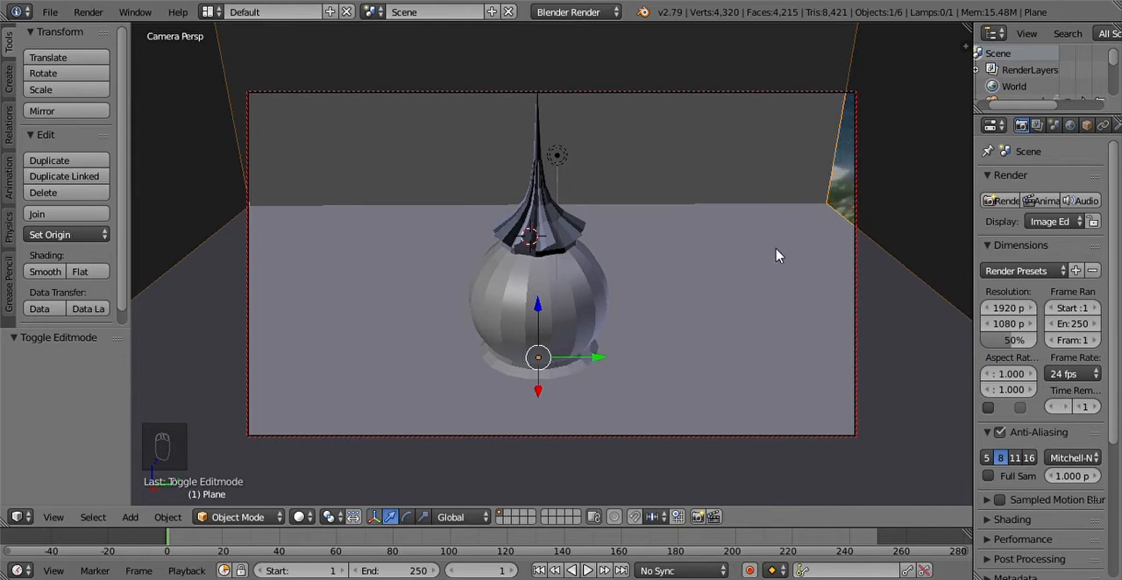
Step: Scale the ground and back wall plane by about 1.557 along global Y so it spans past the camera frame
key("s")
key("y")
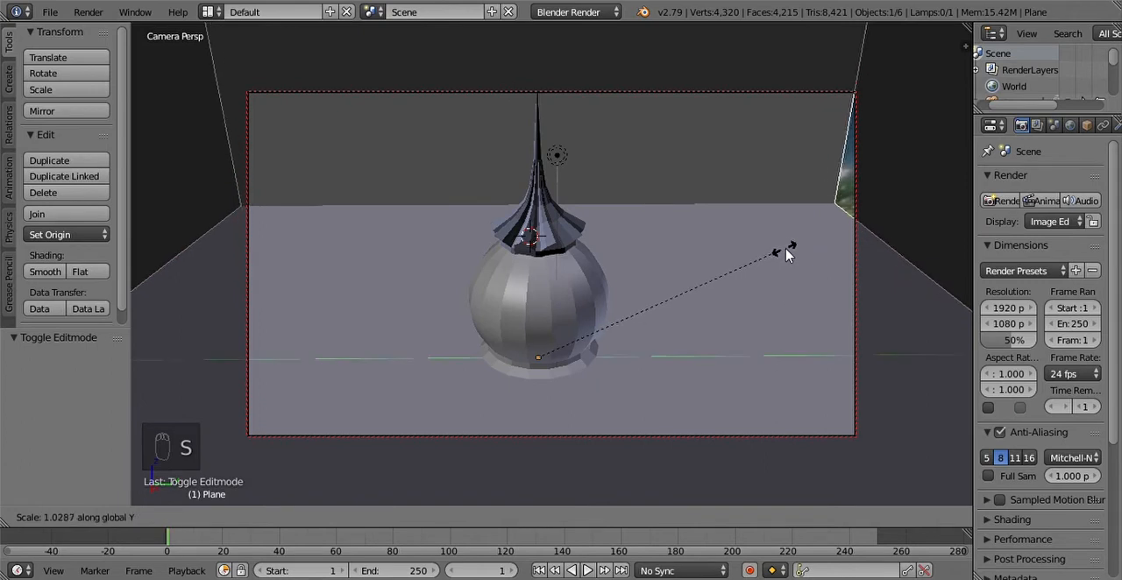
left_click(922, 230)
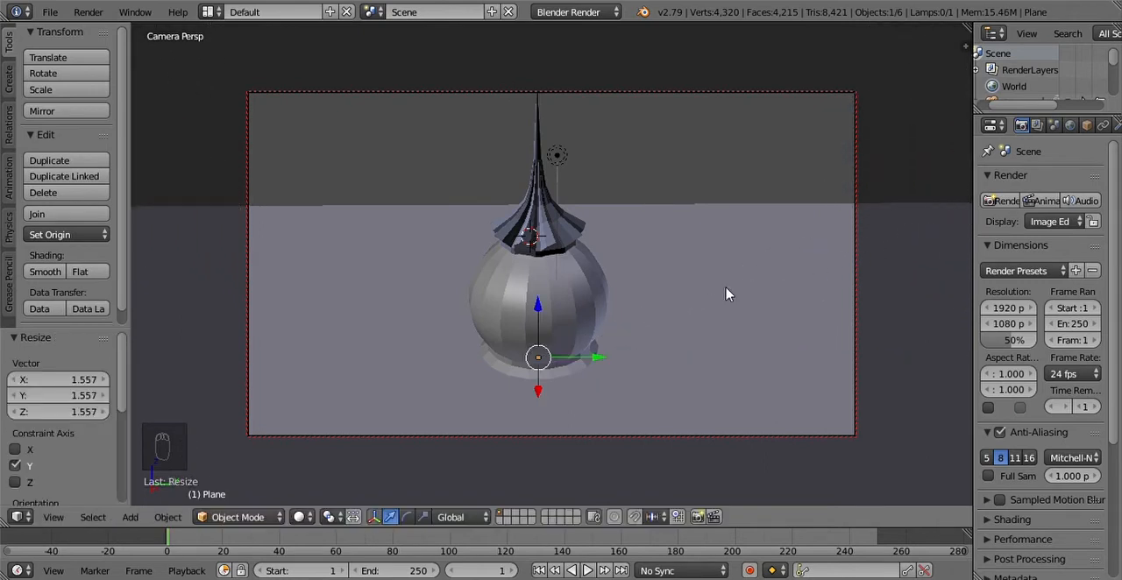
Step: Try beveling the edge between ground and back wall with an offset of about 0.114 and 11 segments, with smooth shading
right_click(703, 198)
key("Tab")
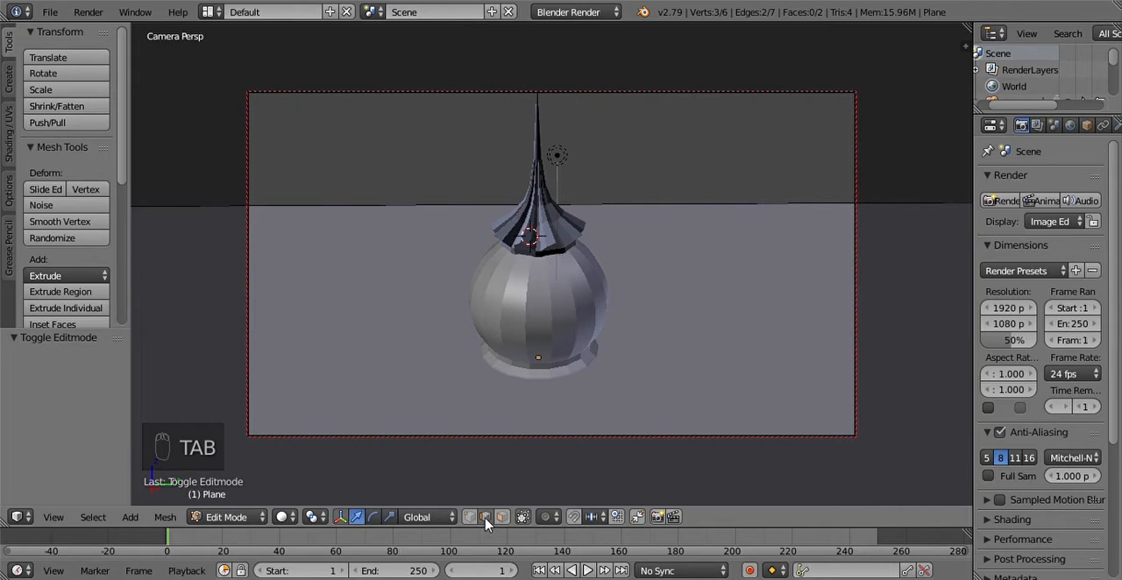
right_click(739, 207)
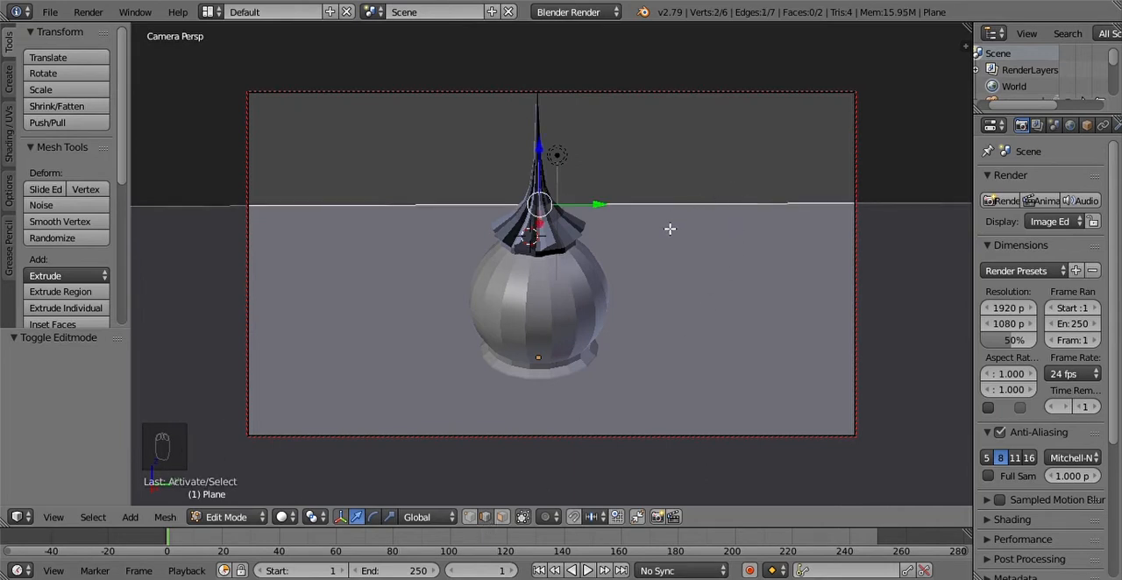
key("ctrl+b")
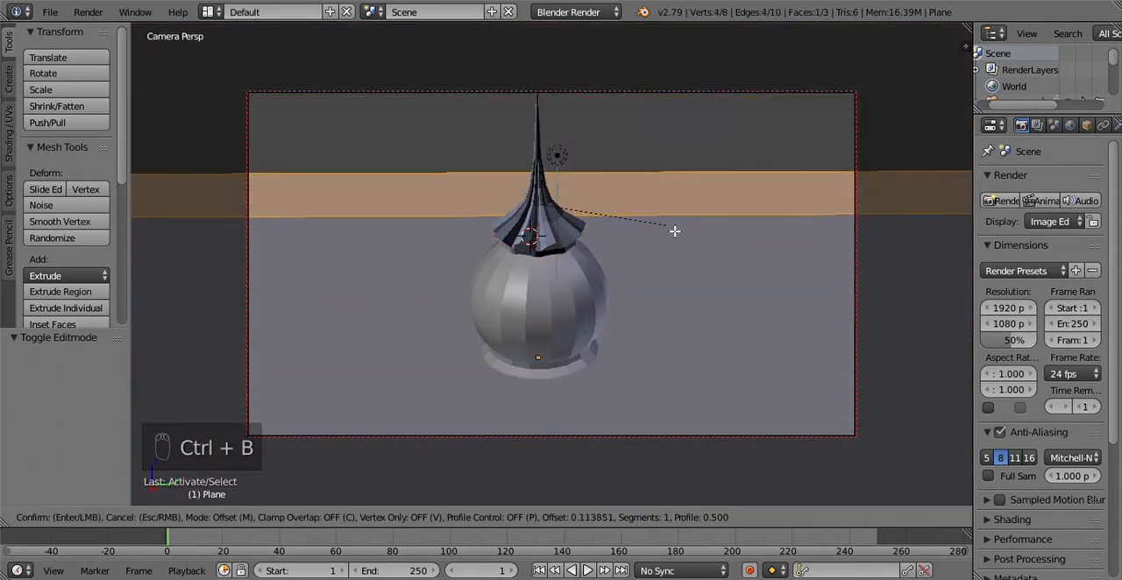
scroll(674, 231, "up", 10)
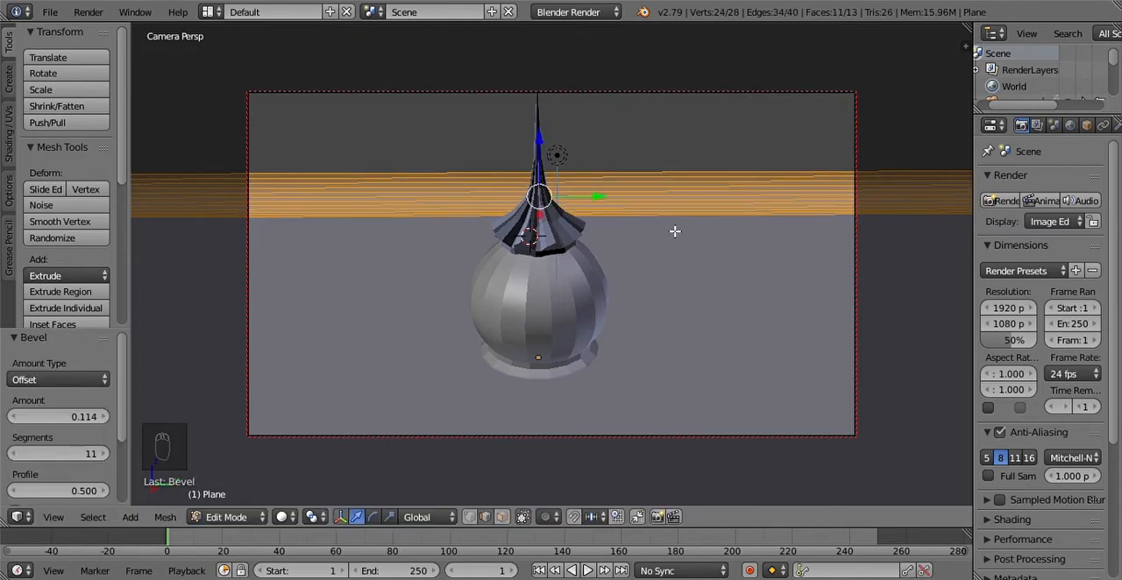
key("Tab")
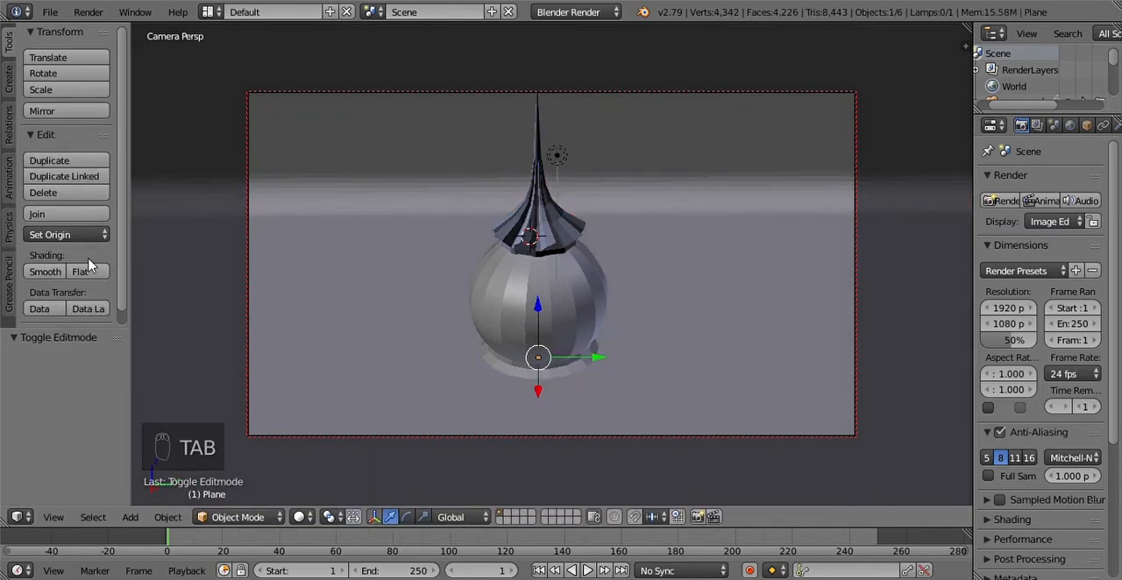
left_click(51, 275)
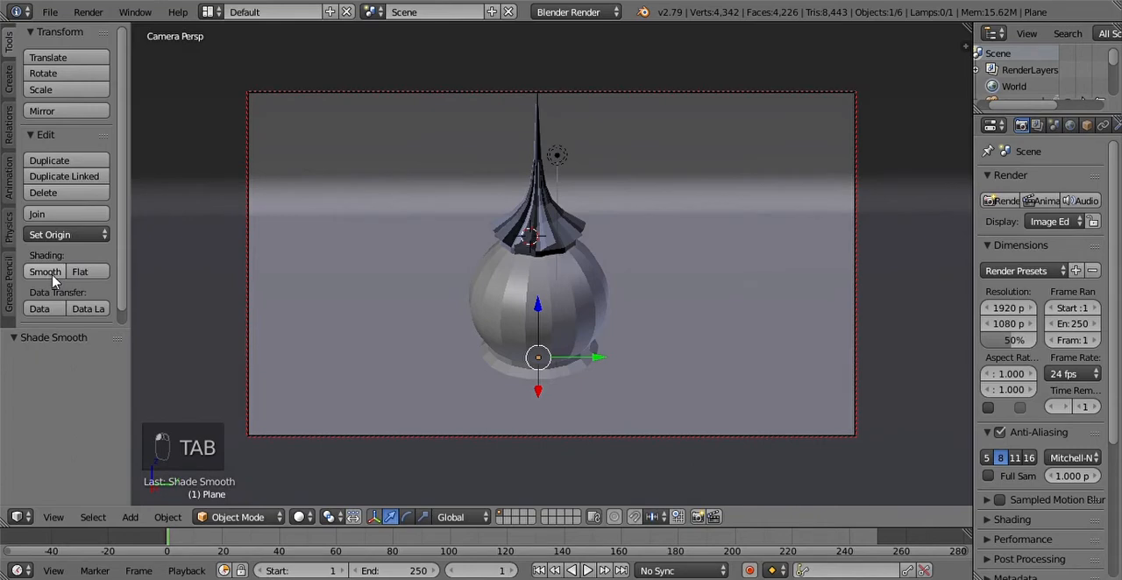
middle_click_drag(717, 237, 711, 194)
scroll(709, 201, "down", 2)
Step: Undo the smooth shading and the bevel on the edge between the ground and back wall
key("ctrl+z")
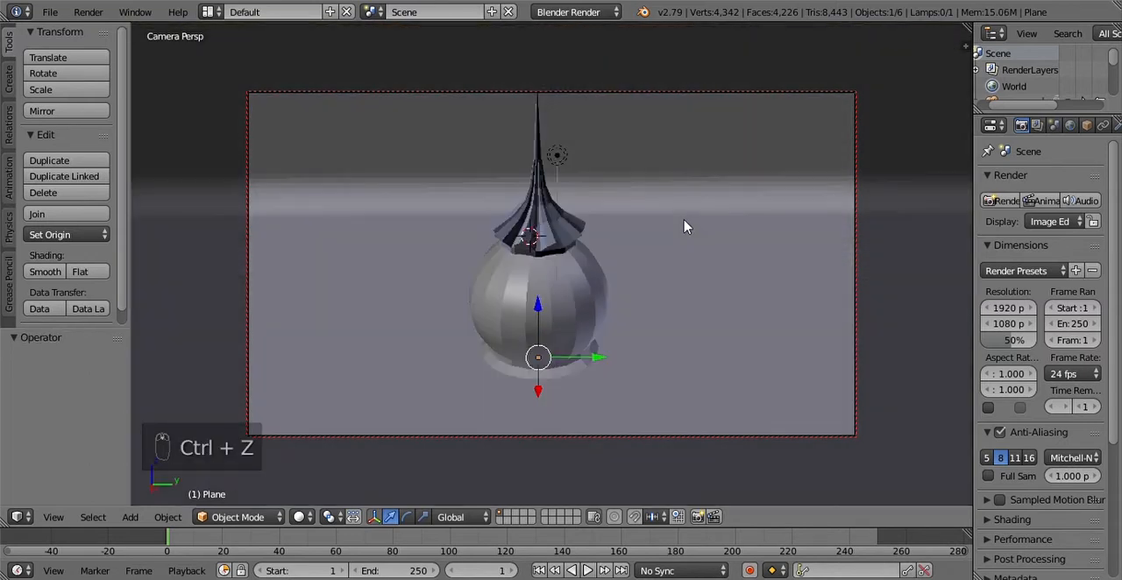
key("ctrl+z")
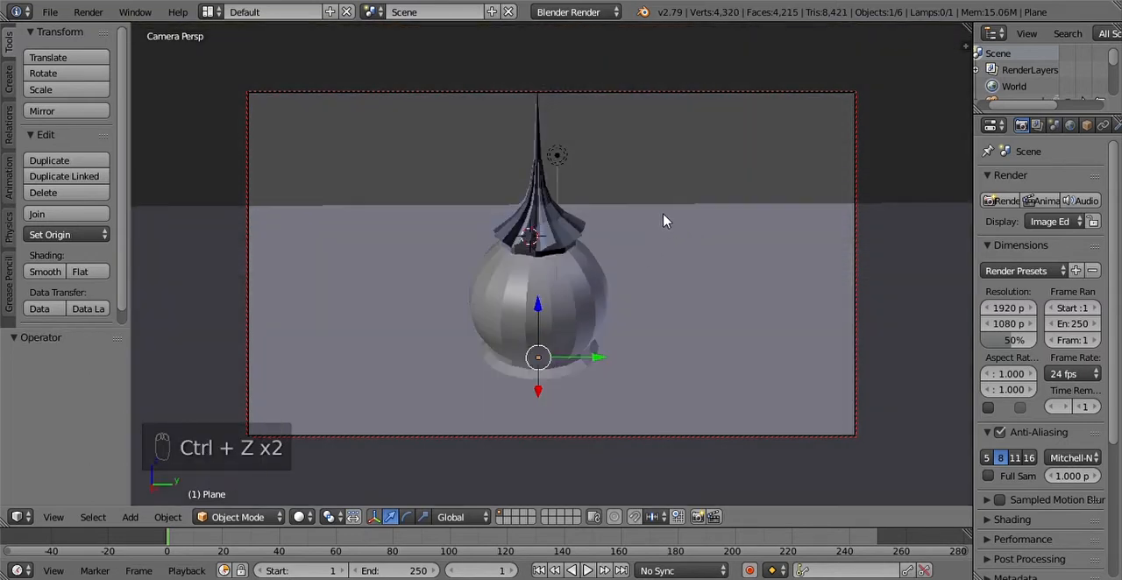
key("ctrl+b")
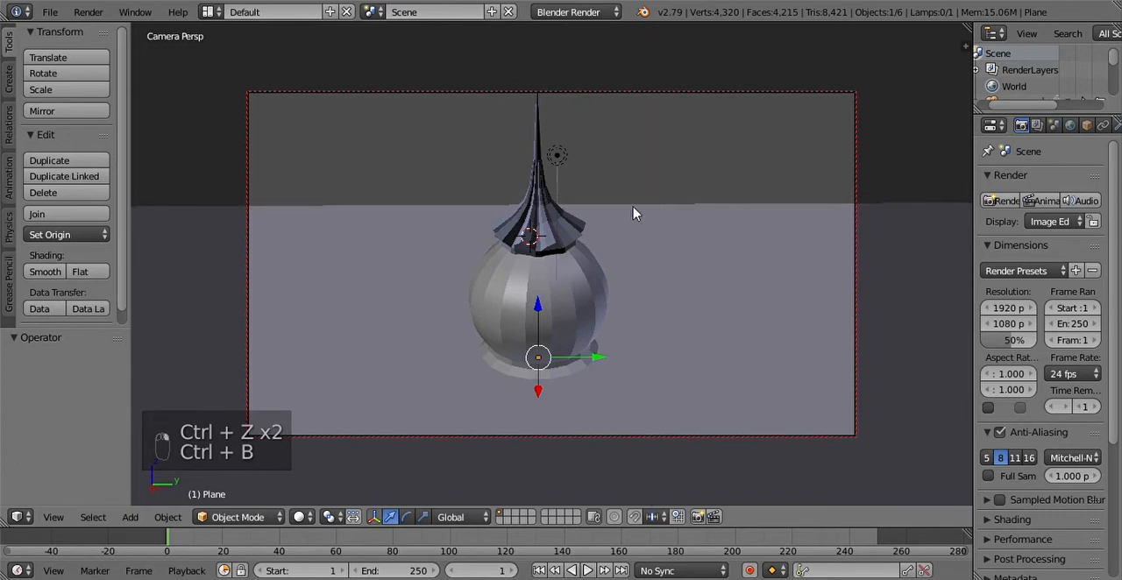
Step: Bevel the edge between ground and back wall with an offset of about 0.756 and 19 segments, and shade the plane smooth
key("Tab")
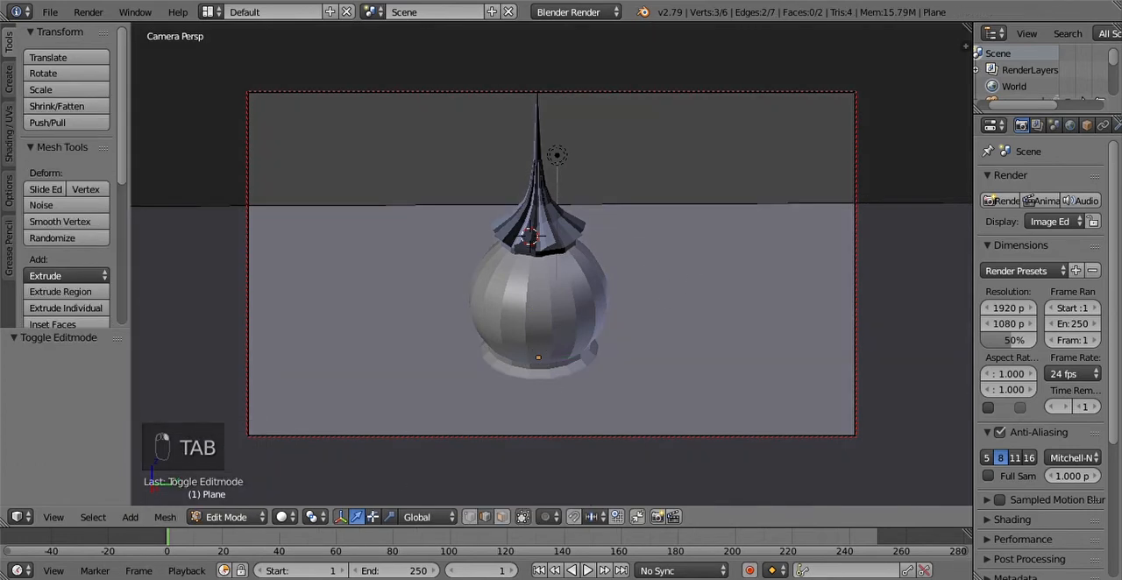
right_click(689, 210)
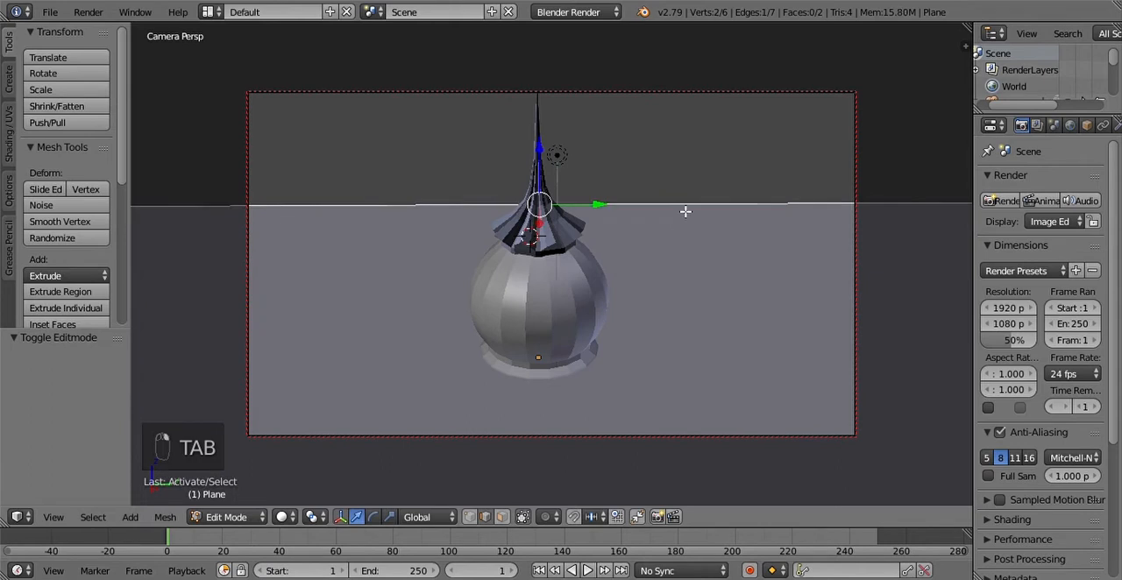
key("ctrl+b")
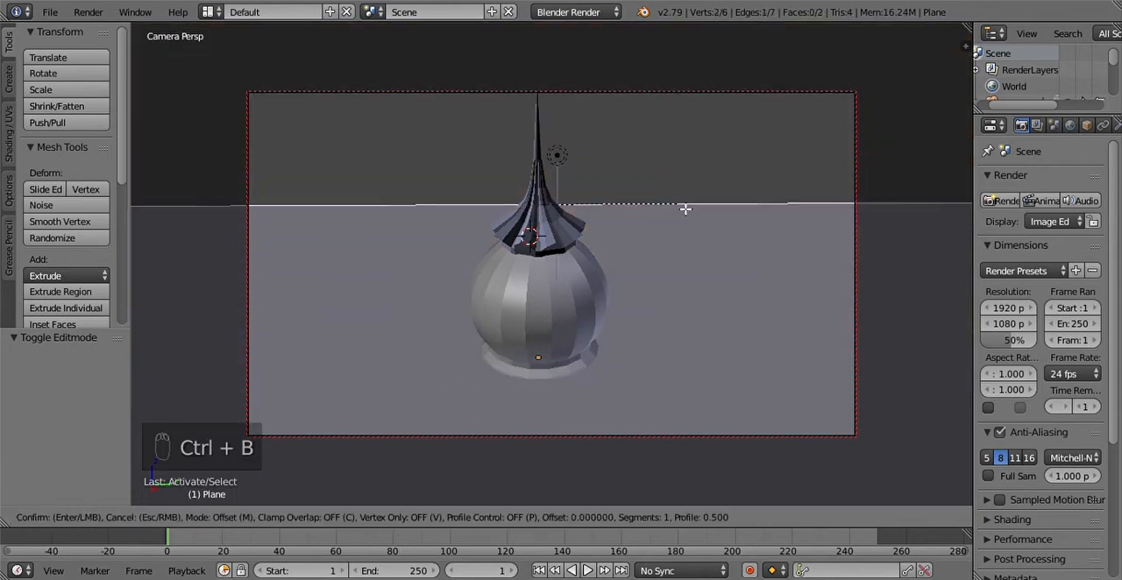
scroll(697, 217, "up", 18)
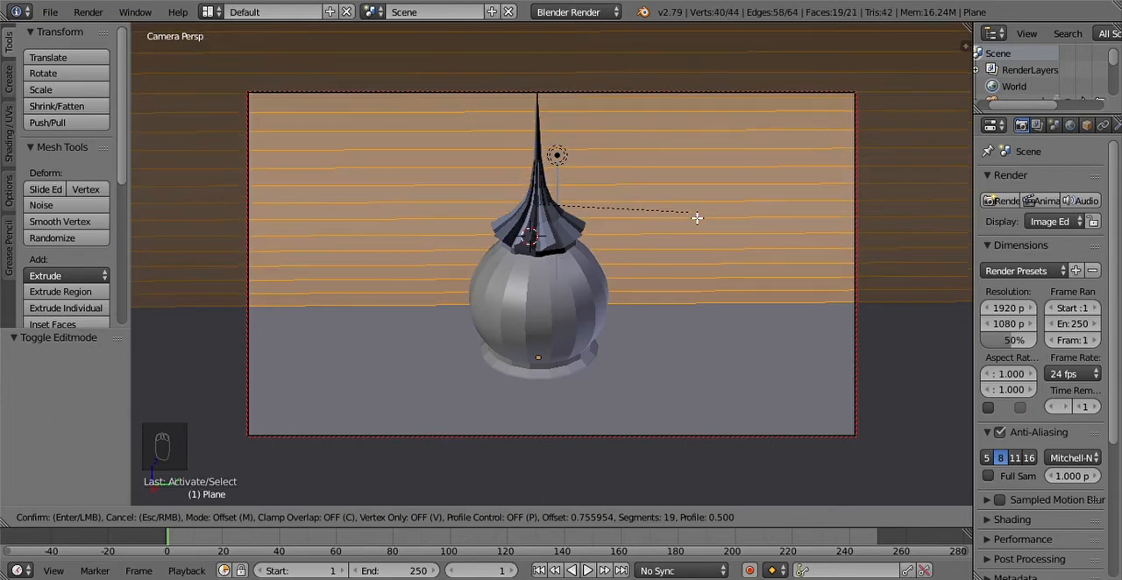
left_click(697, 218)
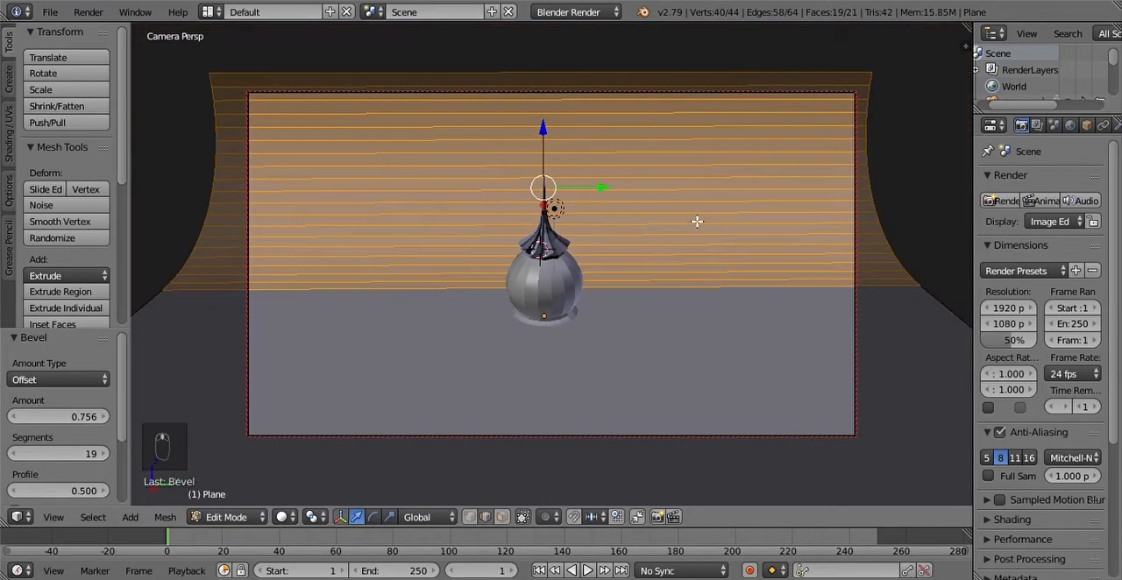
key("Tab")
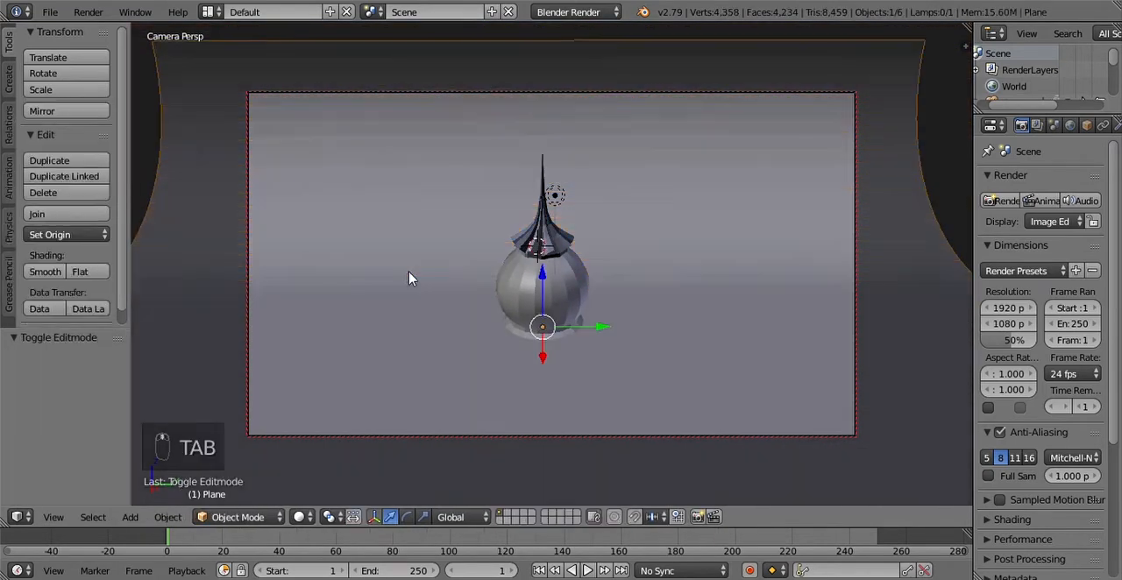
left_click(44, 272)
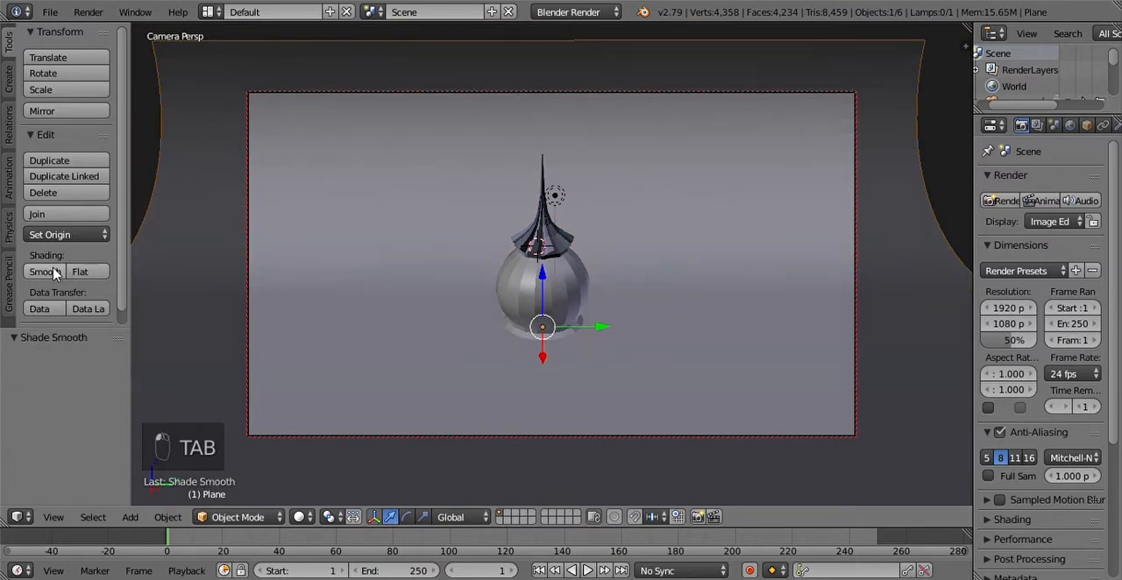
Step: Reframe the camera to show the whole dome centrally from a slightly turned, higher angle, and turn off Lock Camera to View
scroll(743, 234, "down", 2)
scroll(692, 255, "up", 2)
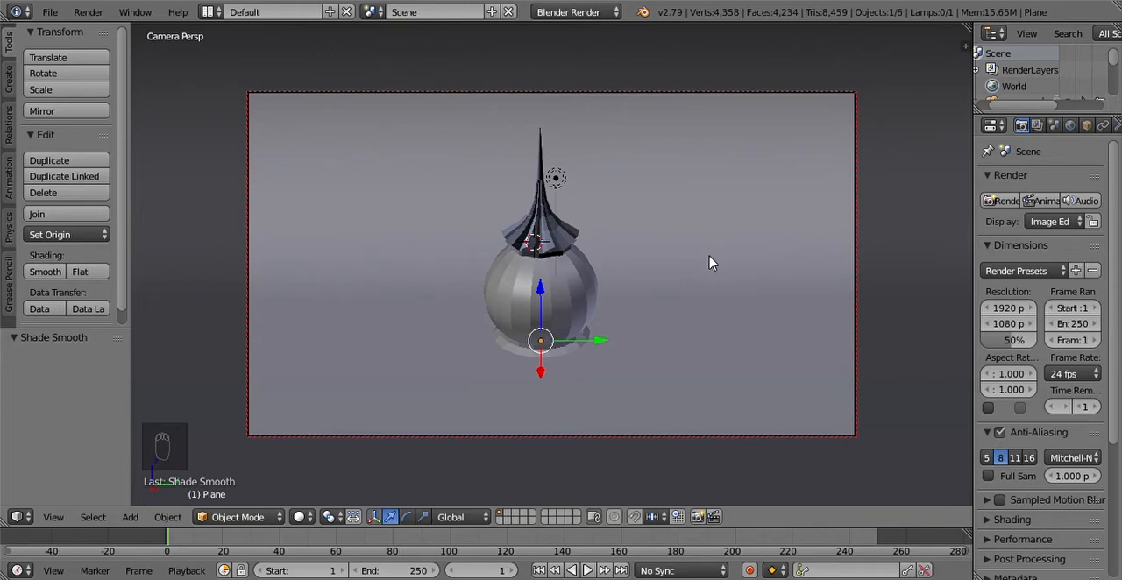
scroll(710, 264, "up", 1)
middle_click_drag(710, 264, 646, 242)
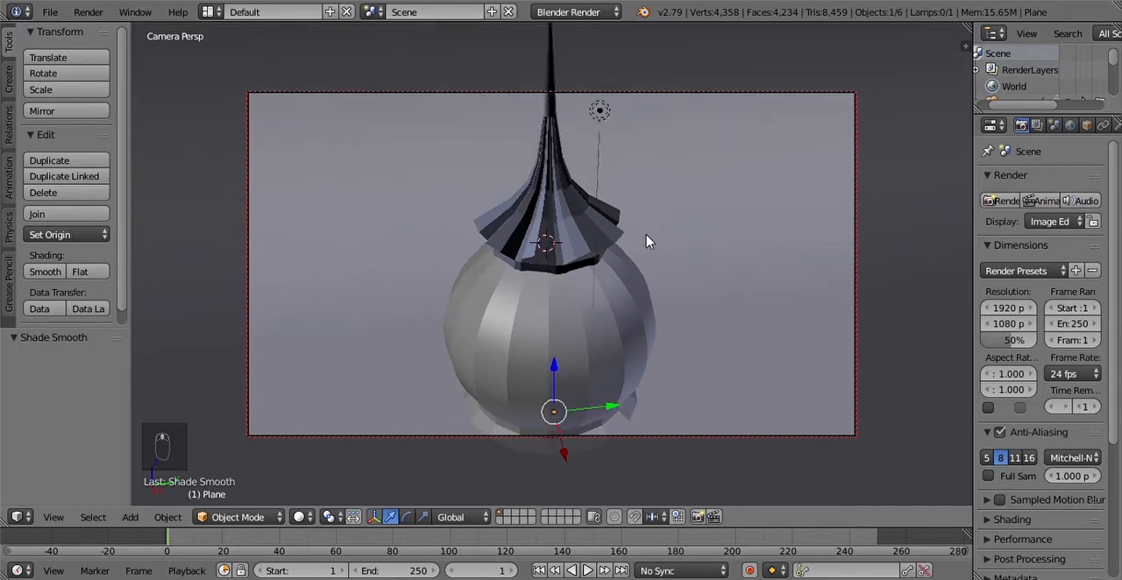
scroll(646, 242, "down", 1)
scroll(649, 233, "down", 1)
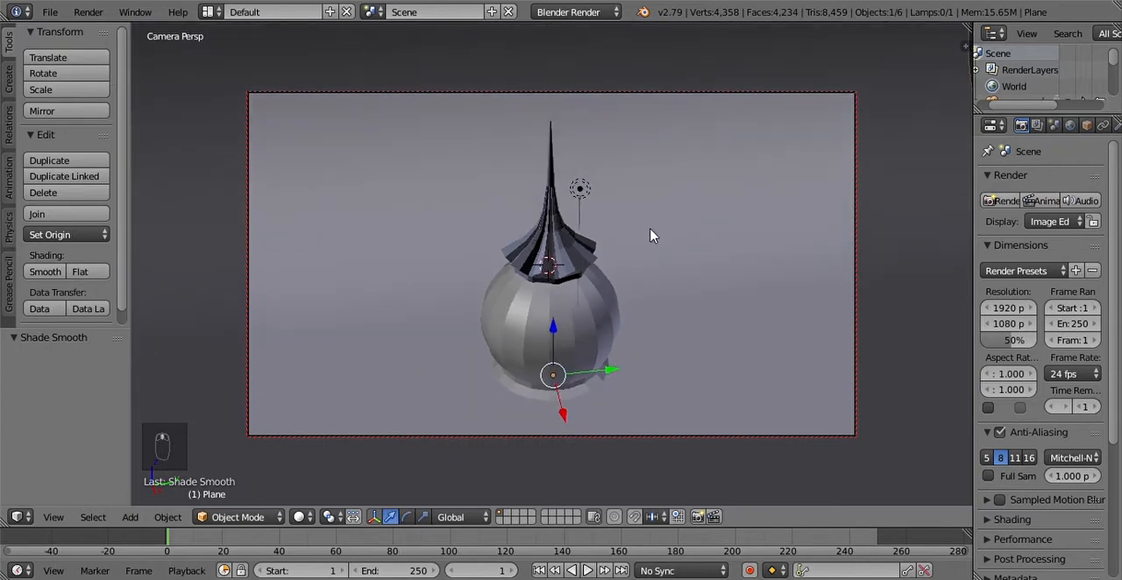
scroll(650, 234, "up", 3)
scroll(649, 235, "down", 4)
key("n")
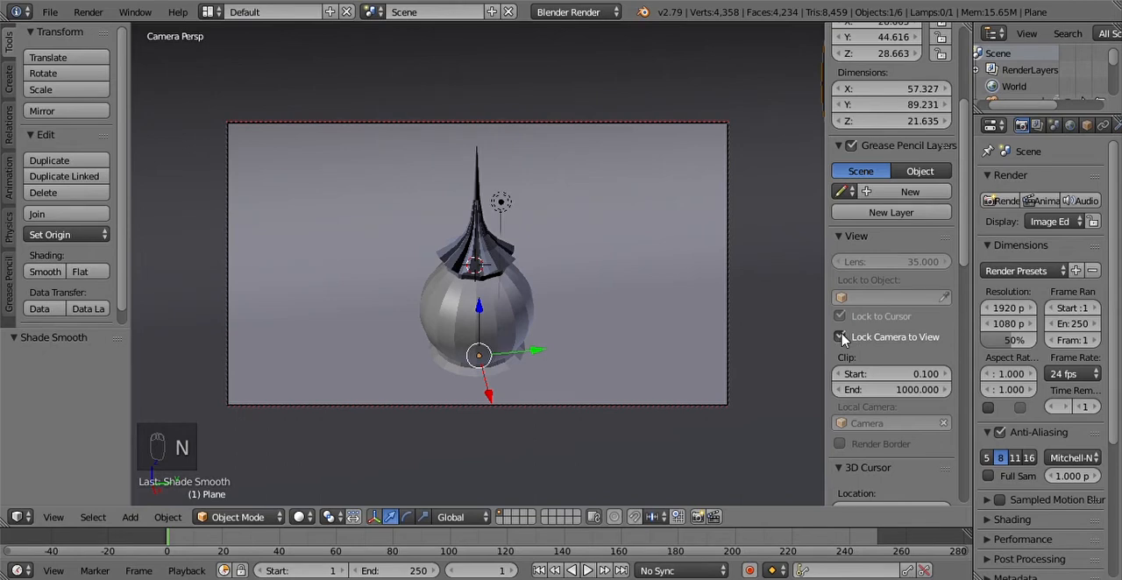
key("n")
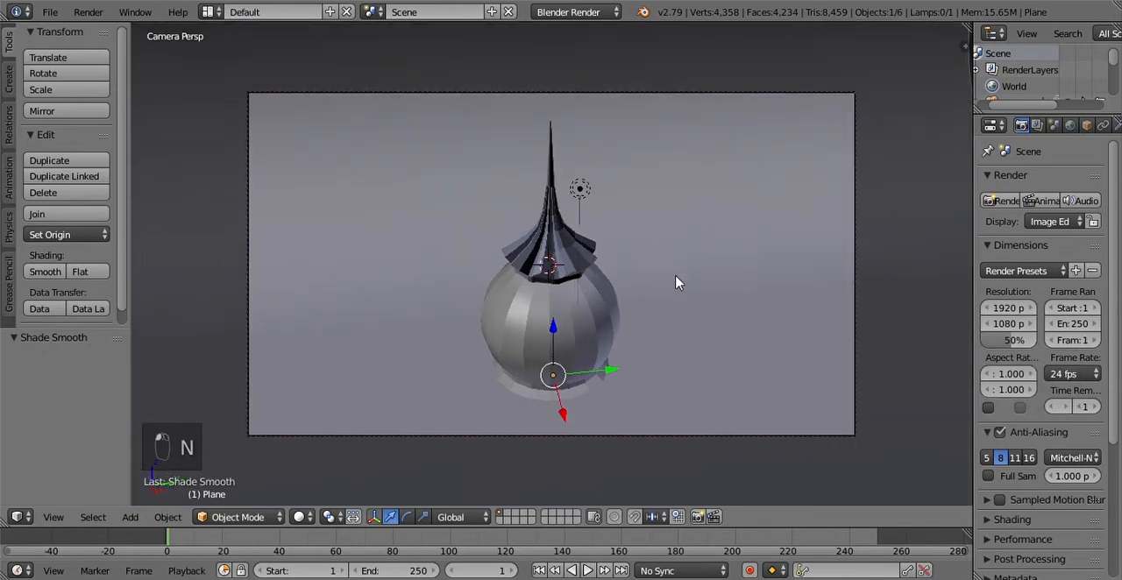
Step: Open the Save Blender File browser and cancel it without saving
key("ctrl+s")
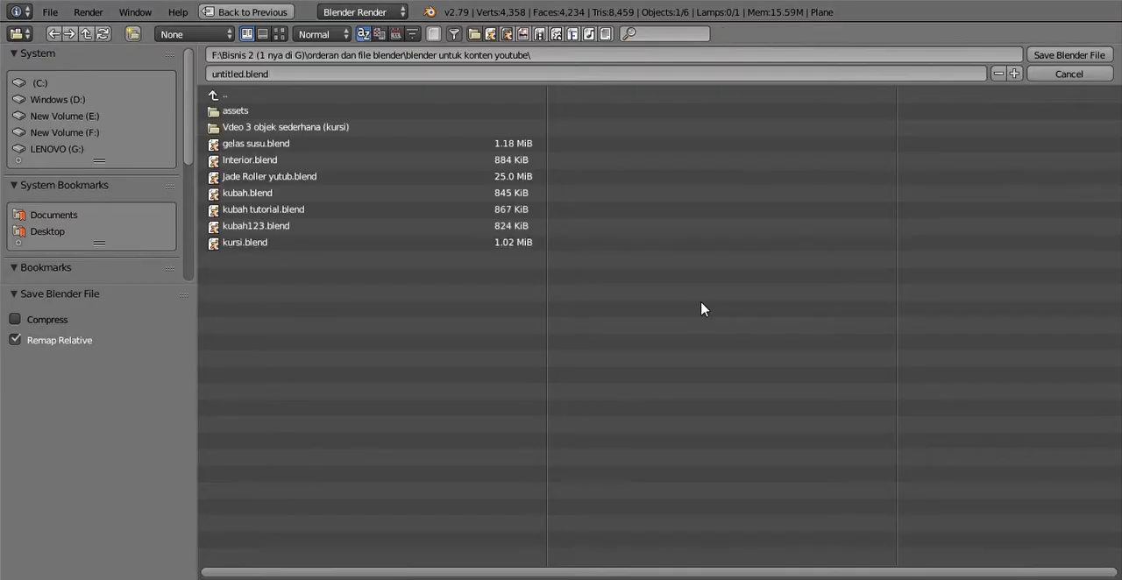
left_click(1106, 77)
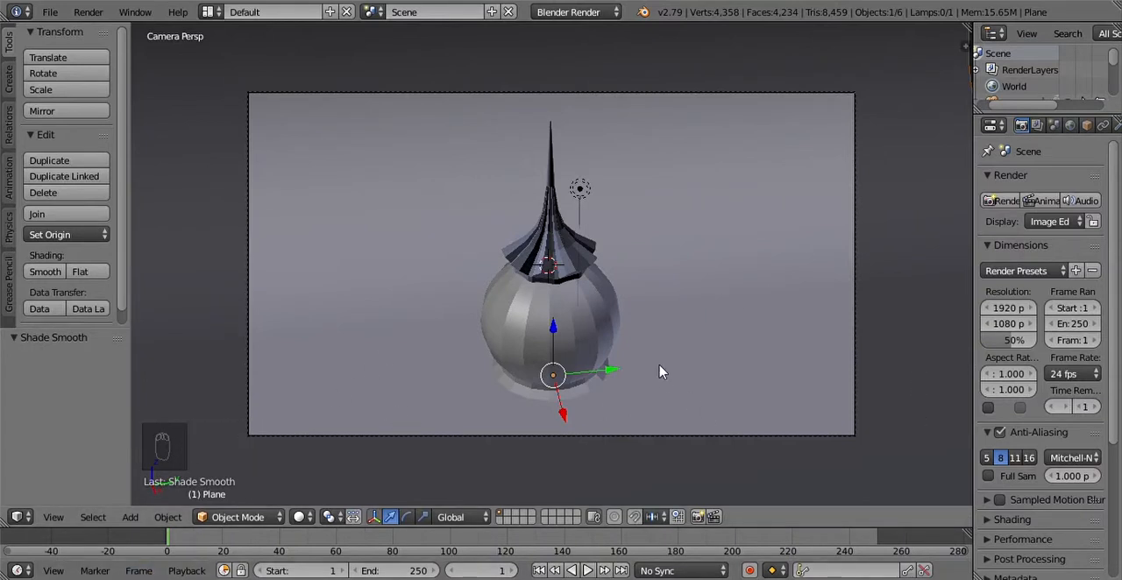
Step: Preview the dome's lighting and shadows in Rendered viewport shading, and return to Solid shading
left_click(299, 517)
left_click(322, 466)
left_click(301, 517)
left_click(301, 516)
left_click(300, 517)
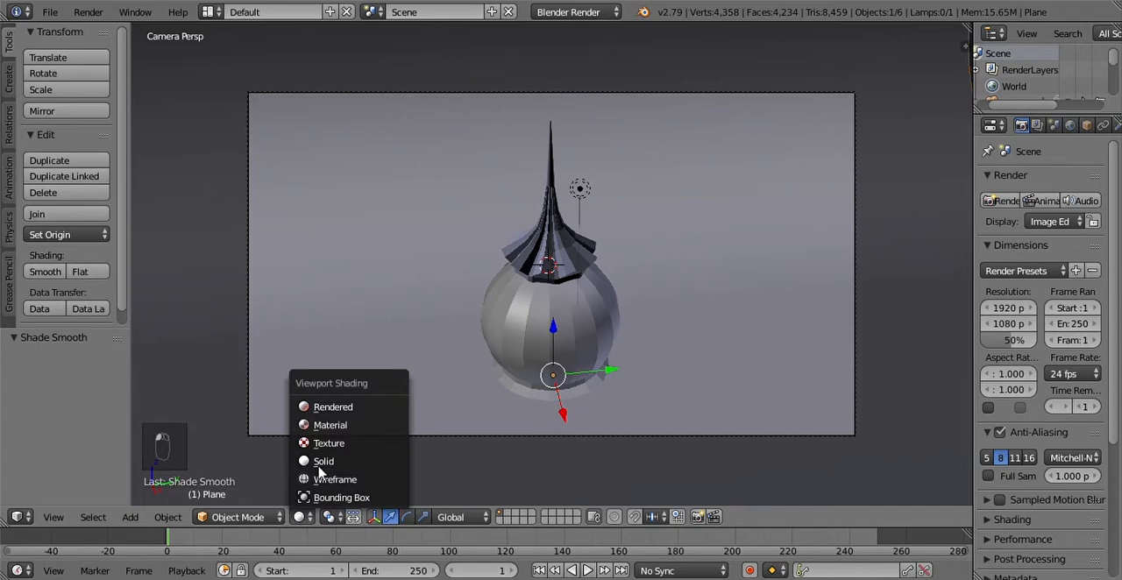
left_click(338, 409)
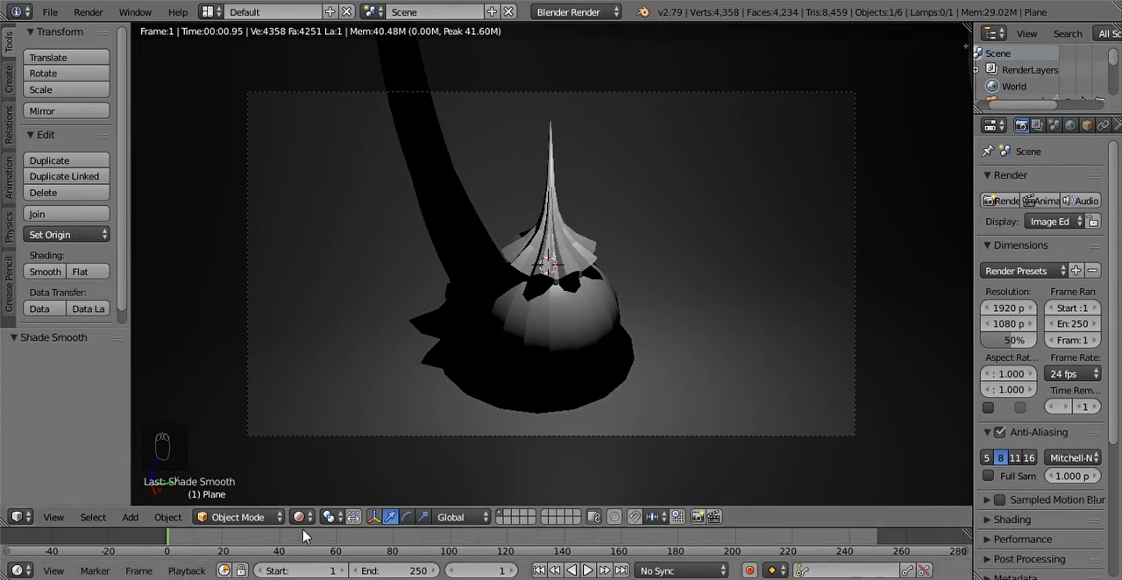
left_click(301, 517)
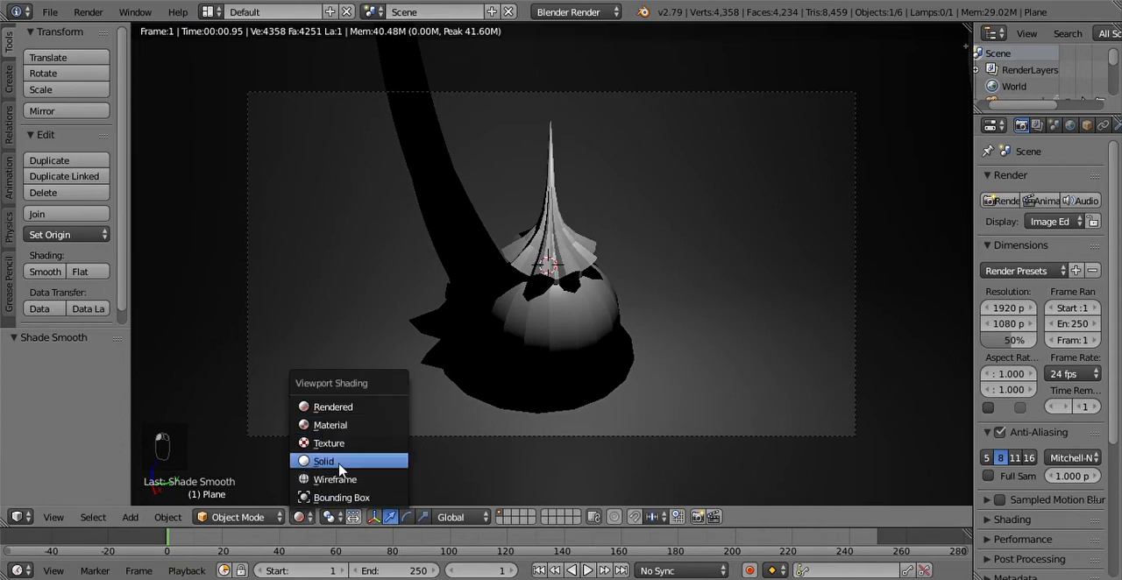
left_click(325, 461)
Step: In Rendered viewport shading, move the lamp by about 0.249 in X, 2.753 in Y and 0.355 in Z
right_click(587, 188)
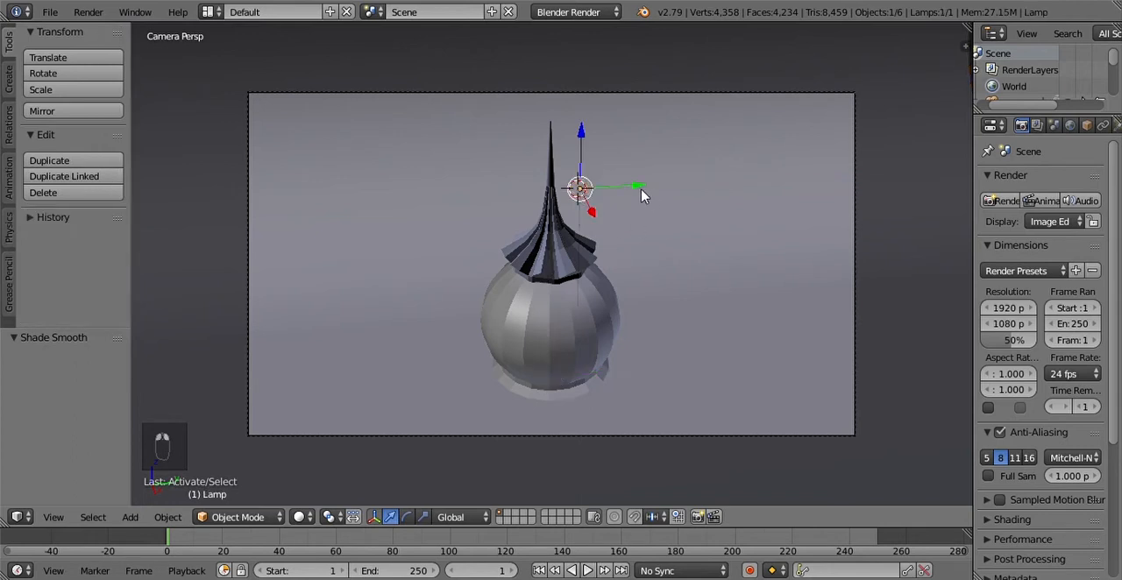
left_click(301, 517)
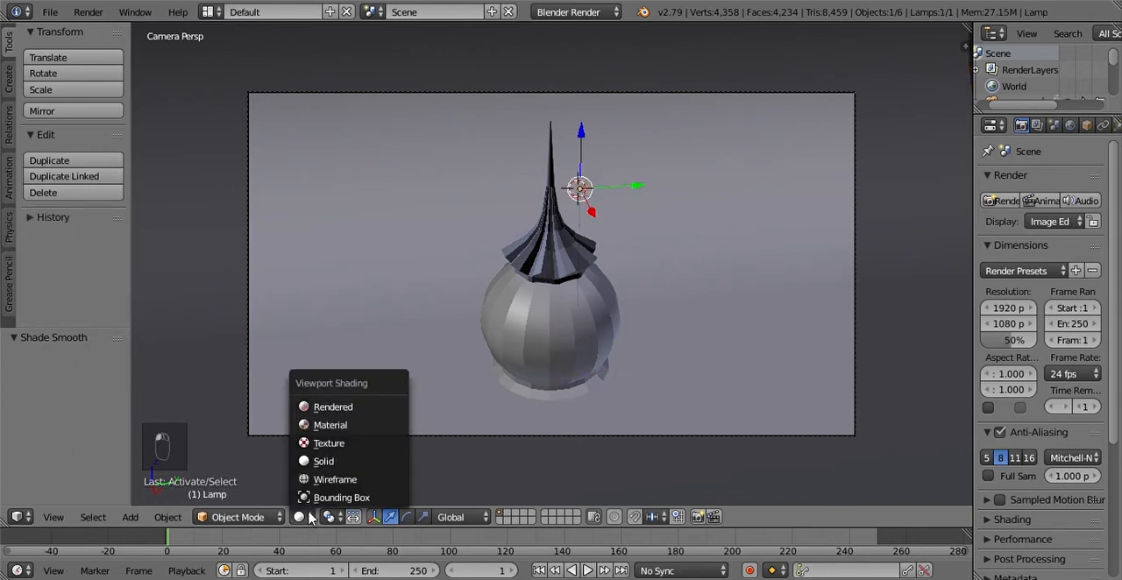
left_click(334, 407)
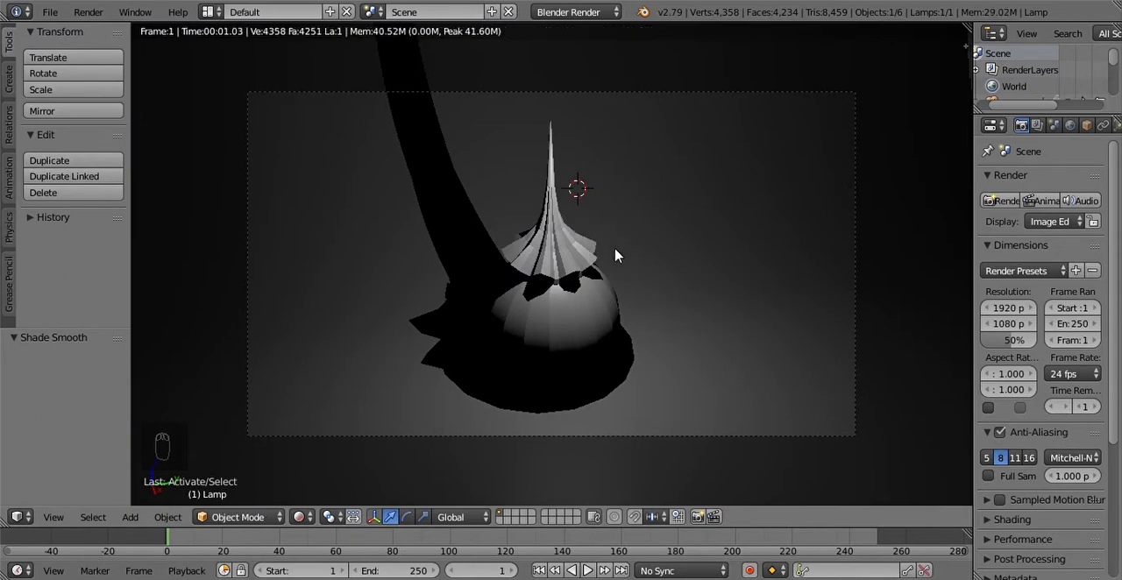
key("g")
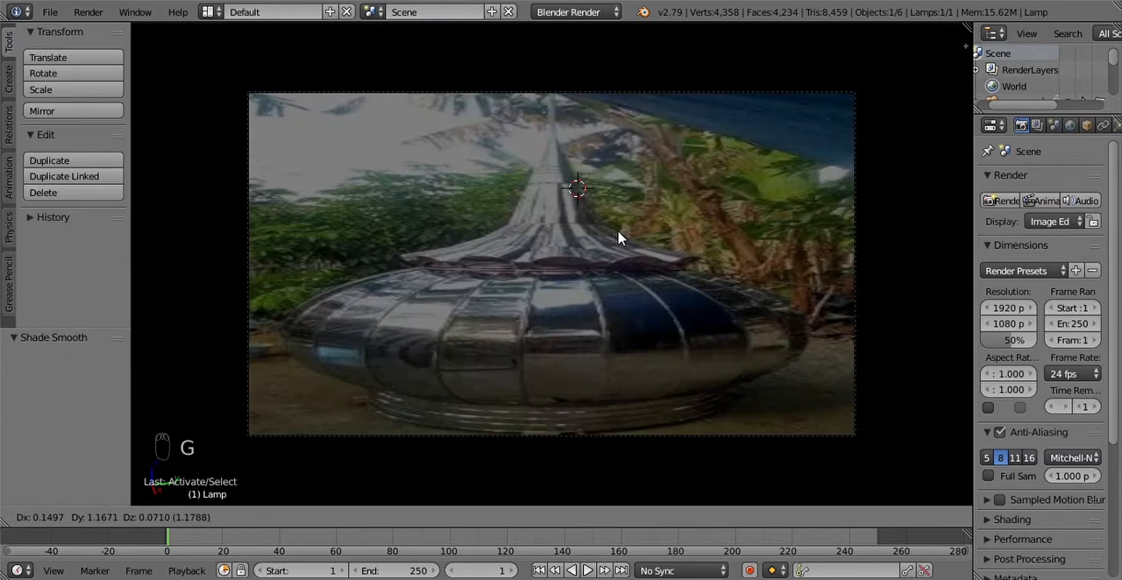
left_click(624, 235)
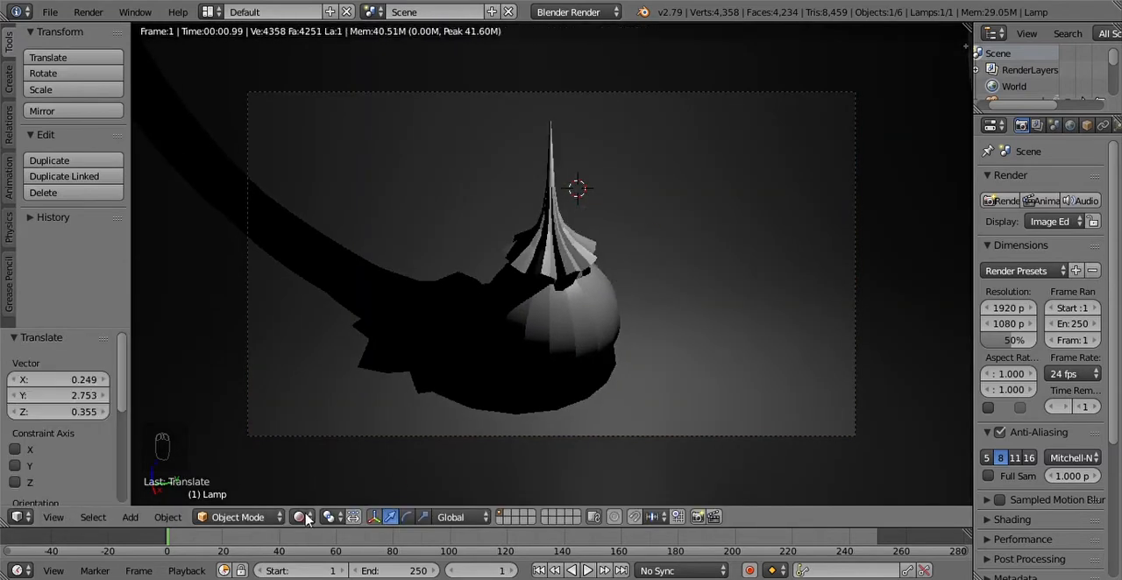
Step: Move the lamp 6.922 along the global Y axis, check the lighting in Rendered viewport shading, and return to Solid shading
left_click(299, 517)
left_click(331, 460)
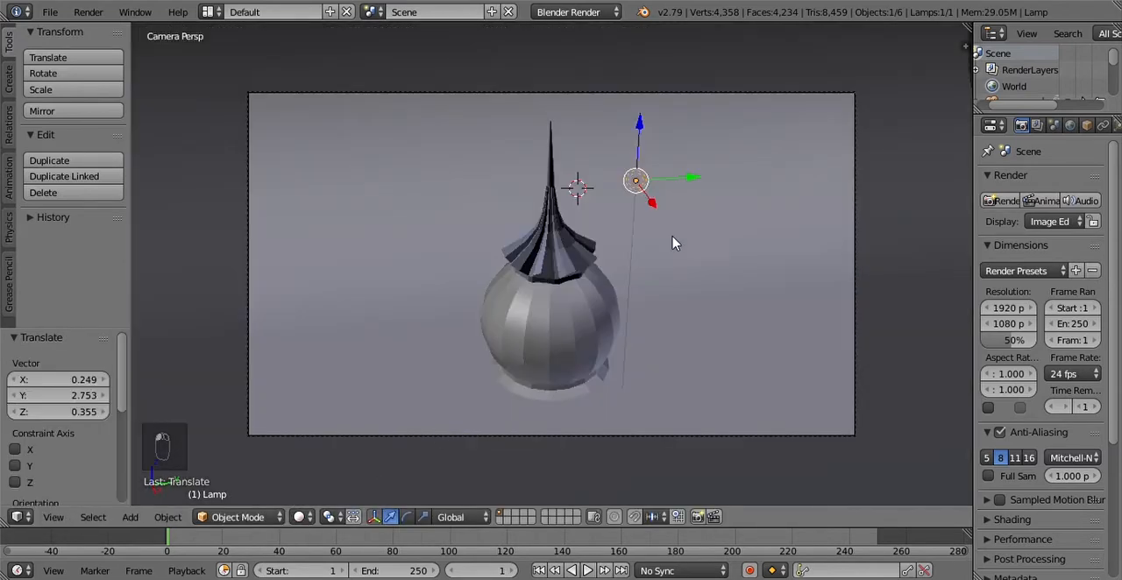
key("g")
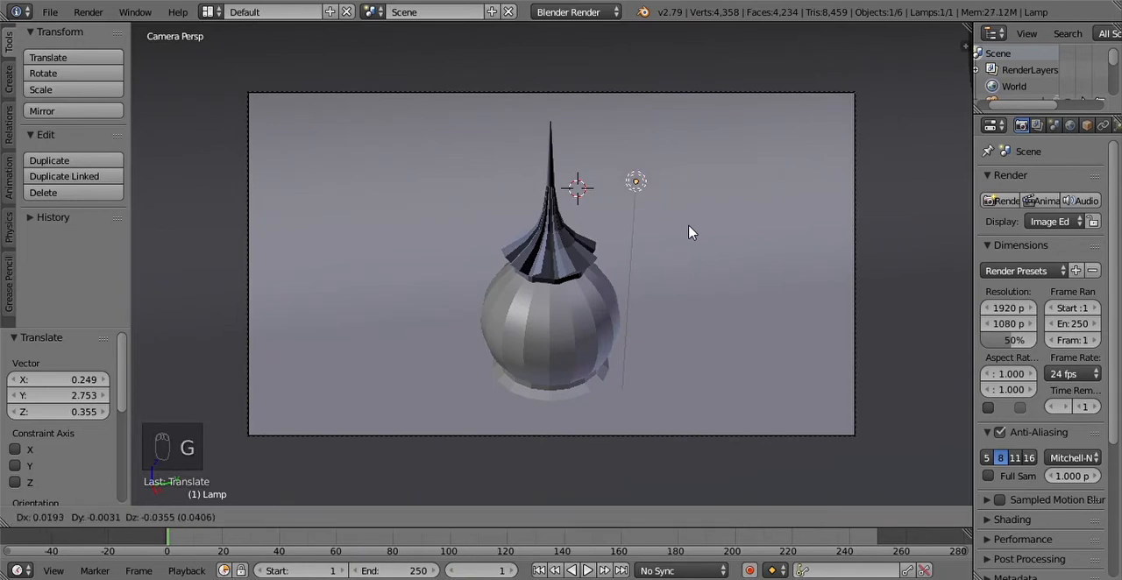
key("y")
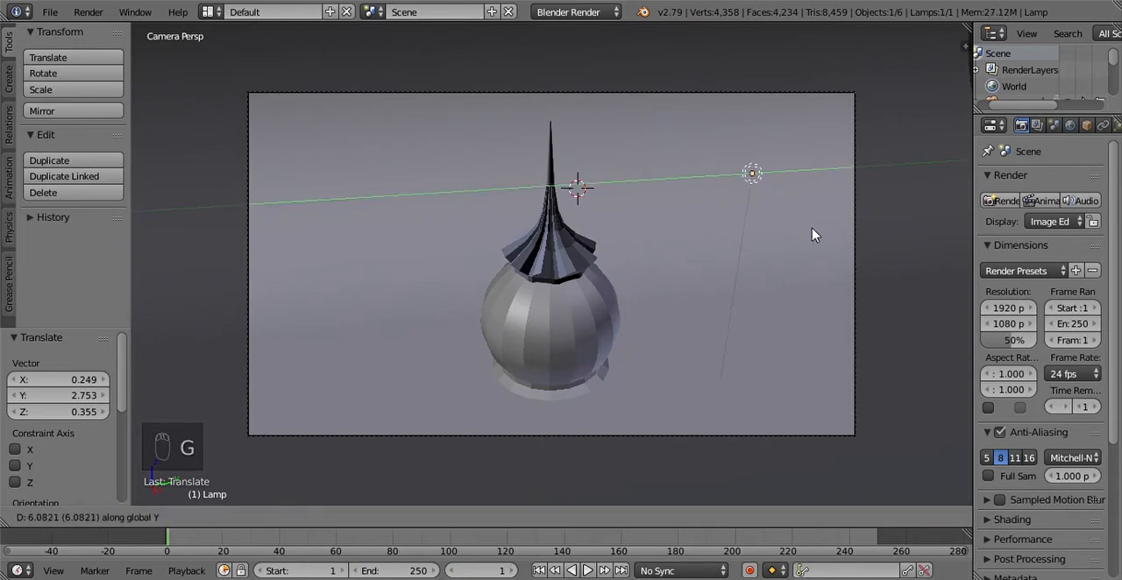
left_click(819, 234)
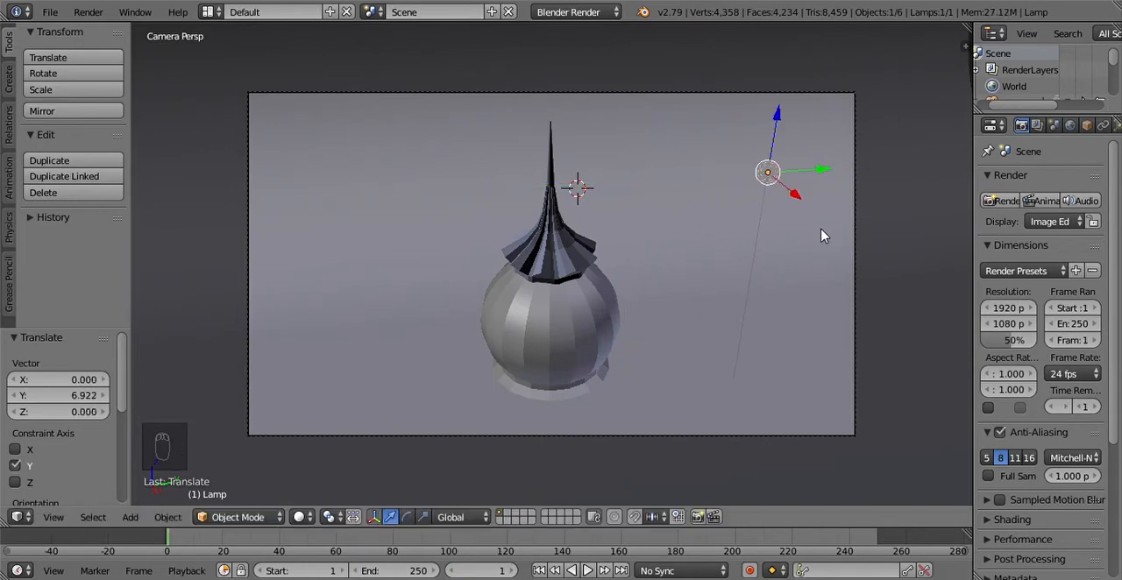
left_click(299, 517)
left_click(330, 404)
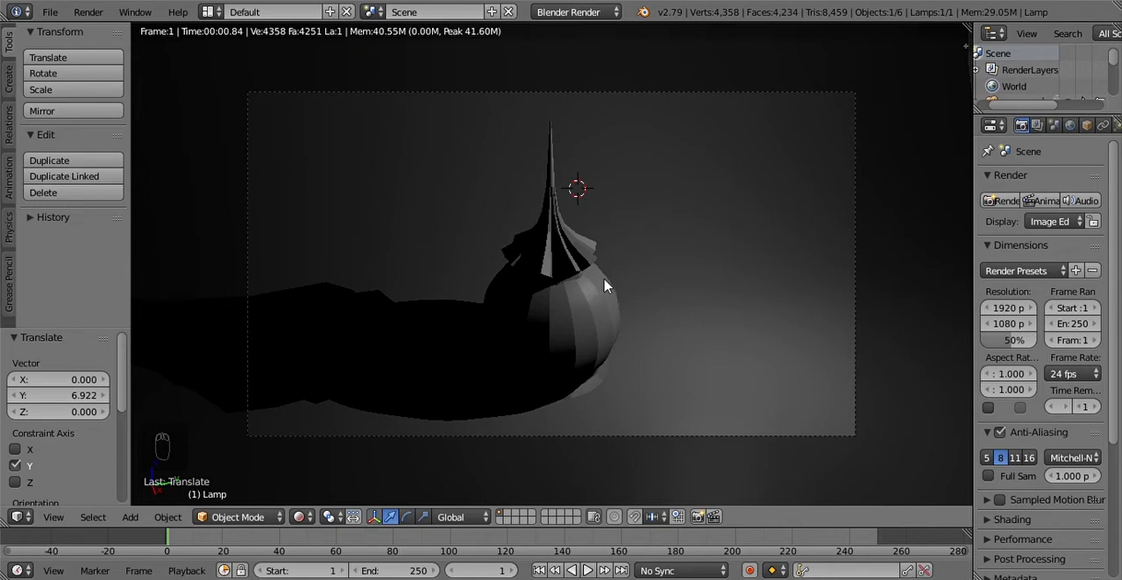
left_click(301, 517)
left_click(312, 464)
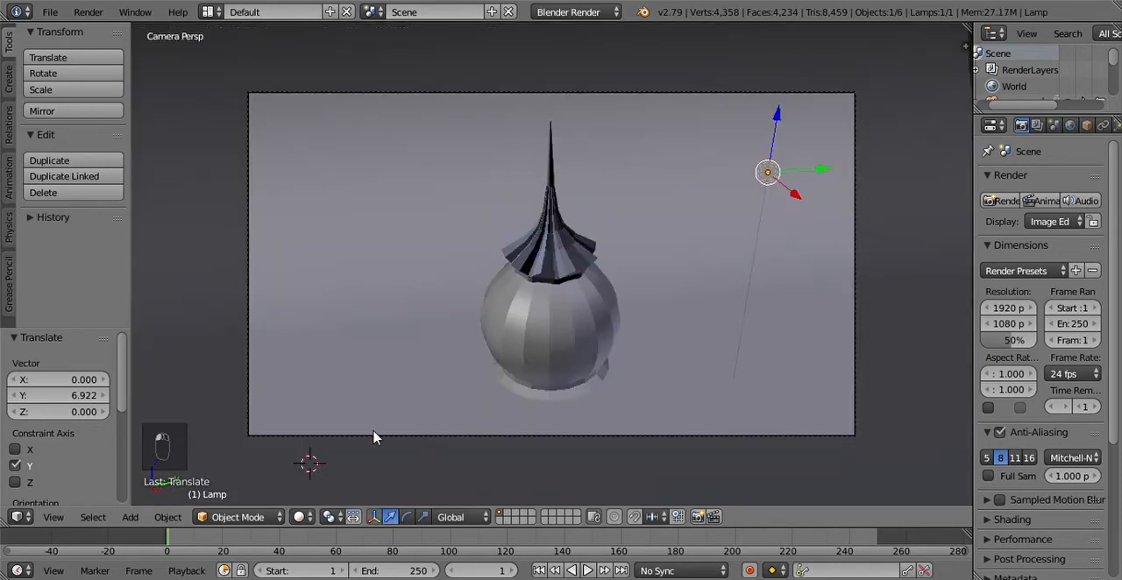
Step: Delete the lamp and switch the viewport to Rendered shading
key("x")
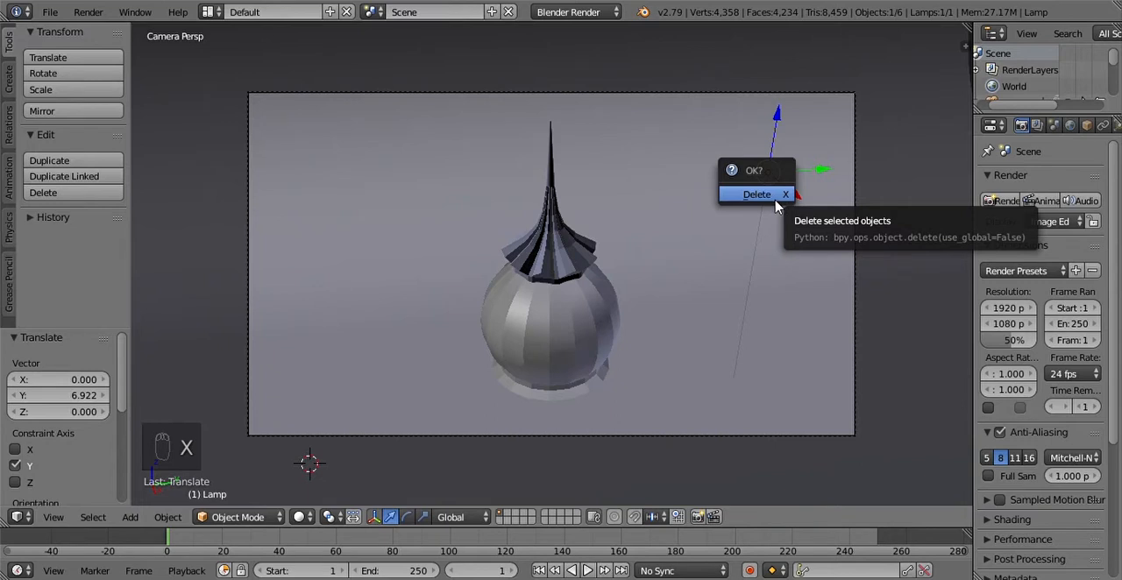
left_click(774, 196)
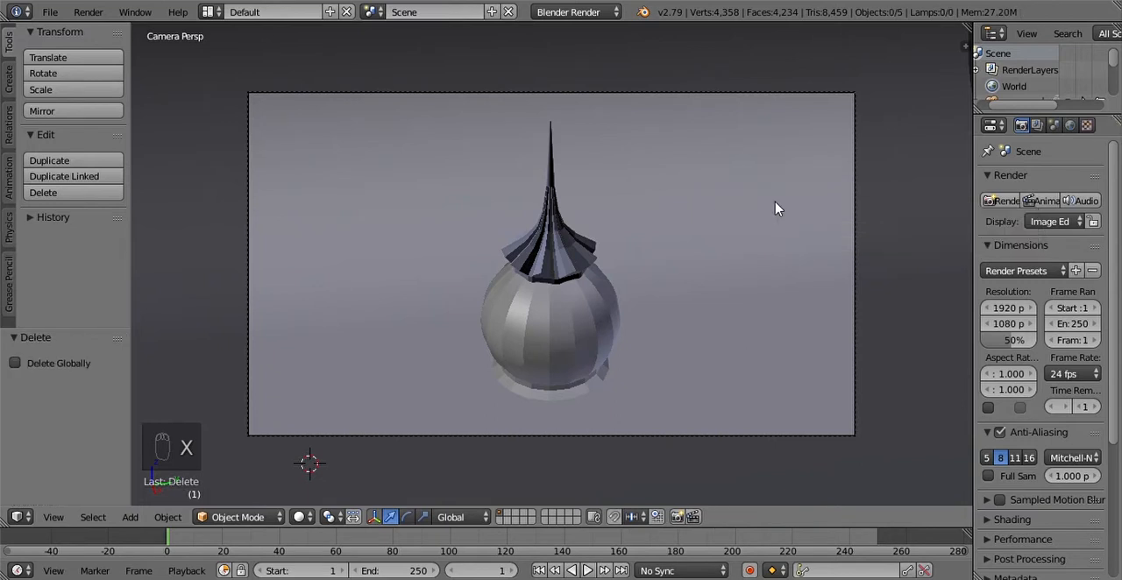
left_click(298, 517)
left_click(345, 409)
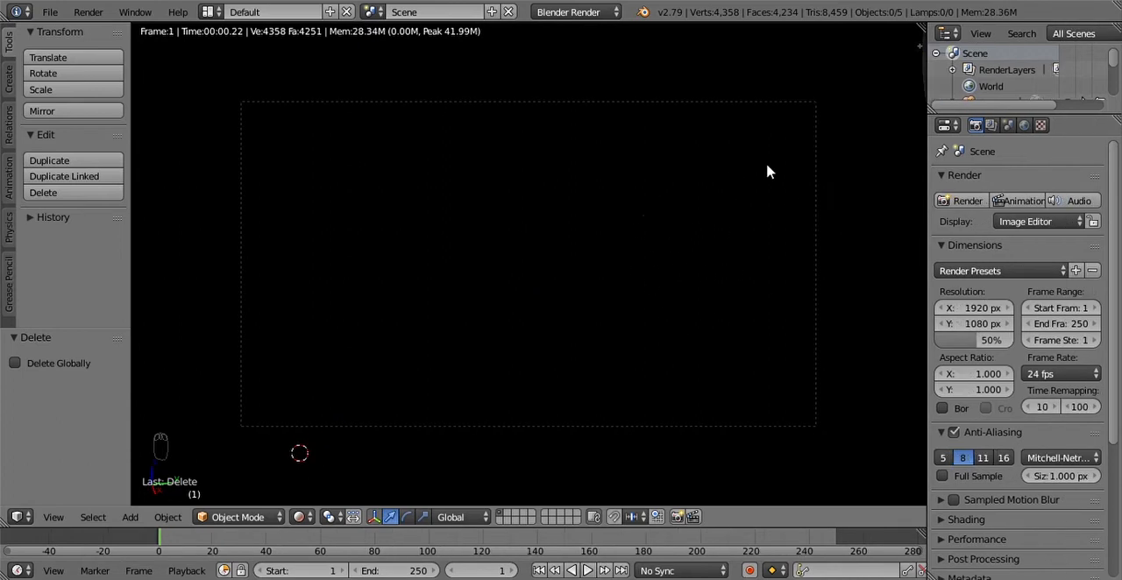
Step: Switch the render engine to Cycles Render and replace the scene's world with a new one
left_click(582, 14)
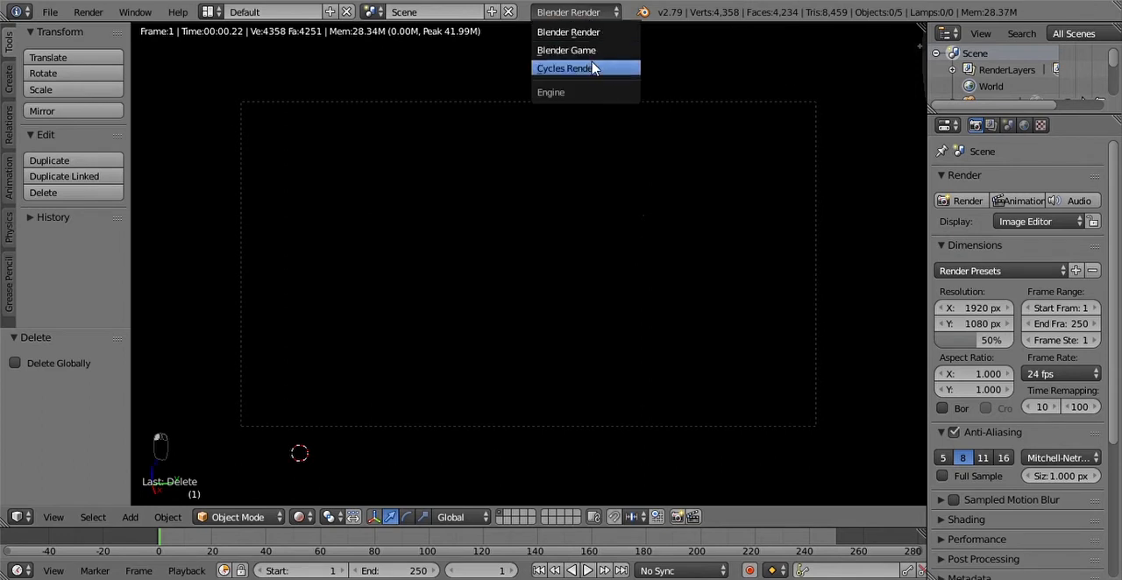
left_click(594, 70)
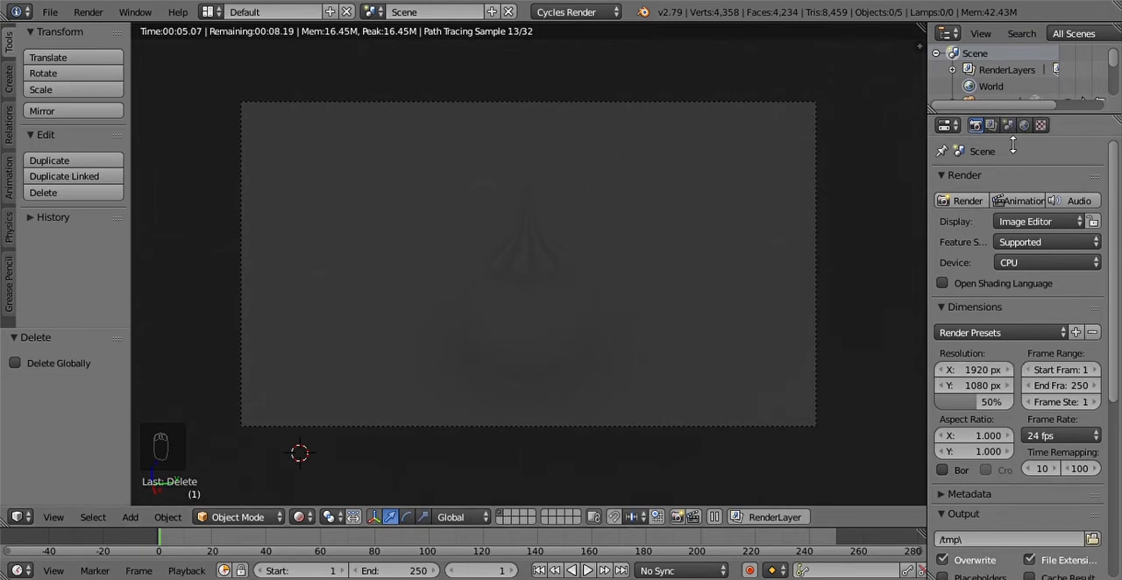
left_click(1024, 125)
left_click_drag(927, 230, 885, 229)
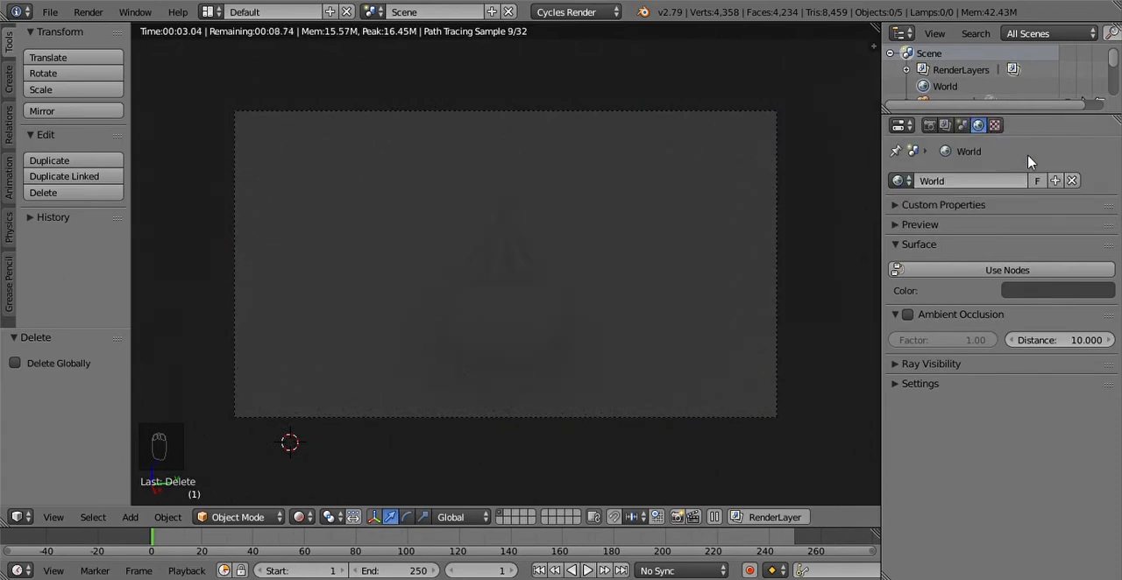
left_click(1070, 181)
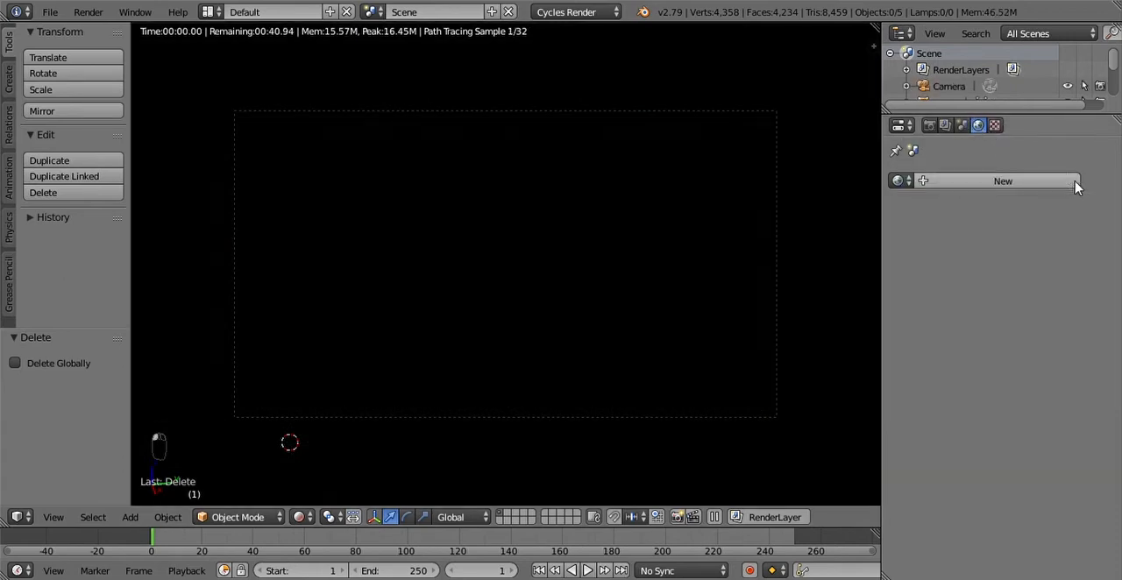
left_click(957, 181)
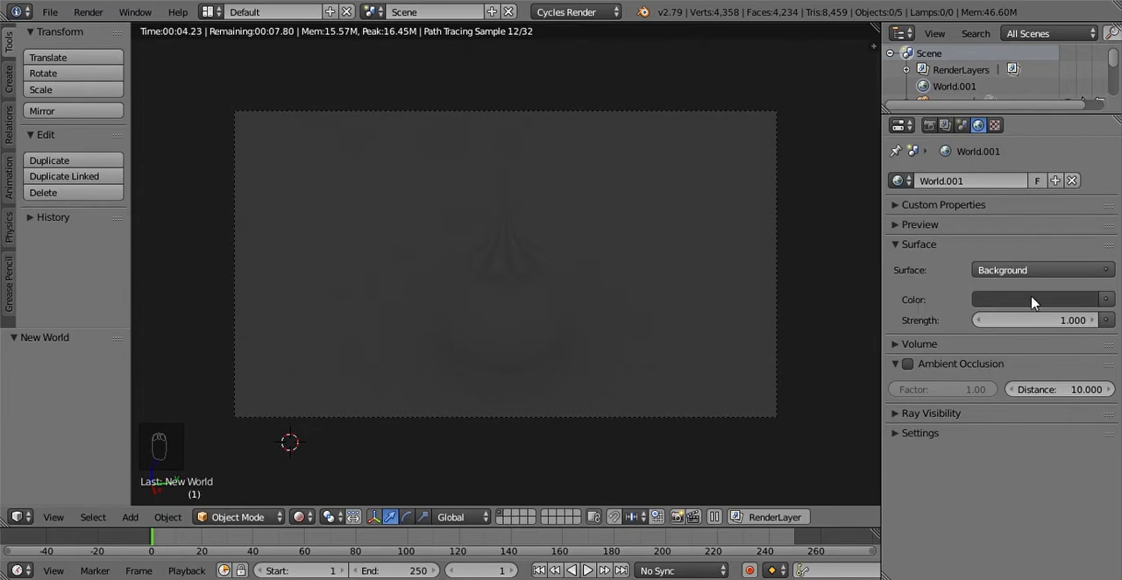
Step: Use an Environment Texture for the world background color and load the image evening_road_01_4k.exr into it
left_click(1106, 300)
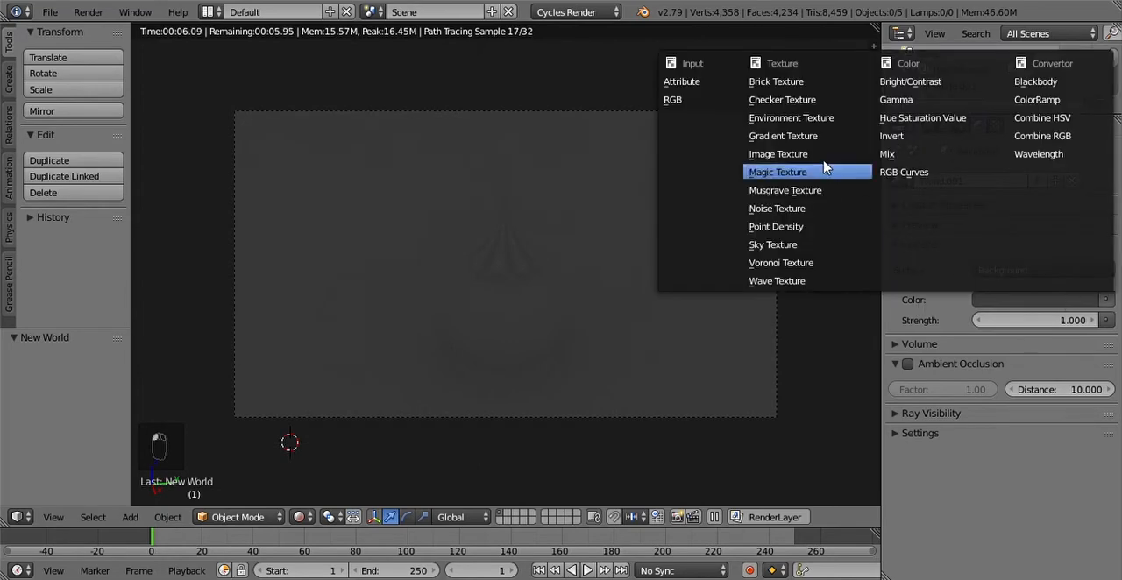
left_click(792, 117)
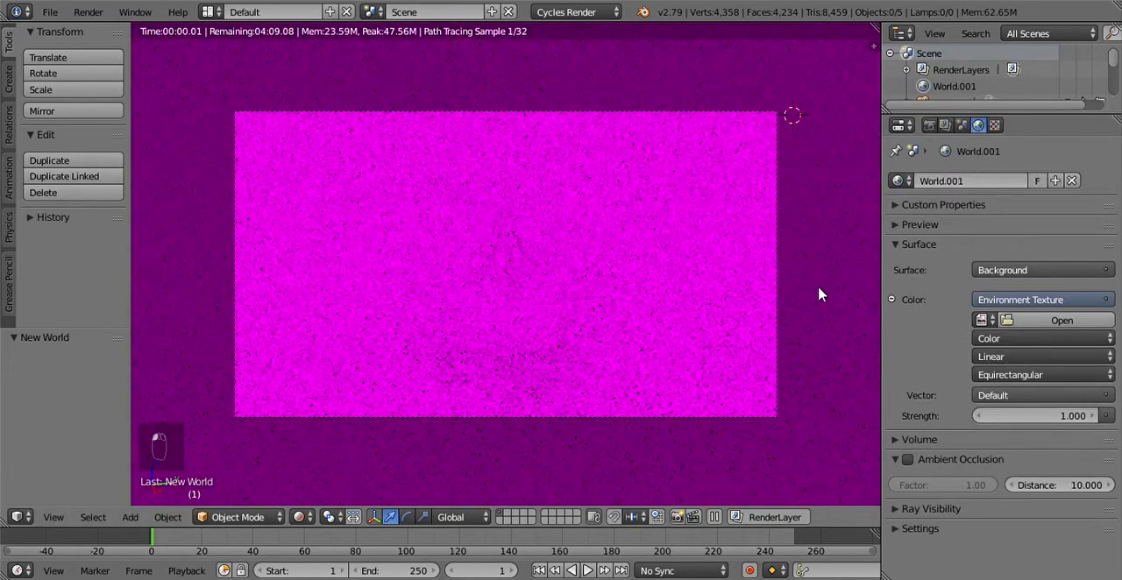
left_click(1063, 321)
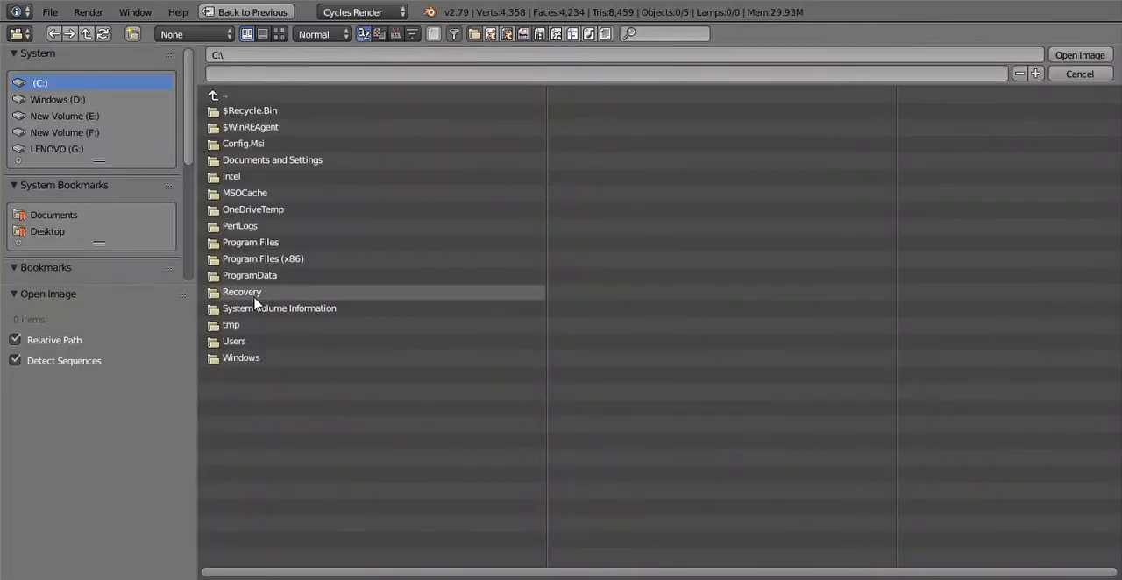
left_click(93, 132)
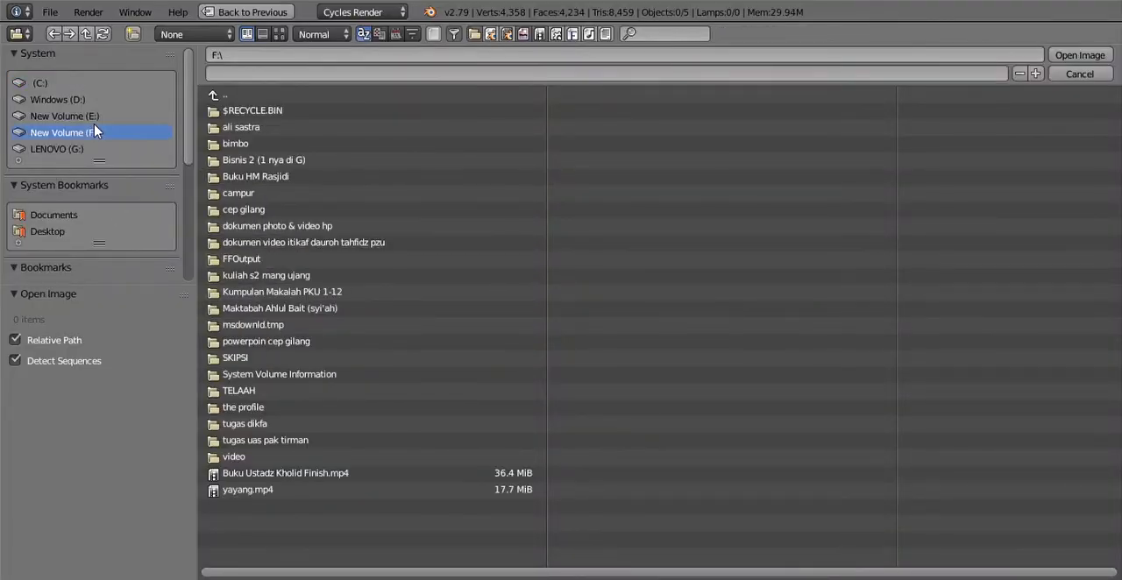
left_click(279, 159)
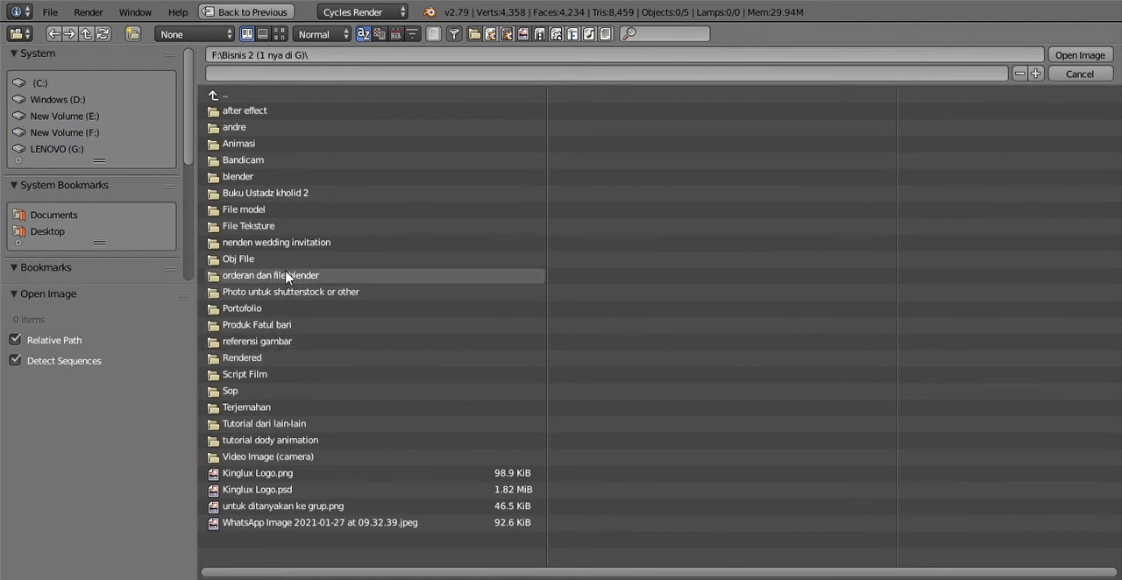
left_click(288, 277)
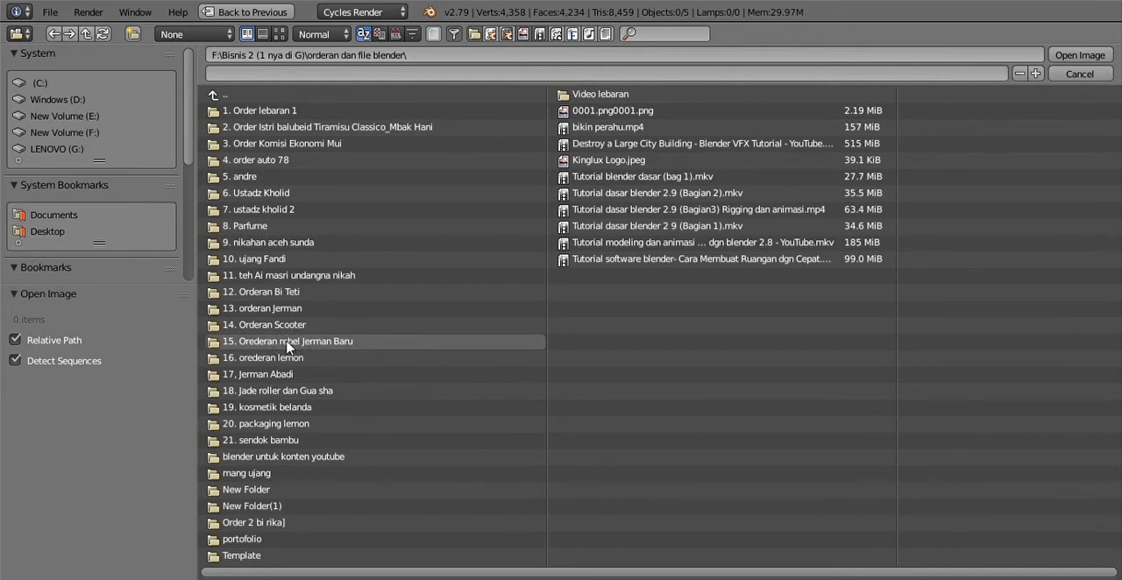
left_click(277, 344)
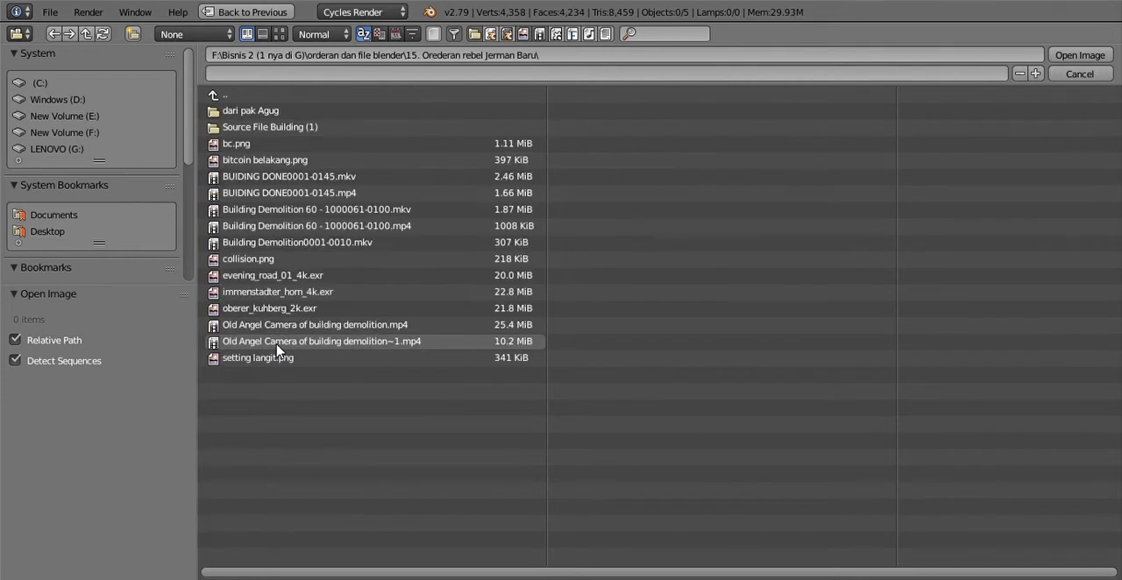
left_click(289, 276)
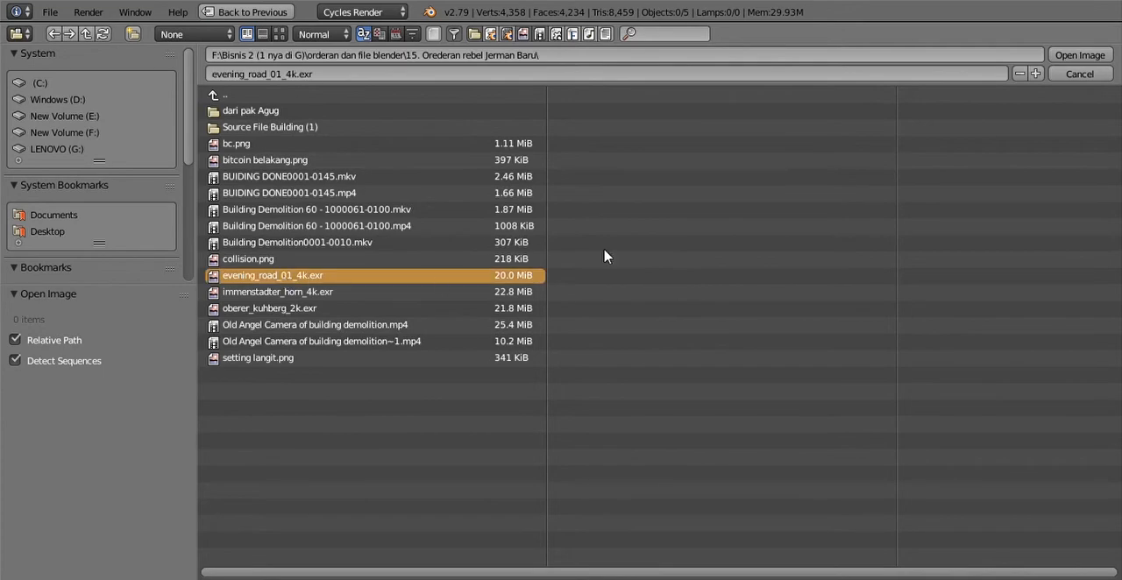
left_click(1104, 56)
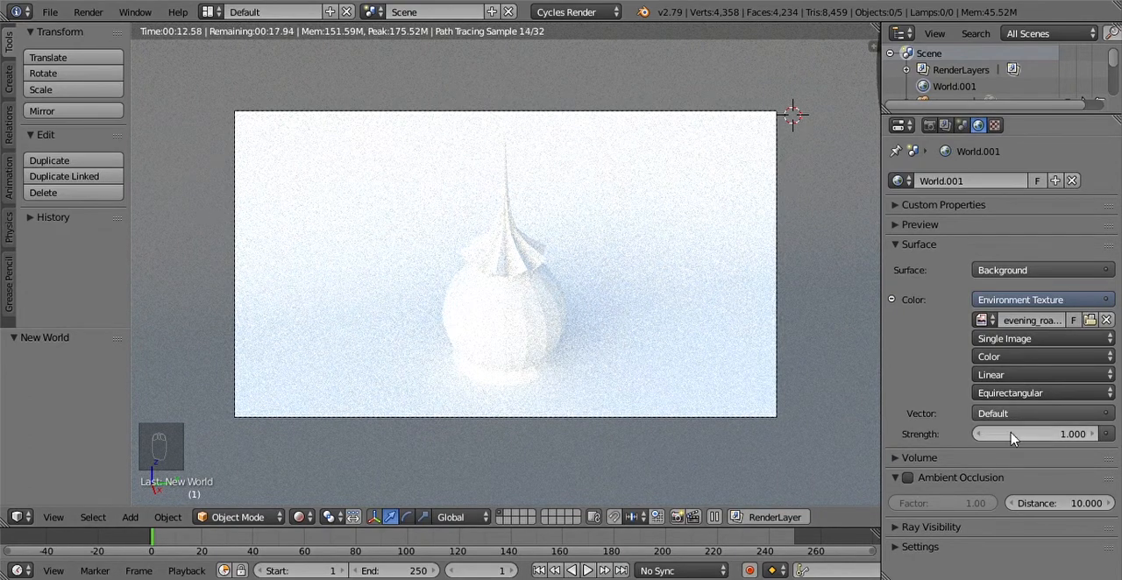
Step: Try a world background strength of 0.4, and set it to 0.5
left_click(1039, 436)
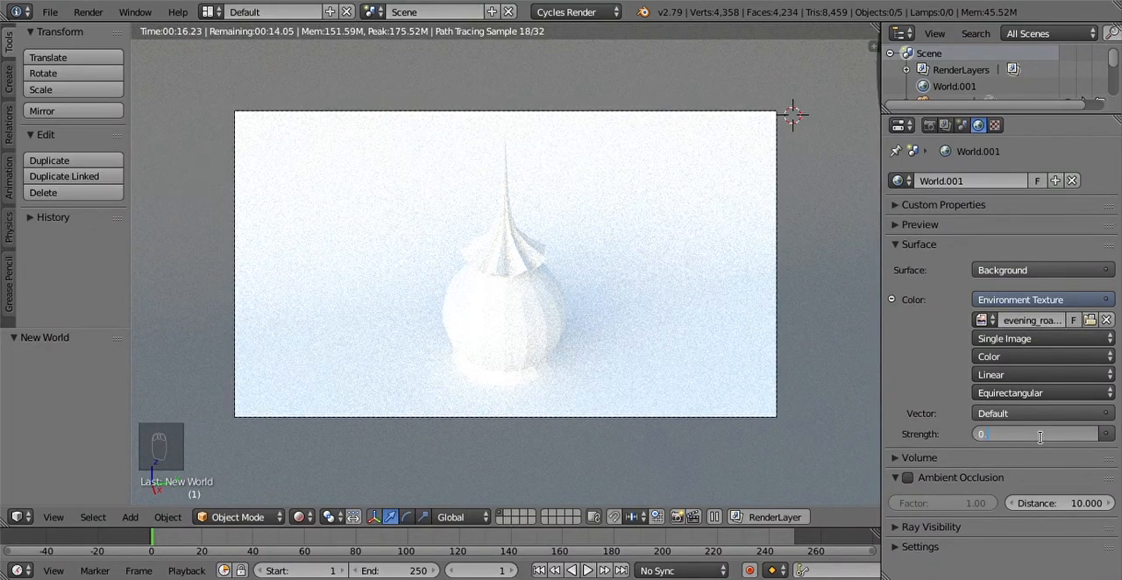
type("0.4")
key("Return")
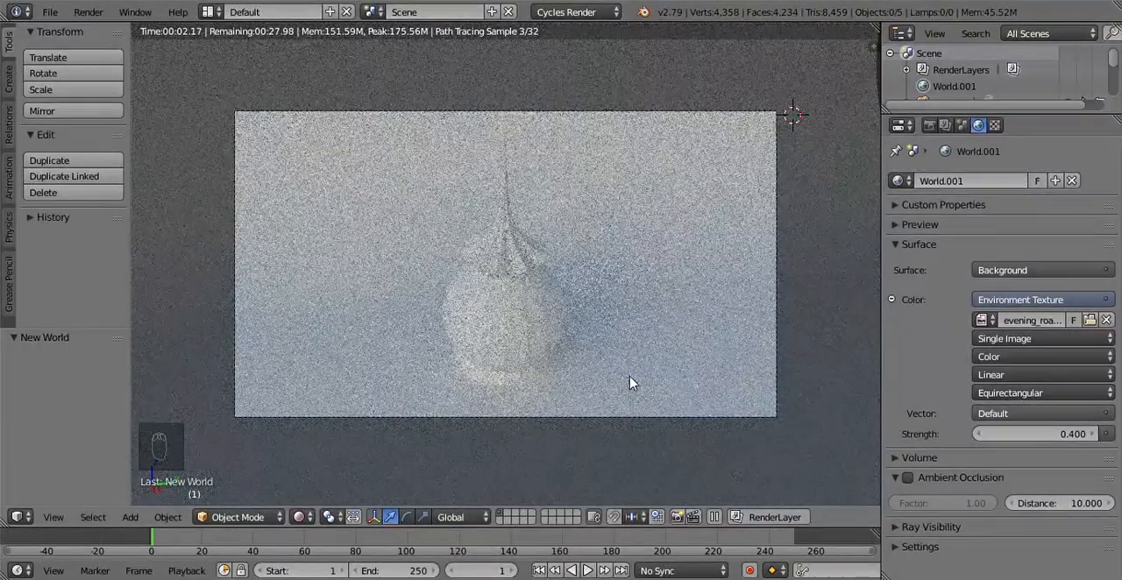
left_click(1064, 433)
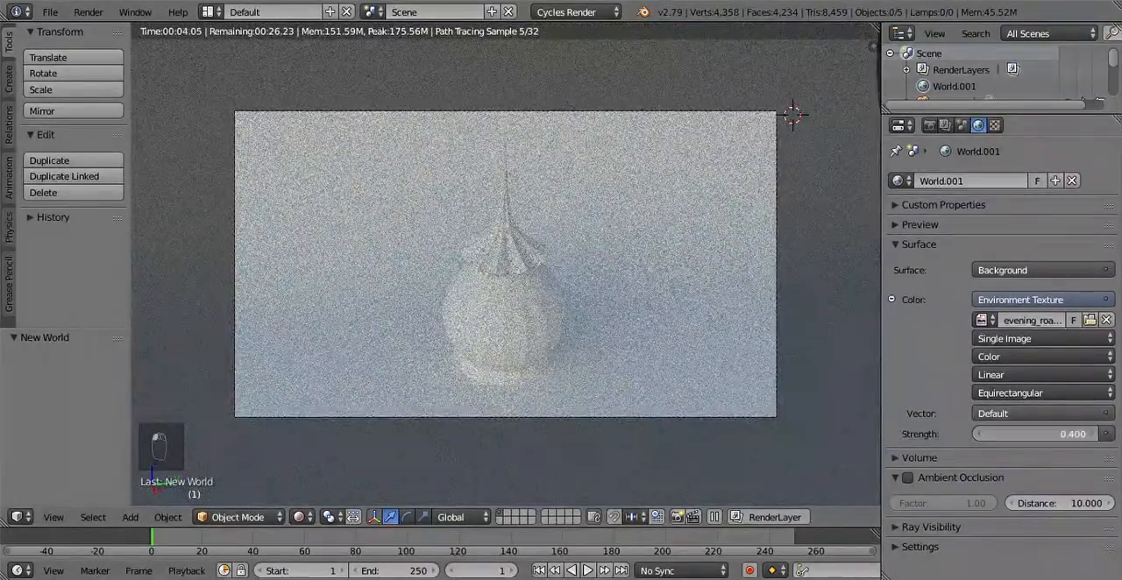
type("0.5")
key("Return")
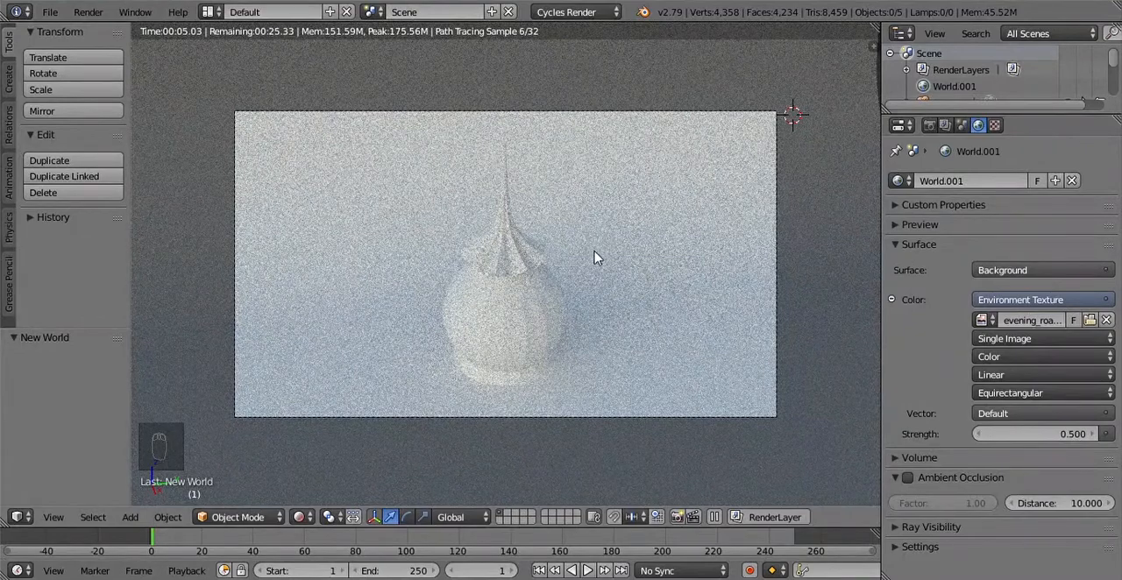
Step: Turn on Lock Camera to View and swing the camera to a more frontal, lower angle on the dome
key("n")
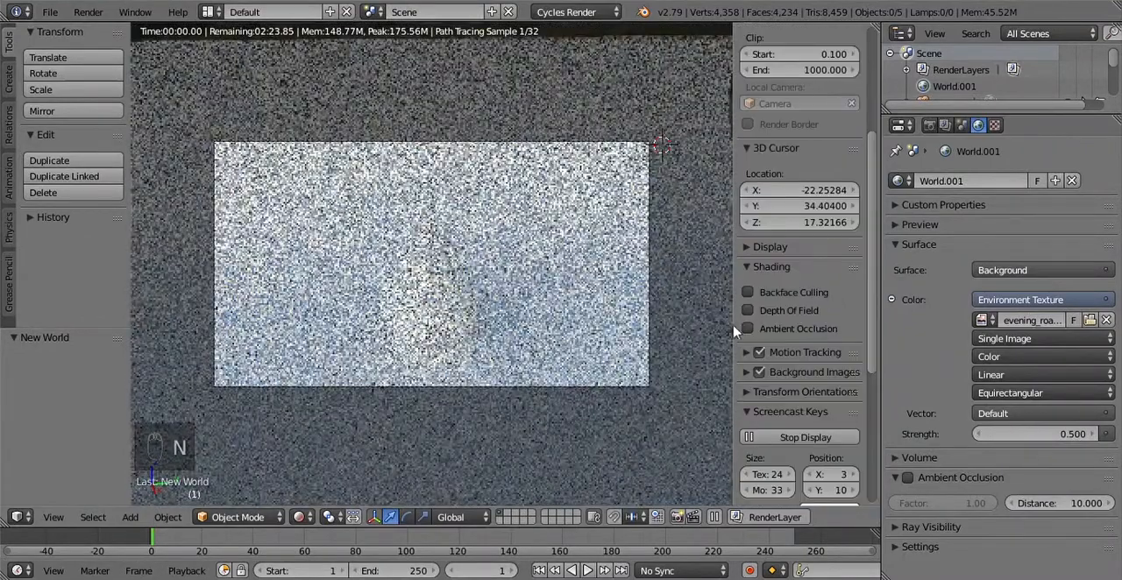
scroll(786, 274, "up", 5)
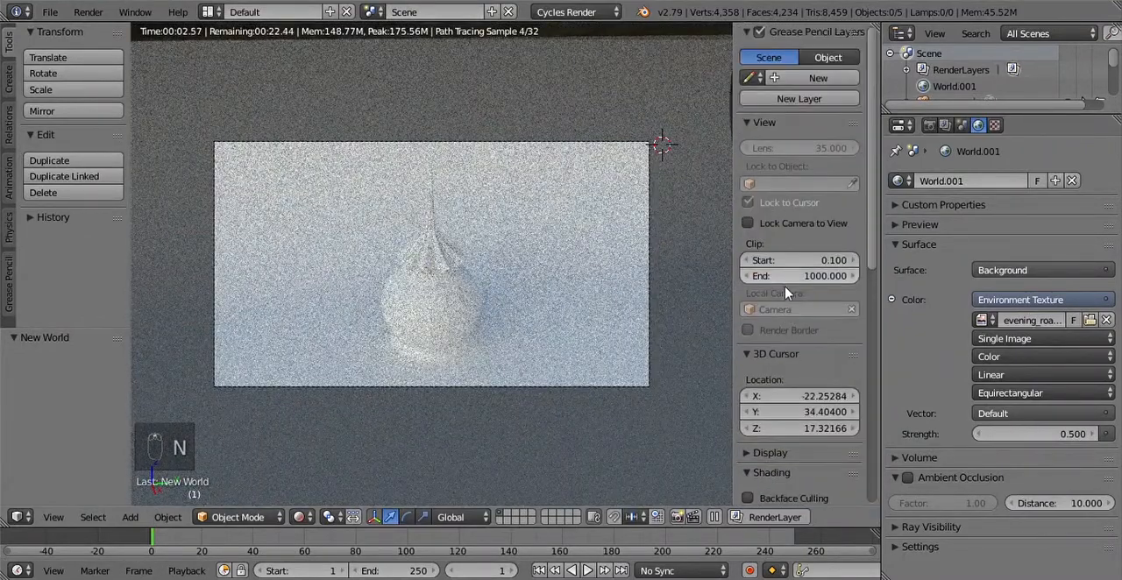
left_click(747, 223)
key("n")
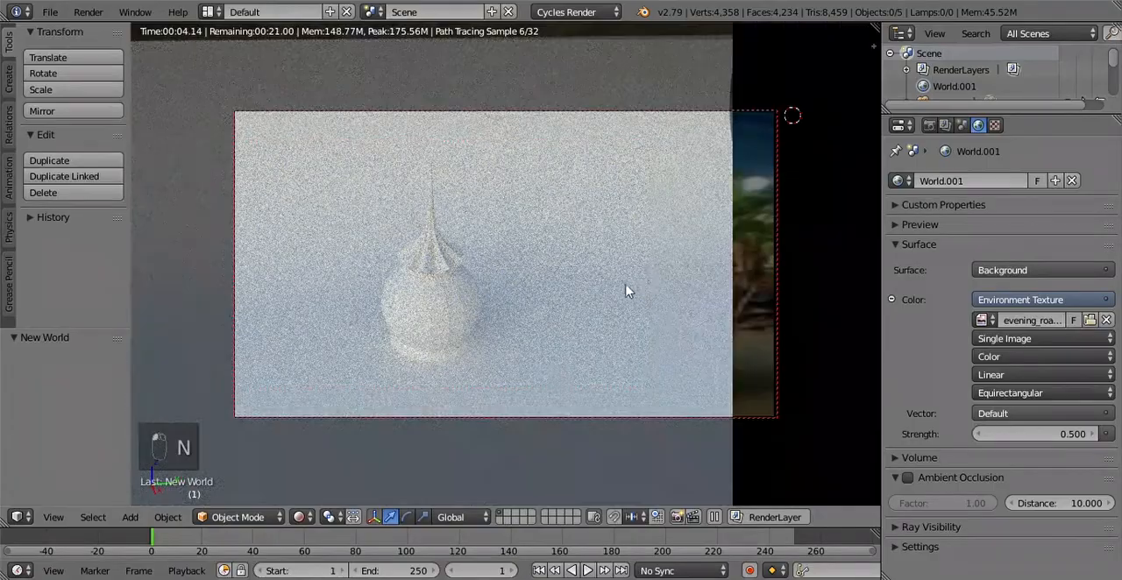
middle_click_drag(534, 295, 490, 285)
middle_click_drag(447, 234, 516, 368)
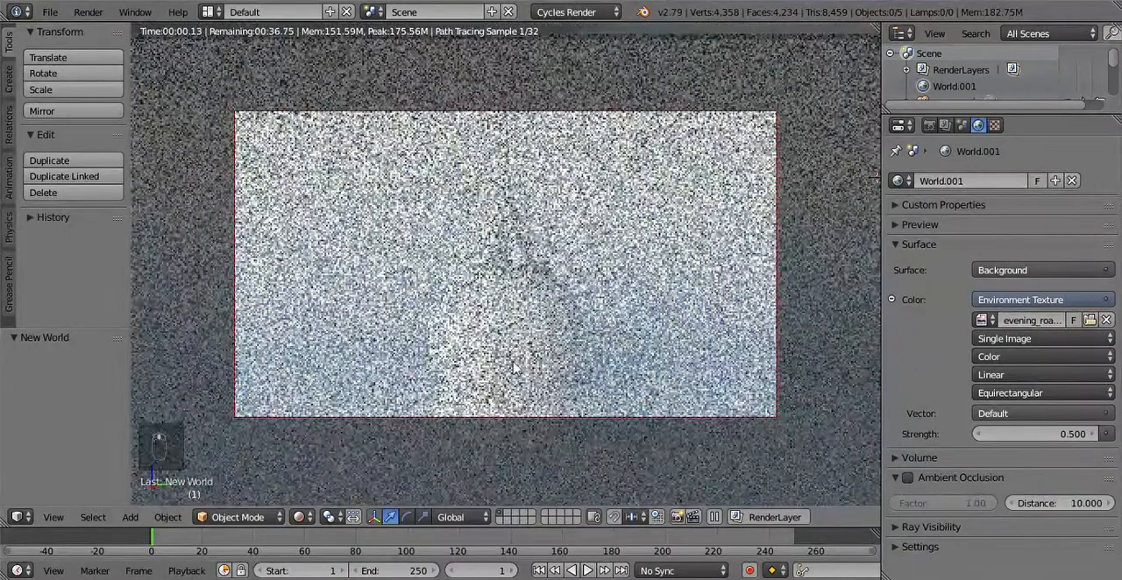
Step: In Solid shading, pull the camera back until the whole dome and spire fit the frame, and turn off Lock Camera to View
left_click(299, 517)
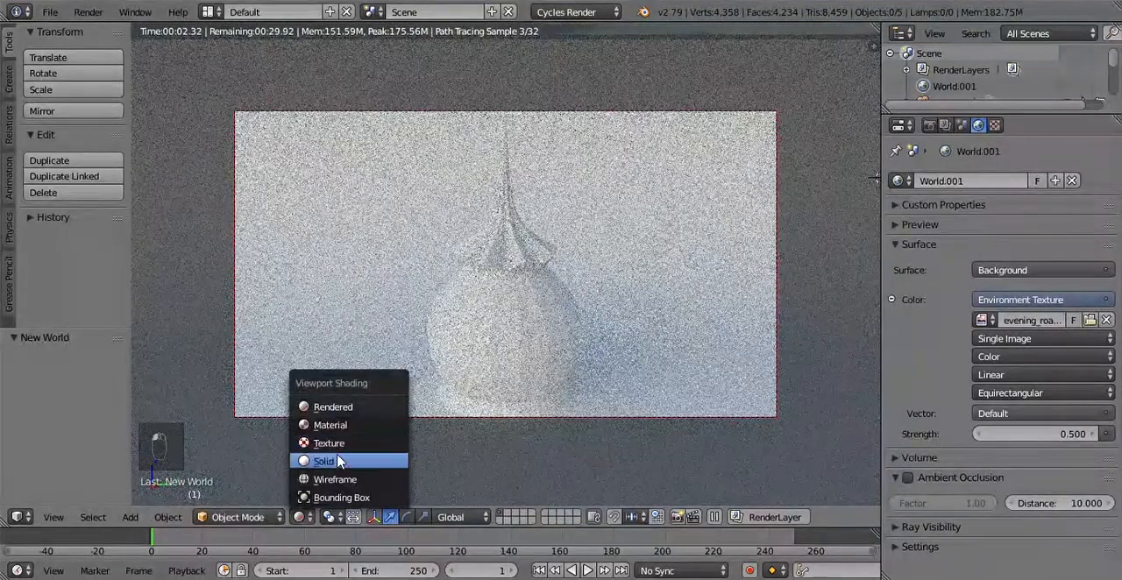
left_click(340, 462)
middle_click_drag(606, 306, 587, 300)
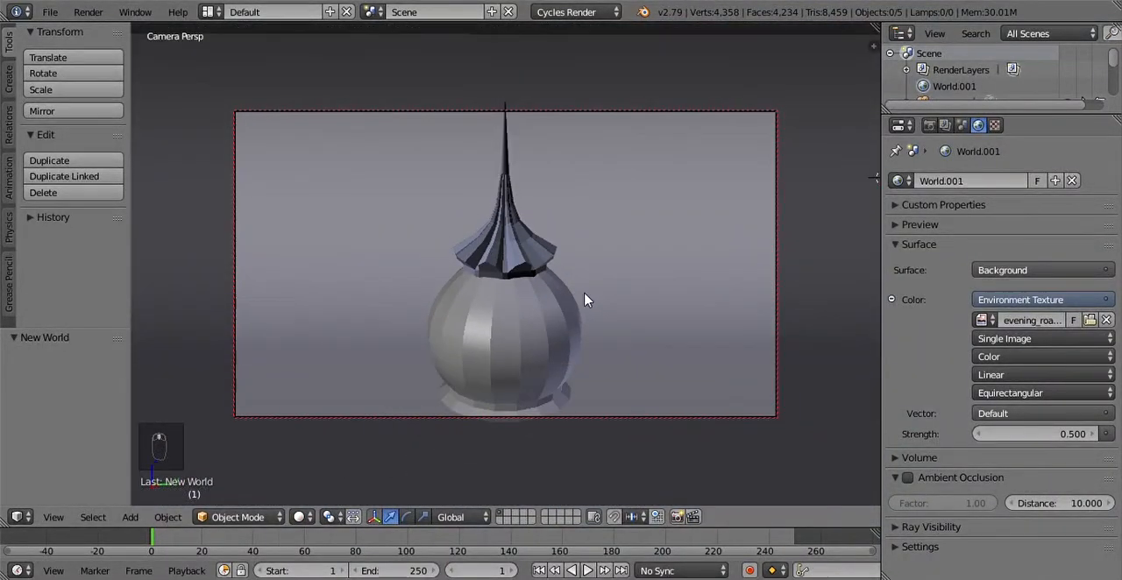
scroll(586, 299, "down", 2)
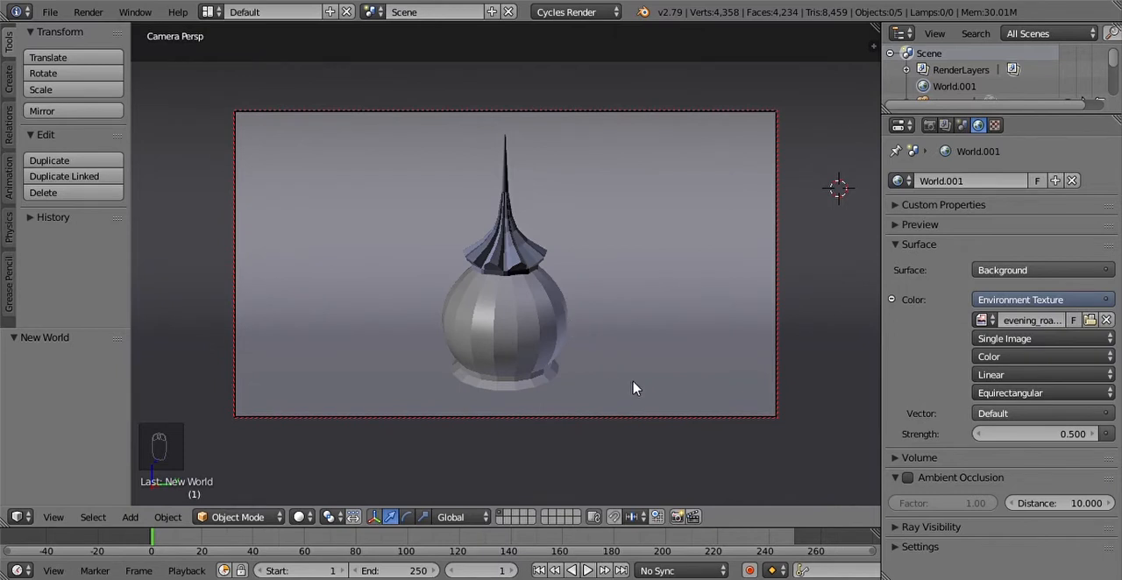
key("n")
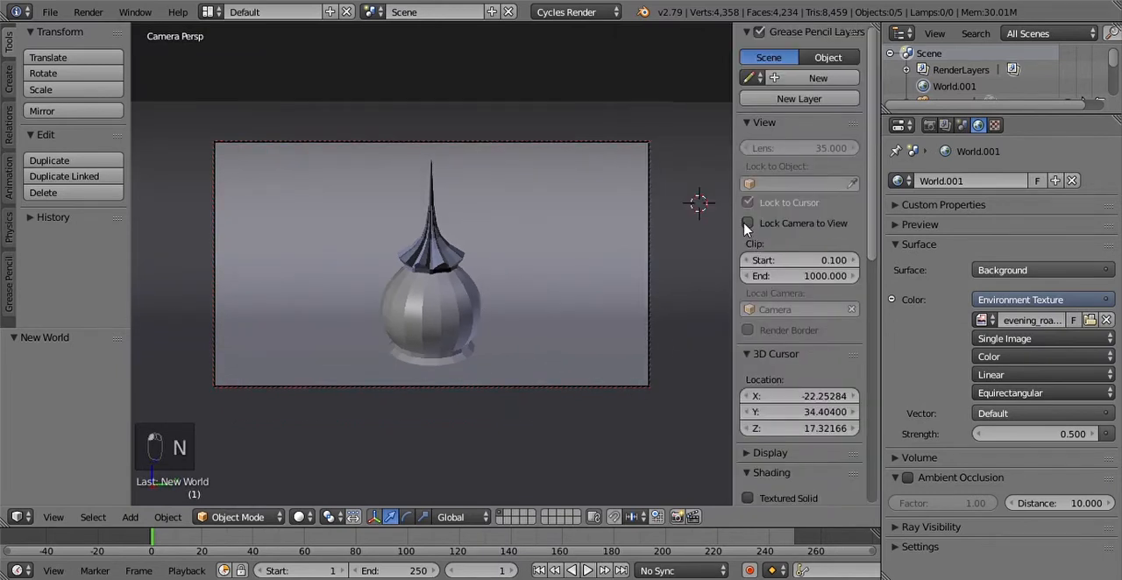
left_click(747, 223)
key("n")
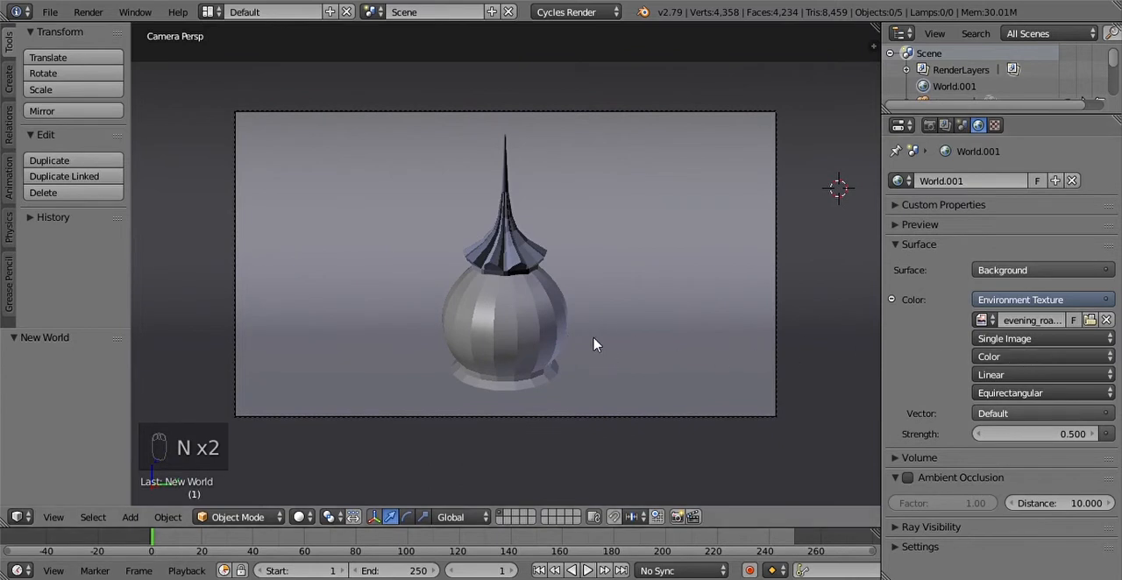
Step: Select the dome's sphere and switch the enlarged camera view to Rendered viewport shading
left_click(531, 330)
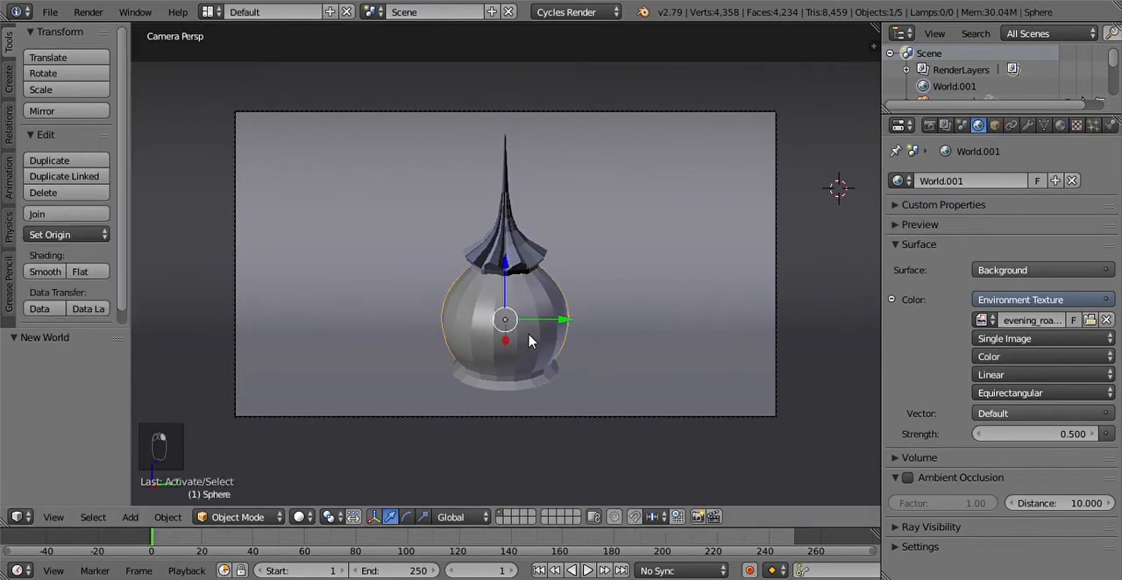
scroll(530, 342, "up", 5)
scroll(530, 342, "down", 4)
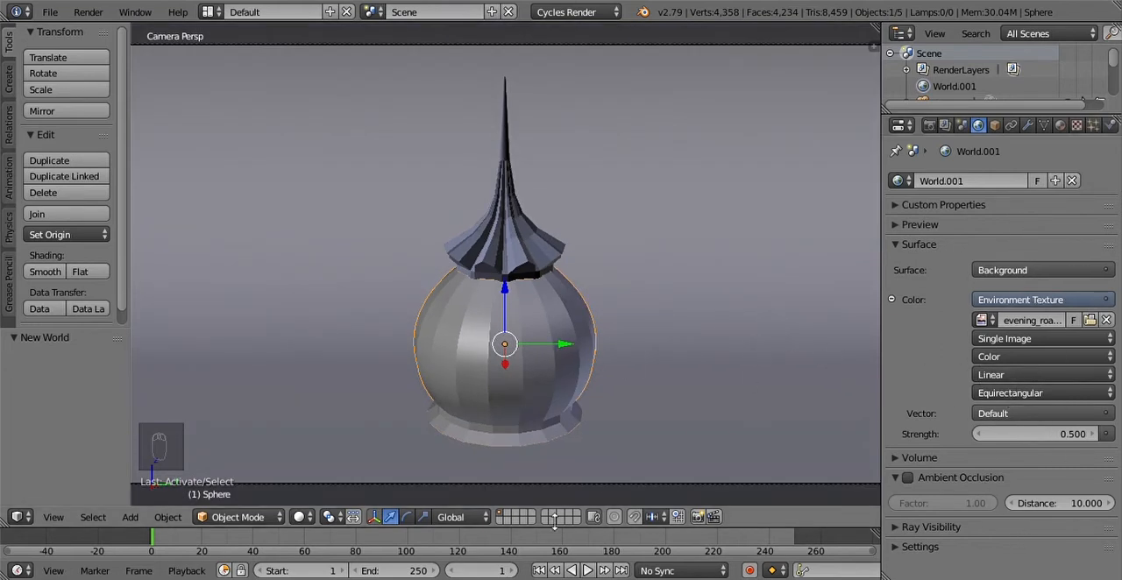
left_click(299, 517)
left_click(324, 406)
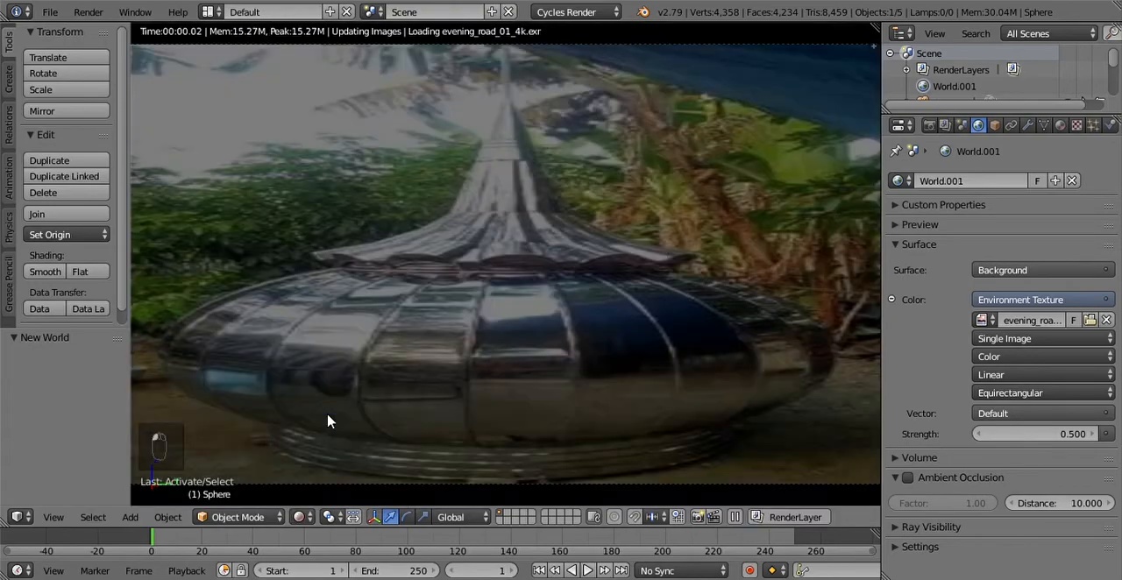
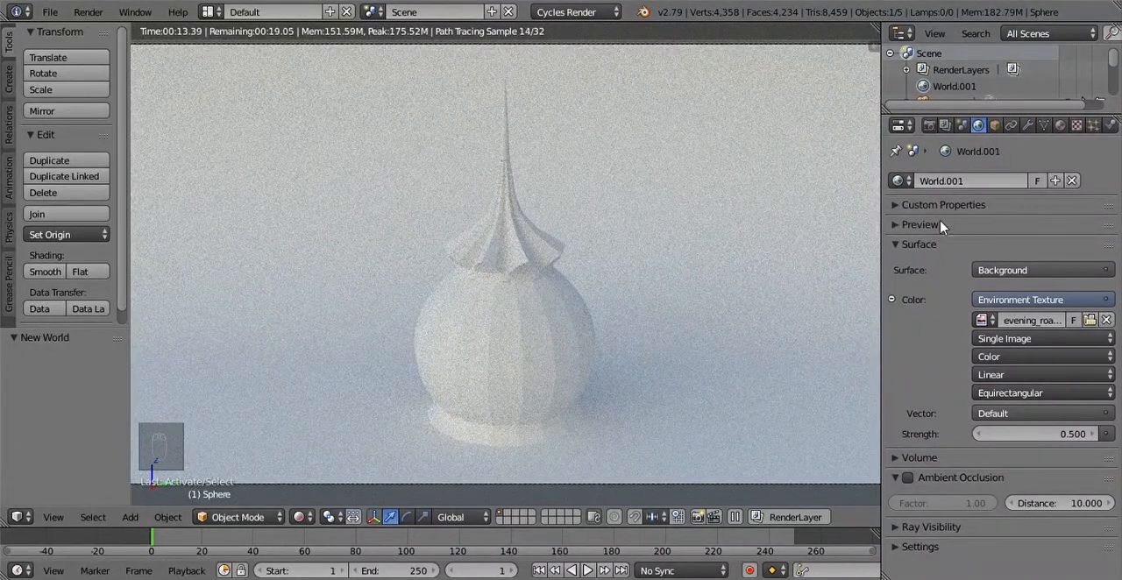
Step: Switch the camera view to Material shading and select the spire parts and dome body in turn, ending on the sphere
left_click(298, 519)
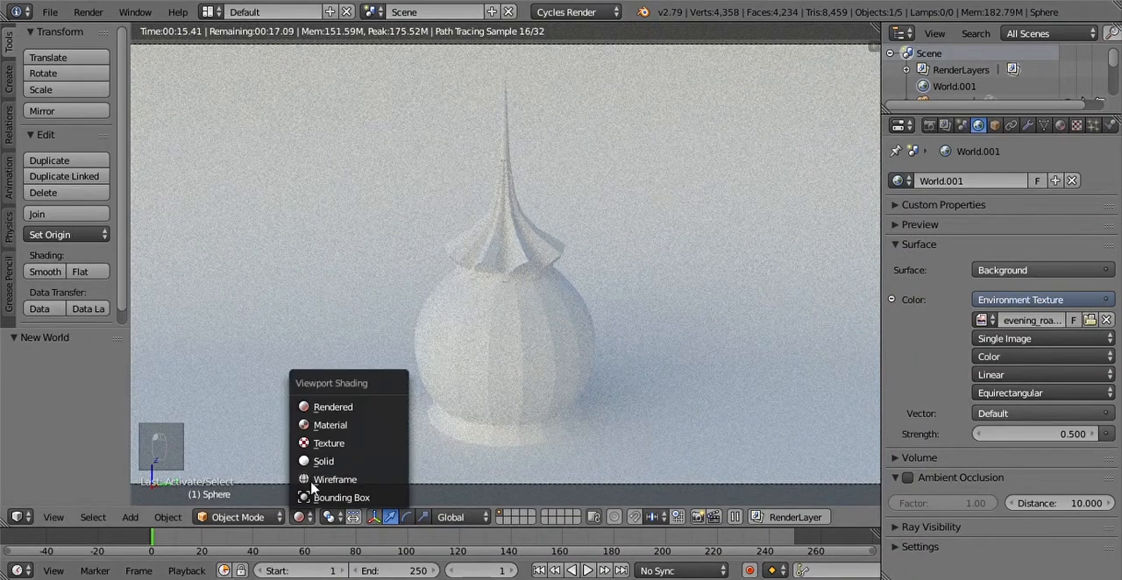
left_click(326, 430)
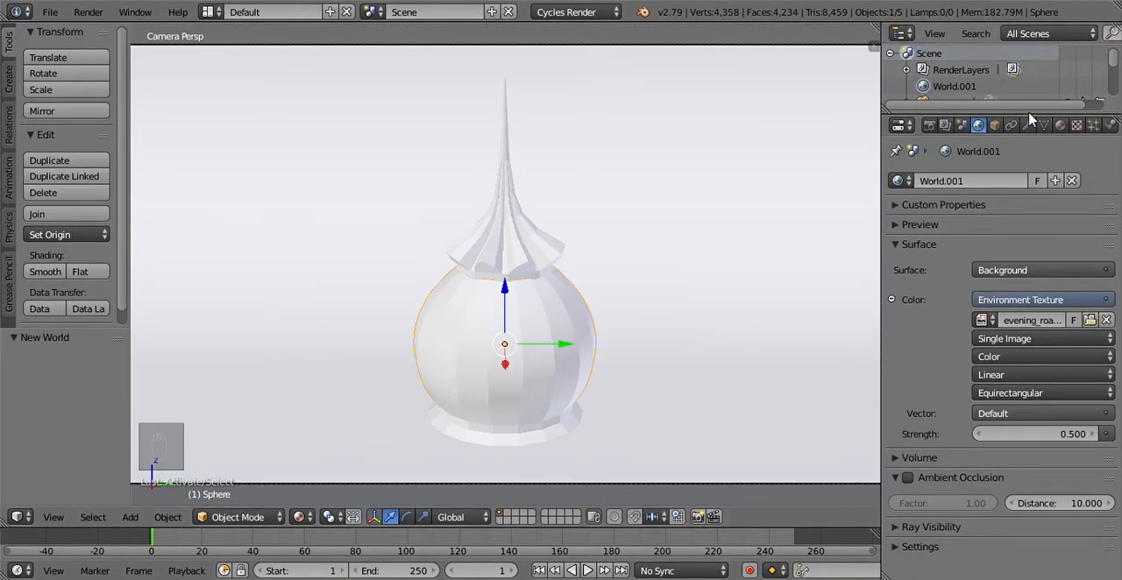
right_click(488, 250)
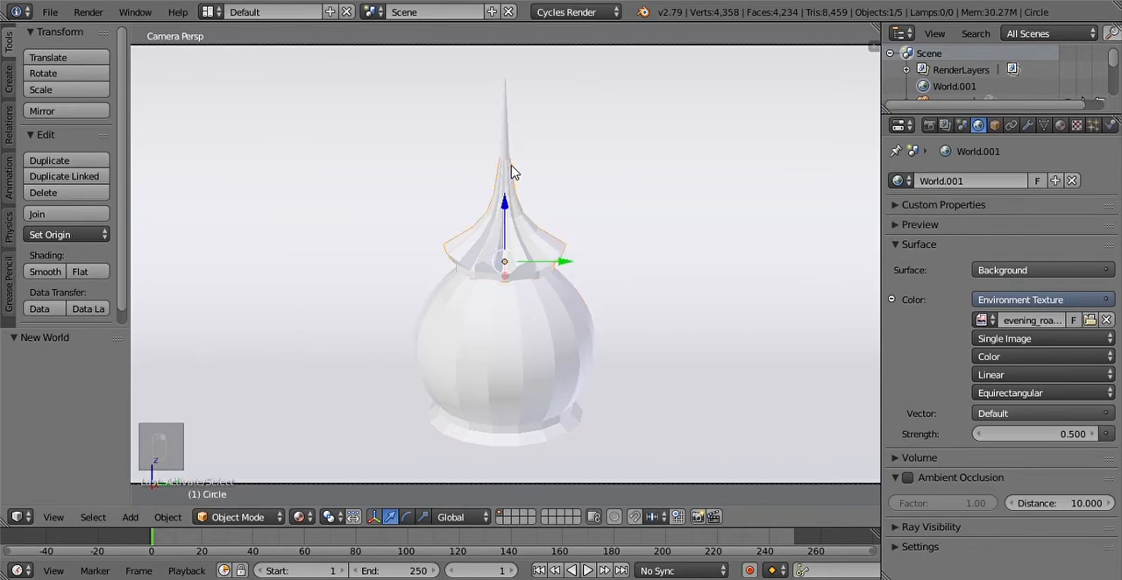
right_click(504, 134)
right_click(465, 364)
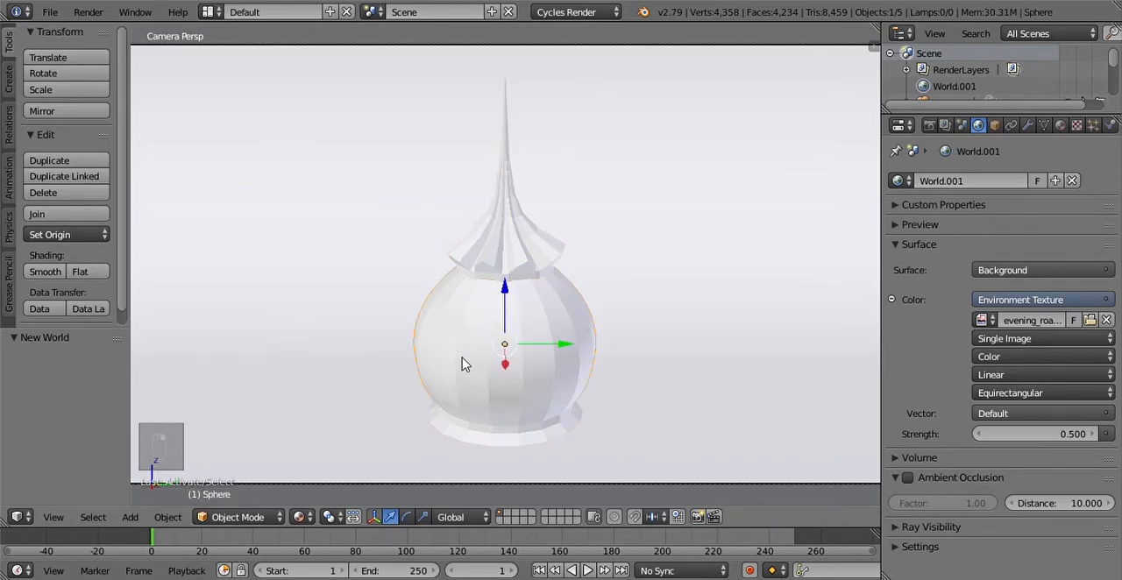
right_click(522, 281)
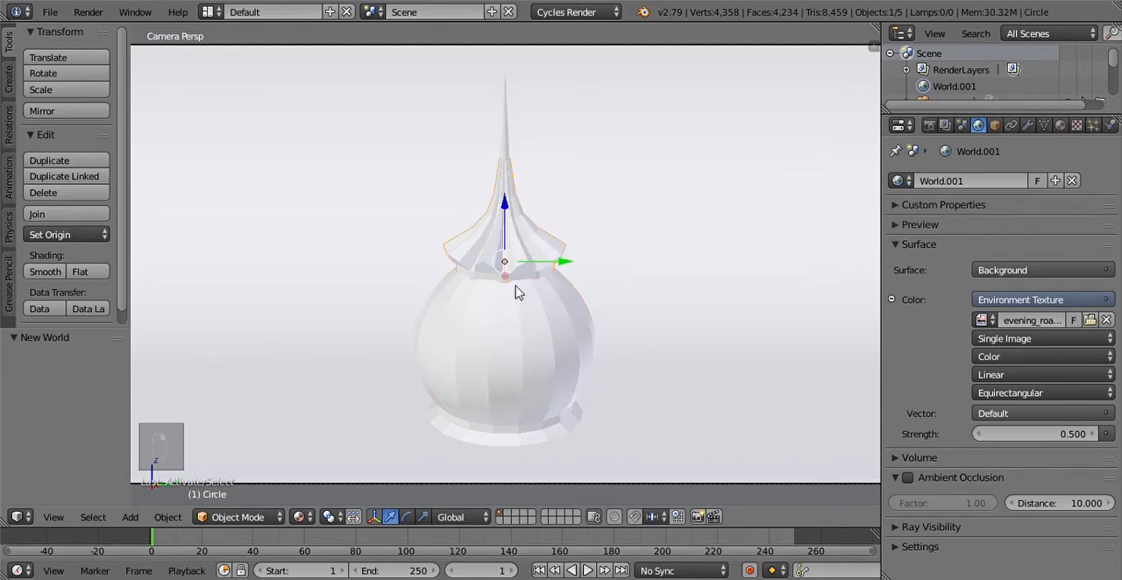
right_click(518, 338)
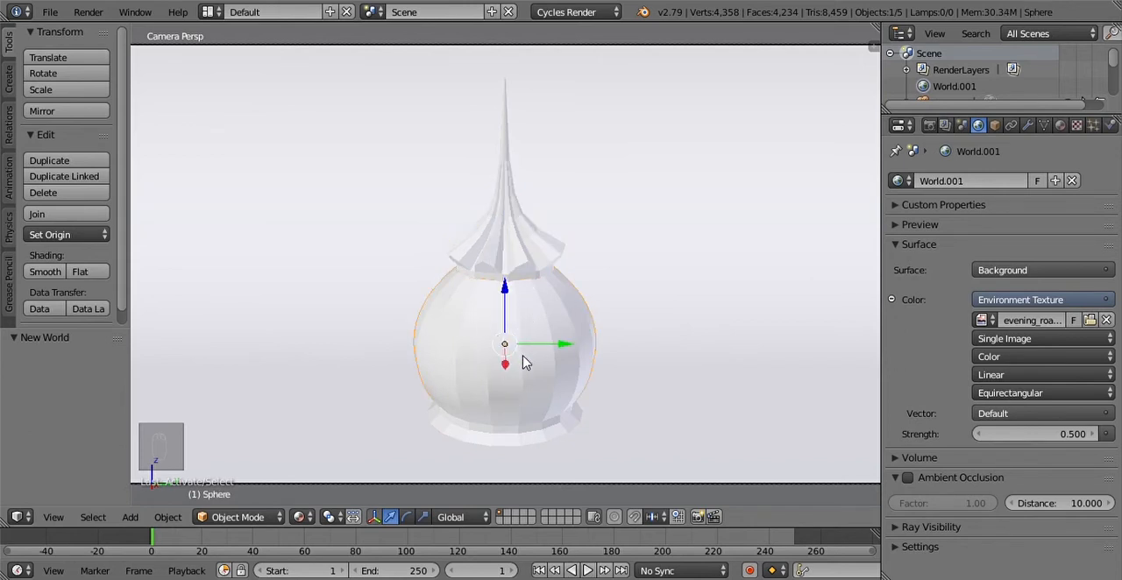
Step: Switch the screen layout to Compositing
left_click(212, 12)
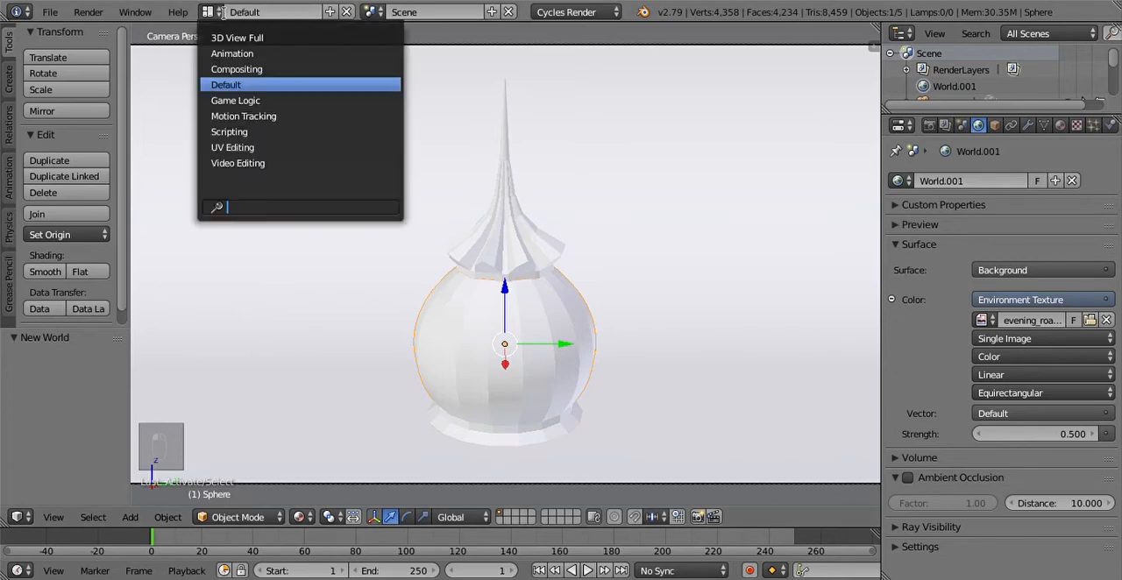
left_click(274, 70)
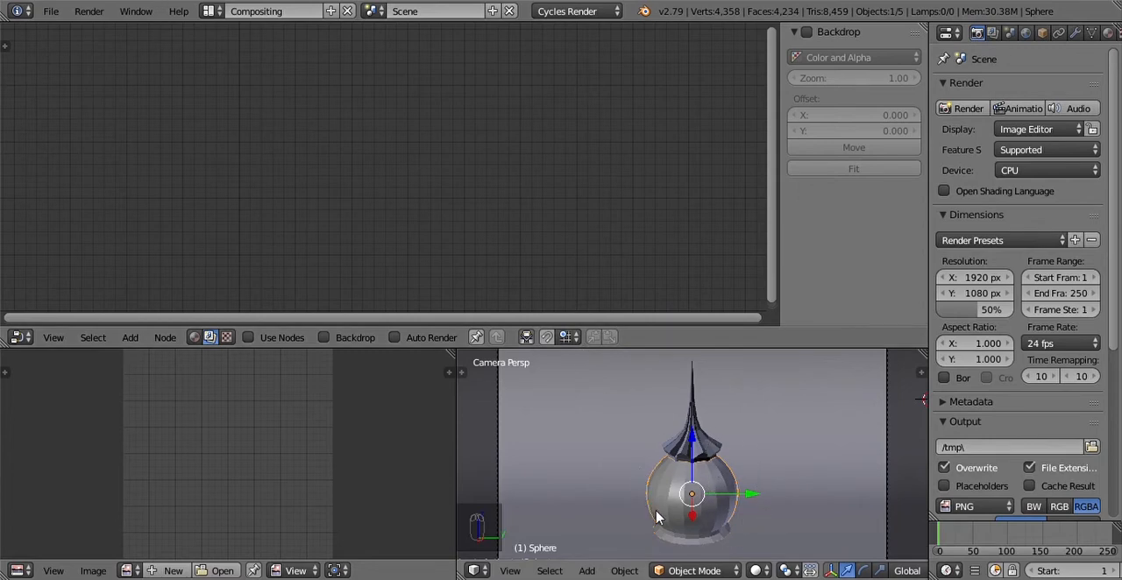
Step: Preview the small camera view in Rendered shading, and return it to Solid shading
left_click(697, 571)
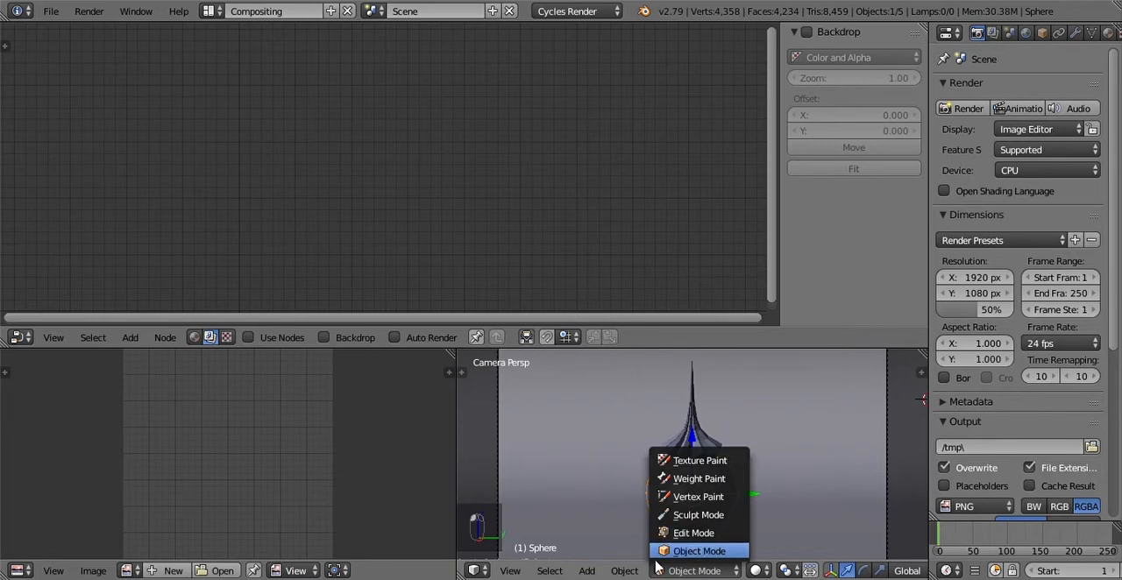
left_click(706, 553)
left_click(754, 570)
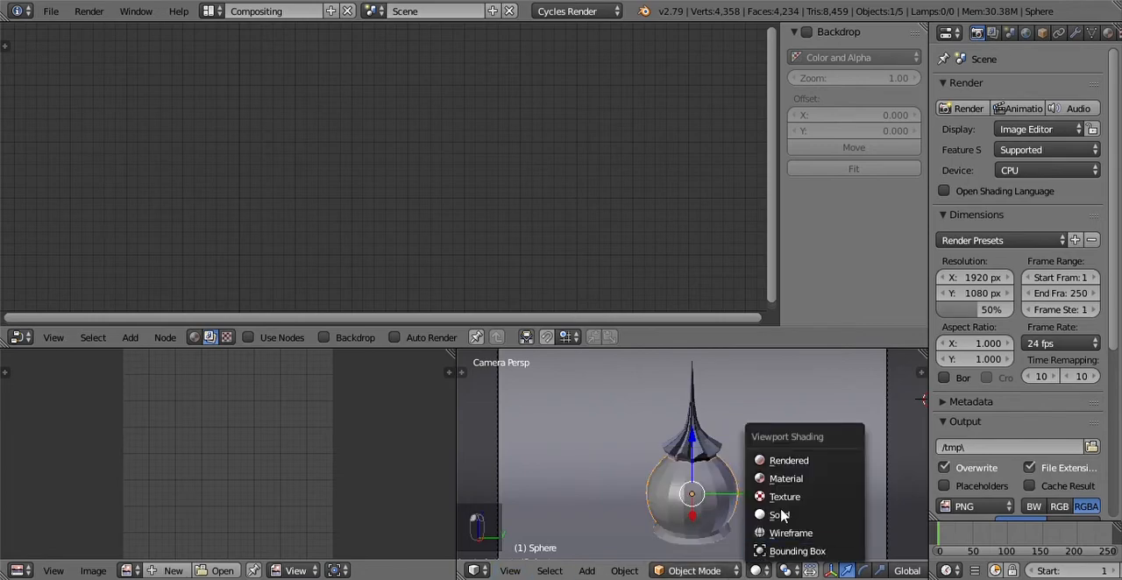
left_click(776, 462)
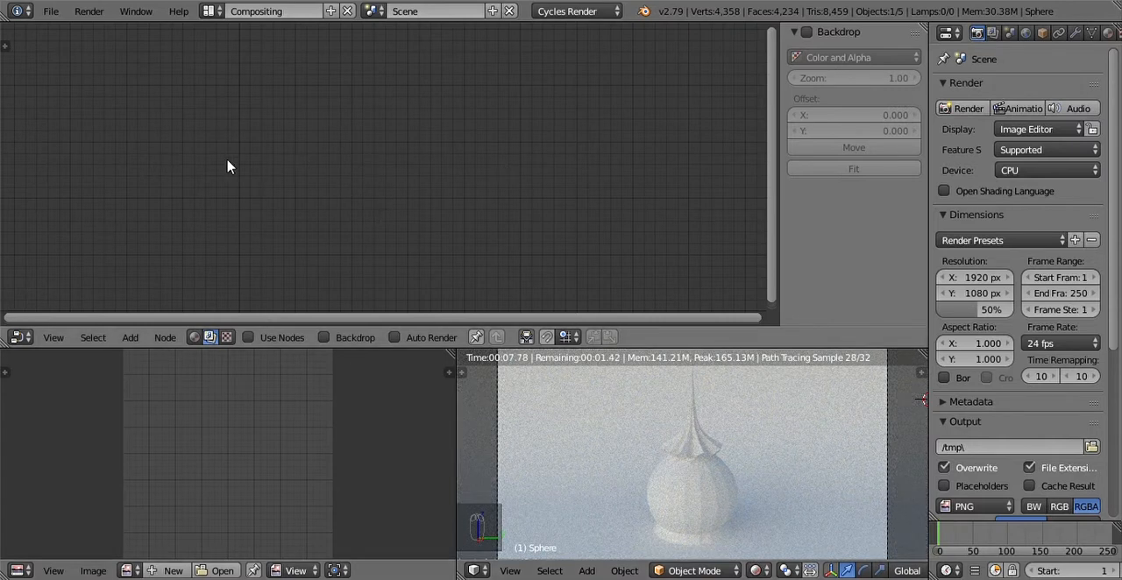
left_click(20, 337)
left_click(56, 159)
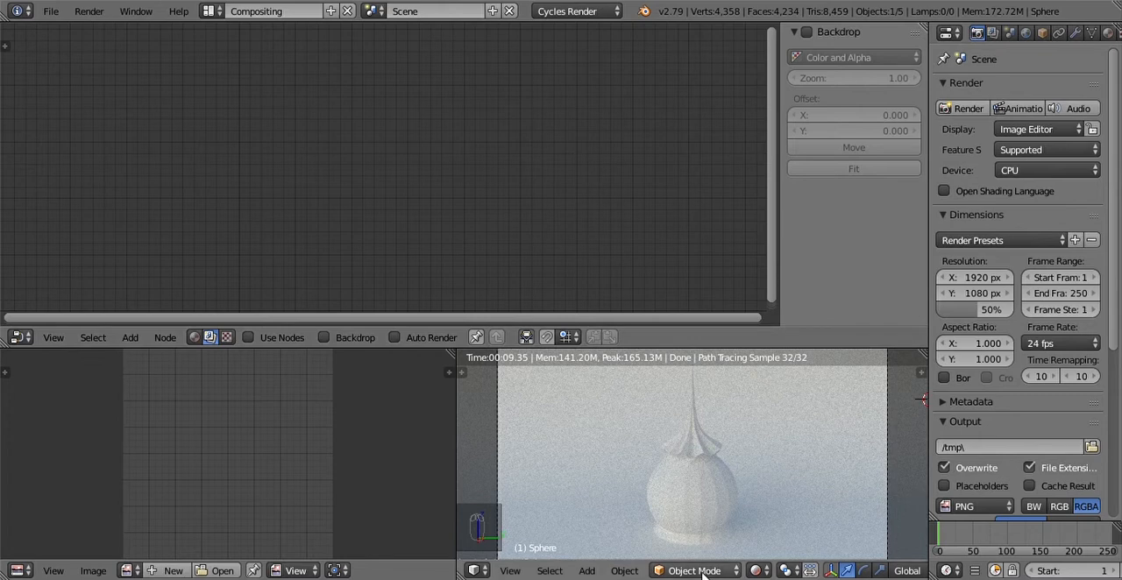
left_click(757, 570)
left_click(762, 512)
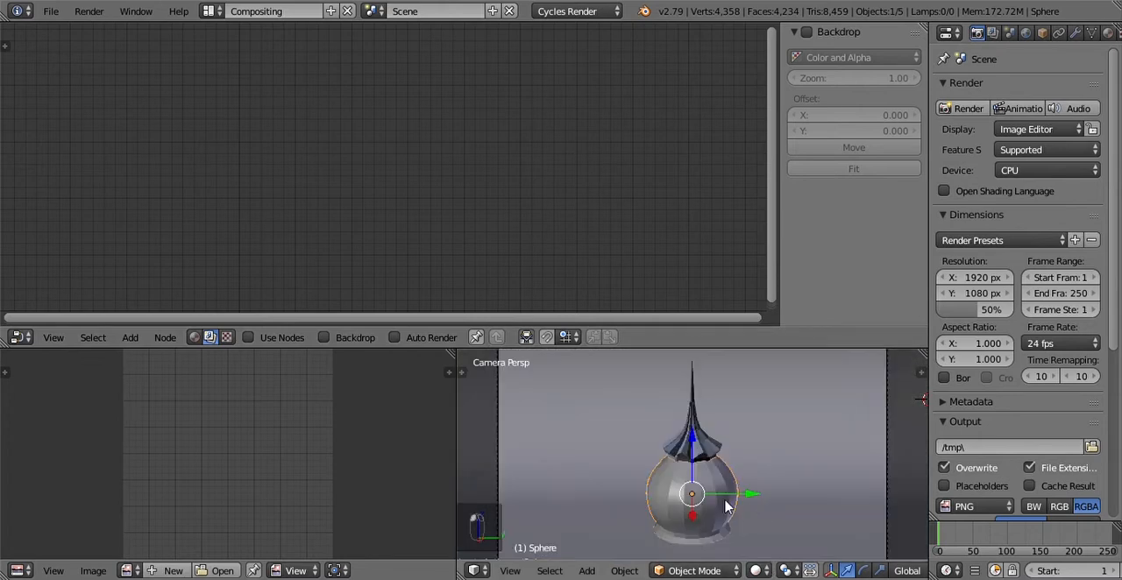
Step: Set the node editor to shader nodes and create a new material for the dome's sphere
left_click(195, 338)
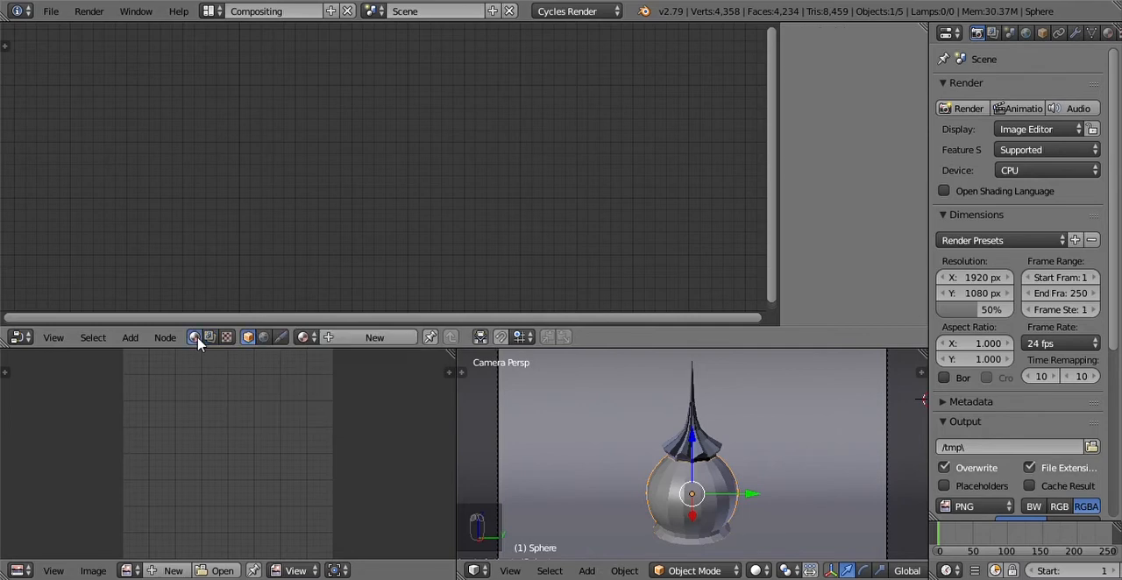
scroll(406, 263, "down", 4)
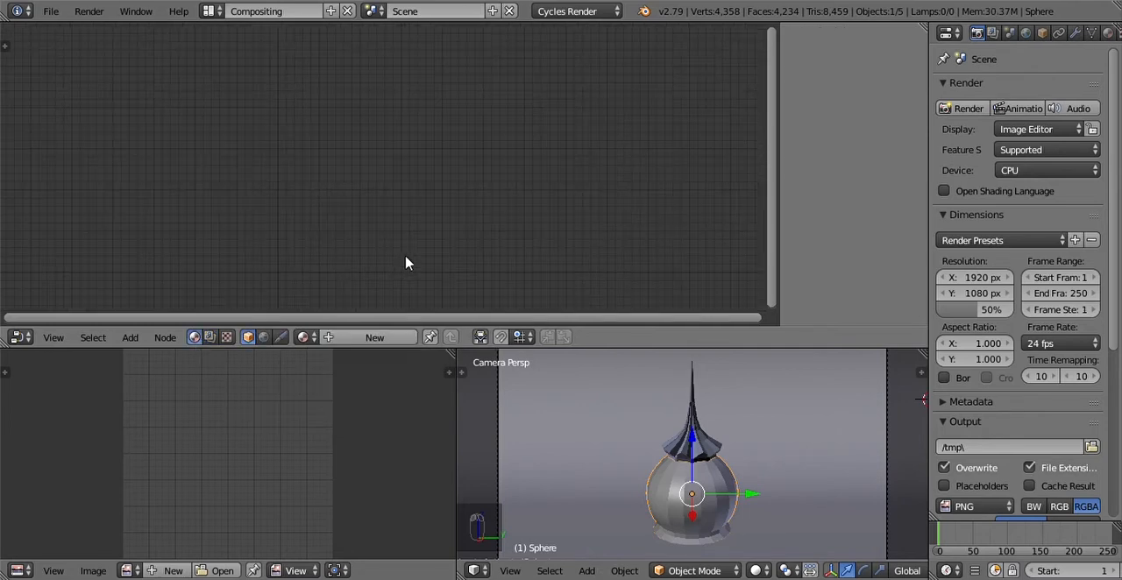
scroll(318, 244, "down", 3)
scroll(381, 226, "up", 4)
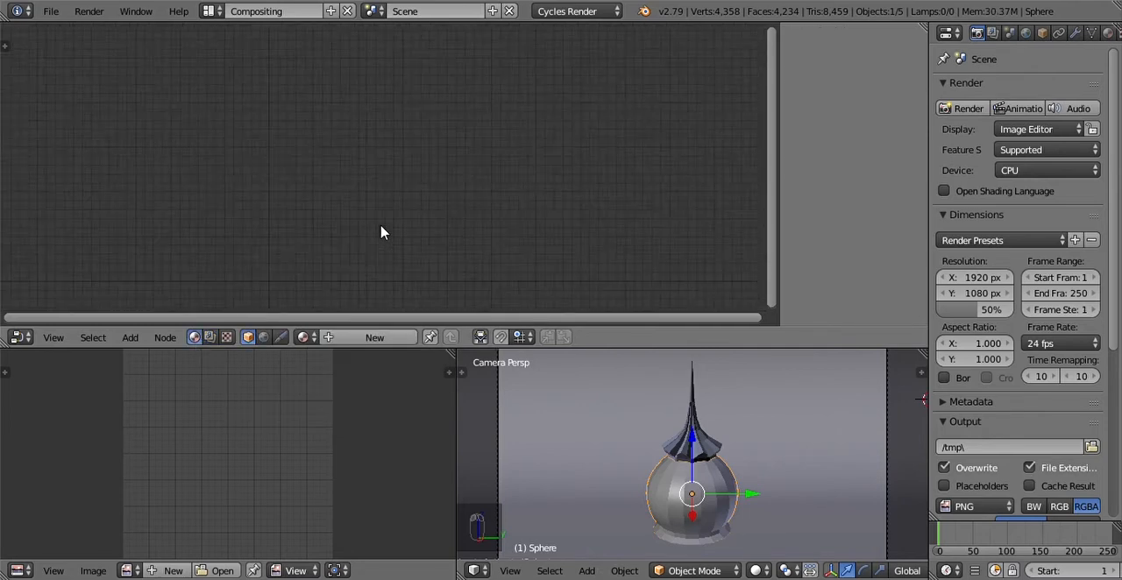
left_click(359, 340)
scroll(412, 247, "up", 4)
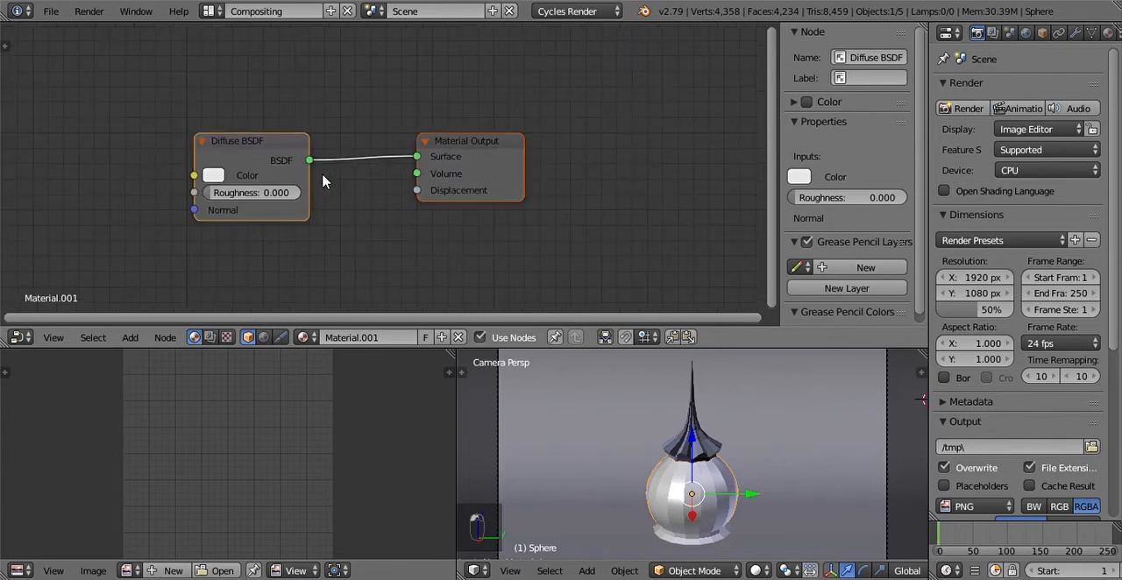
Step: Replace the Diffuse BSDF node with a Principled BSDF node connected to the Material Output's Surface input
left_click(233, 147)
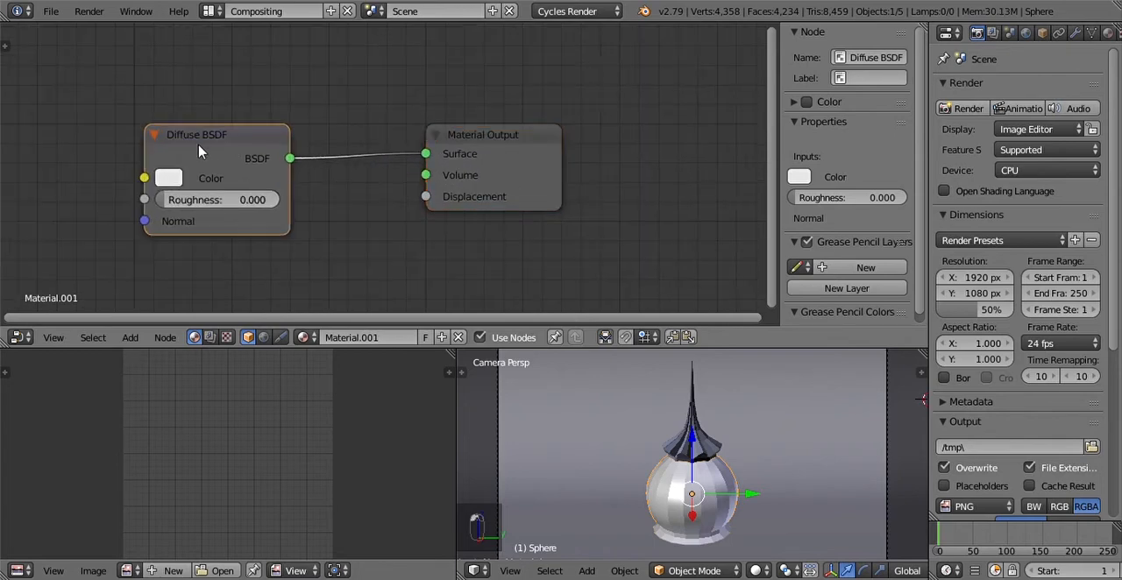
key("x")
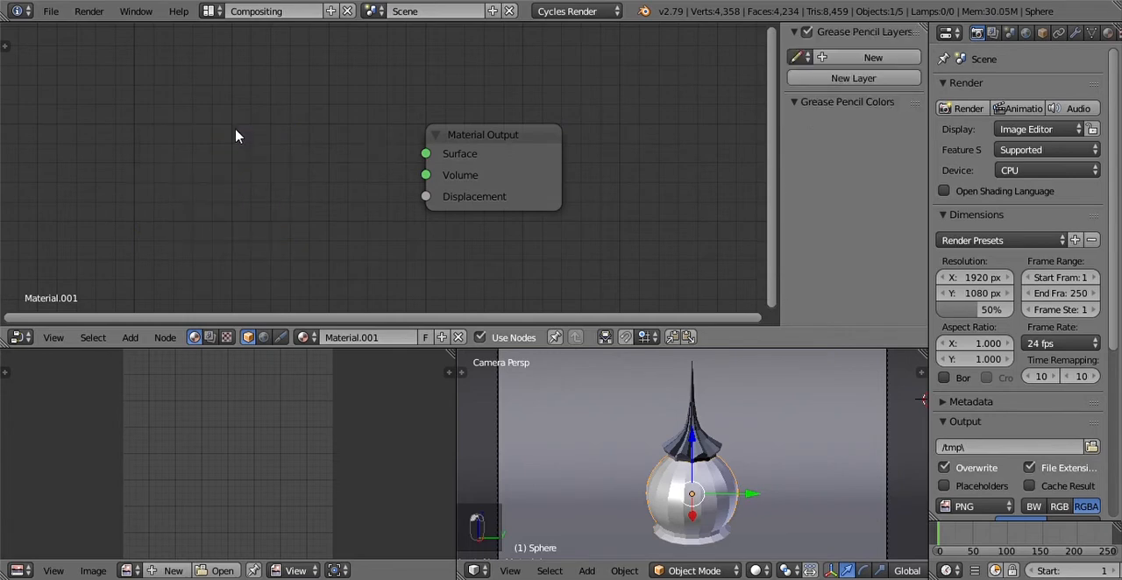
scroll(222, 164, "down", 1)
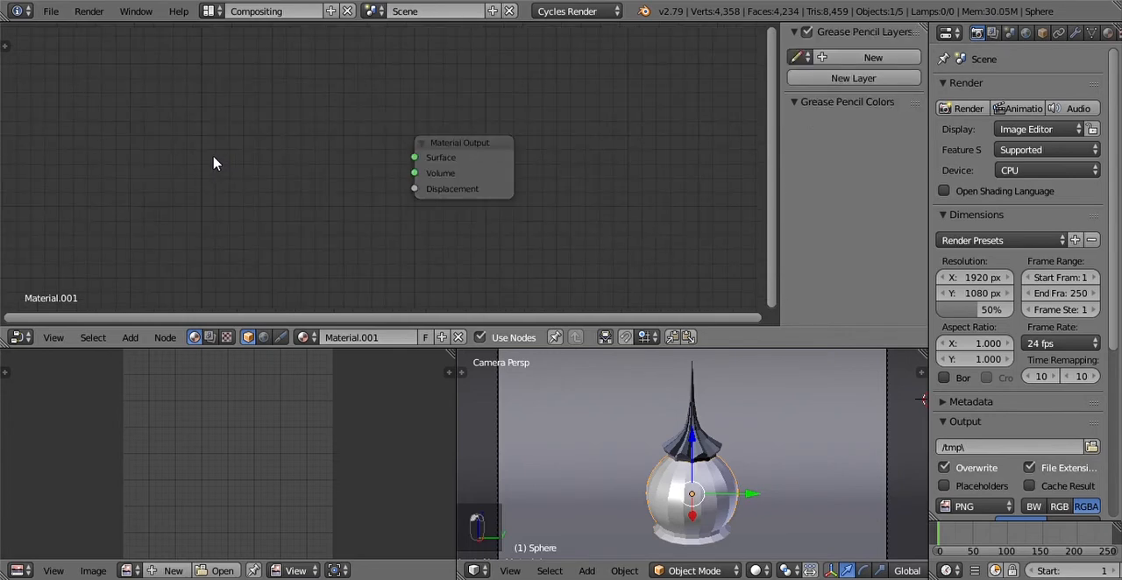
key("shift+a")
left_click(214, 159)
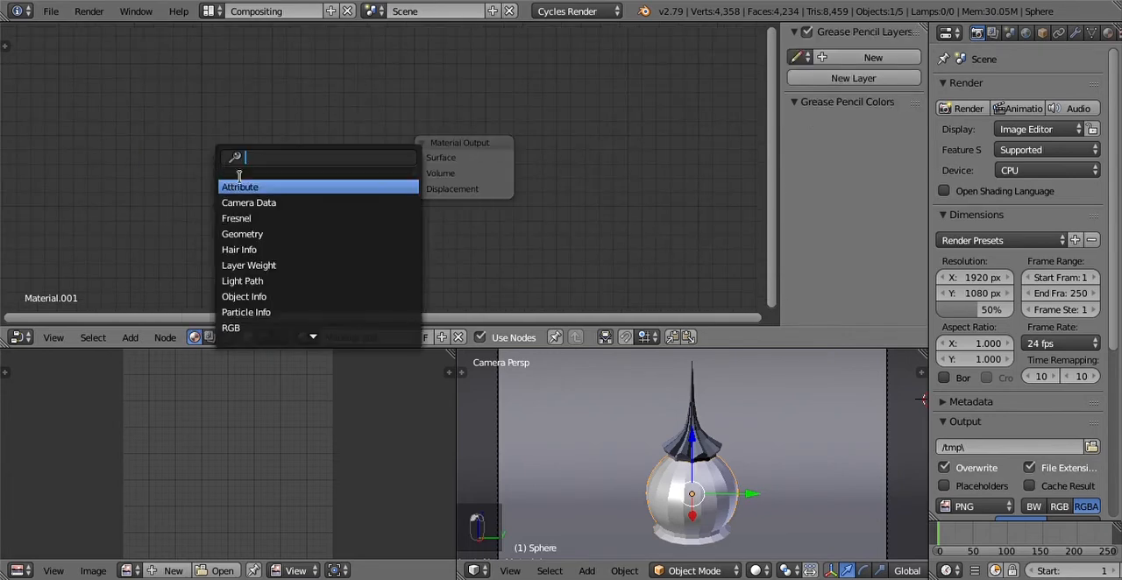
type("prin")
key("Return")
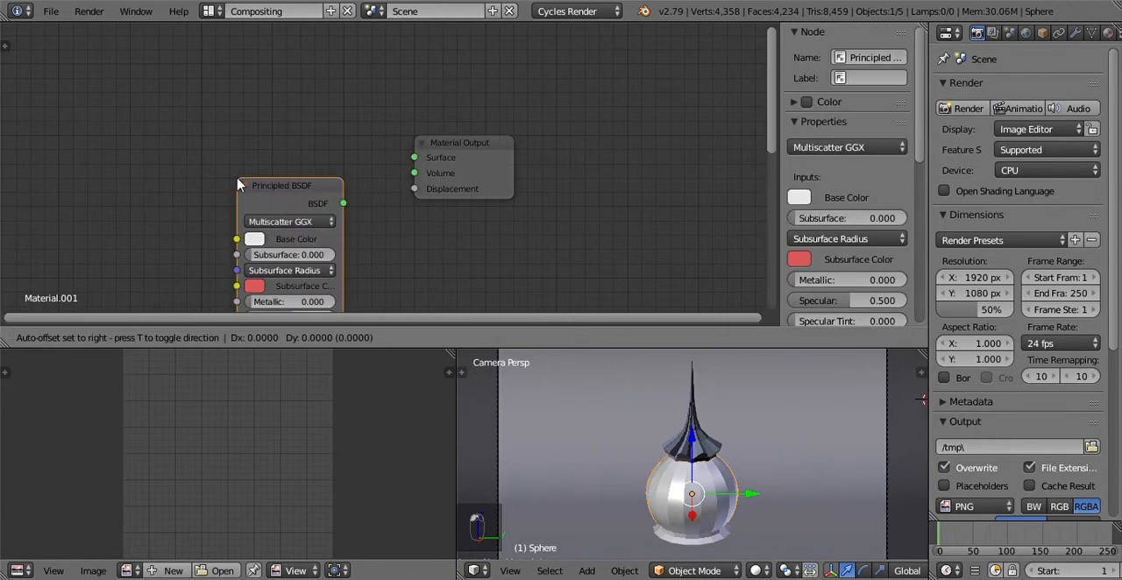
left_click(263, 130)
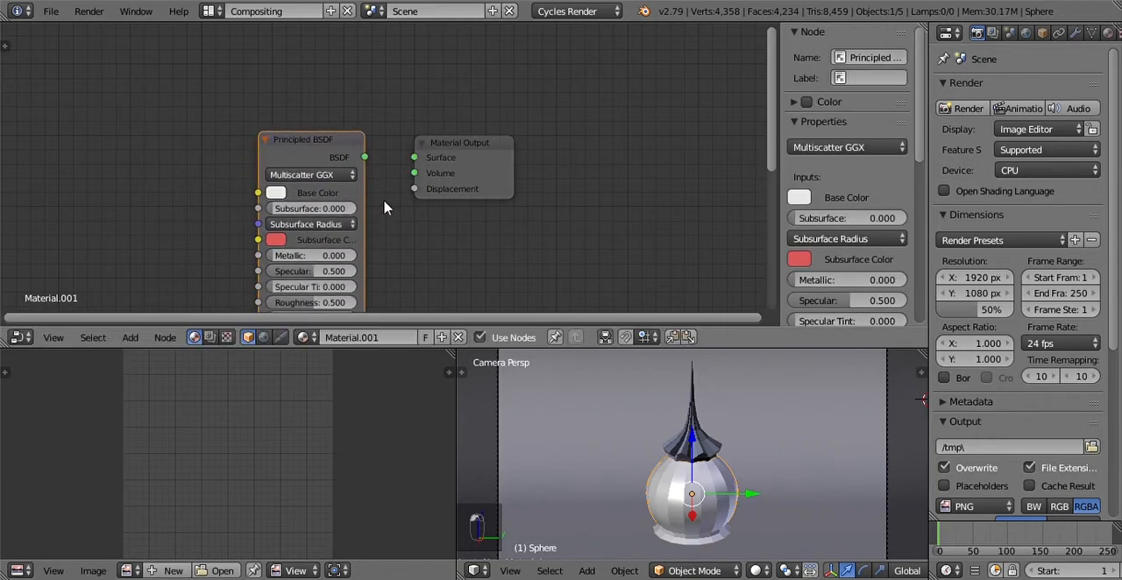
left_click_drag(365, 158, 417, 167)
middle_click_drag(408, 272, 453, 213)
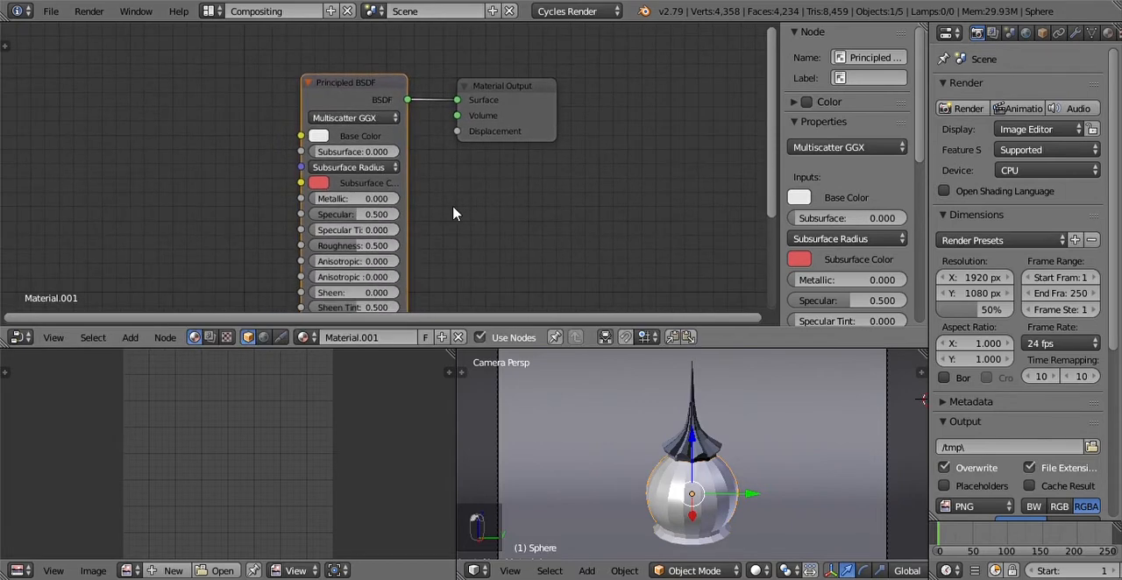
Step: Set the Principled BSDF's Metallic to 1 and its Roughness to 0.01
left_click(694, 570)
left_click(693, 550)
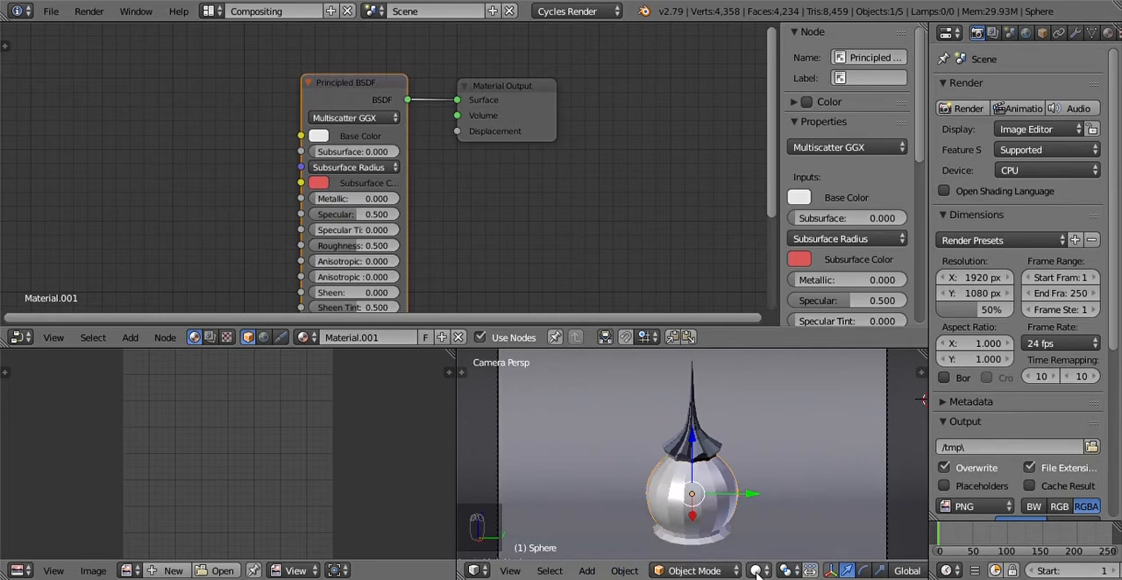
left_click_drag(319, 201, 400, 198)
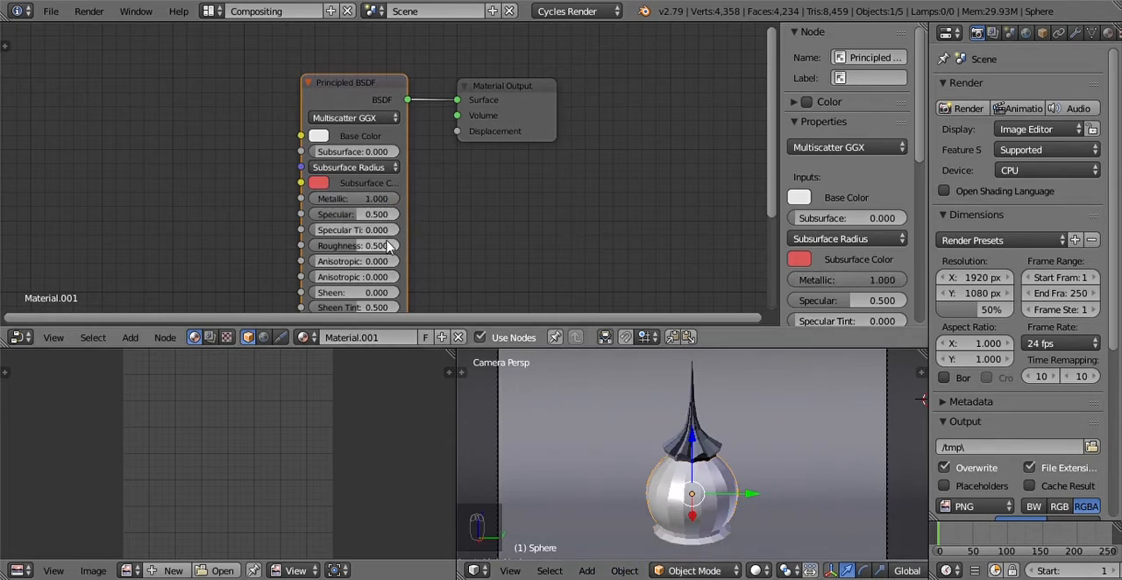
left_click_drag(359, 245, 327, 247)
double_click(361, 247)
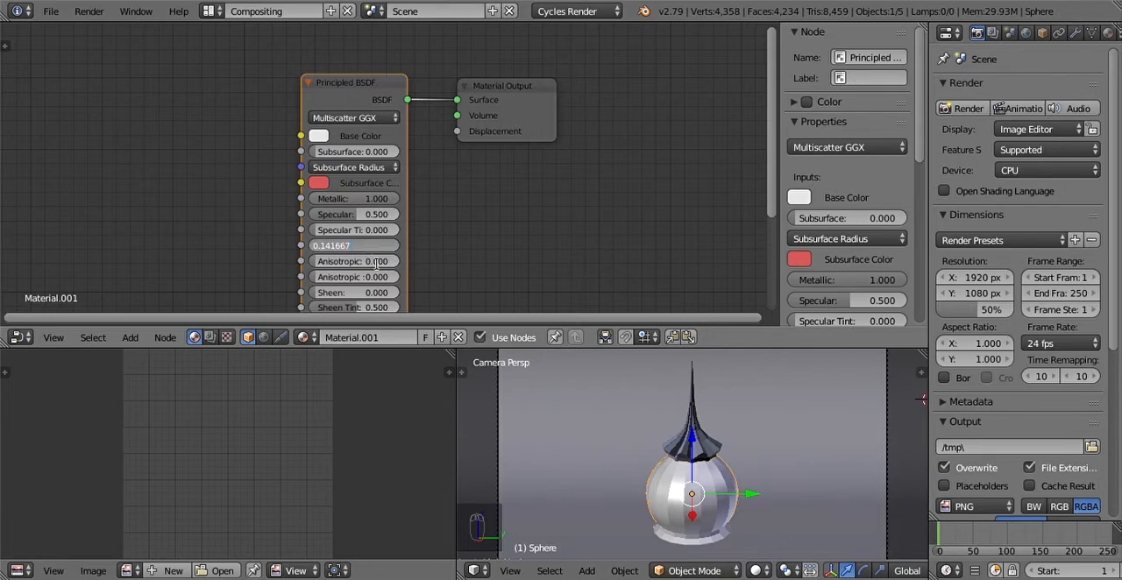
type("0.01")
key("Return")
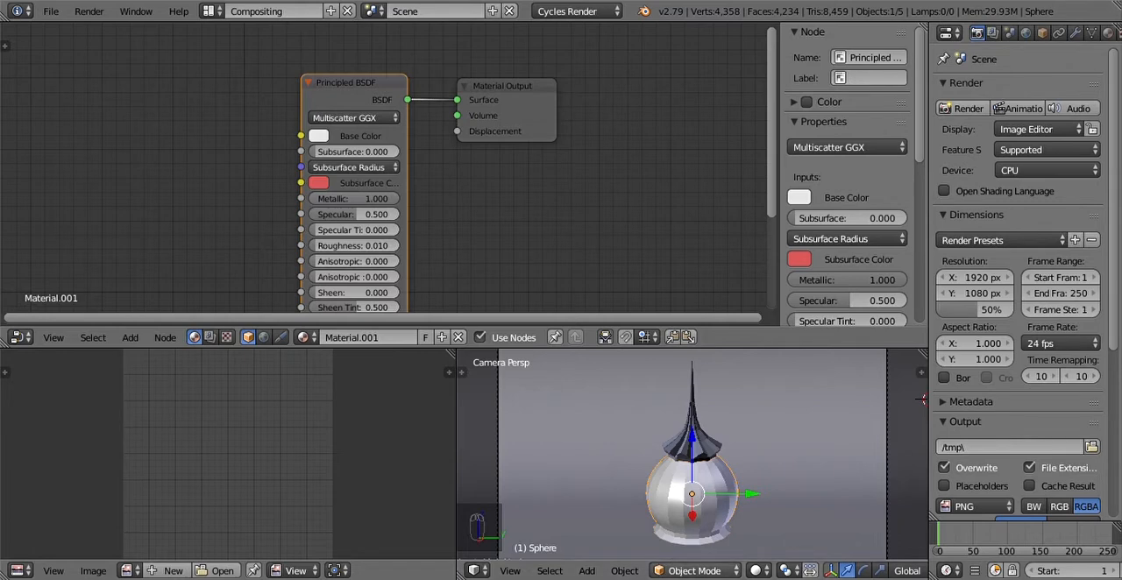
Step: Rename the sphere's material to "Stainles"
left_click(384, 340)
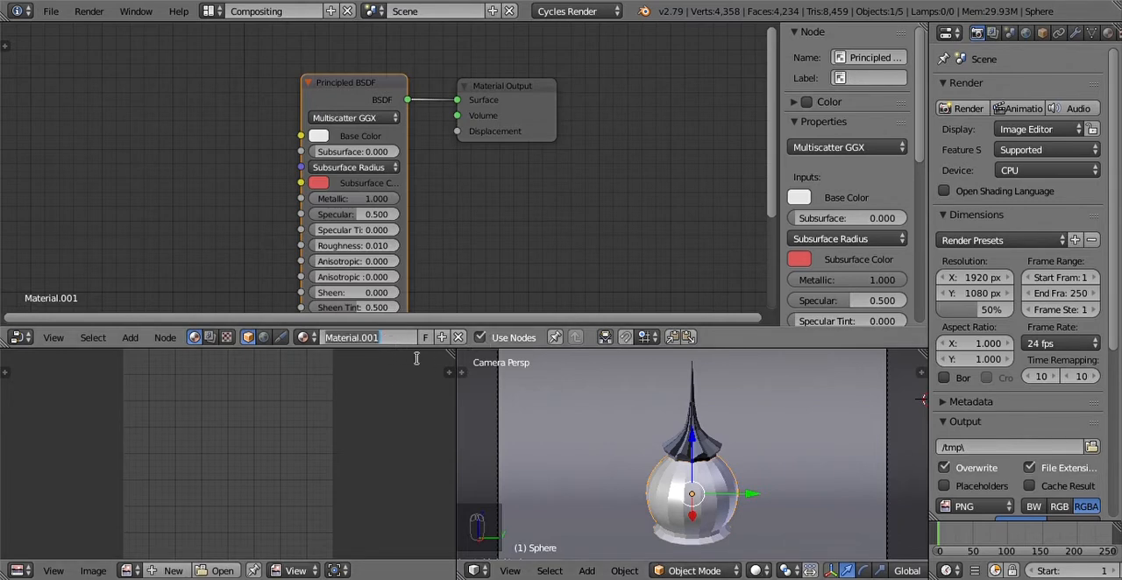
type("Sta")
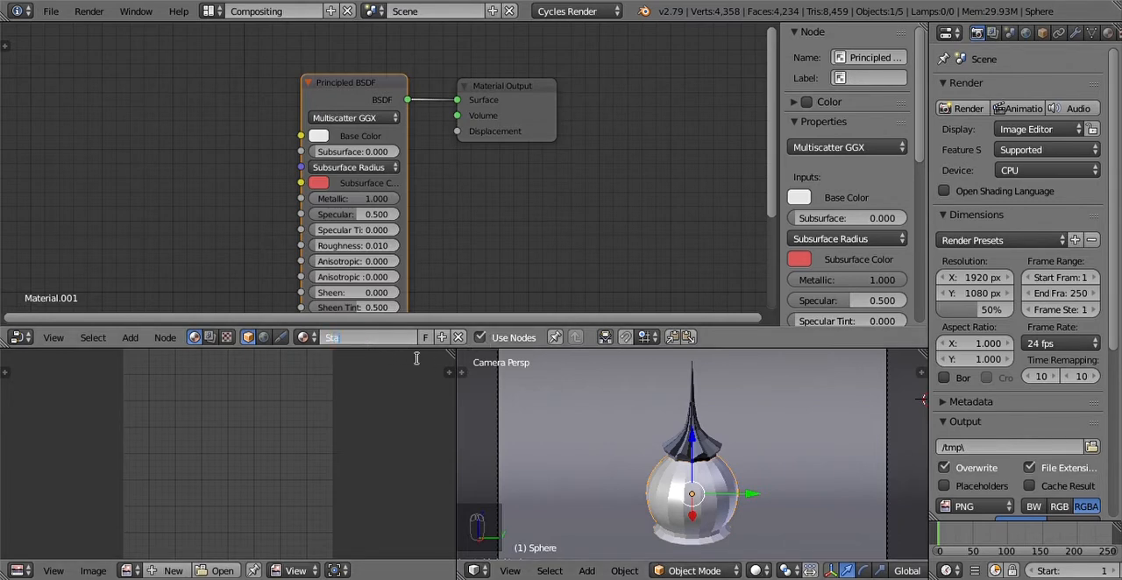
type("inless")
key("Return")
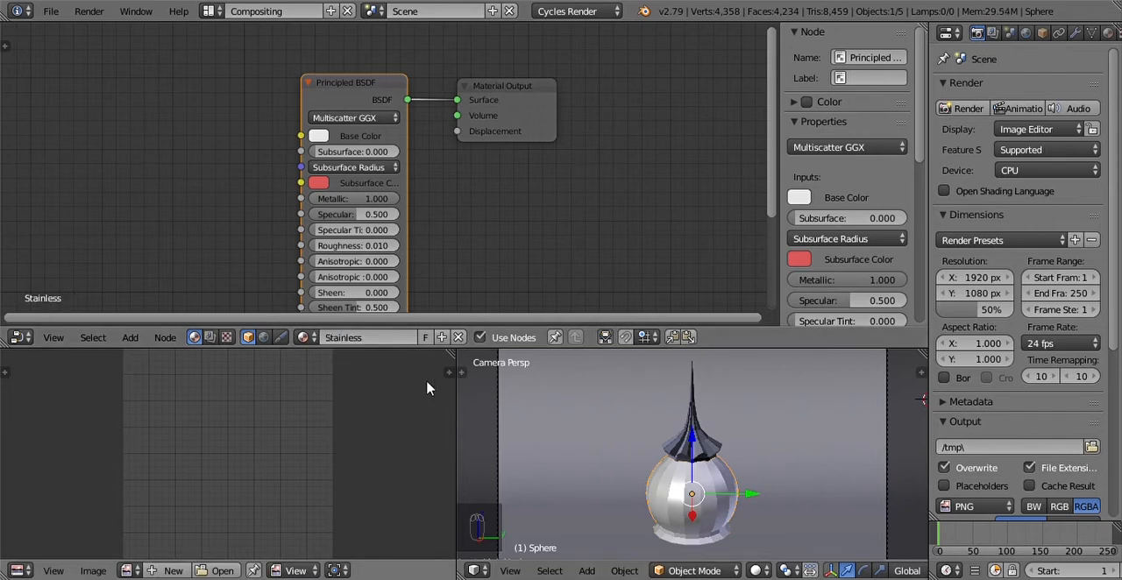
left_click(390, 338)
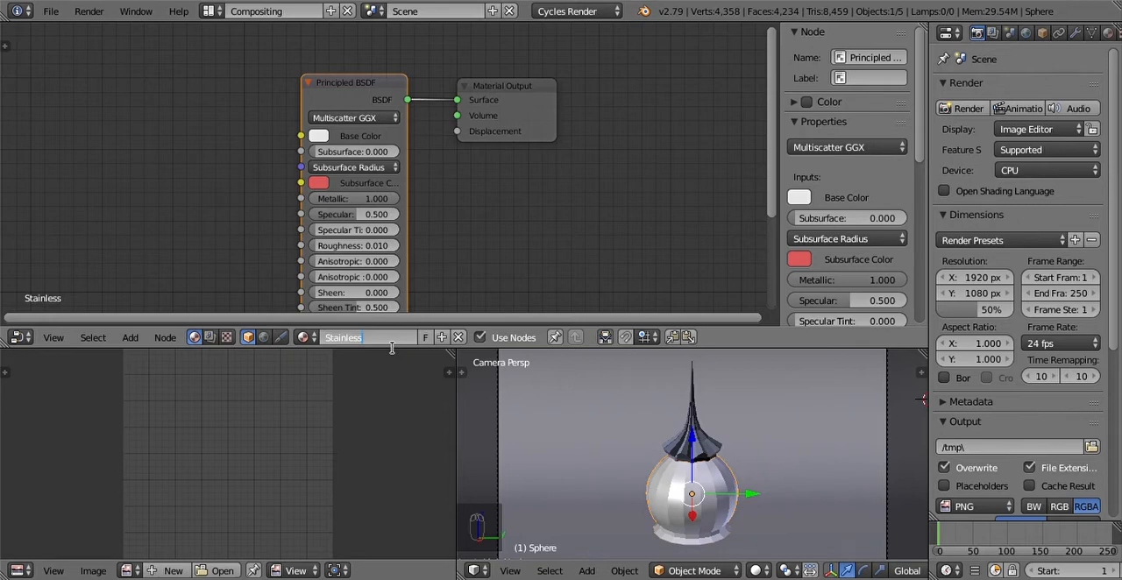
key("Return")
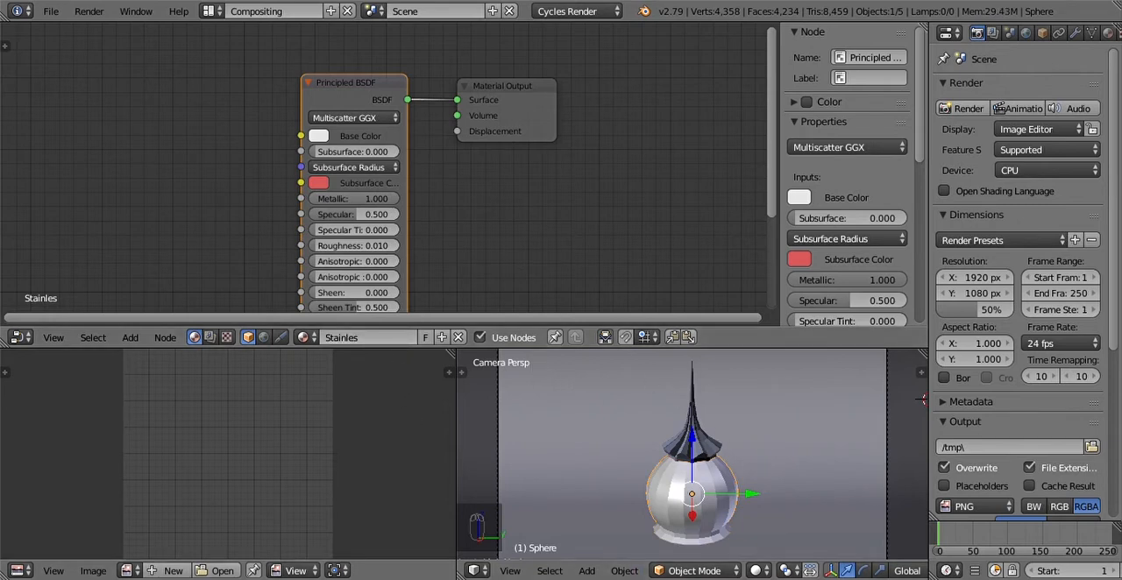
Step: Switch the small camera view to Rendered shading to preview the metallic material on the dome
left_click(759, 571)
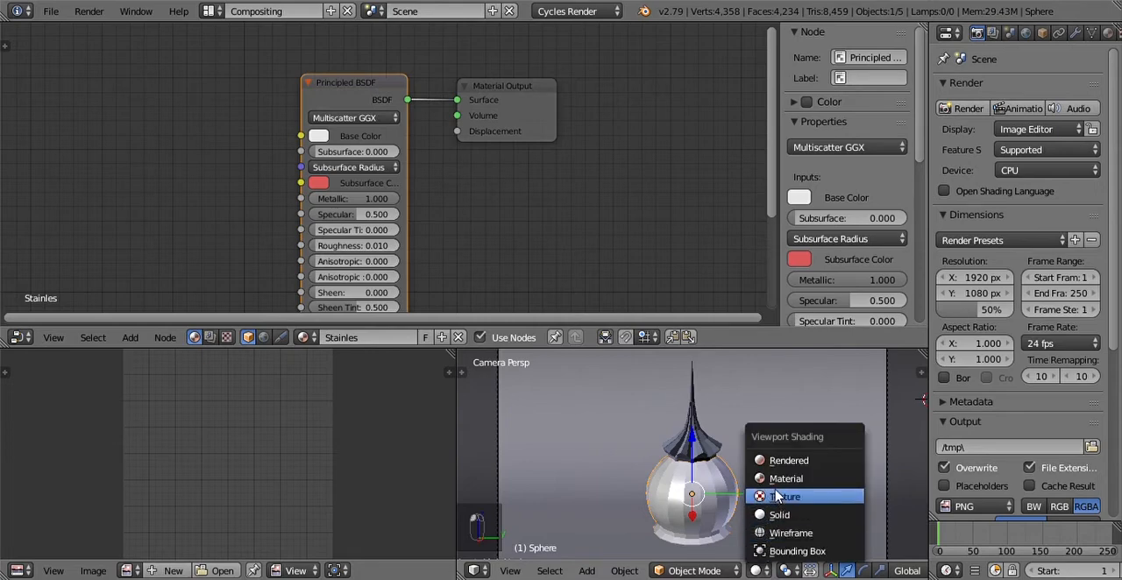
left_click(780, 460)
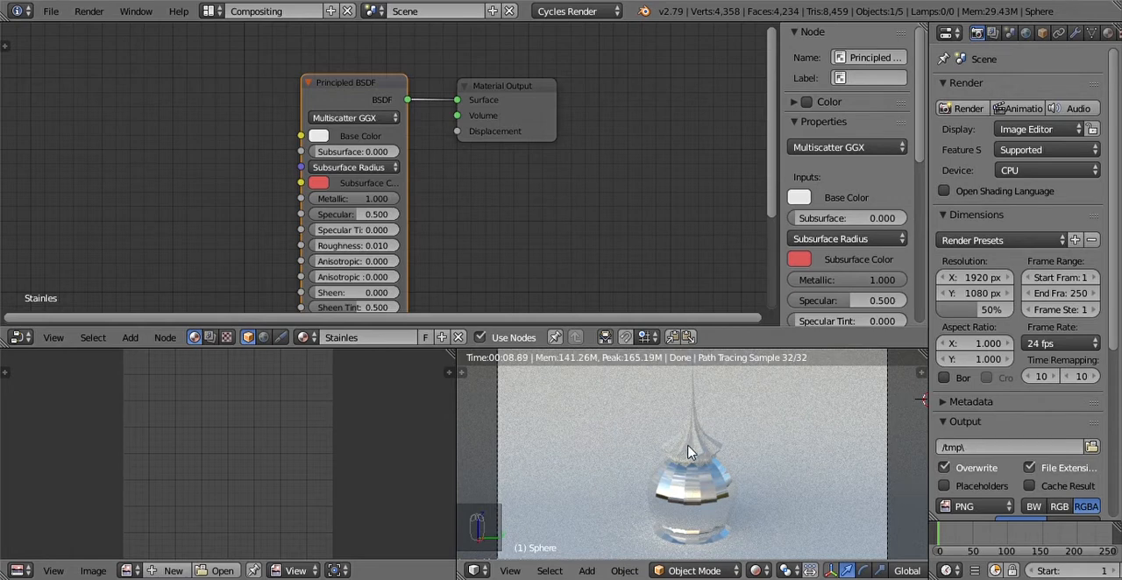
Step: Assign the existing Stainles material to the pleated roof and to the spire above it
right_click(688, 454)
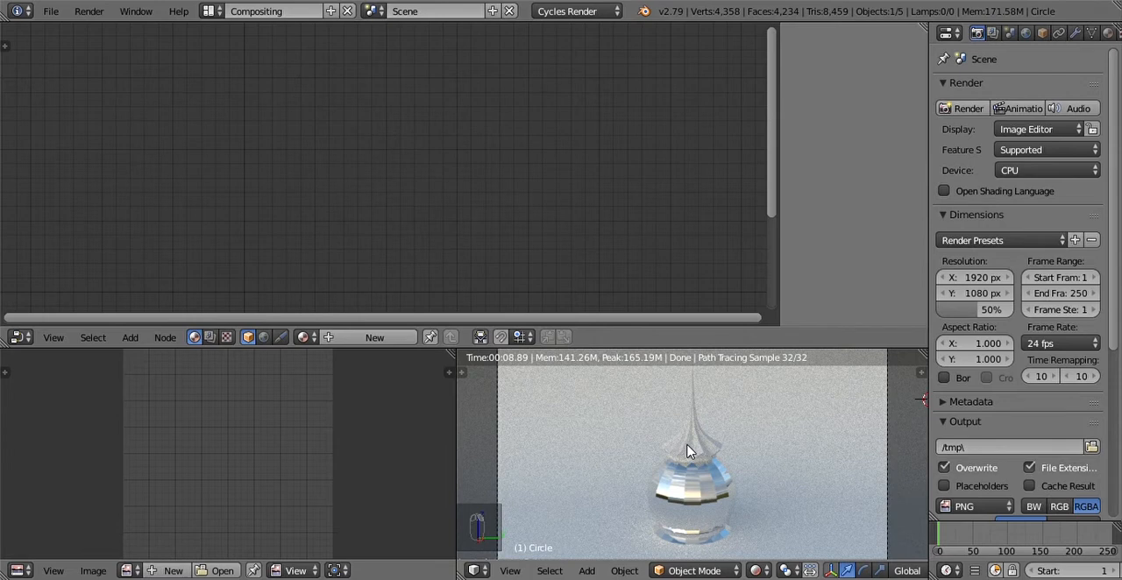
left_click(306, 337)
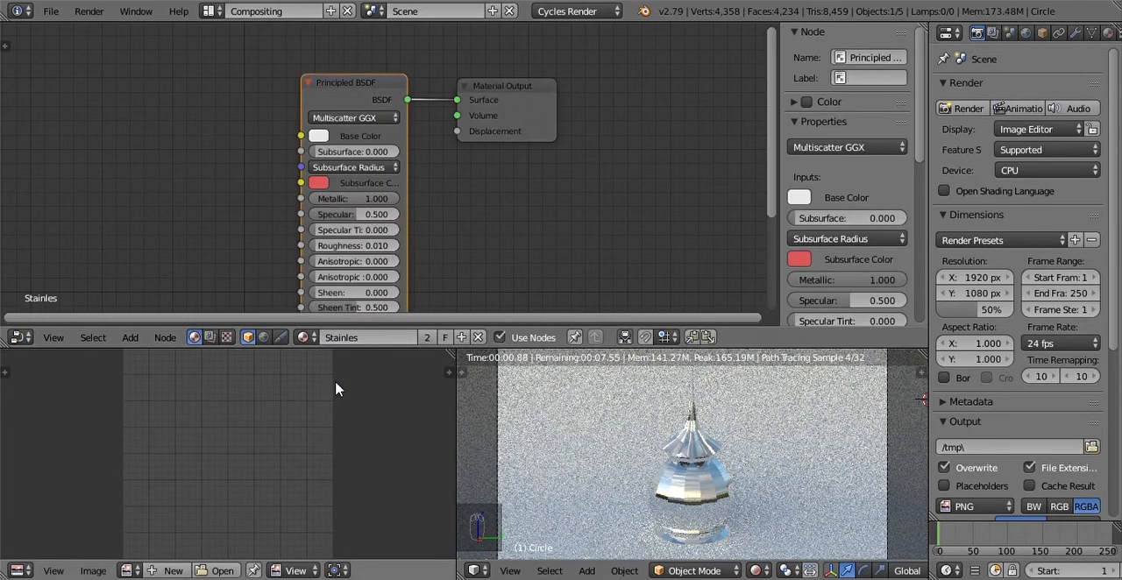
right_click(692, 390)
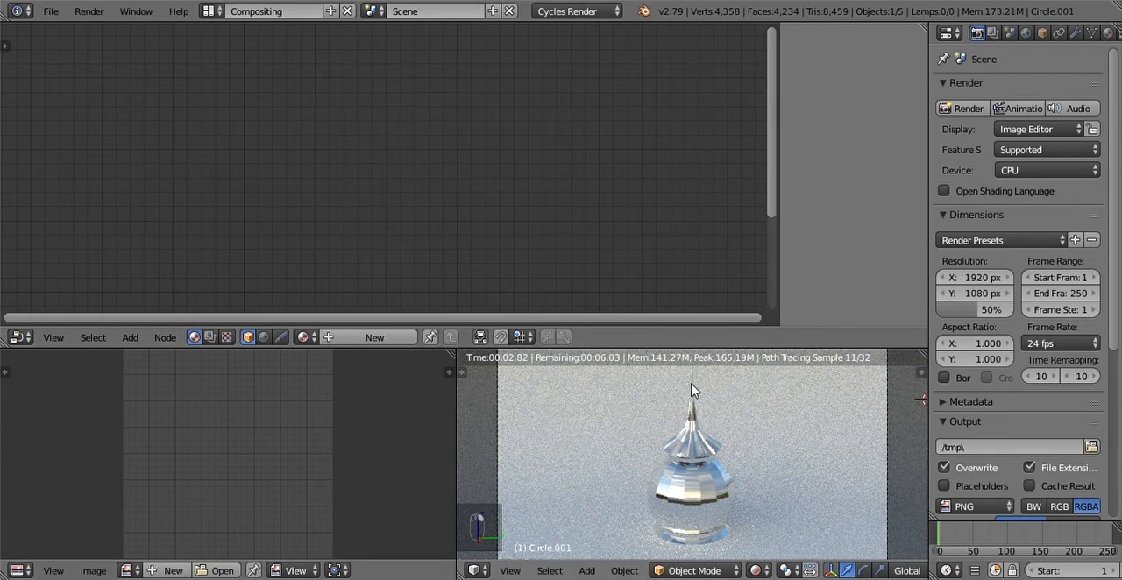
left_click(304, 337)
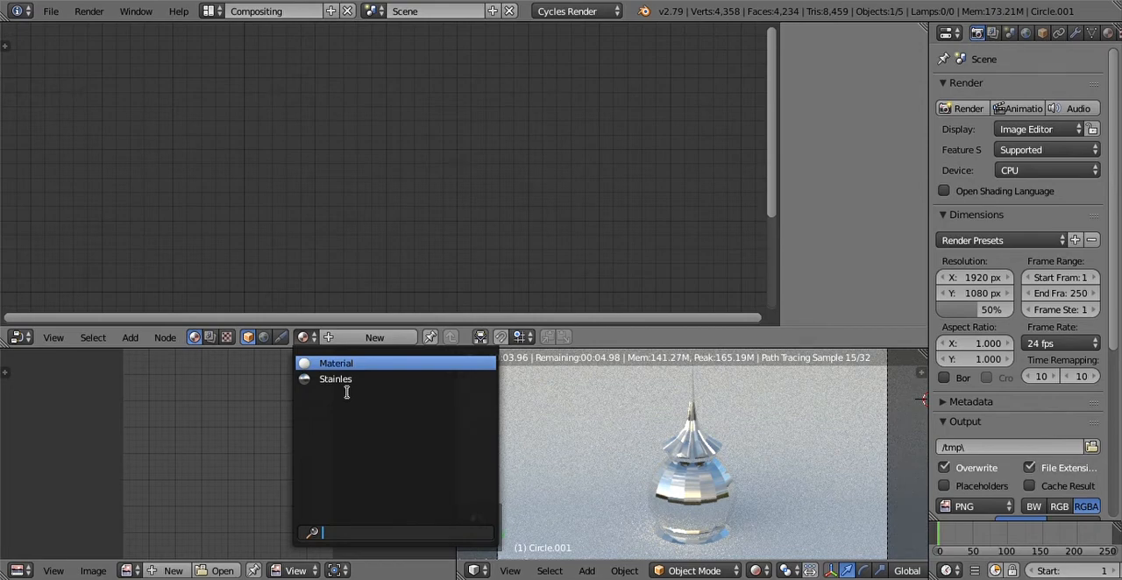
left_click(335, 380)
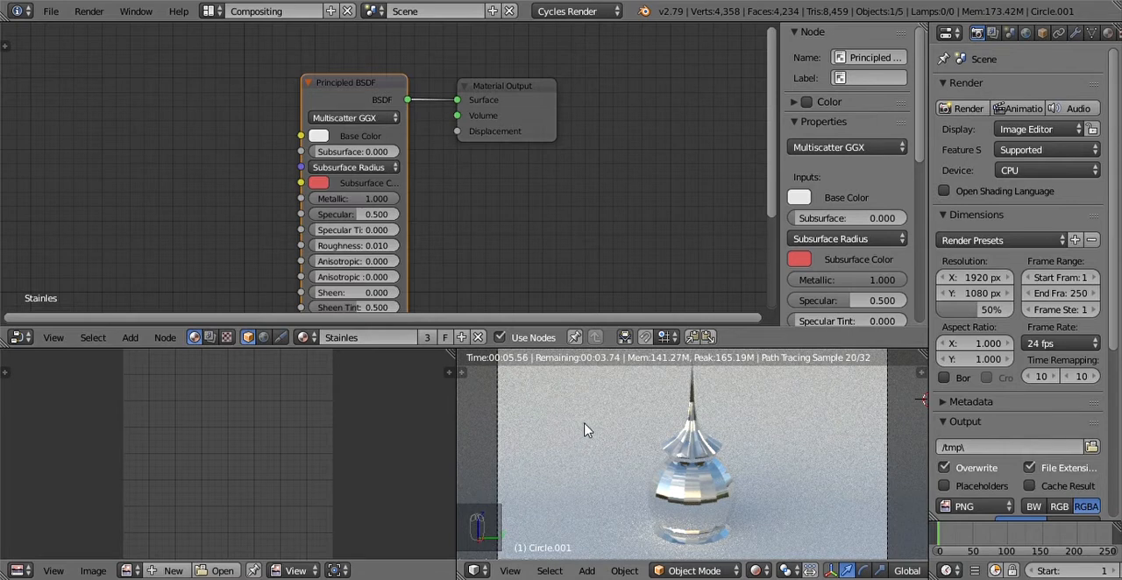
Step: Create a new material for the backdrop plane and delete its default Diffuse BSDF node
right_click(798, 432)
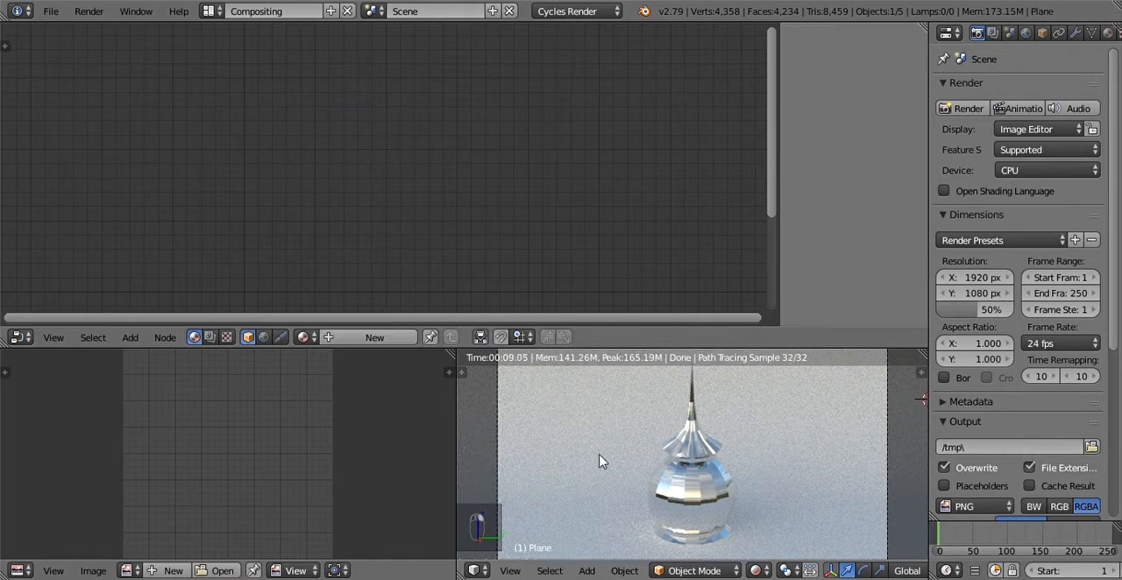
scroll(629, 469, "down", 2)
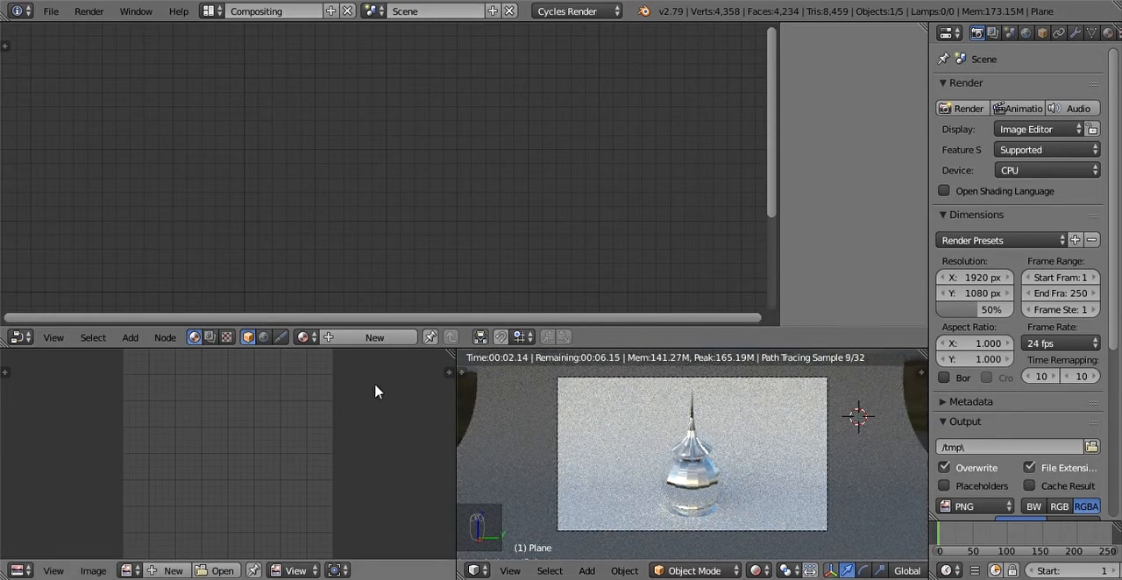
left_click(373, 338)
left_click(294, 97)
key("x")
Step: Add a Principled BSDF node to the backdrop material and connect it to the Material Output's Surface input
key("shift+a")
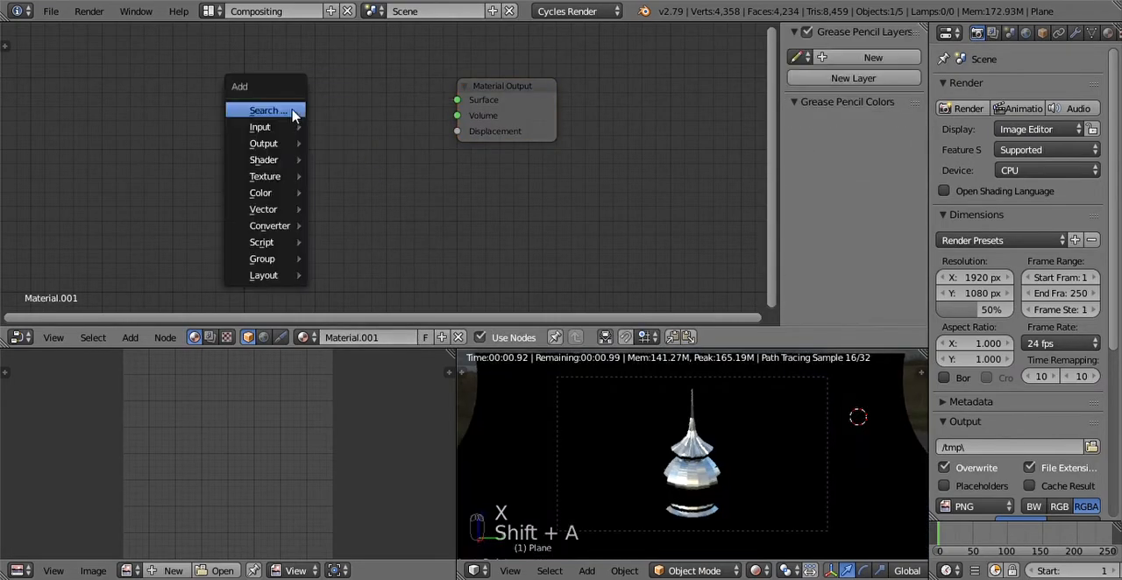
left_click(297, 115)
type("princ")
key("Return")
left_click(293, 117)
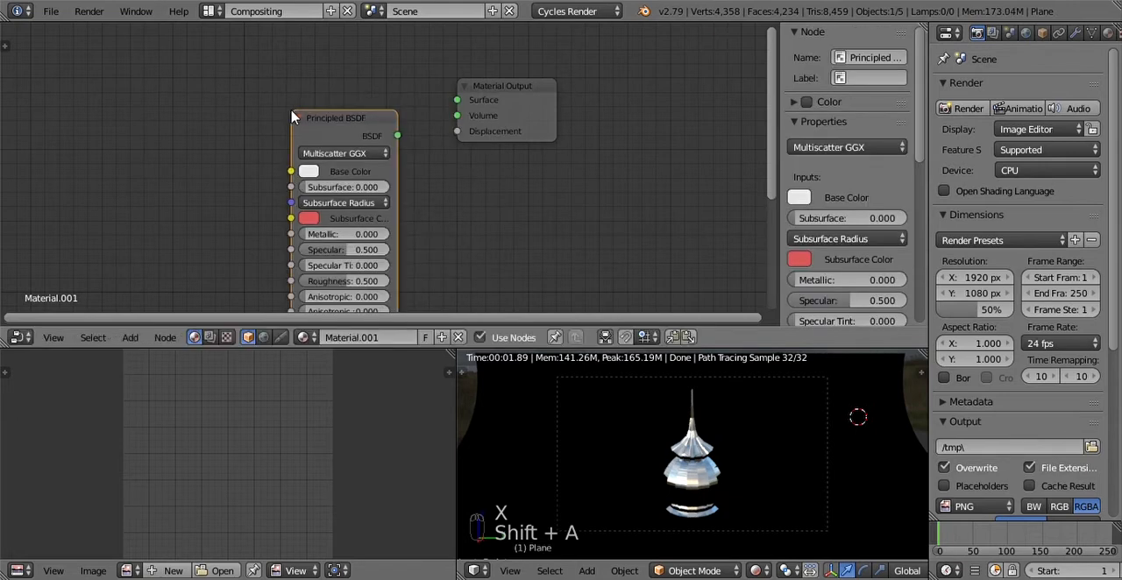
left_click_drag(399, 135, 457, 100)
left_click_drag(353, 123, 357, 57)
Step: Darken the backdrop's Base Color and tint it to a muted greyish brown
left_click(320, 98)
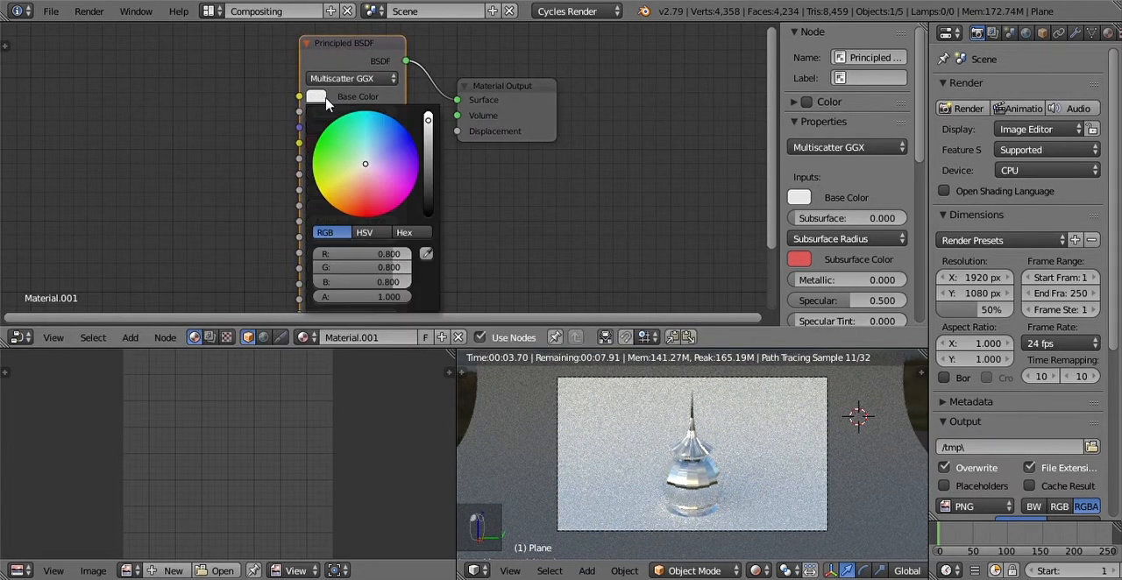
left_click_drag(428, 119, 428, 161)
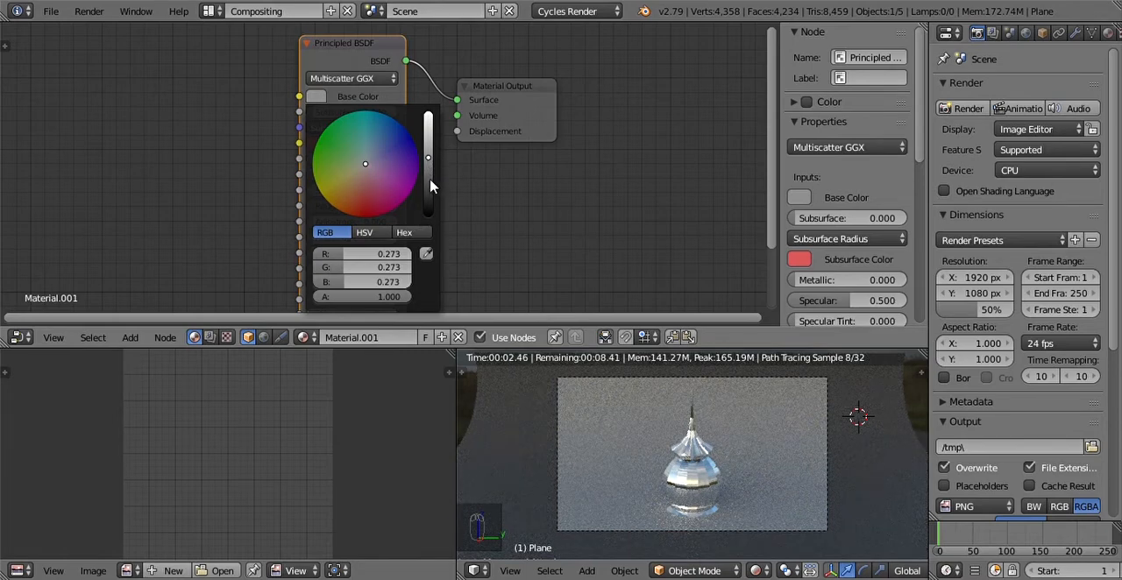
left_click(429, 171)
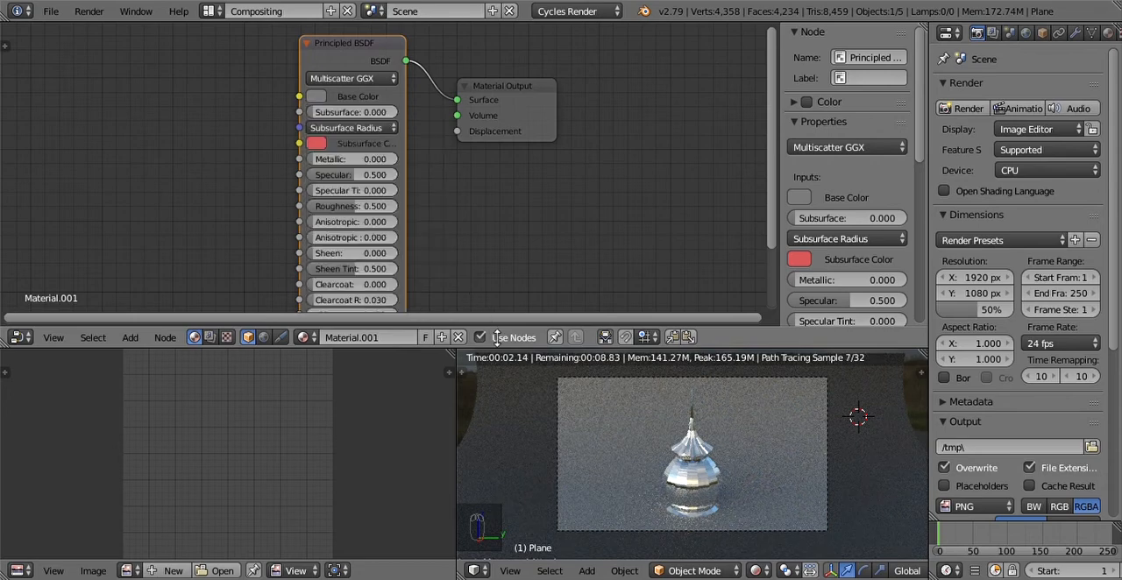
left_click(318, 97)
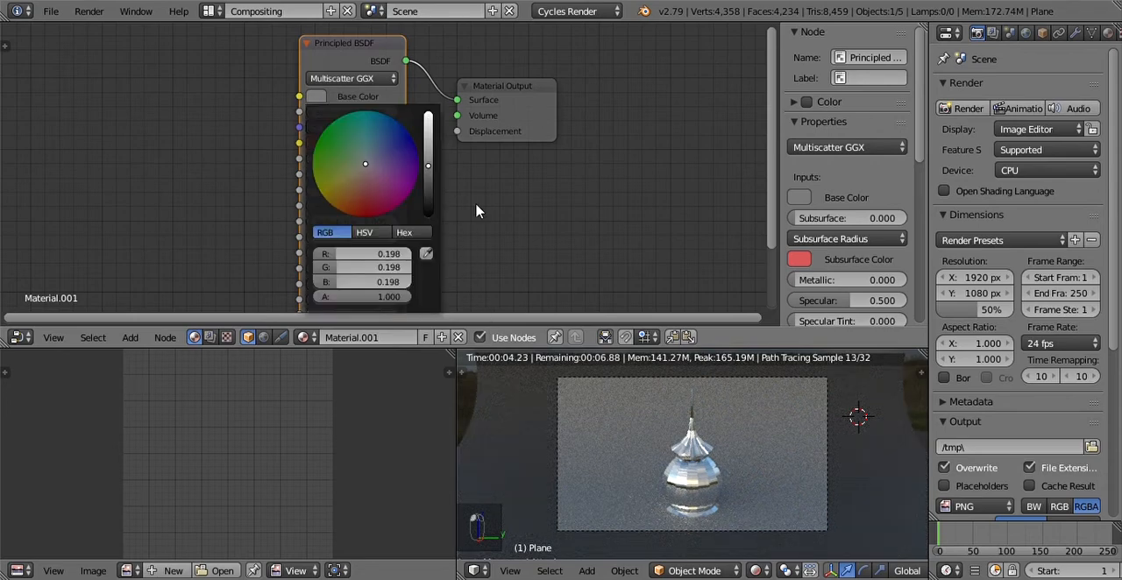
left_click(432, 205)
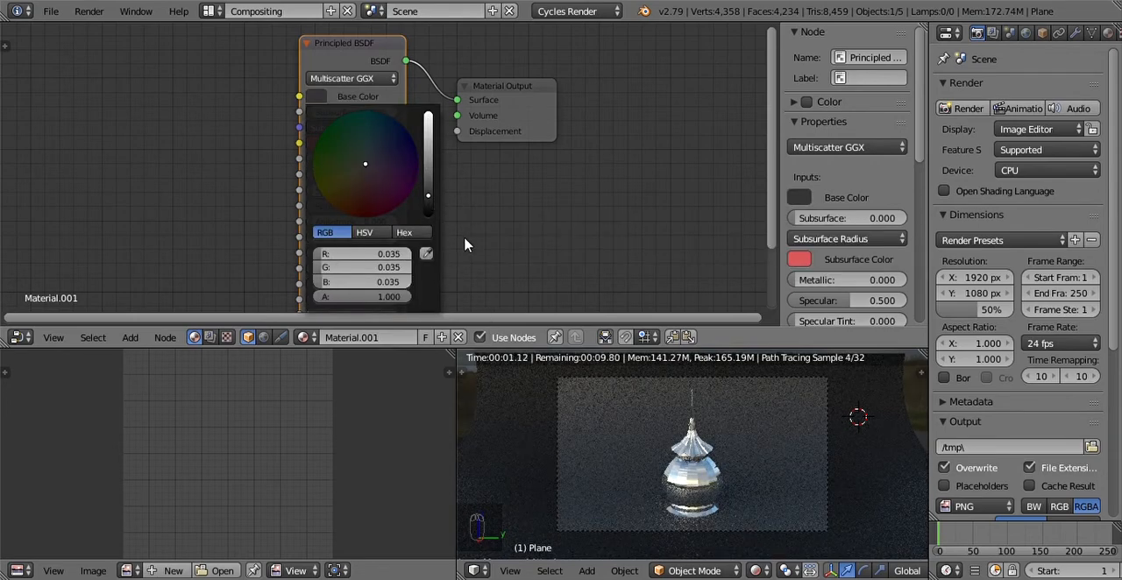
left_click(318, 97)
left_click(430, 181)
left_click(359, 176)
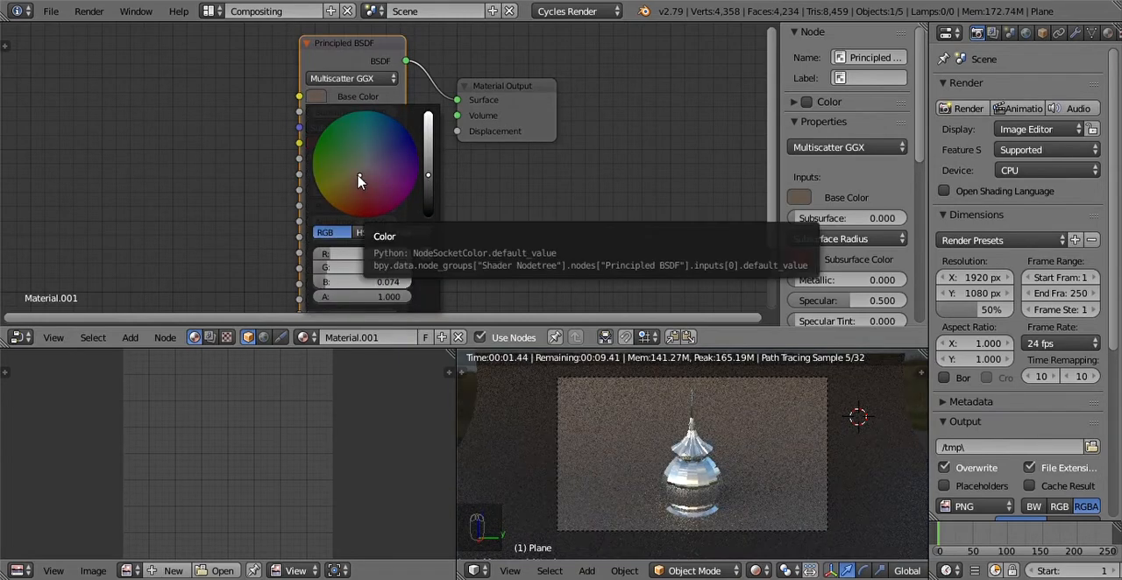
left_click(430, 171)
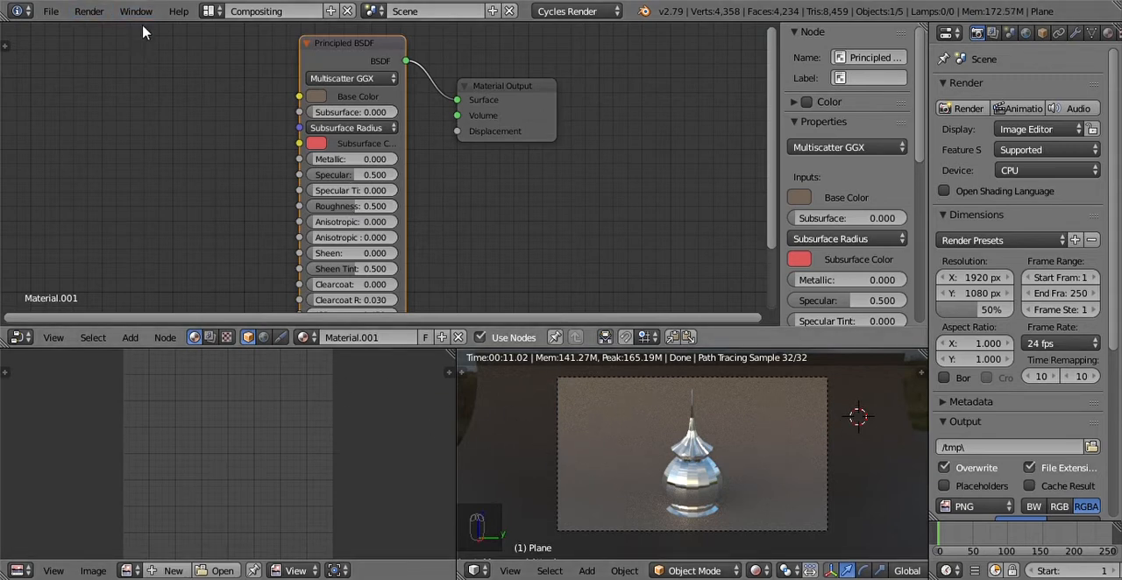
Step: Switch to the Default screen layout, preview the camera view in Rendered shading and return it to Solid
left_click(218, 17)
left_click(248, 84)
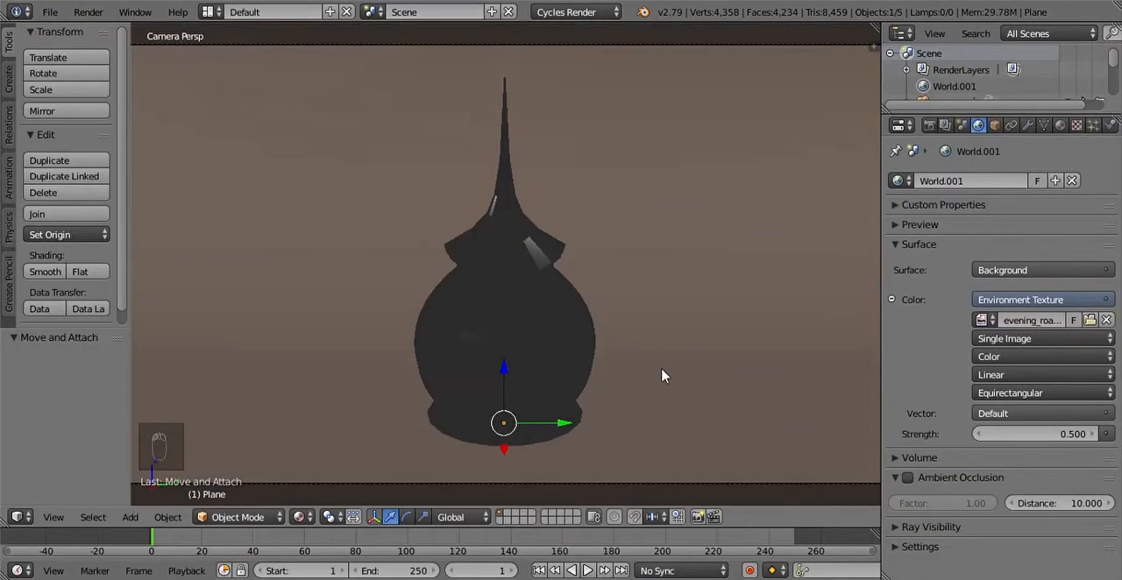
left_click(301, 517)
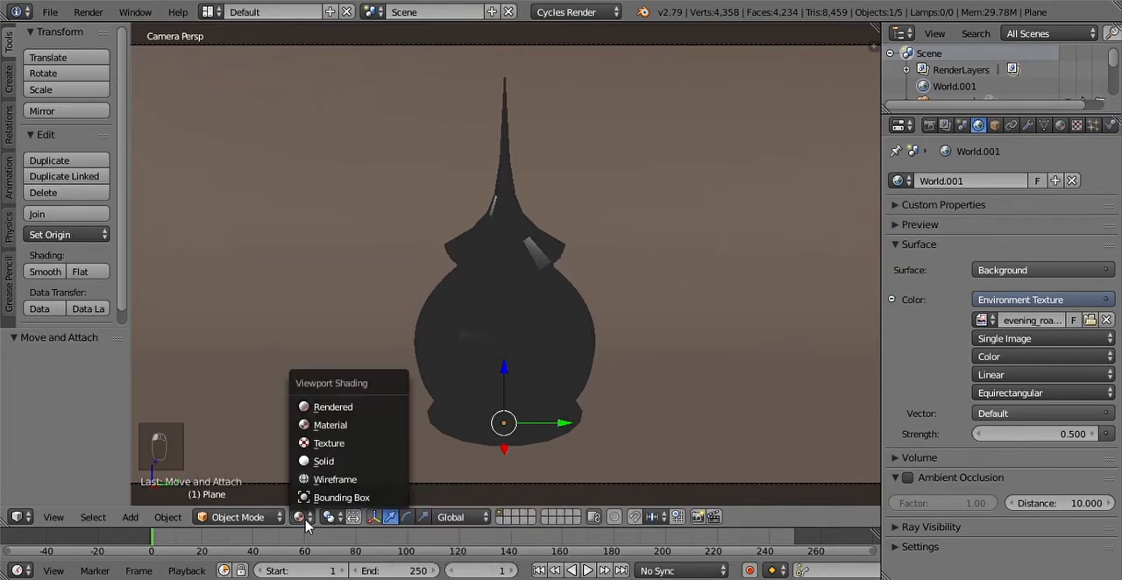
left_click(306, 414)
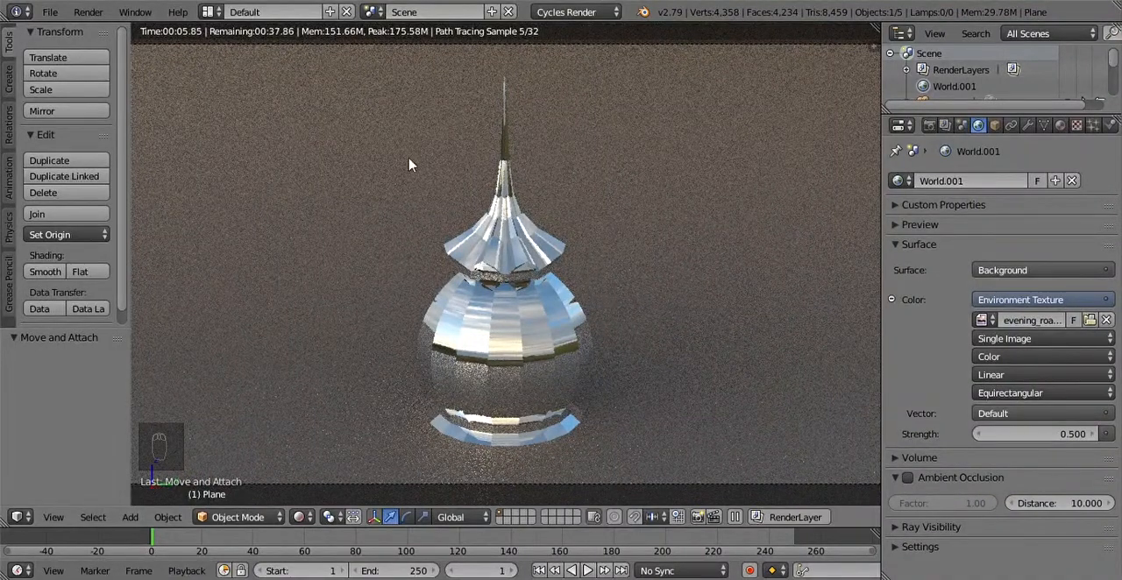
left_click(299, 517)
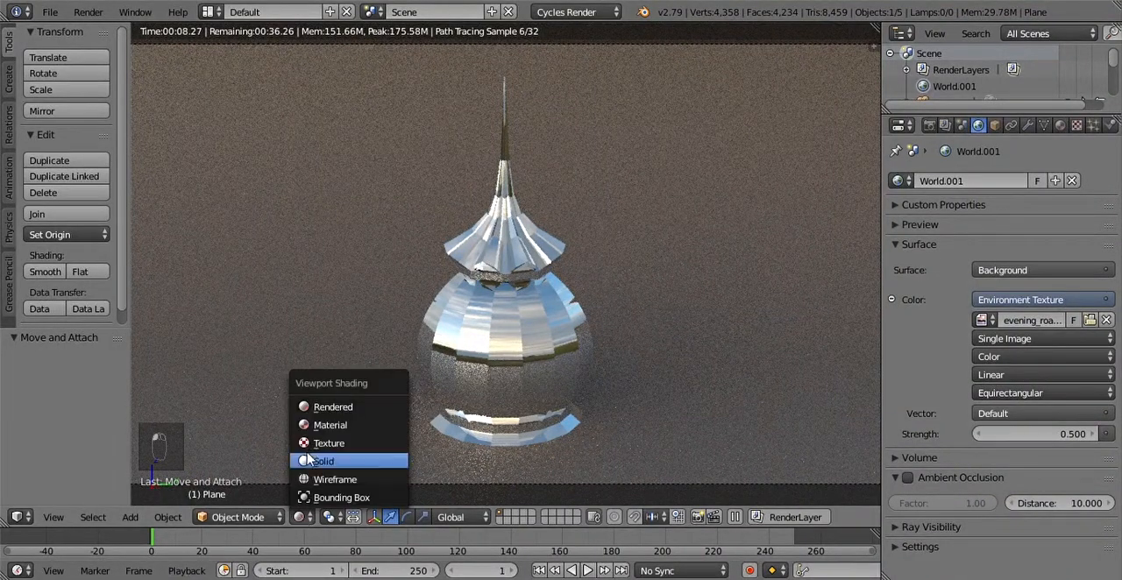
left_click(326, 462)
Step: Add a Point lamp at the 3D cursor beside the dome
scroll(465, 374, "down", 4)
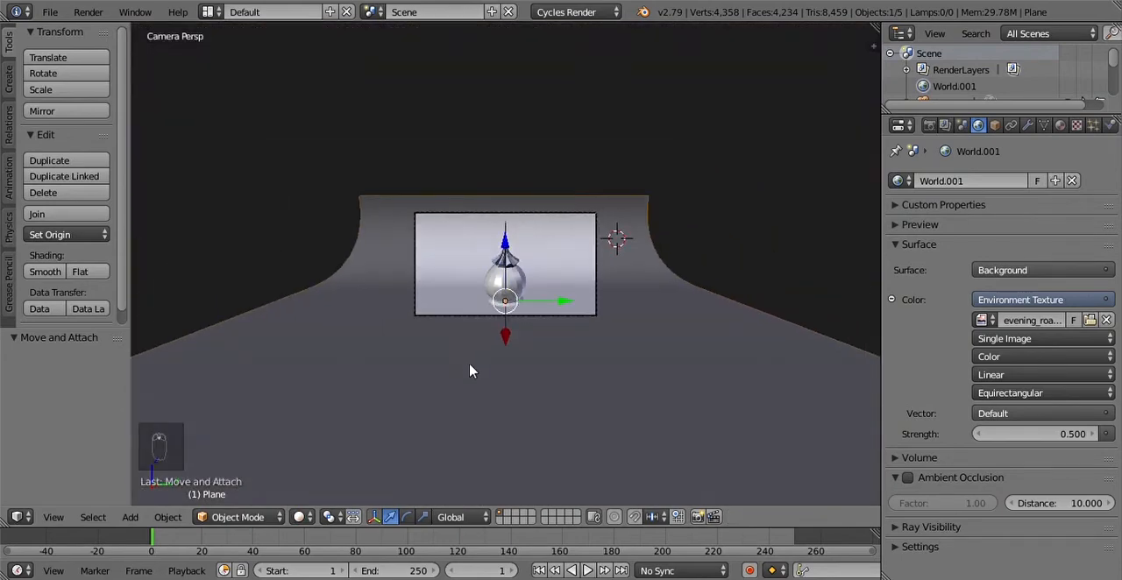
scroll(451, 345, "up", 15)
scroll(450, 345, "down", 12)
scroll(451, 345, "up", 1)
scroll(451, 345, "down", 2)
middle_click_drag(416, 298, 465, 309, "shift")
middle_click_drag(466, 308, 493, 321)
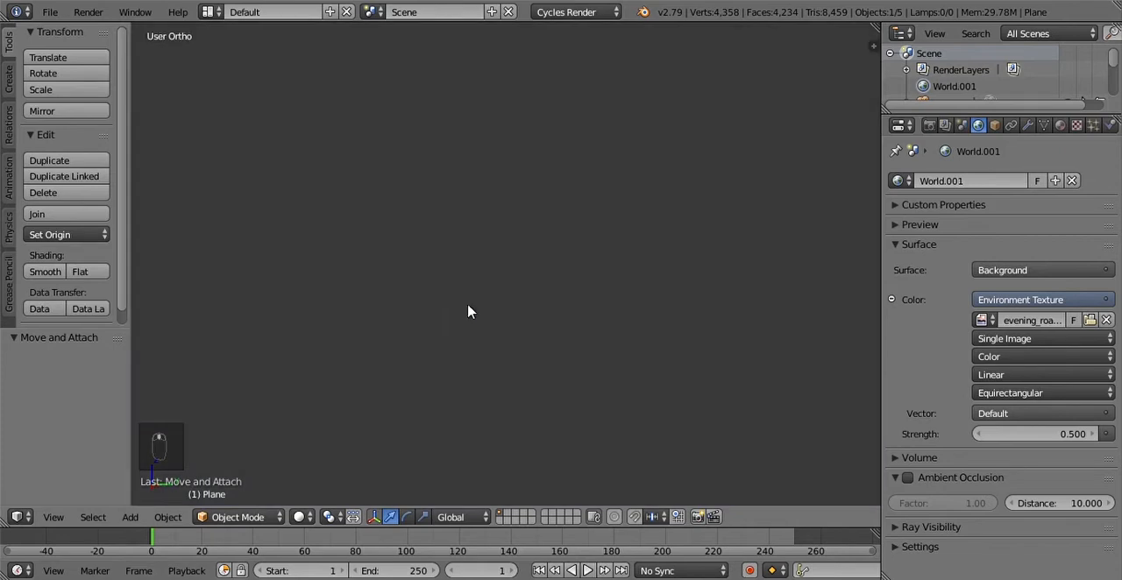
scroll(488, 321, "down", 3)
scroll(476, 229, "up", 9)
scroll(475, 230, "down", 3)
scroll(467, 83, "down", 3)
middle_click_drag(467, 118, 525, 320)
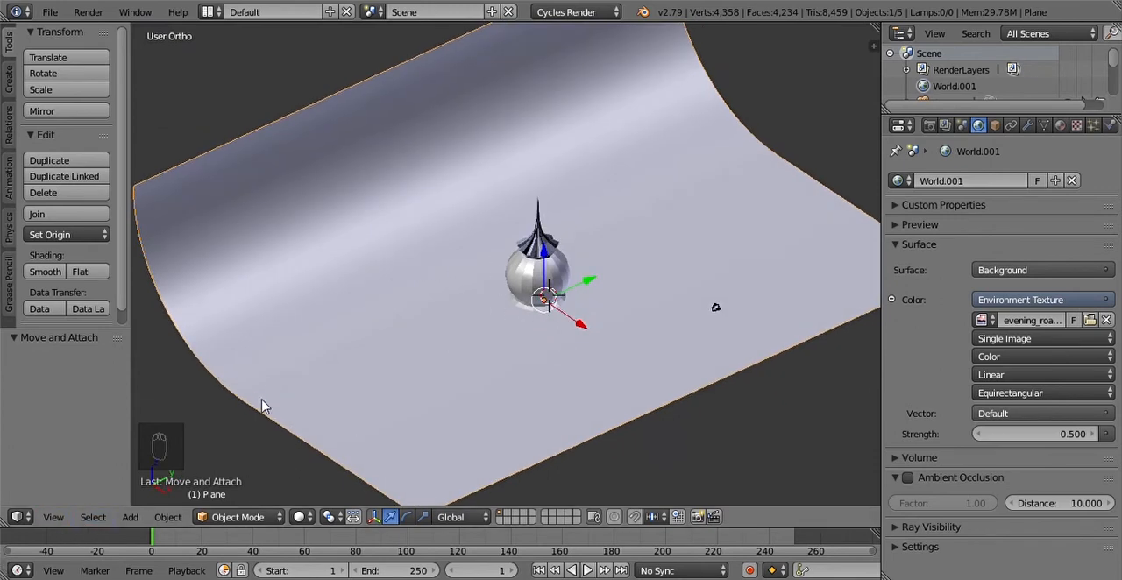
key("shift+a")
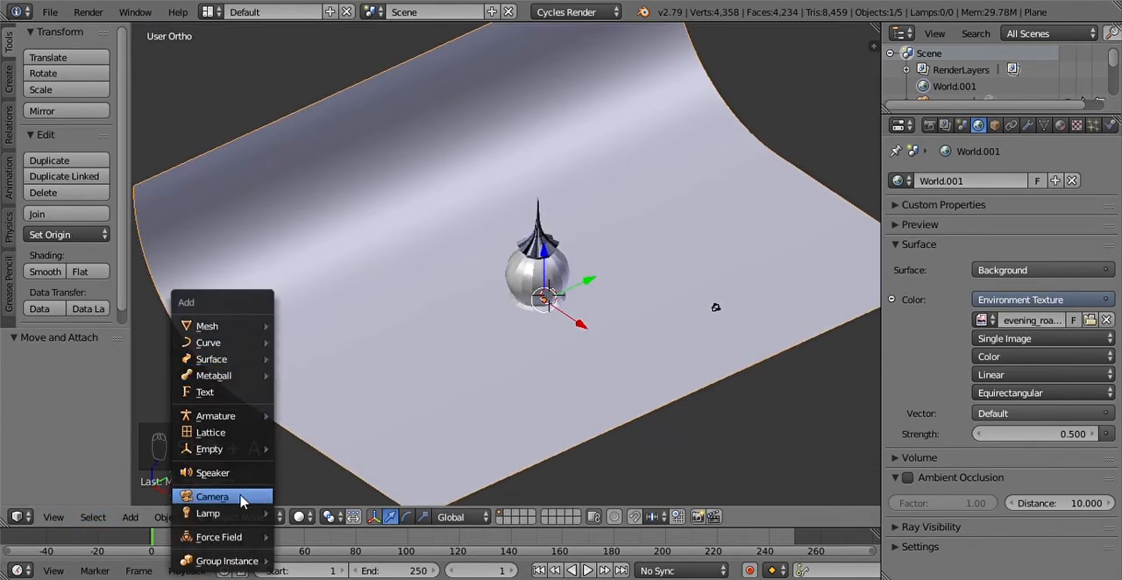
mouse_move(227, 514)
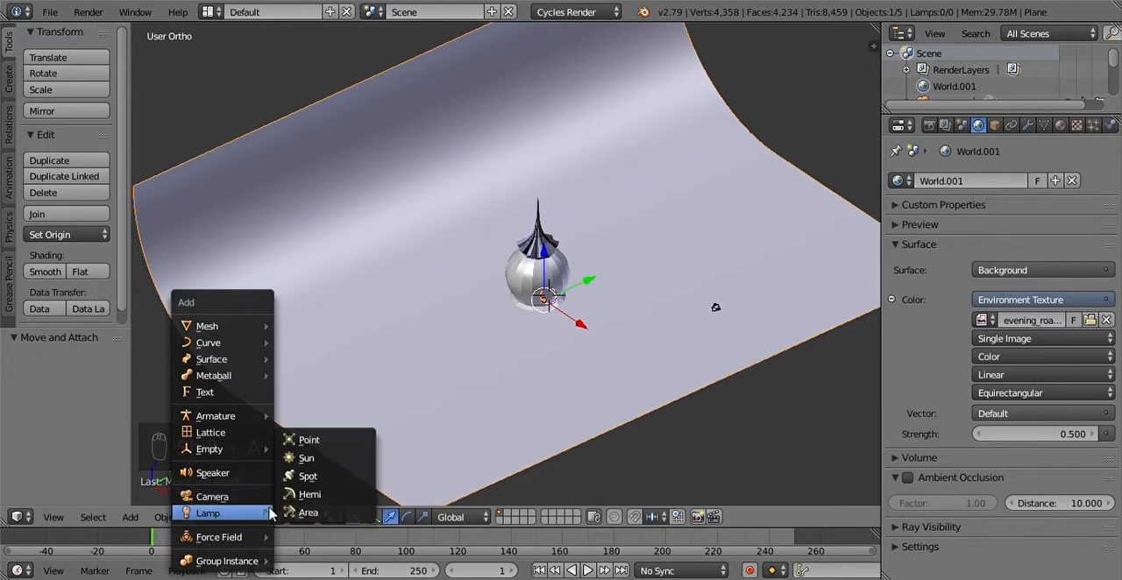
left_click(325, 445)
Step: Raise the point lamp about 18 units along the Z axis, above the spire
middle_click_drag(578, 339, 599, 306)
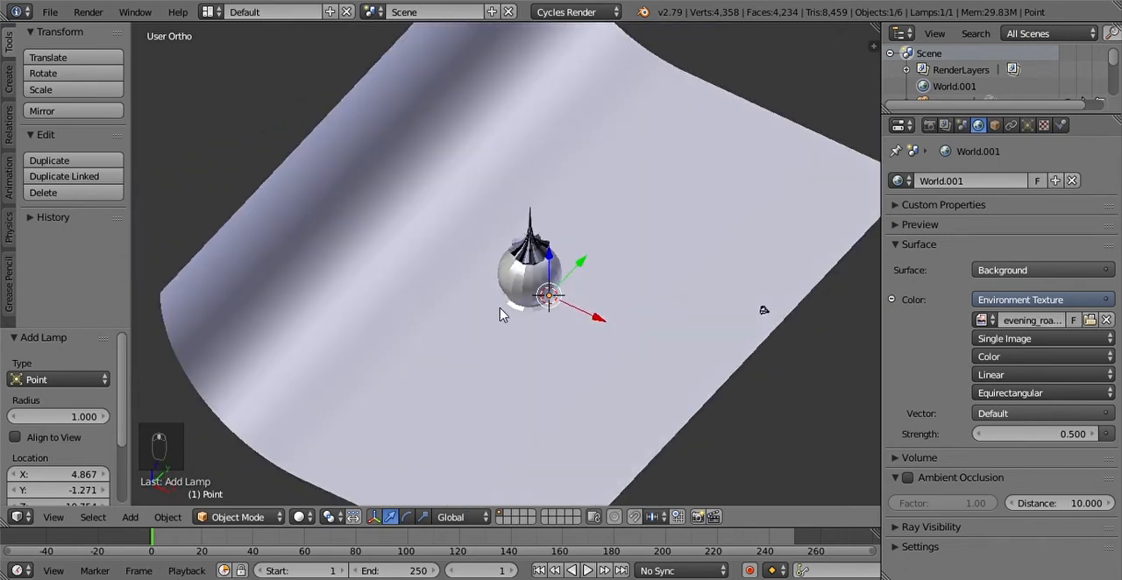
middle_click_drag(500, 312, 405, 240)
key("g")
key("z")
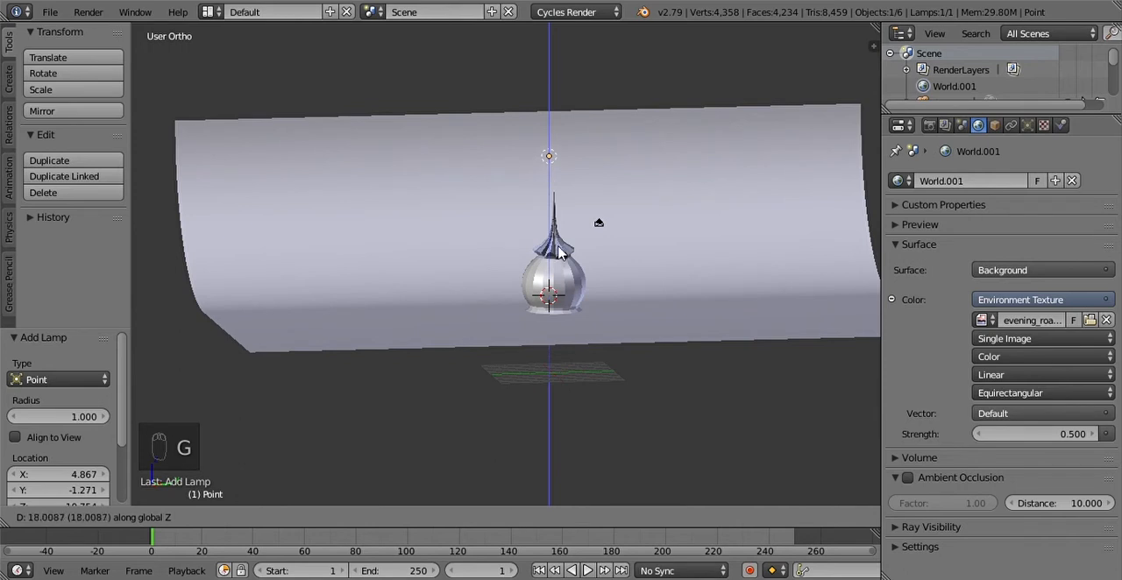
left_click(596, 166)
Step: Move the point lamp about -20 units along the X axis, towards the backdrop's curved wall
middle_click_drag(596, 166, 677, 351)
key("g")
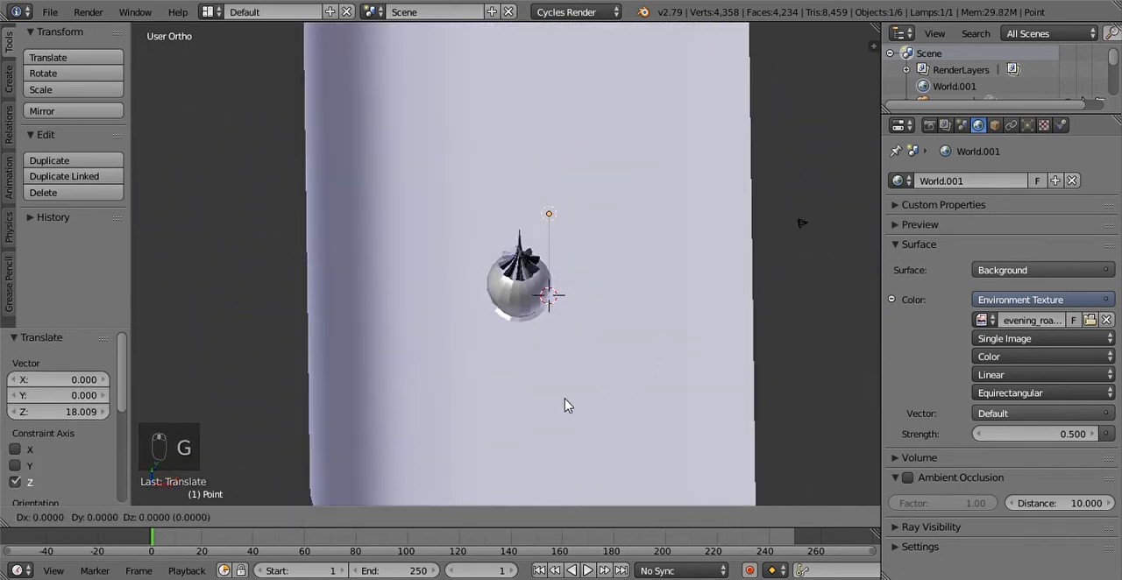
key("x")
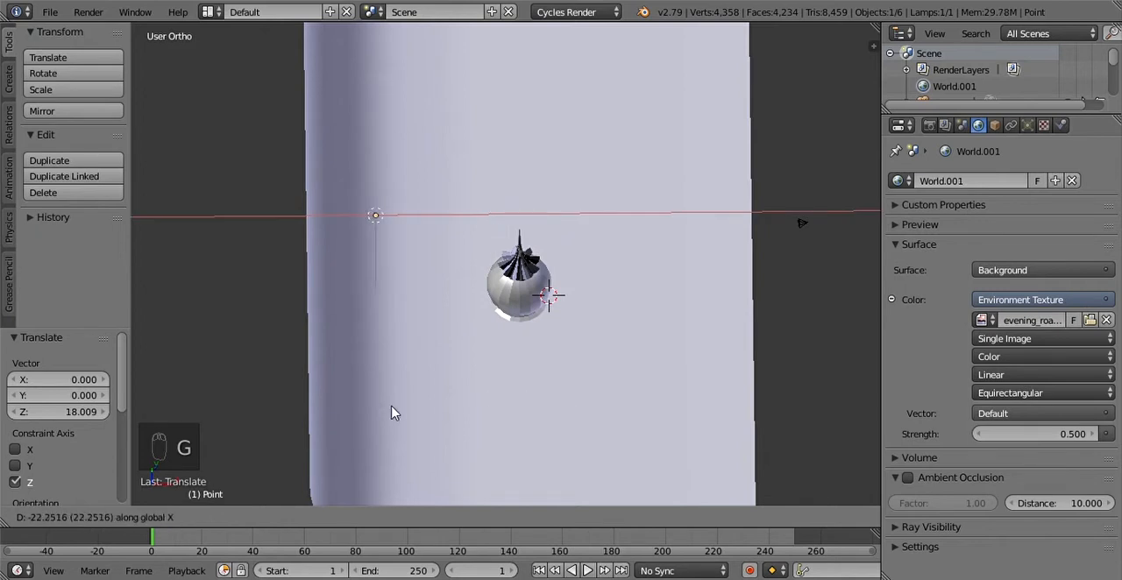
left_click(412, 413)
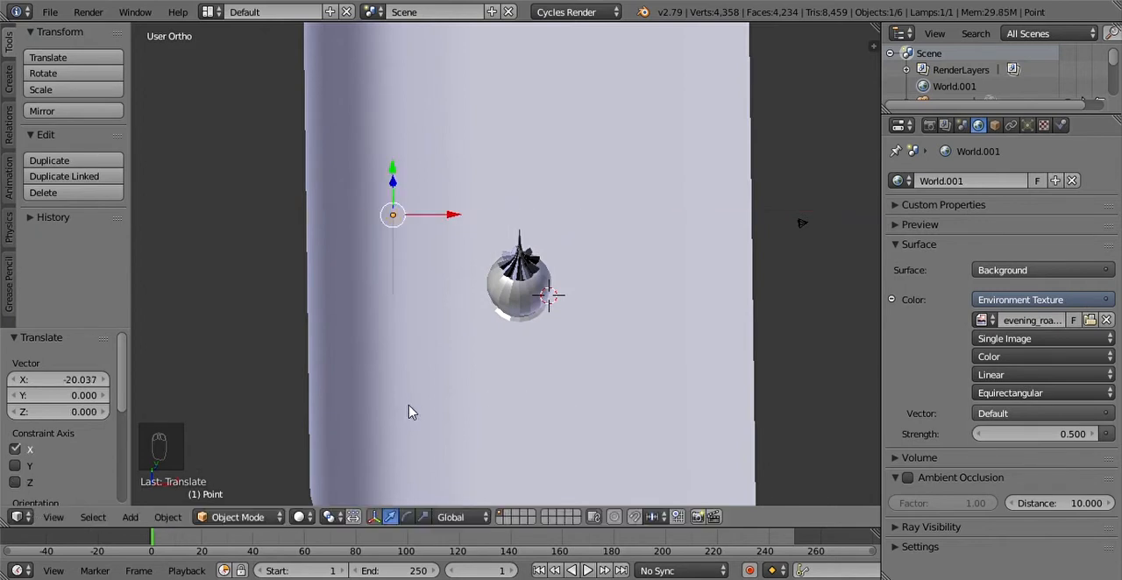
Step: In Top view, duplicate the point lamp and offset the copy about 29 units along the Y axis
left_click(54, 517)
left_click(52, 431)
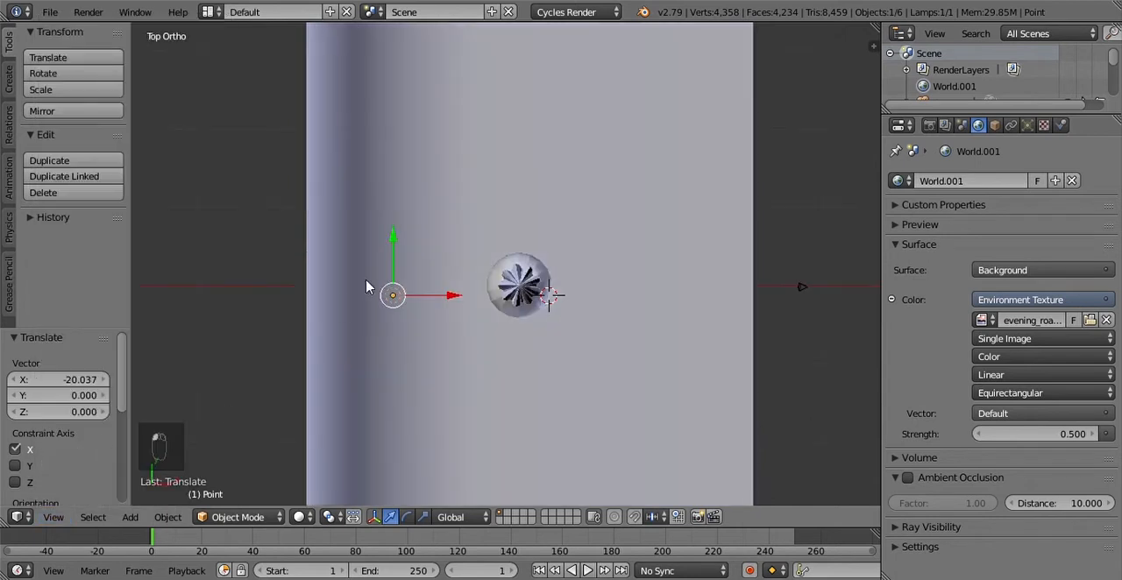
scroll(498, 316, "down", 4)
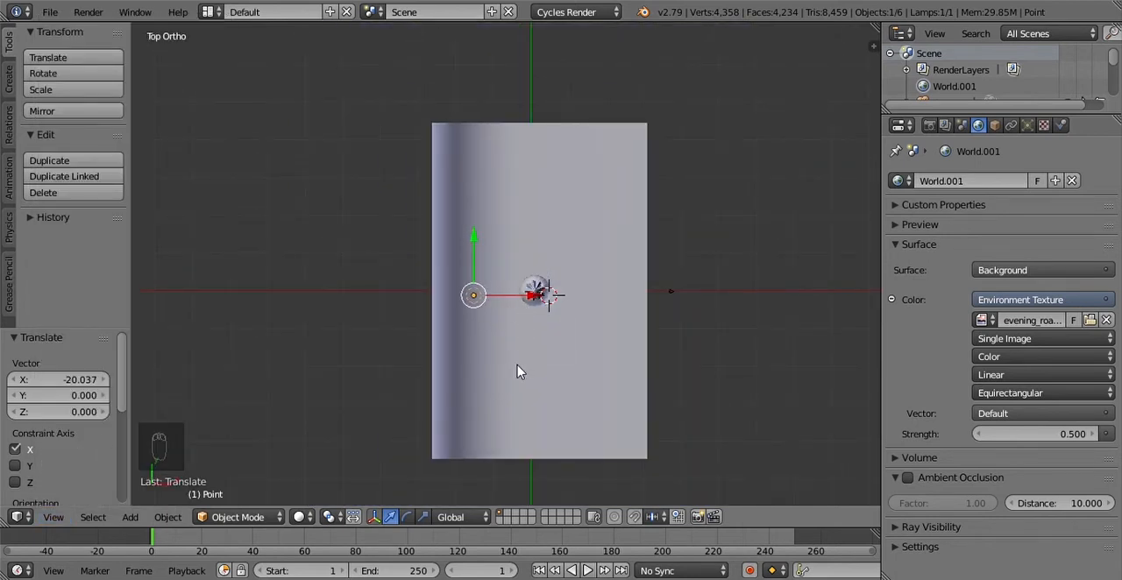
key("shift+d")
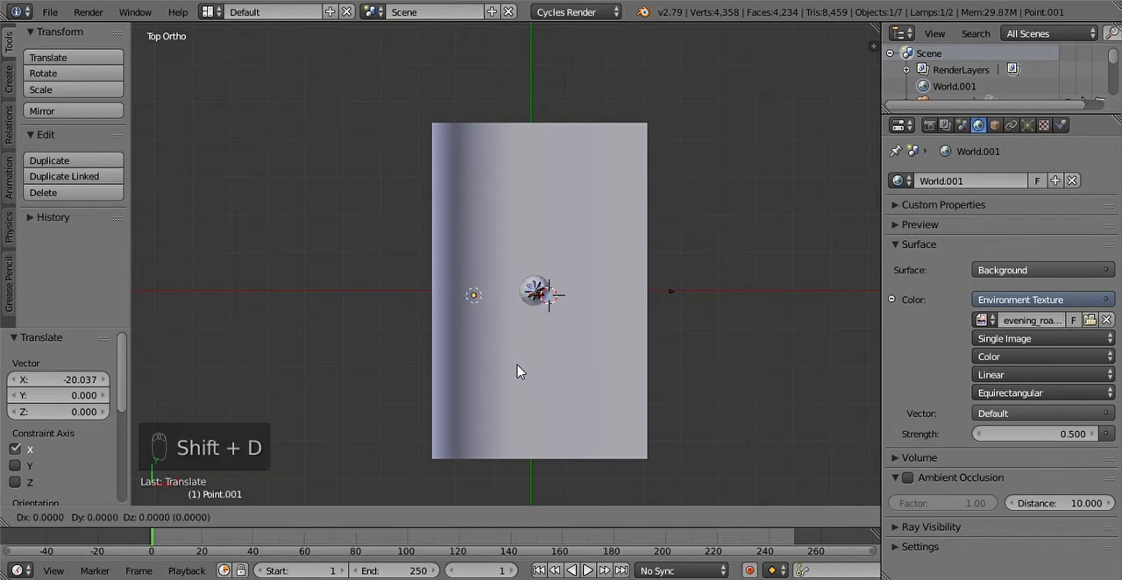
key("y")
left_click(512, 270)
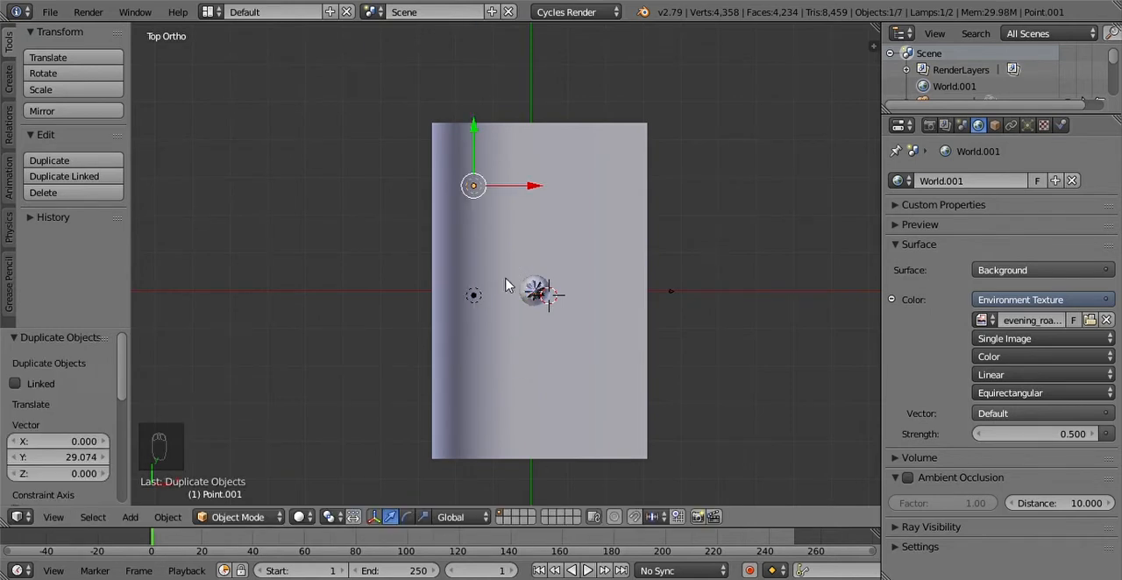
Step: Duplicate the selected point lamp and offset the copy about -60 units along the Y axis, beside the backdrop's curved wall
key("shift+d")
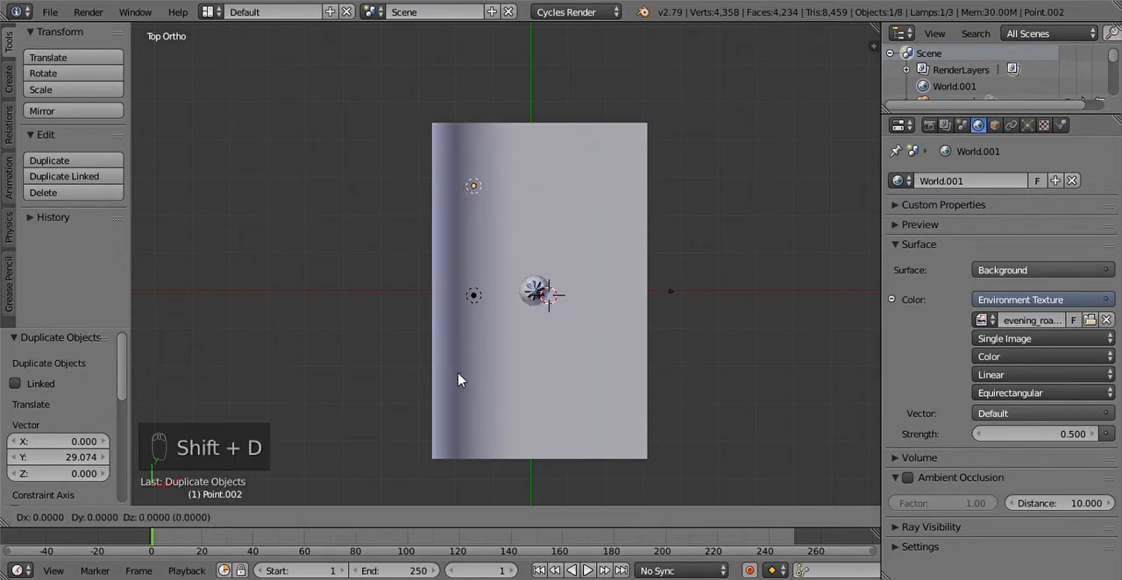
key("y")
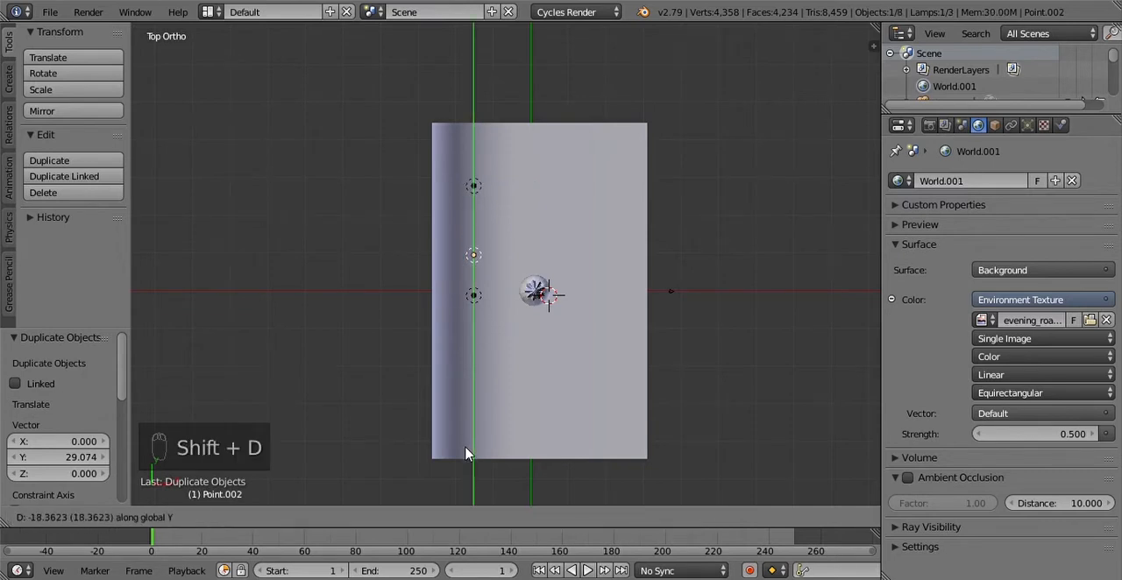
left_click(481, 125)
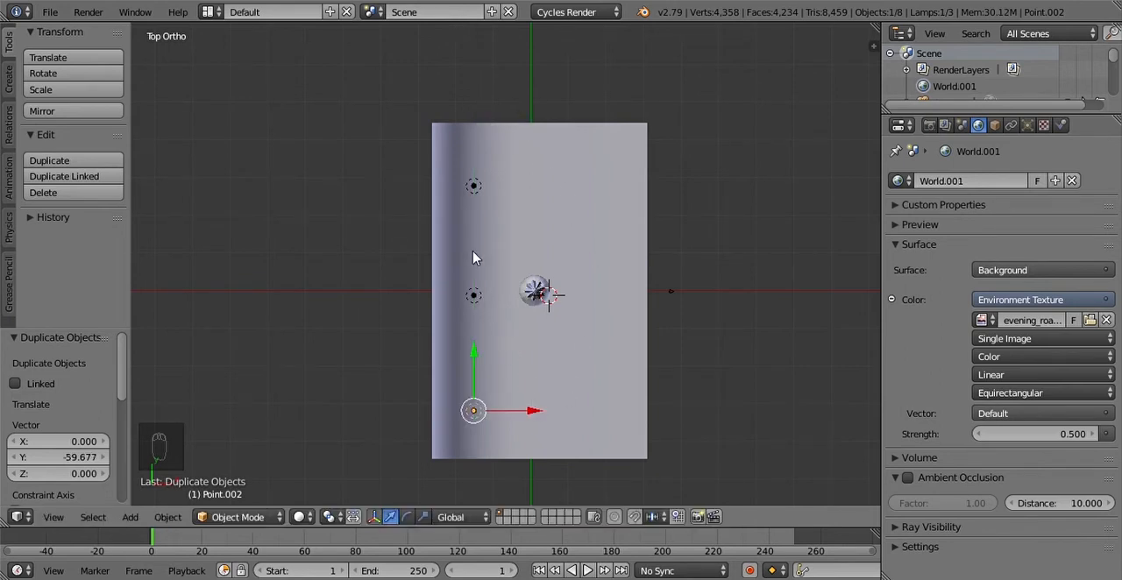
Step: Duplicate the newest point lamp and offset the copy about 20 units along the X axis, away from the curved wall
key("shift+d")
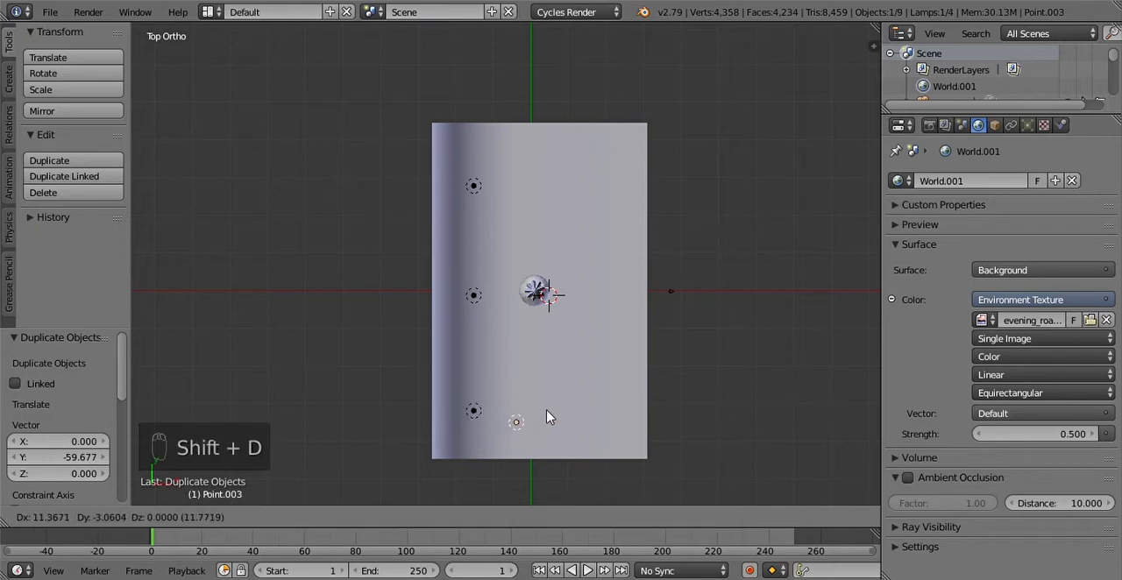
key("x")
left_click(578, 414)
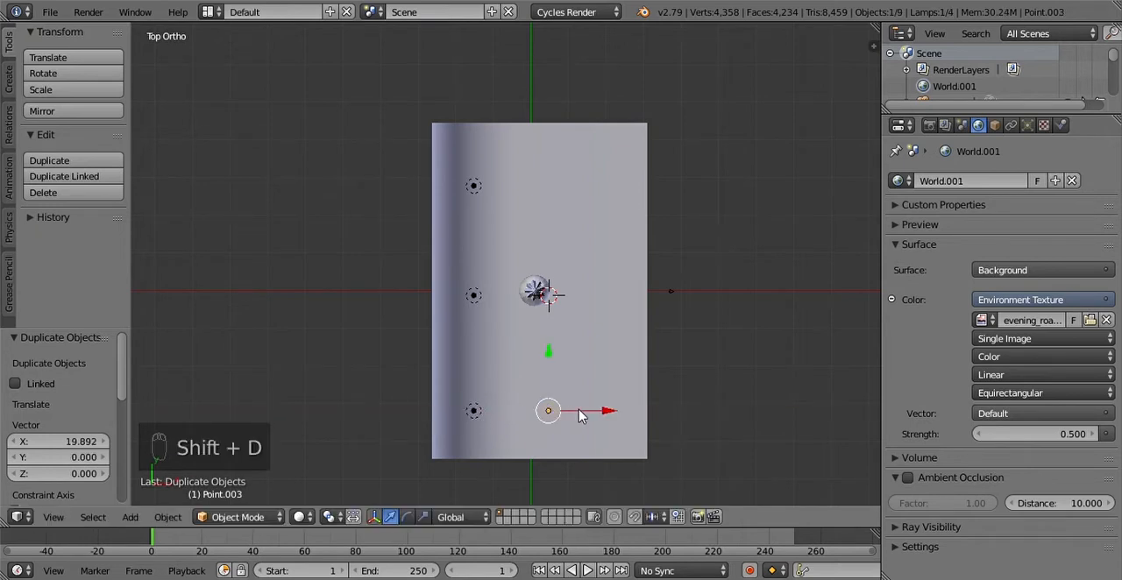
Step: Duplicate this front lamp and offset the copy about 61 units along the Y axis, to the dome's other side
key("shift+d")
key("y")
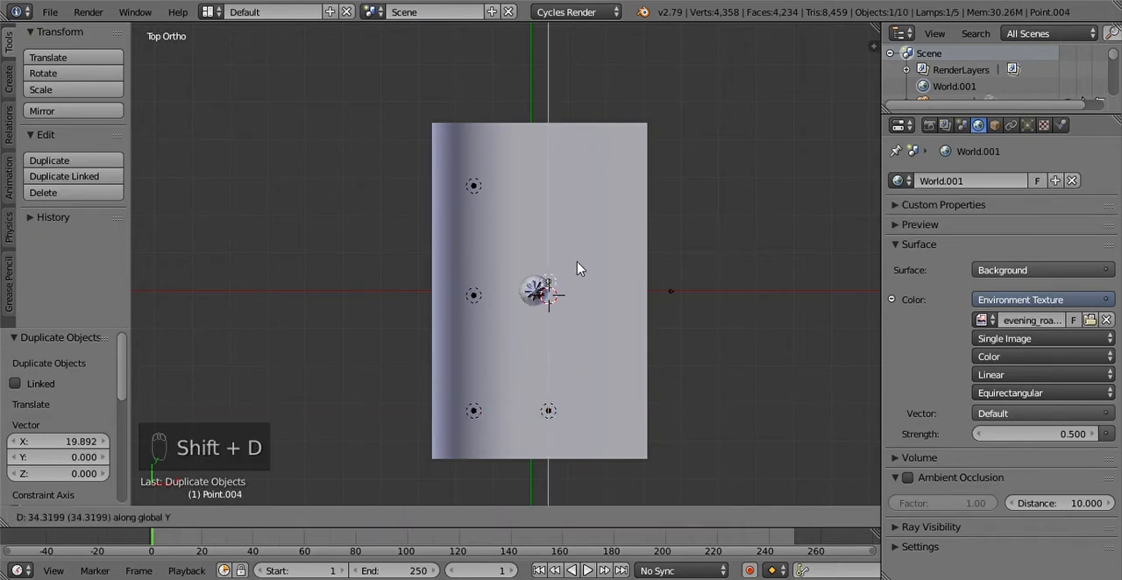
left_click(594, 183)
Step: Duplicate the selected front lamp and offset the copy about -32 units along the Y axis, close to the dome
middle_click_drag(576, 263, 379, 89)
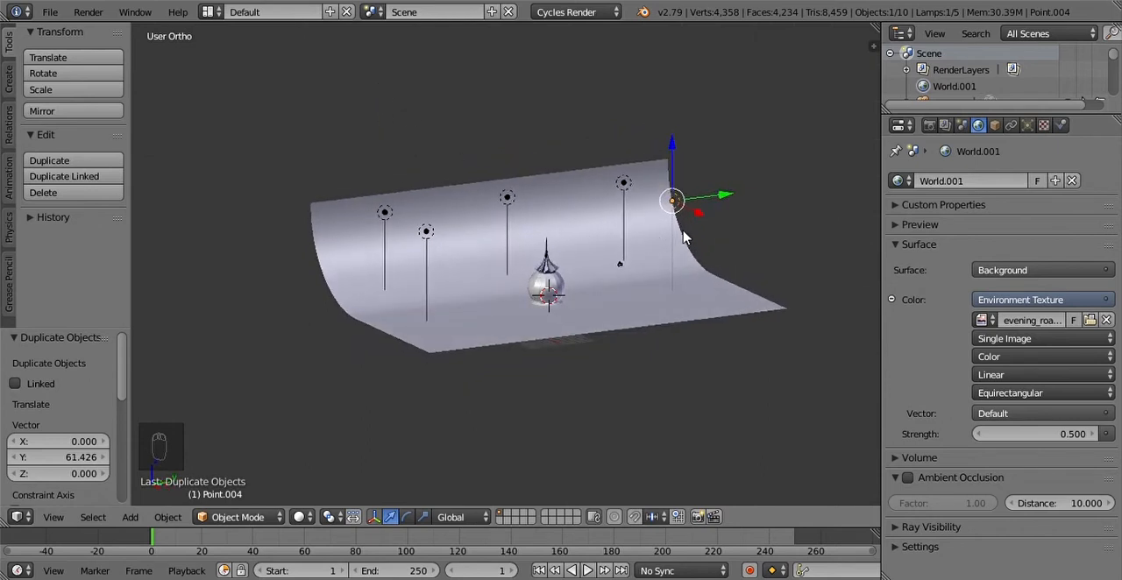
middle_click_drag(674, 241, 648, 254)
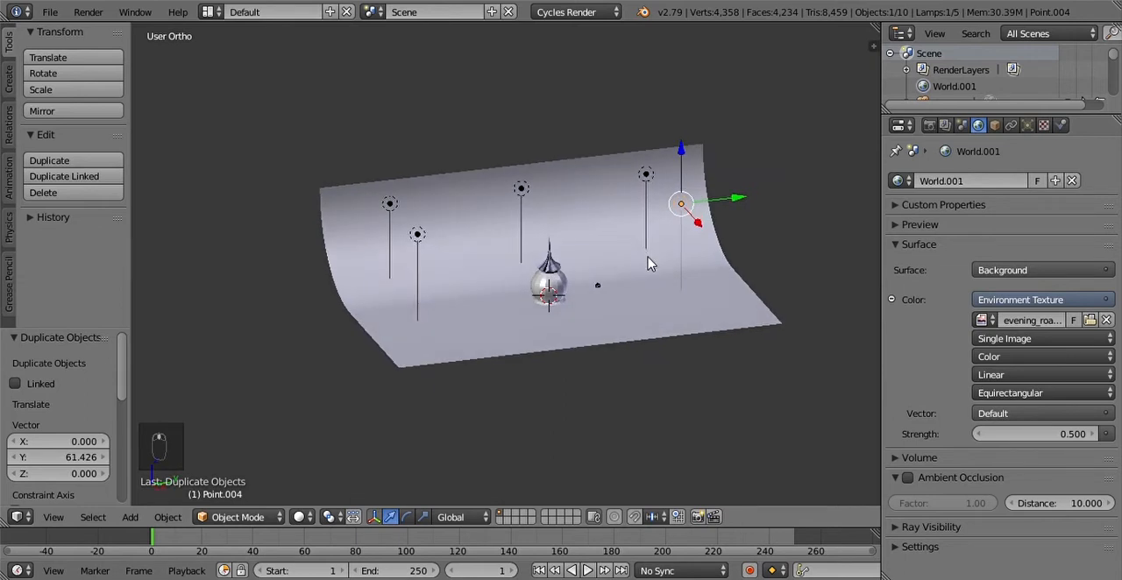
key("shift+d")
key("y")
left_click(510, 280)
Step: Move the lamp near the dome about -5 units along X and about 3.4 units along Y to sit over the dome
middle_click_drag(614, 273, 790, 397)
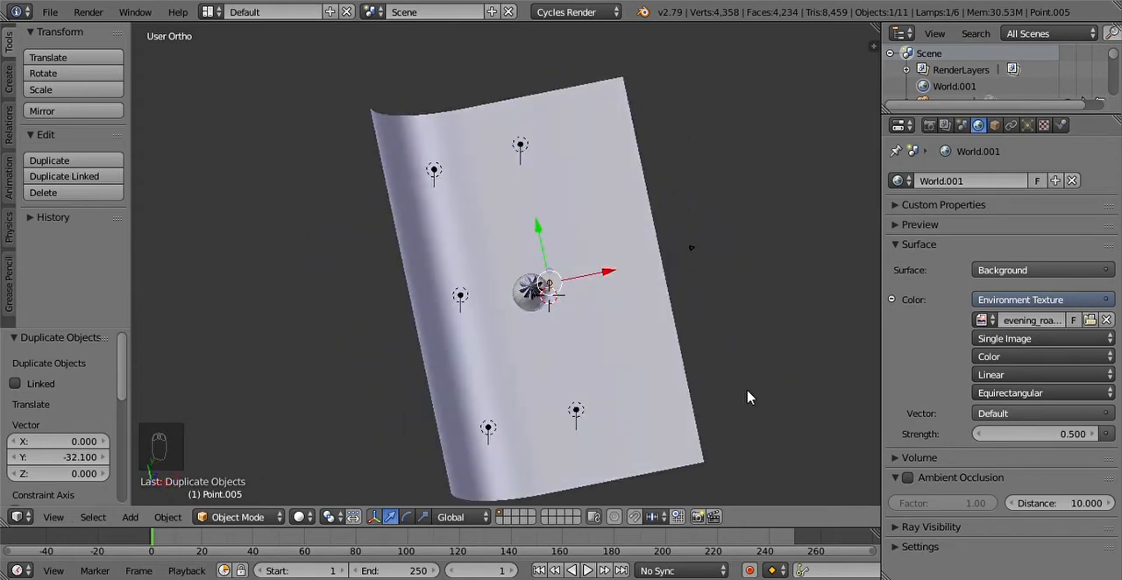
key("g")
key("x")
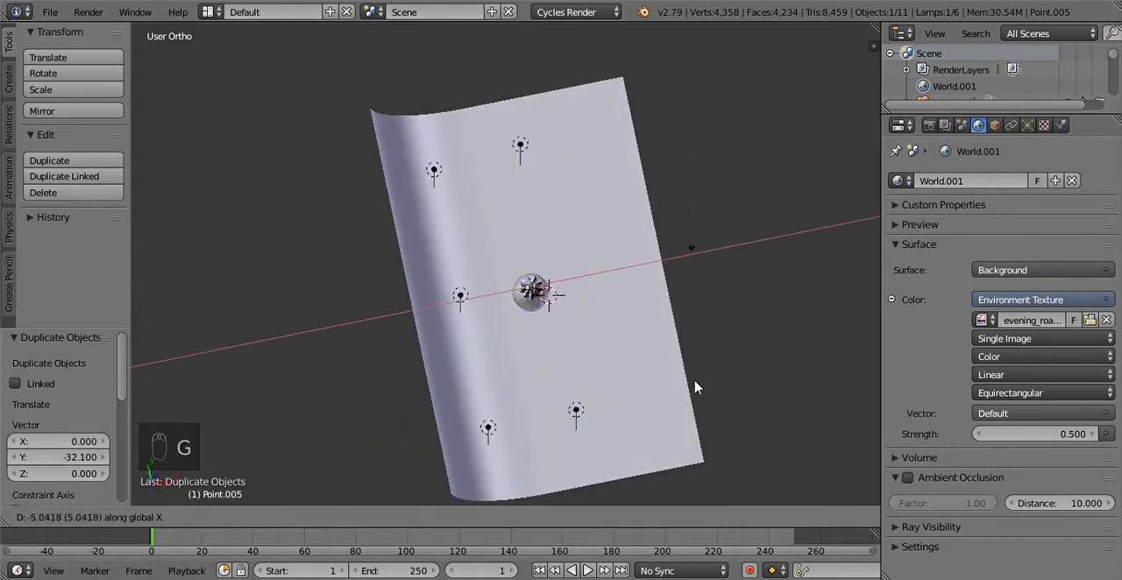
left_click(692, 386)
scroll(662, 378, "up", 2)
middle_click_drag(662, 378, 441, 388)
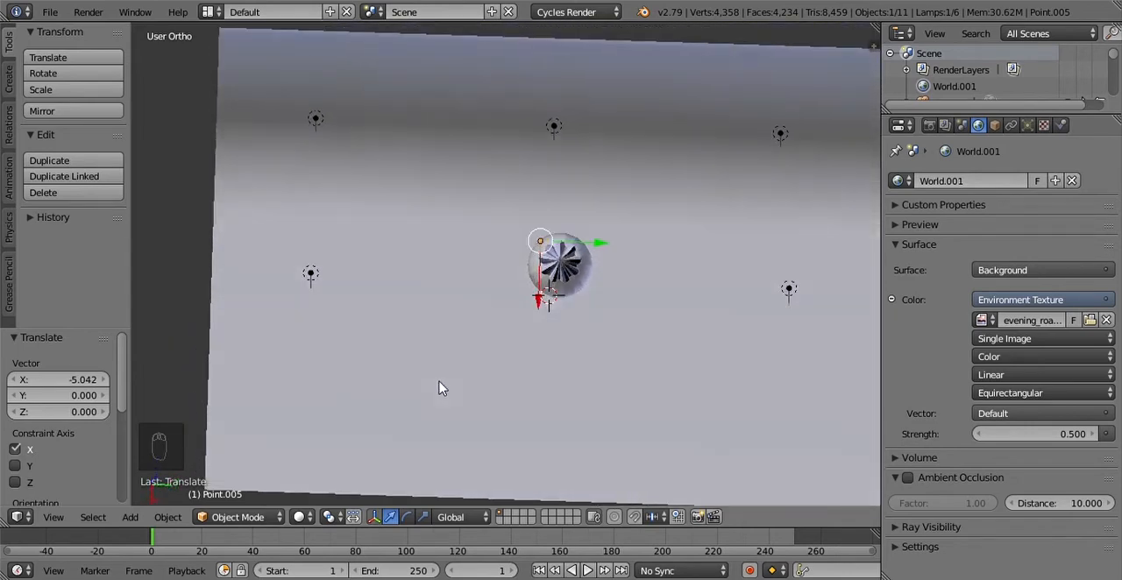
key("g")
key("y")
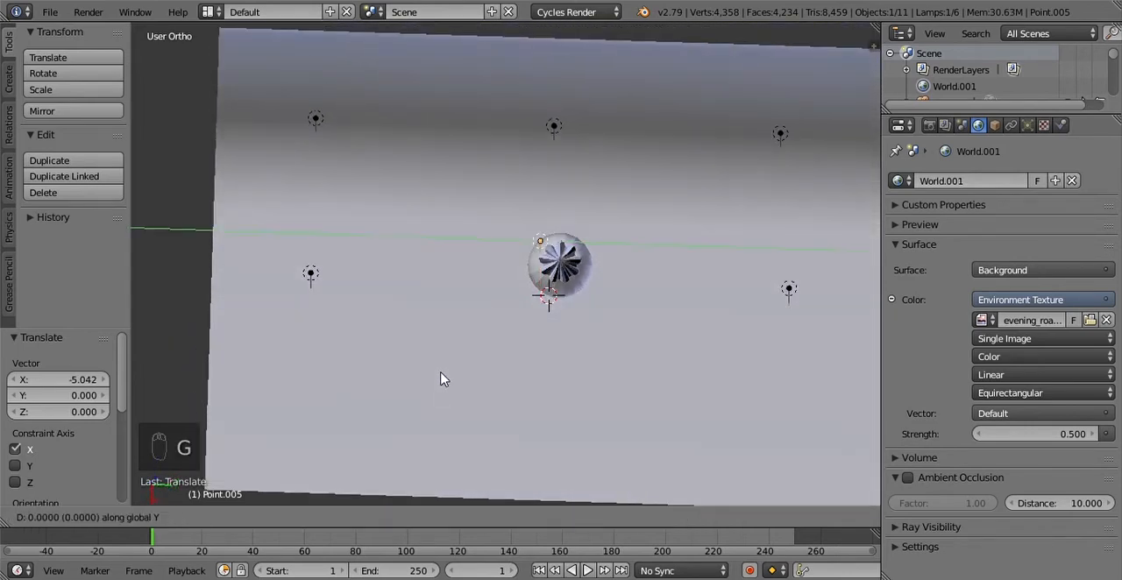
left_click(542, 375)
Step: Raise the lamp over the dome about 9.9 units along the Z axis, high above the spire
middle_click_drag(542, 374, 571, 216)
key("g")
key("z")
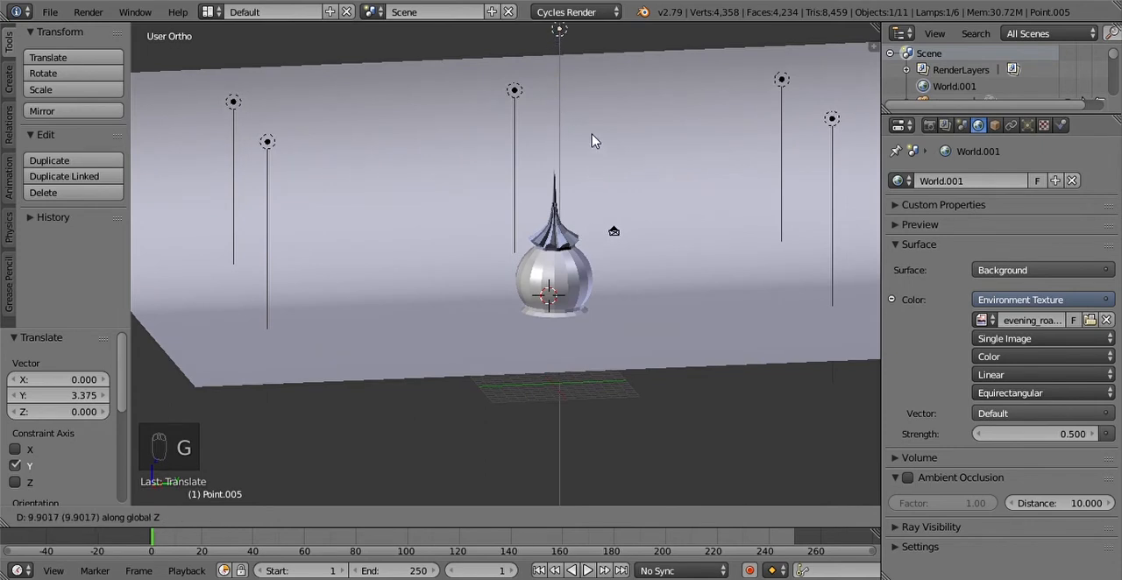
left_click(592, 136)
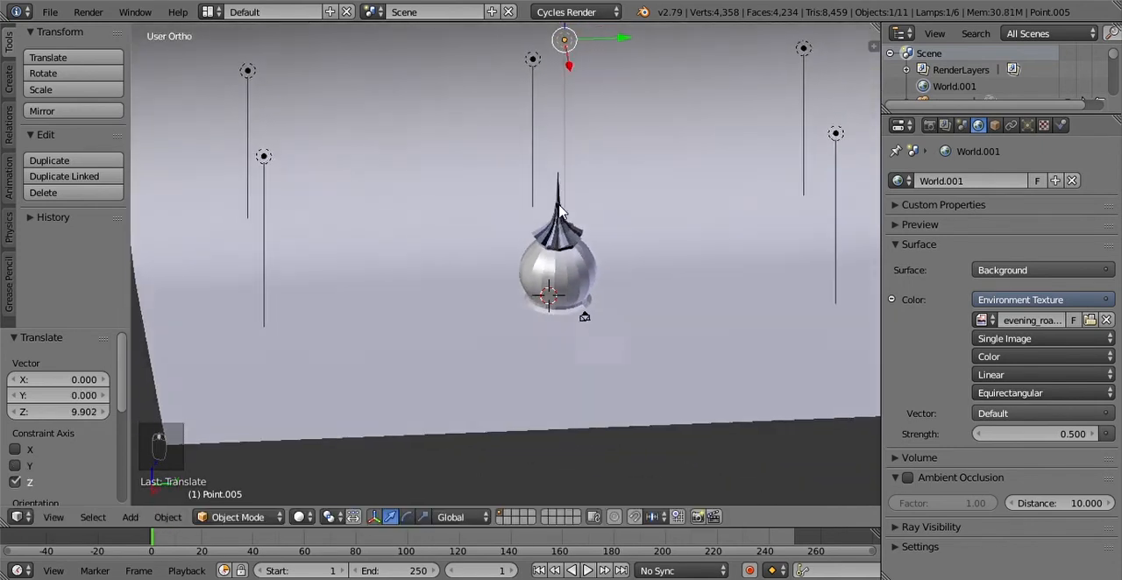
scroll(543, 219, "down", 2)
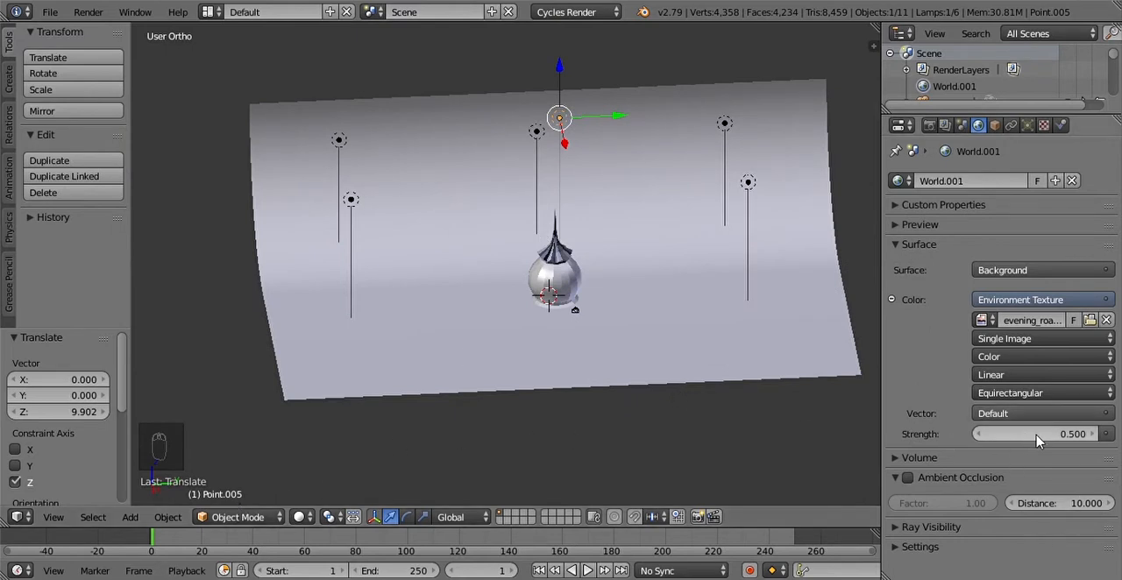
right_click(724, 124)
right_click(750, 179)
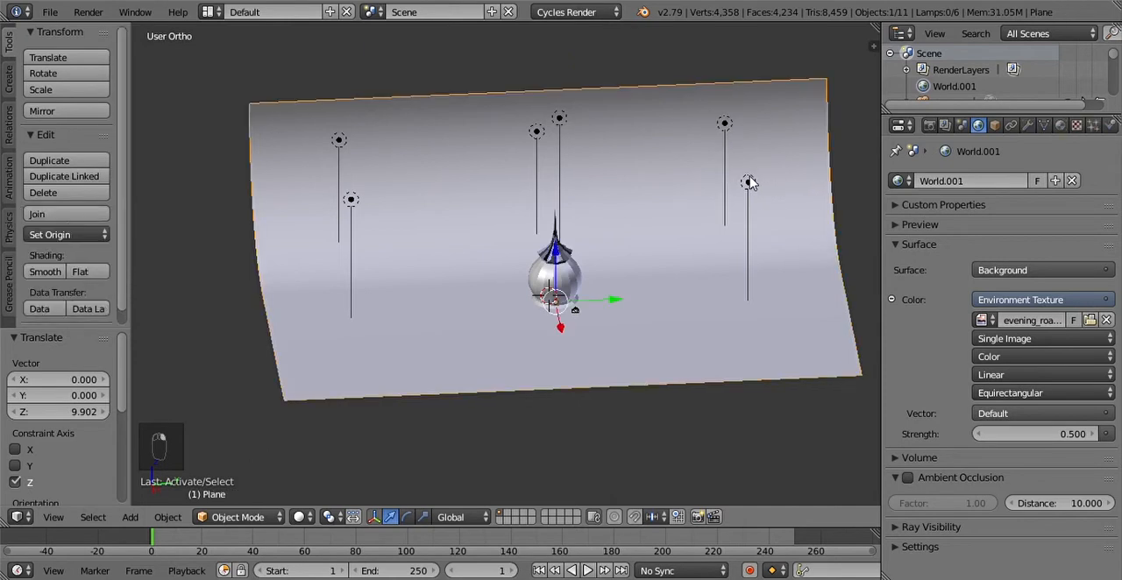
right_click(749, 184)
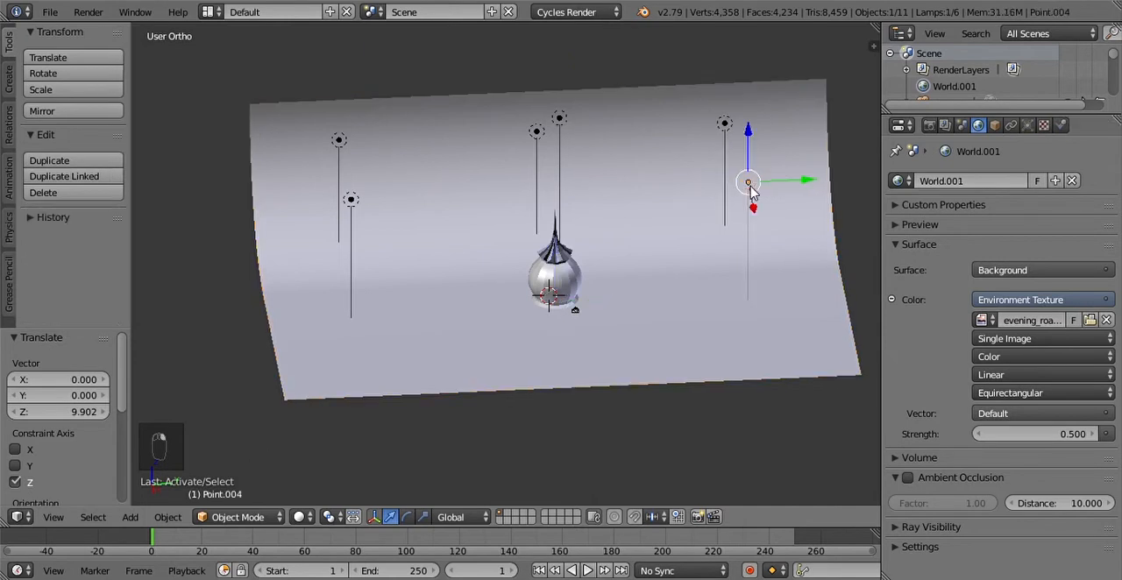
Step: Look through the camera and display the viewport in Rendered shading
left_click(54, 517)
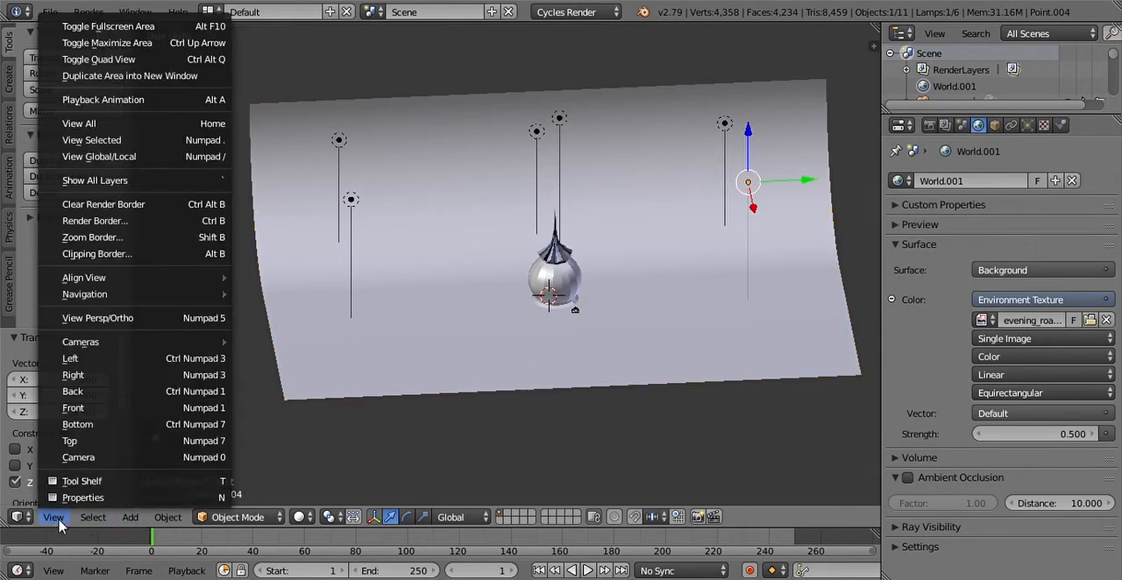
left_click(87, 458)
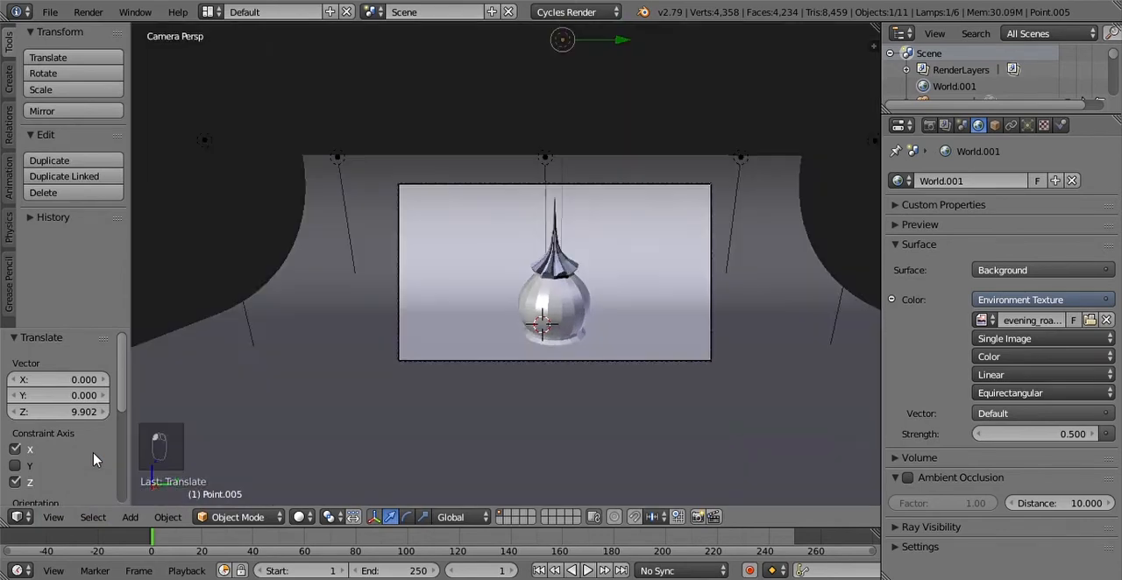
left_click(303, 518)
left_click(334, 408)
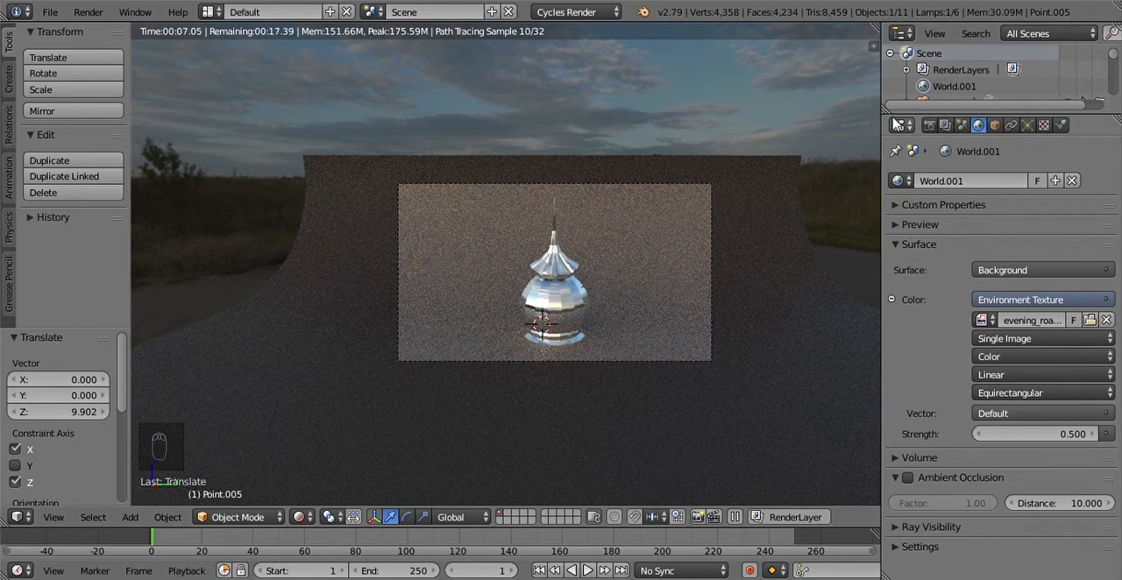
Step: Enlarge the outliner to list all scene objects and select the lamp named Point
left_click_drag(897, 123, 912, 332)
left_click(942, 169)
left_click(953, 188)
left_click(940, 167)
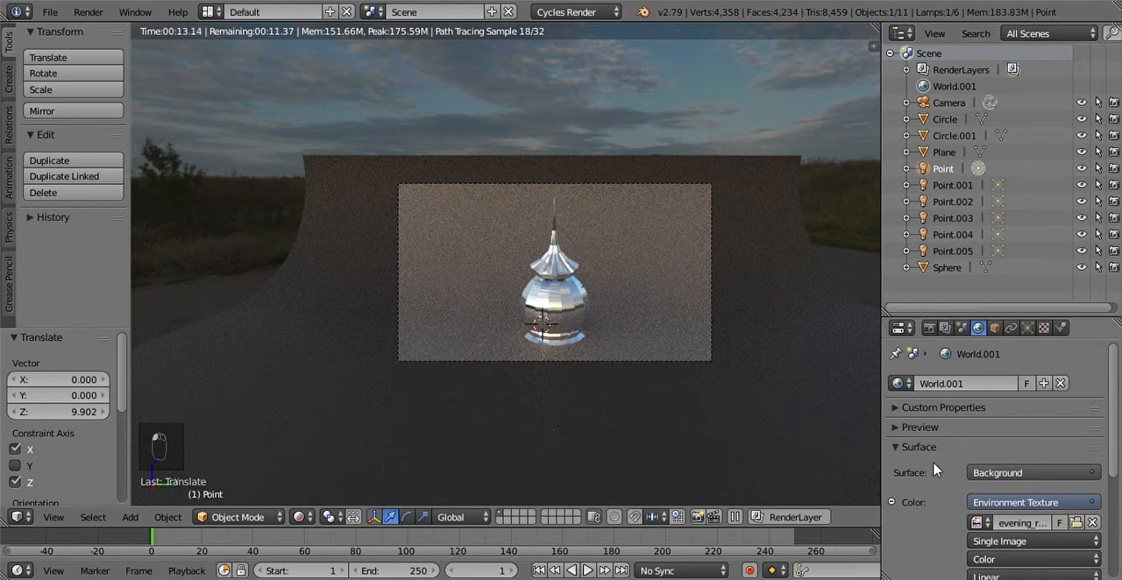
Step: Try a strength of 50 for the world's environment texture background and undo the change
scroll(934, 470, "down", 5)
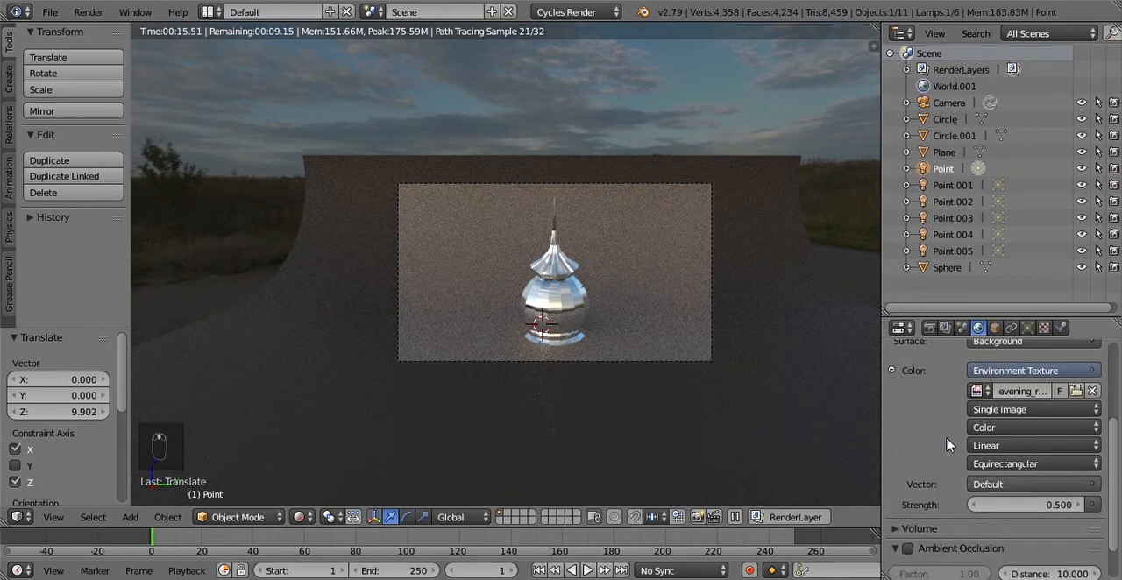
left_click(1048, 506)
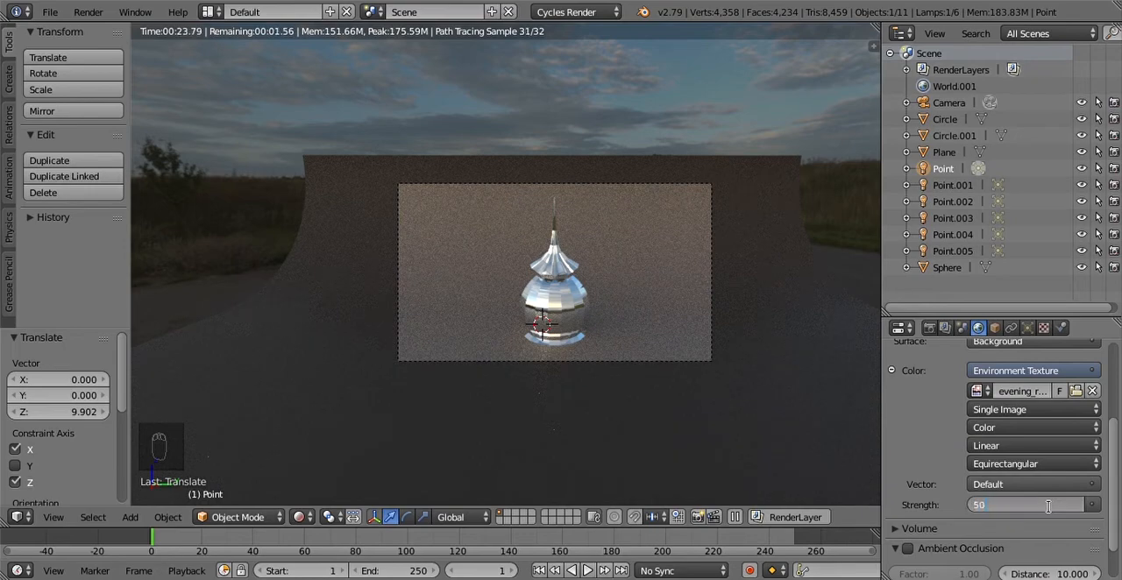
type("50")
key("Return")
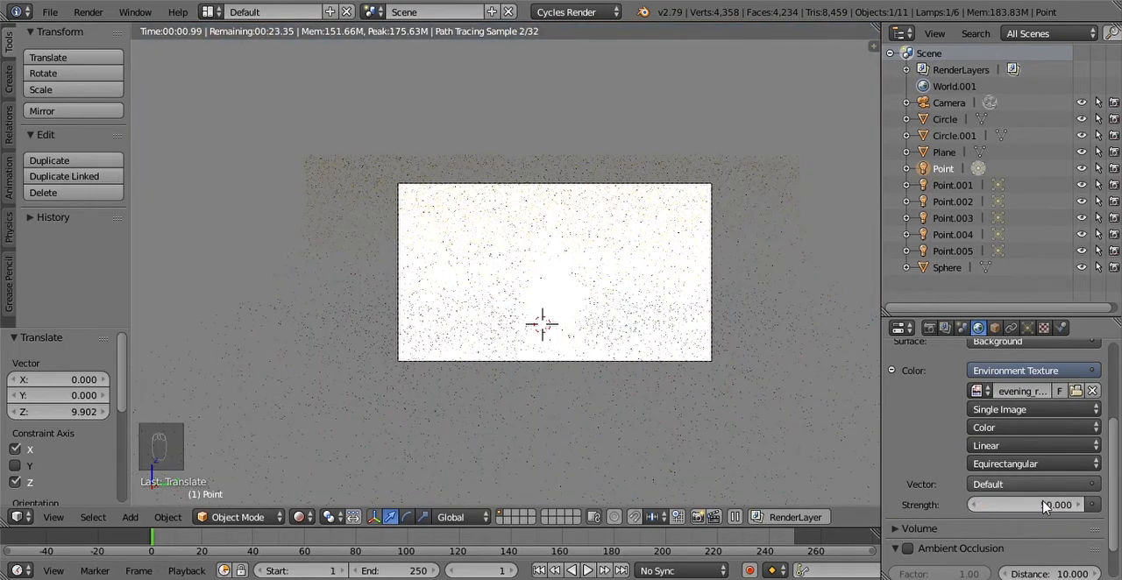
left_click(1046, 507)
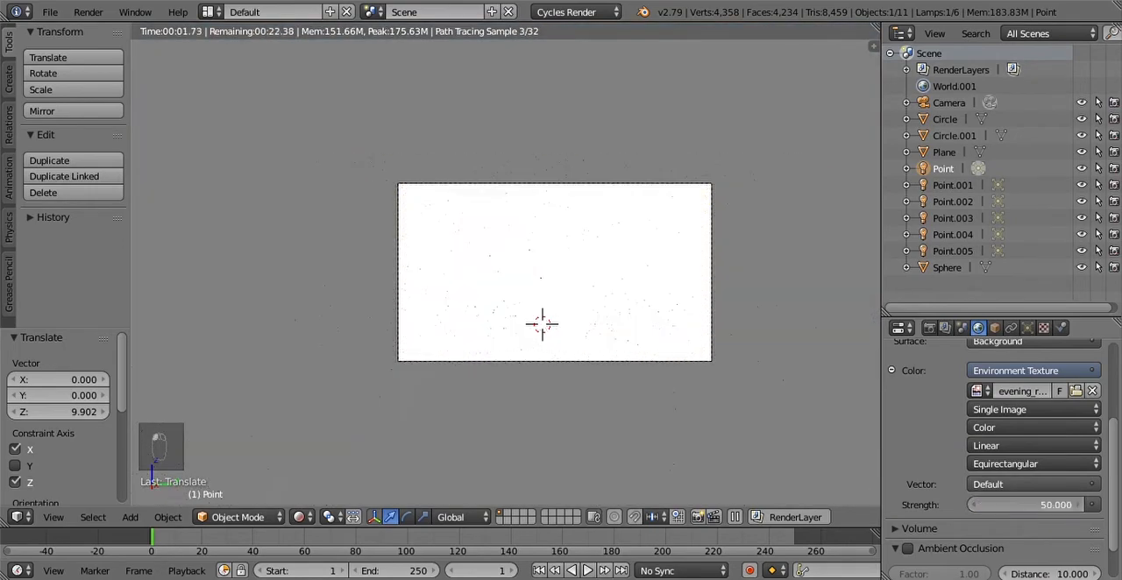
left_click(1112, 460)
left_click_drag(1113, 453, 1120, 429)
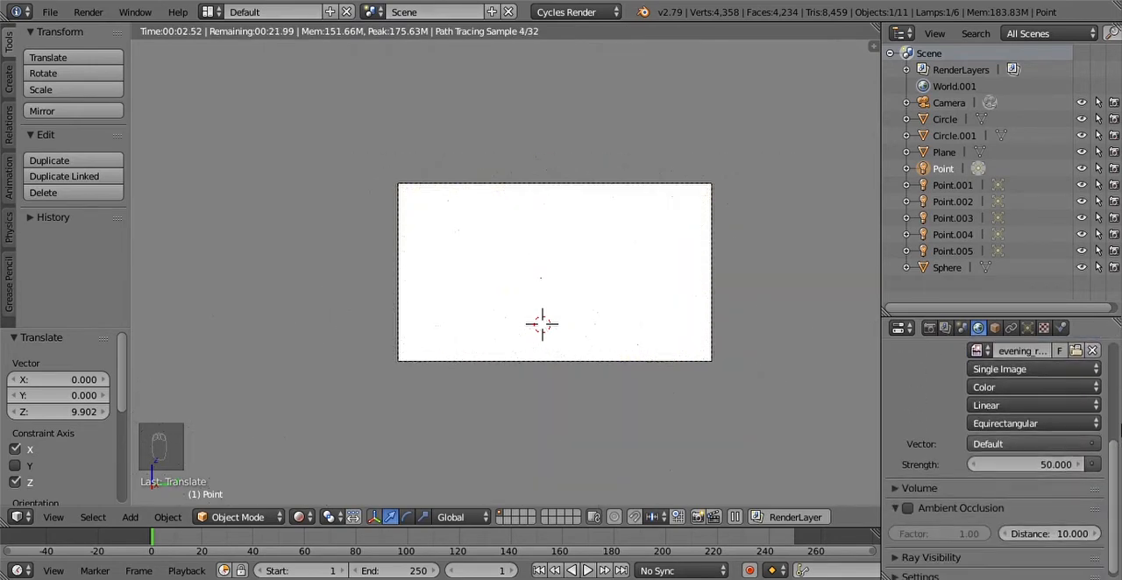
key("ctrl+z")
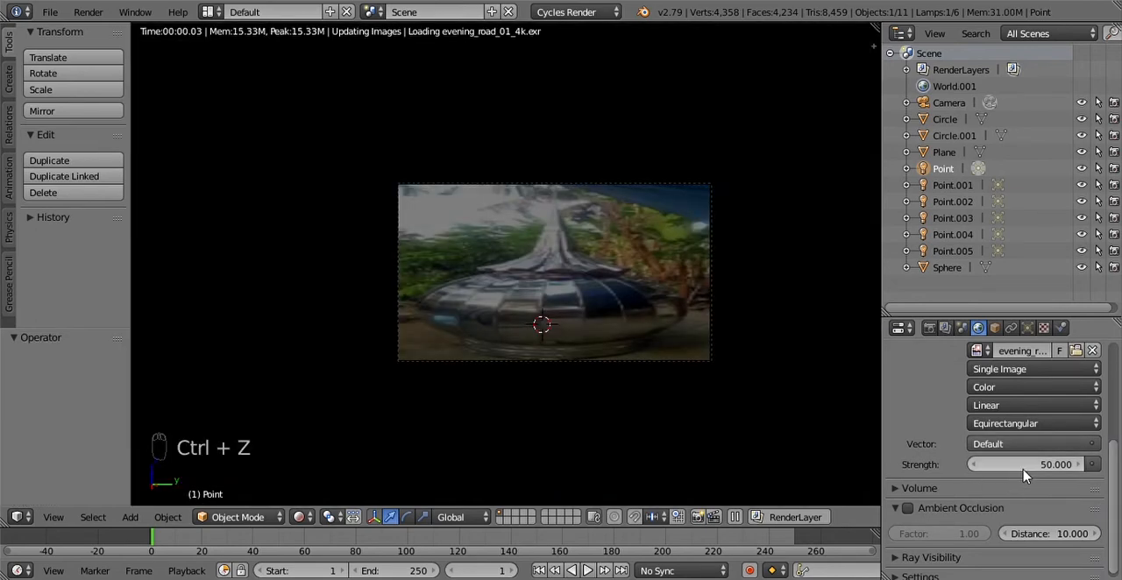
key("ctrl+z")
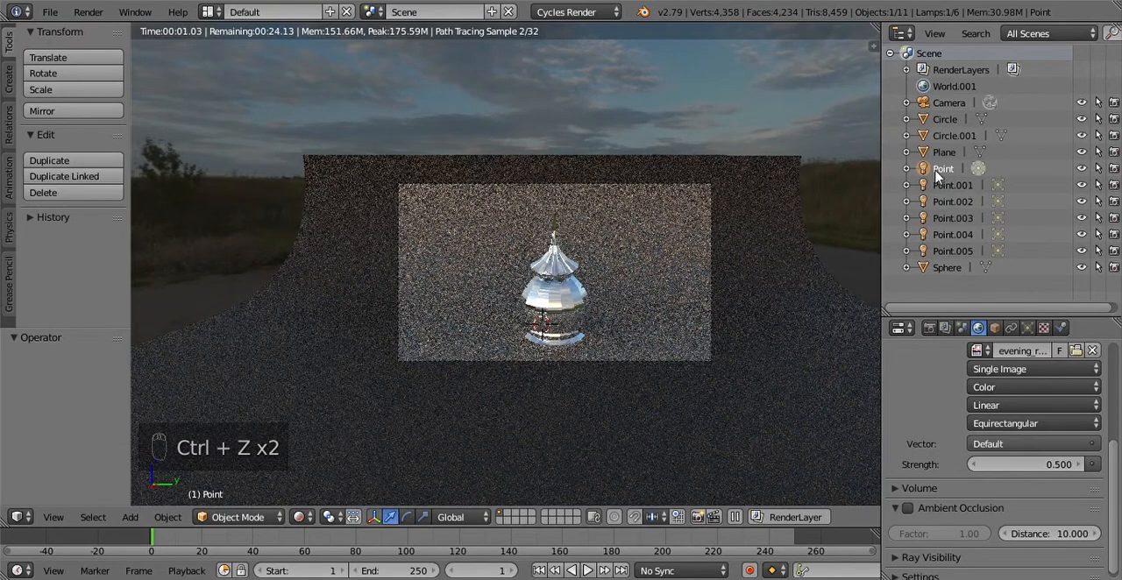
Step: Set the emission strength of the lamp named Point to 300
left_click(1028, 328)
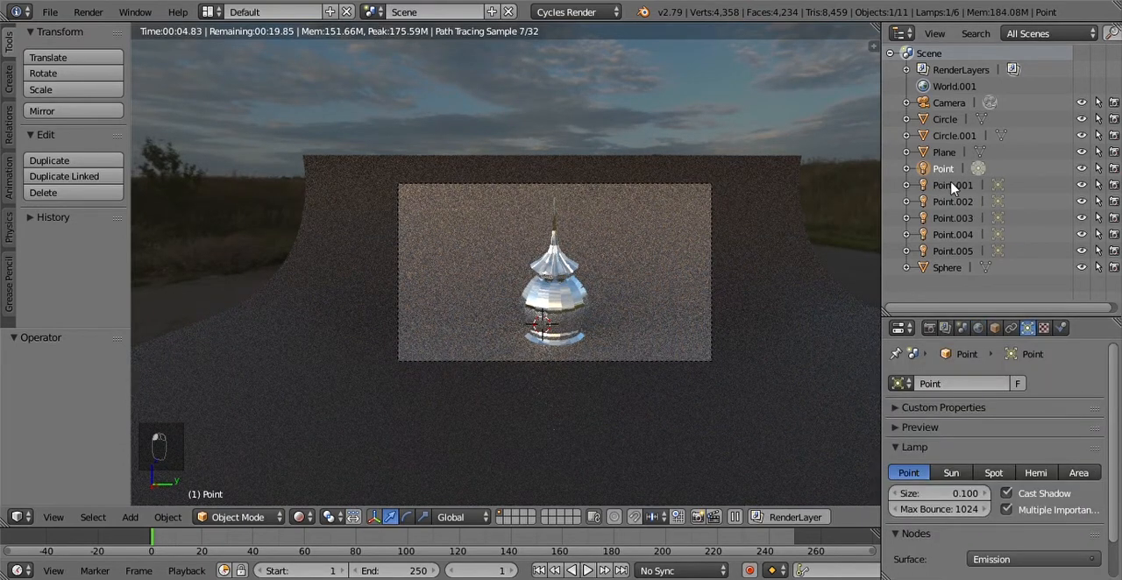
left_click(962, 202)
left_click(941, 170)
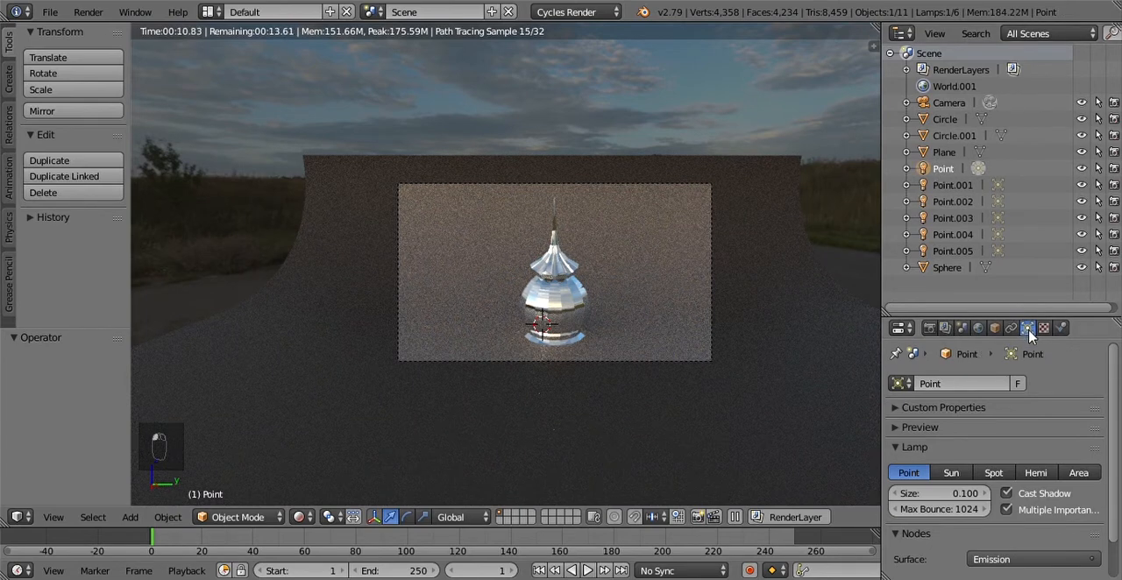
scroll(1115, 443, "down", 2)
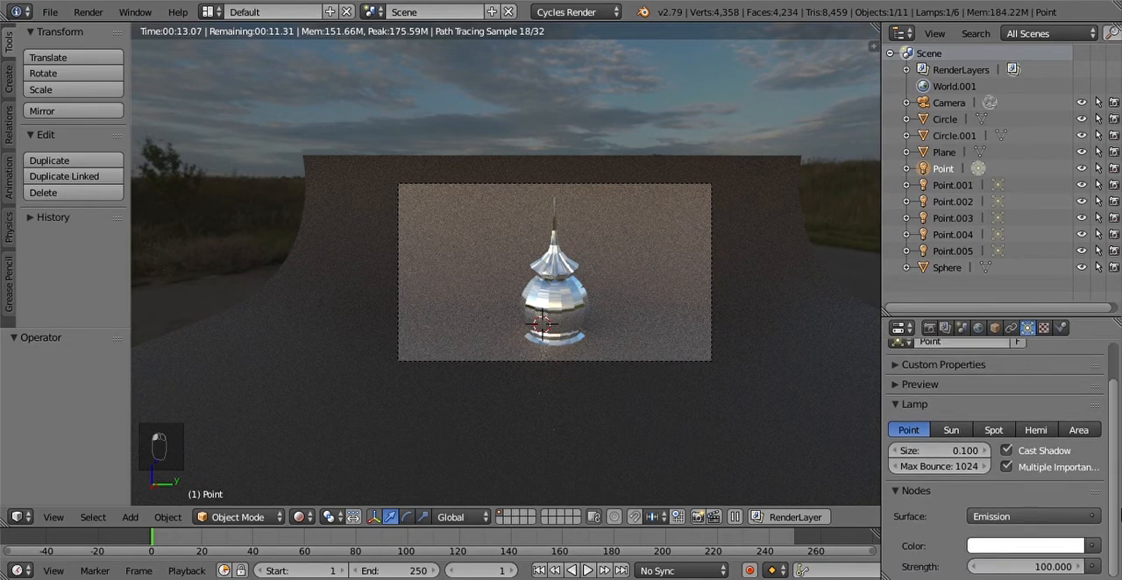
left_click(1029, 571)
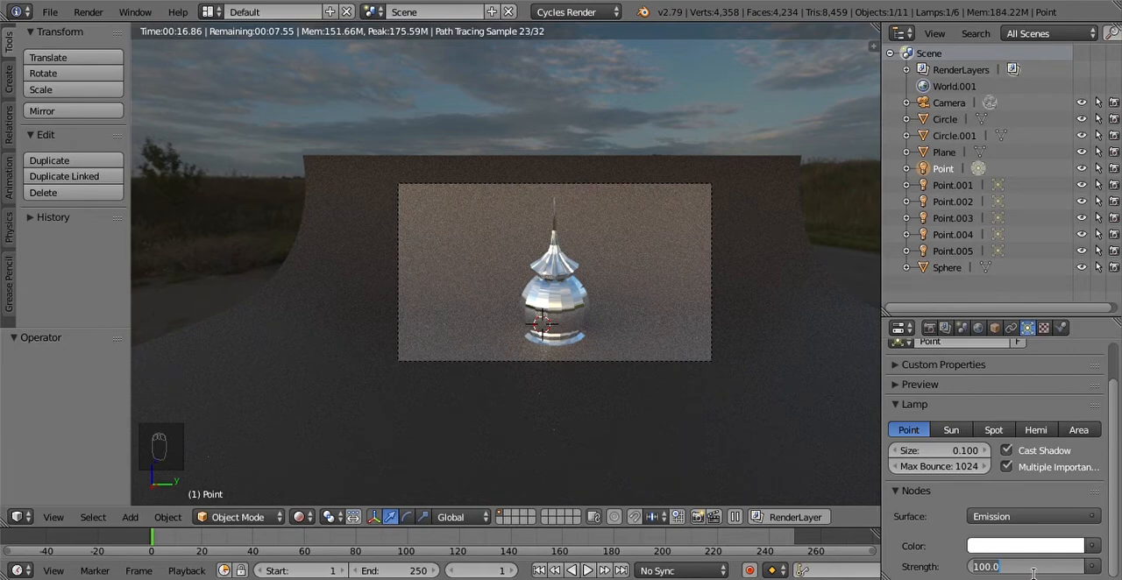
type("300")
key("Return")
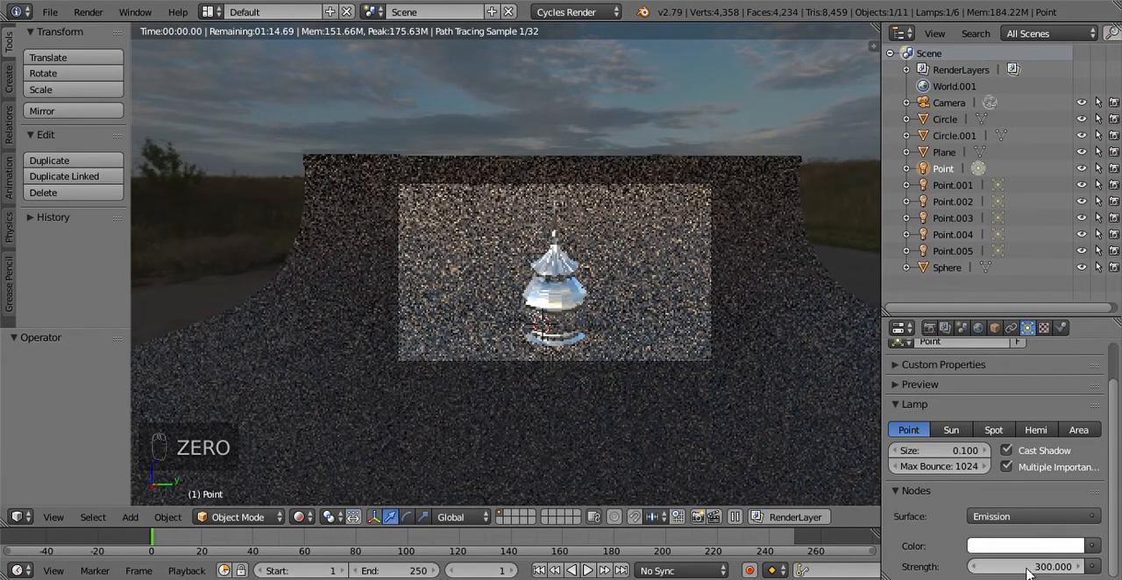
Step: Set the emission strength of the lamps Point.001 and Point.002 to 300 each
left_click(951, 185)
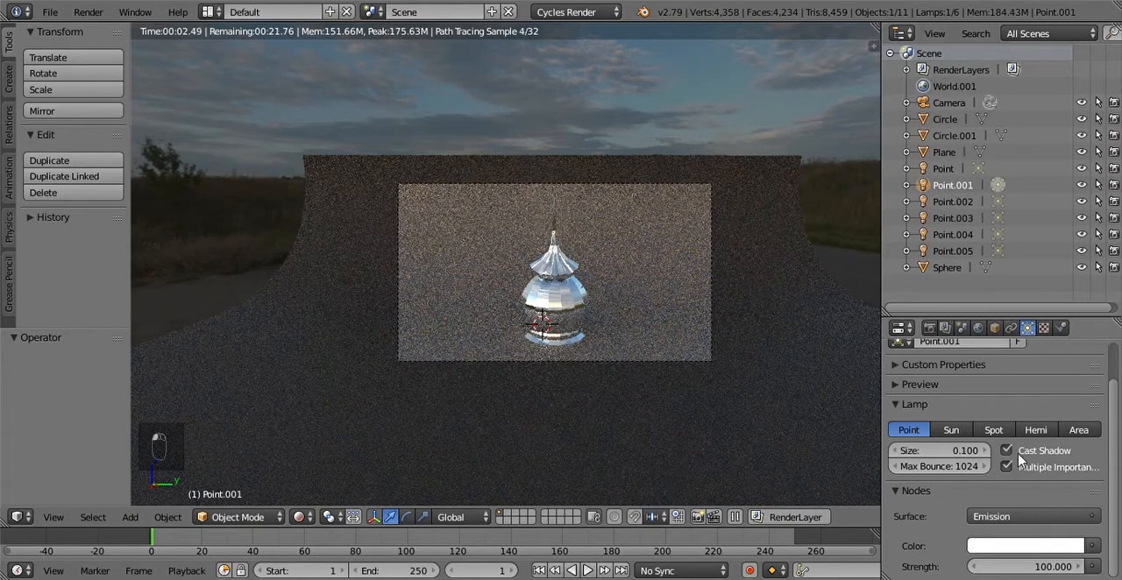
left_click(1040, 568)
type("30")
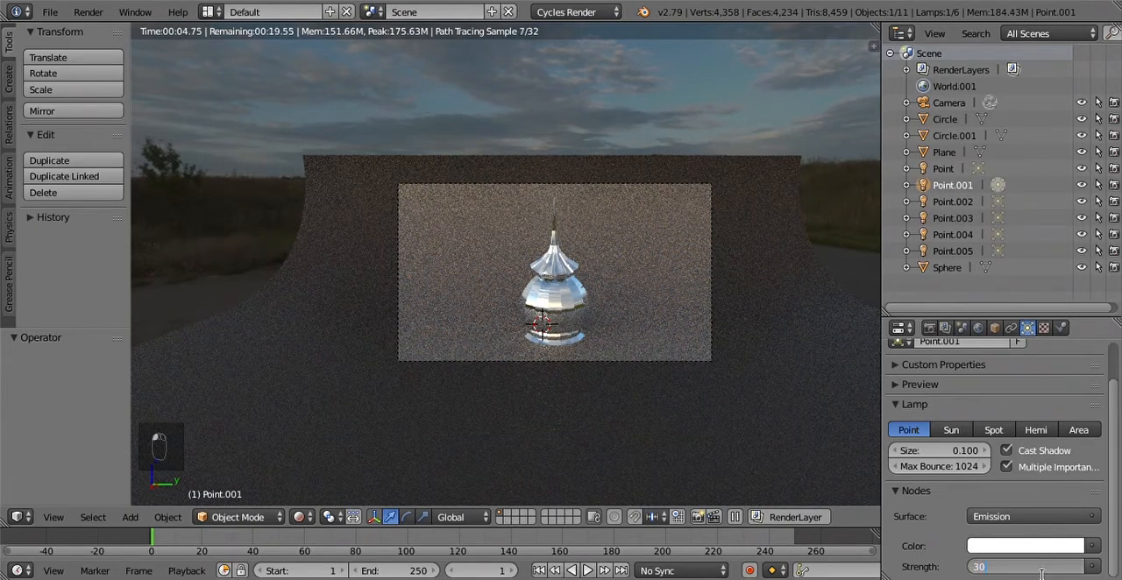
type("0")
key("Return")
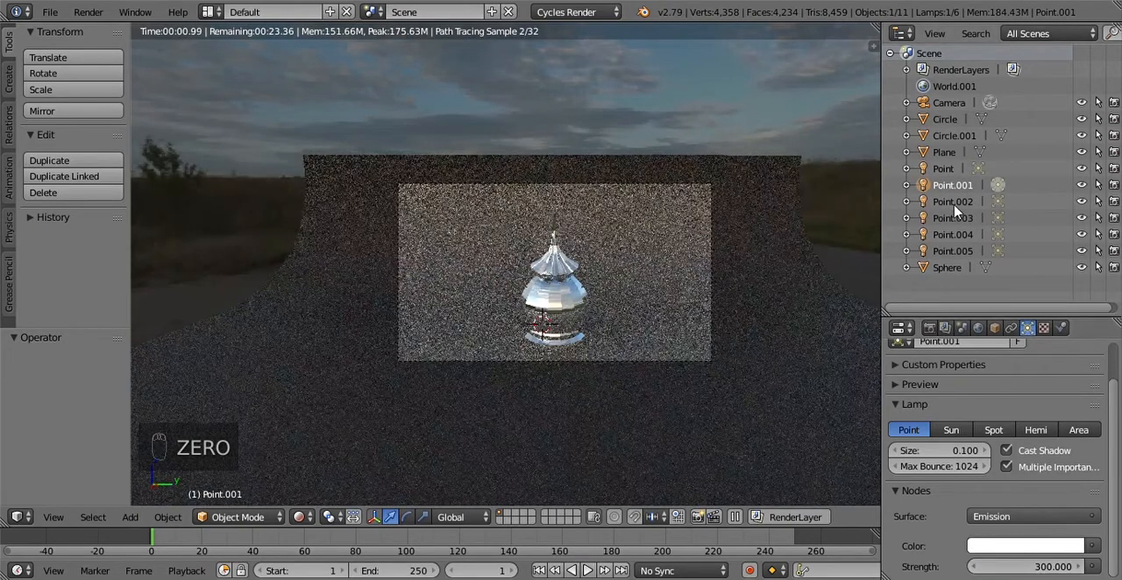
left_click(953, 203)
left_click(1041, 568)
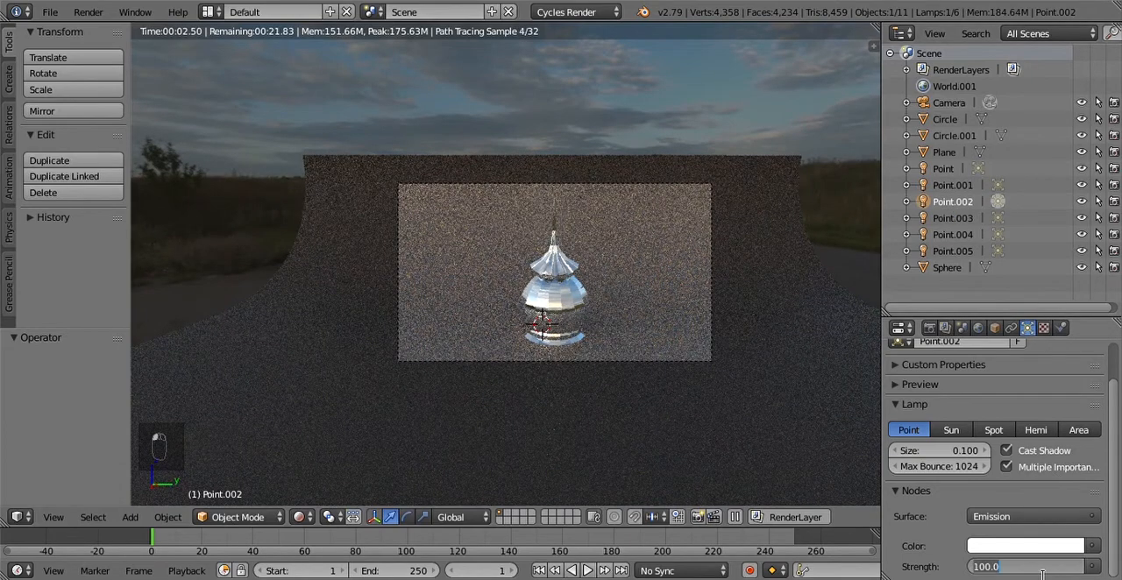
type("300")
key("Return")
Step: Set the emission strength of the lamps Point.003 and Point.004 to 300 each
left_click(953, 220)
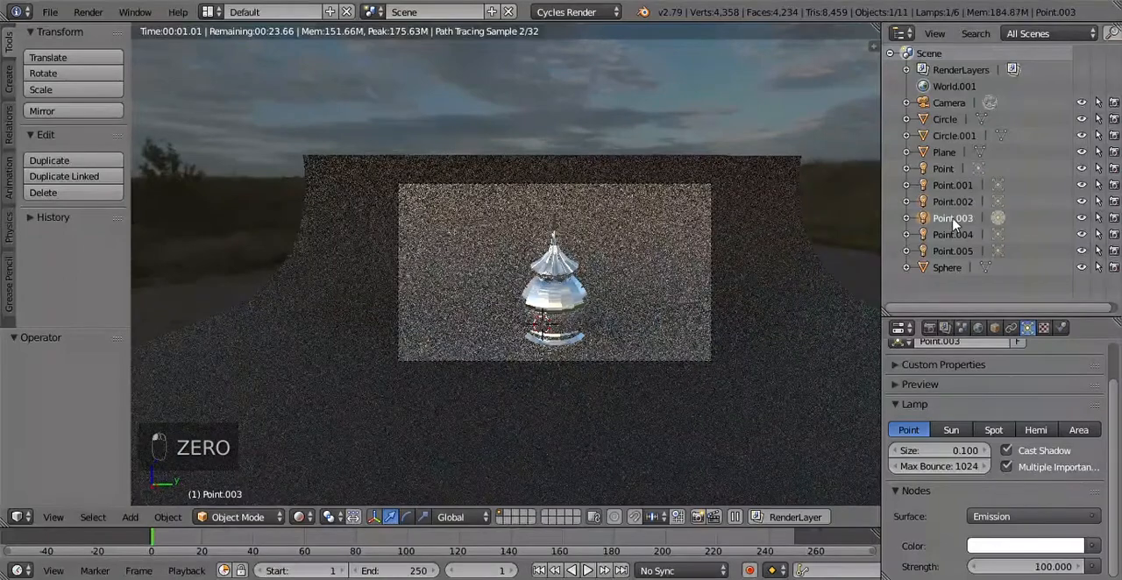
left_click(1056, 568)
type("300")
key("Return")
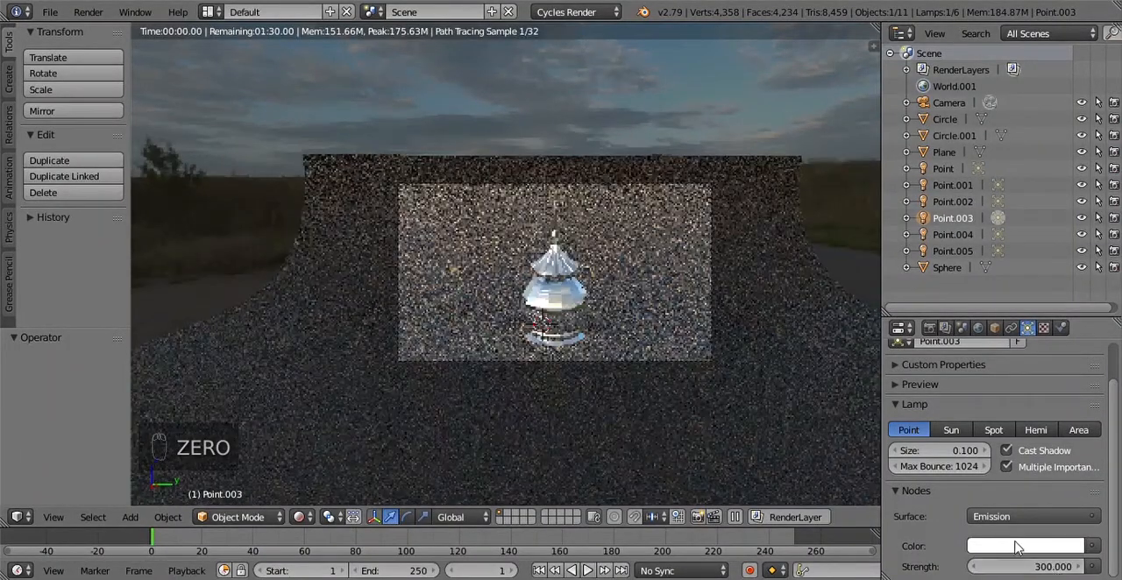
left_click(964, 235)
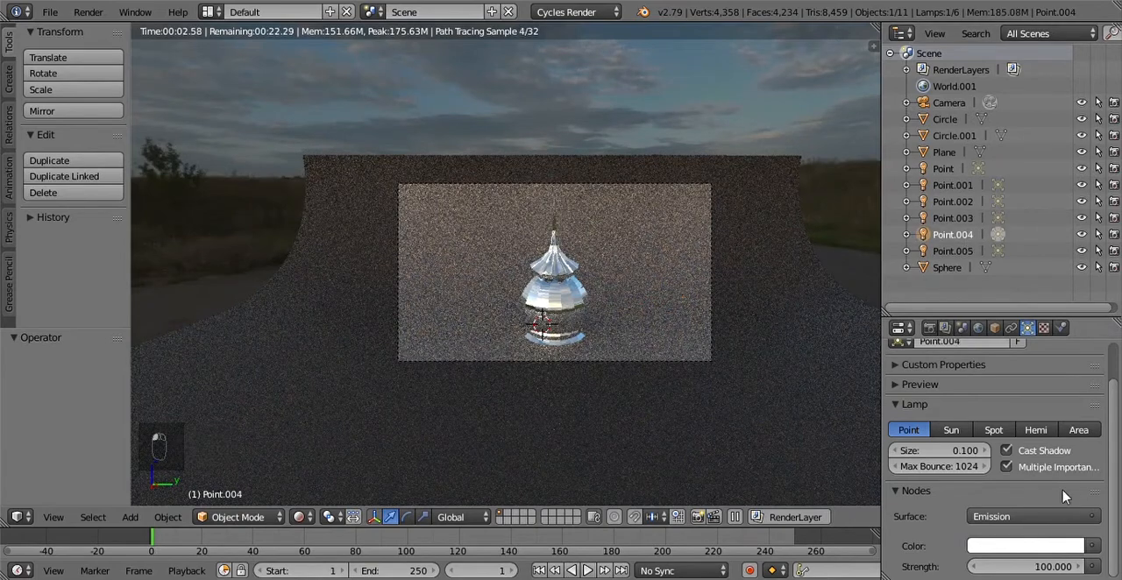
left_click(1059, 570)
type("300")
key("Return")
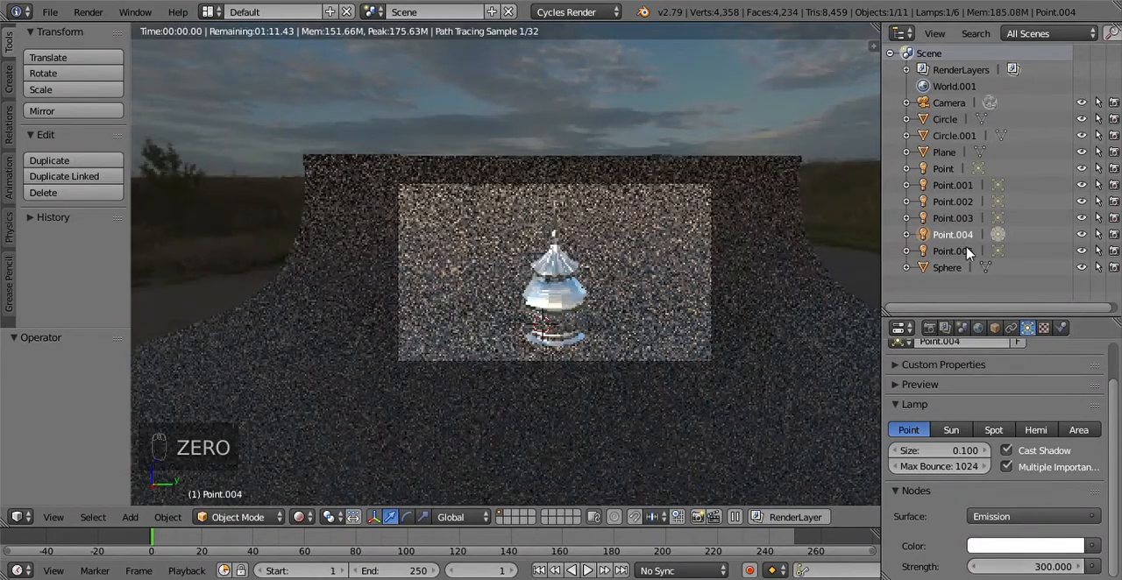
Step: Set the emission strength of the lamp Point.005 to 500 and inspect the dome's rendered preview up close
left_click(968, 252)
left_click(1070, 567)
type("500")
key("Return")
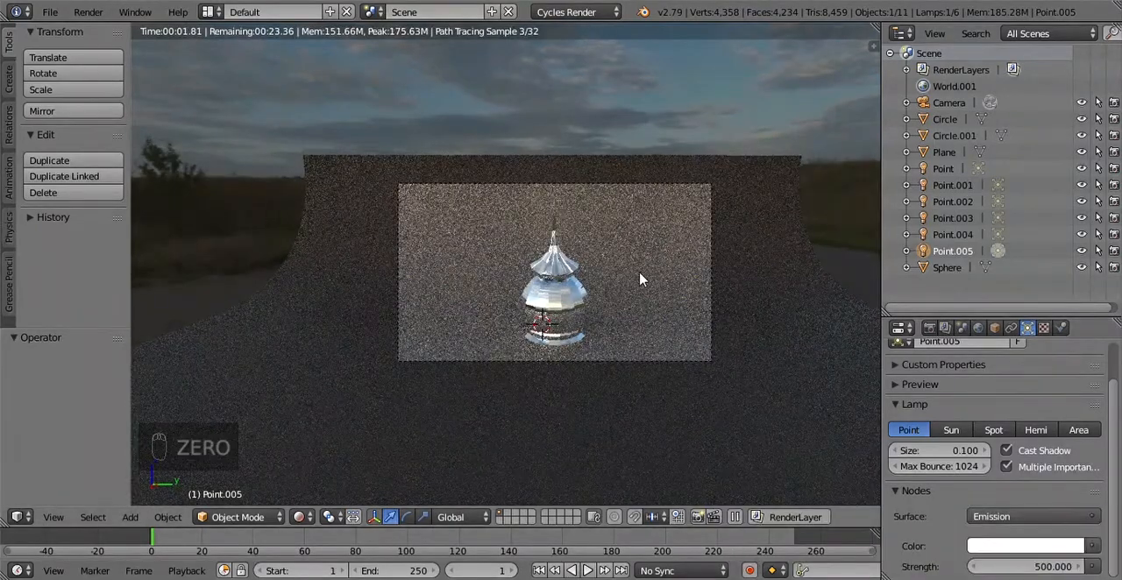
scroll(643, 280, "up", 3)
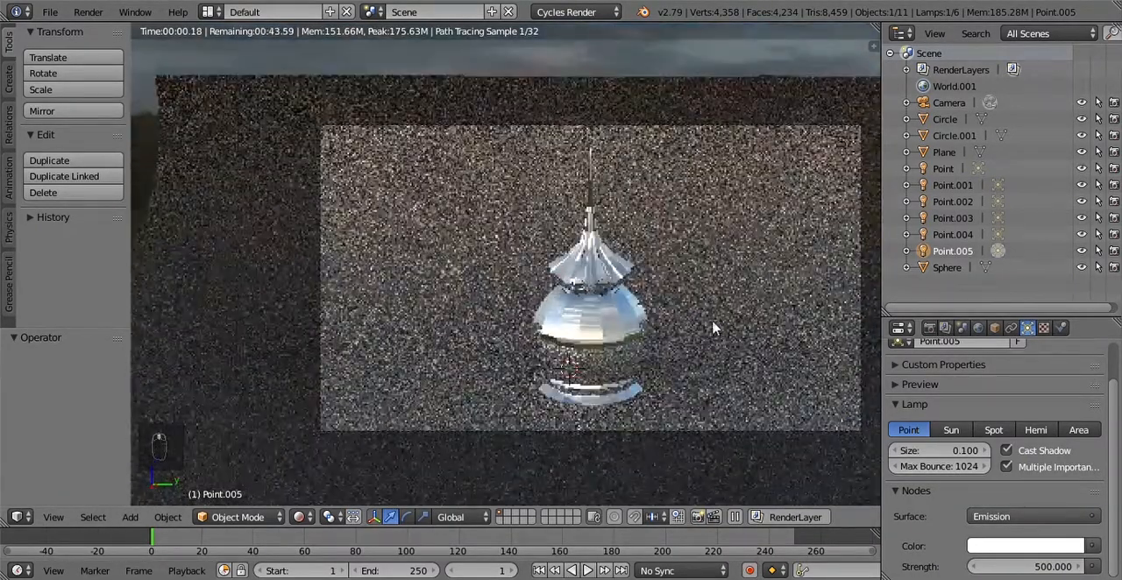
middle_click_drag(720, 324, 692, 329, "shift")
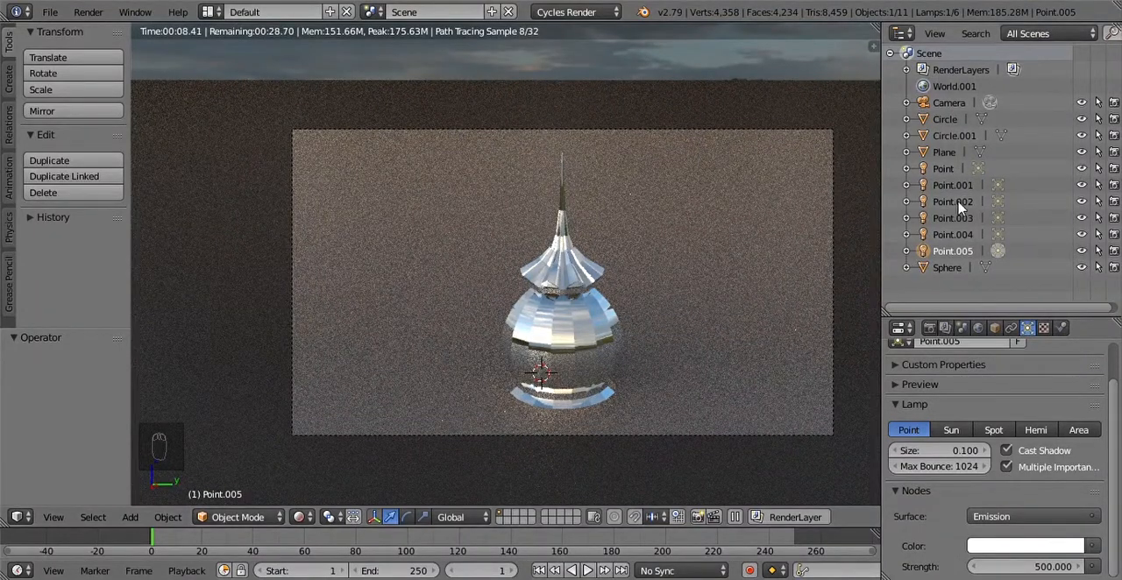
Step: Try an emission strength of 600 for the lamps Point and Point.001
left_click(944, 169)
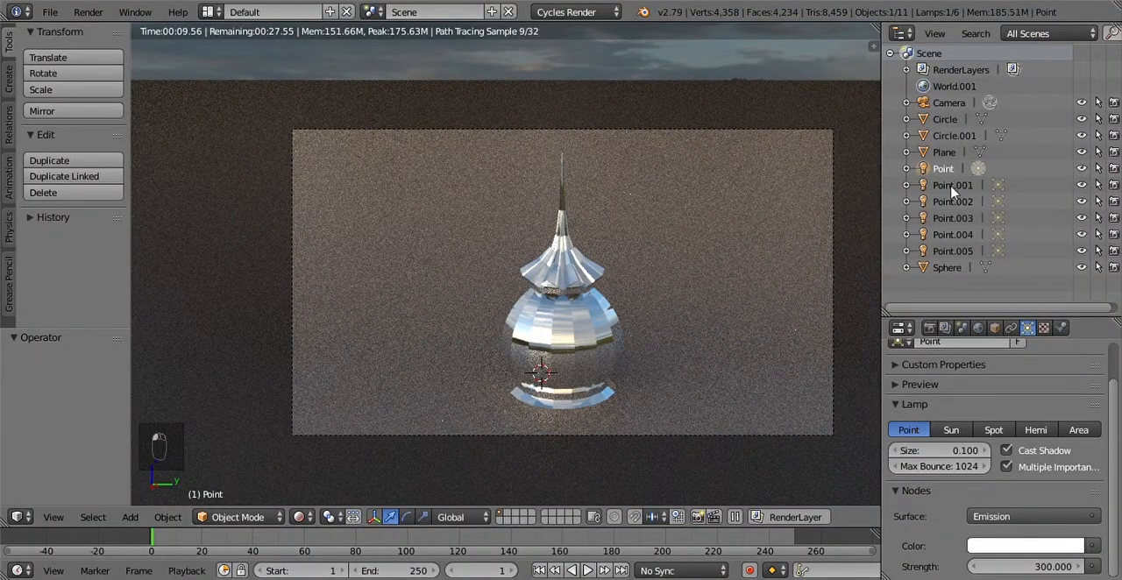
left_click(1052, 568)
type("600")
key("Return")
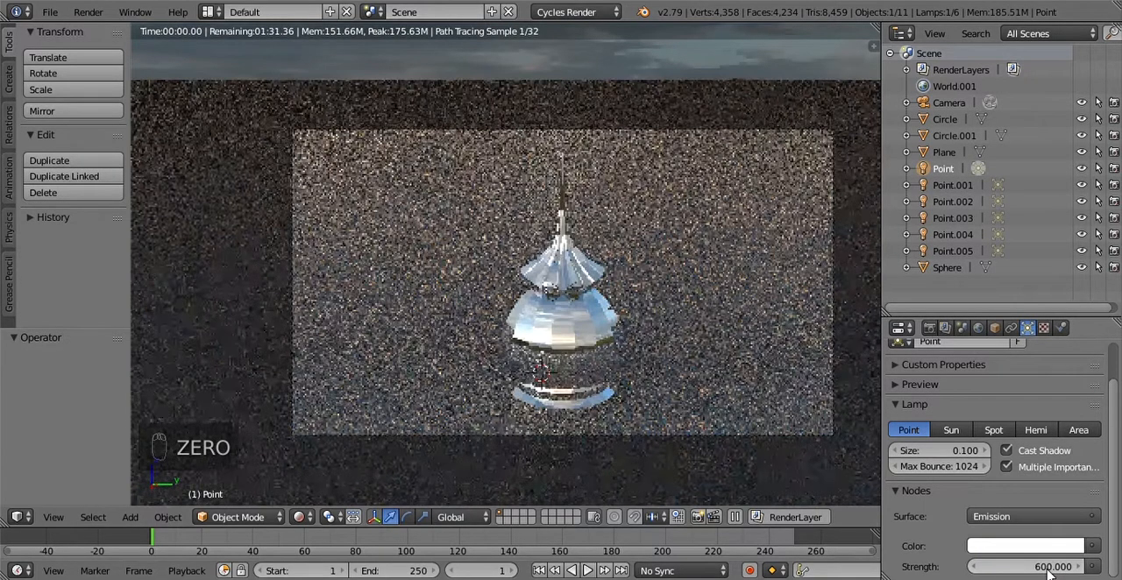
left_click(952, 185)
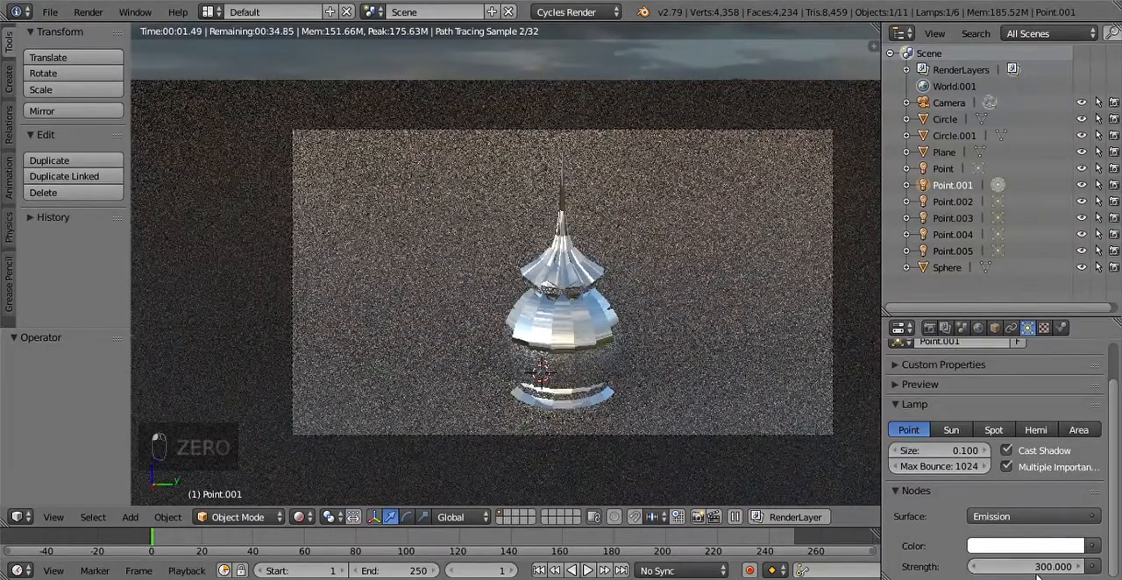
left_click(1037, 567)
type("6")
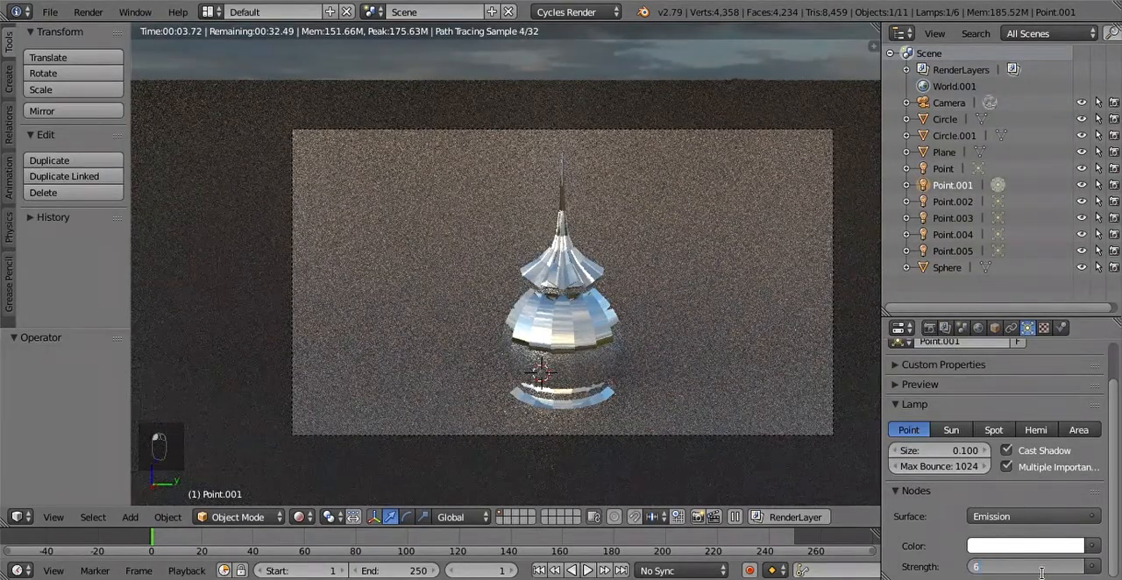
type("00")
key("Return")
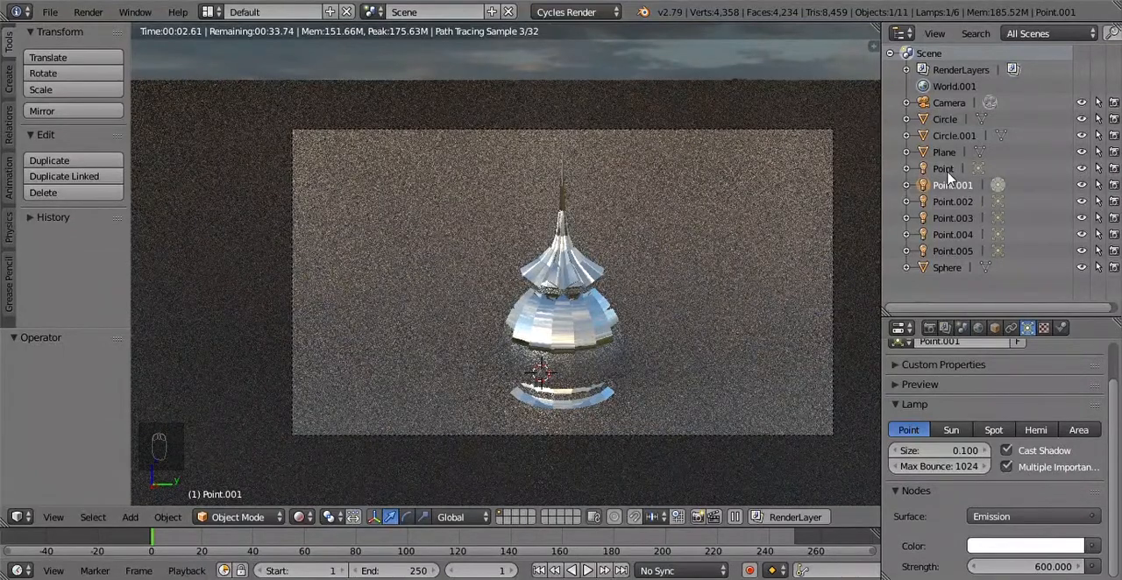
Step: Raise the emission strength of the lamps Point and Point.001 to 1000 each
left_click(944, 168)
left_click(1062, 567)
type("1000")
key("Return")
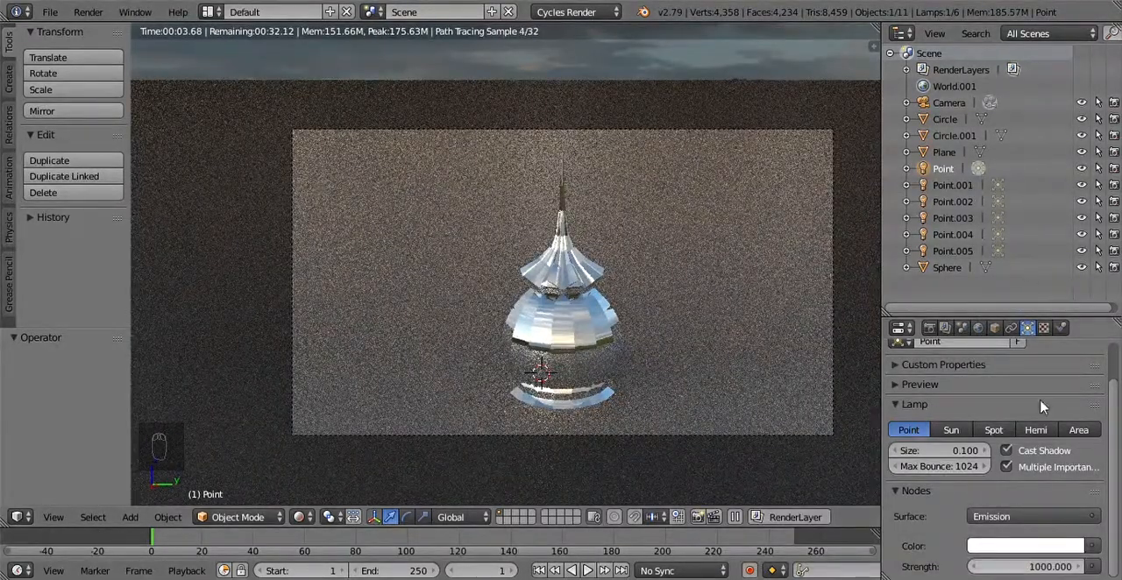
left_click(952, 185)
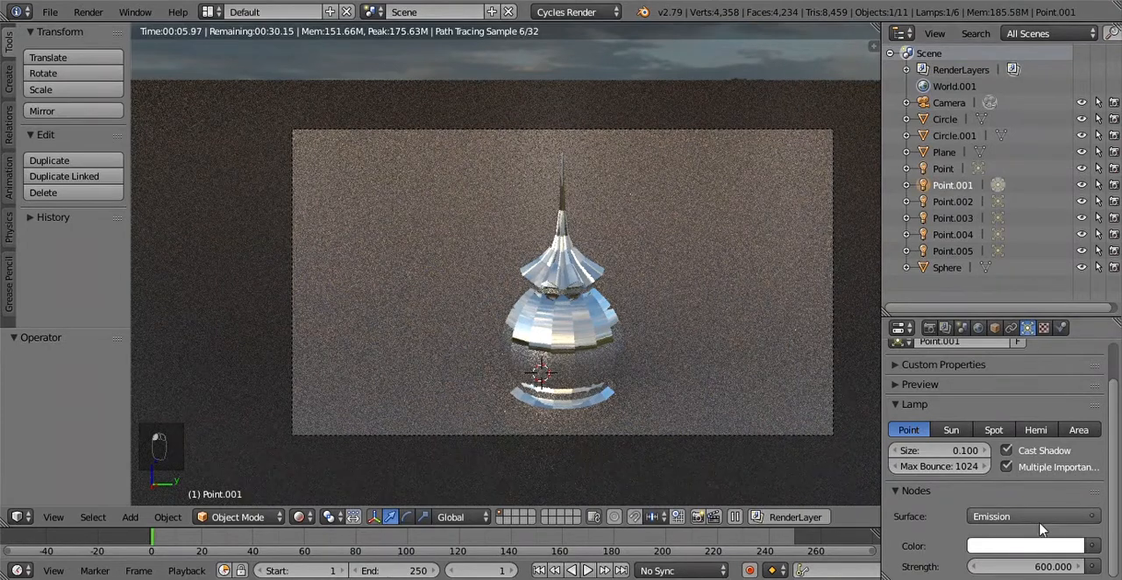
left_click(1054, 567)
type("1000")
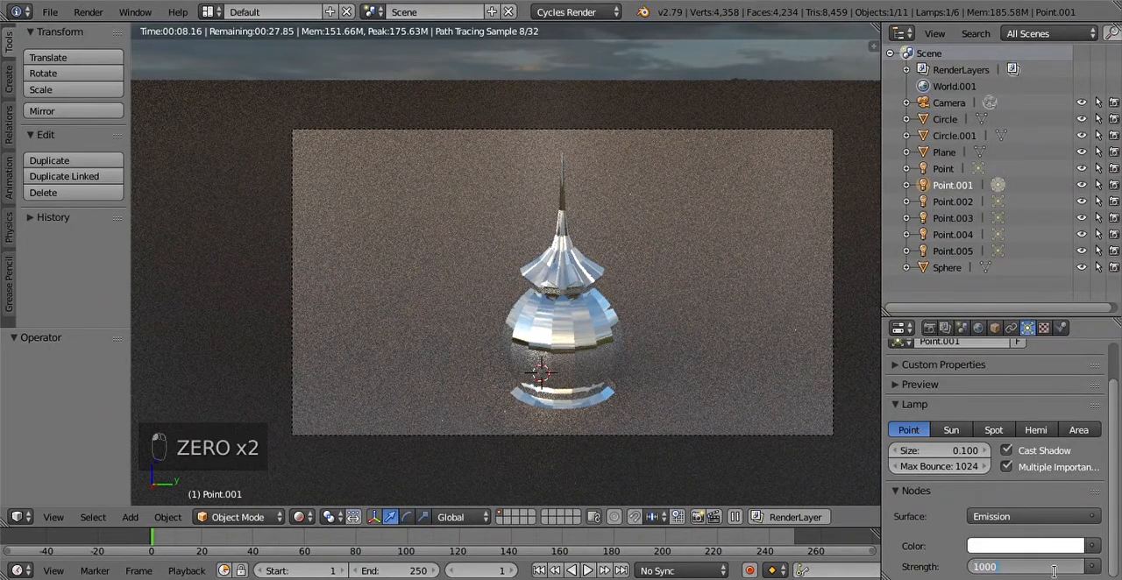
key("Return")
Step: Raise the emission strength of the lamps Point.002 and Point.003 to 1000 each
left_click(953, 202)
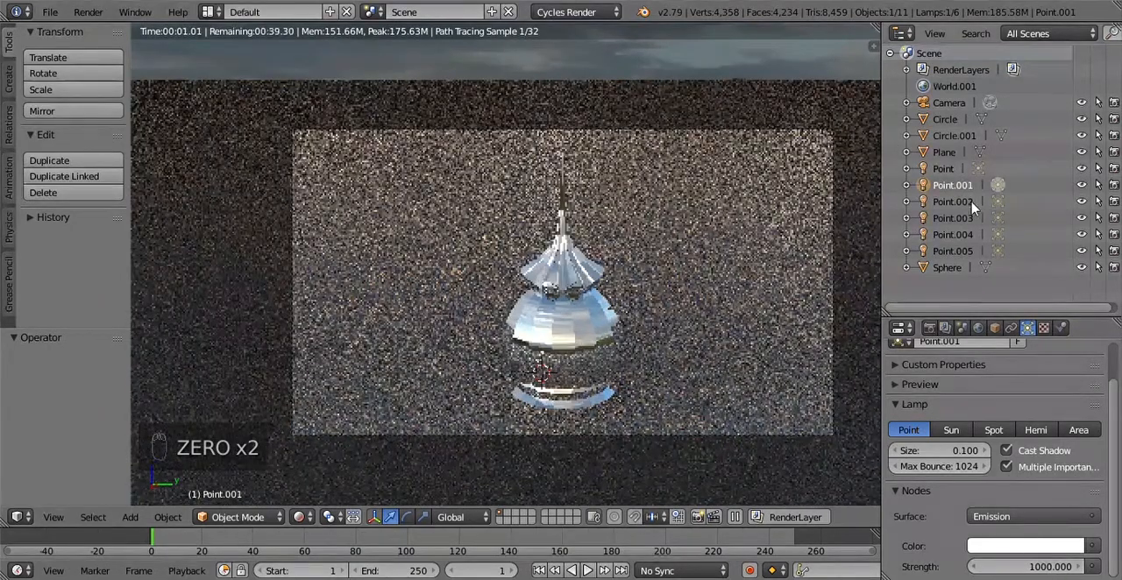
left_click(1080, 570)
type("1000")
key("Return")
left_click(971, 224)
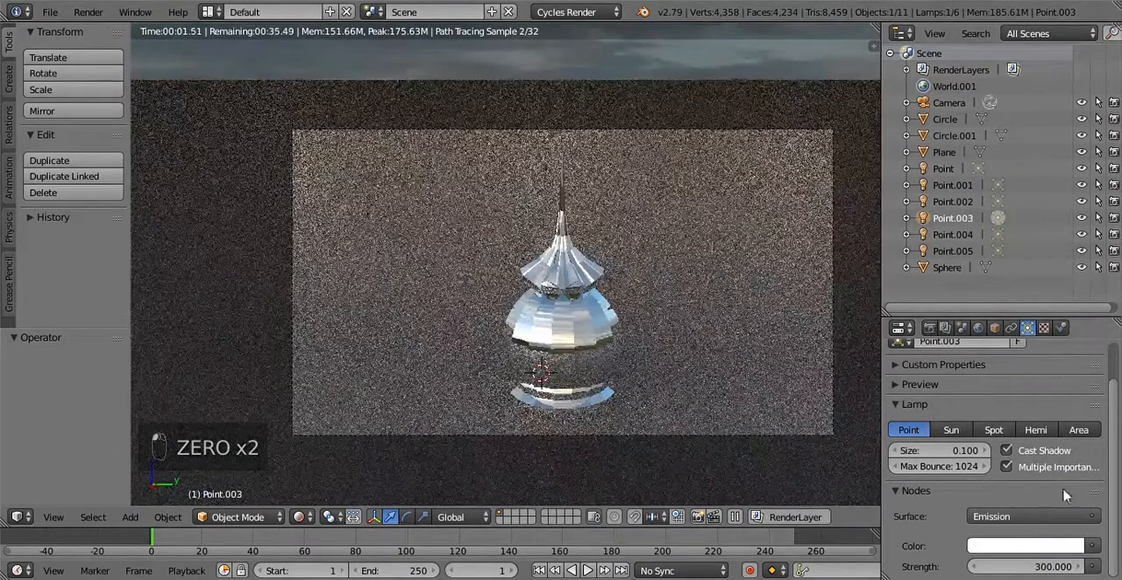
left_click(1063, 570)
type("1000")
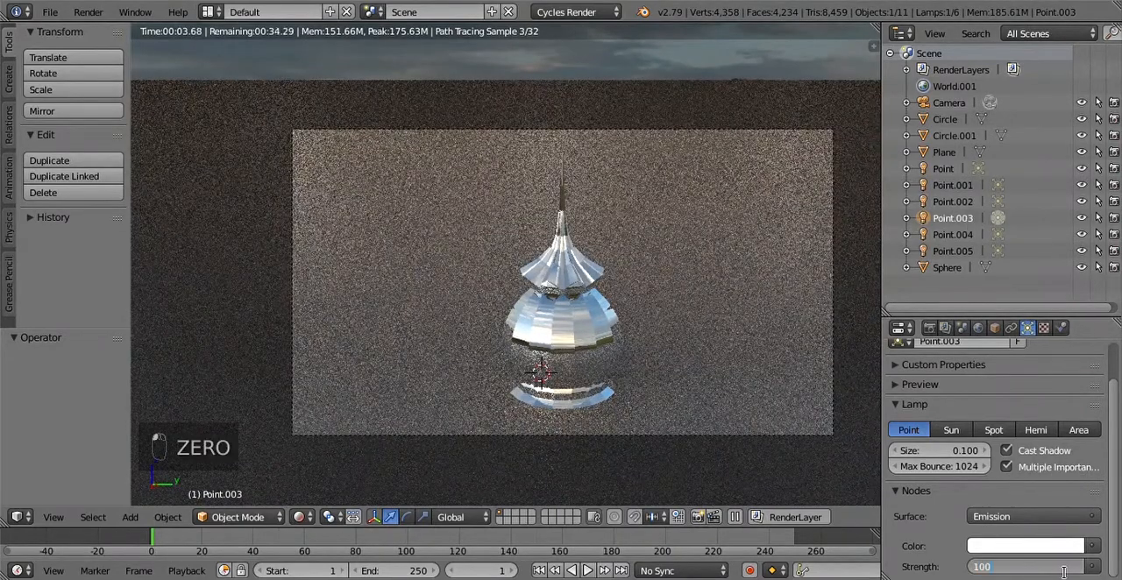
key("Return")
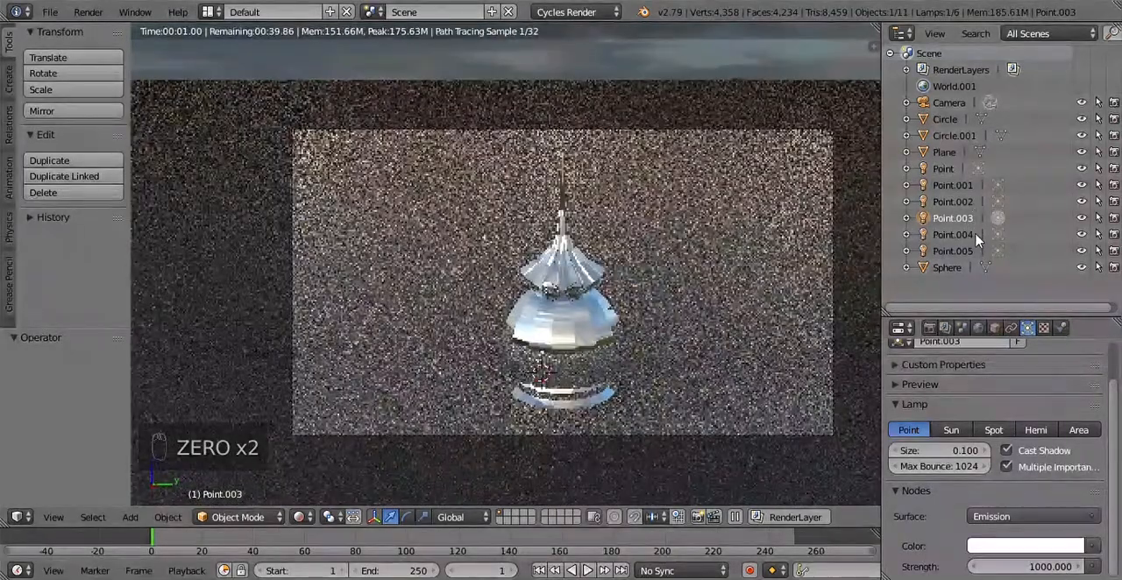
Step: Raise the emission strength of the lamp Point.004 to 1000
left_click(957, 234)
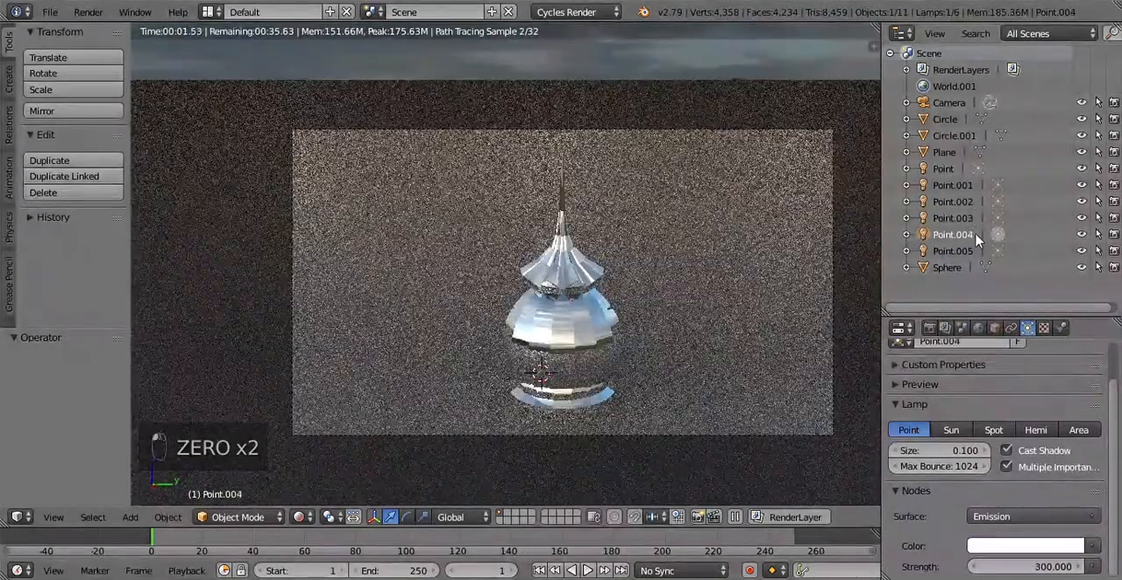
left_click(1053, 568)
type("1000")
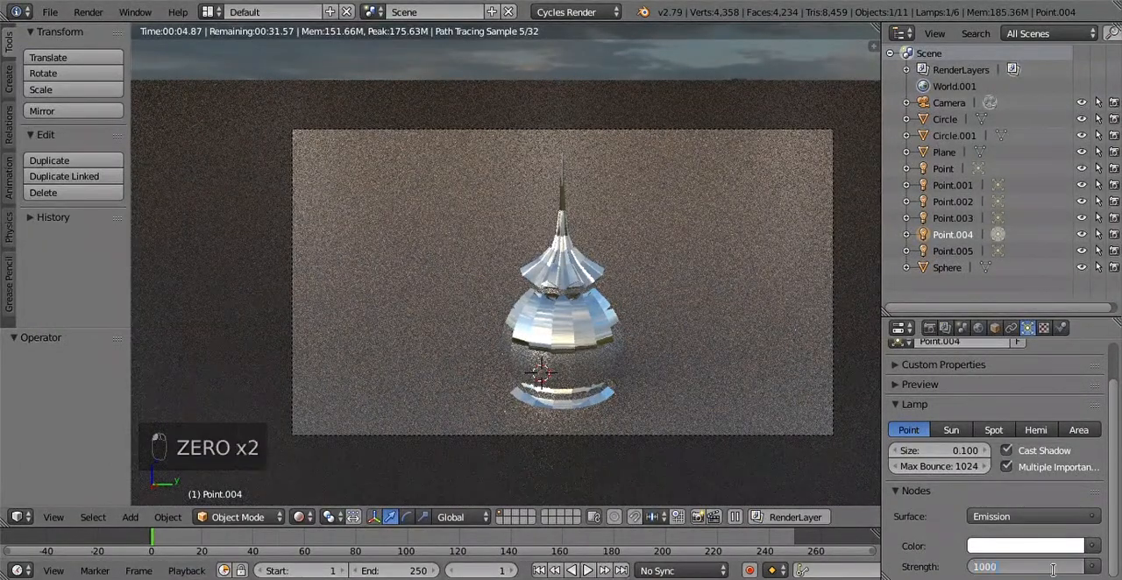
key("Return")
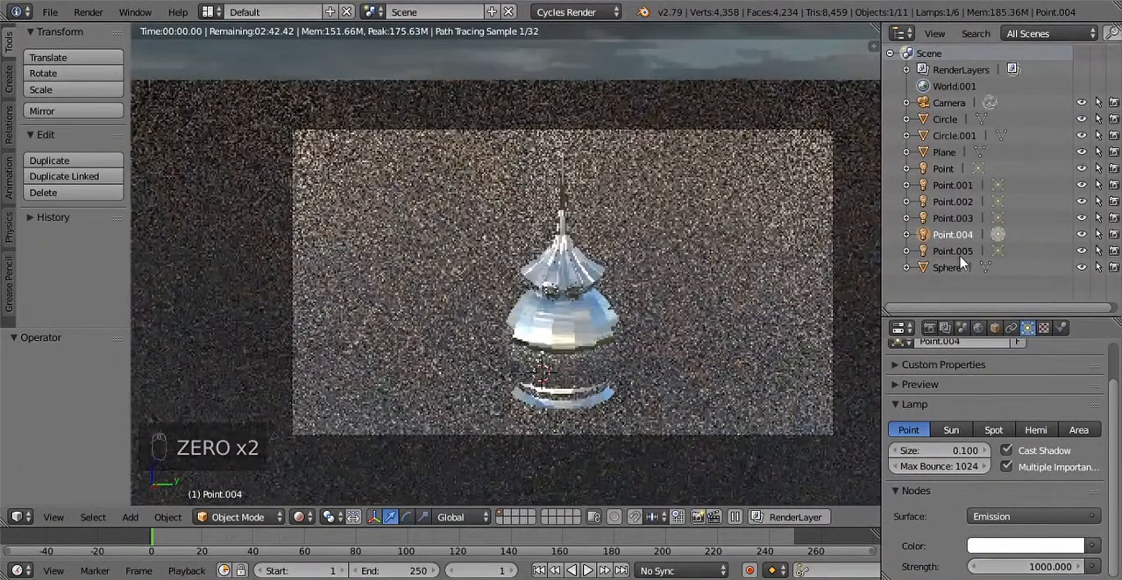
Step: Try emission strengths of 1500 and 3000 for the lamp Point.005
left_click(954, 251)
left_click(1056, 567)
type("1500")
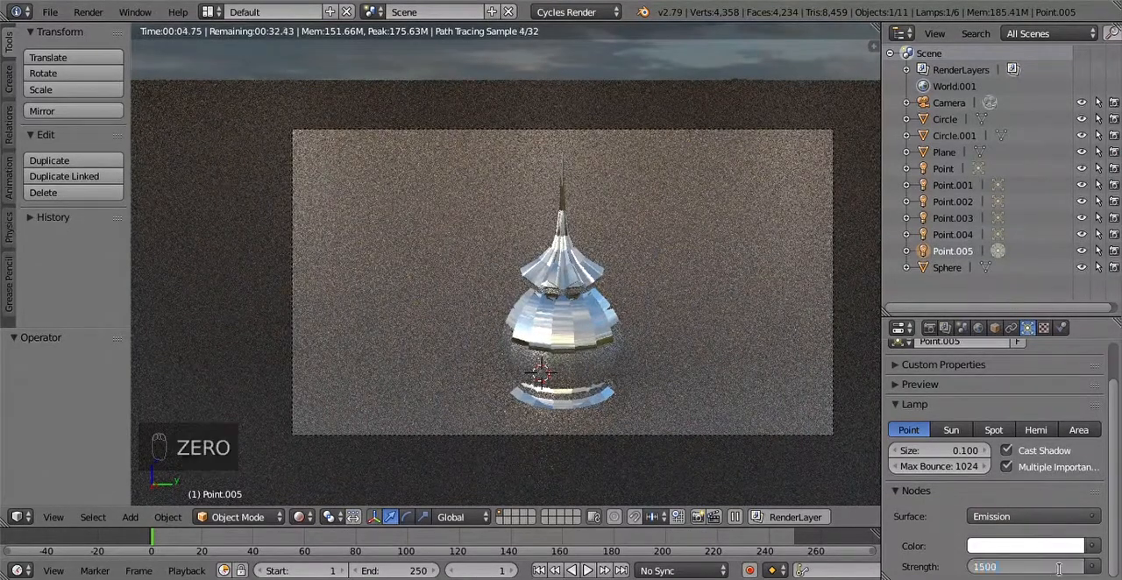
key("Return")
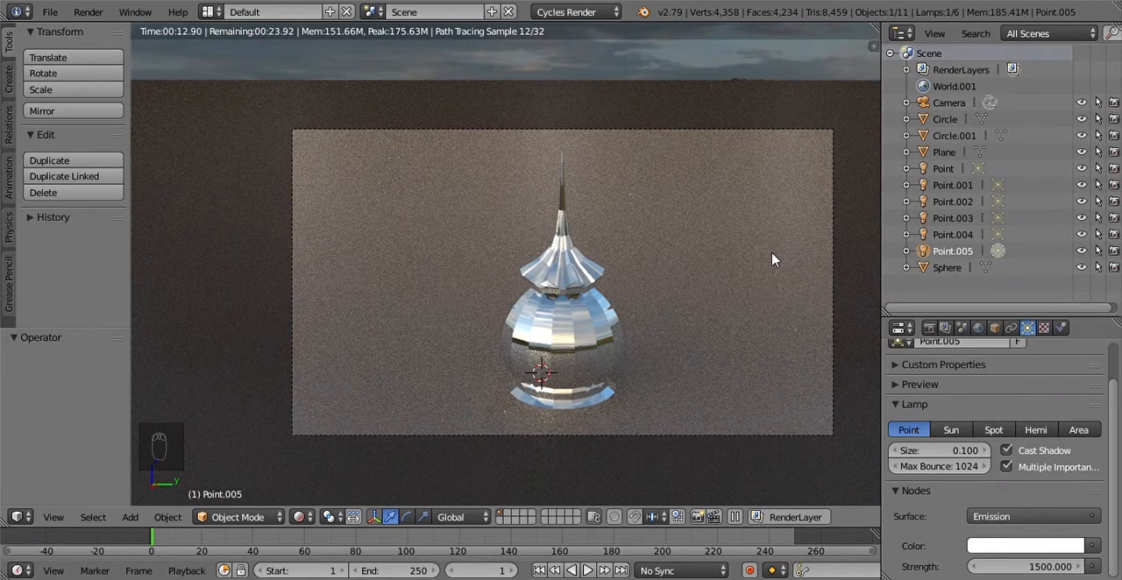
left_click(1043, 567)
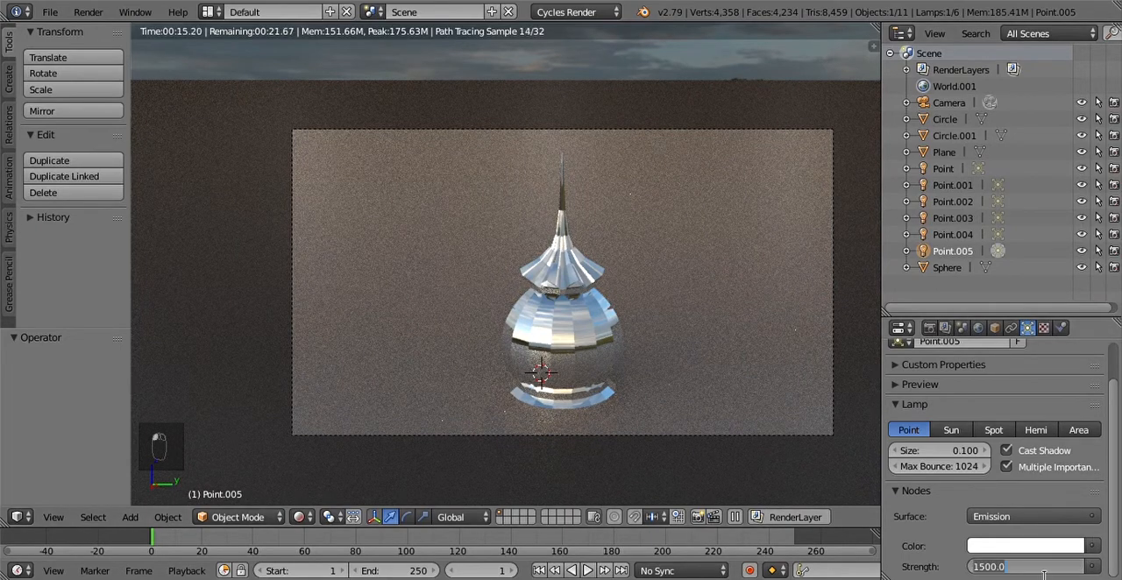
type("3000")
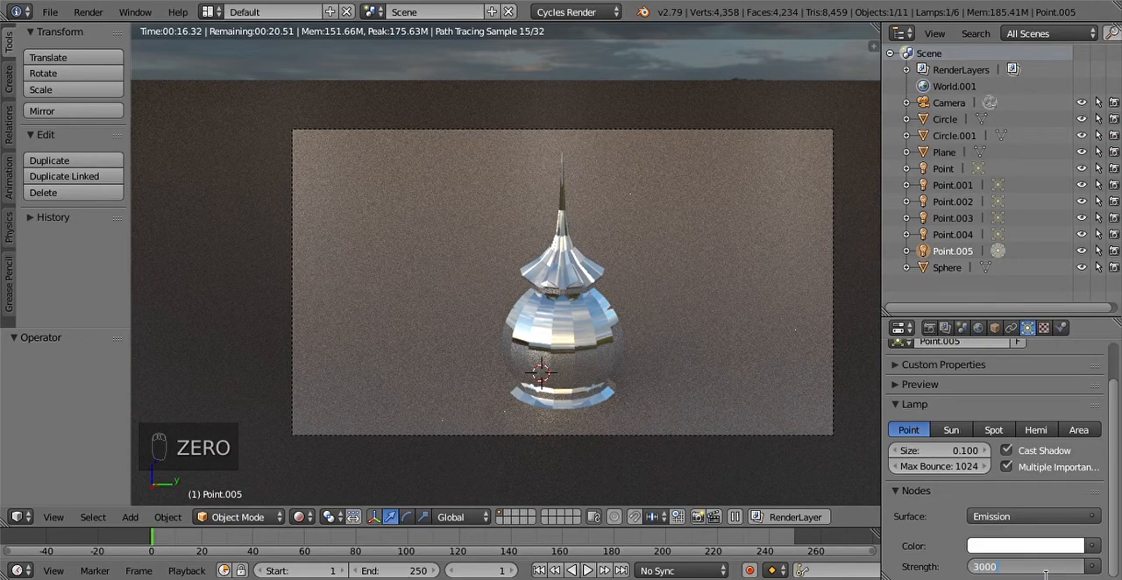
key("Return")
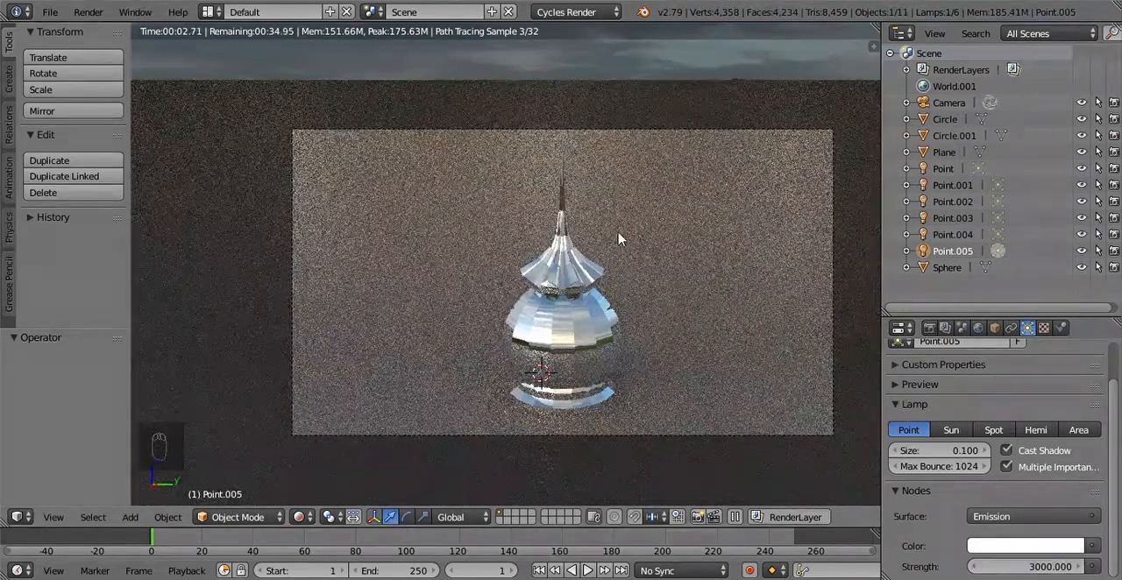
Step: Set the emission strength of the lamp Point.005 to 10000 and turn off its shadow casting
left_click(1027, 567)
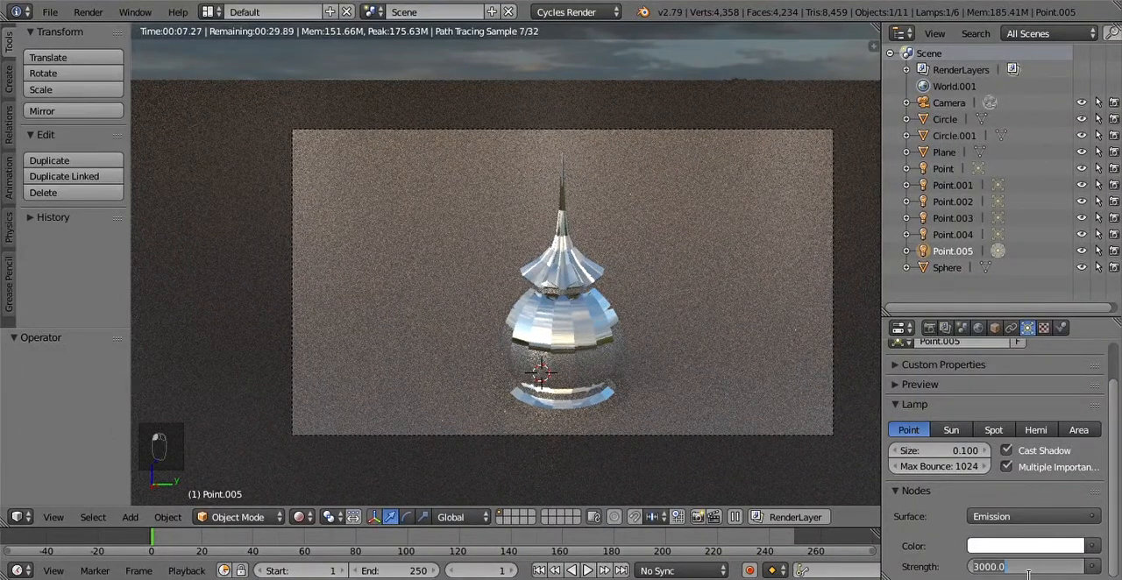
type("1000")
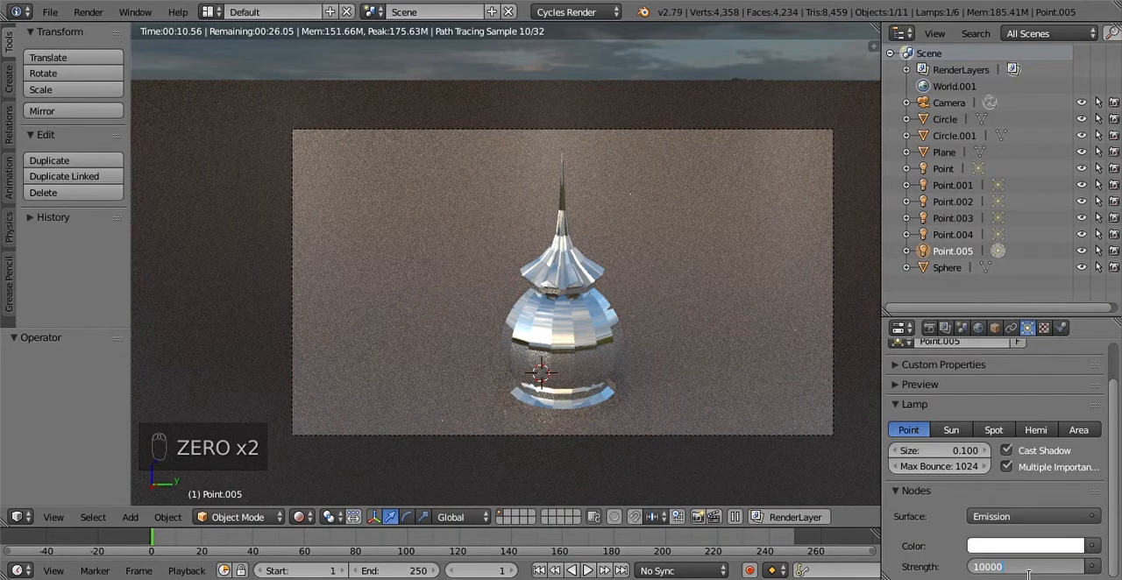
key("Return")
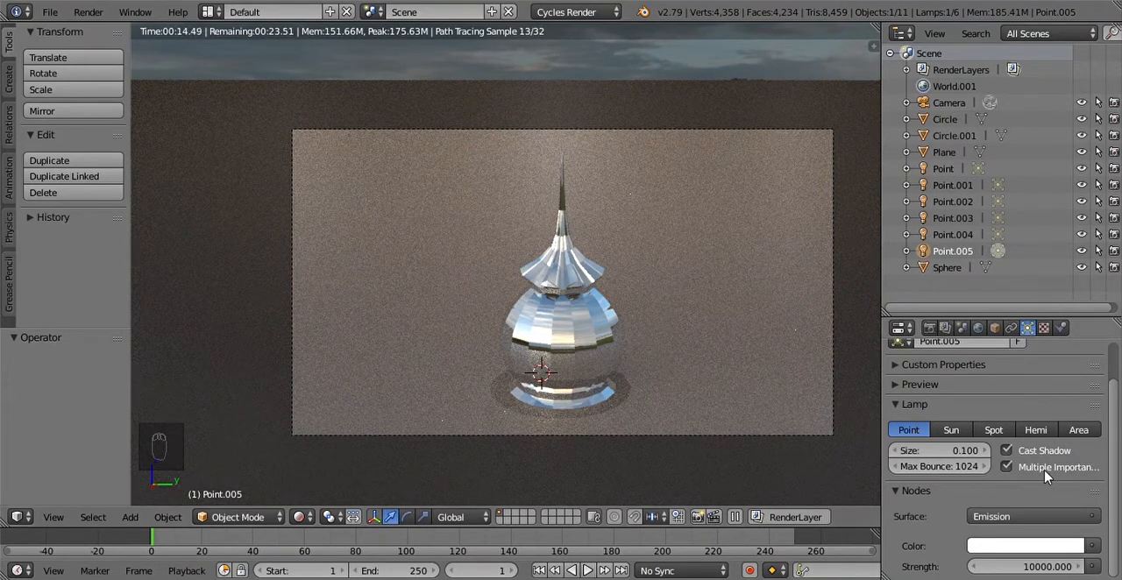
left_click(1008, 451)
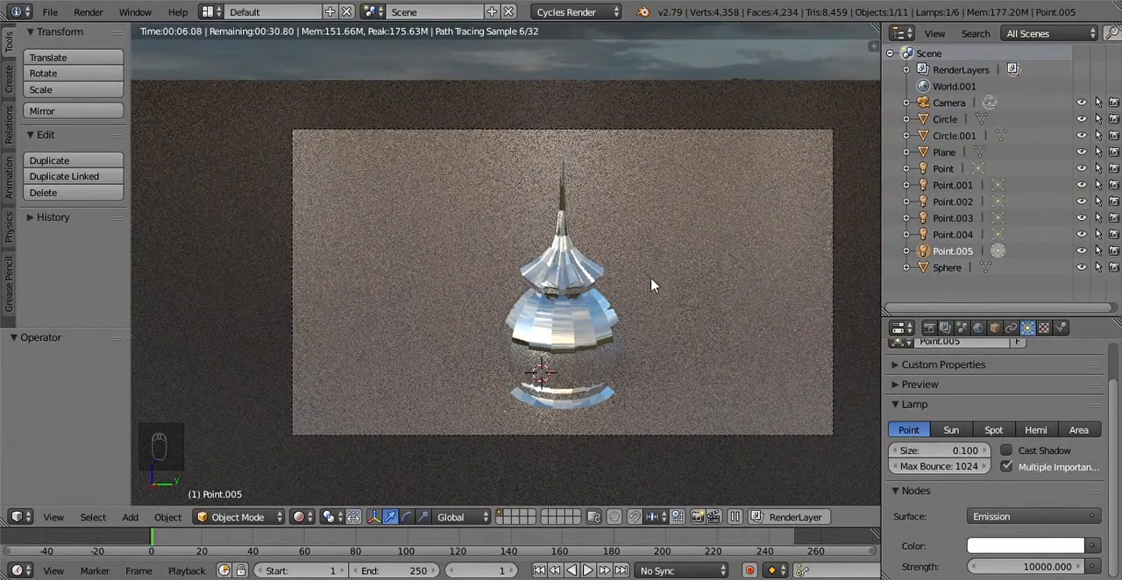
Step: Select the backdrop plane and scale it to about 0.67 along the global Y axis
left_click(599, 357)
right_click(579, 376)
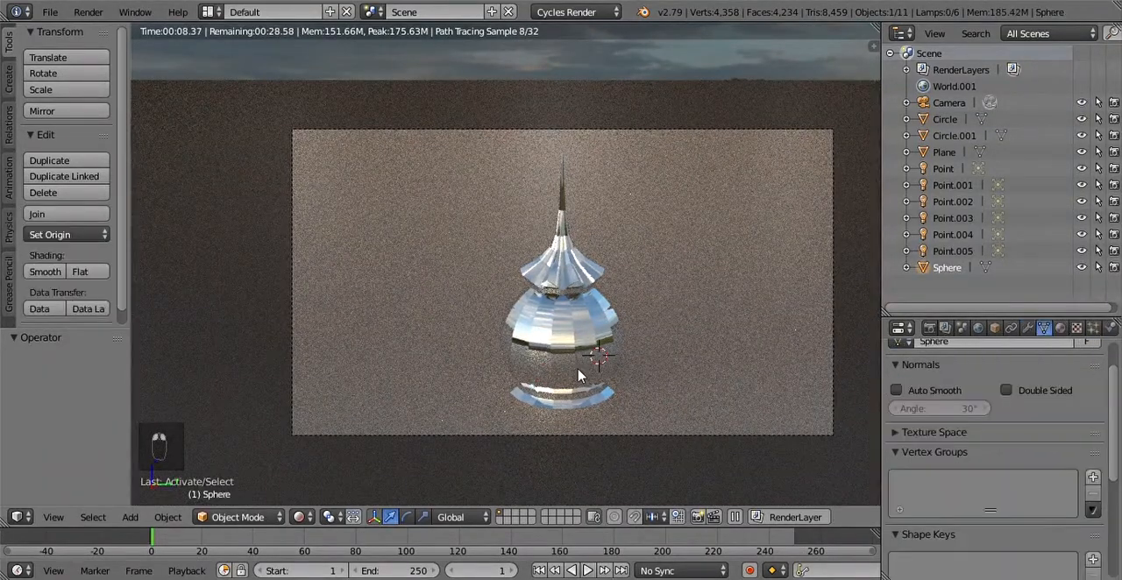
right_click(685, 412)
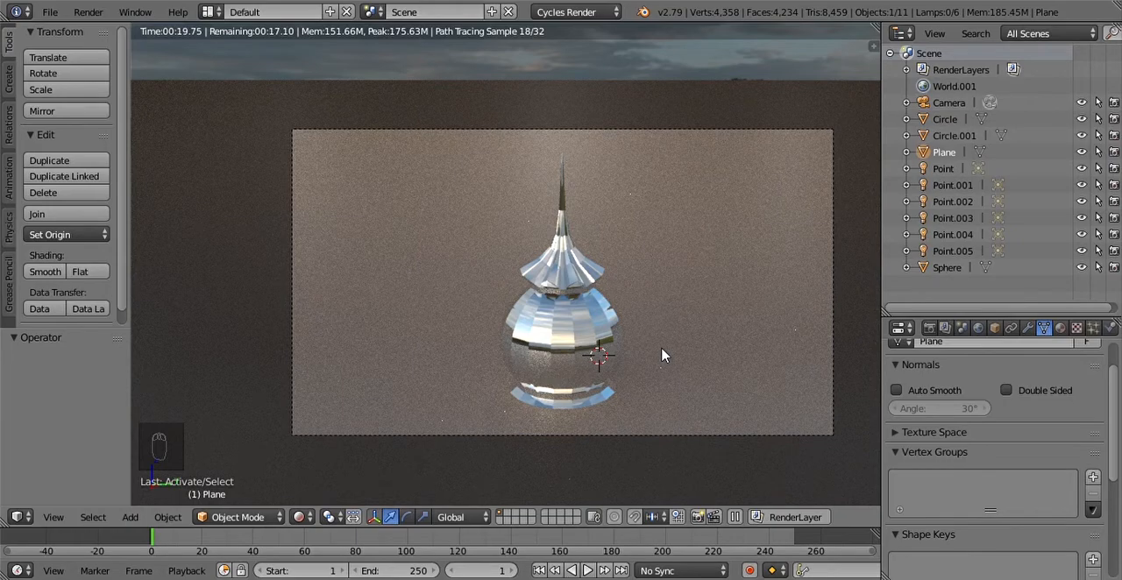
scroll(653, 352, "down", 5)
scroll(661, 355, "down", 3)
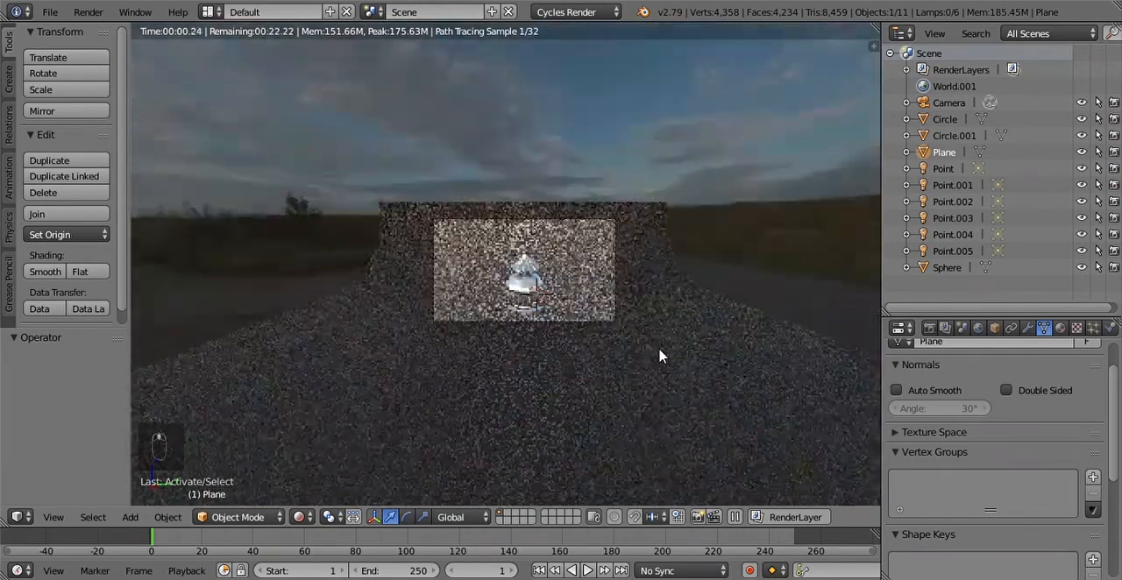
scroll(663, 354, "up", 1)
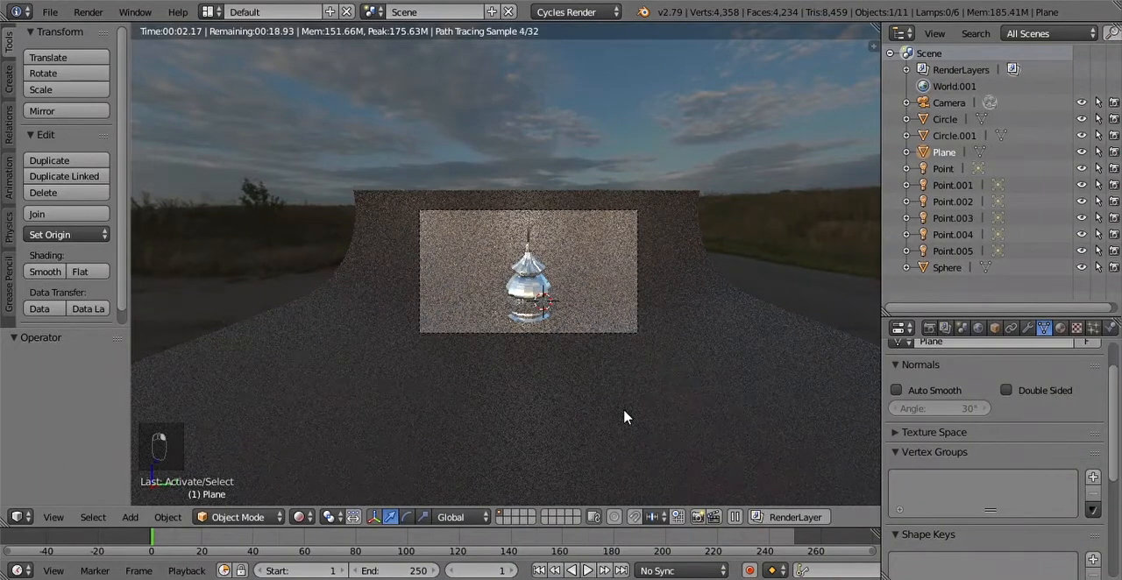
scroll(566, 374, "up", 1)
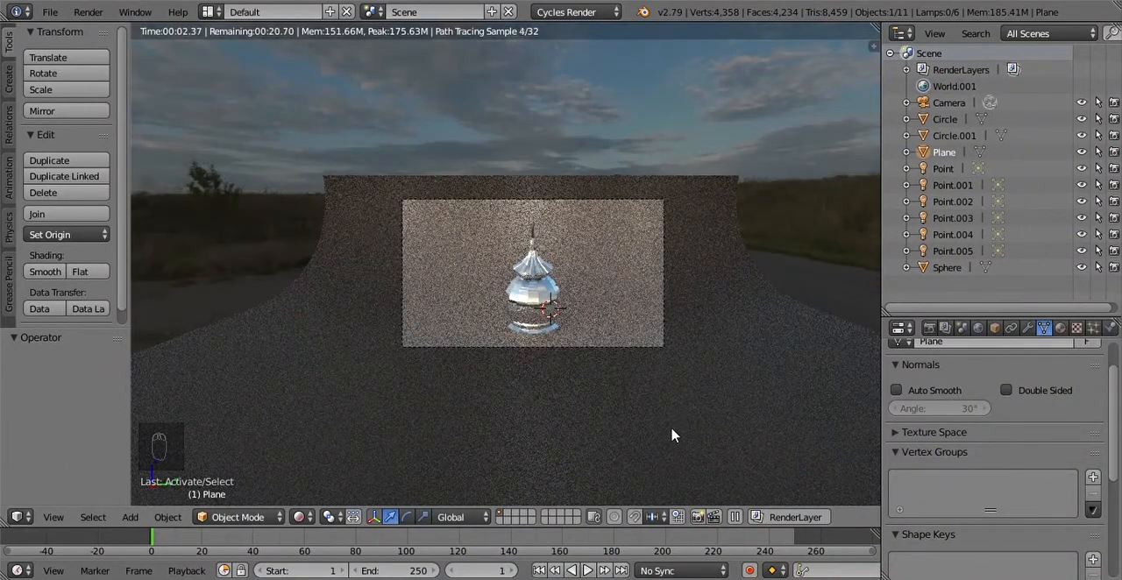
key("s")
key("y")
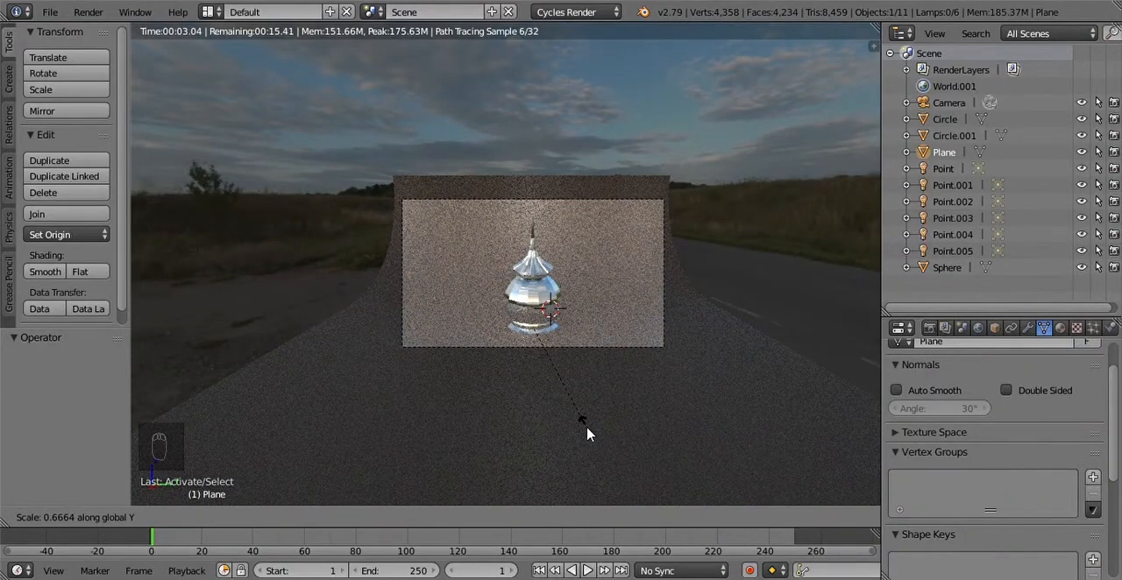
left_click(588, 434)
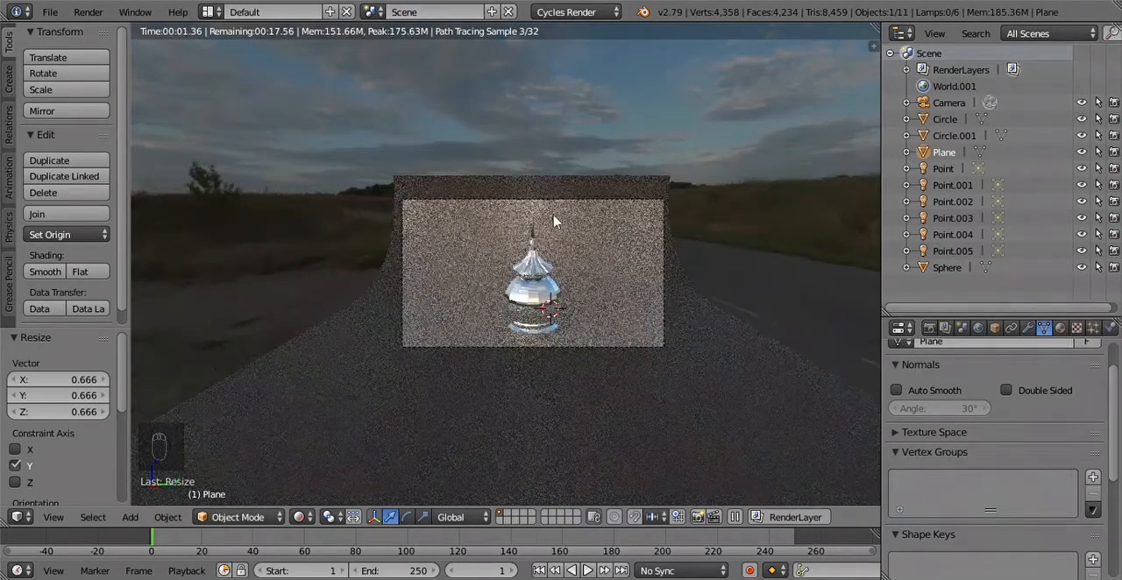
right_click(571, 201)
key("Tab")
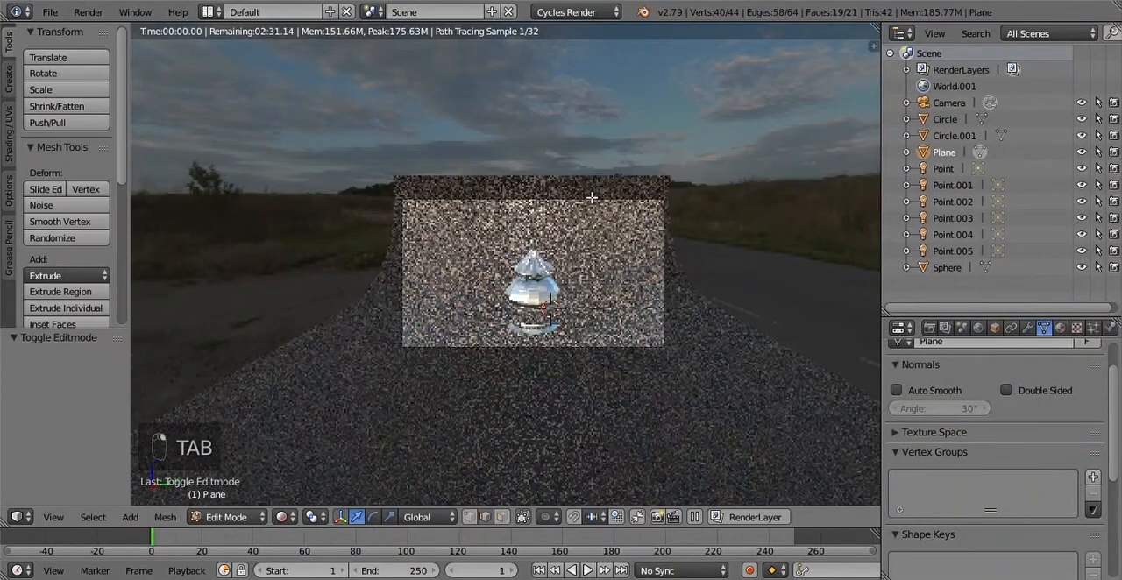
right_click(586, 181)
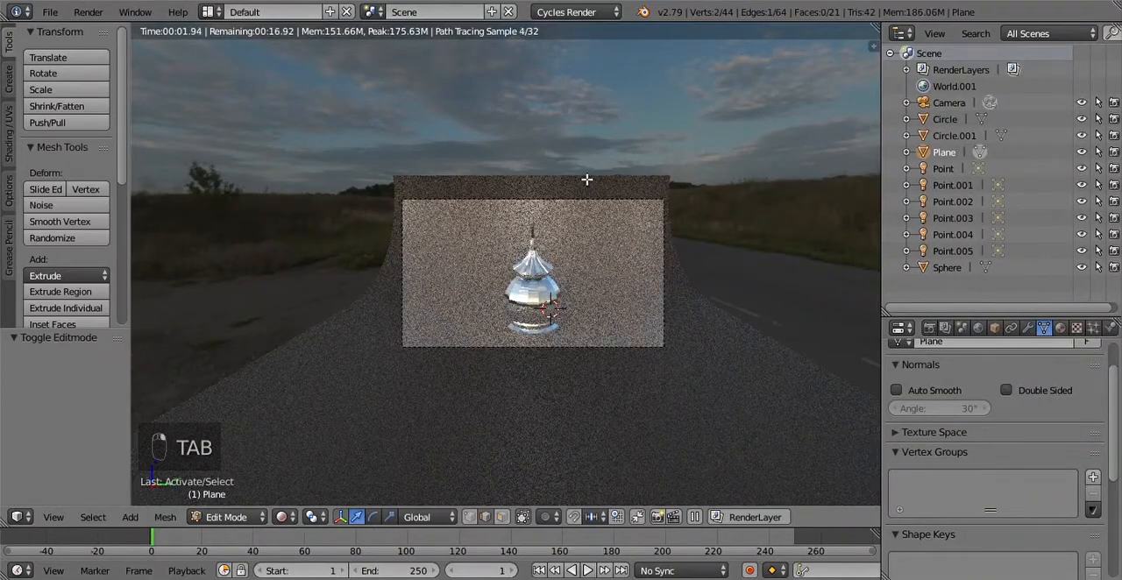
key("g")
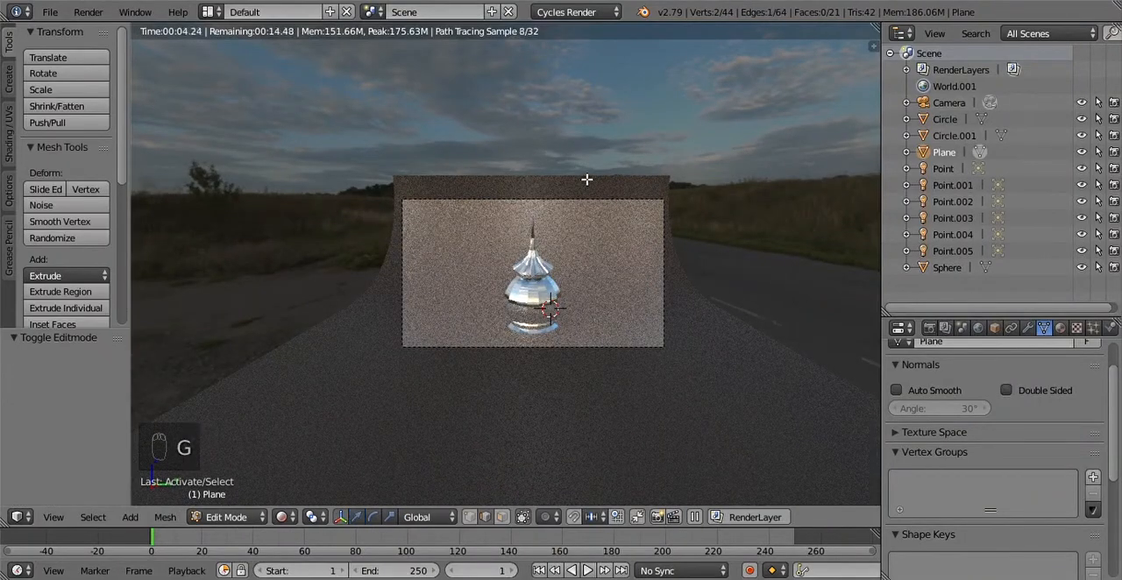
key("z")
key("Escape")
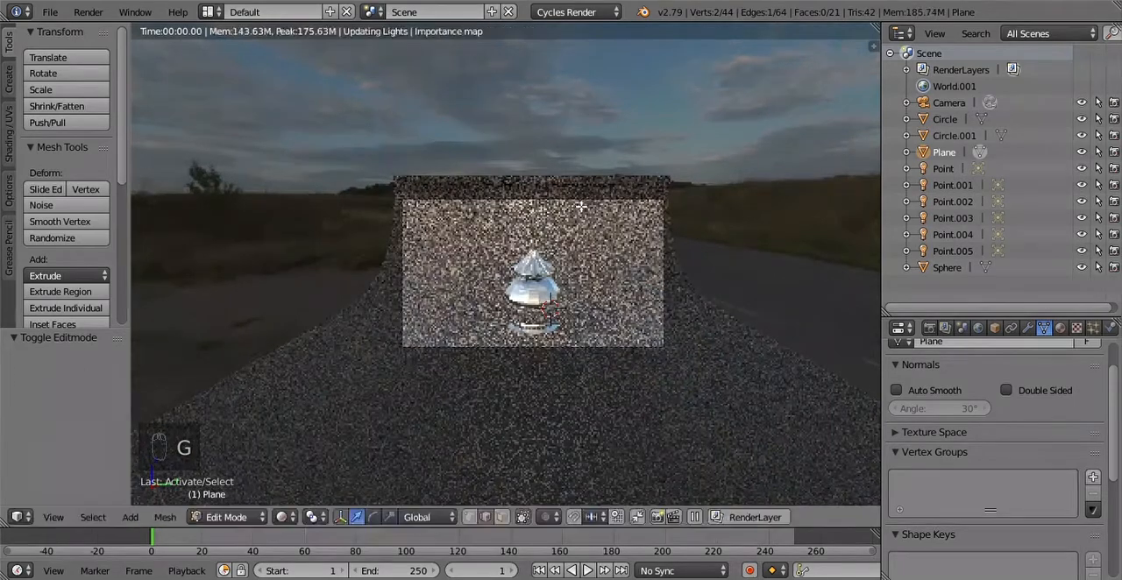
Step: Switch the viewport to solid shading, return the backdrop plane to Object Mode and reframe the camera view
left_click(312, 518)
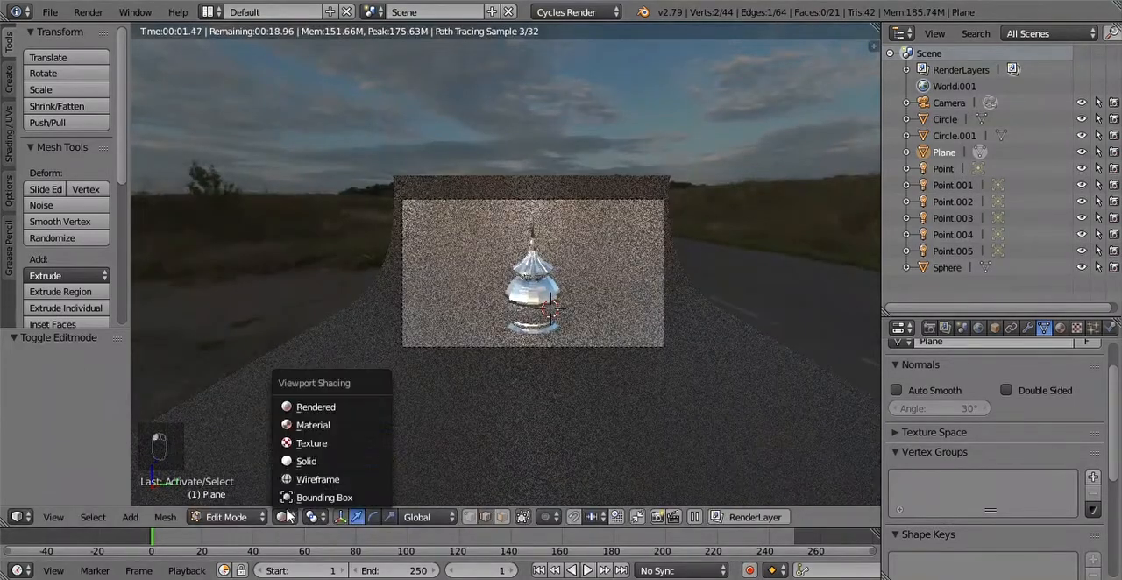
left_click(317, 461)
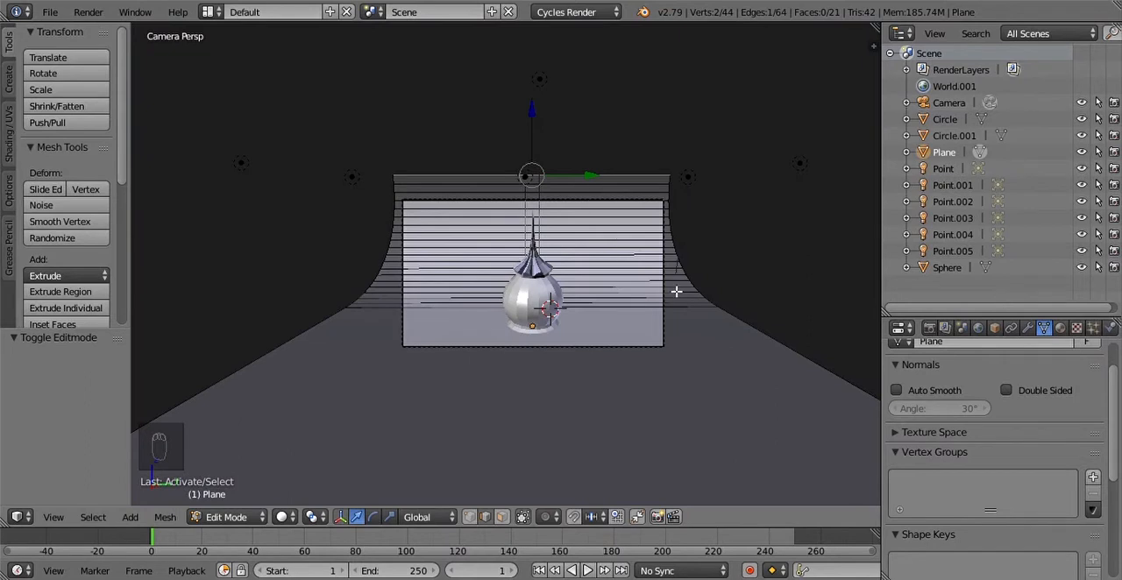
scroll(710, 295, "up", 1)
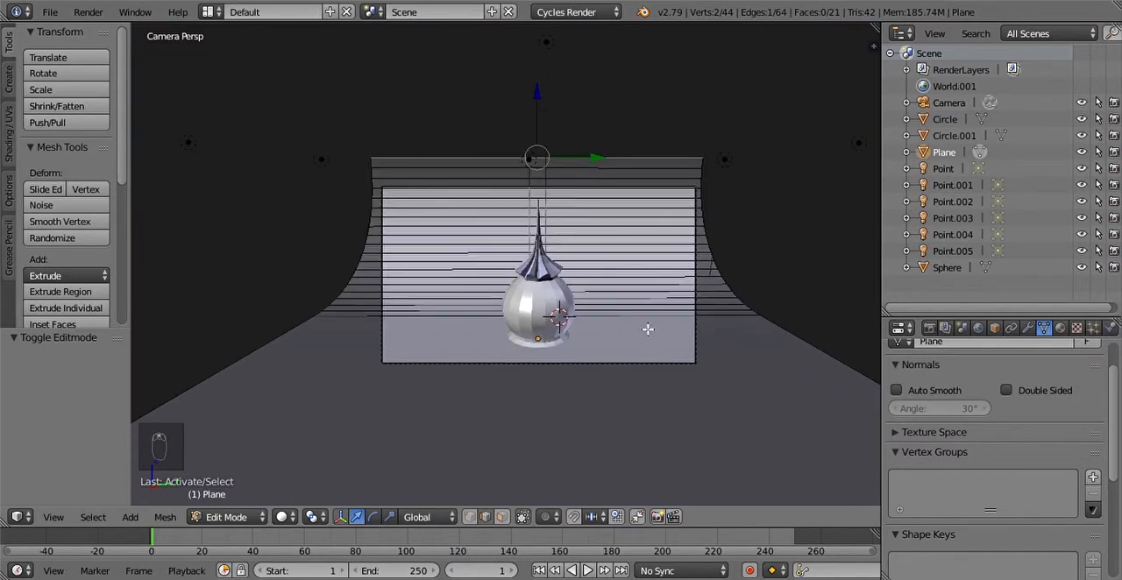
key("Tab")
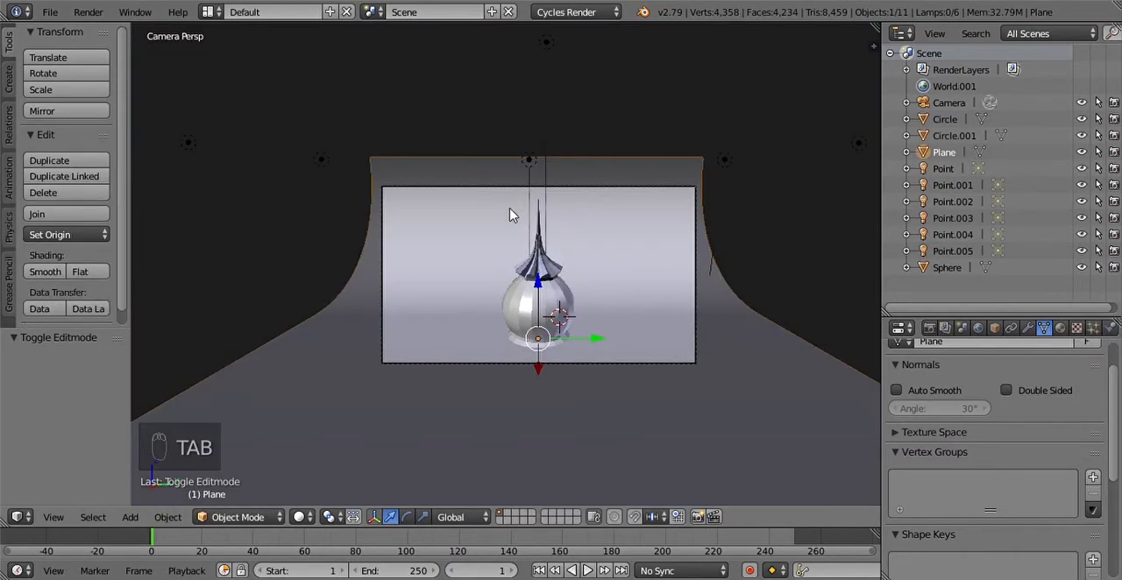
scroll(539, 313, "down", 3)
scroll(451, 320, "up", 8)
scroll(482, 337, "down", 3)
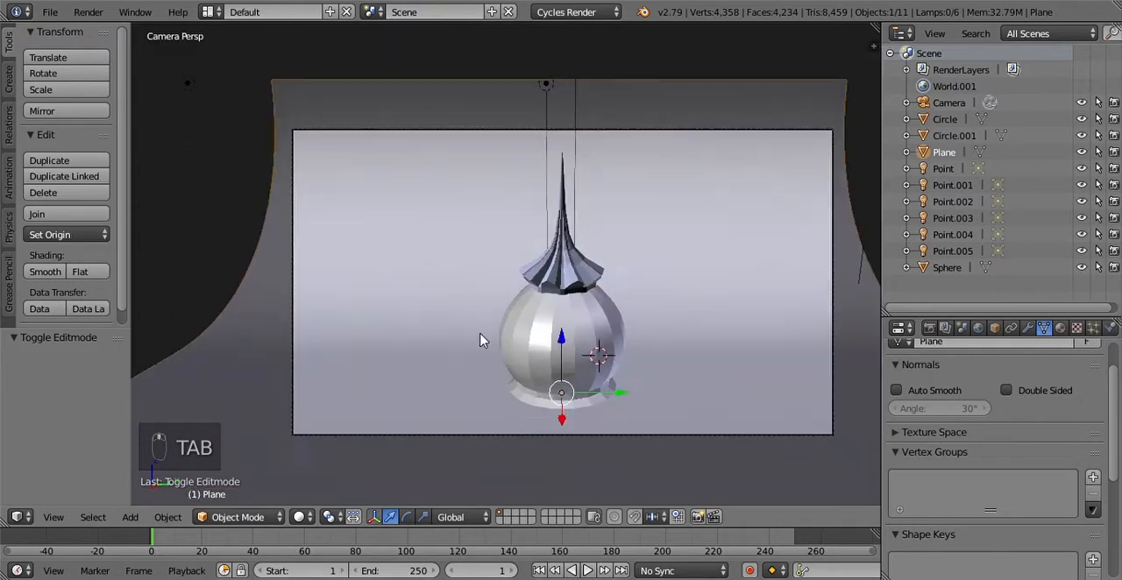
scroll(499, 332, "up", 1)
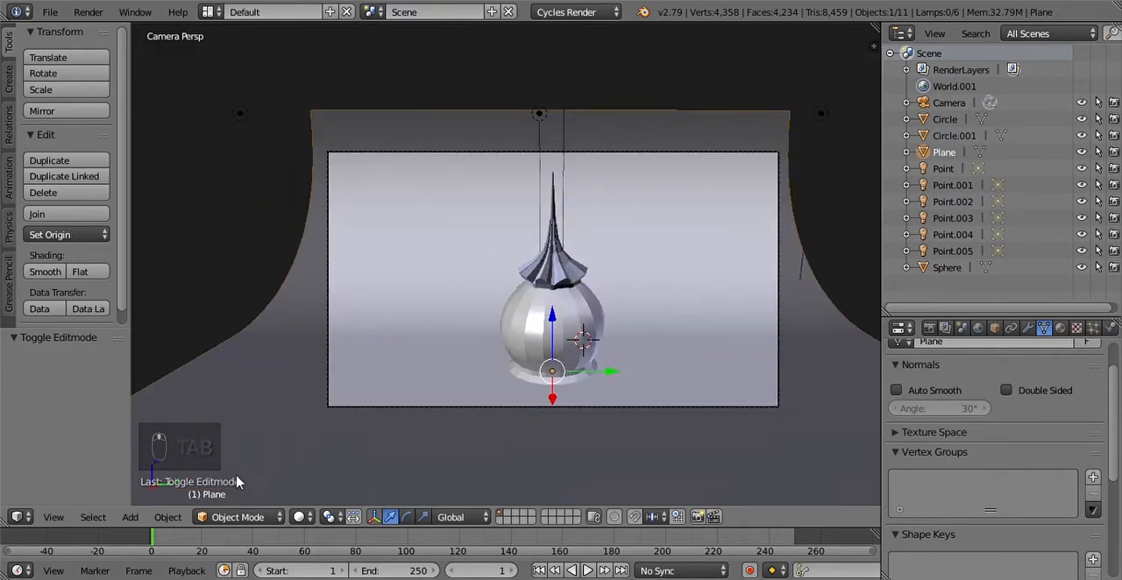
left_click(260, 518)
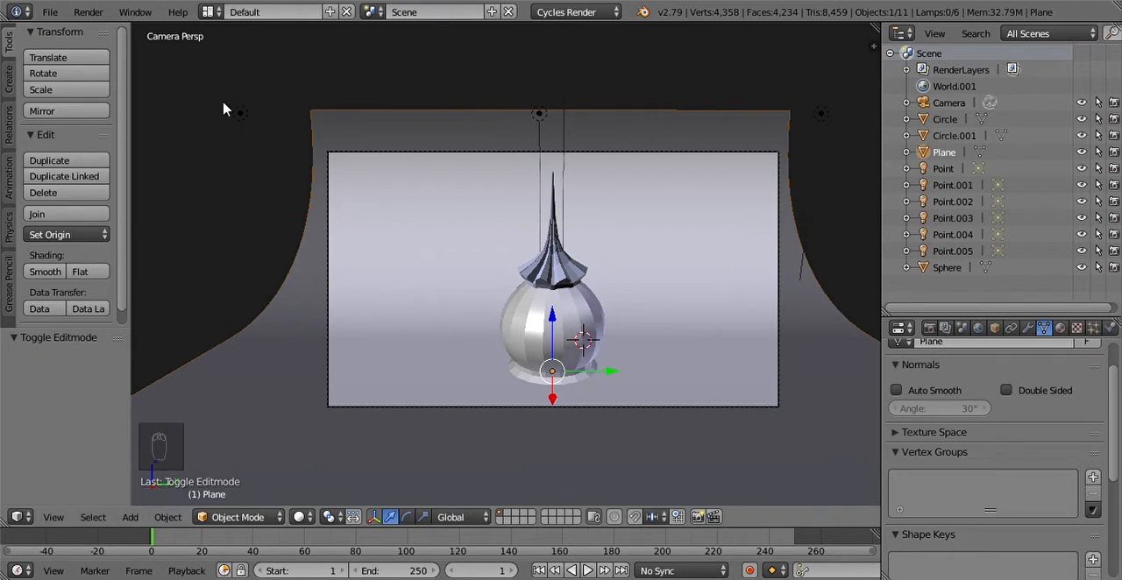
middle_click_drag(539, 184, 490, 205, "shift")
scroll(491, 204, "up", 1)
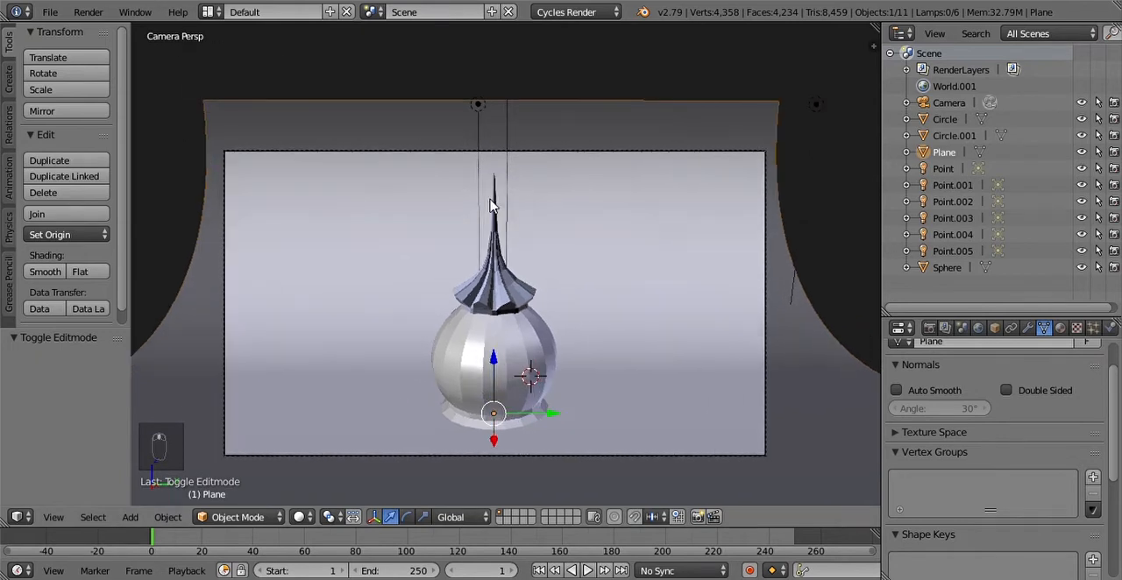
Step: Switch to the Compositing layout and set the roughness of the backdrop's Principled BSDF to 0
left_click(89, 13)
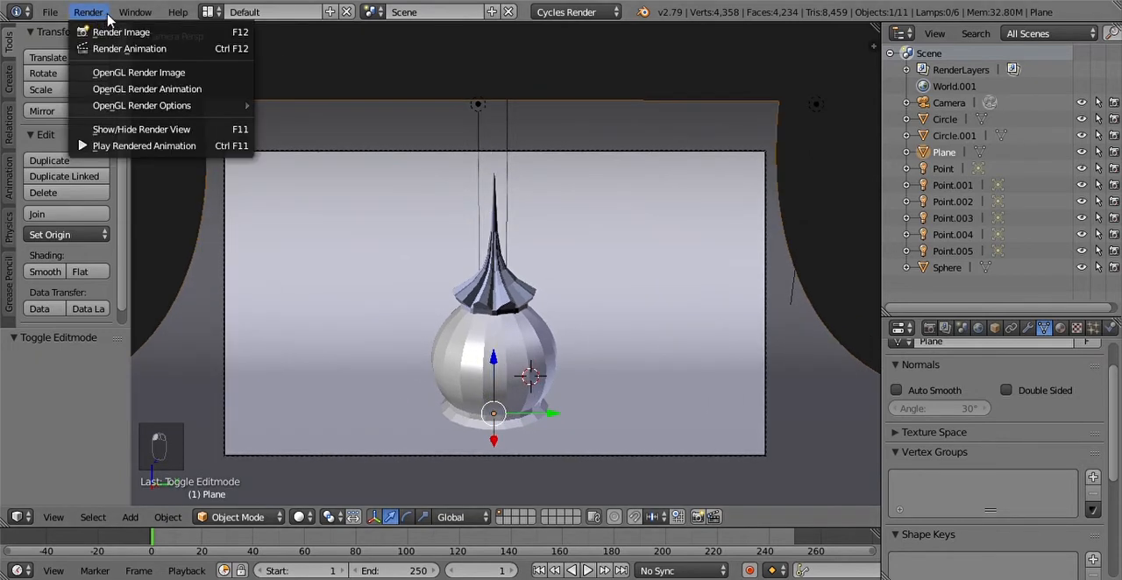
left_click(208, 12)
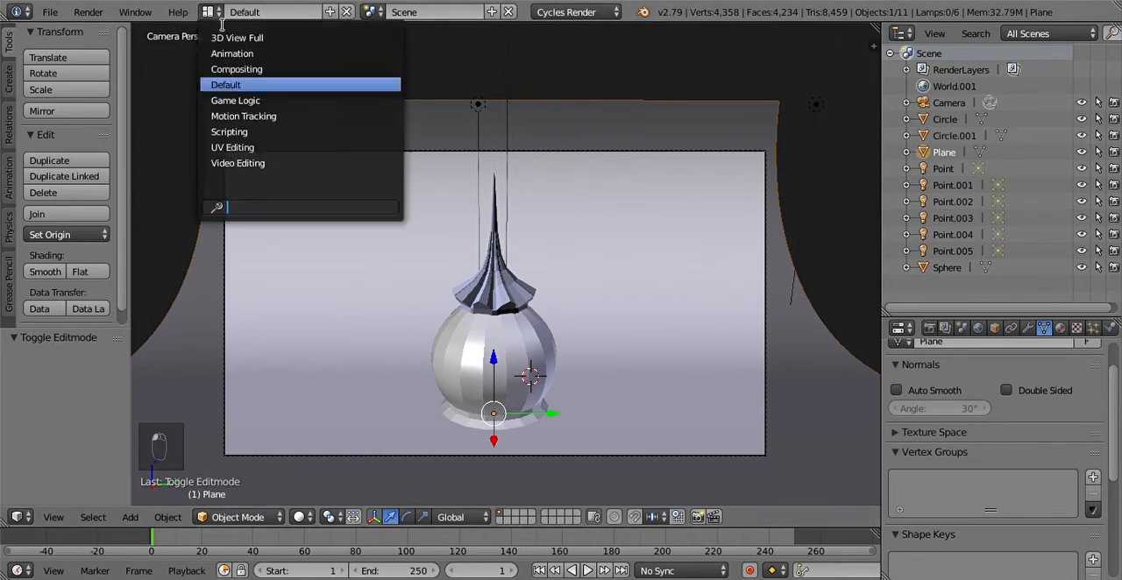
left_click(241, 69)
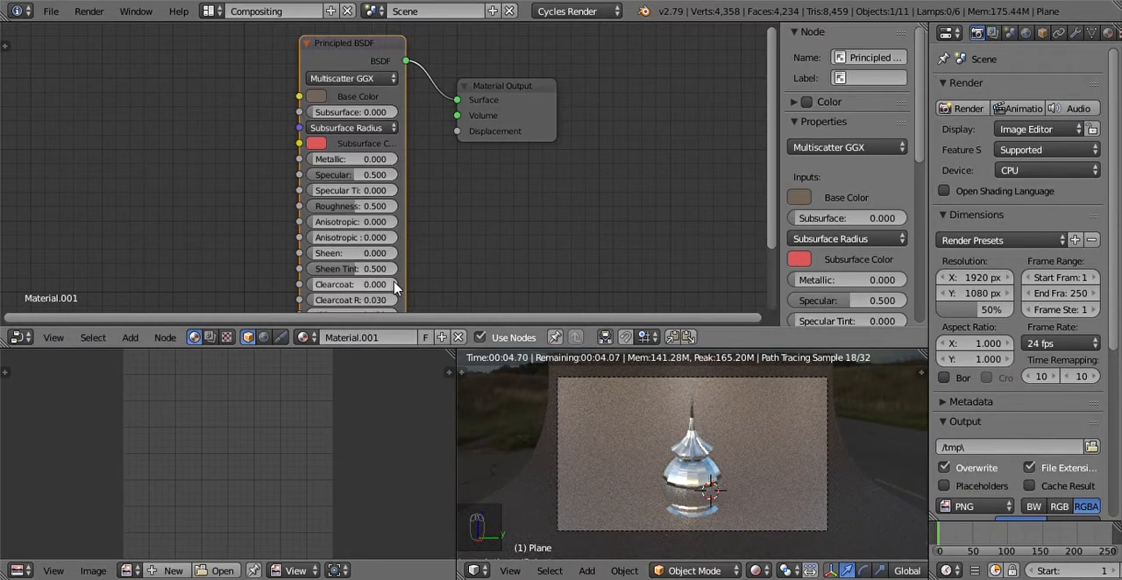
left_click_drag(356, 211, 308, 211)
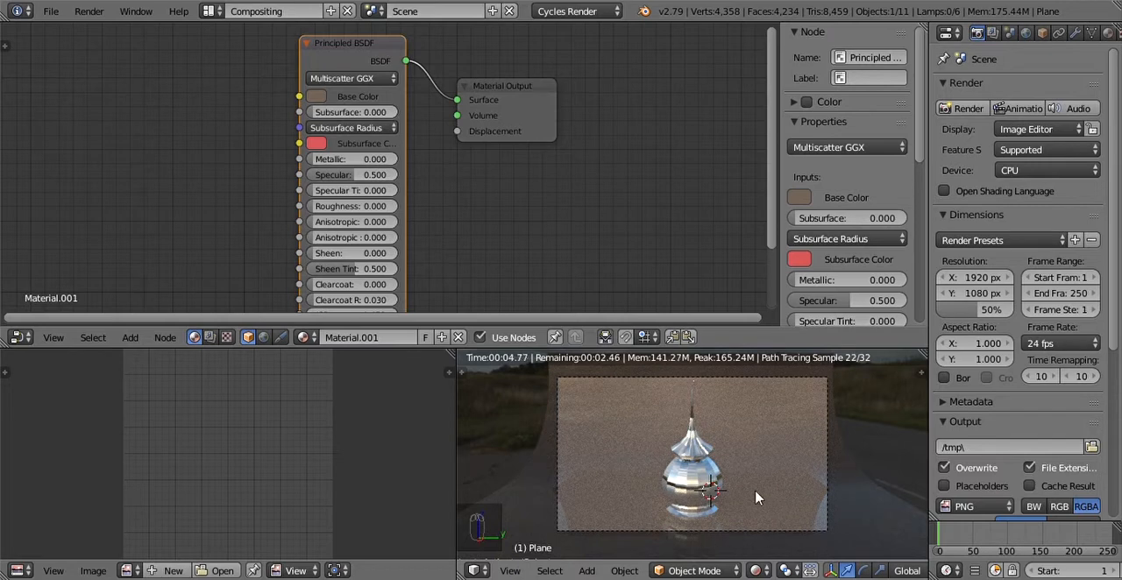
Step: Return to the Default layout and set the viewport shading to Rendered to preview the glossy backdrop
left_click(50, 12)
left_click(216, 12)
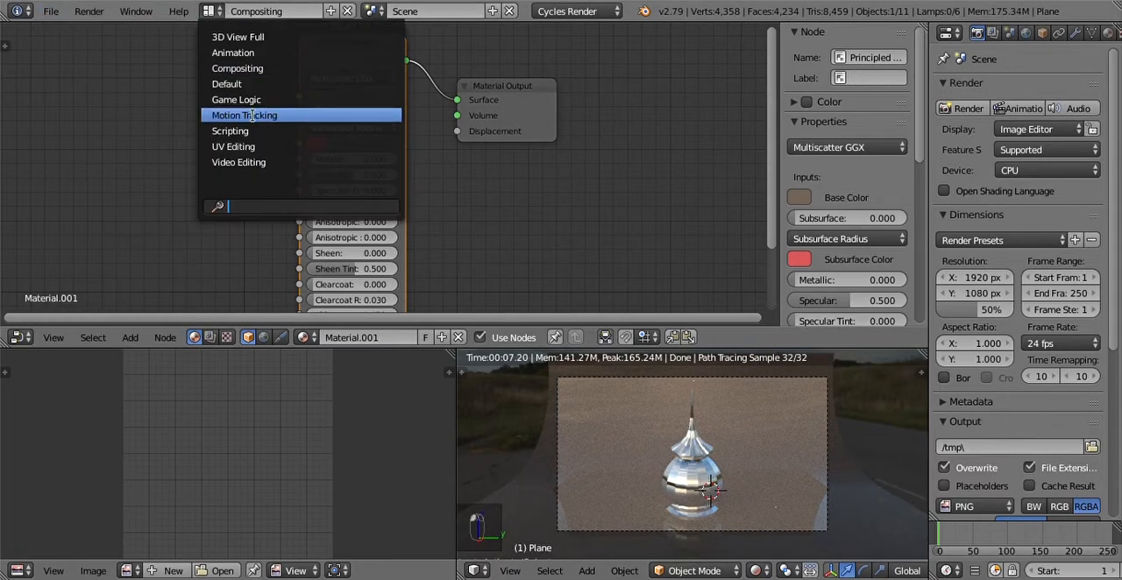
key("Up")
key("Return")
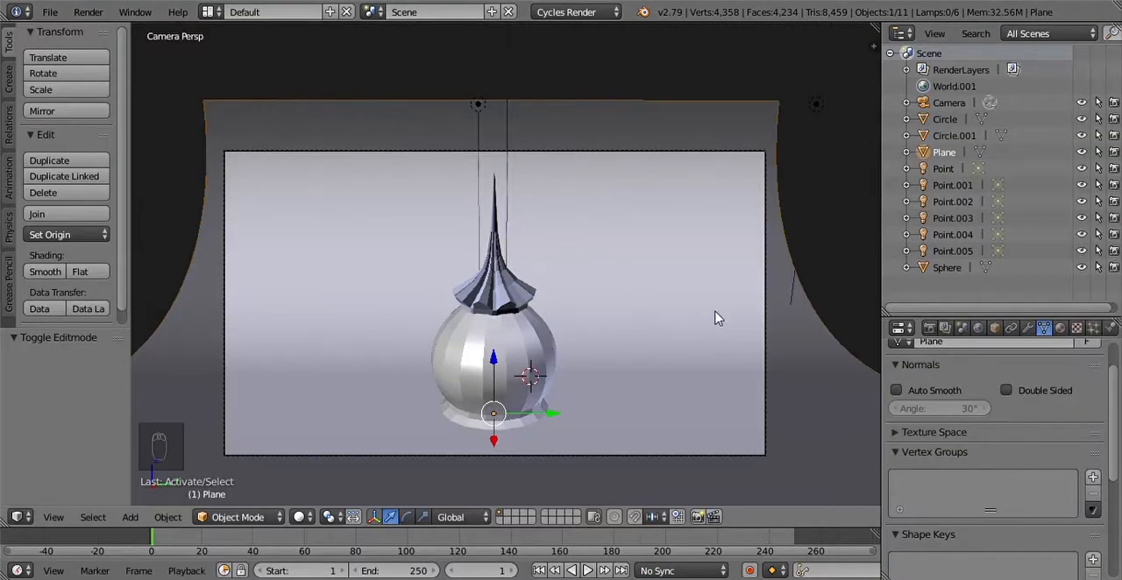
left_click(301, 517)
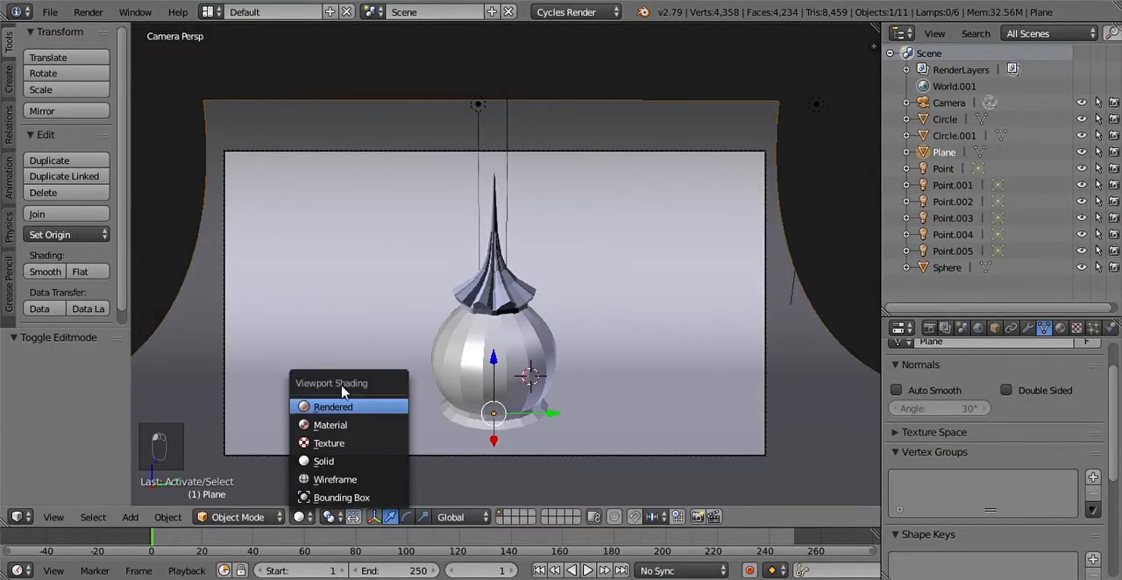
left_click(355, 408)
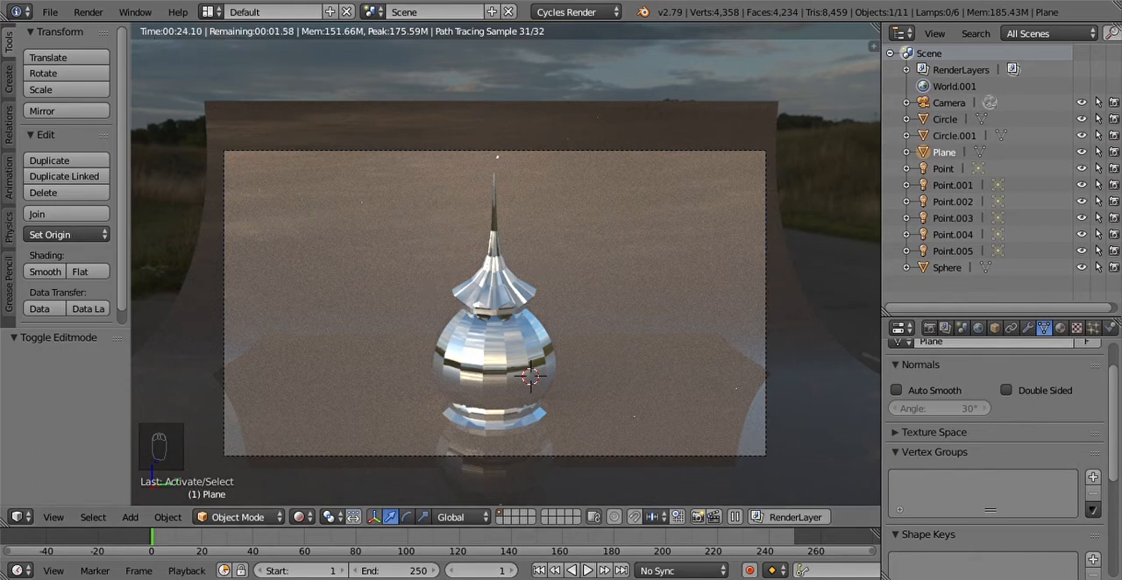
Step: In the Compositing layout, try a transmission of 0.625 for the backdrop's Principled BSDF, then raise it to 1.000
left_click(90, 12)
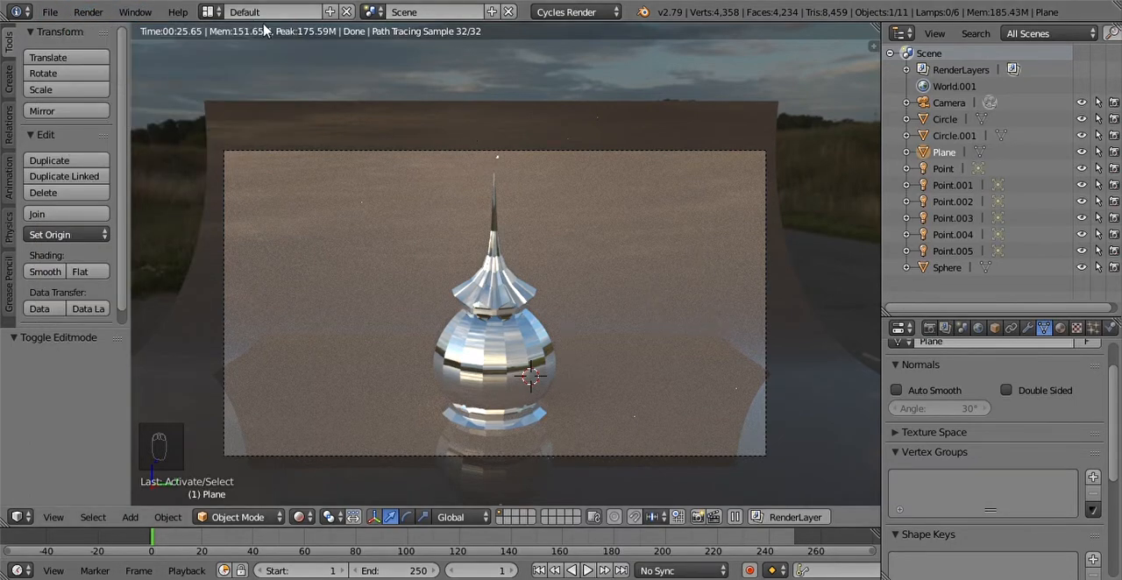
left_click(207, 12)
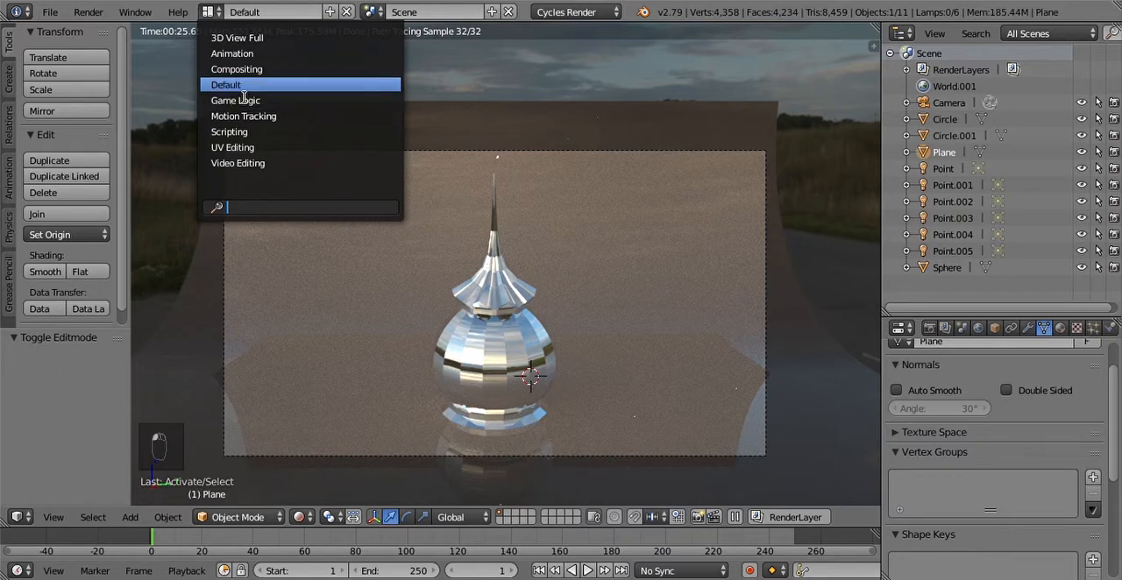
left_click(210, 13)
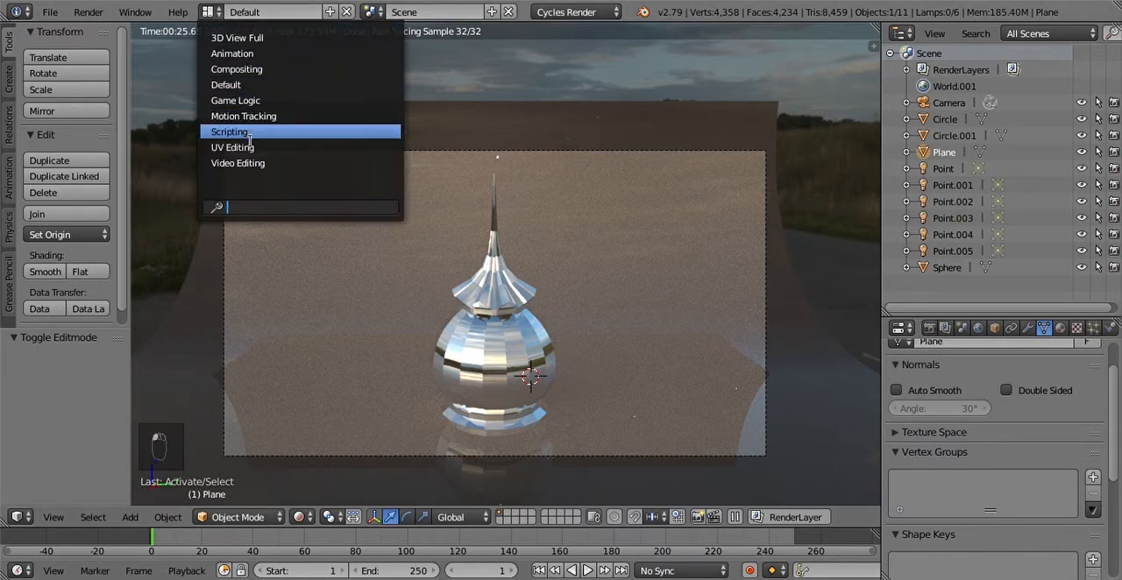
left_click(254, 73)
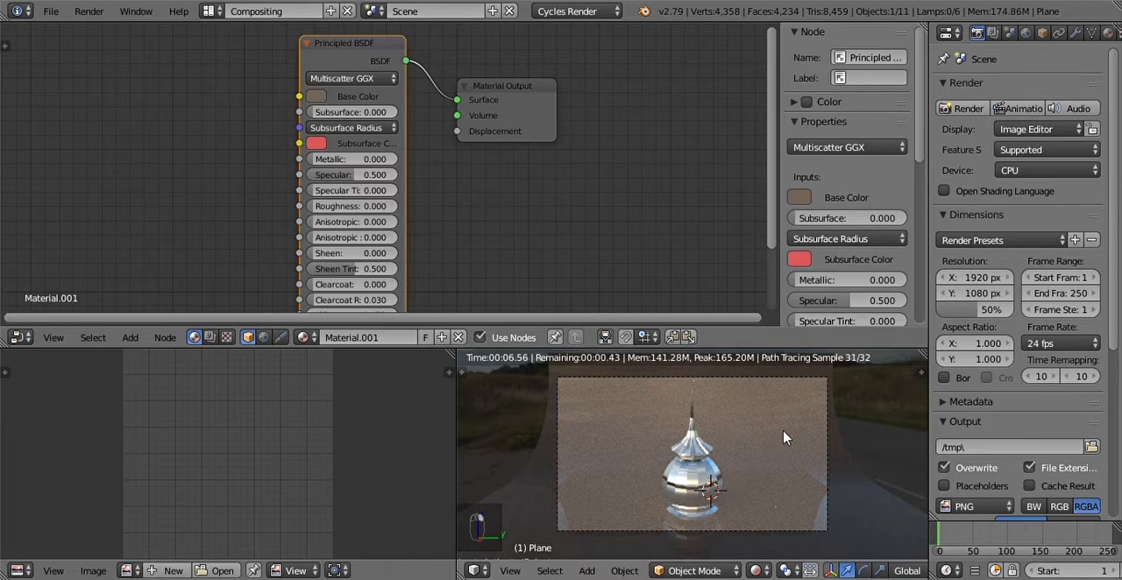
left_click_drag(775, 217, 786, 312)
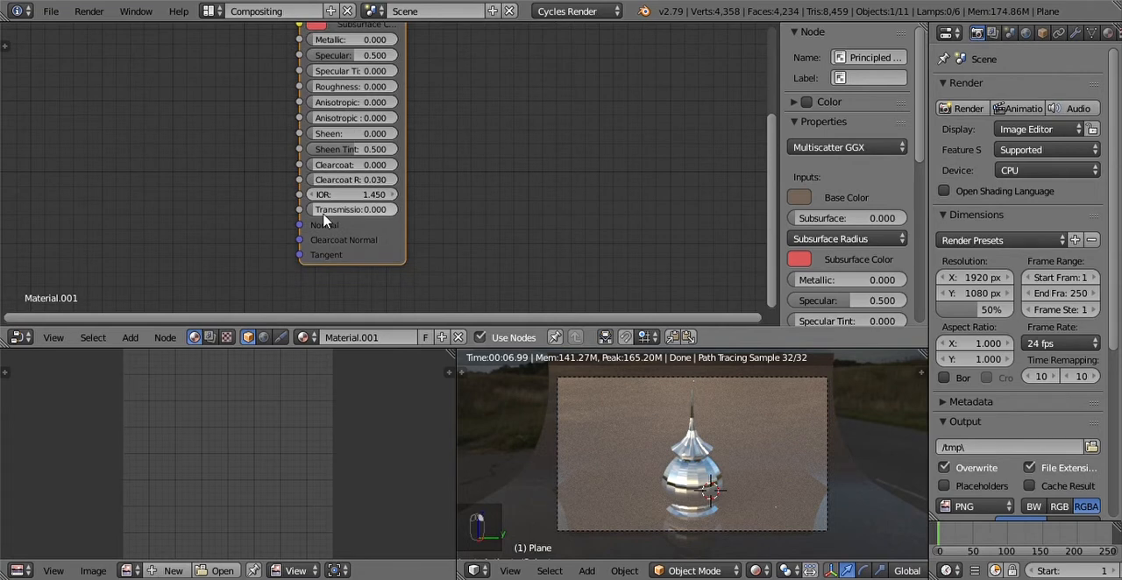
left_click_drag(351, 209, 379, 209)
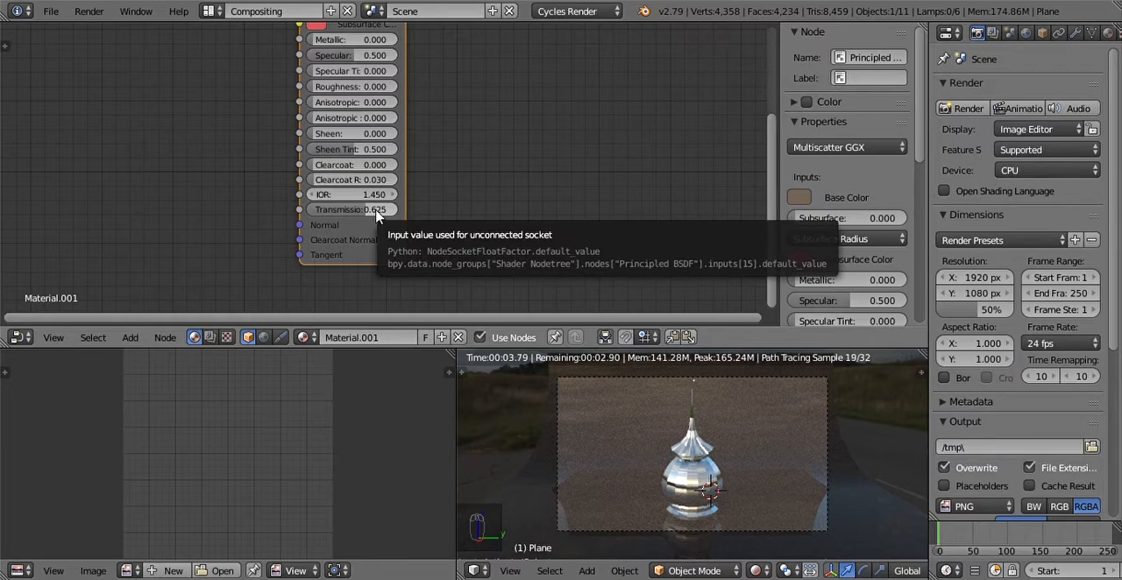
left_click_drag(369, 210, 408, 211)
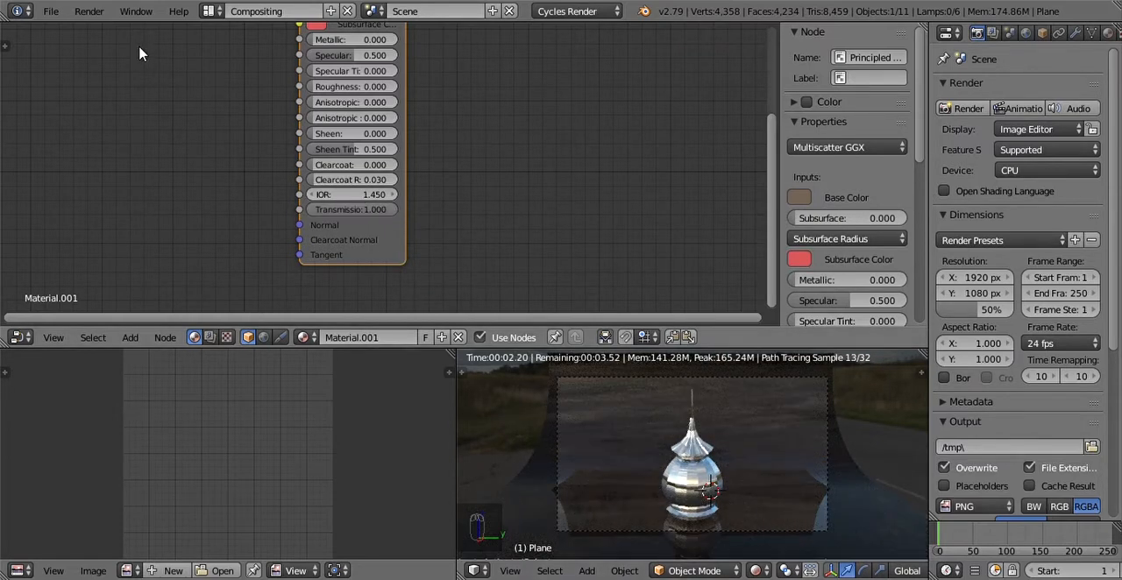
left_click(51, 11)
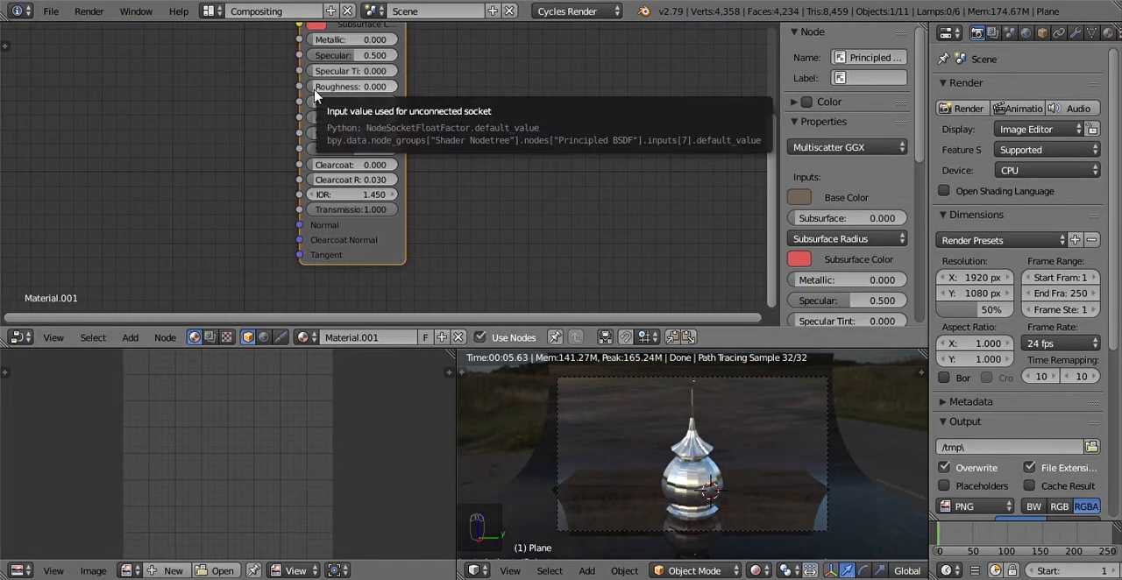
left_click(317, 86)
key("Return")
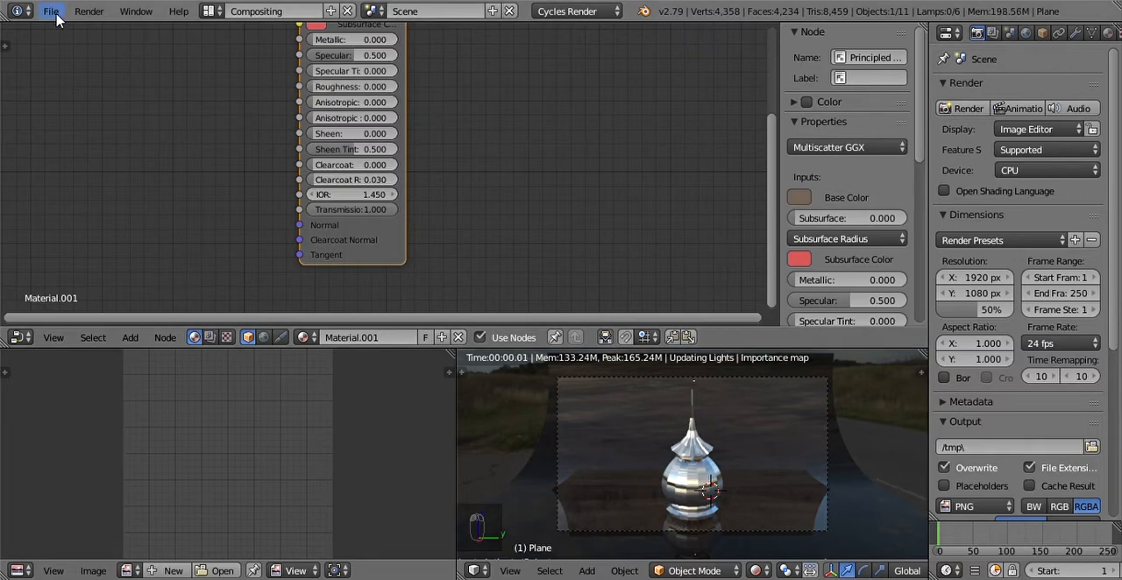
Step: Return to the Default layout and hide all six point lamps, from Point to Point.005, in the viewport
left_click(216, 10)
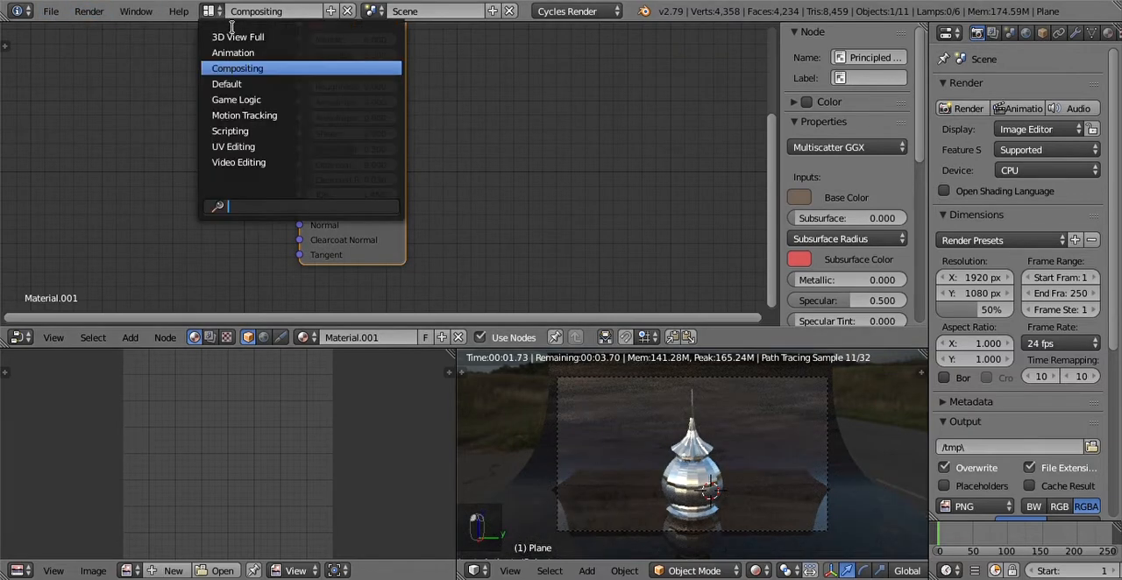
left_click(232, 82)
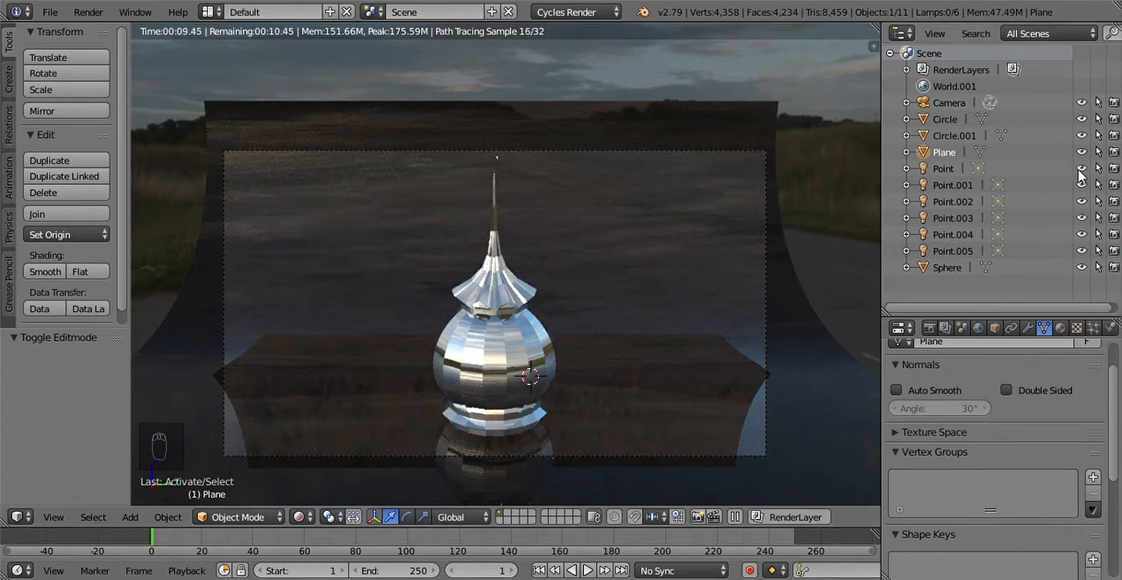
left_click(1081, 169)
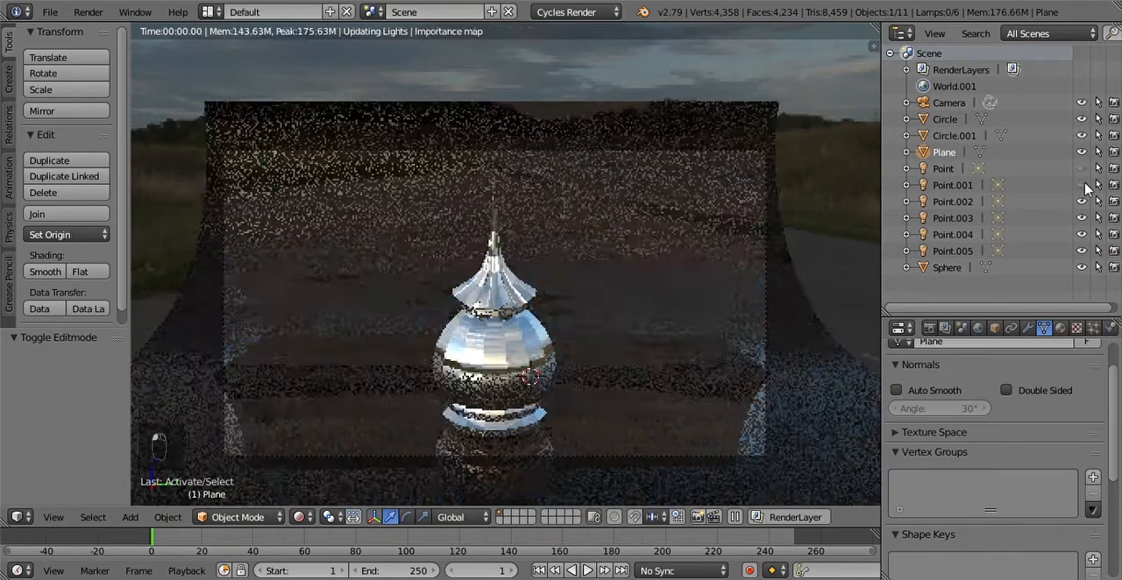
left_click_drag(1083, 186, 1084, 254)
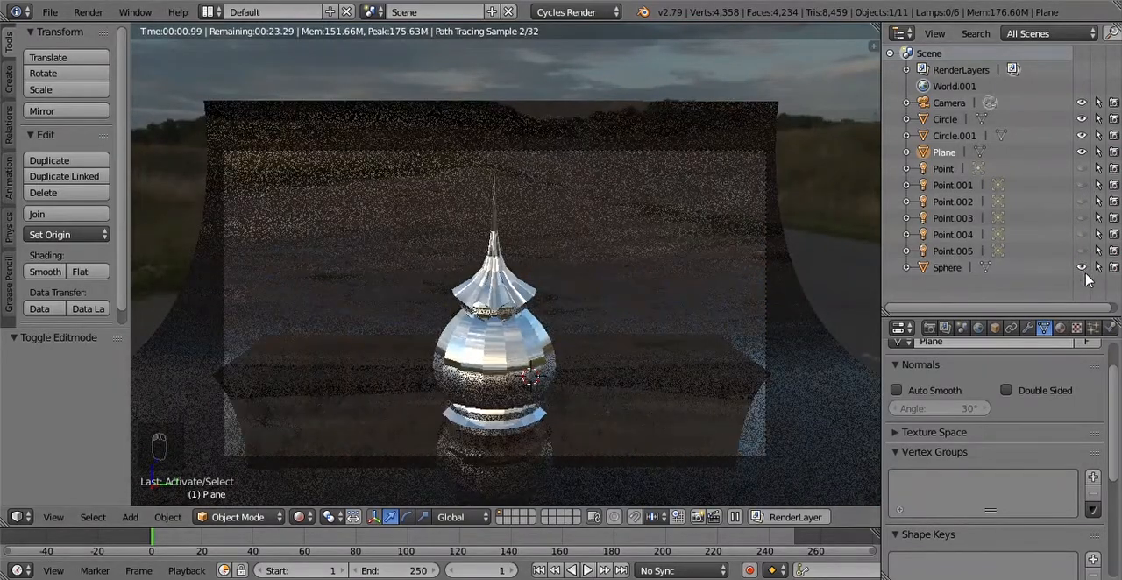
Step: Set the strength of the world's environment texture background to 1
left_click(978, 329)
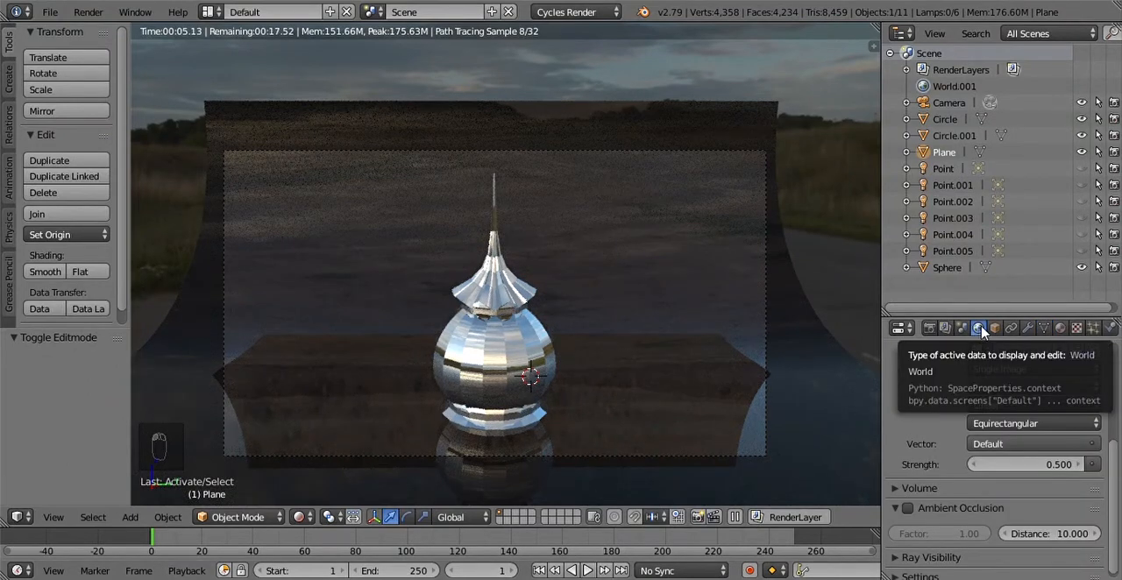
left_click(1050, 467)
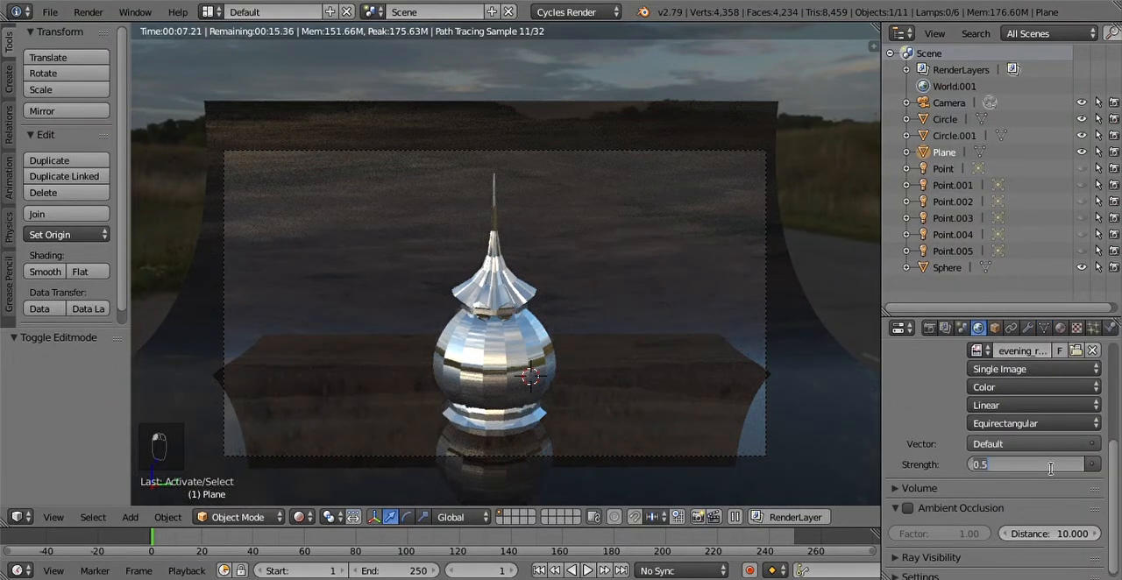
type("1")
key("Return")
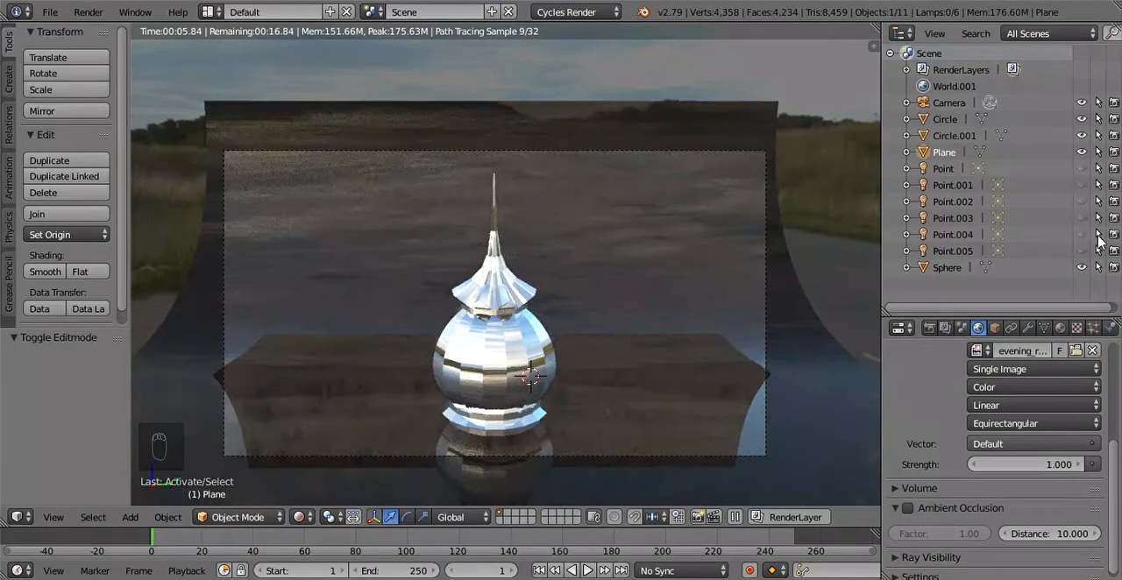
Step: Inspect the dome and backdrop from the side, then return to the camera view and enable Lock Camera to View
middle_click_drag(704, 230, 711, 250)
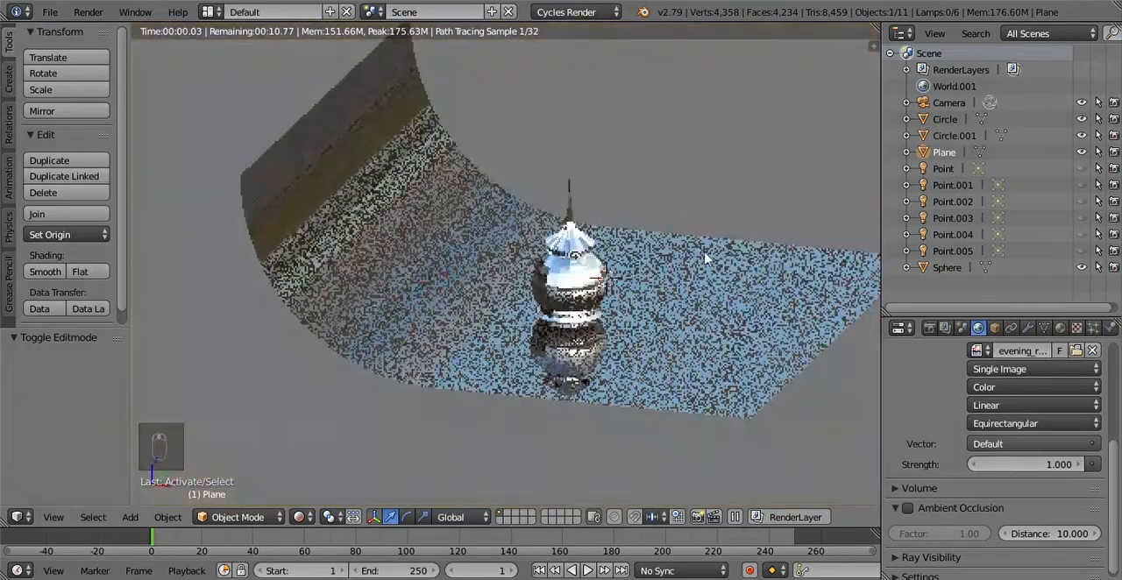
scroll(686, 257, "up", 4)
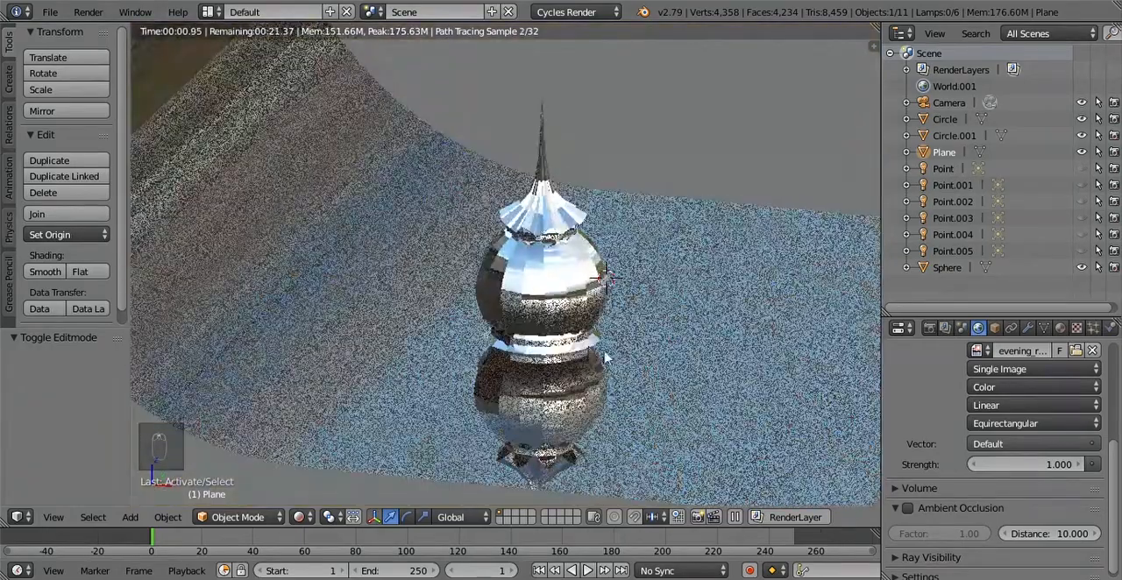
mouse_move(598, 338)
middle_mouse_down()
mouse_move(598, 310)
mouse_move(669, 280)
mouse_move(554, 325)
mouse_move(616, 339)
middle_mouse_up()
key("n")
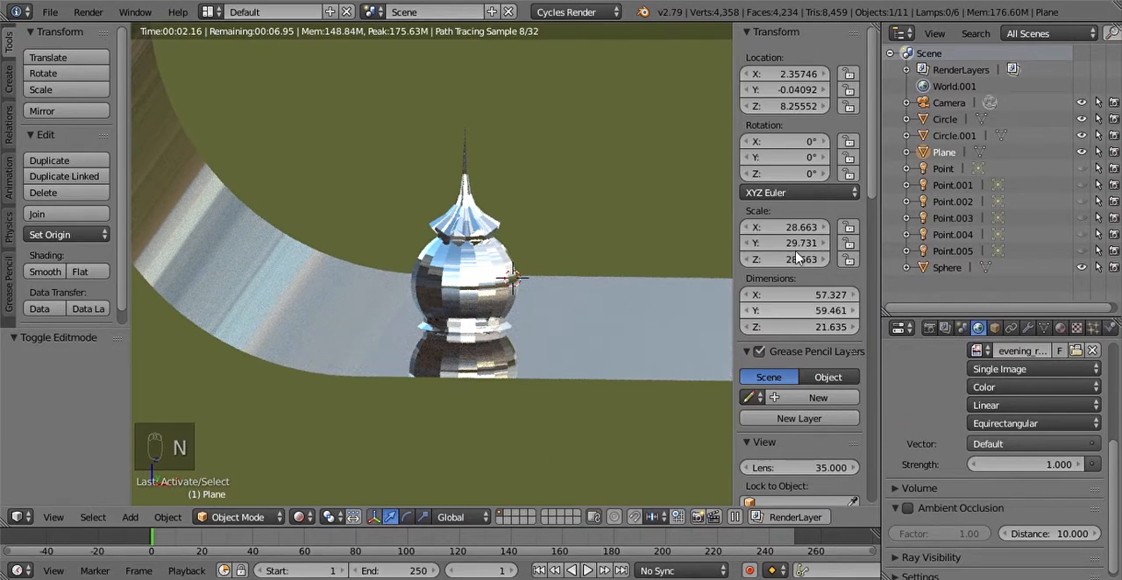
left_click(53, 517)
left_click(79, 459)
key("n")
key("n")
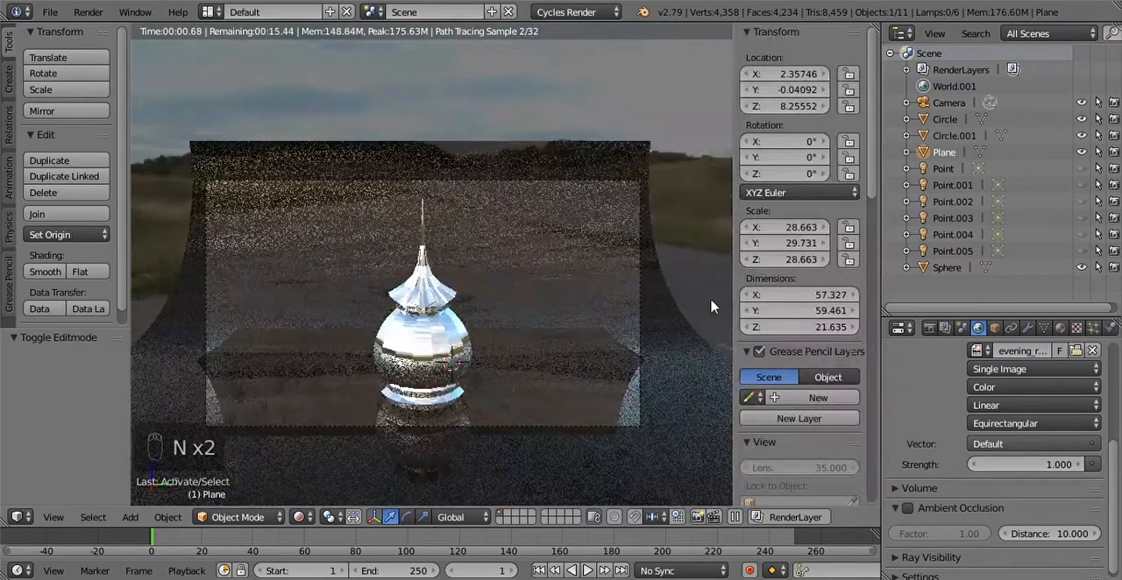
scroll(750, 325, "down", 5)
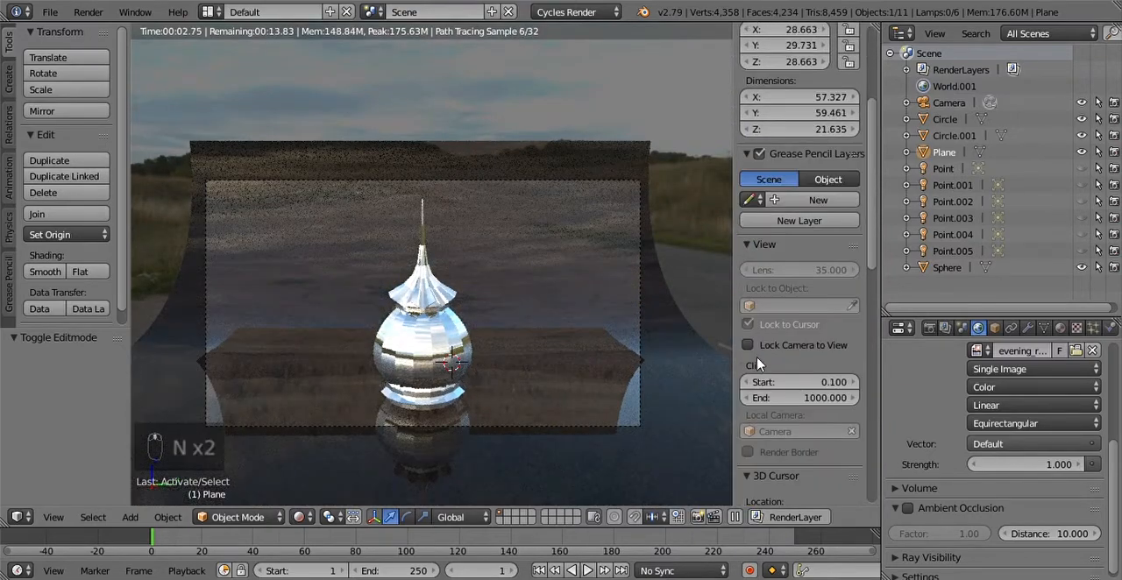
key("n")
Step: Try different camera angles and distances around the dome, framing it against the sky and the backdrop
middle_click_drag(488, 352, 673, 304)
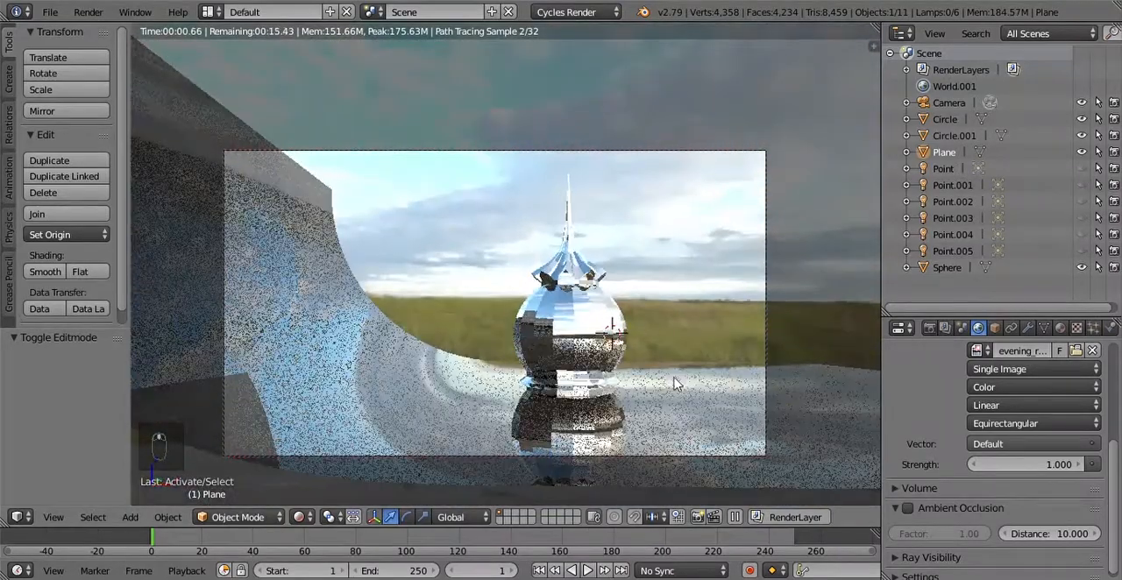
middle_click_drag(648, 355, 817, 354)
scroll(589, 288, "up", 3)
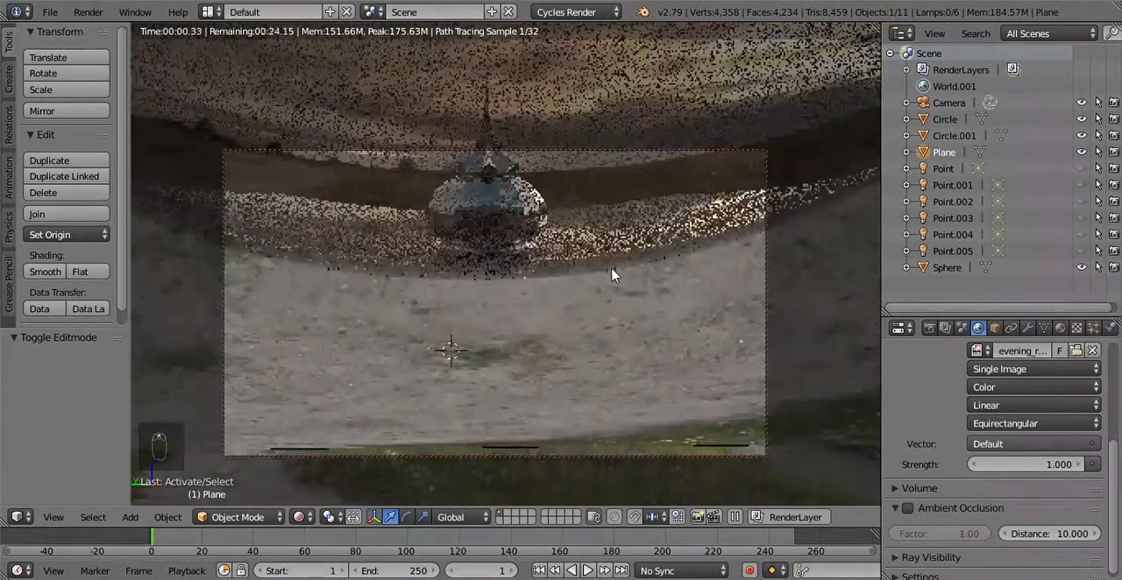
scroll(613, 263, "up", 4)
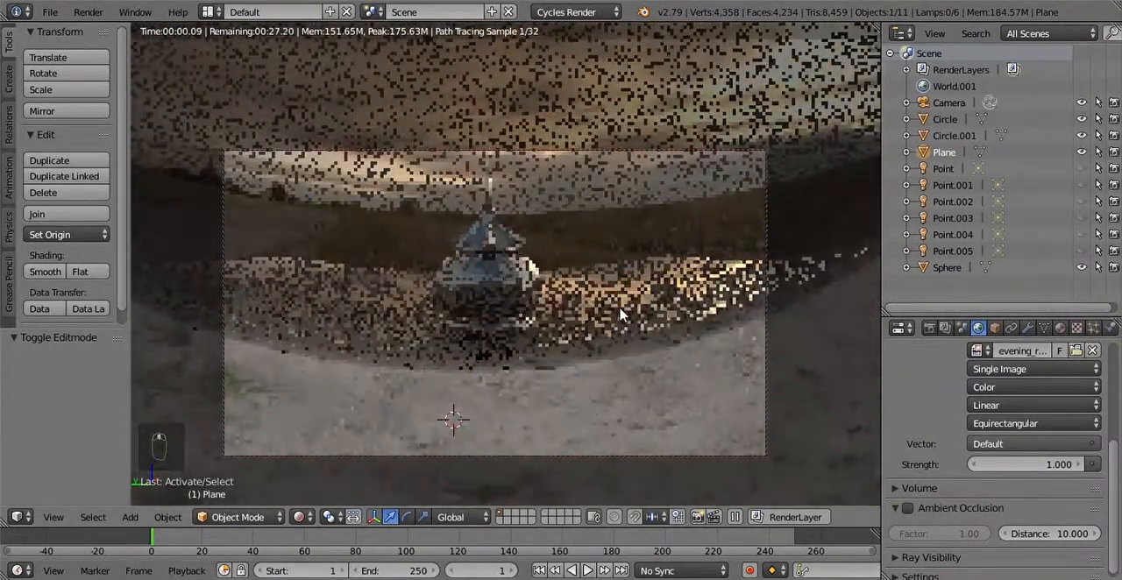
scroll(626, 323, "up", 1)
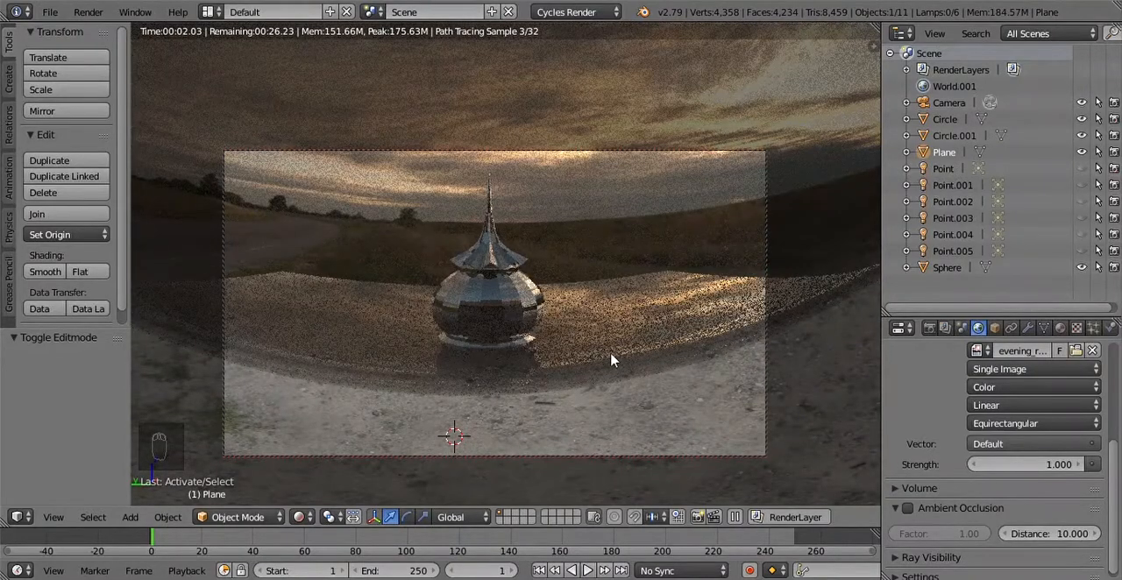
scroll(600, 353, "up", 2)
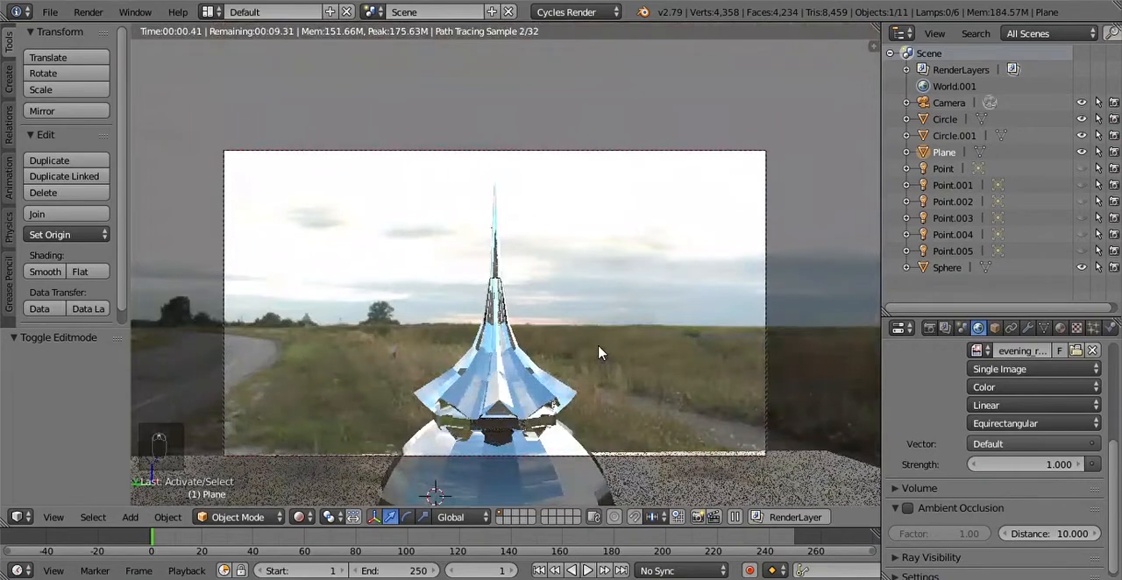
scroll(599, 361, "down", 2)
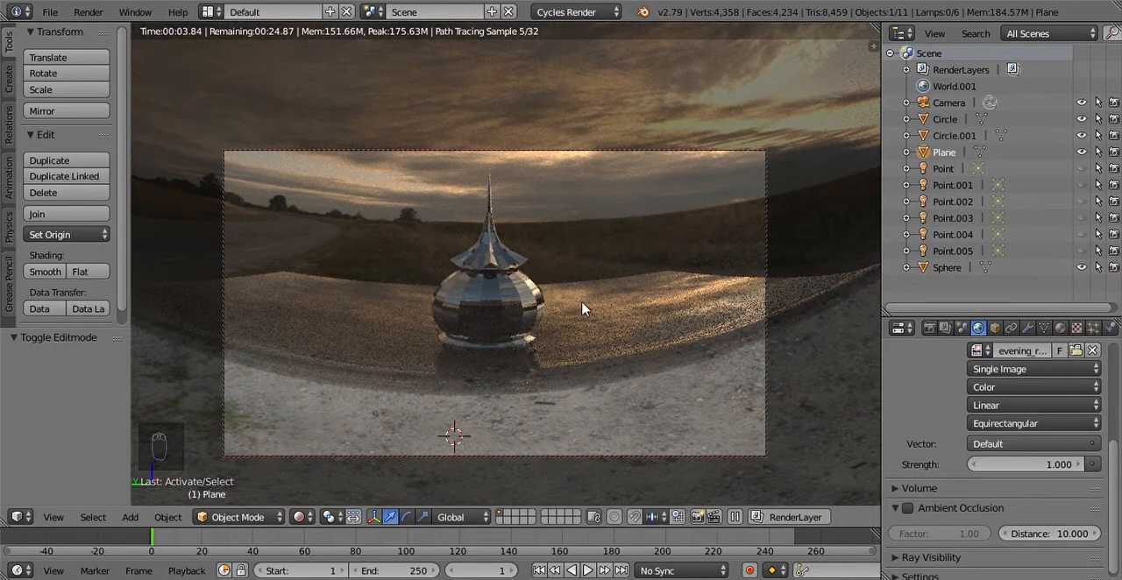
scroll(600, 358, "up", 2)
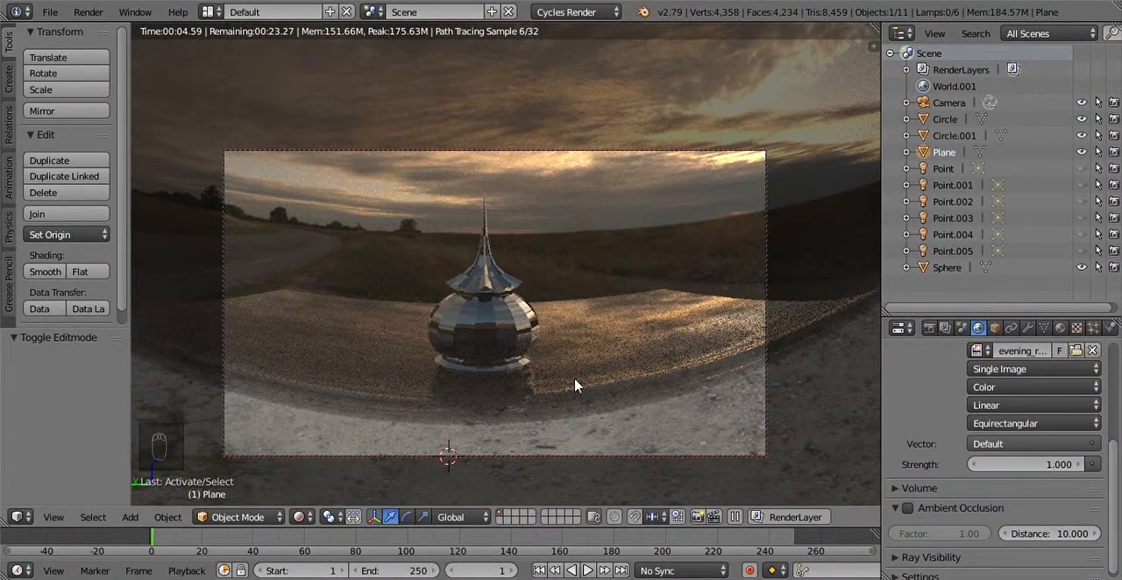
middle_click_drag(574, 386, 600, 385)
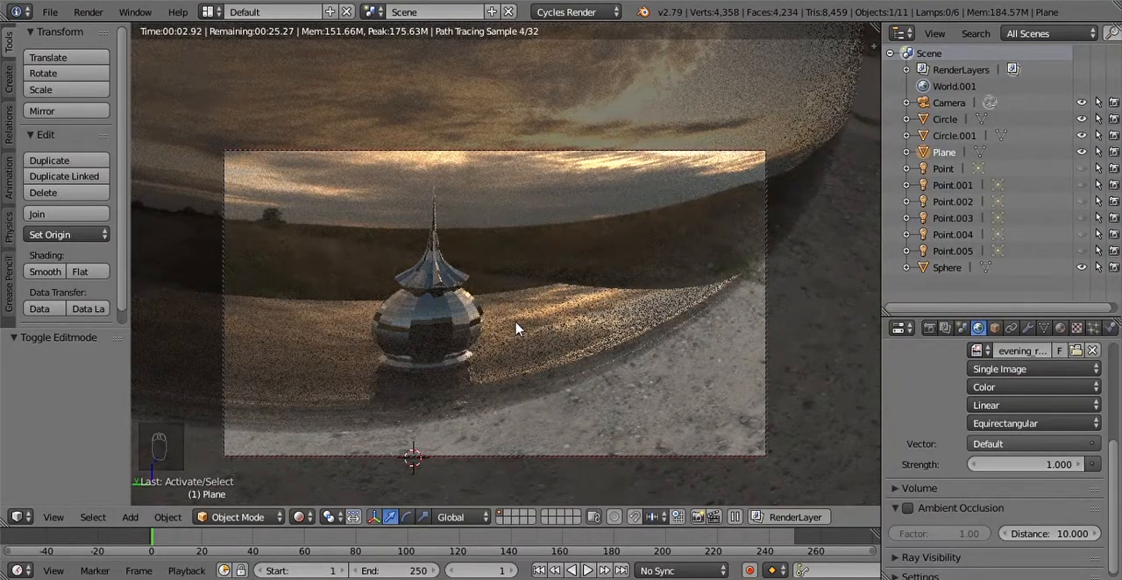
scroll(517, 328, "up", 2)
middle_click_drag(504, 328, 506, 376)
middle_click_drag(483, 323, 554, 375)
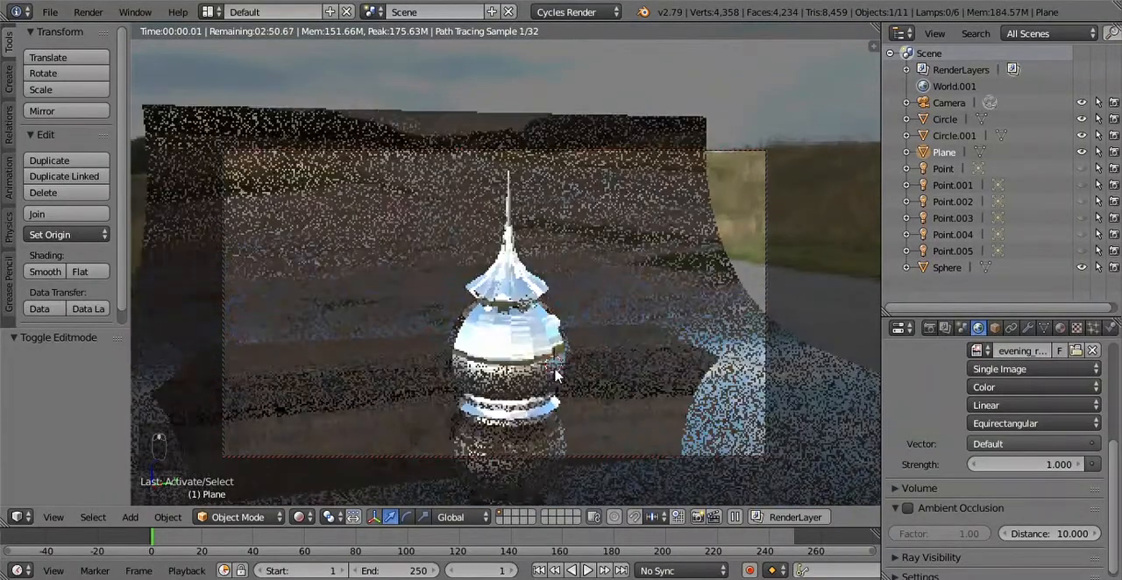
Step: Undo the camera moves, the world strength change and the hiding of the point lamps
key("ctrl+z")
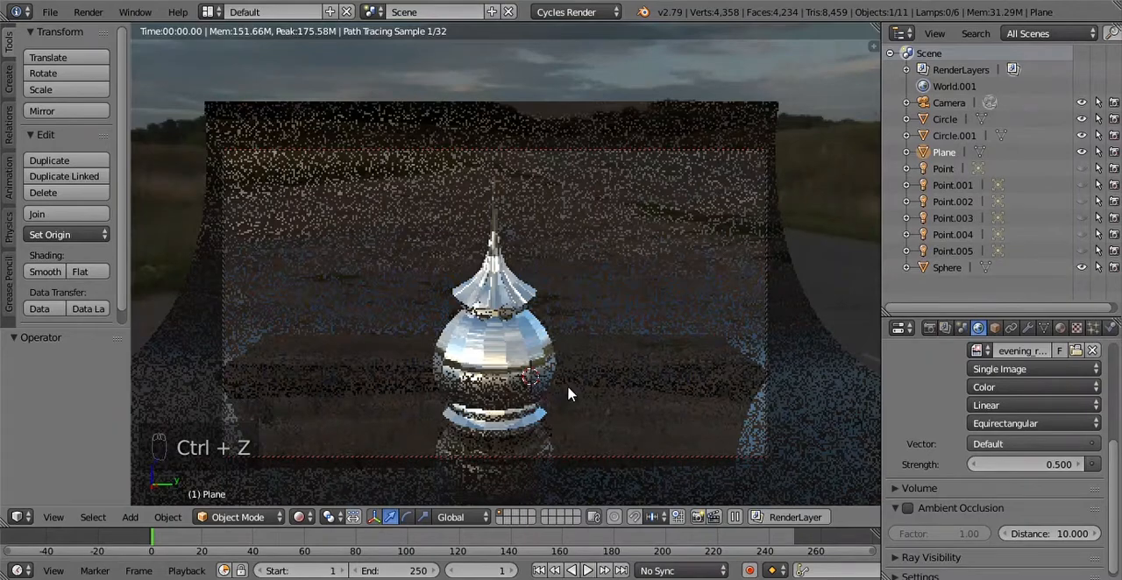
key("ctrl+z")
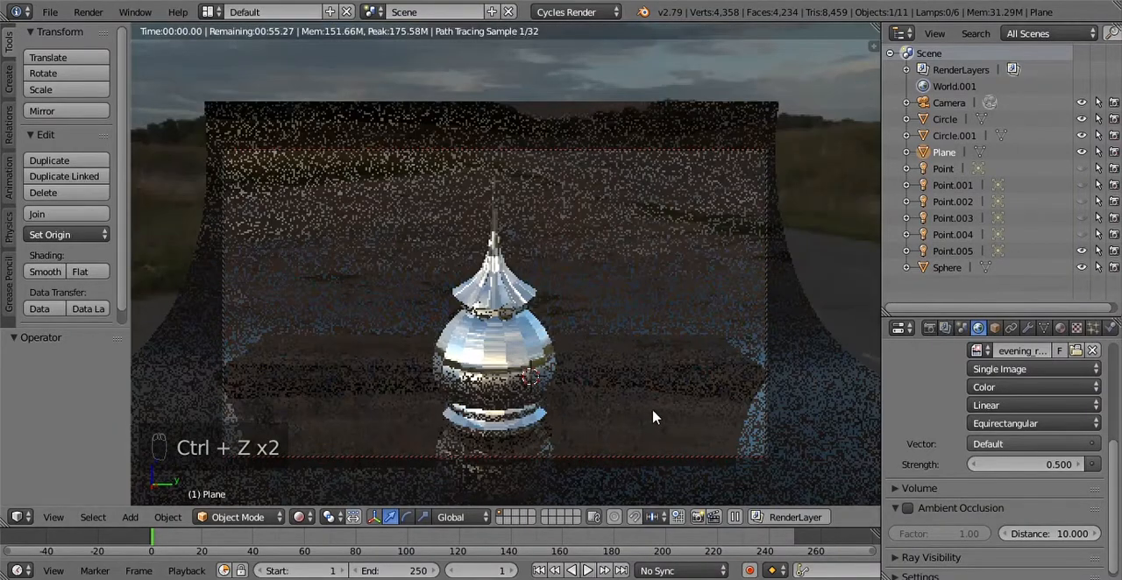
key("ctrl+z")
key("ctrl+z")
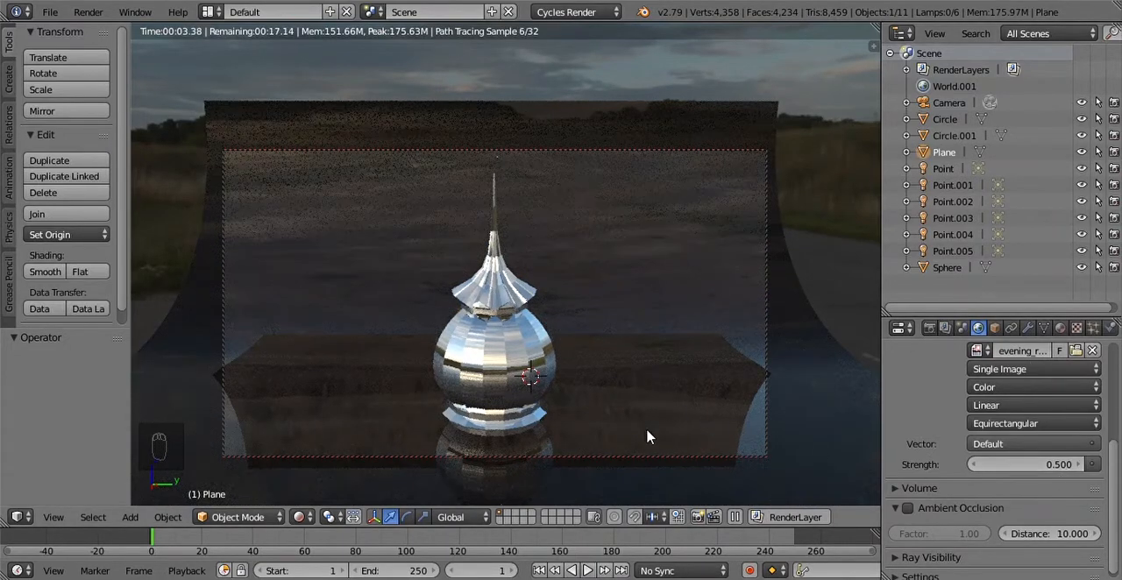
Step: Switch to the Compositing layout and set the transmission of the backdrop's Principled BSDF to 0
right_click(217, 76)
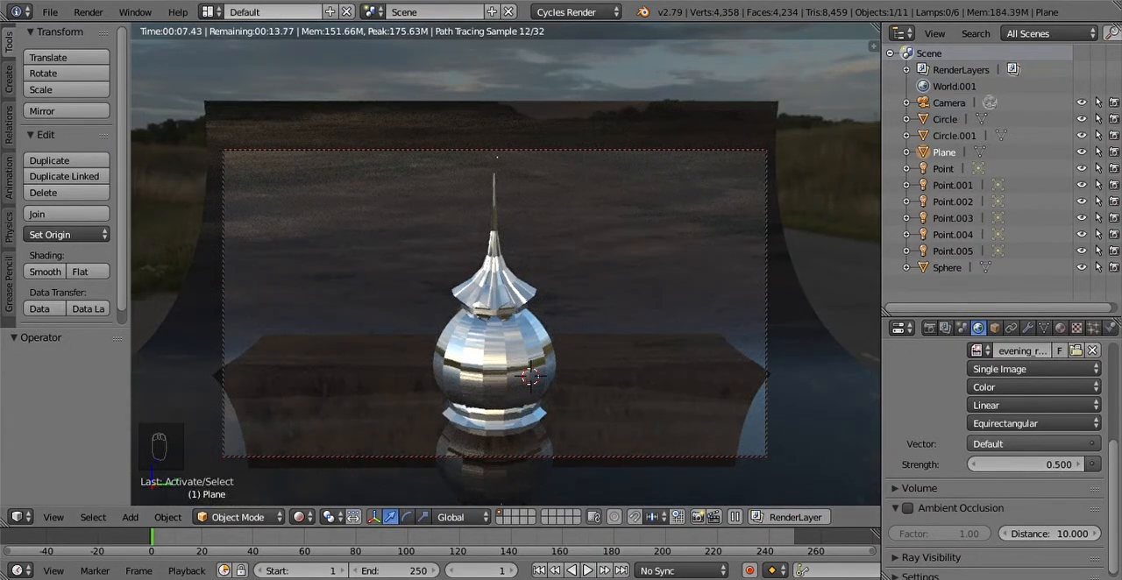
left_click(88, 11)
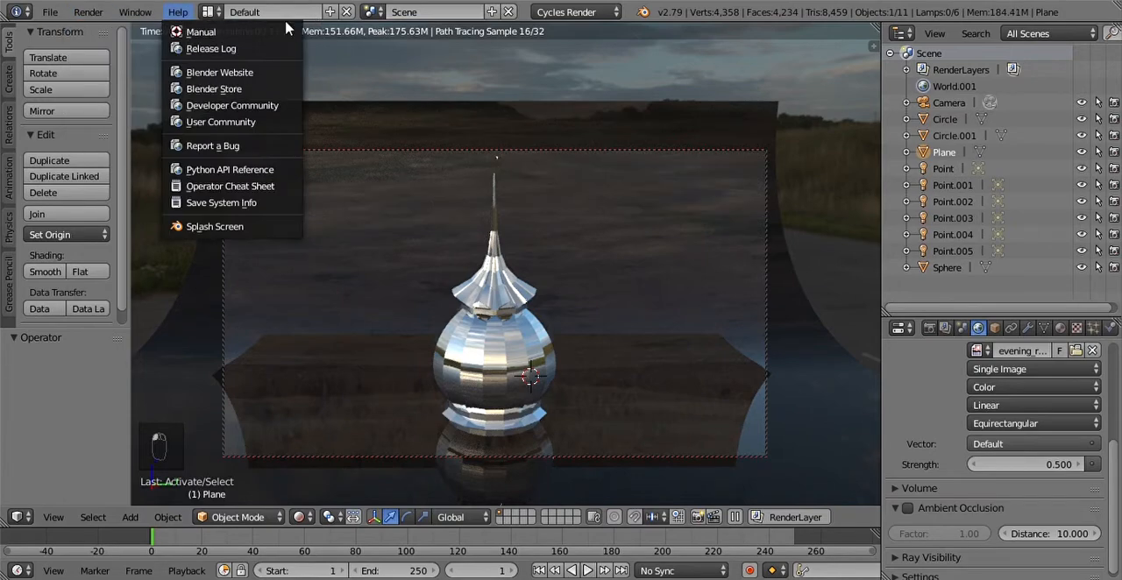
left_click(210, 12)
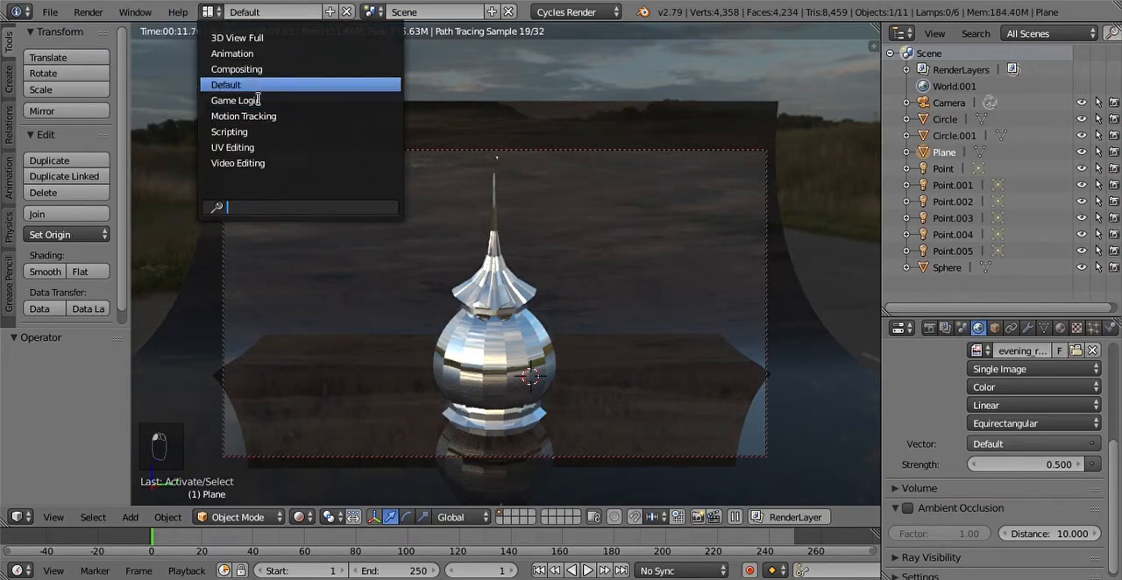
left_click(260, 72)
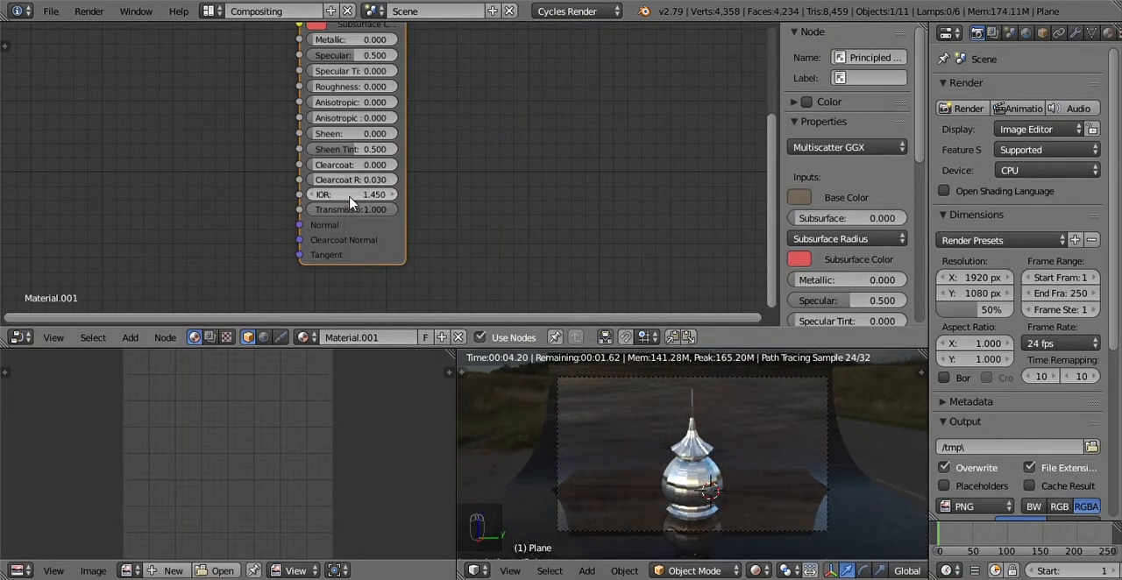
left_click_drag(350, 209, 320, 209)
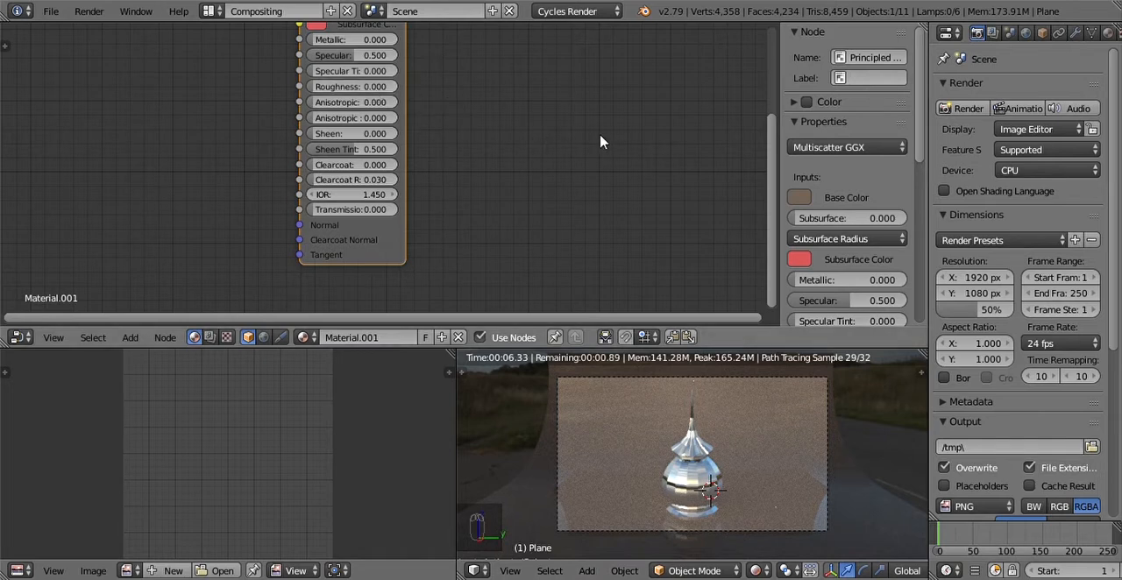
Step: Return to the Default layout and turn off Cast Shadow for the lamp named Point
left_click(51, 10)
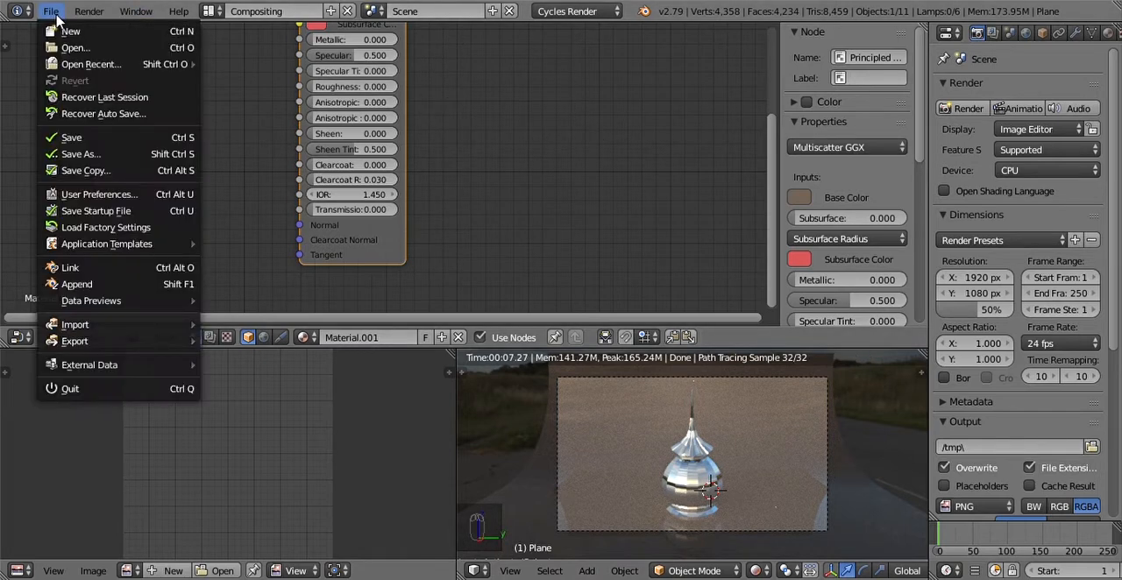
mouse_move(178, 11)
left_click(219, 12)
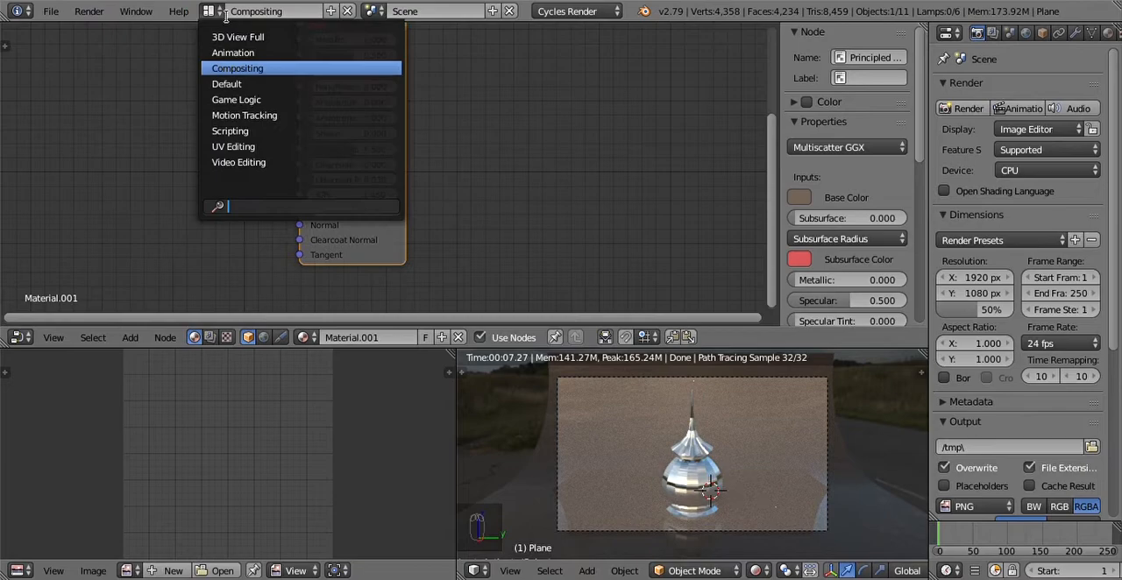
left_click(253, 84)
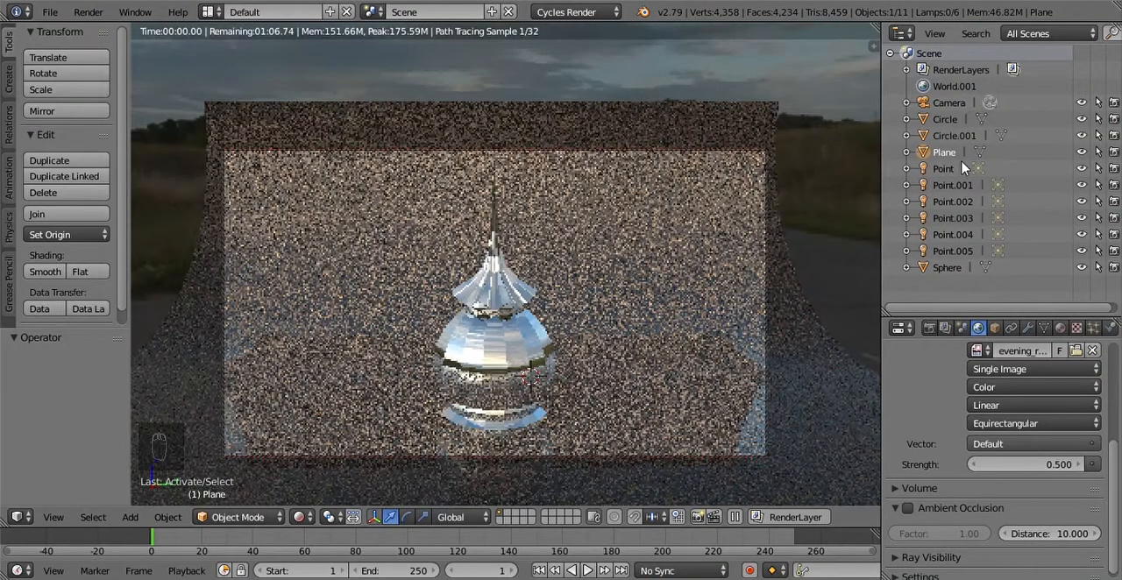
left_click(945, 169)
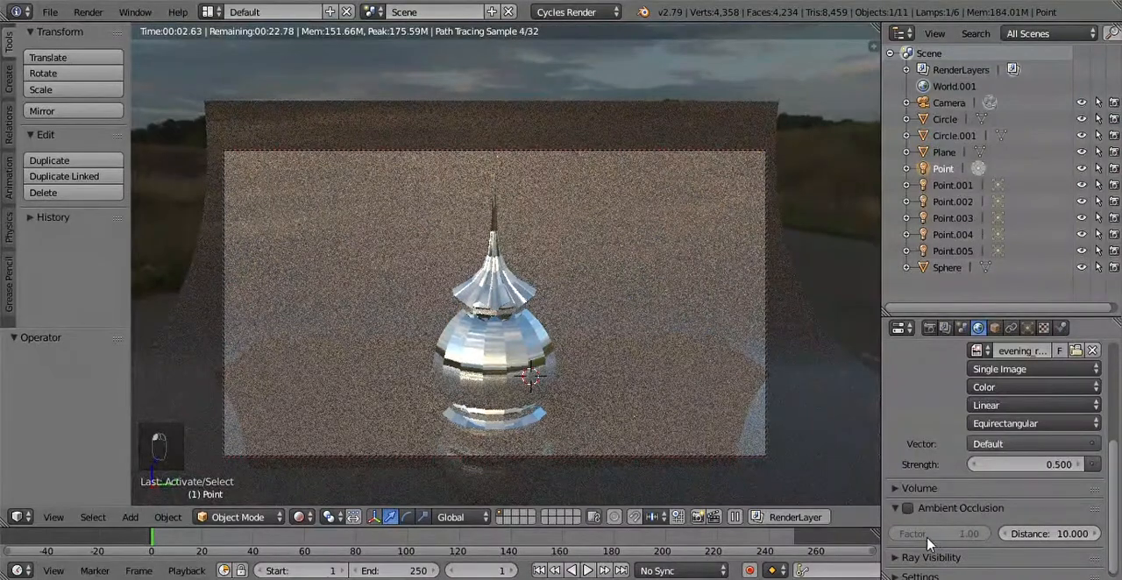
left_click(1028, 328)
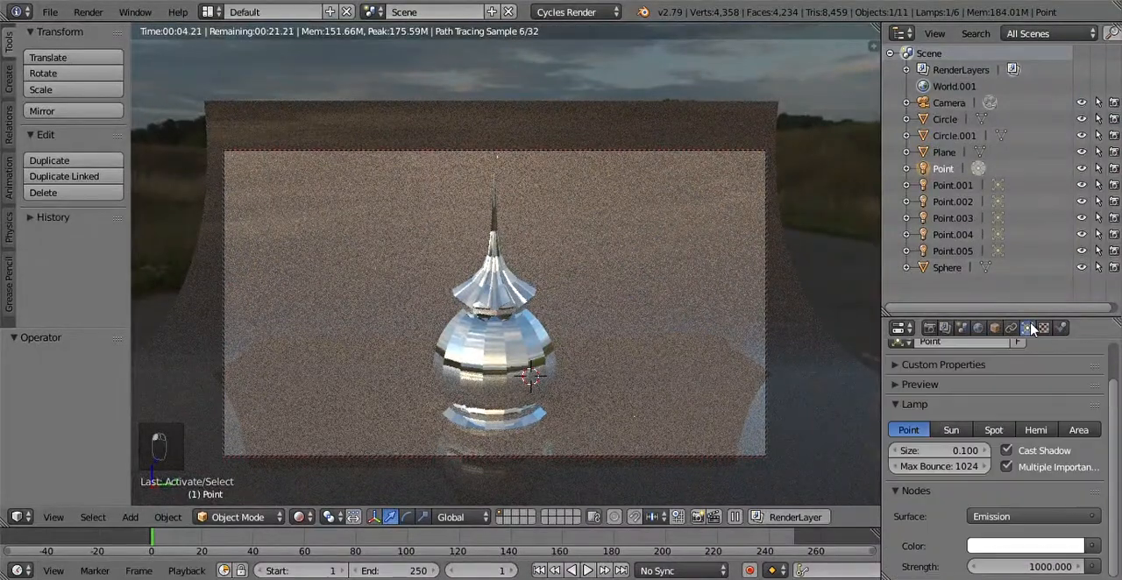
scroll(1028, 503, "up", 2)
left_click(1009, 486)
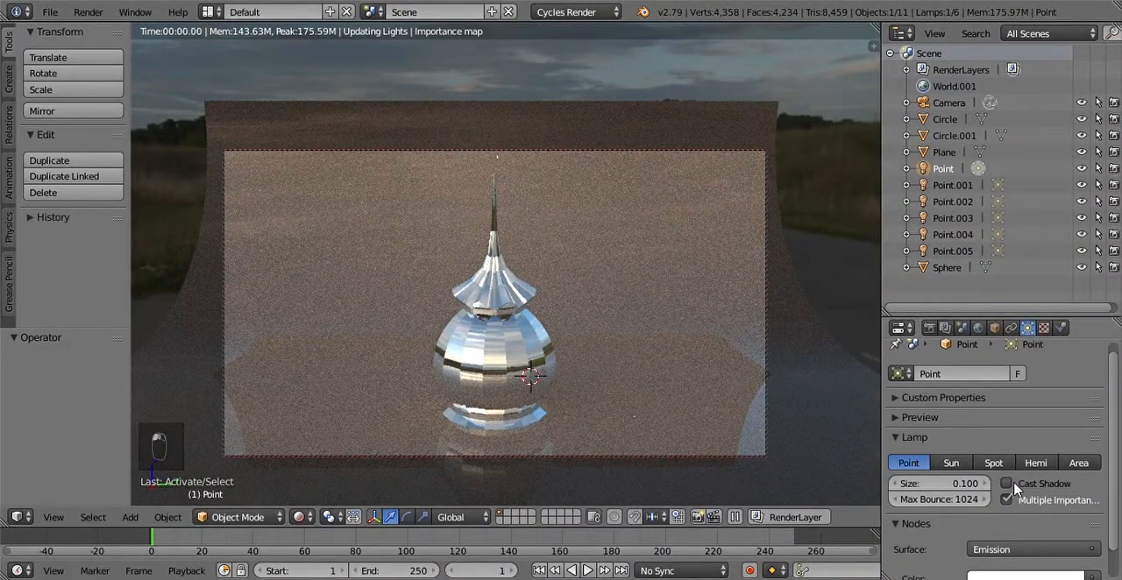
Step: Turn off Cast Shadow for the lamps Point.001 through Point.005
left_click(953, 186)
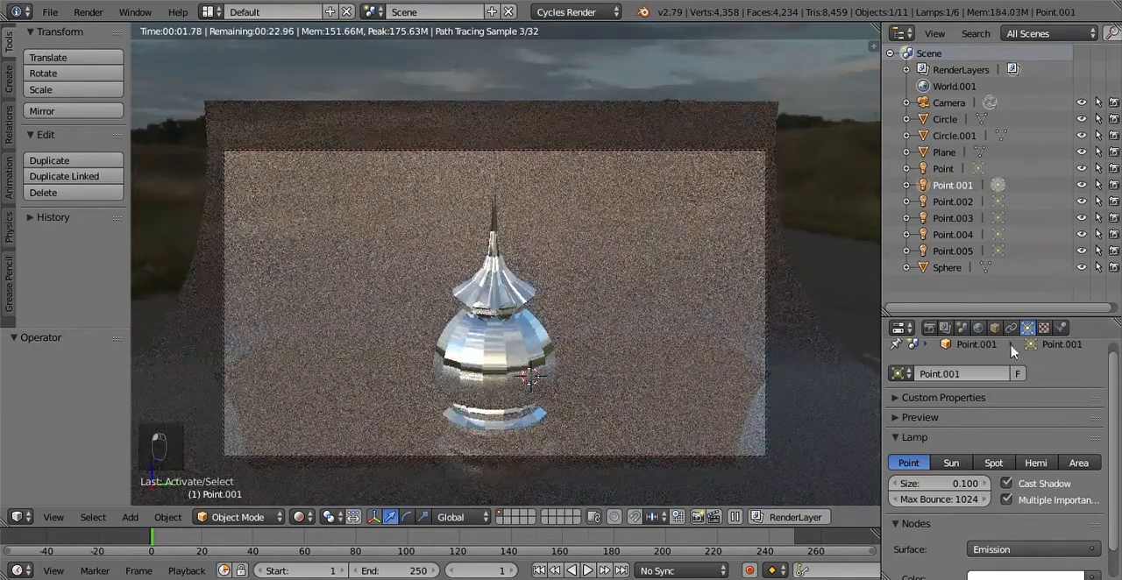
left_click(1010, 486)
left_click(953, 202)
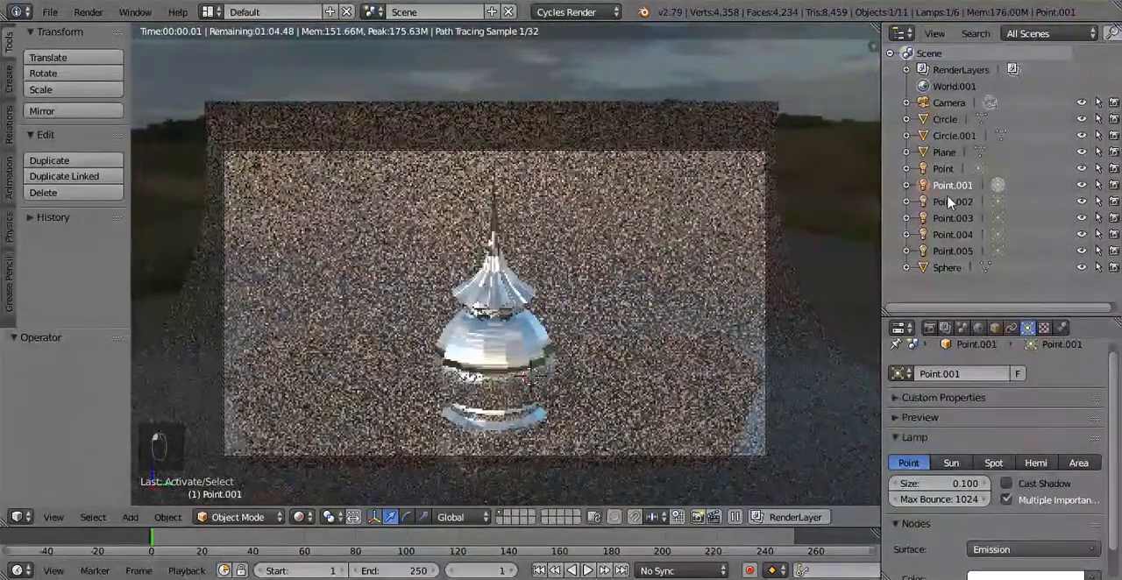
left_click(1009, 485)
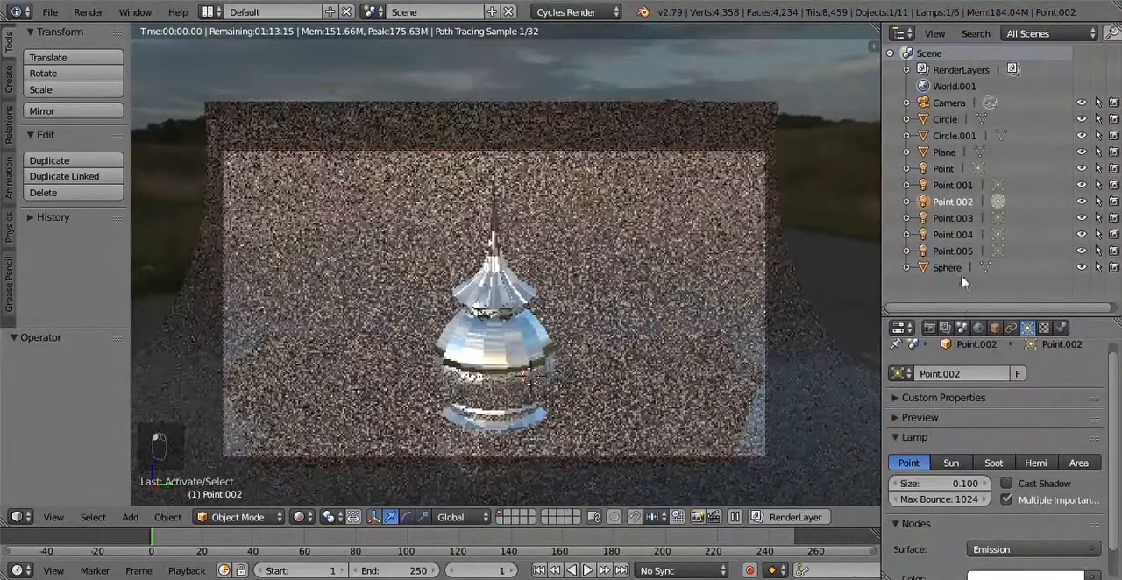
left_click(953, 218)
left_click(1008, 484)
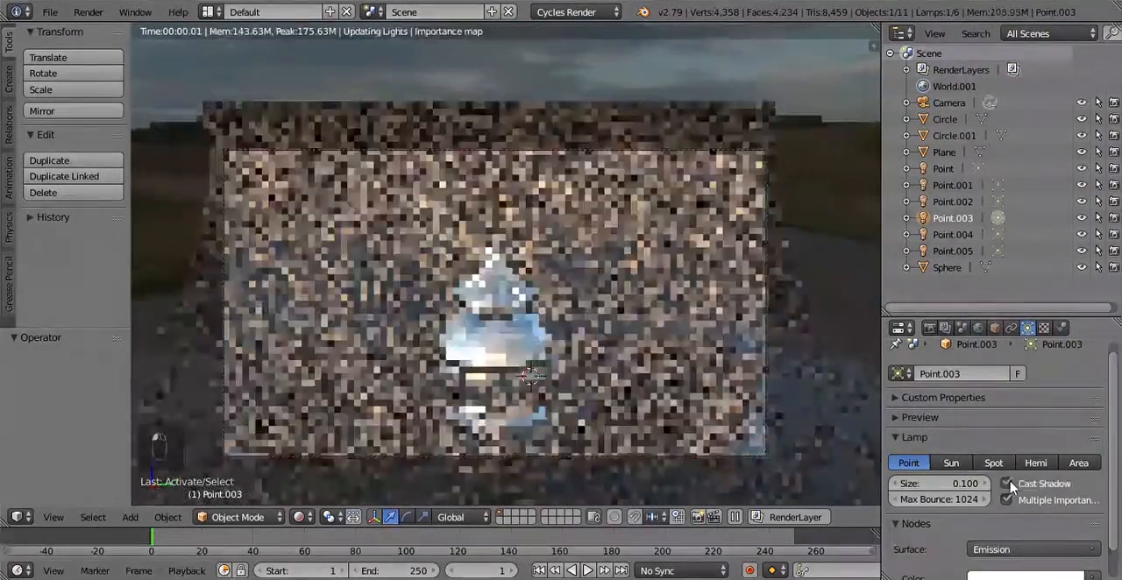
left_click(953, 235)
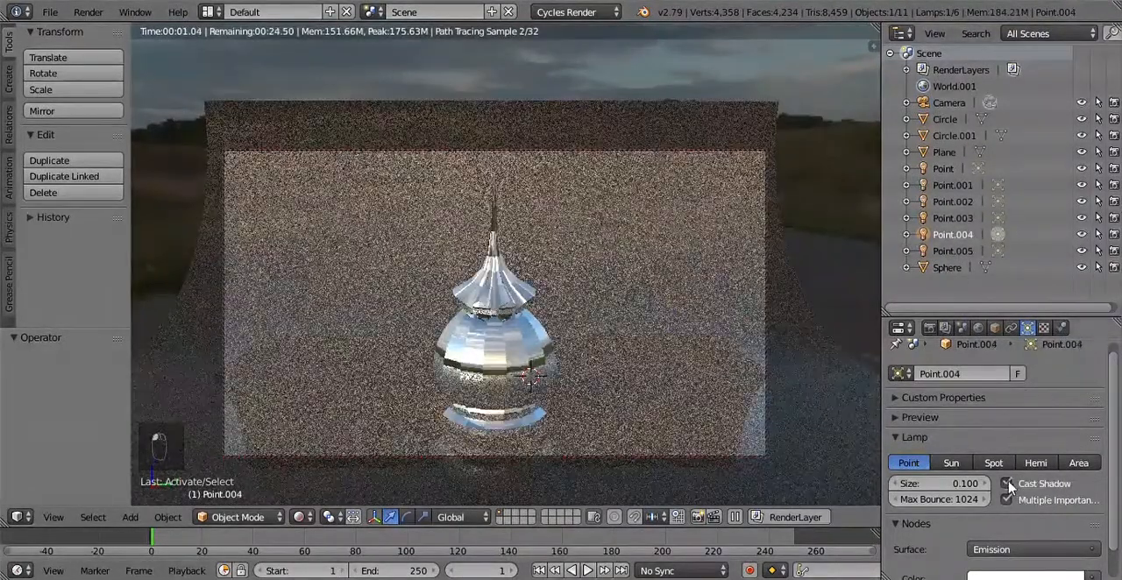
left_click(1008, 484)
left_click(953, 251)
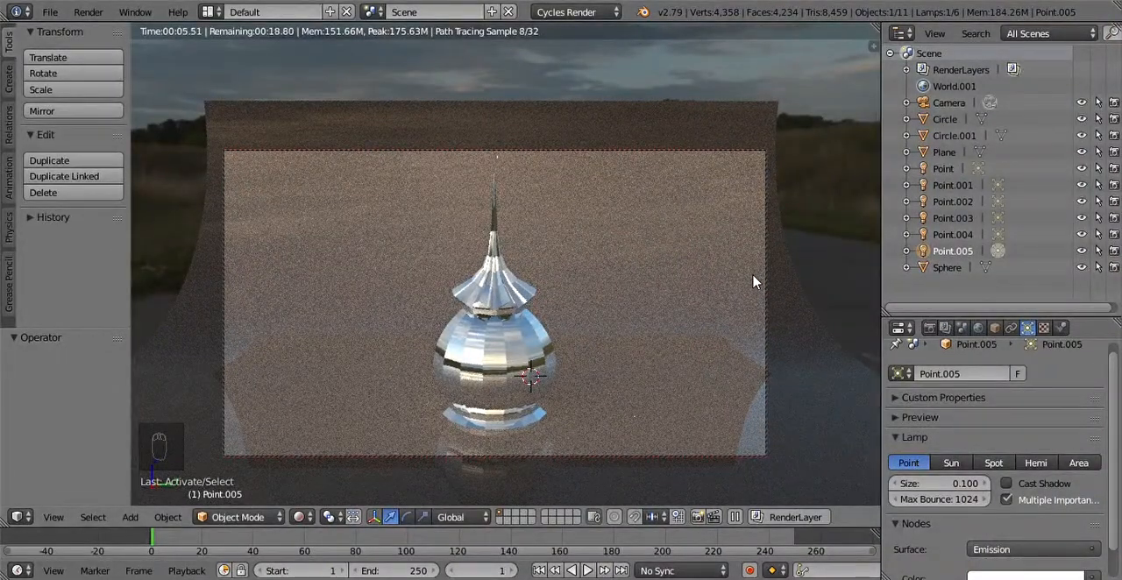
Step: Set the roughness of the backdrop plane's Principled BSDF to 0.5 in the Compositing layout, and return to the Default layout
right_click(668, 328)
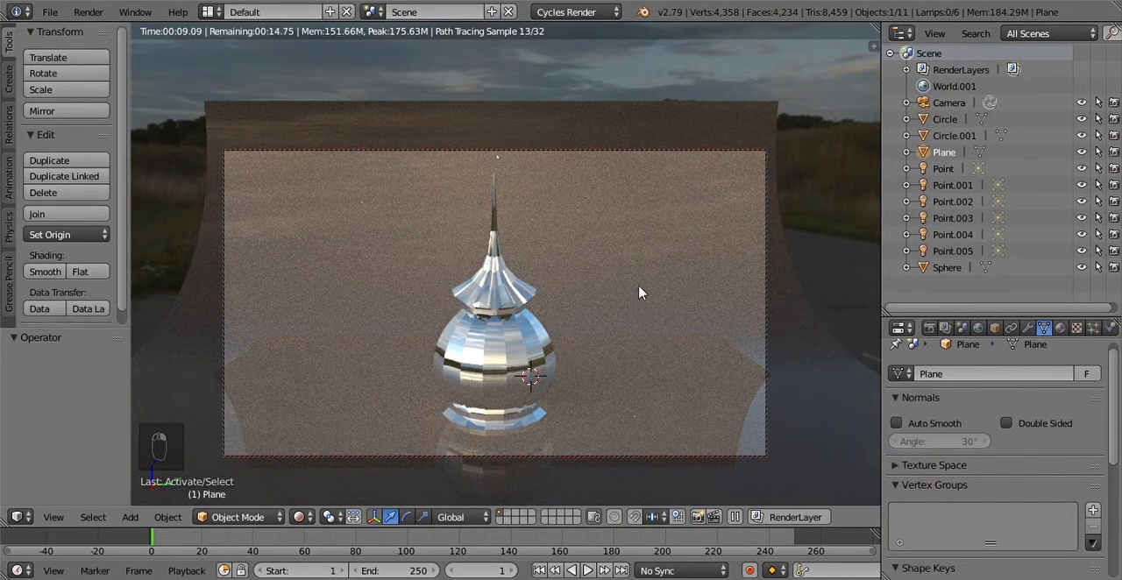
middle_click_drag(538, 277, 388, 361)
left_click(298, 517)
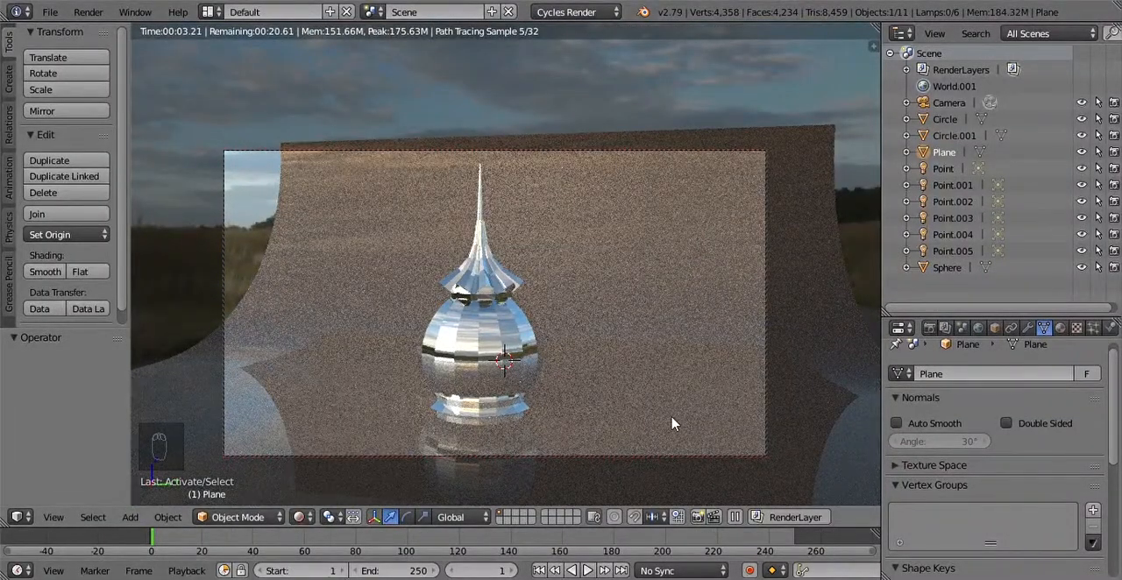
left_click(208, 11)
left_click(251, 69)
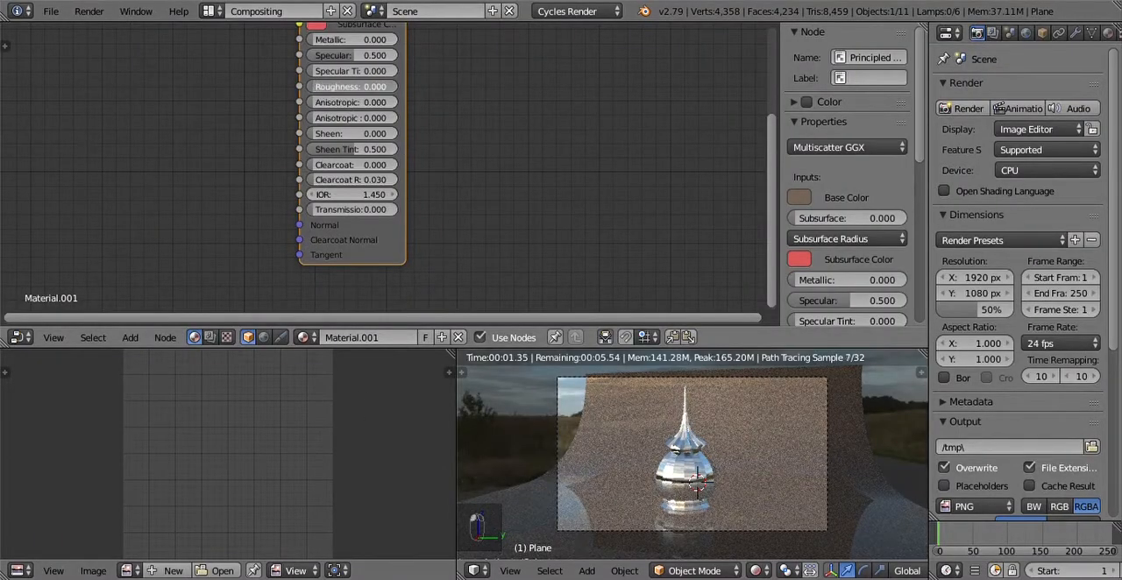
left_click_drag(350, 86, 338, 86)
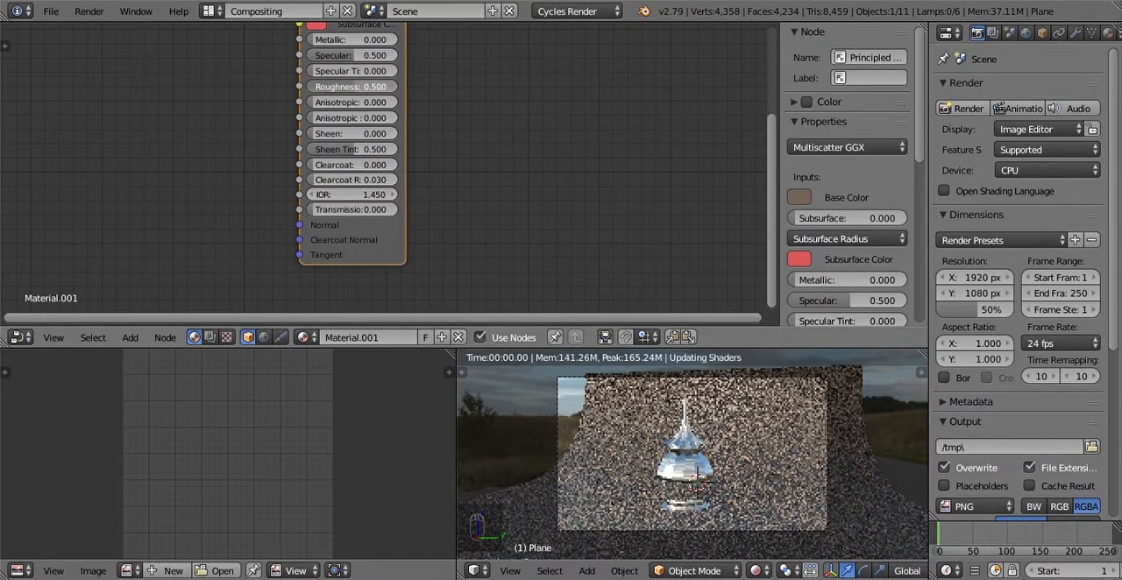
left_click(211, 11)
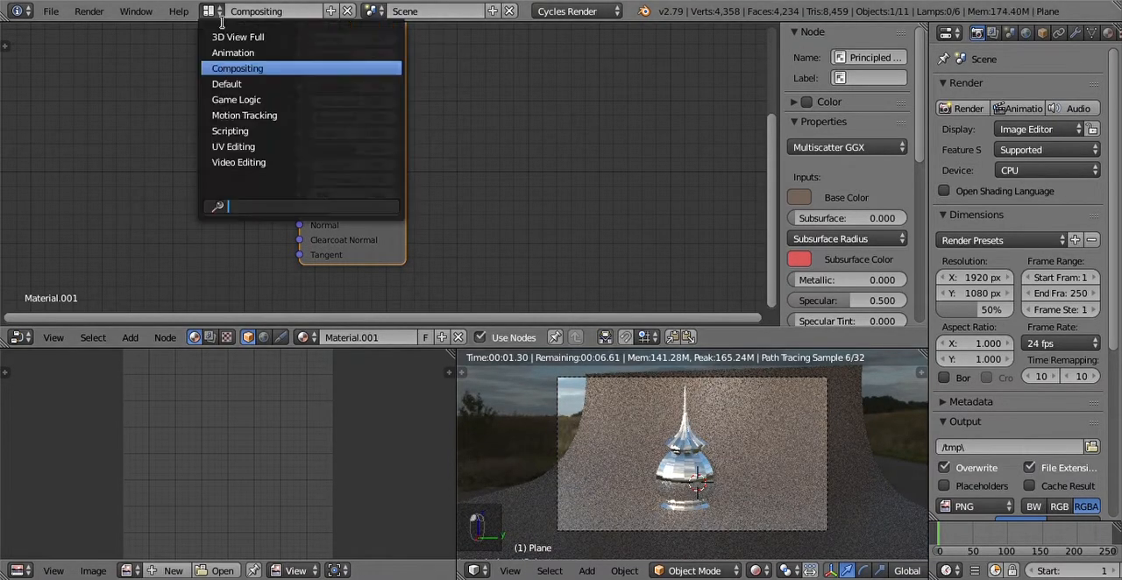
left_click(247, 85)
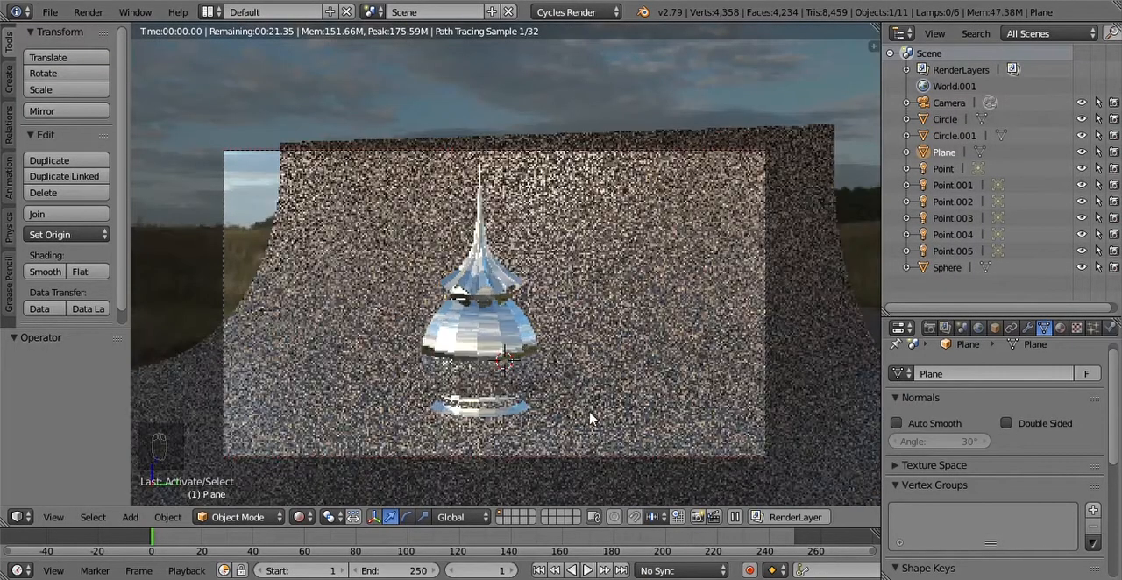
Step: Reframe the camera so the dome stands near the frame's centre, viewed squarely against the backdrop
middle_click_drag(508, 363, 561, 384)
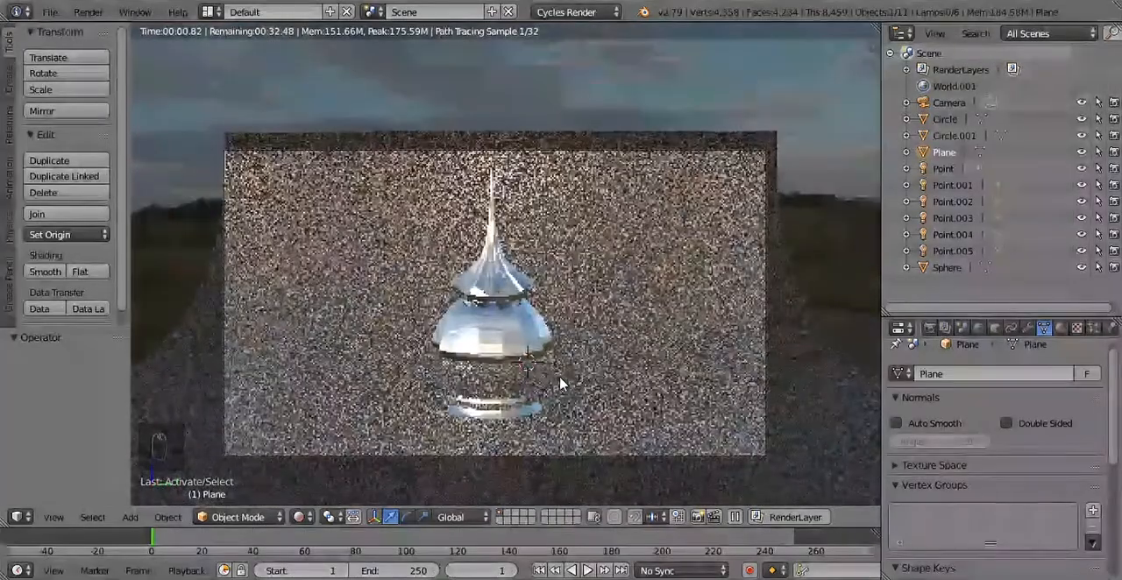
middle_click_drag(603, 354, 589, 363)
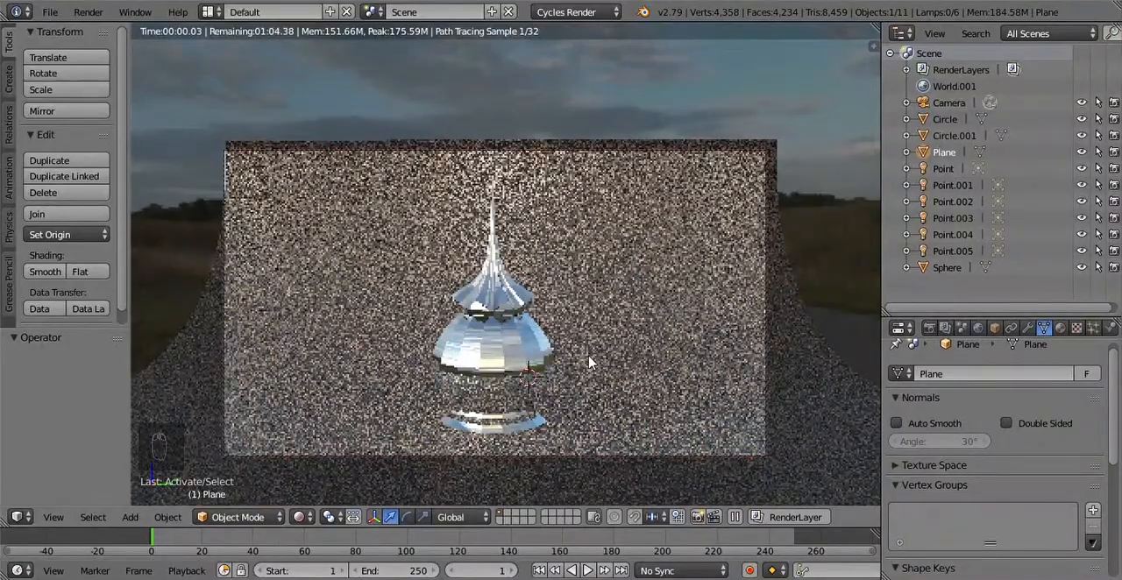
middle_click_drag(571, 355, 565, 357)
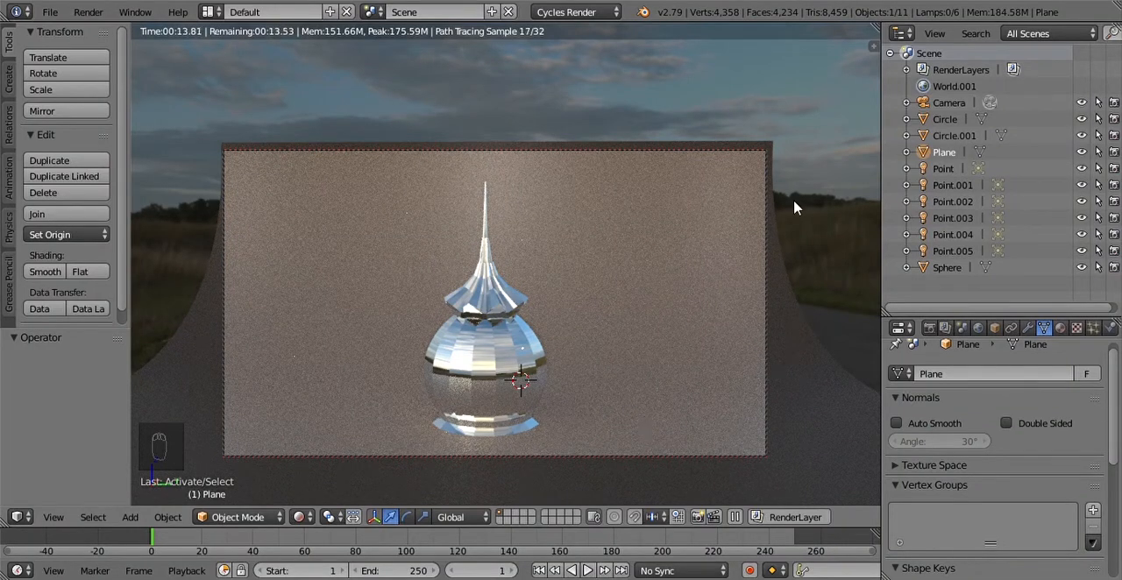
Step: Switch the viewport to Material shading and add an area lamp at the 3D cursor
key("shift+a")
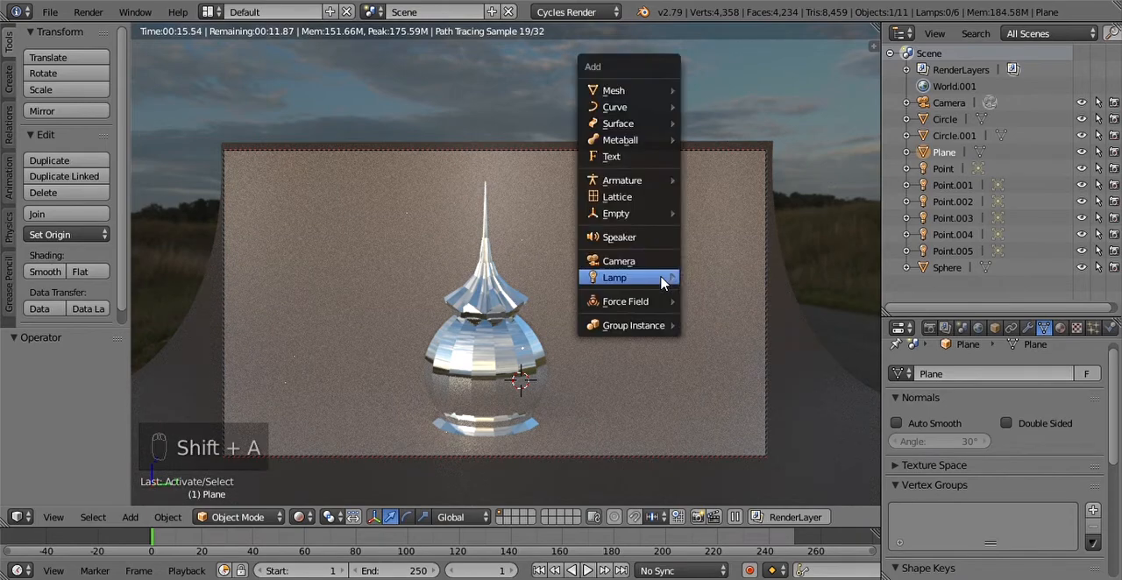
left_click(299, 518)
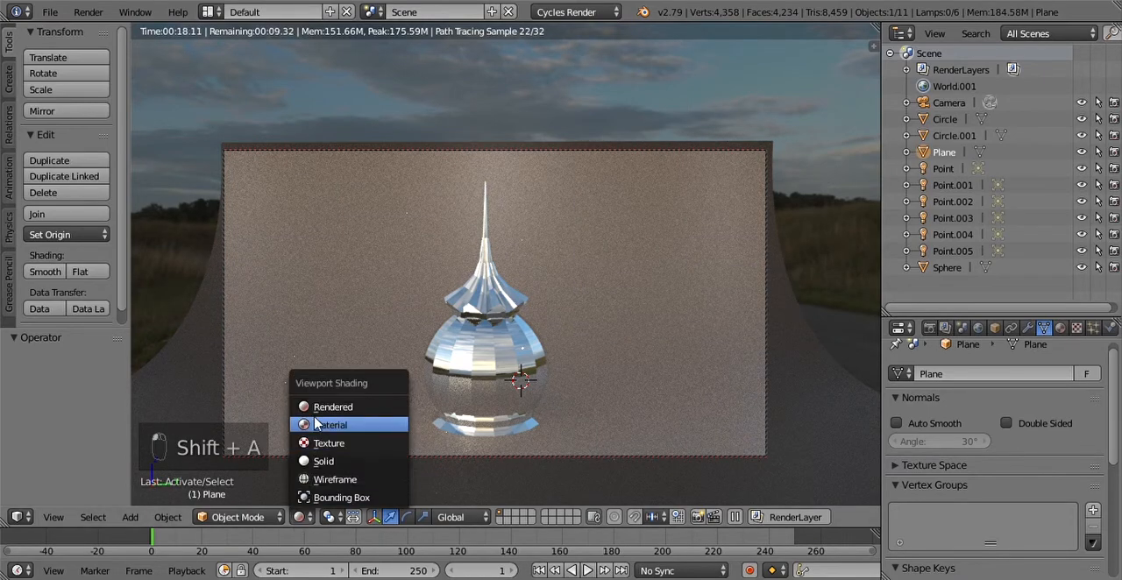
left_click(336, 427)
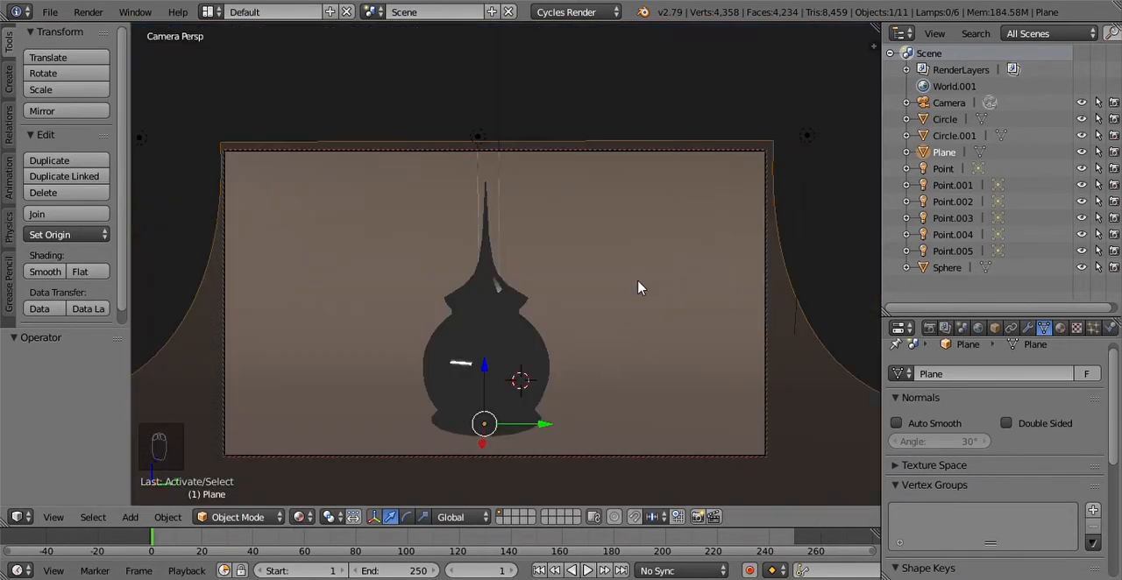
key("shift+a")
right_click(463, 371)
key("shift+a")
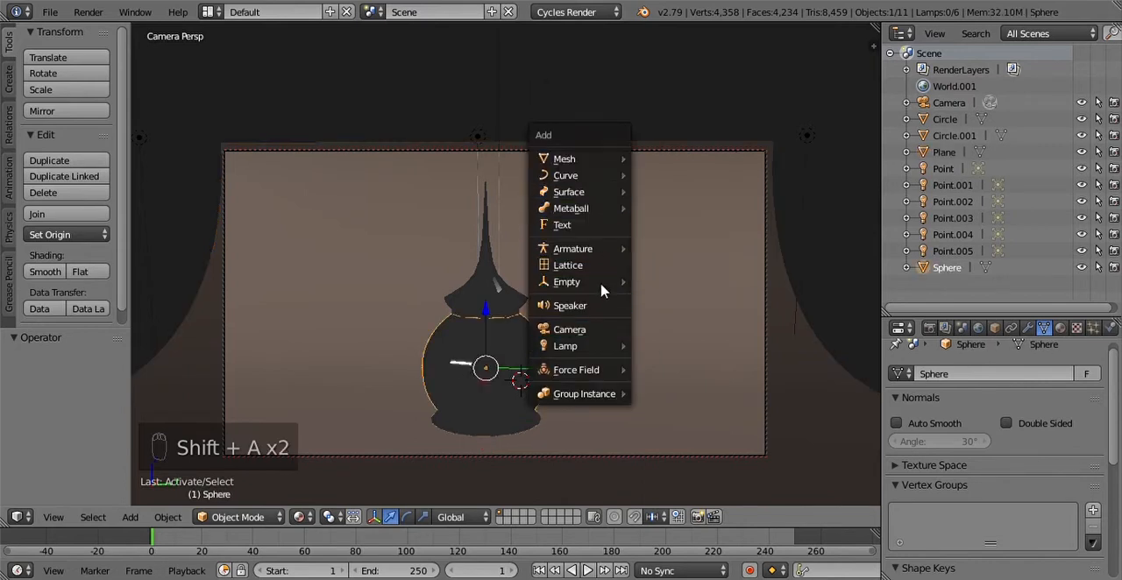
mouse_move(602, 347)
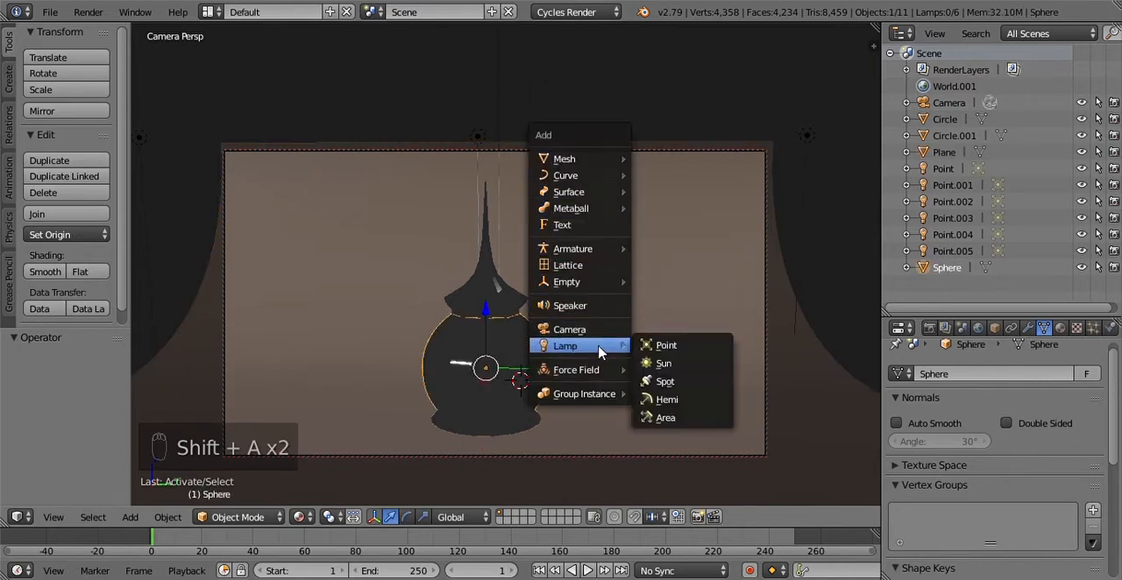
left_click(676, 420)
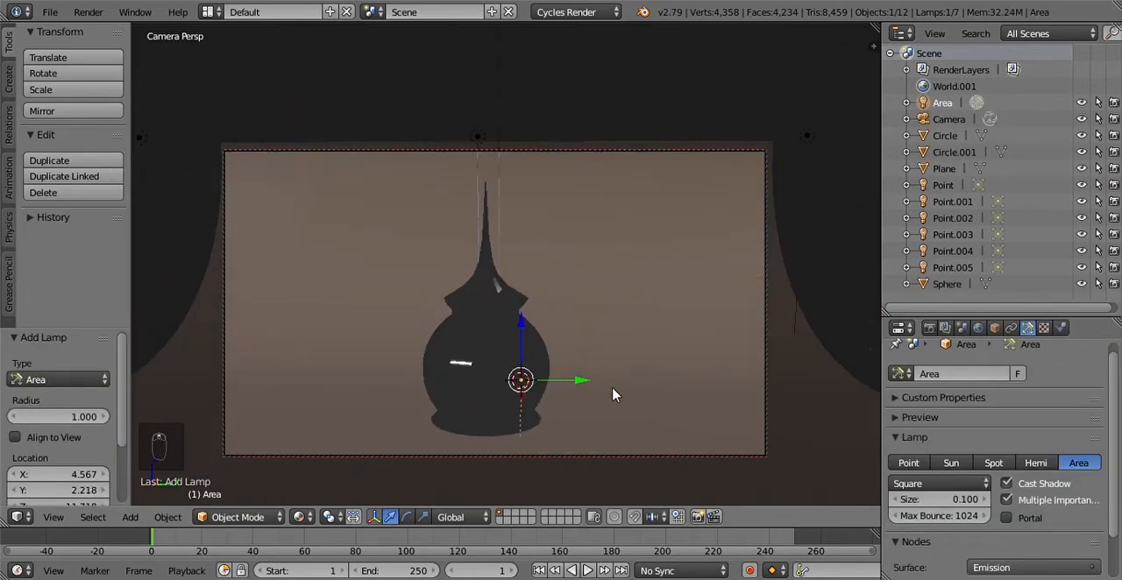
Step: Move the area lamp about 11.6 units along Y and 2.6 up beside the dome, and rotate it about 70° toward the dome
key("g")
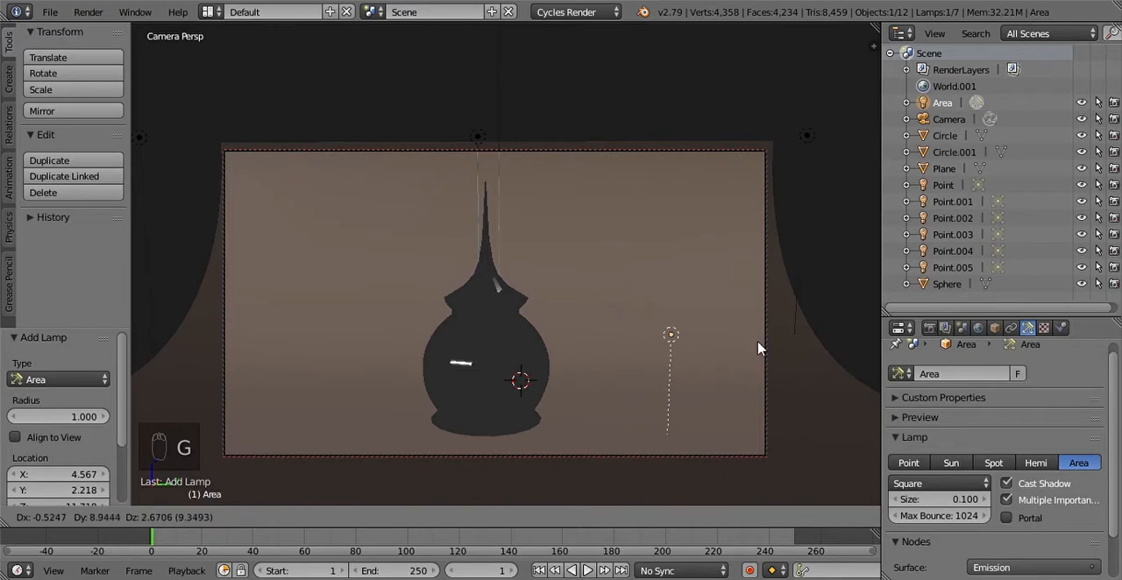
left_click(807, 349)
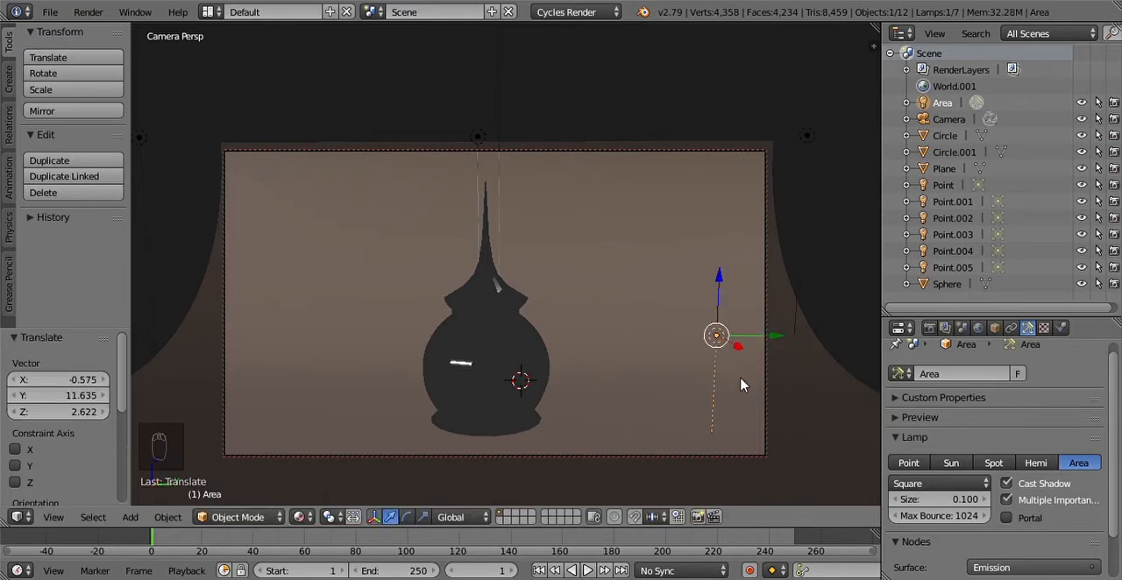
key("r")
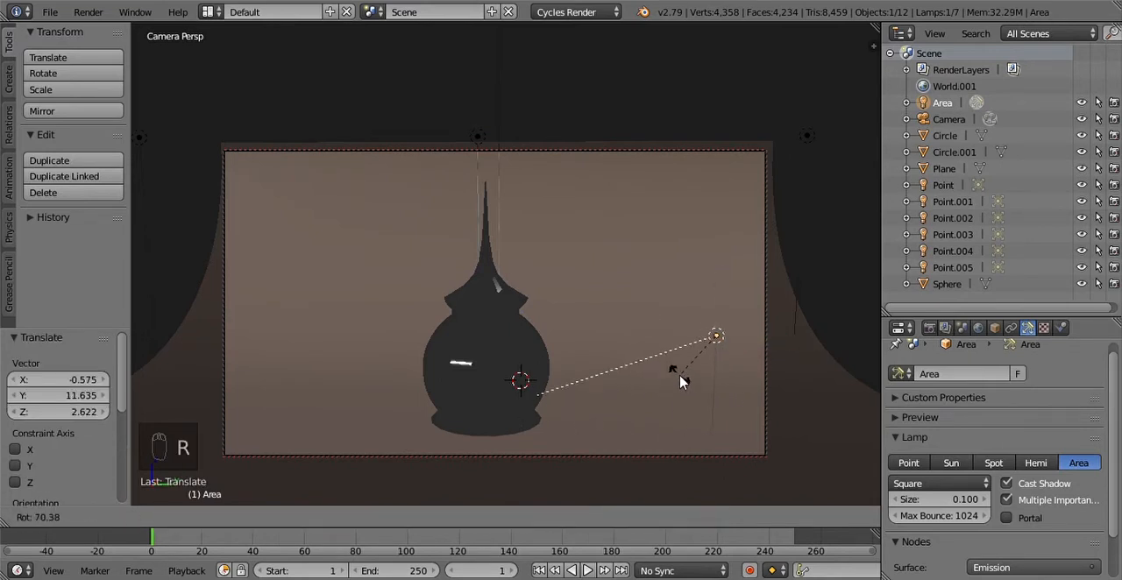
left_click(679, 370)
middle_click_drag(679, 369, 675, 349)
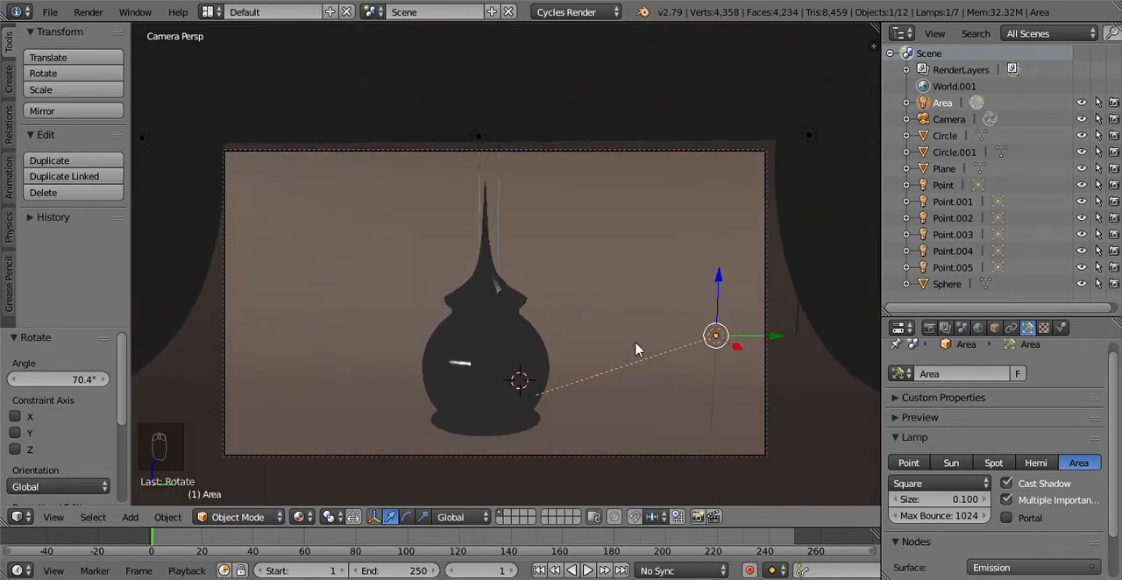
Step: Check the area lamp's effect on the dome in Rendered shading, and switch the viewport to Solid shading
left_click(298, 516)
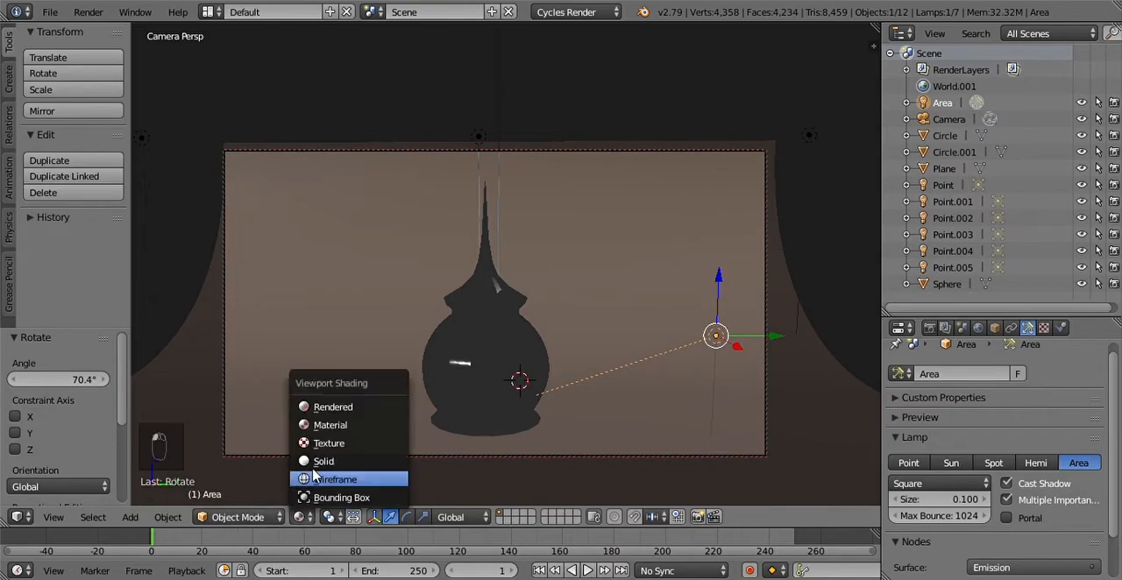
left_click(354, 410)
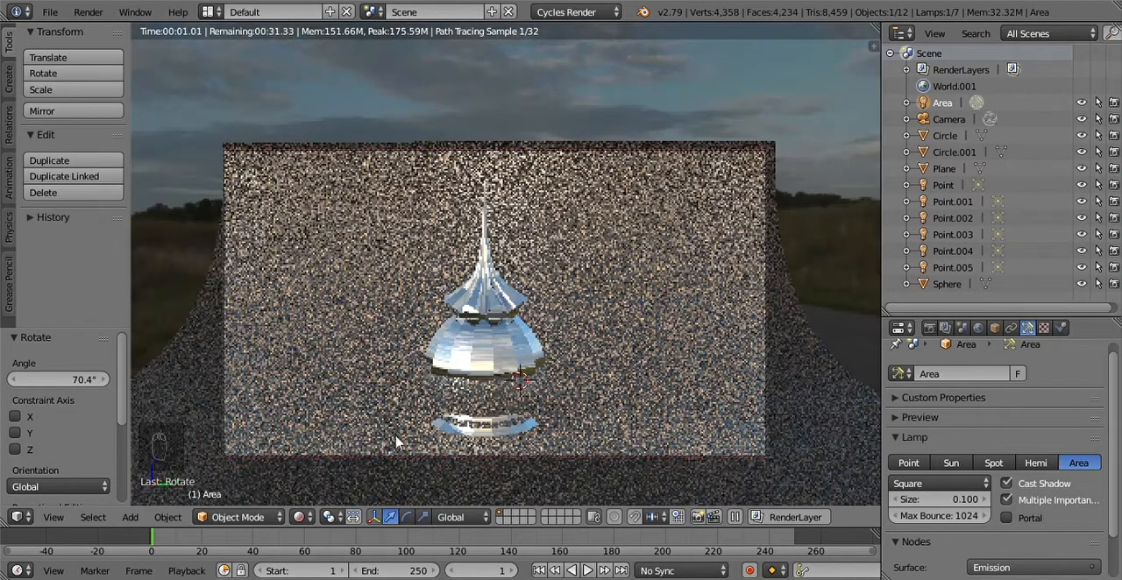
left_click(299, 516)
left_click(352, 465)
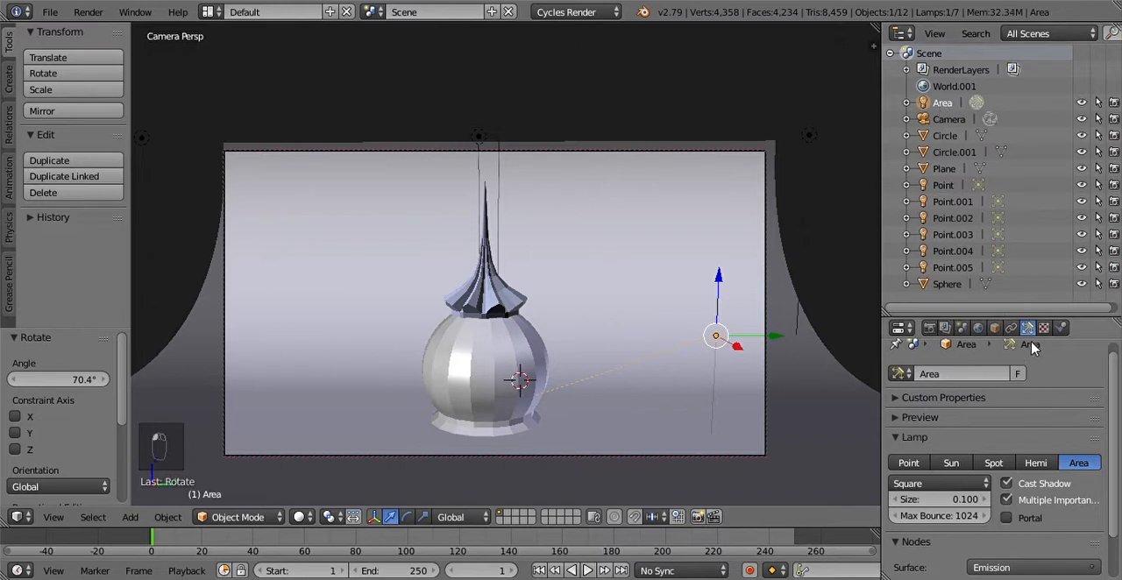
Step: Set the area lamp's emission strength to 1000
scroll(1043, 480, "down", 2)
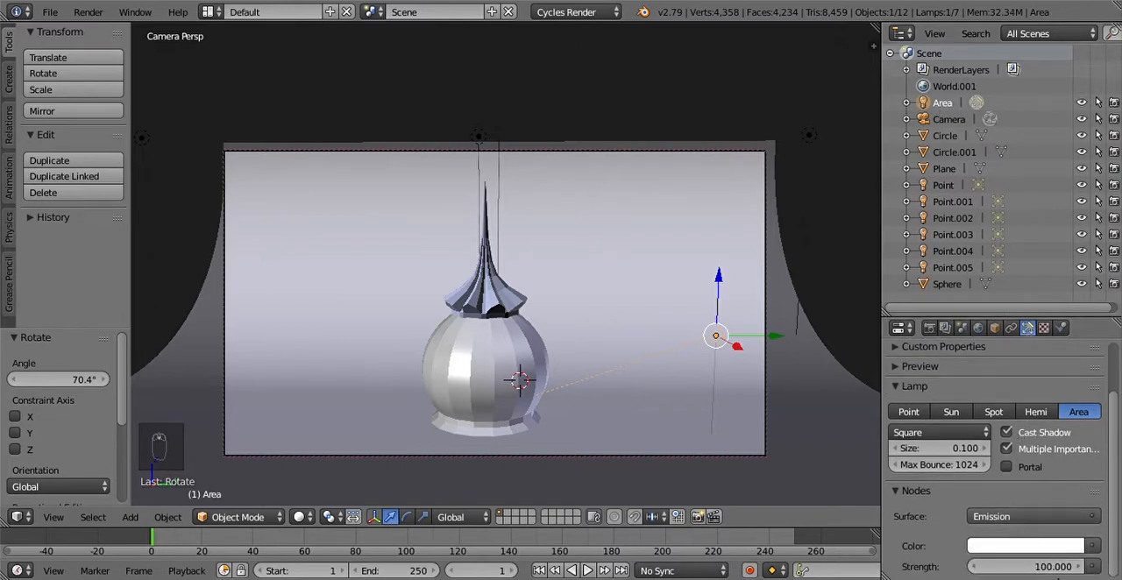
left_click(1056, 567)
type("00")
key("Return")
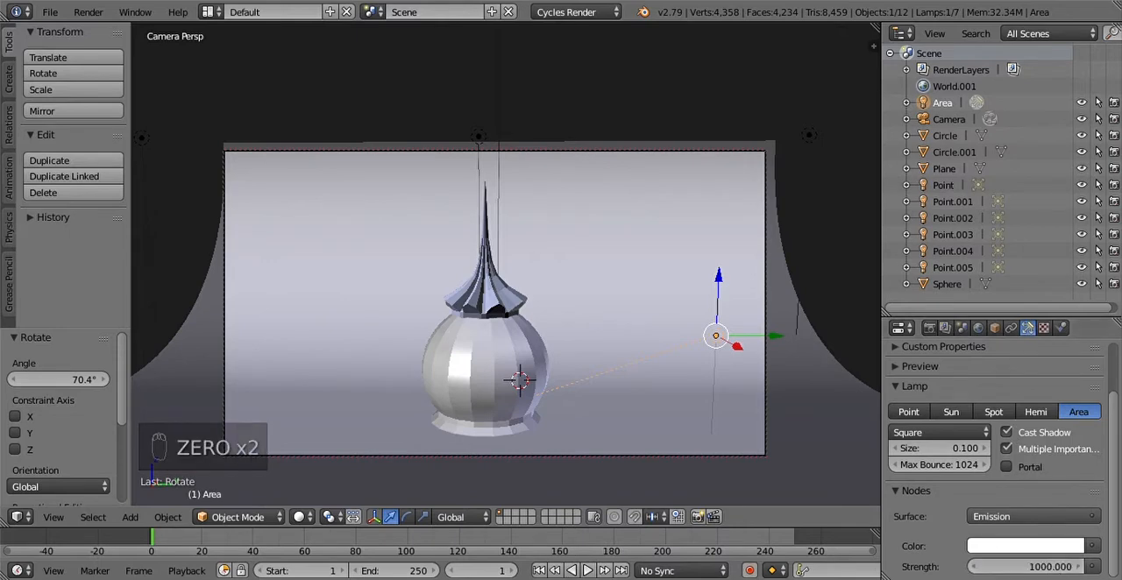
Step: Examine the lighting in Rendered shading, trying the area lamp's Cast Shadow option off and back on
left_click(299, 516)
left_click(321, 408)
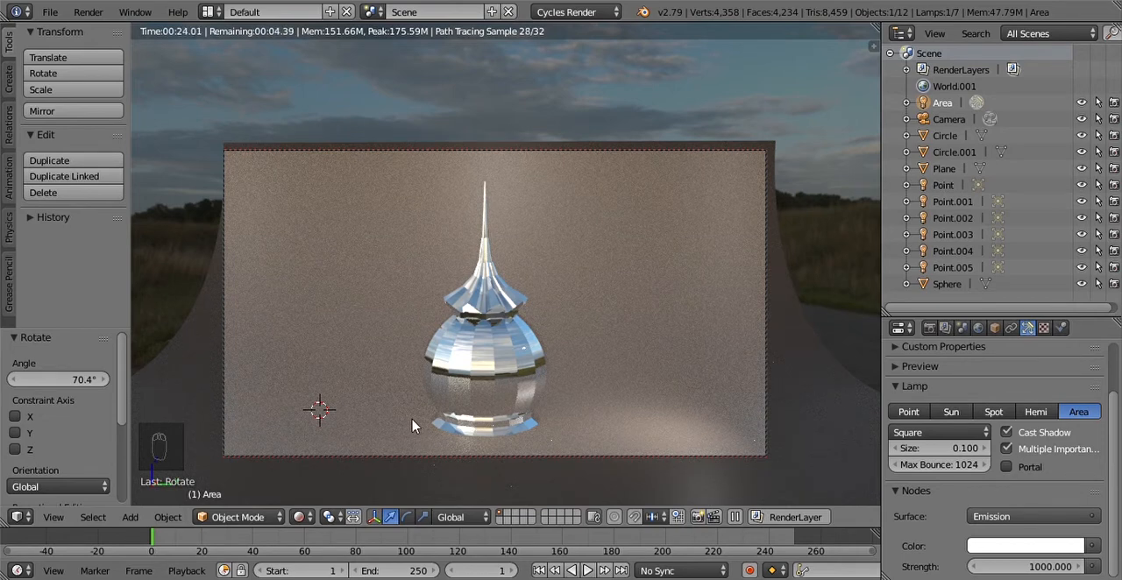
left_click(1013, 434)
left_click(1009, 430)
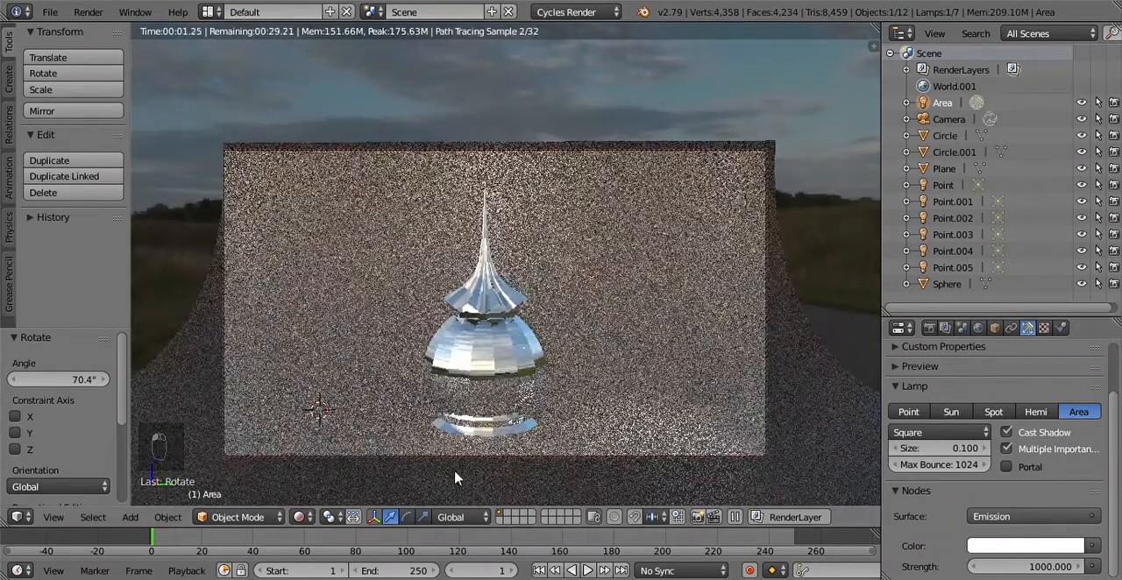
Step: In Solid shading, duplicate the area lamp about 25.5 units along negative Y to the dome's opposite side and rotate the copy about -140° toward the dome
left_click(301, 518)
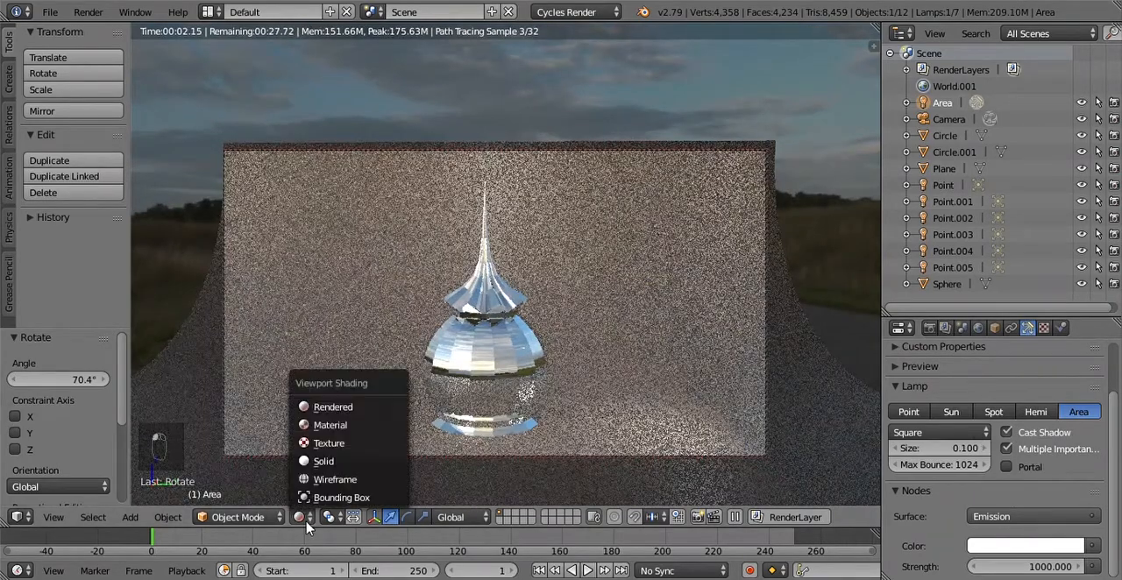
left_click(330, 462)
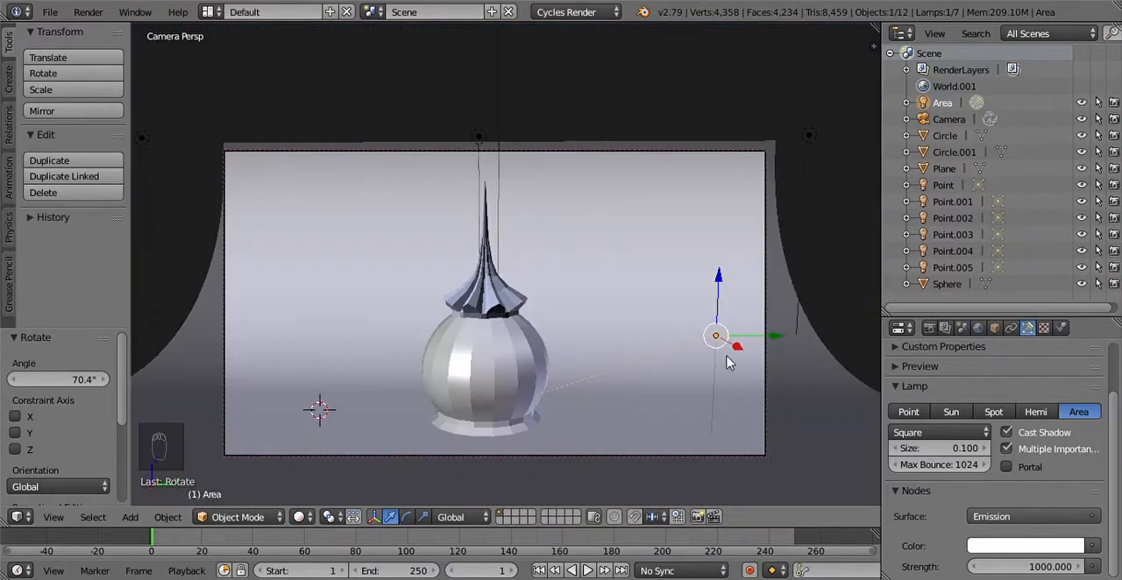
key("shift+d")
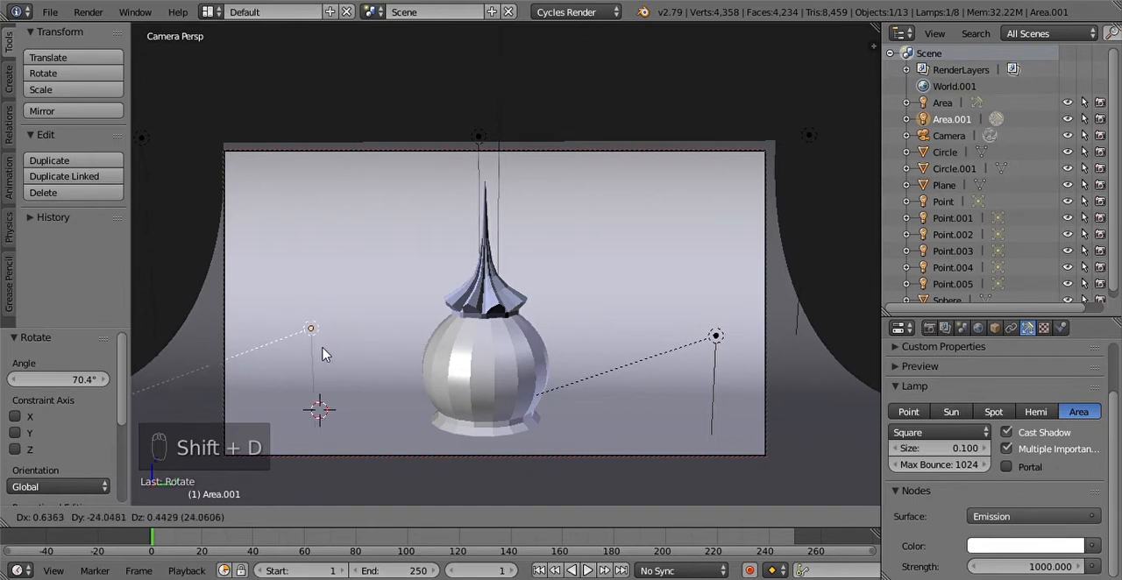
left_click(306, 380)
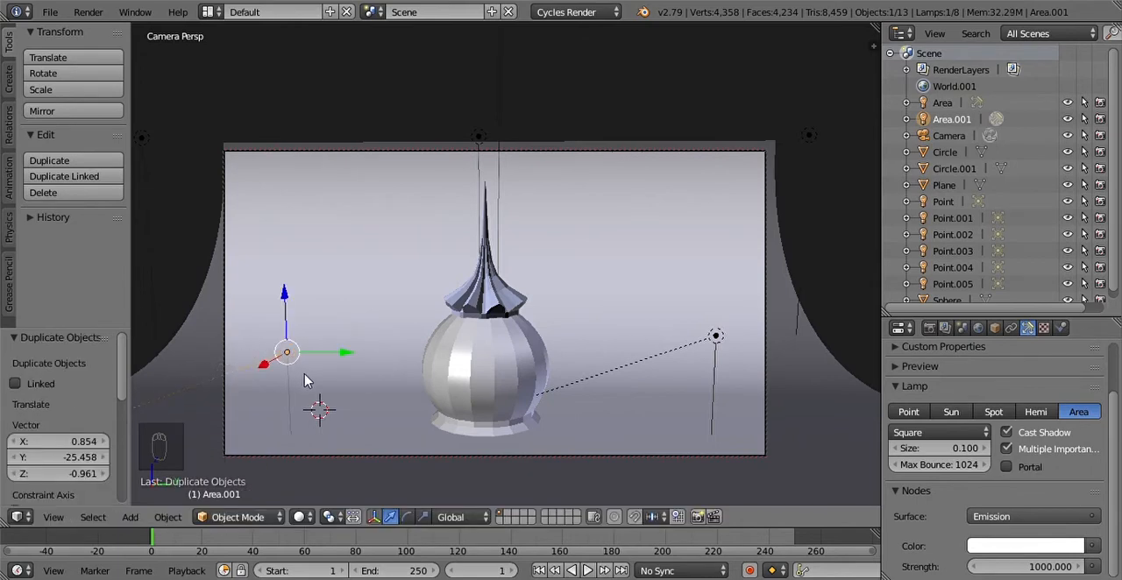
key("r")
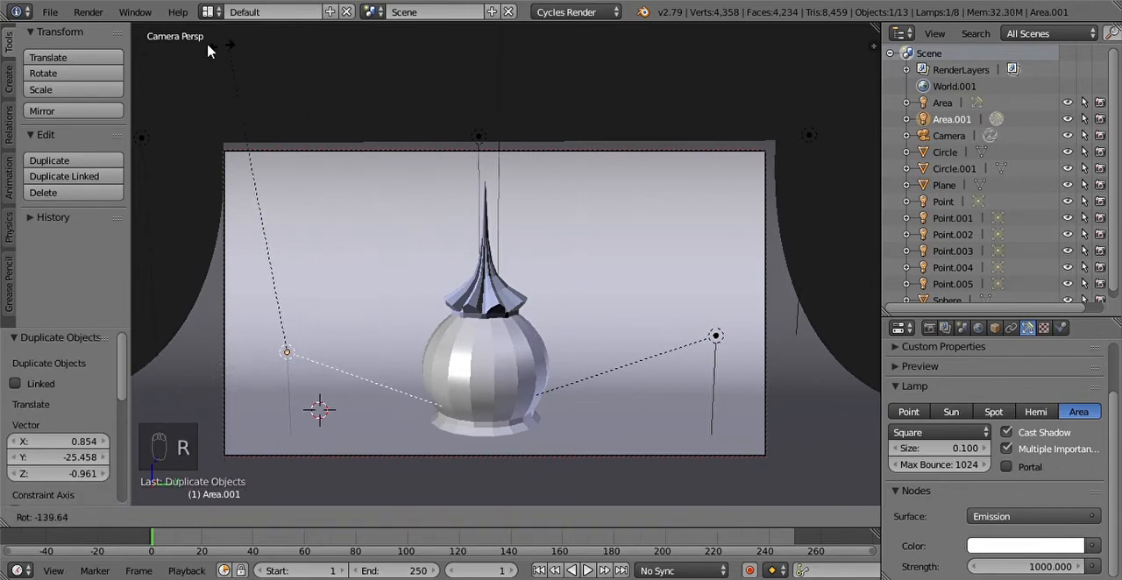
left_click(238, 88)
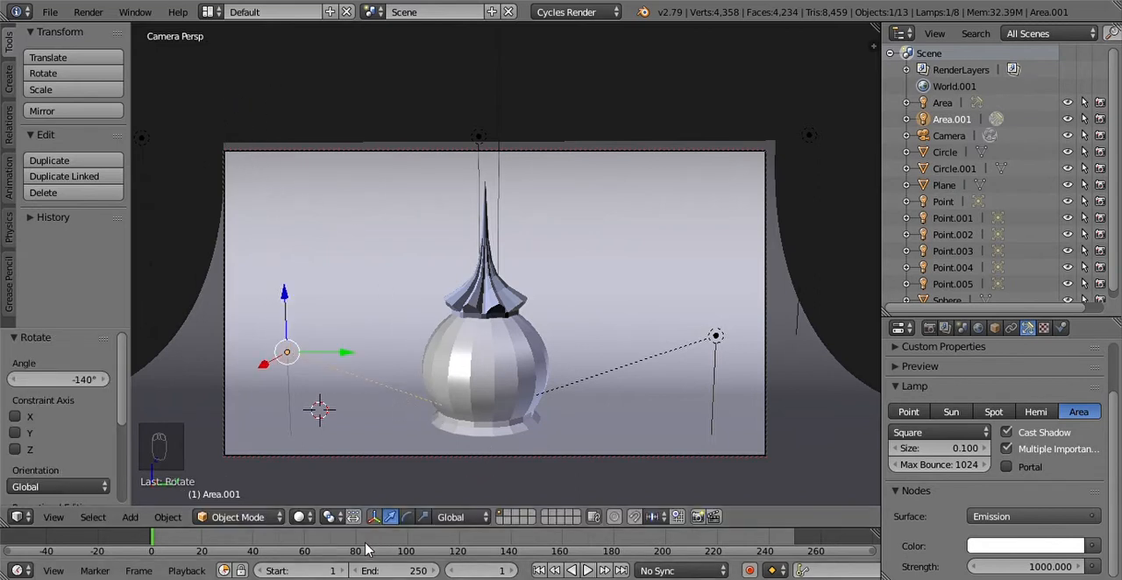
Step: Turn off Cast Shadow for the duplicated area lamp and preview the scene in Rendered shading
left_click(1006, 433)
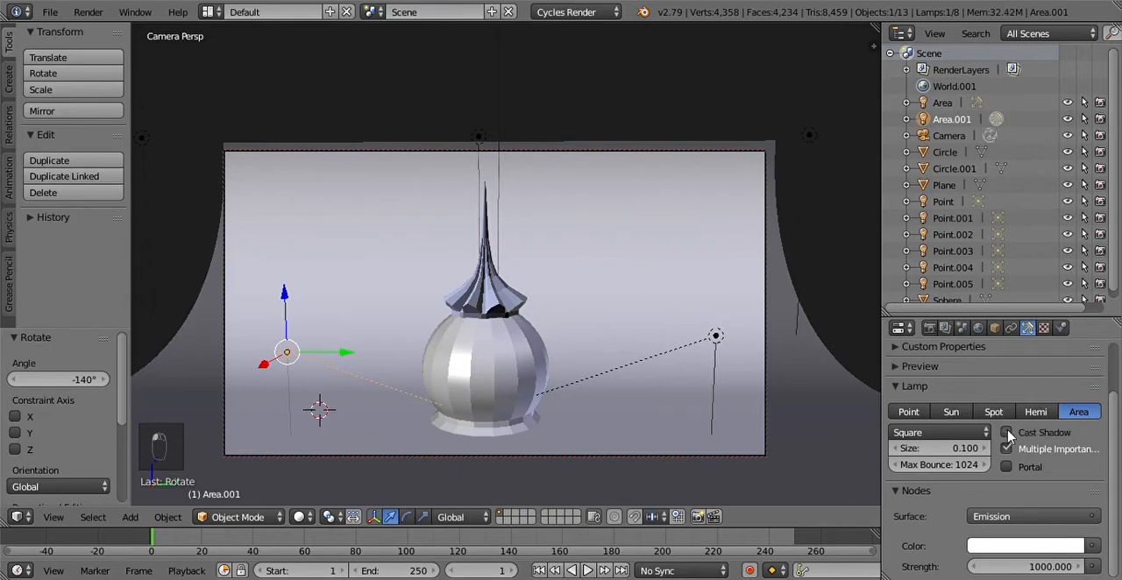
left_click(300, 517)
left_click(333, 407)
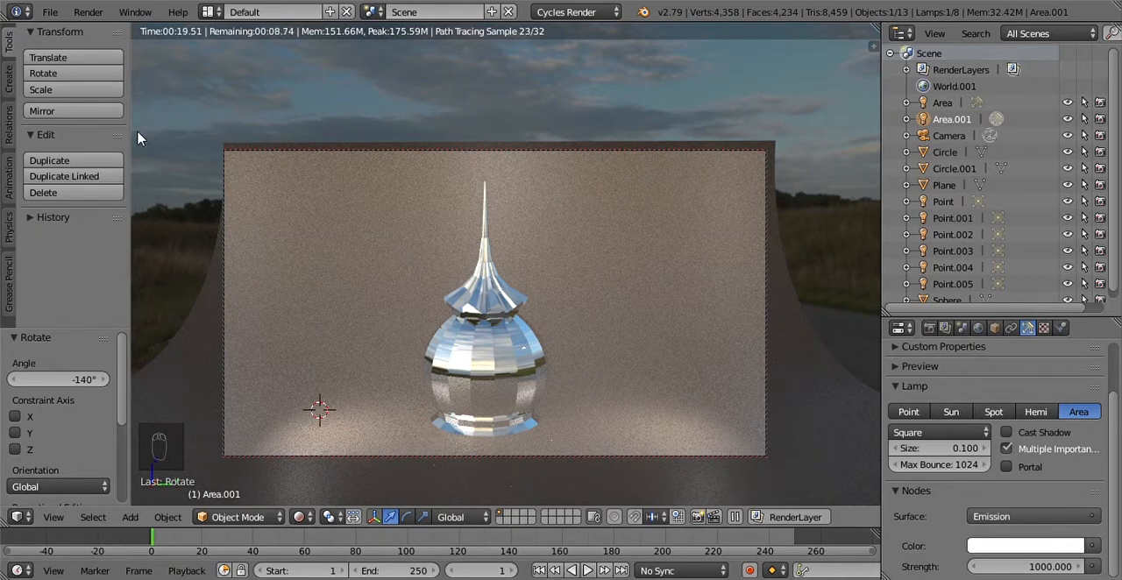
Step: Set the render output to 1920 × 1080 px at 100% resolution scale
left_click(88, 13)
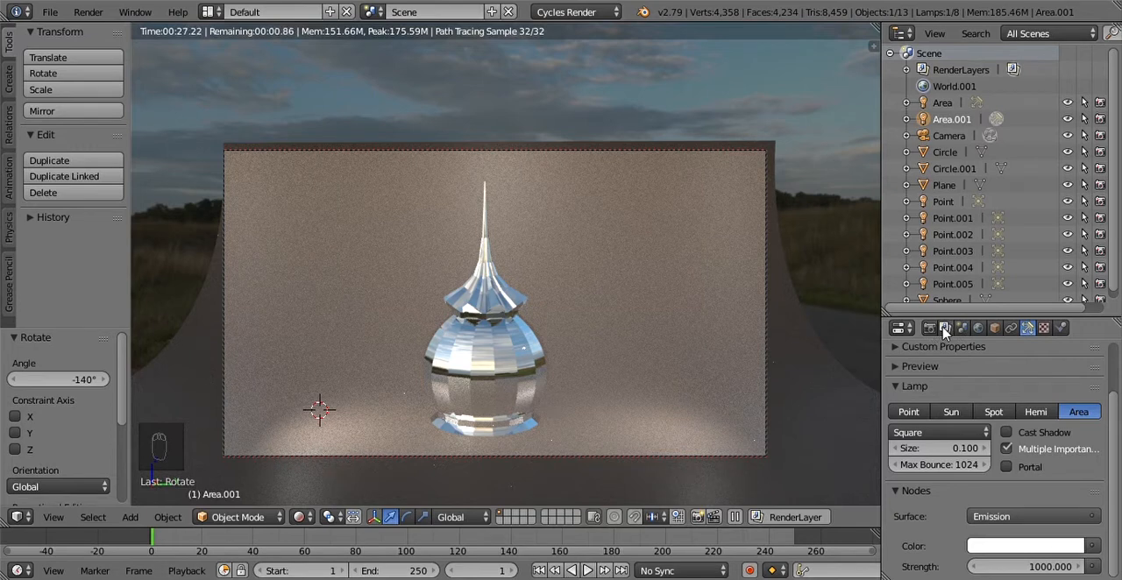
left_click(931, 328)
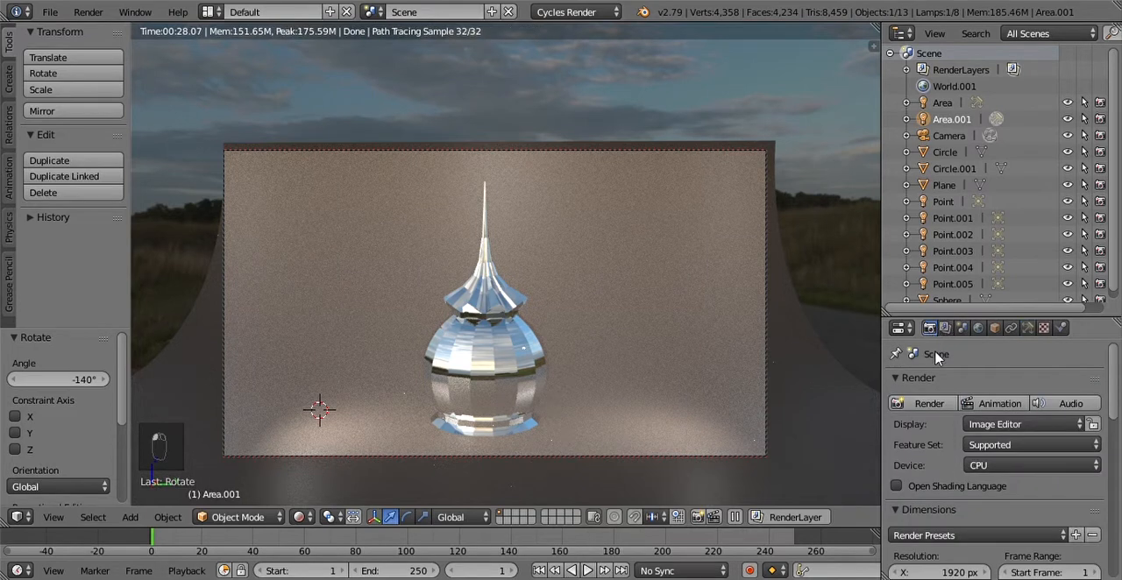
scroll(944, 463, "down", 3)
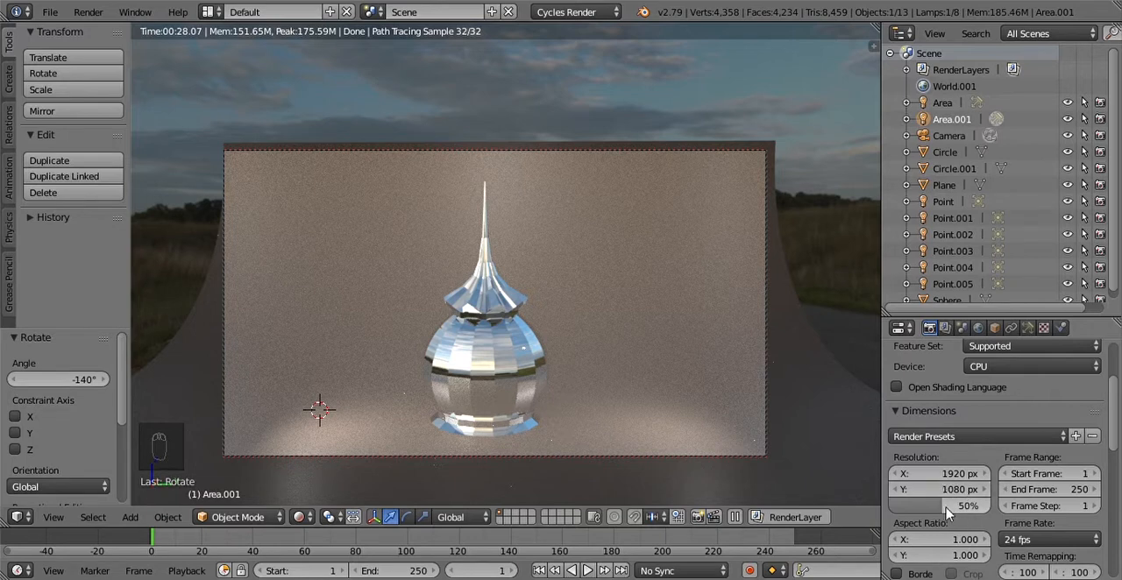
left_click_drag(944, 516, 987, 505)
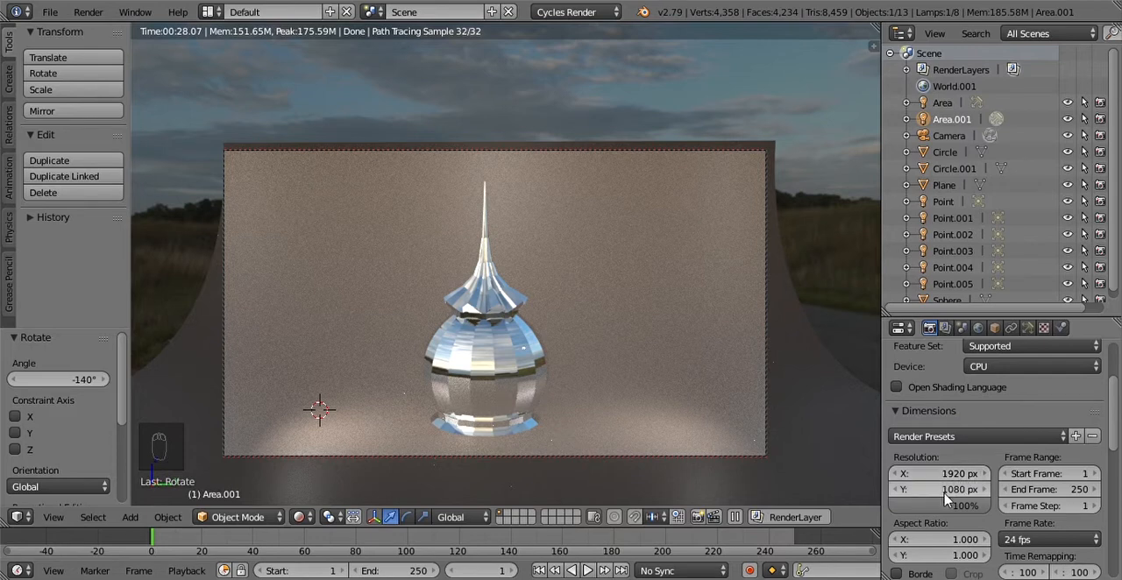
left_click(954, 474)
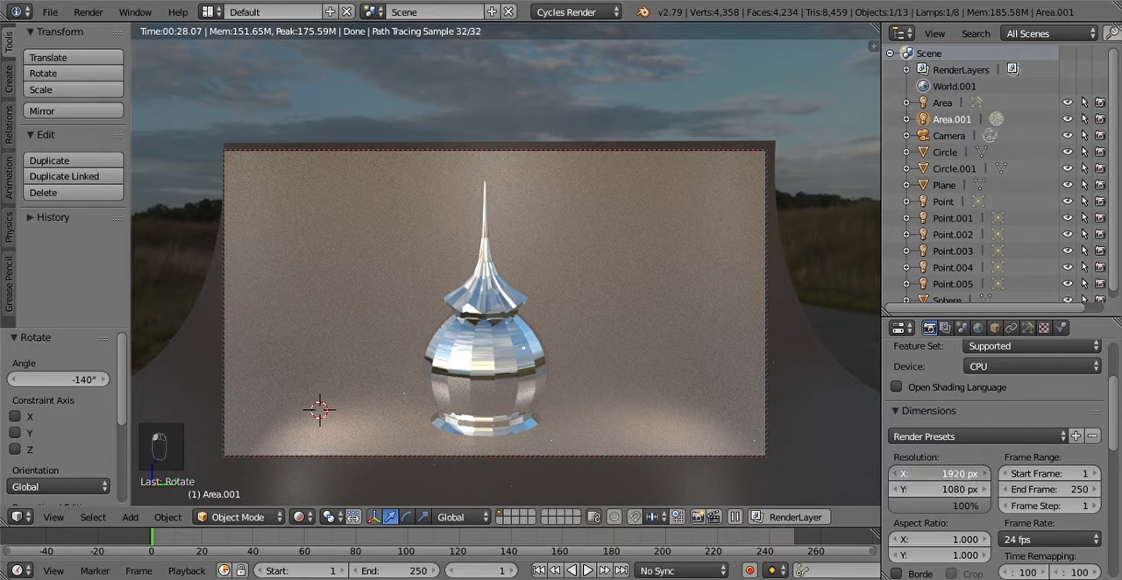
left_click(962, 492)
left_click(953, 492)
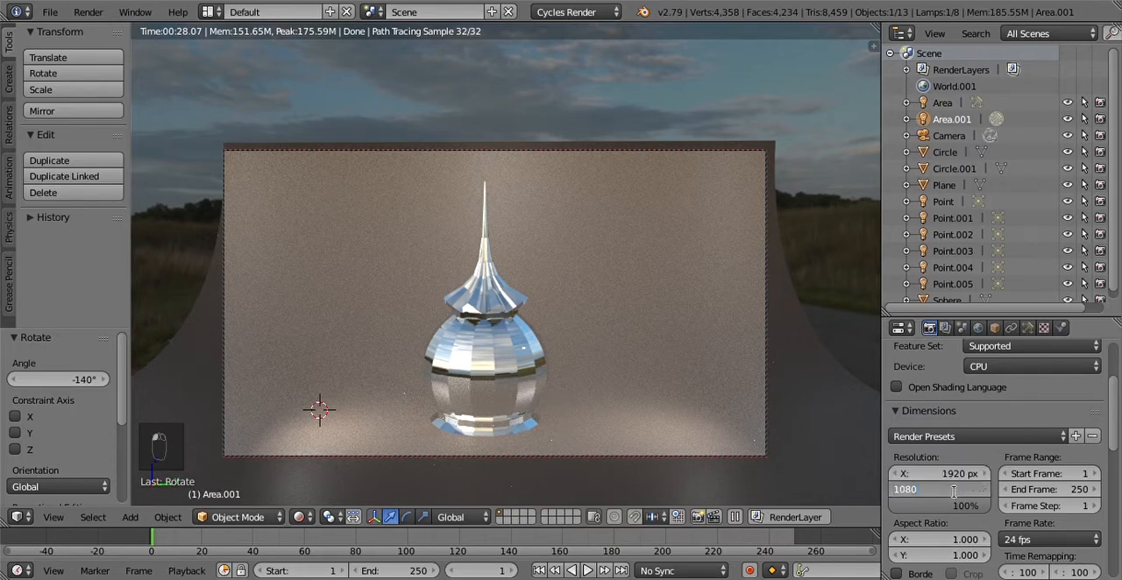
key("Return")
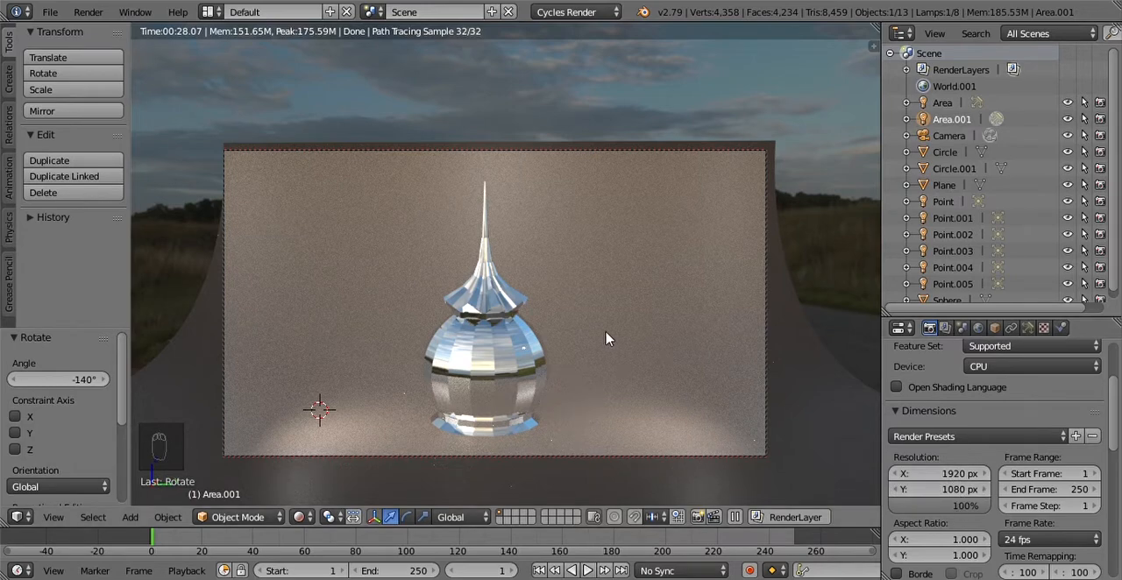
Step: Render the still image from the camera and stop the render before the last tiles are processed
left_click(95, 12)
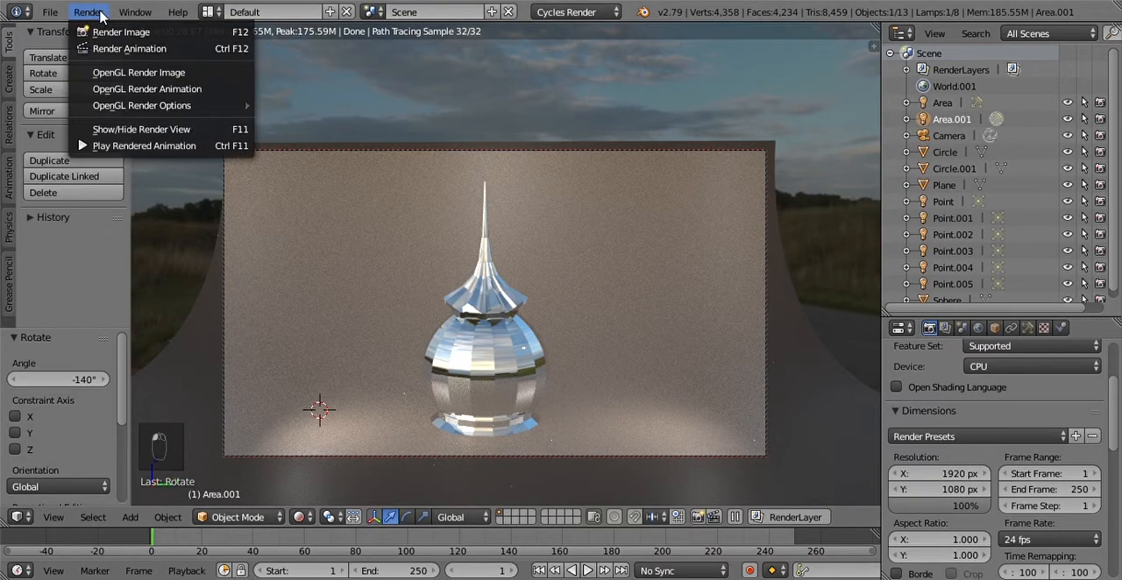
left_click(123, 32)
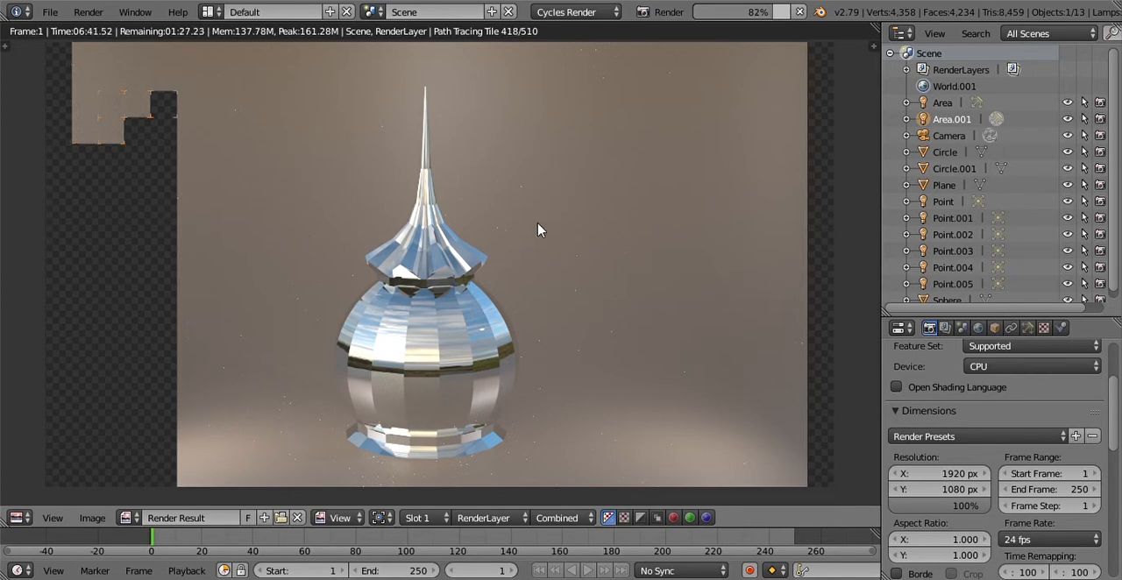
left_click(92, 518)
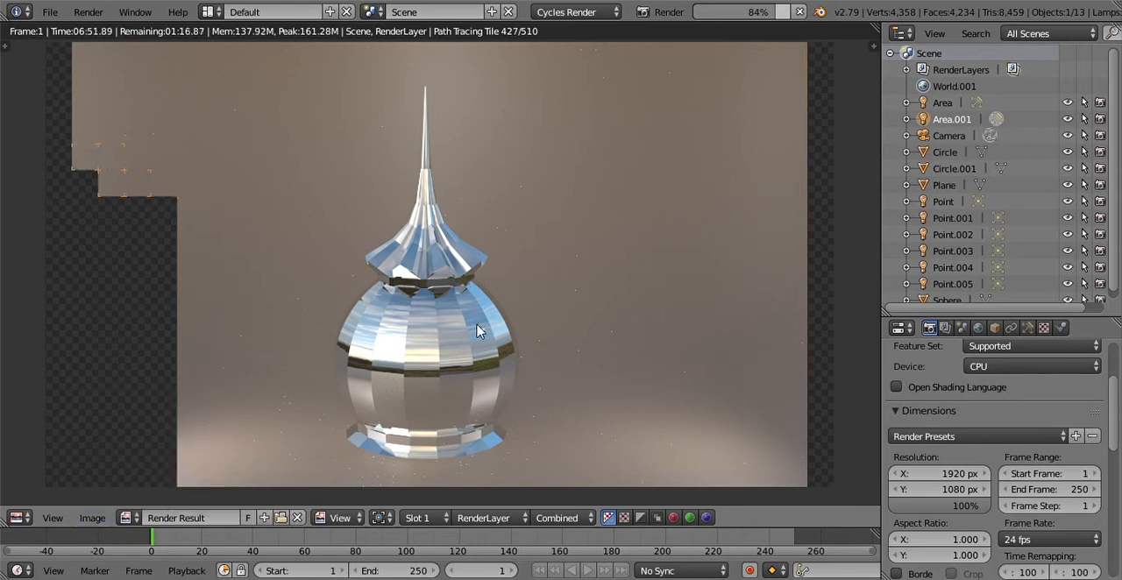
left_click(799, 12)
Step: Examine the rendered image as a whole and up close where the pleated spire meets the dome
scroll(412, 350, "down", 1)
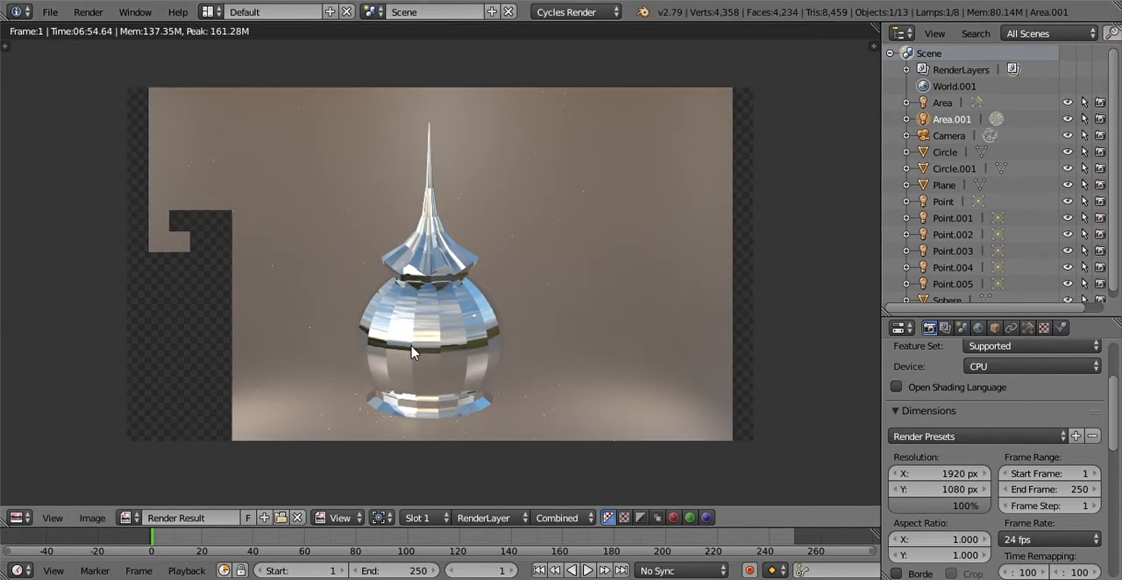
scroll(414, 352, "down", 1)
scroll(446, 333, "up", 2)
scroll(427, 367, "up", 1)
scroll(434, 372, "up", 8)
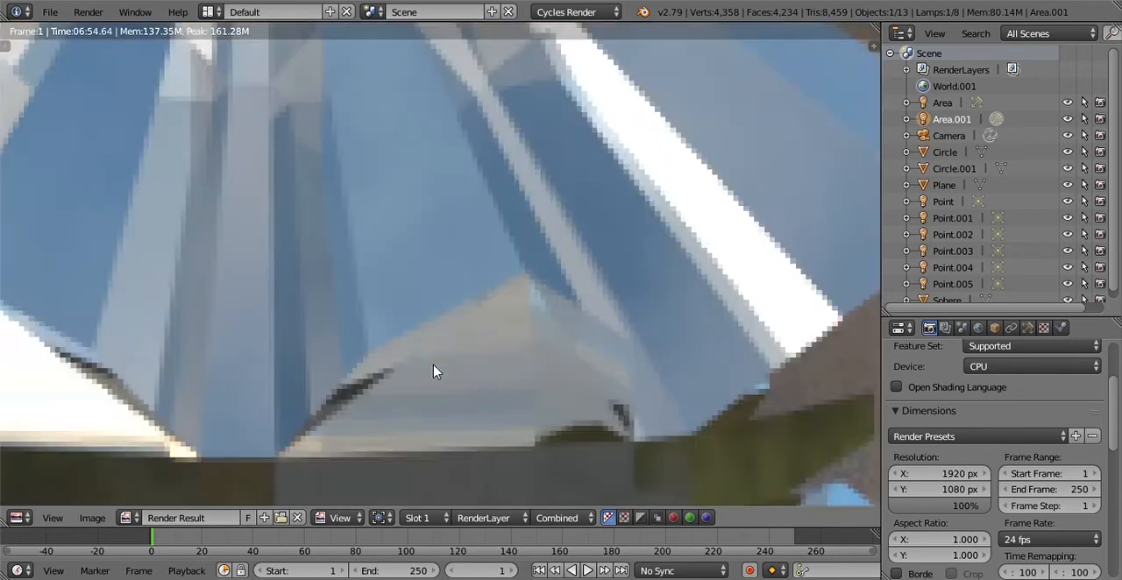
scroll(435, 373, "down", 3)
scroll(435, 375, "down", 6)
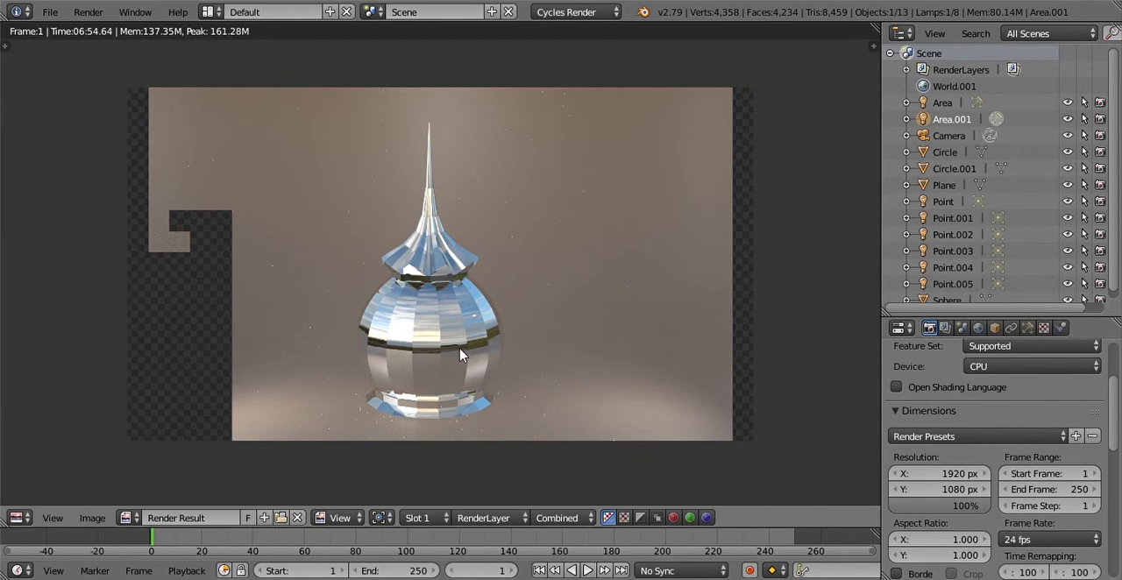
scroll(462, 355, "up", 6)
scroll(463, 354, "down", 5)
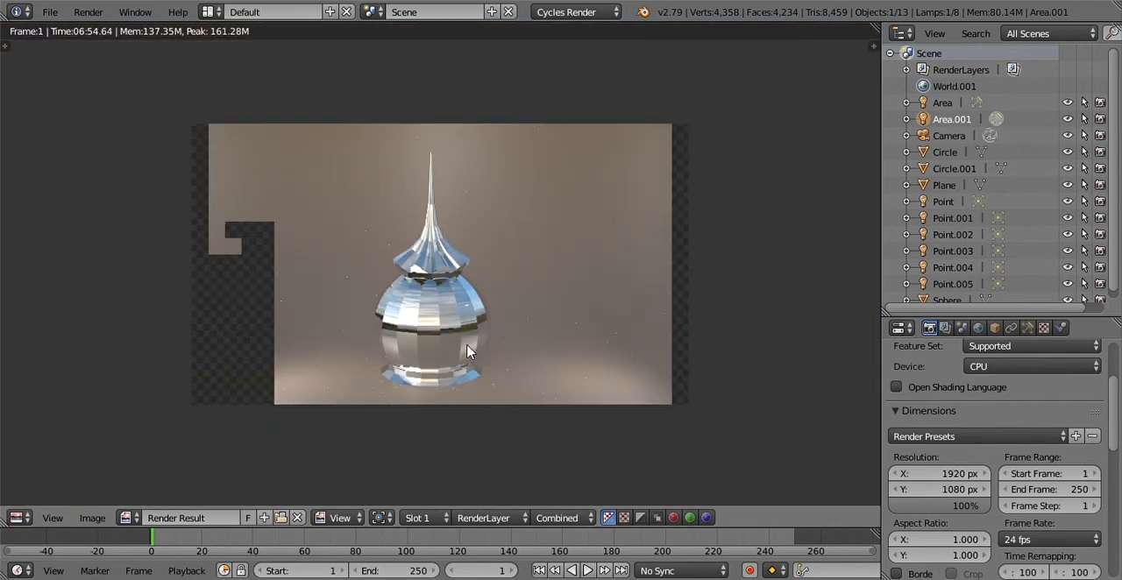
scroll(467, 351, "up", 10)
scroll(466, 350, "down", 3)
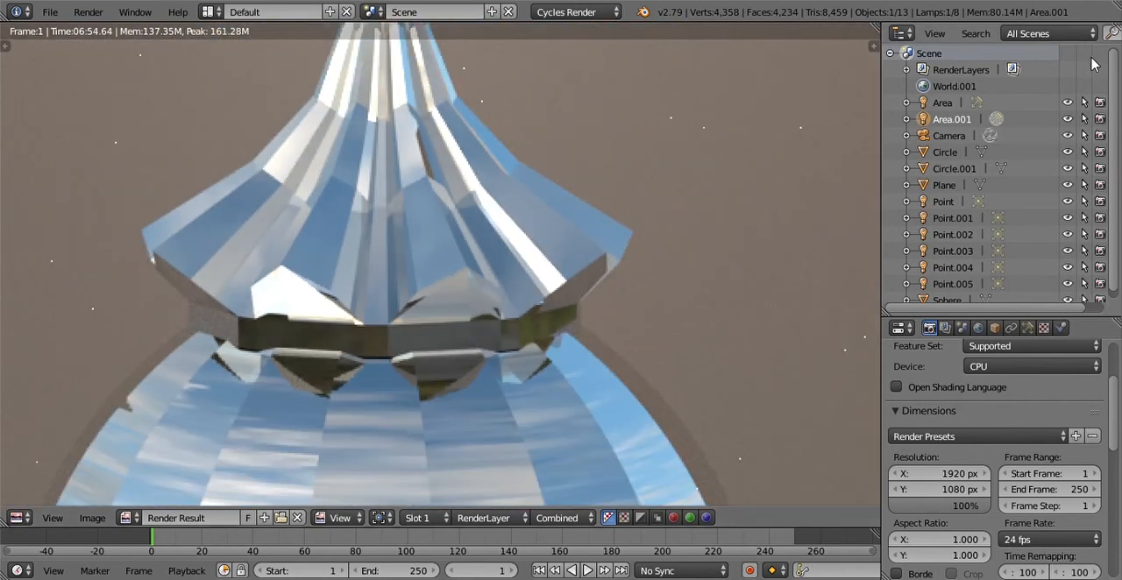